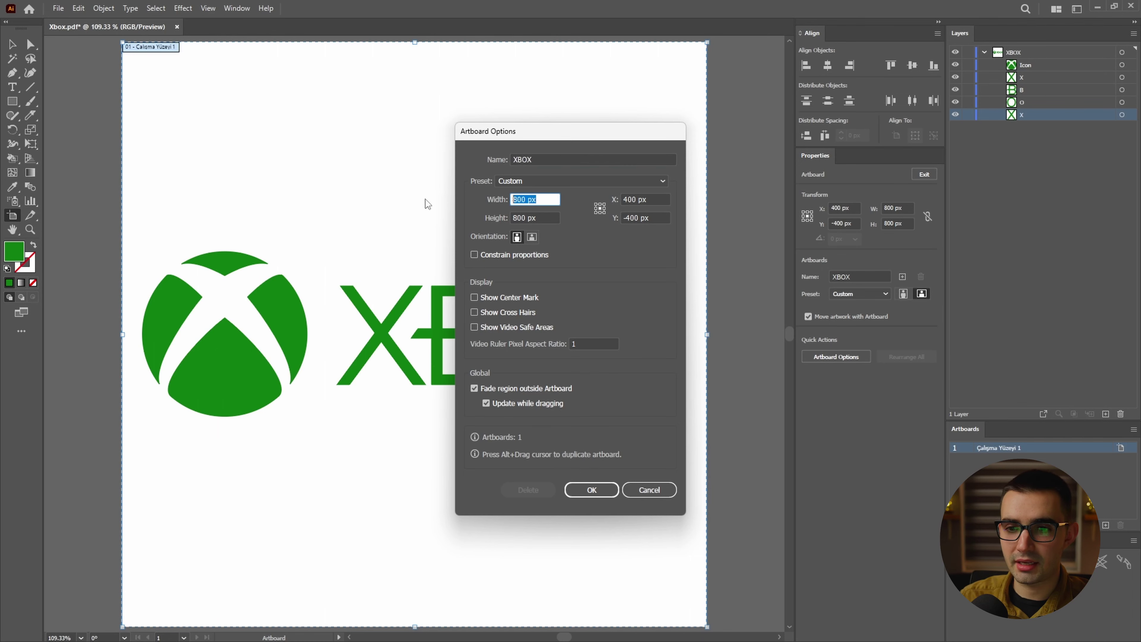
- Resize the XBOX artboard to 1920 × 1080 px and fit it in the view
text(1920)
key(Tab)
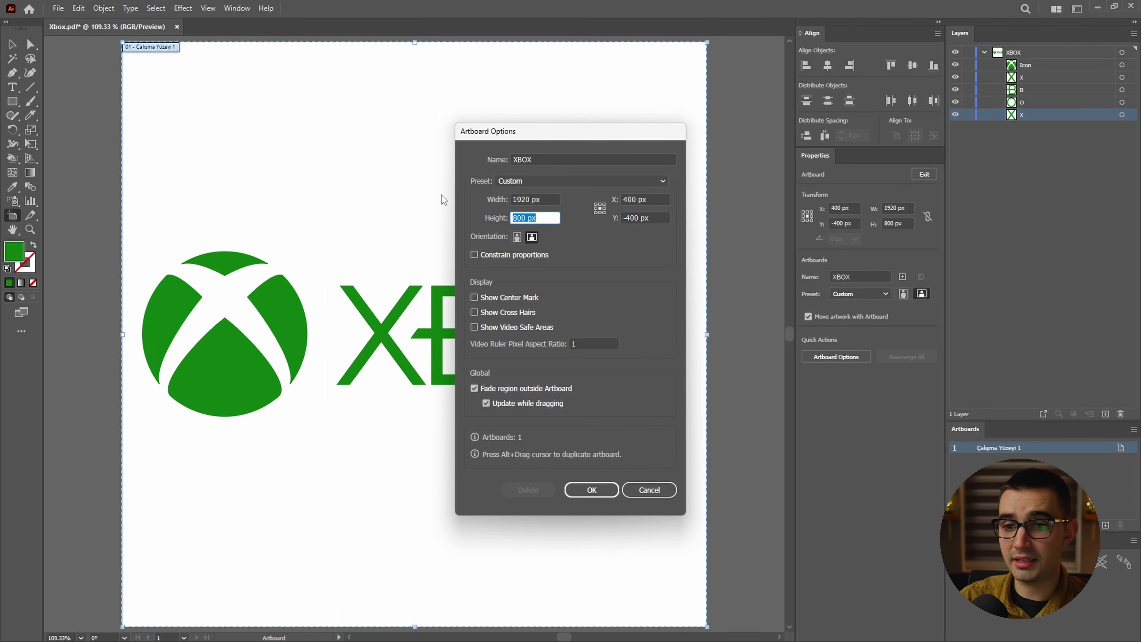
text(1080)
click(606, 495)
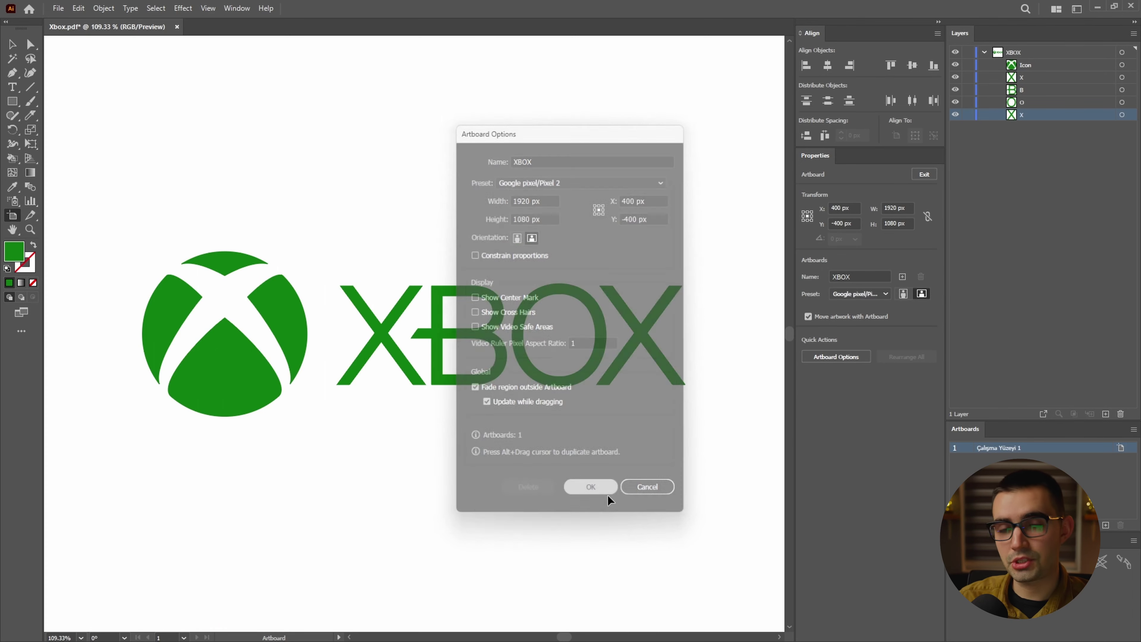
key(z)
drag(650, 426, 618, 364)
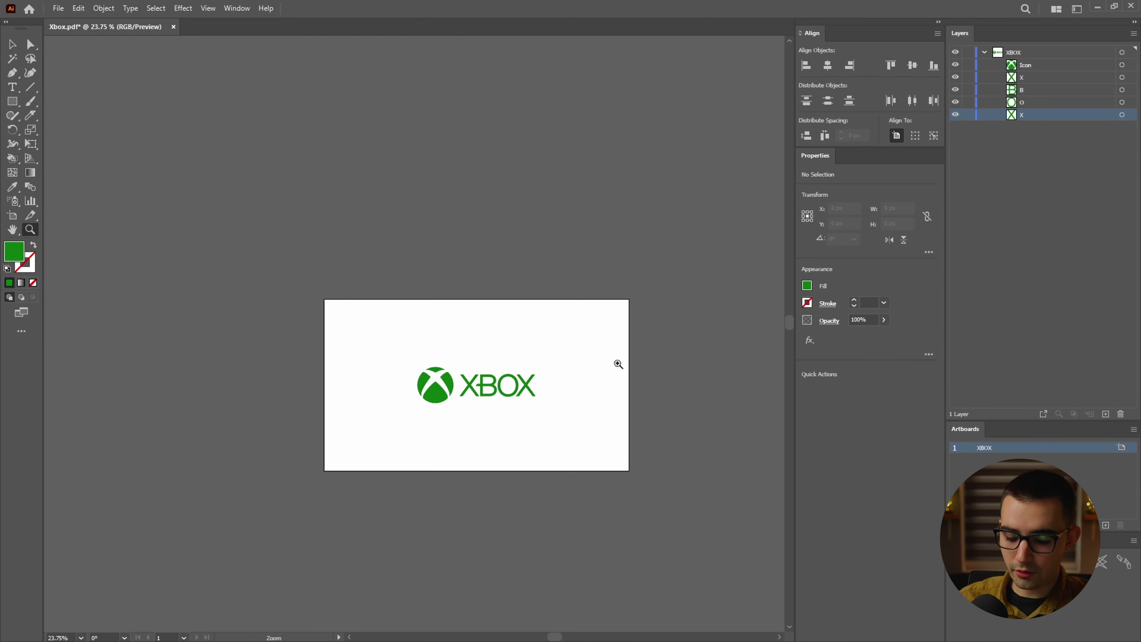
key(ctrl+0)
key(v)
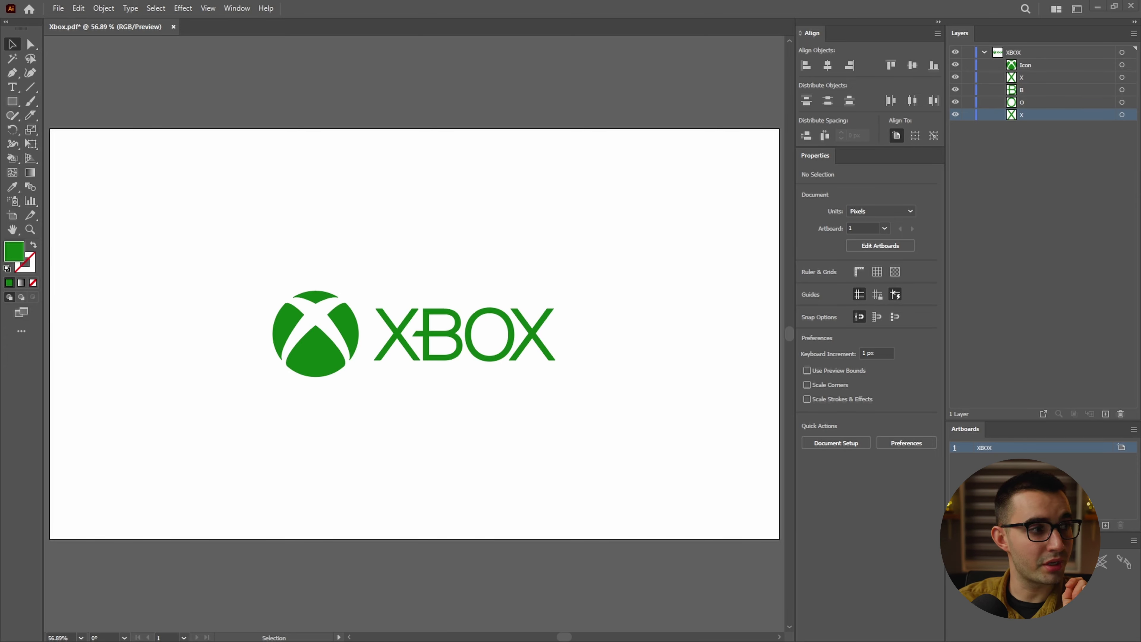
- Place the gradient Xbox sphere image beside the green icon, scaled to about 231 px and left of it, and lock it
drag(223, 259, 553, 263)
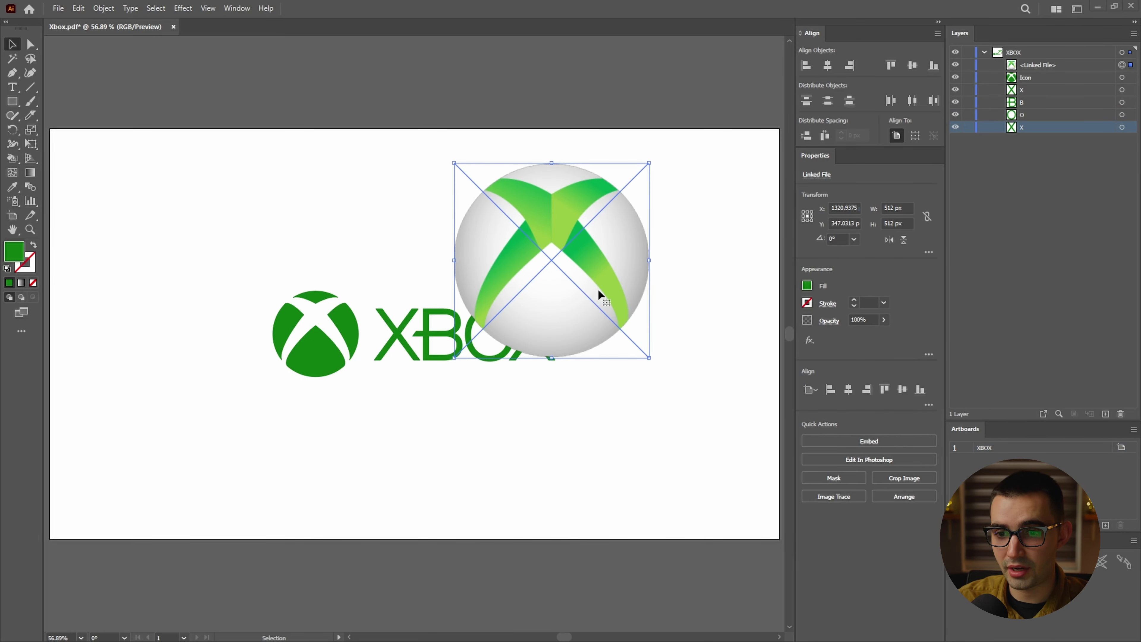
drag(601, 293, 718, 299)
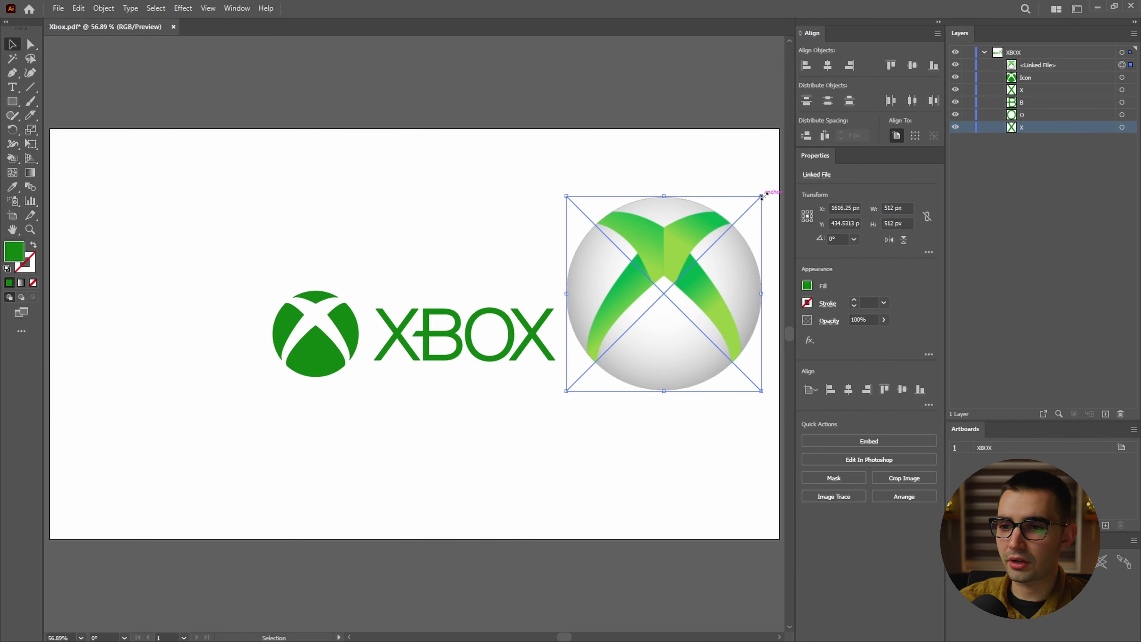
drag(760, 197, 708, 249)
drag(695, 301, 242, 342)
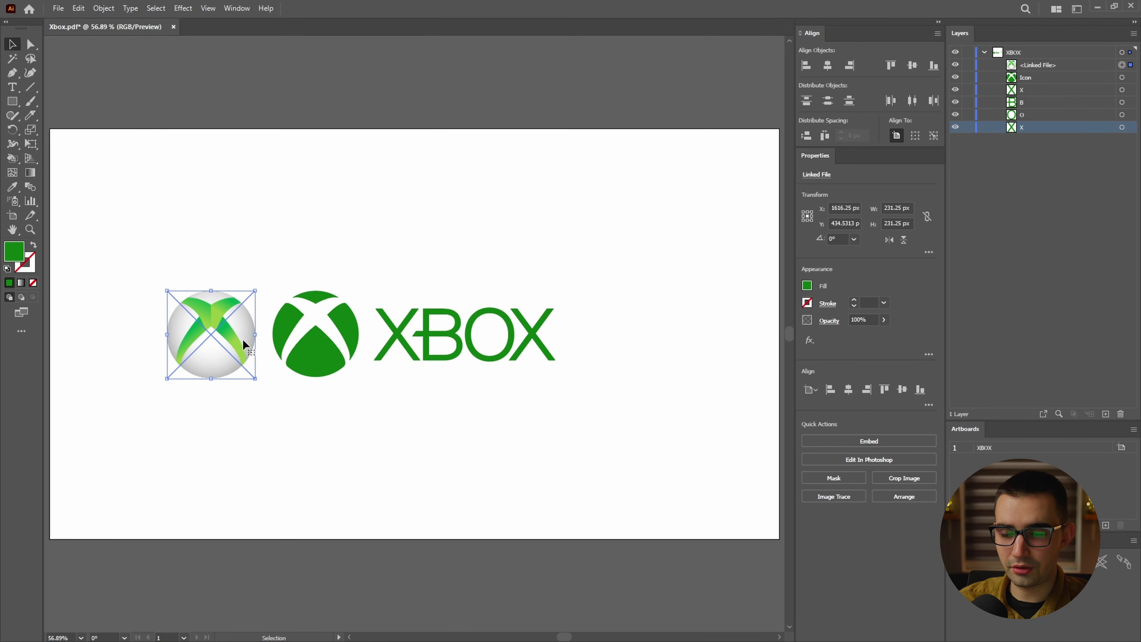
click(967, 66)
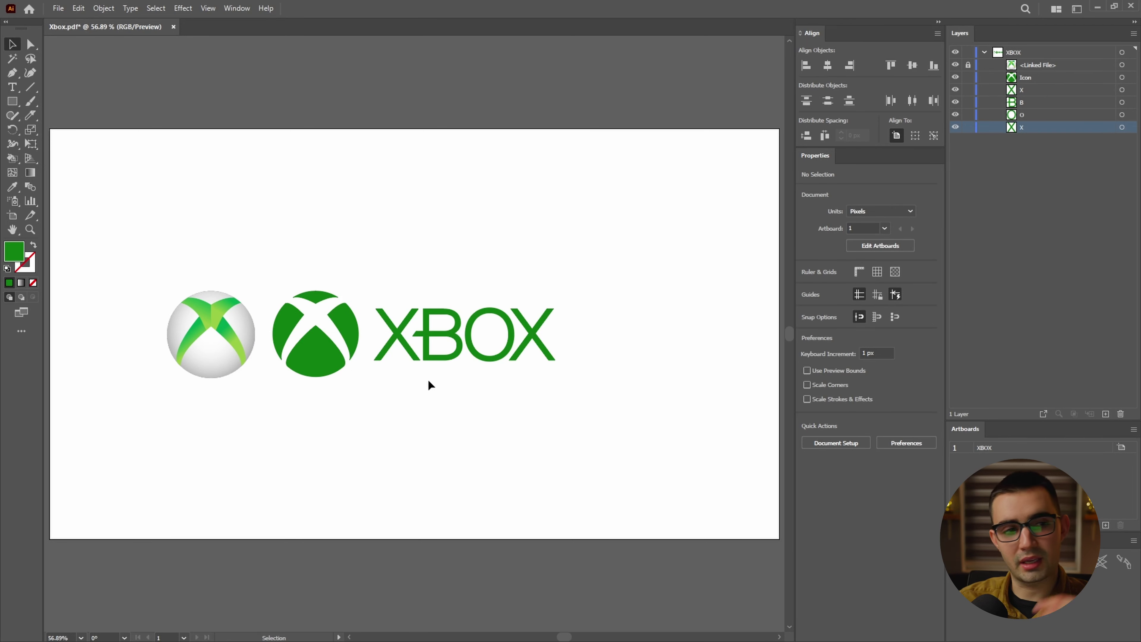
- Draw a circle about 218 px in diameter over the green icon with the Ellipse tool
drag(228, 332, 703, 412)
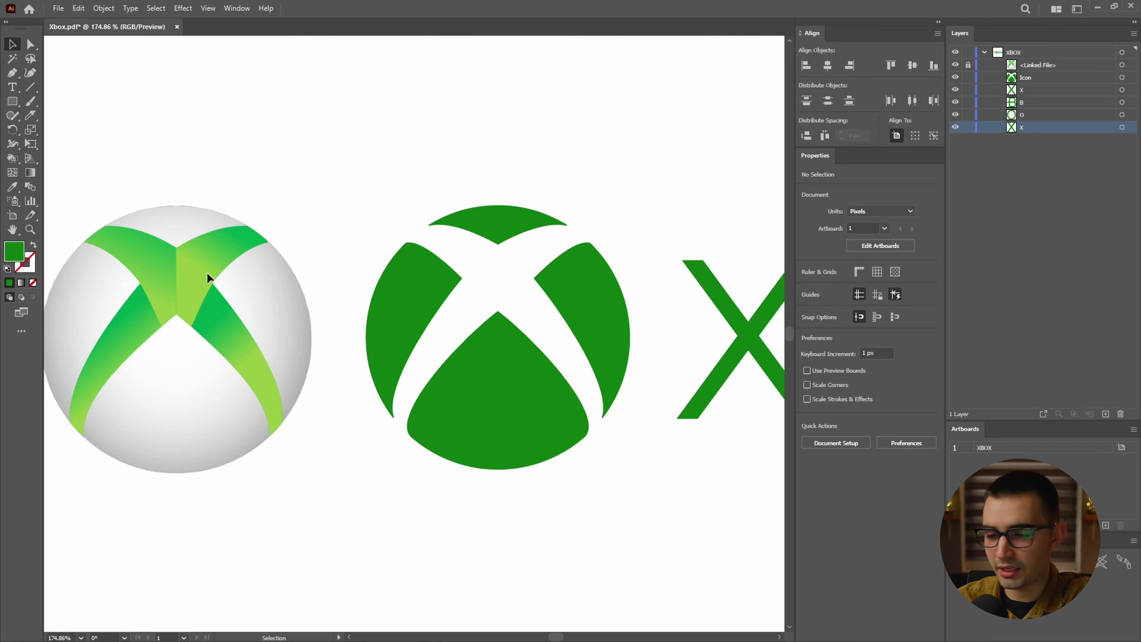
scroll(153, 284, left, 3)
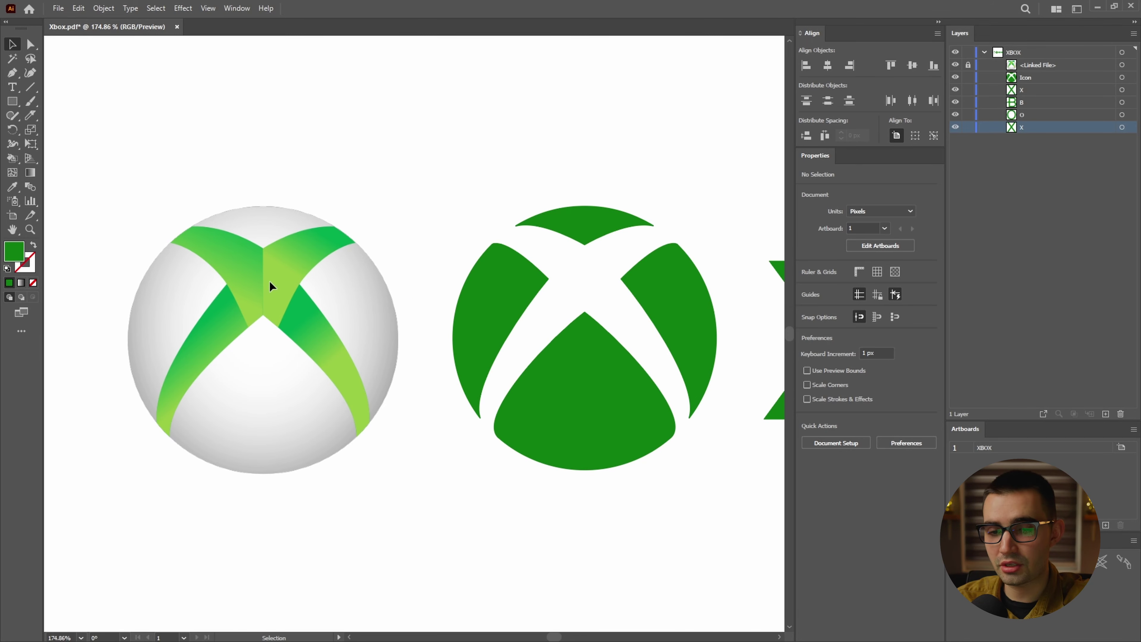
click(14, 106)
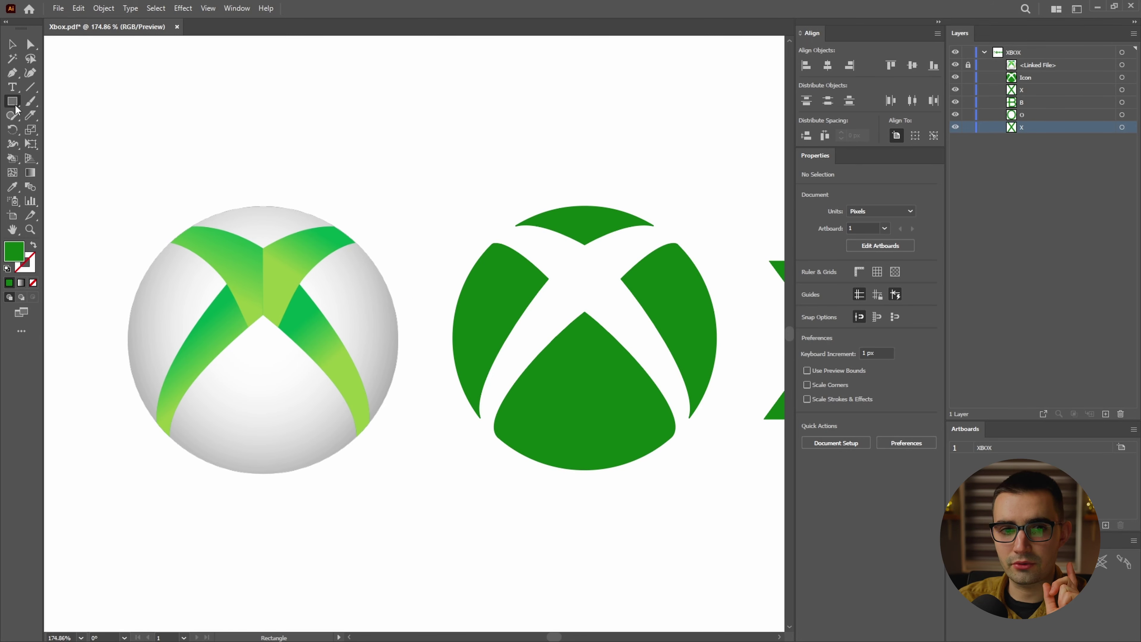
click(15, 110)
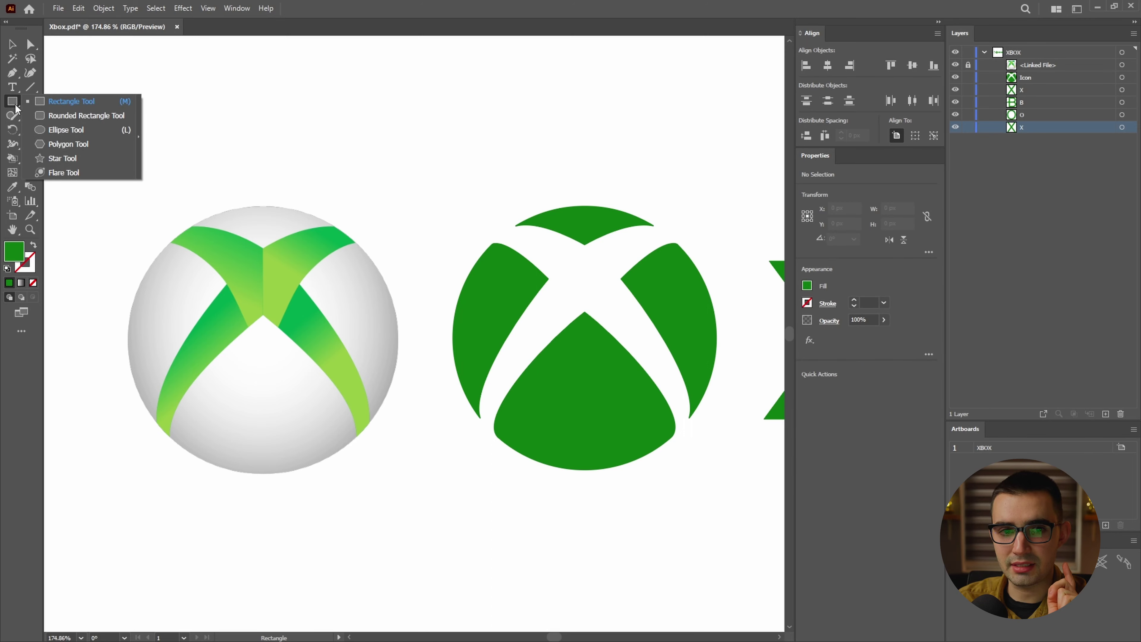
click(66, 130)
scroll(423, 278, right, 4)
scroll(423, 278, down, 1)
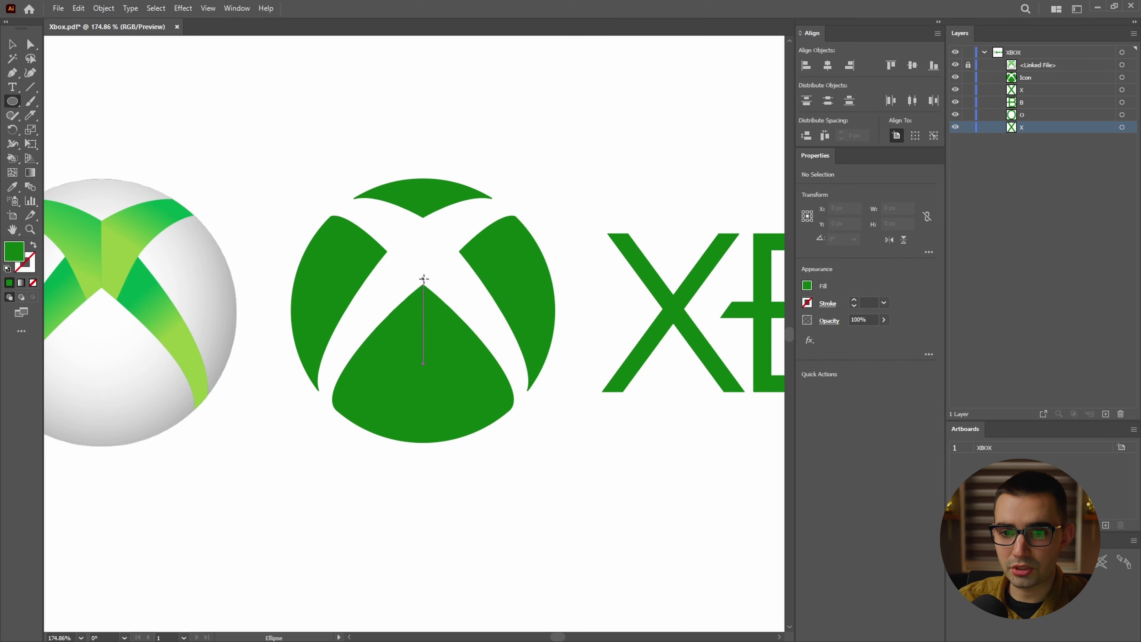
drag(423, 278, 550, 403)
- Set the new circle's fill colour to red, FF0000
key(v)
double_click(13, 251)
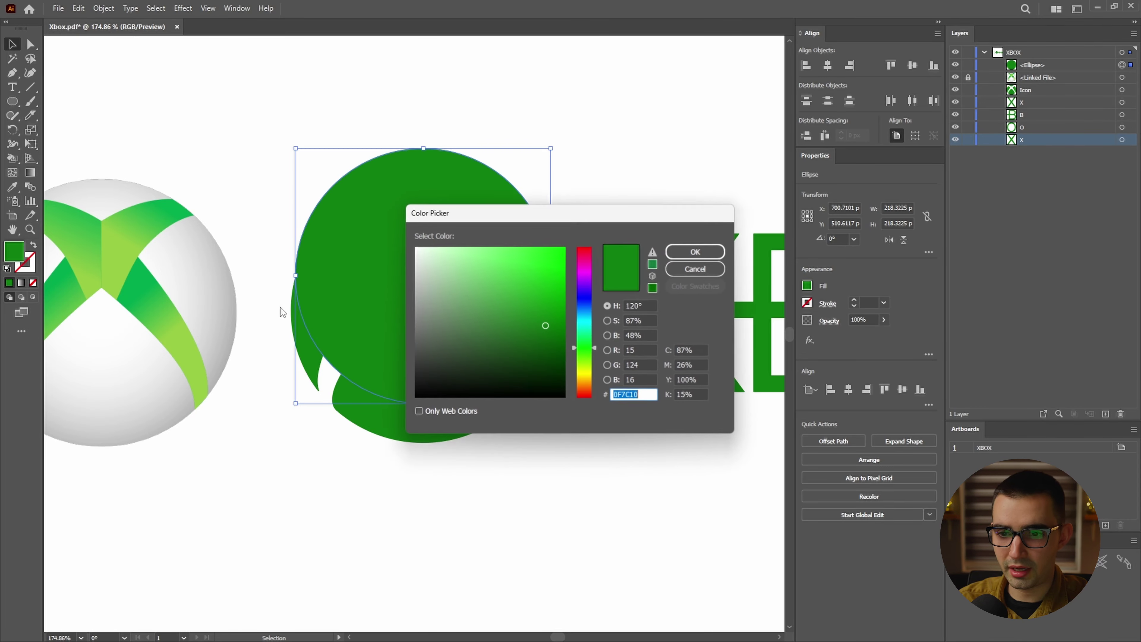
drag(581, 279, 582, 234)
drag(551, 288, 575, 236)
click(680, 254)
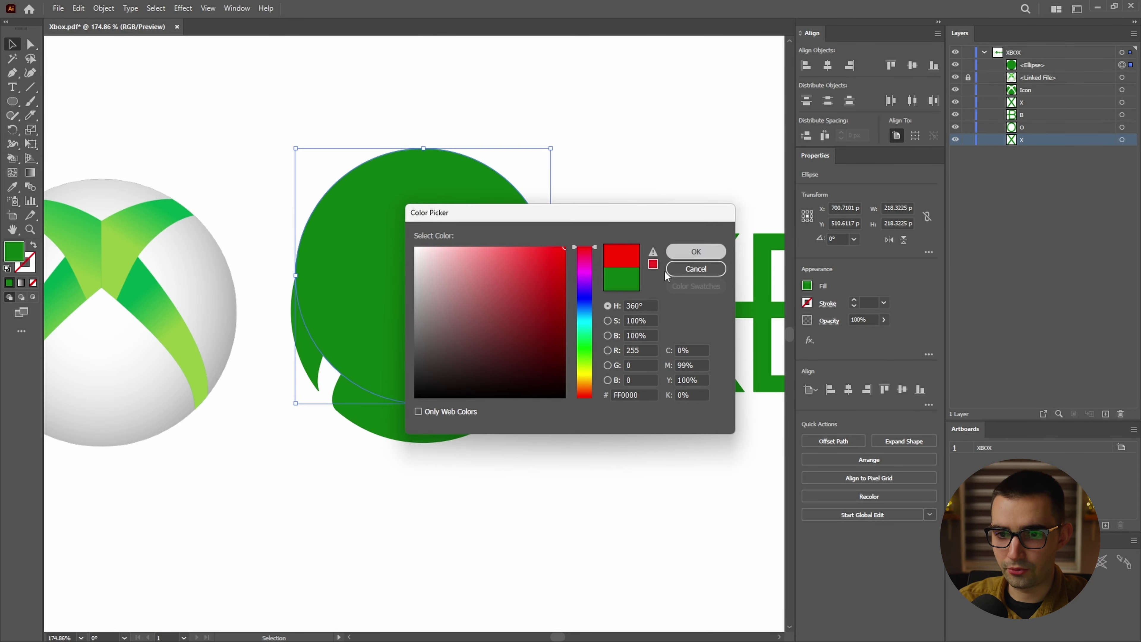
- Centre the red circle horizontally and vertically on the green icon, using the icon as the key object
key(z)
drag(413, 370, 509, 361)
scroll(525, 336, up, 3)
key(v)
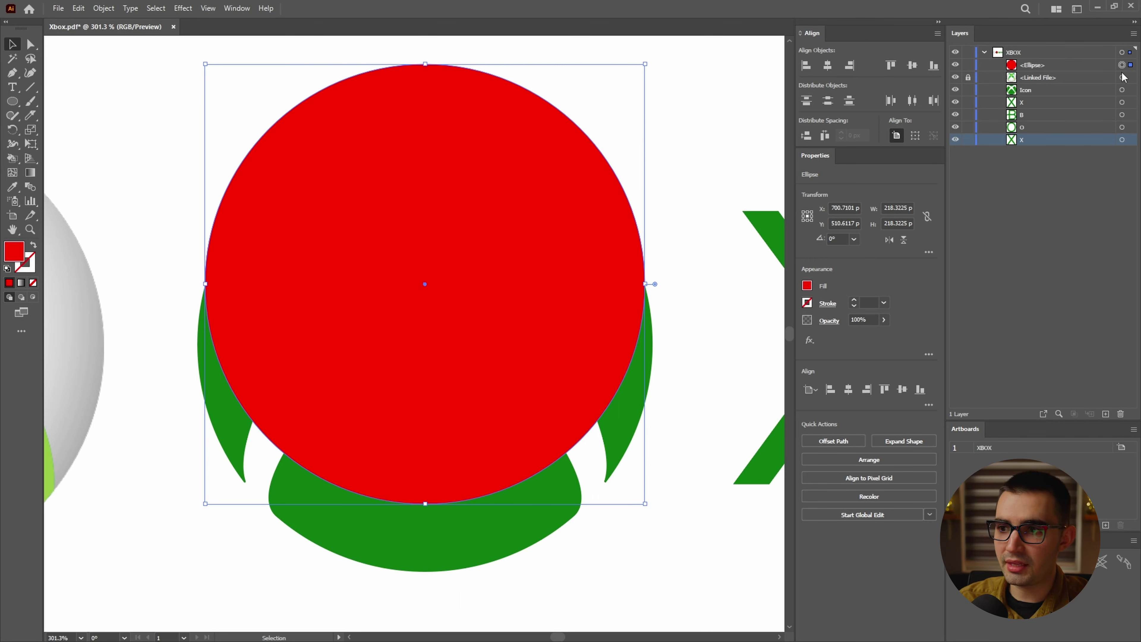
shift+click(1122, 90)
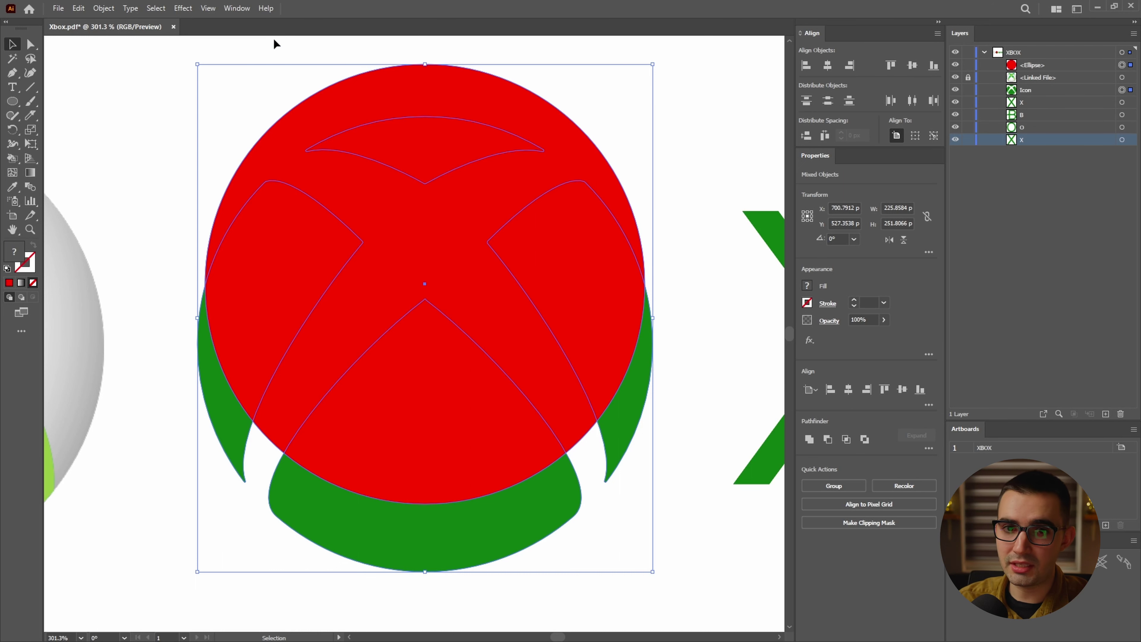
click(236, 8)
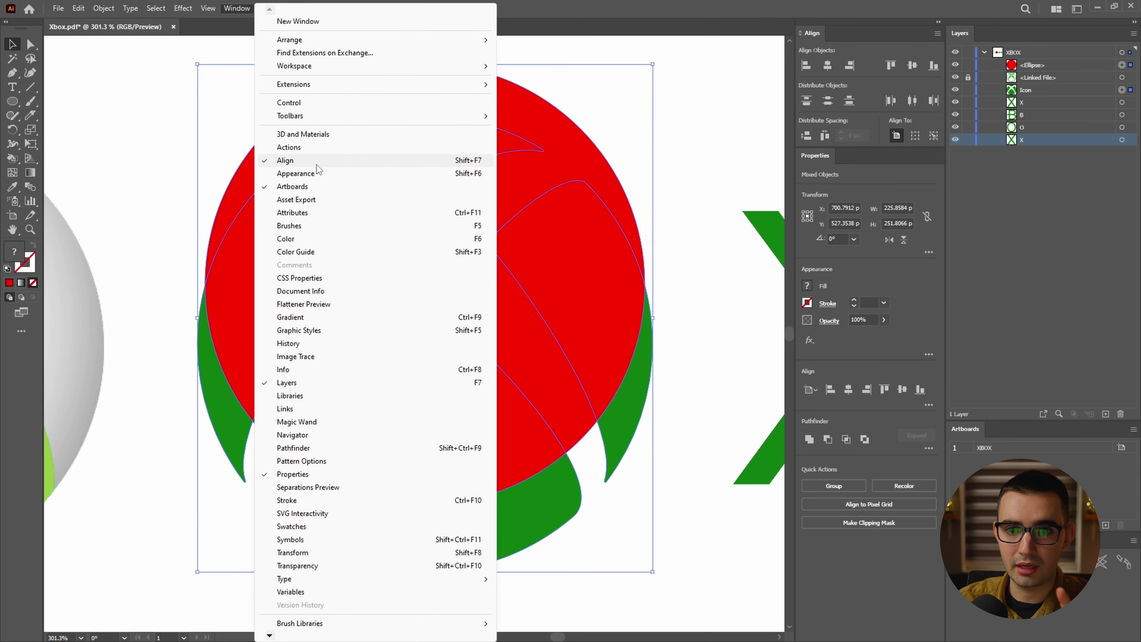
click(862, 26)
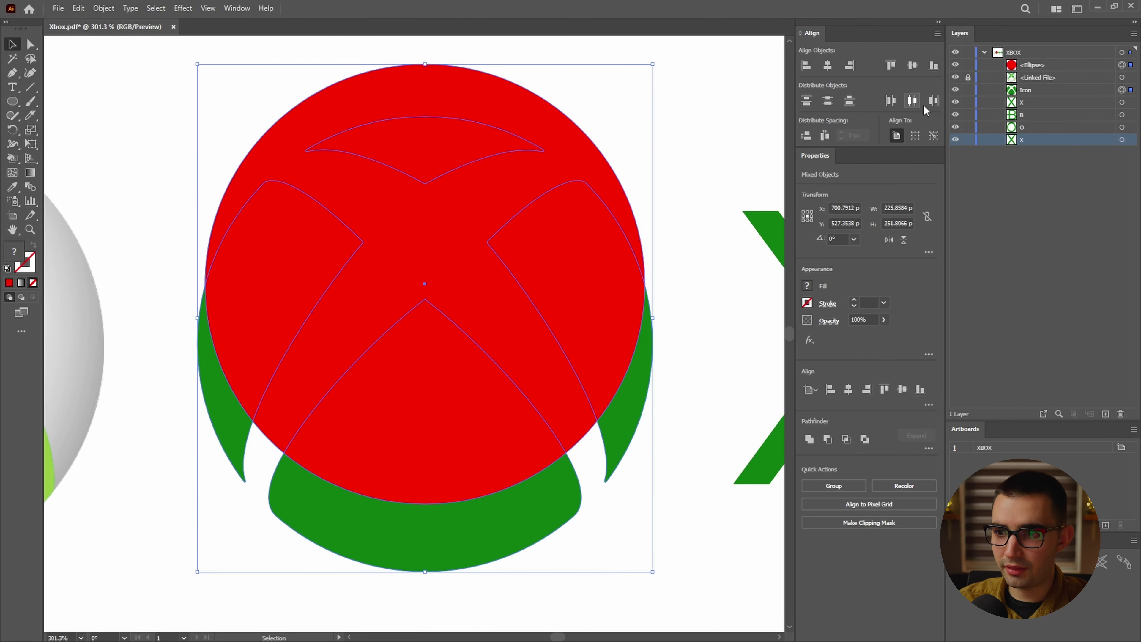
click(934, 138)
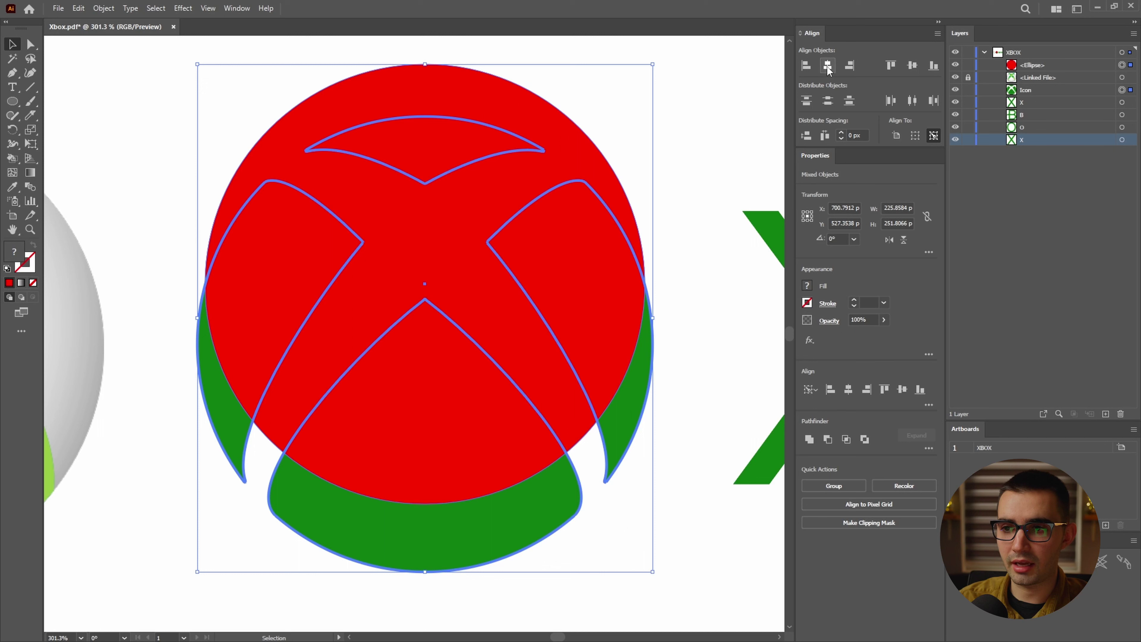
click(912, 66)
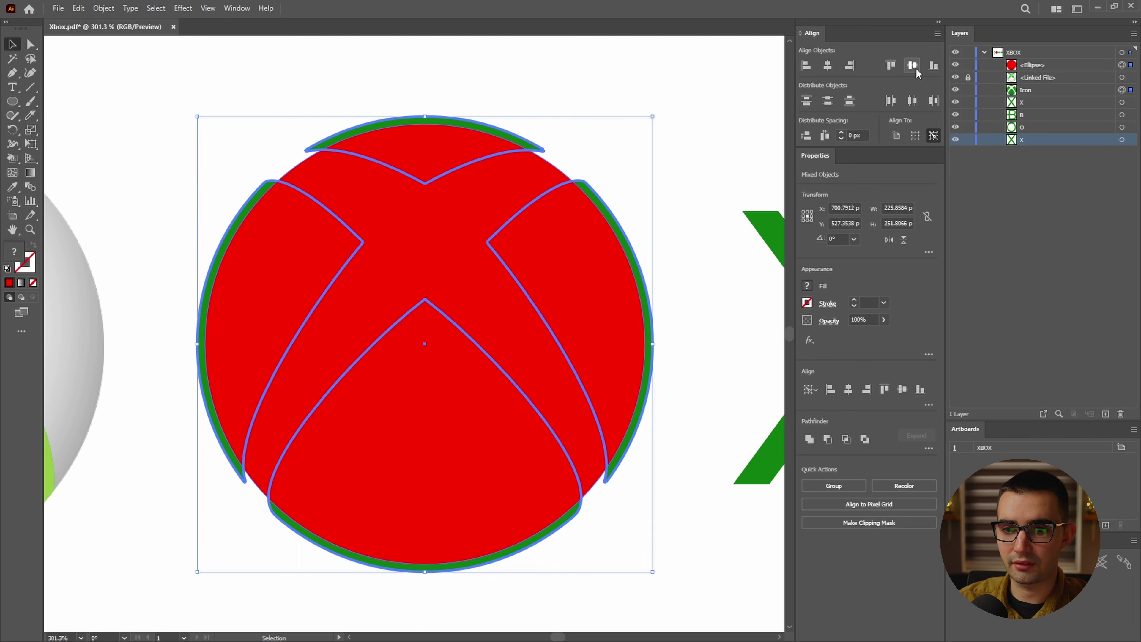
- Scale the red circle proportionally from its centre to about 225.86 px to match the green icon's outer edge
click(1126, 68)
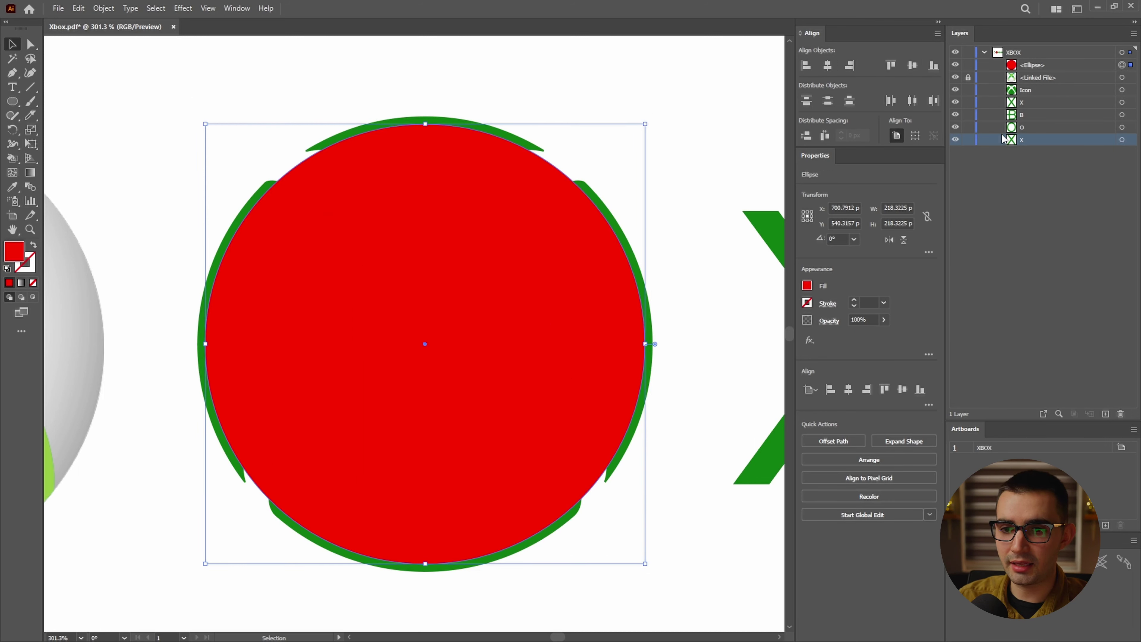
drag(648, 126, 660, 120)
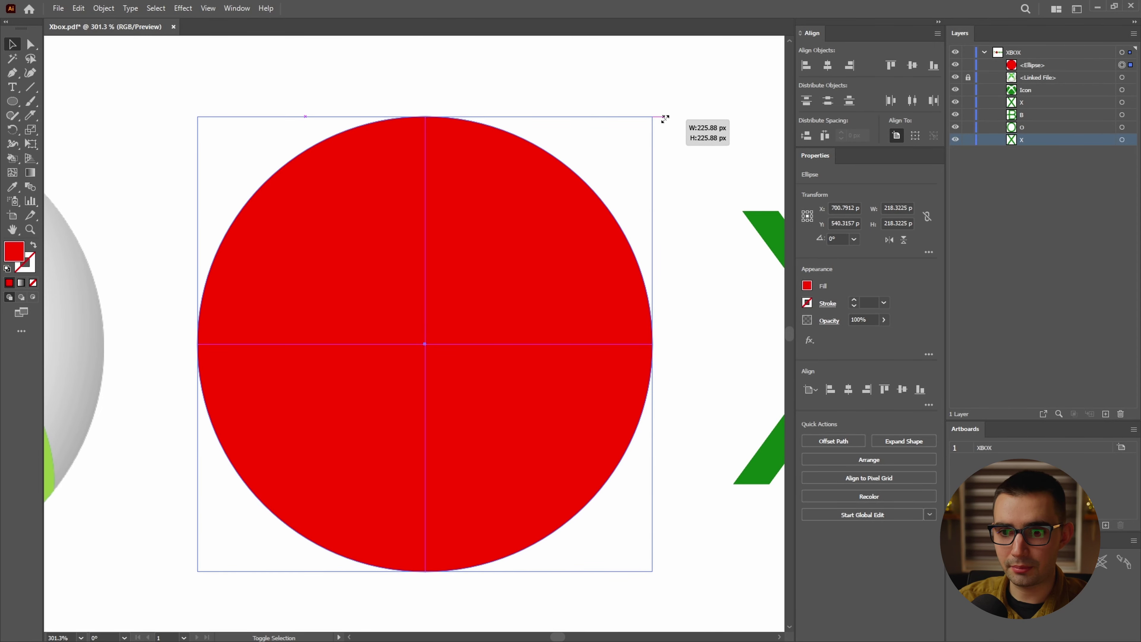
key(z)
drag(653, 346, 763, 346)
drag(441, 336, 601, 340)
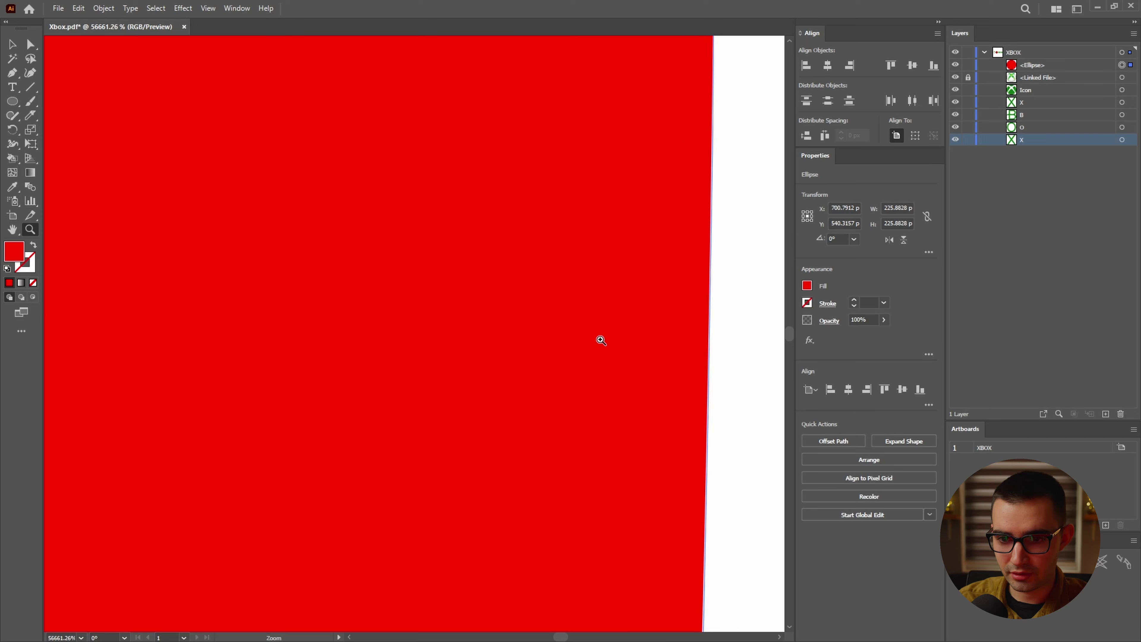
drag(705, 254, 492, 385)
key(v)
mouse_move(435, 171)
mouse_down()
mouse_move(445, 174)
mouse_move(428, 185)
mouse_up()
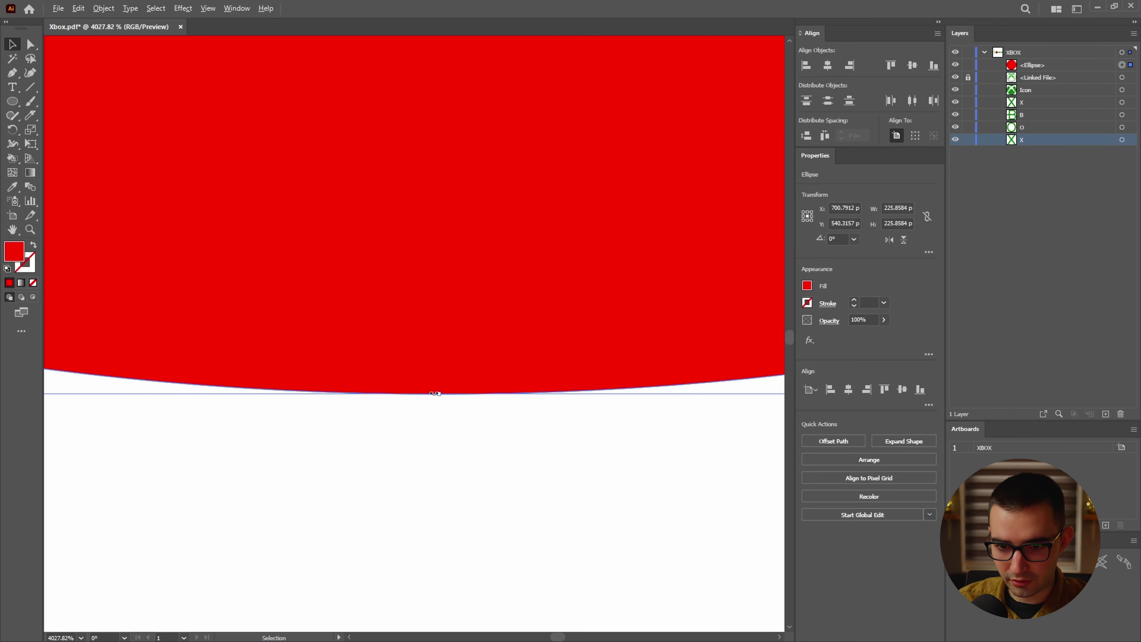
scroll(582, 311, down, 7)
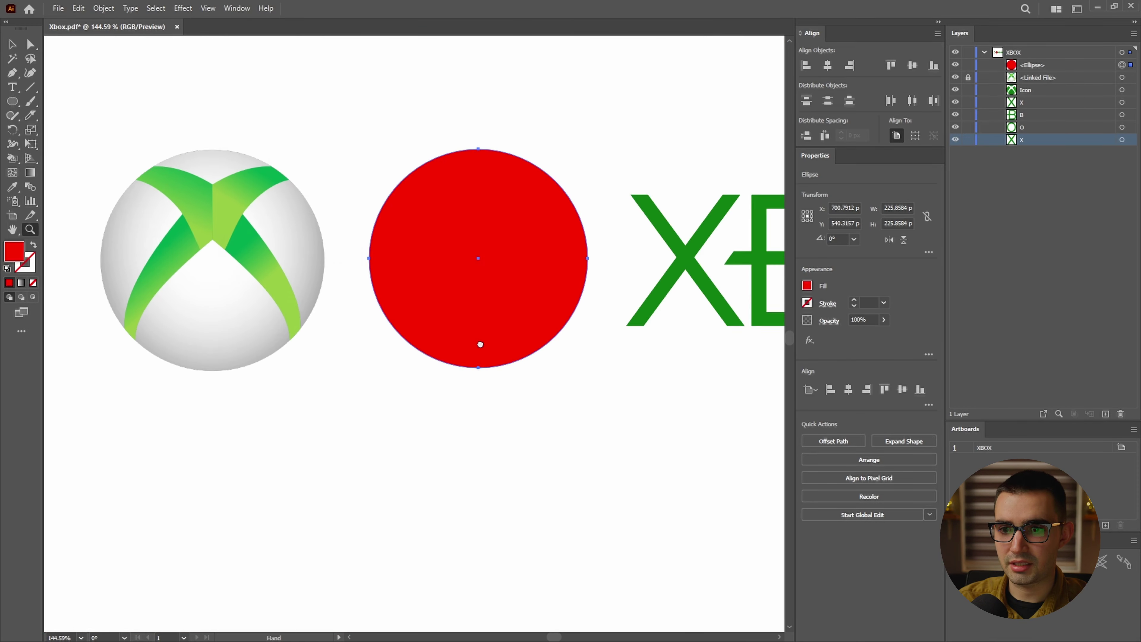
- Duplicate the red ellipse within the XBOX layer
drag(480, 344, 326, 427)
drag(377, 359, 583, 333)
drag(582, 333, 637, 326)
key(v)
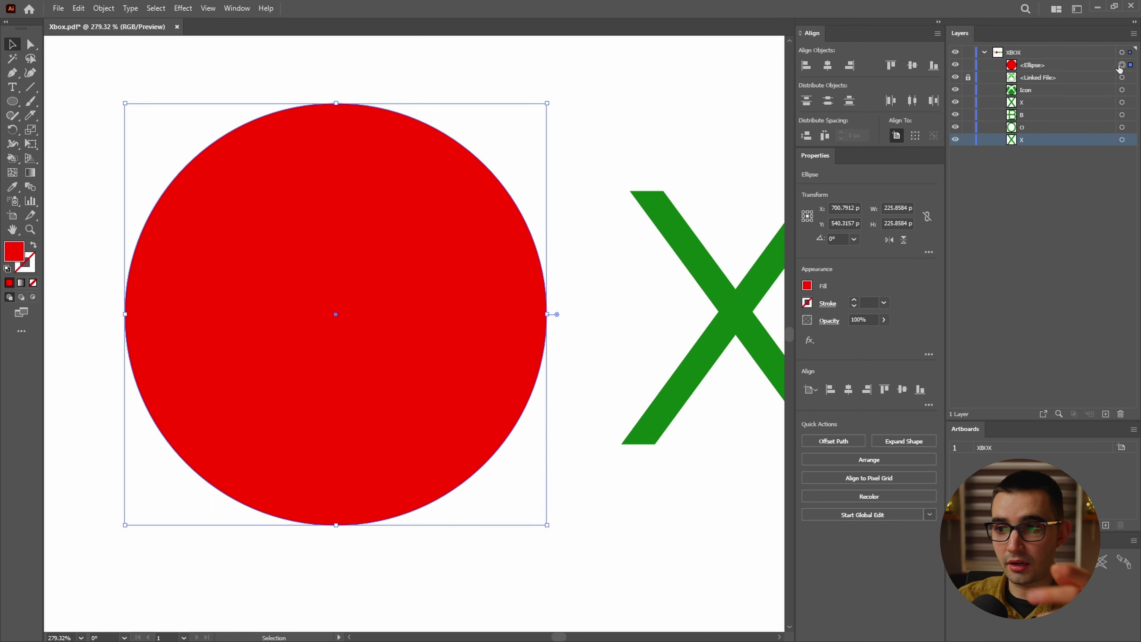
drag(1034, 69, 1102, 360)
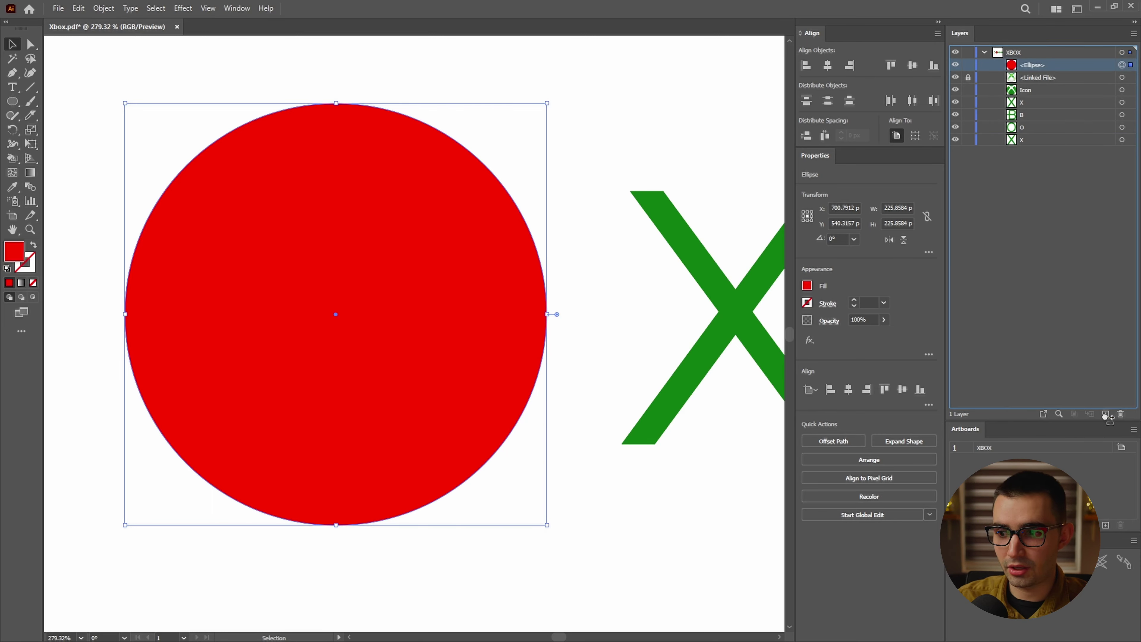
drag(1107, 417, 1105, 414)
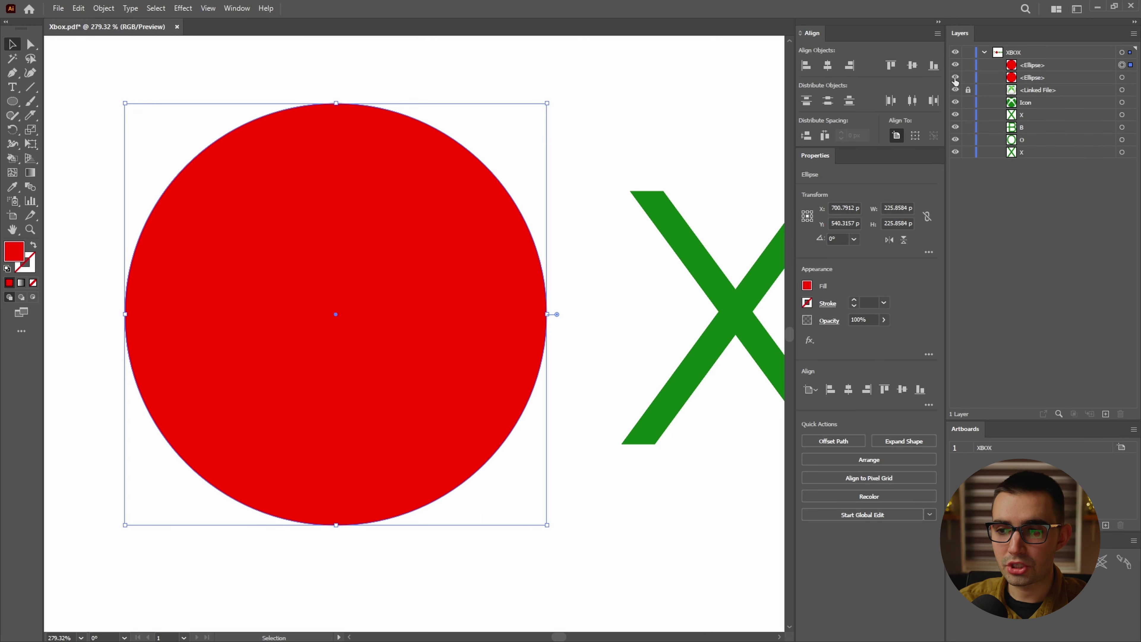
- Hide the lower red ellipse and combine the upper one with the green icon using Pathfinder Exclude
click(1121, 103)
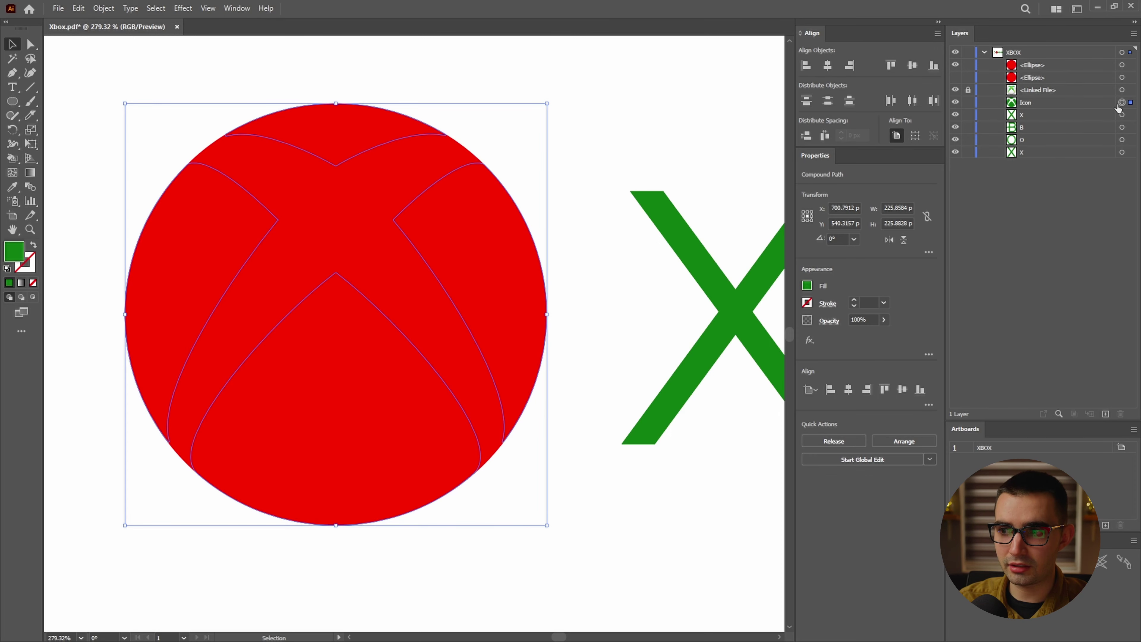
shift+click(1122, 67)
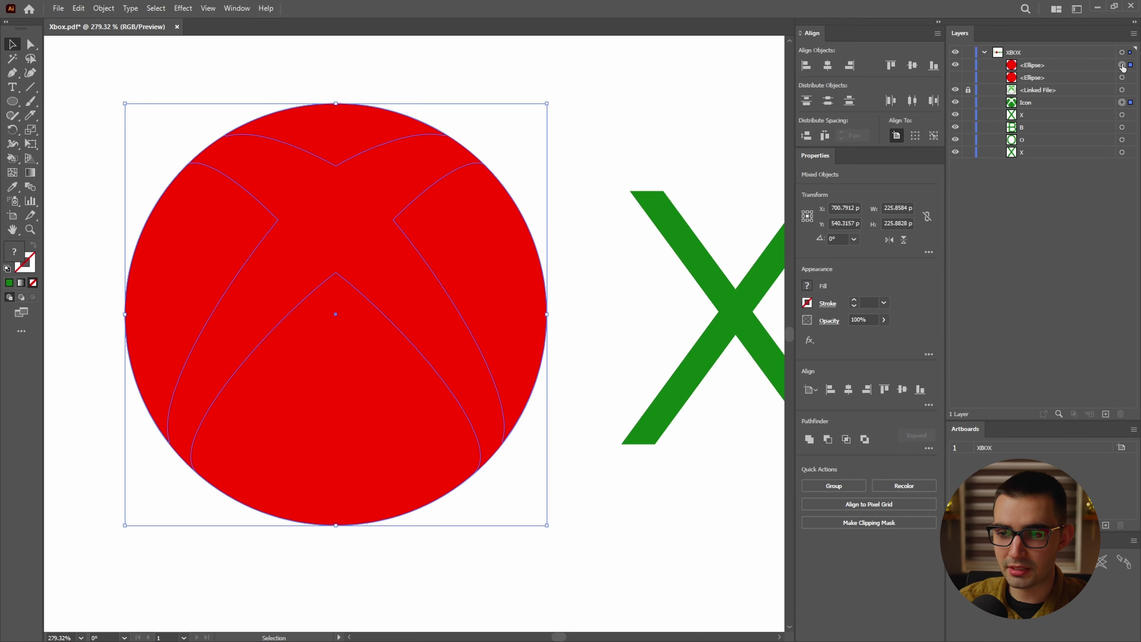
click(862, 444)
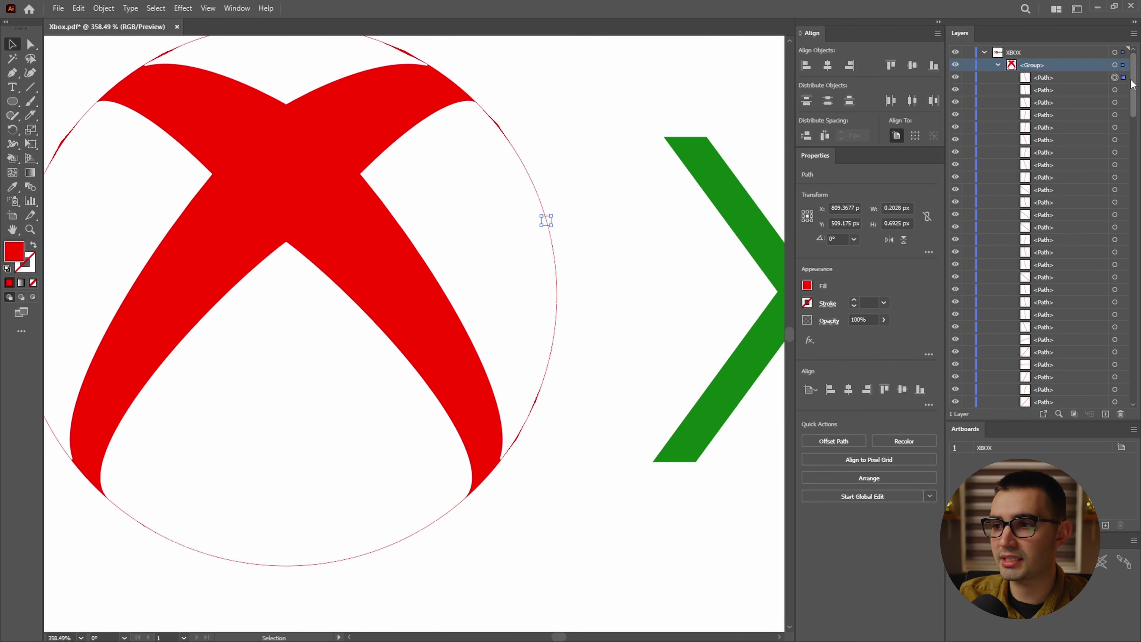
- Delete all the leftover sliver paths in the Exclude group, keeping only the large red X path
drag(1133, 84, 1133, 369)
shift+click(1114, 328)
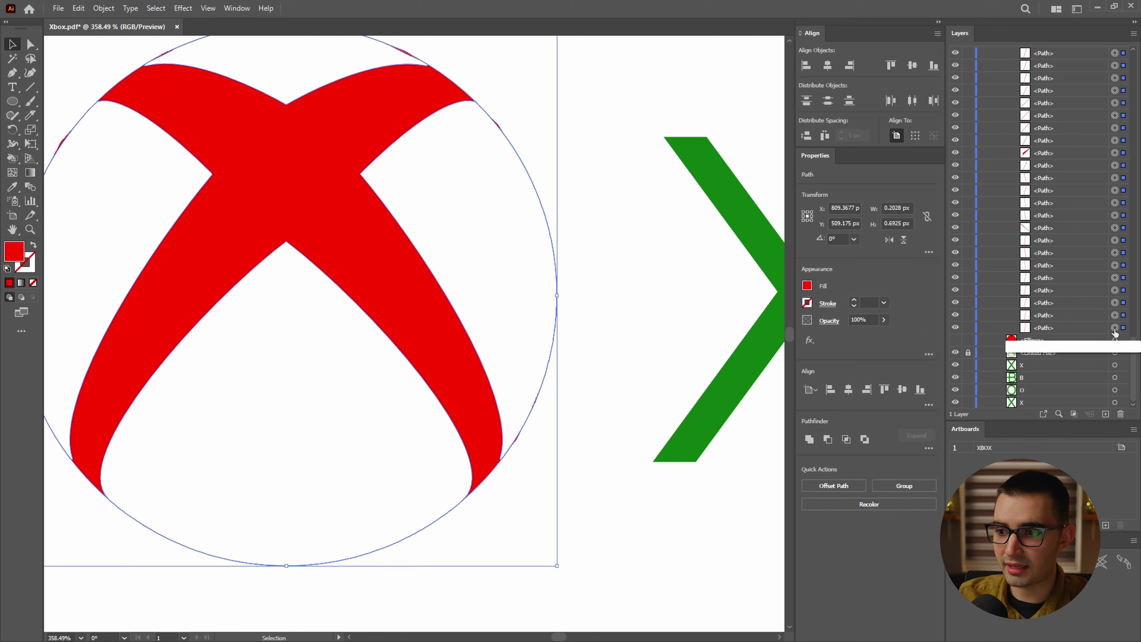
drag(1131, 342, 1140, 179)
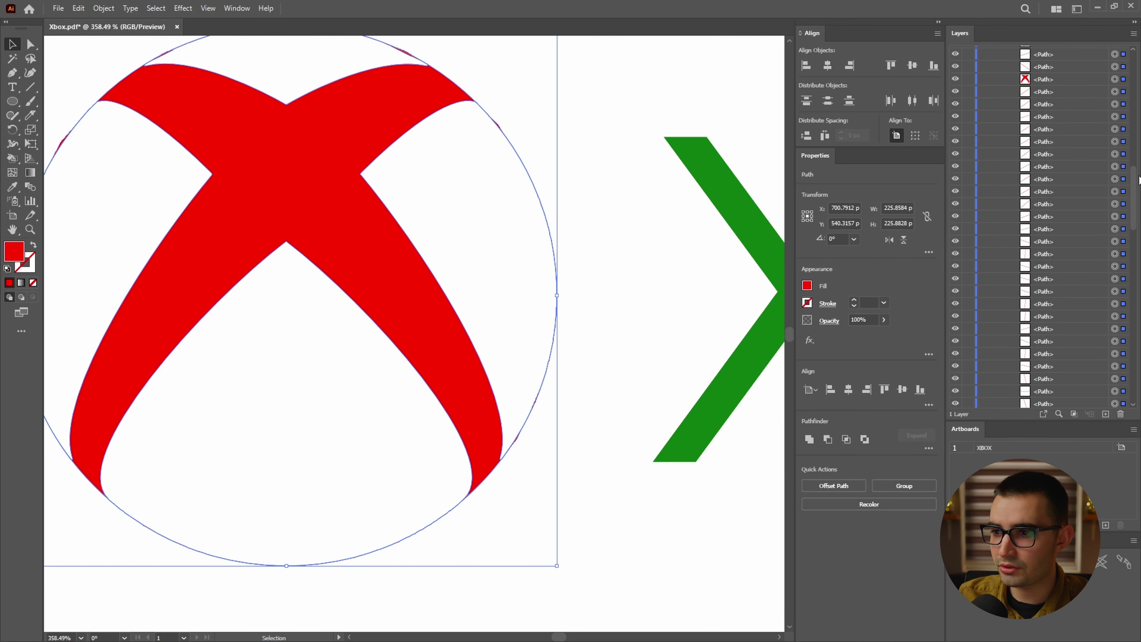
scroll(1038, 206, up, 3)
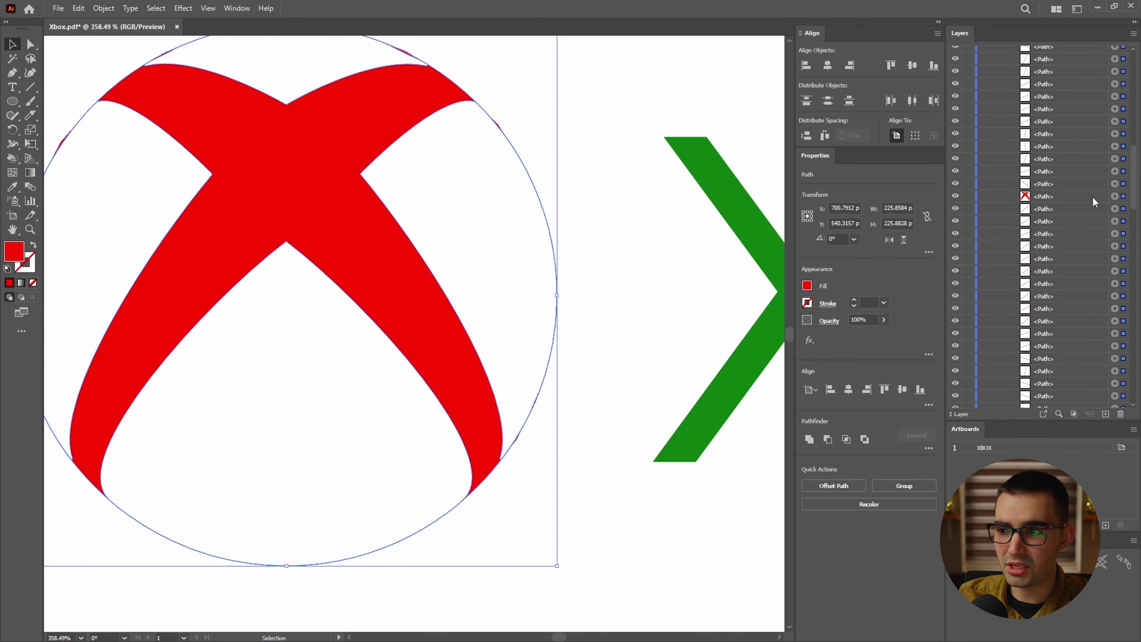
shift+click(1115, 197)
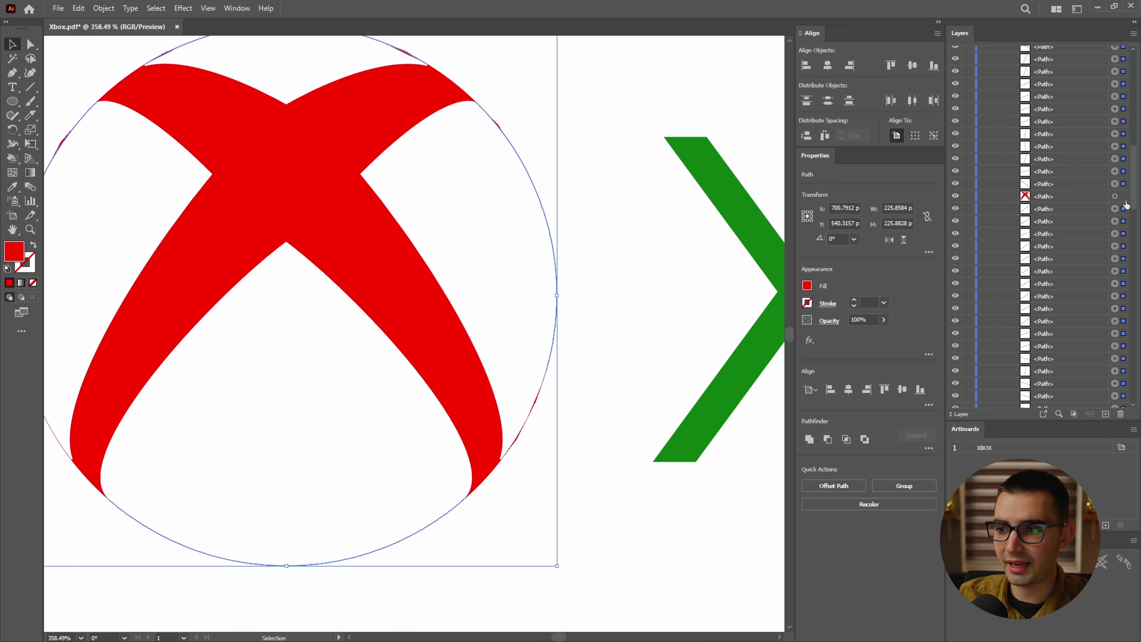
key(Delete)
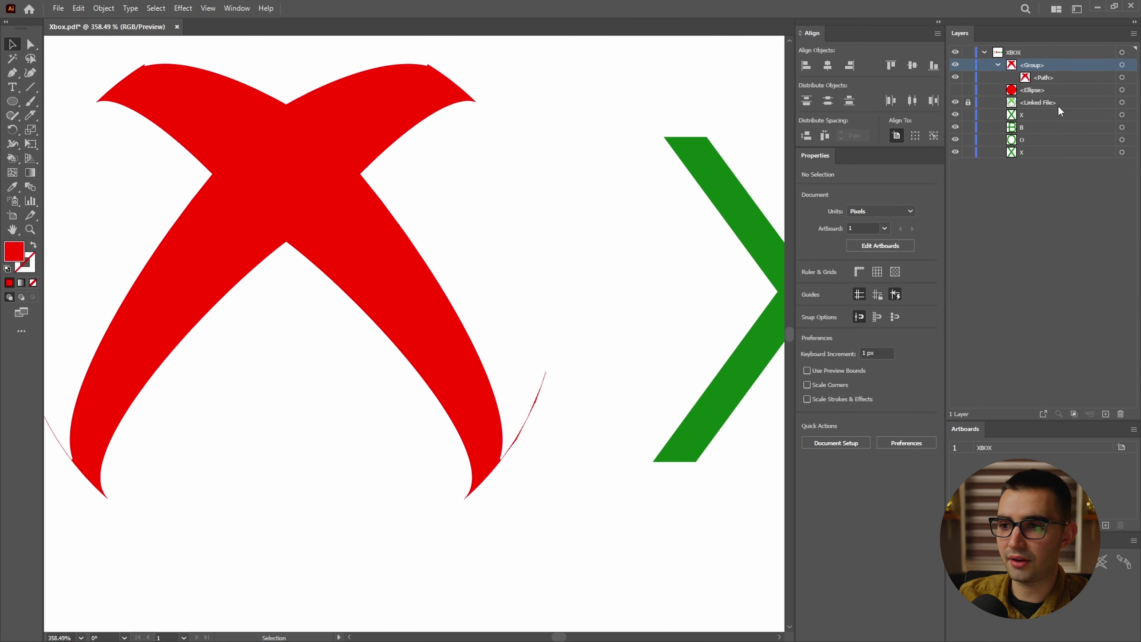
- Move the red X path out of its group into the XBOX layer and rename it X
drag(1046, 80, 1043, 60)
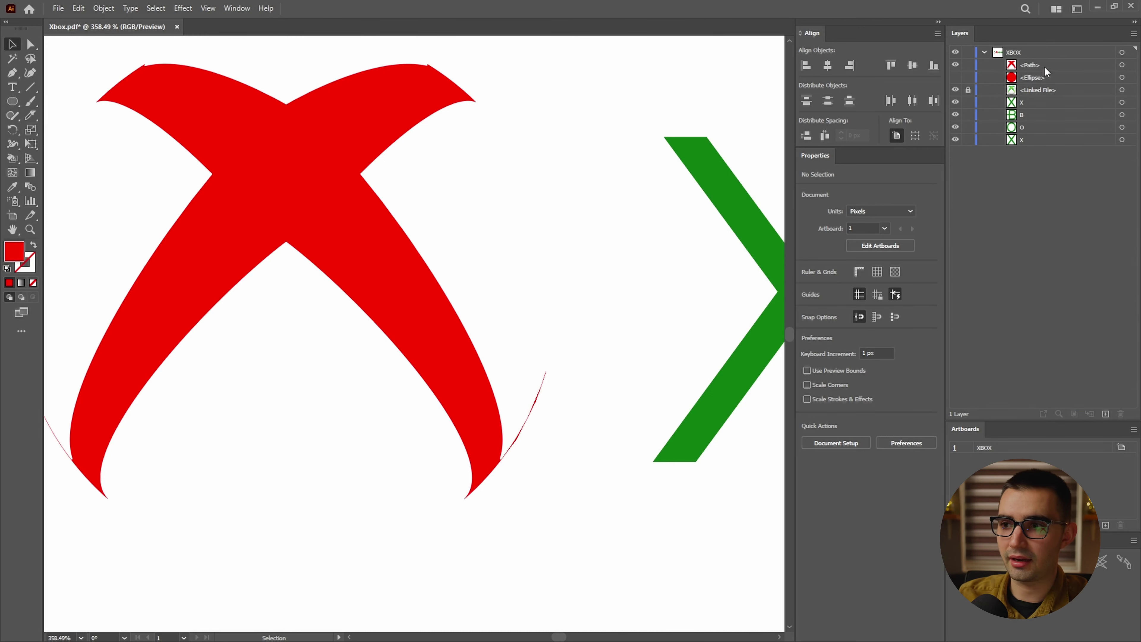
double_click(1029, 65)
text(X)
key(Return)
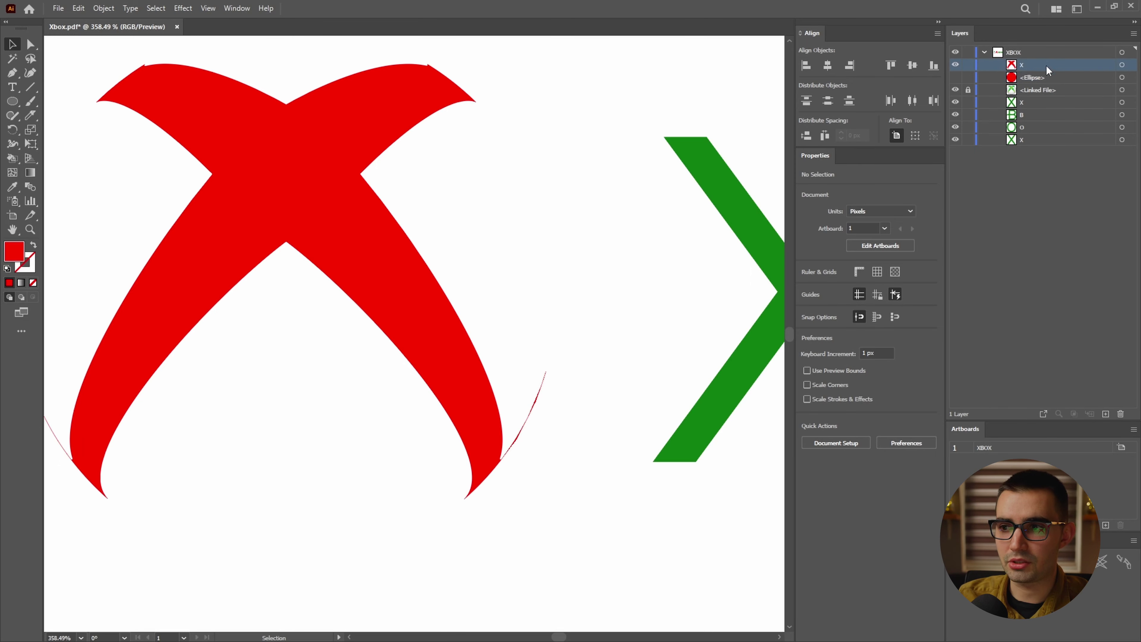
- Try to reposition the tip anchor points of the thin slivers beside the X's lower arms with the Direct Selection tool
key(z)
drag(361, 198, 511, 189)
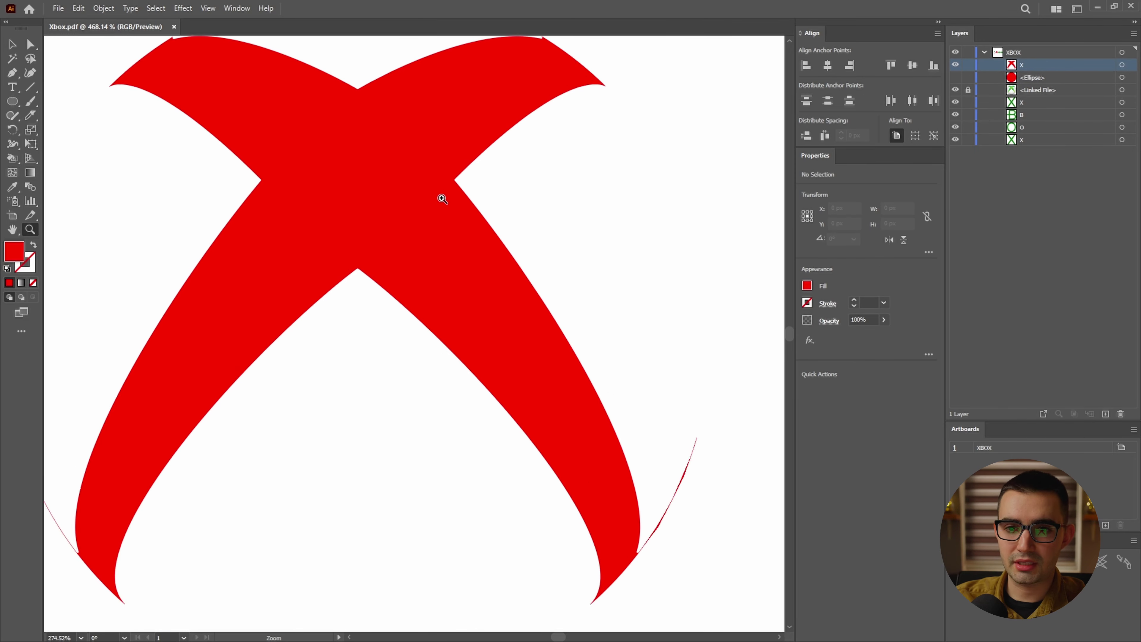
drag(512, 189, 410, 405)
drag(562, 314, 706, 276)
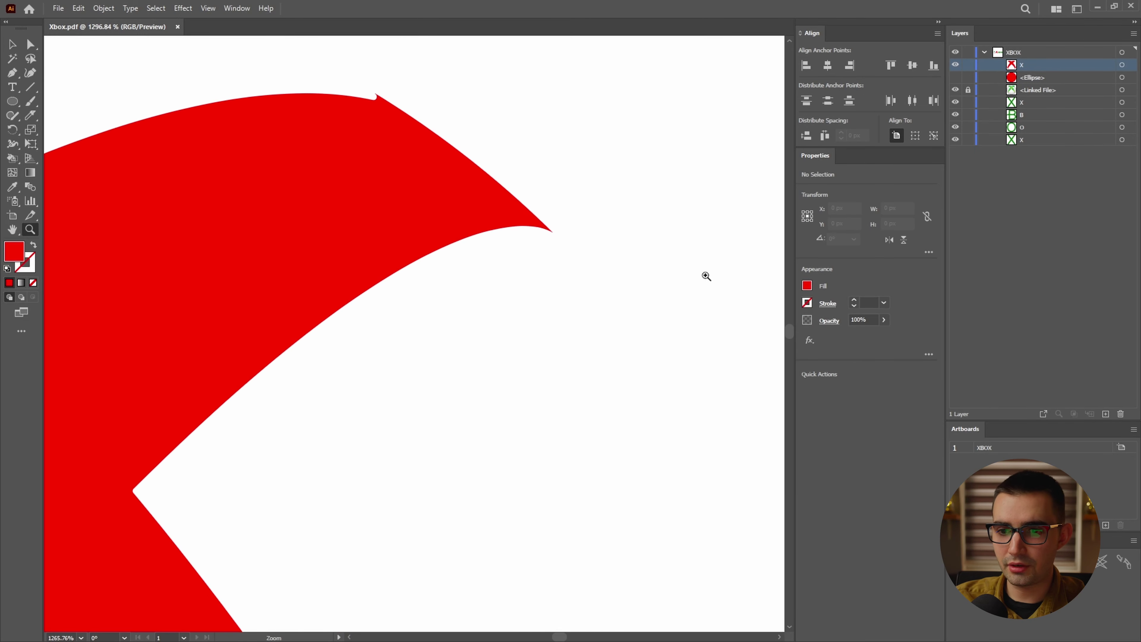
drag(534, 242, 666, 382)
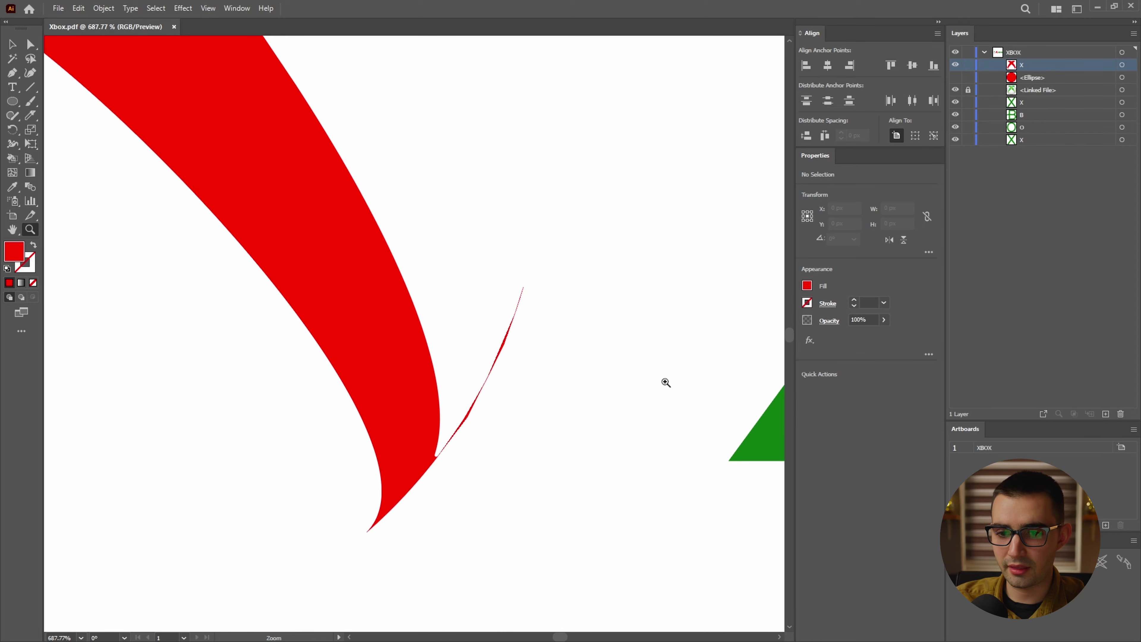
key(a)
drag(560, 266, 500, 390)
drag(524, 288, 555, 466)
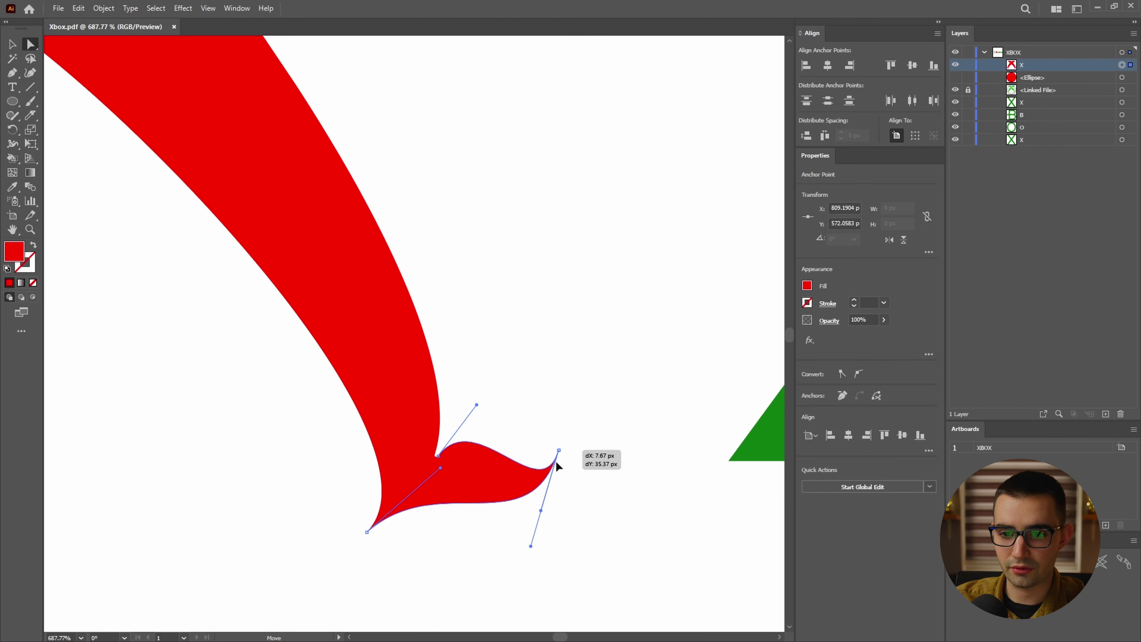
key(ctrl+z)
drag(59, 490, 540, 471)
drag(402, 197, 526, 345)
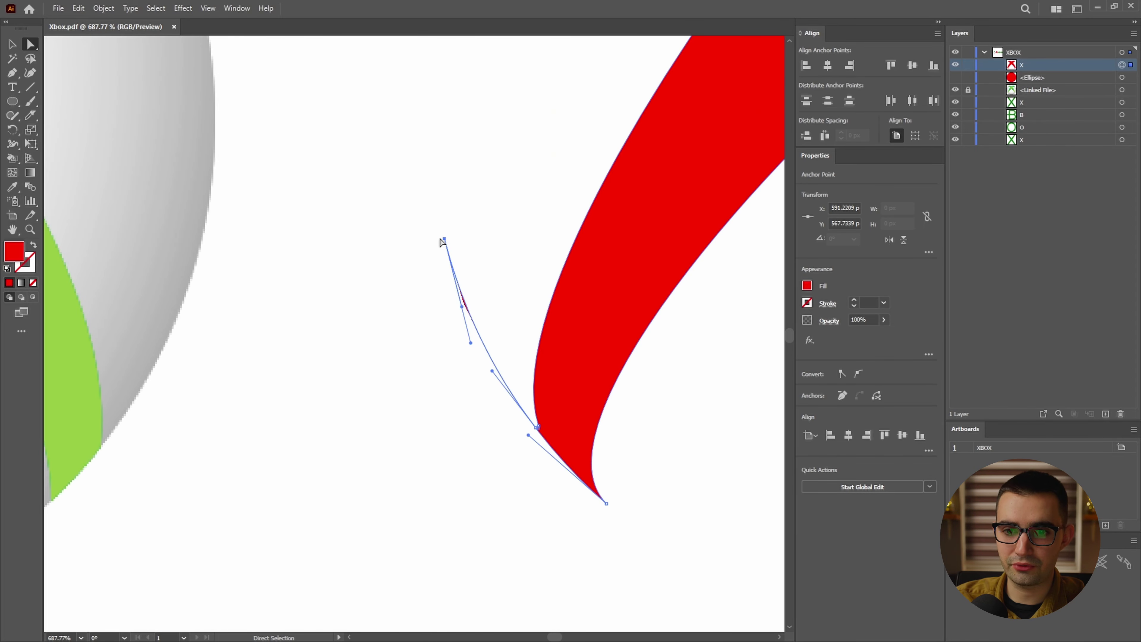
drag(444, 242, 429, 253)
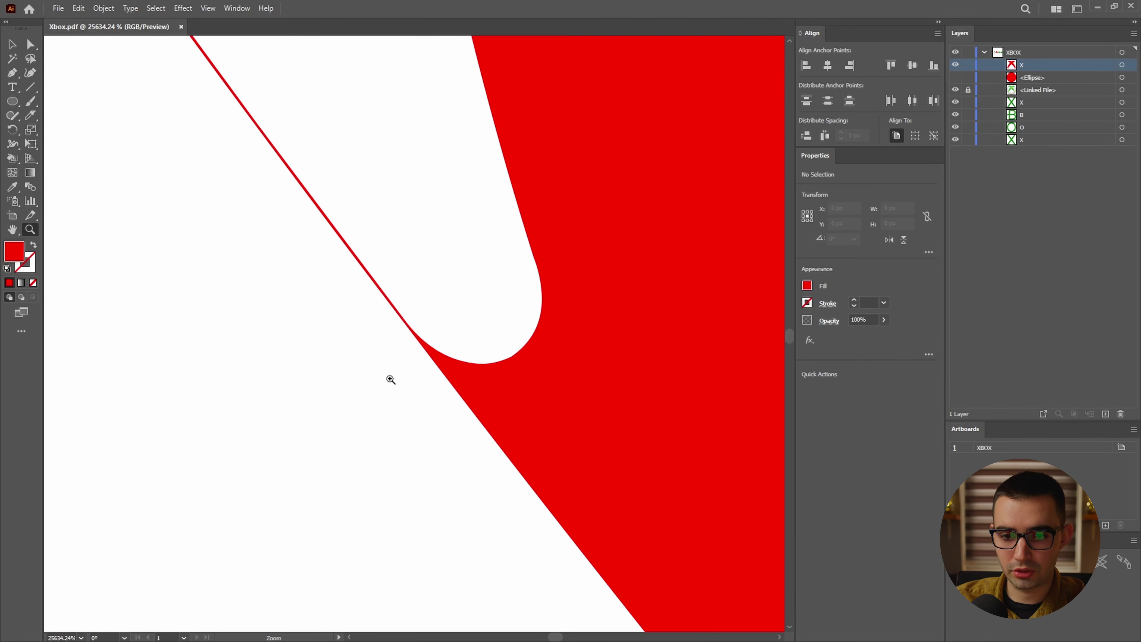
- Draw a closed Pen tool shape covering the thin sliver beside the X's lower left arm, starting where the sliver meets the arm
key(p)
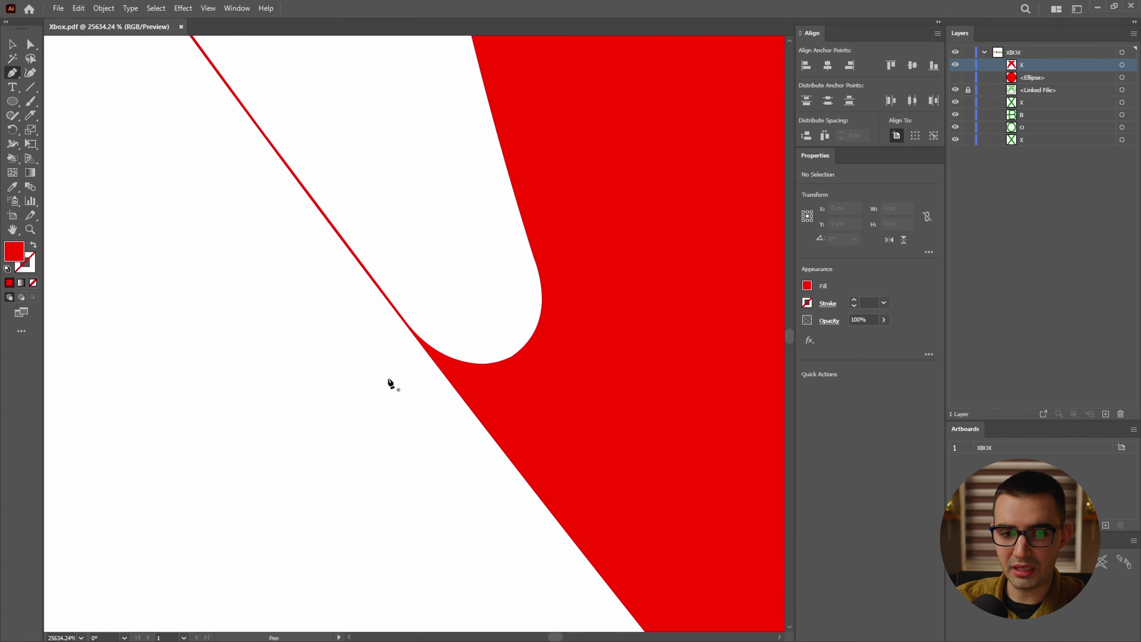
drag(381, 352, 387, 337)
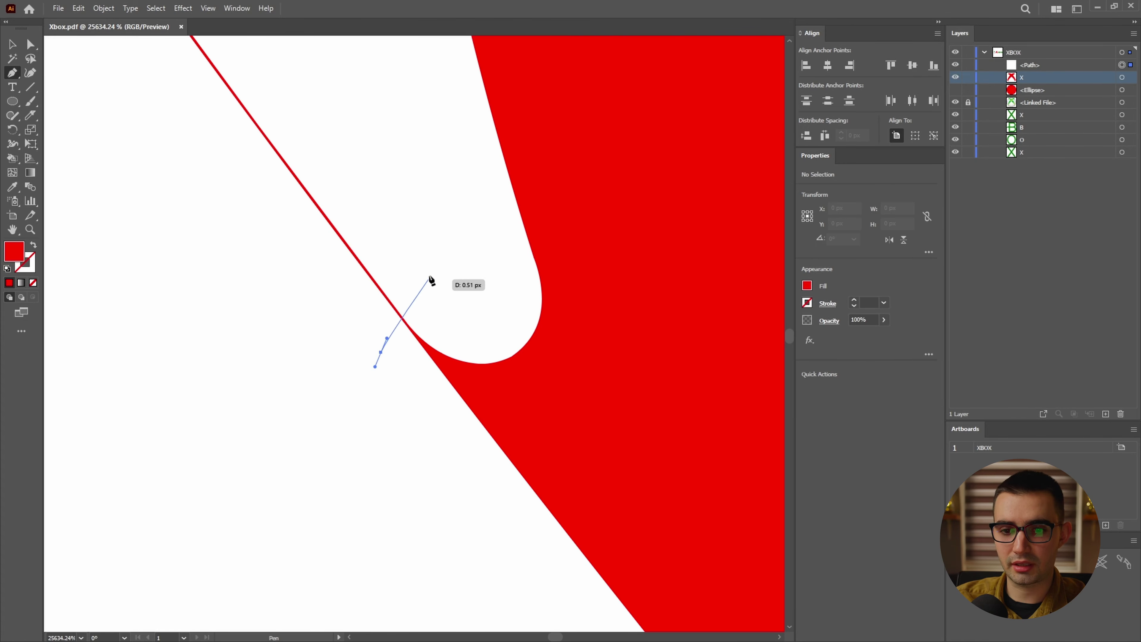
drag(431, 261, 415, 191)
drag(377, 118, 520, 393)
scroll(421, 194, down, 3)
key(z)
drag(534, 160, 476, 160)
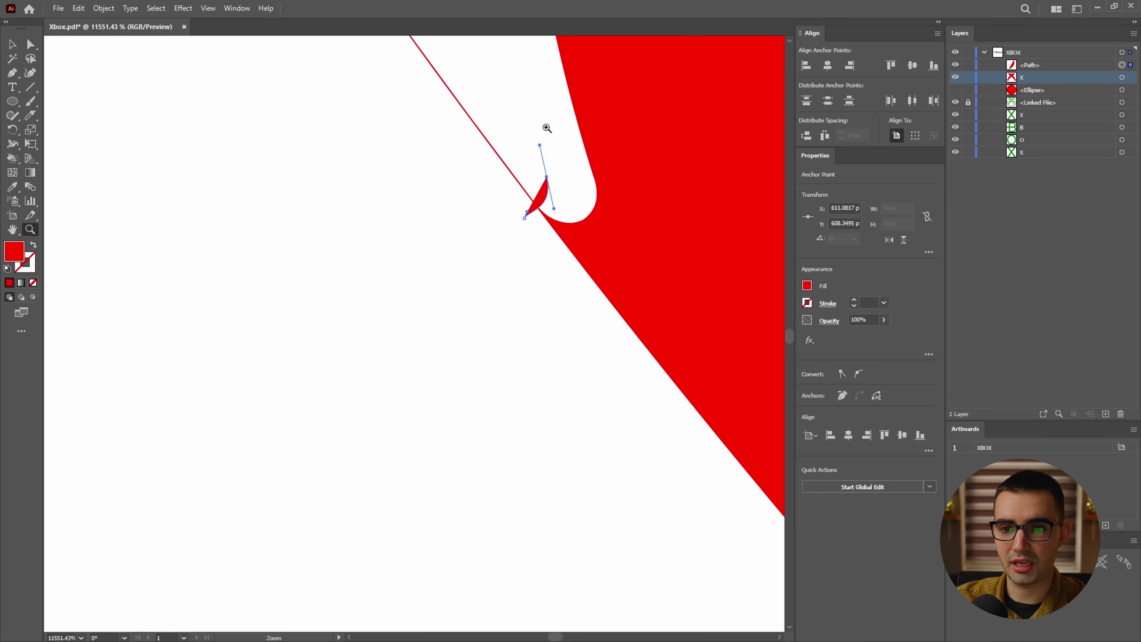
drag(545, 127, 504, 375)
drag(366, 360, 272, 364)
drag(404, 323, 551, 525)
drag(561, 371, 558, 453)
drag(558, 453, 483, 444)
key(p)
drag(412, 116, 369, 95)
drag(301, 189, 315, 265)
drag(366, 346, 387, 395)
drag(489, 550, 501, 557)
click(586, 550)
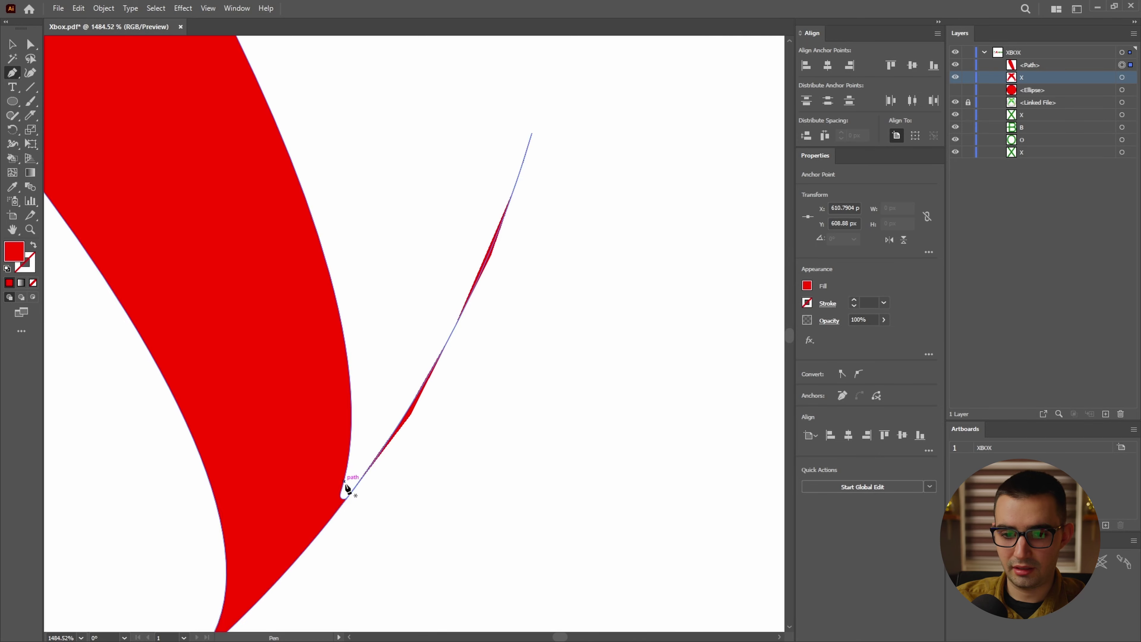
- Draw a closed Pen tool shape covering the thin sliver beside the X's lower right arm
drag(347, 490, 358, 522)
drag(568, 241, 557, 191)
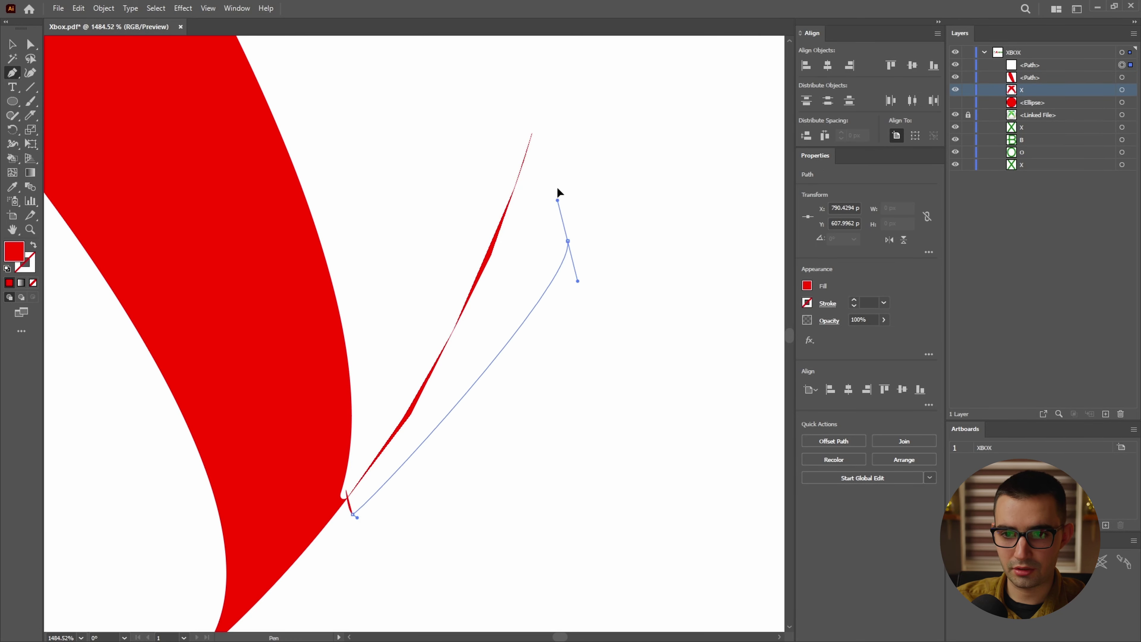
drag(540, 101, 524, 95)
drag(462, 144, 447, 165)
drag(347, 490, 350, 495)
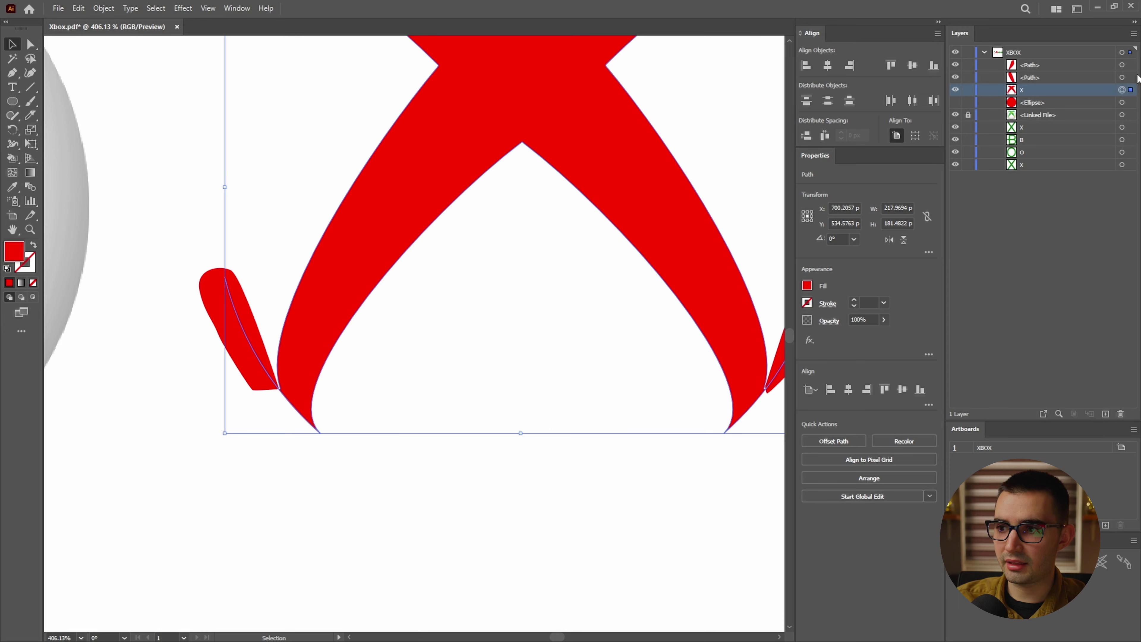
- Subtract both Pen-drawn shapes from the red X with Pathfinder Minus Front to trim off the slivers
shift+click(1122, 77)
shift+click(1122, 65)
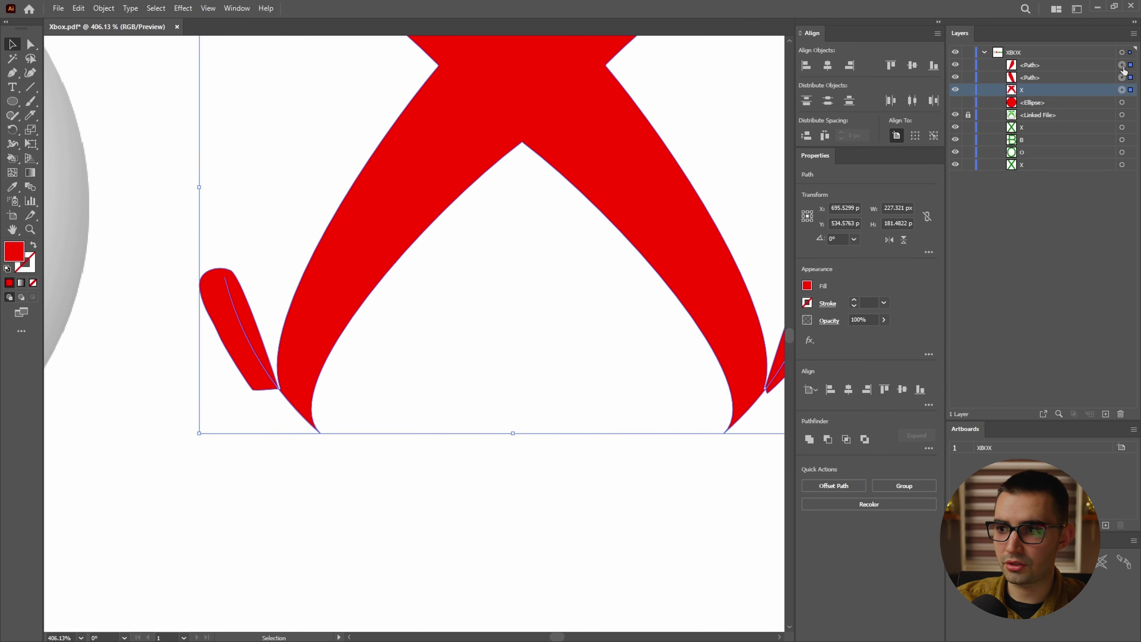
click(832, 441)
click(518, 448)
scroll(519, 449, down, 1)
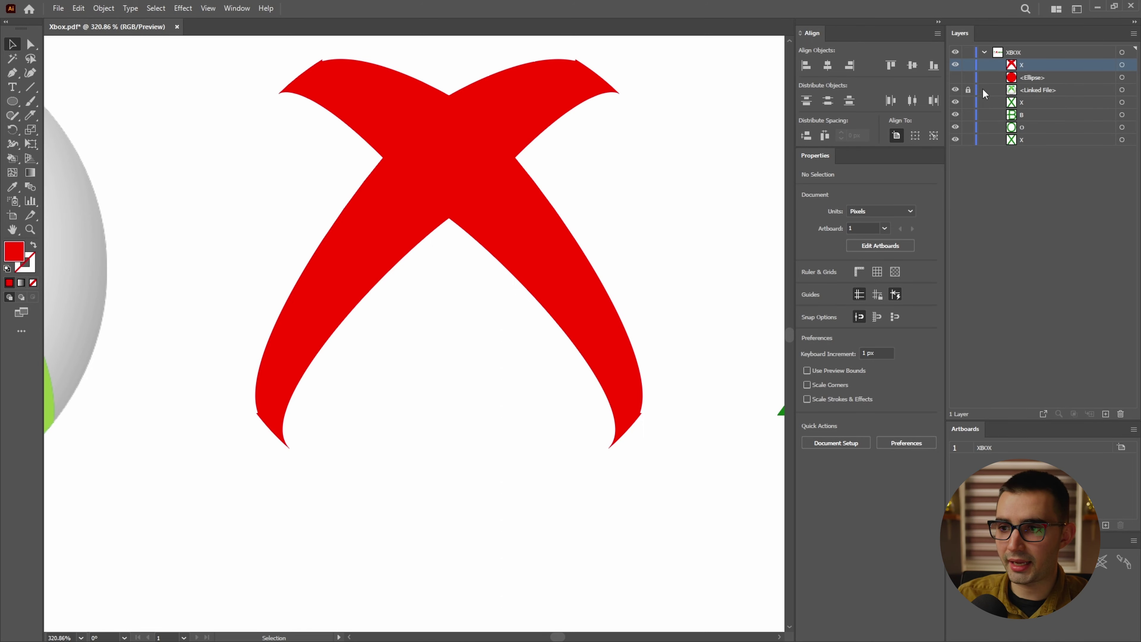
- Show the hidden red ellipse behind the X and change its fill to bright blue
click(956, 78)
click(1121, 77)
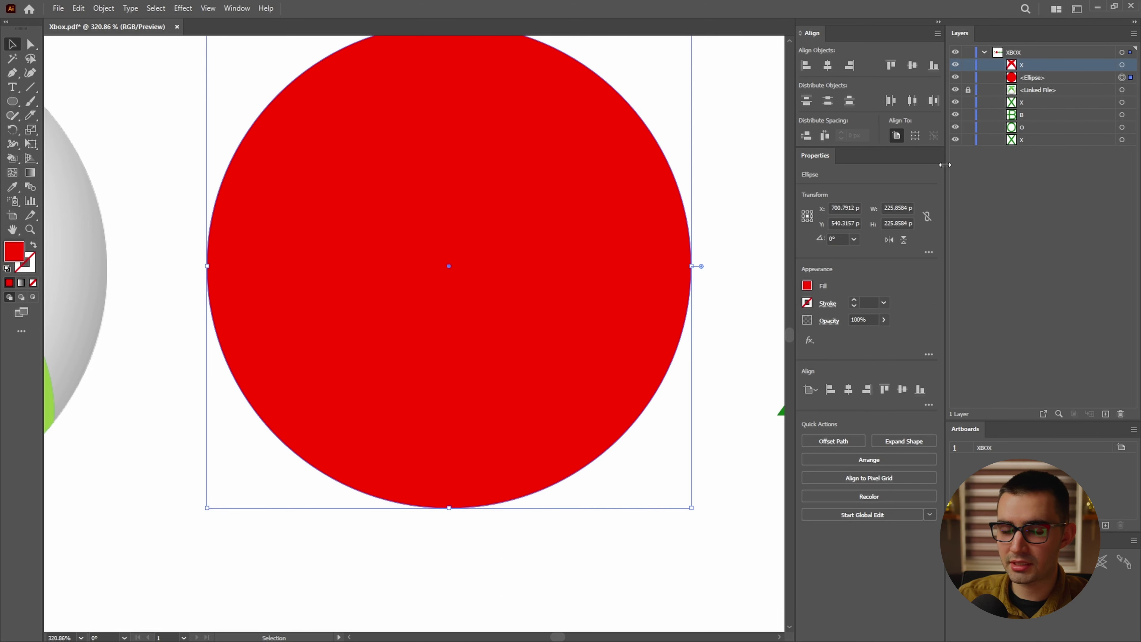
double_click(22, 254)
drag(584, 297, 581, 314)
click(692, 255)
click(718, 359)
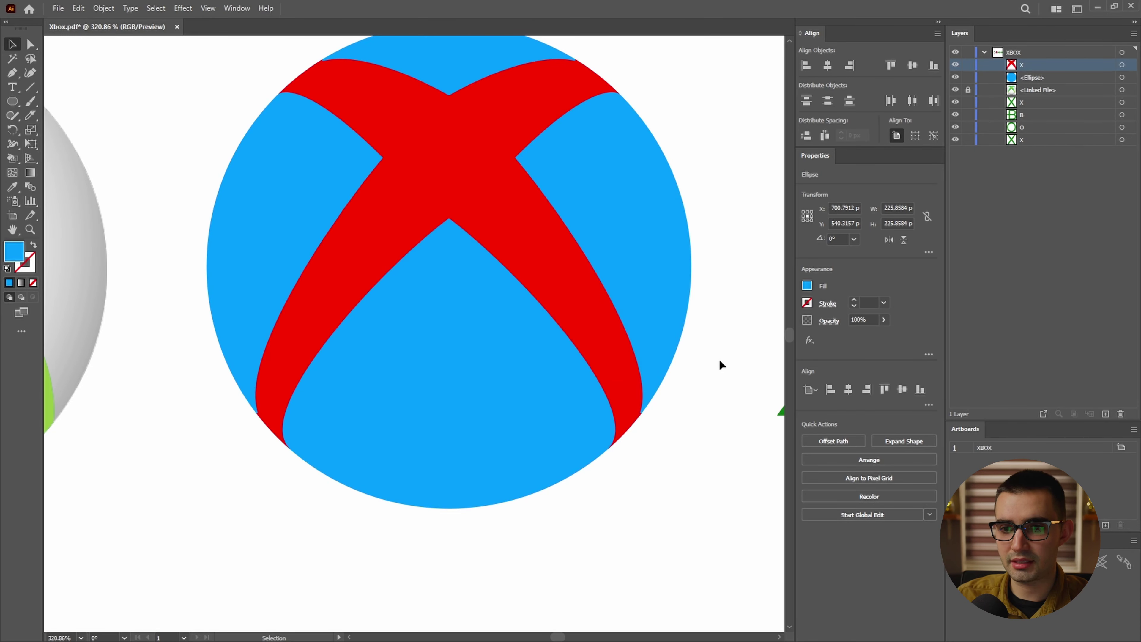
- Unlock the linked reference image and centre it horizontally and vertically on the blue ellipse, using the ellipse as the key object
drag(718, 359, 666, 401)
key(z)
drag(647, 446, 497, 482)
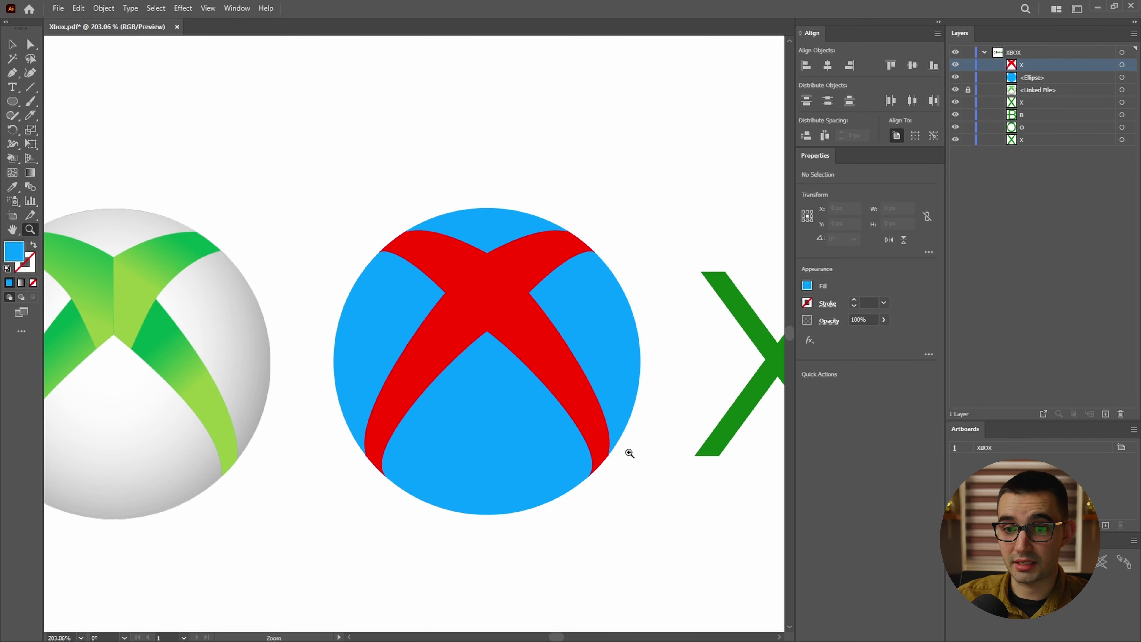
key(ctrl+0)
key(v)
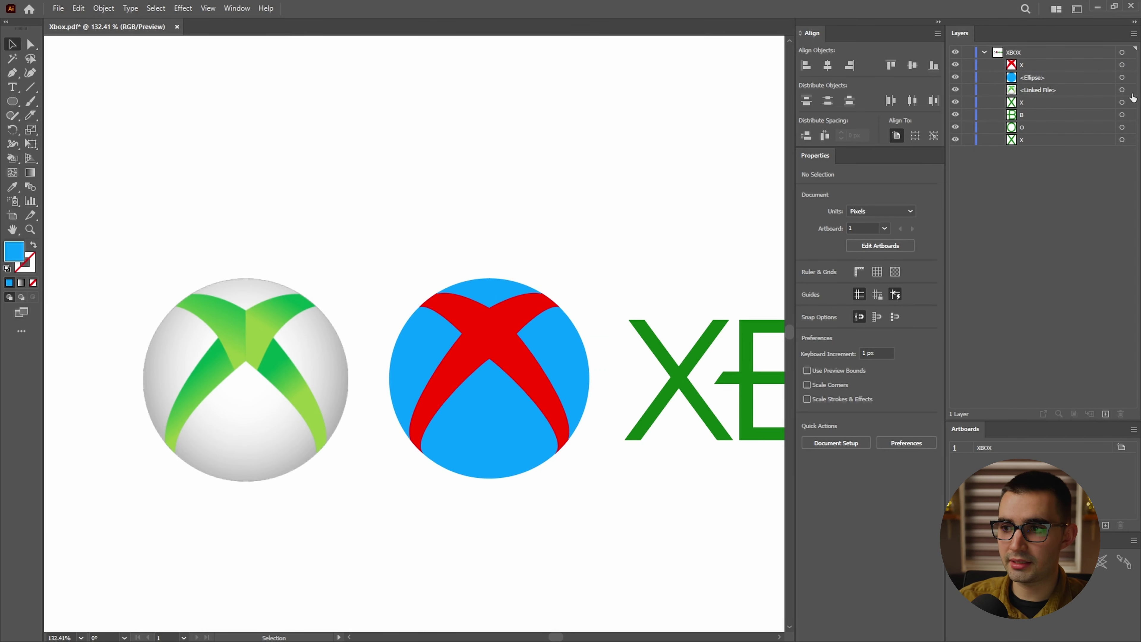
click(1121, 90)
shift+click(1121, 77)
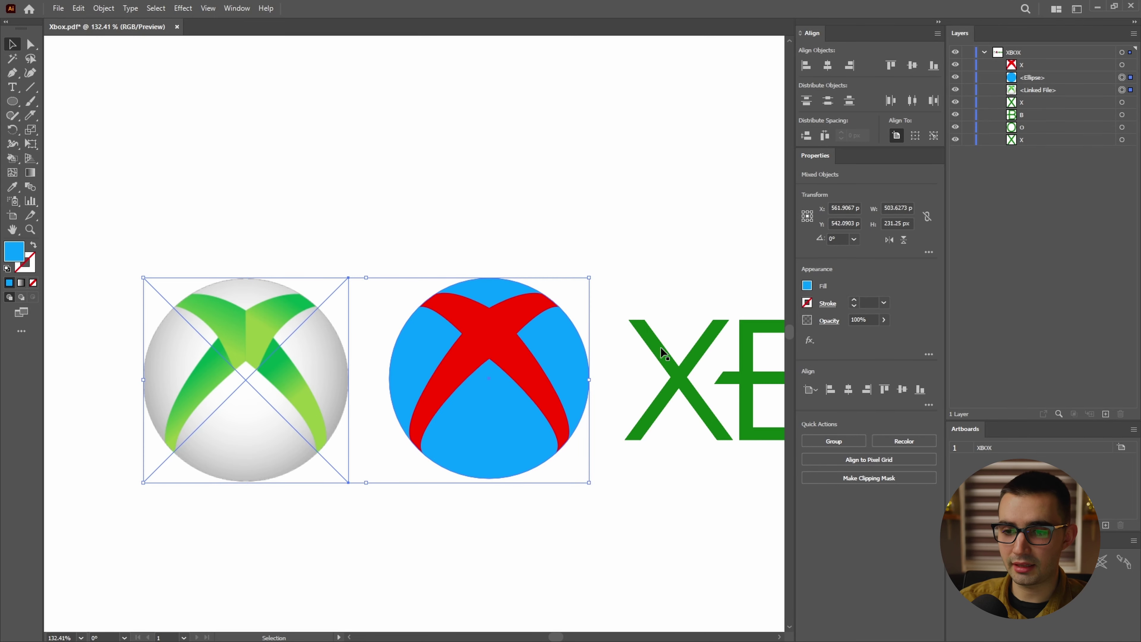
click(934, 136)
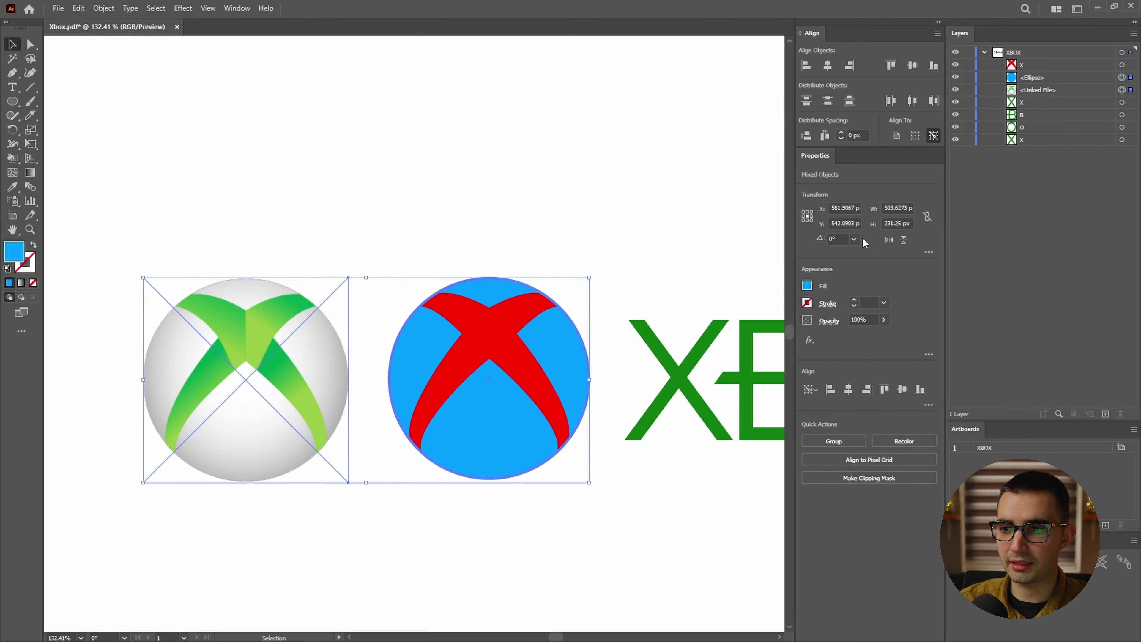
key(z)
drag(583, 337, 781, 274)
drag(583, 302, 459, 410)
key(v)
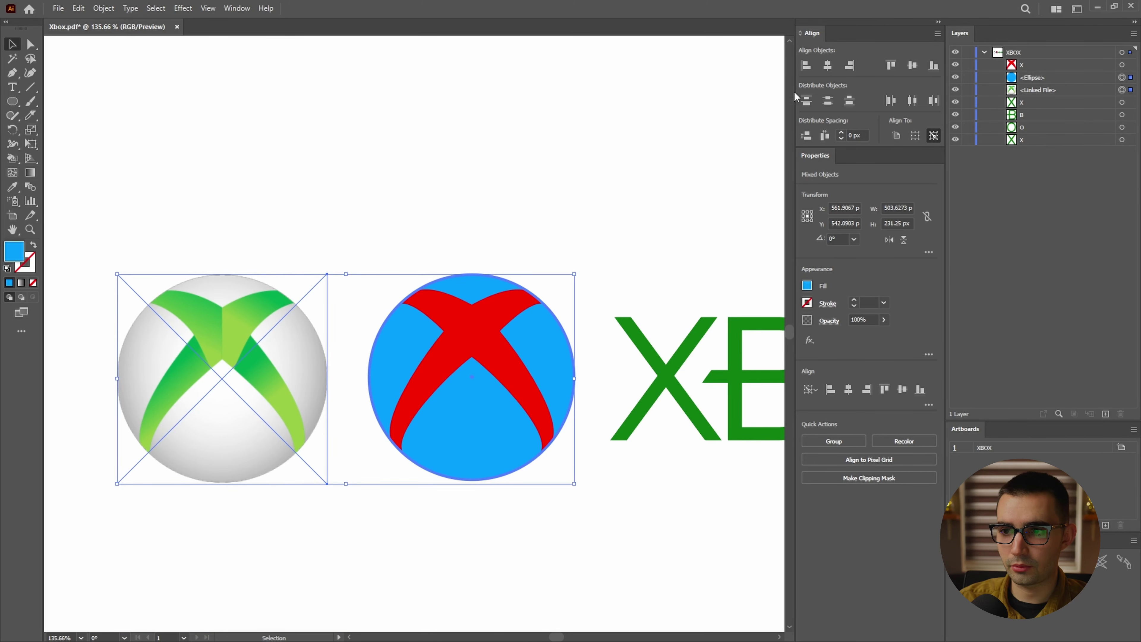
click(828, 65)
click(920, 66)
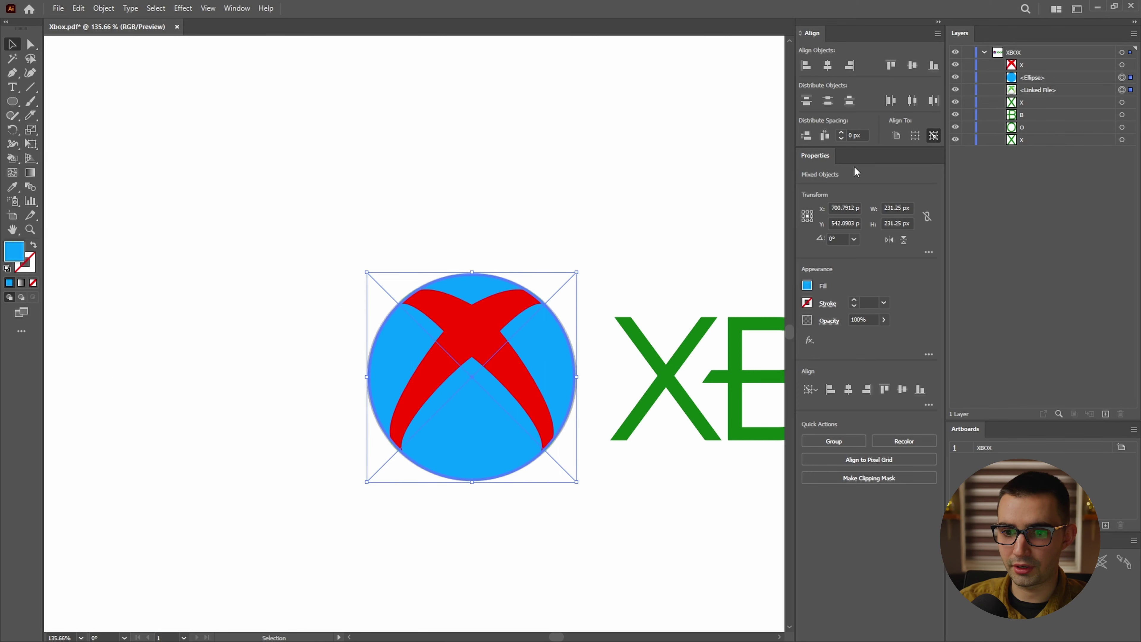
- Bring the linked reference image to the top of the XBOX layer and scale it proportionally from its centre to about 228.62 px
click(1121, 90)
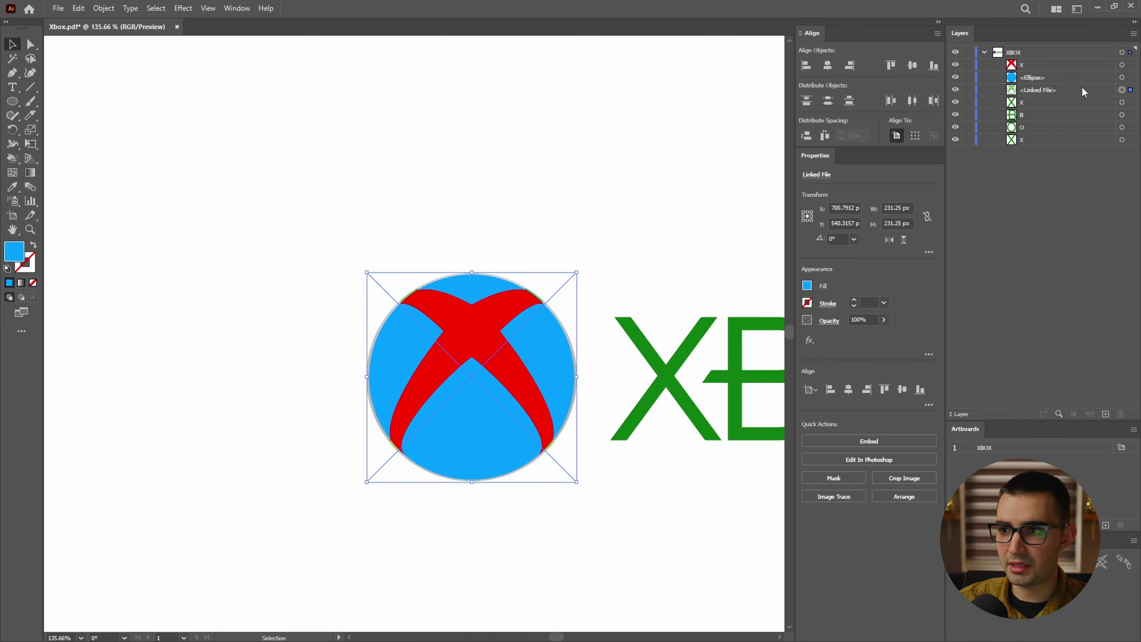
drag(1056, 91, 1041, 59)
key(ctrl+space)
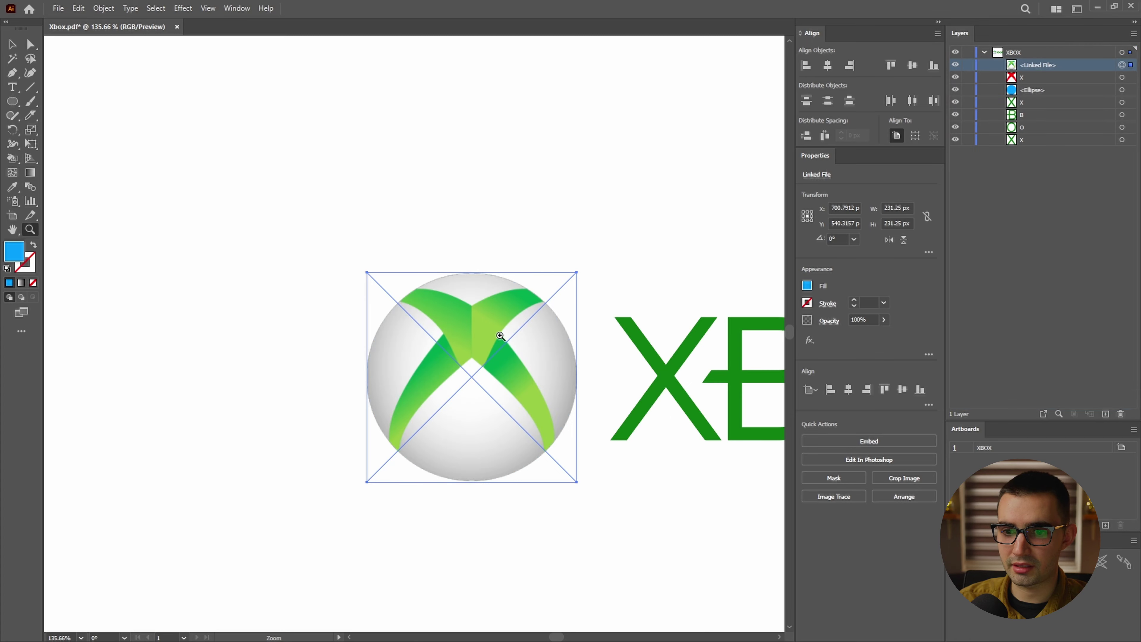
drag(511, 333, 669, 241)
drag(667, 189, 663, 193)
- Lower the reference image's opacity to 28% and lock it
click(883, 319)
drag(881, 335, 849, 336)
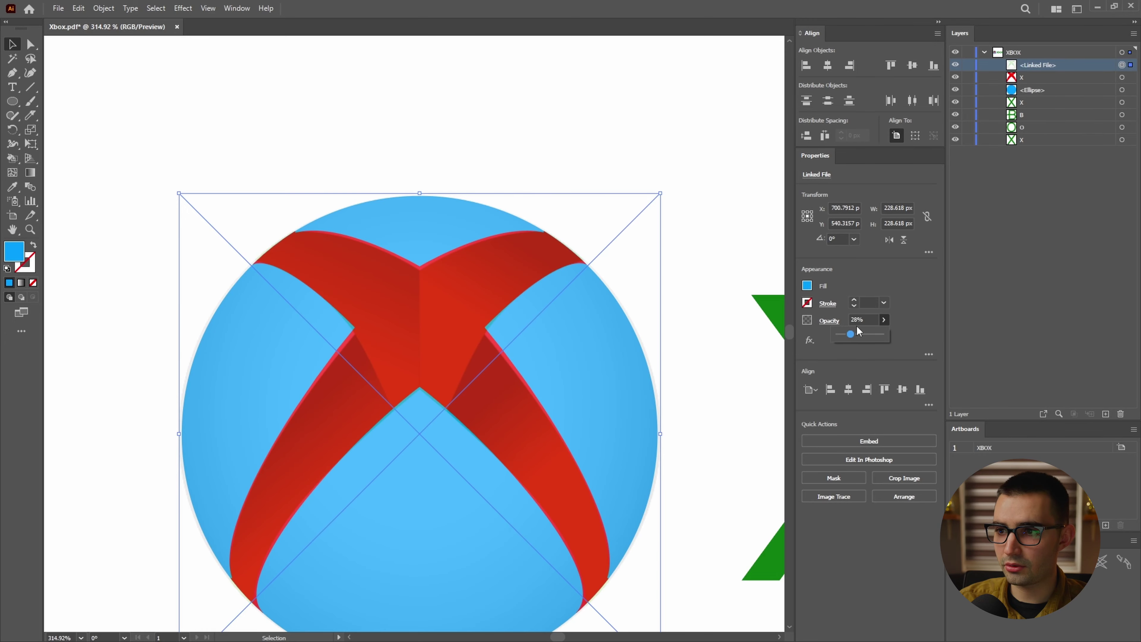
click(967, 64)
- Examine how the semi-transparent reference image's folds and edges line up with the red X
key(z)
drag(554, 358, 624, 318)
key(v)
drag(498, 237, 566, 287)
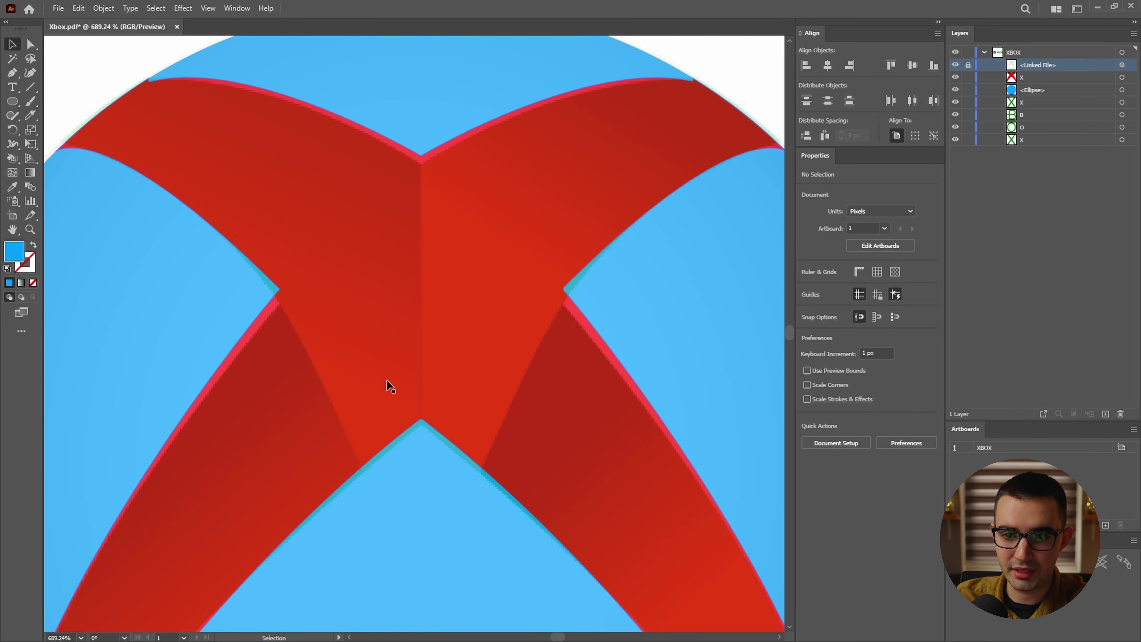
key(z)
drag(651, 331, 415, 412)
drag(611, 363, 443, 365)
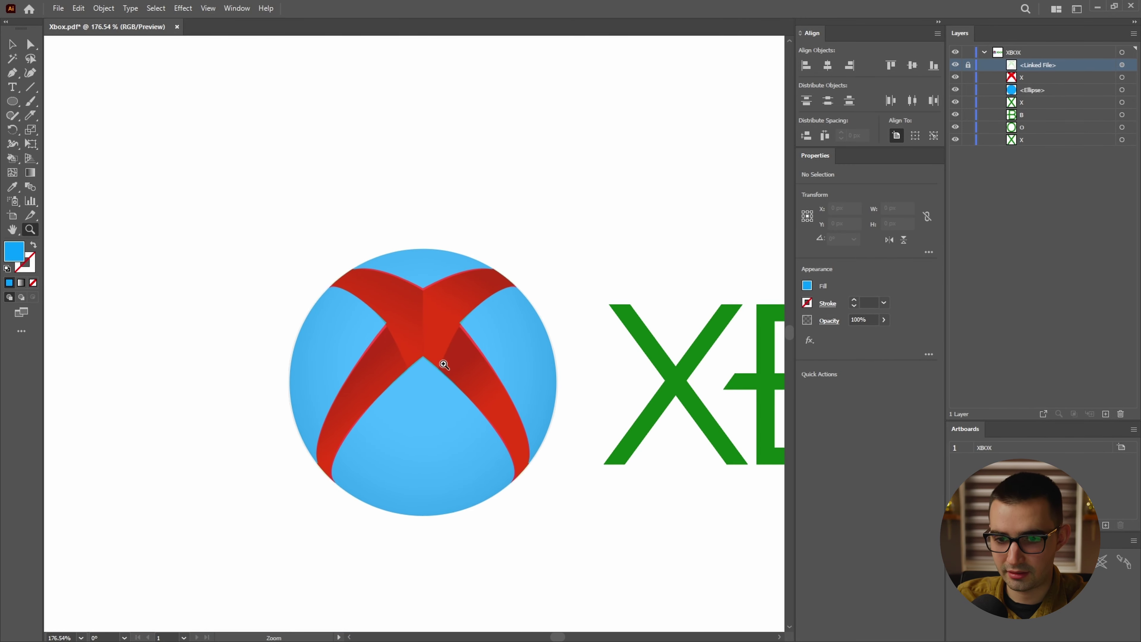
key(v)
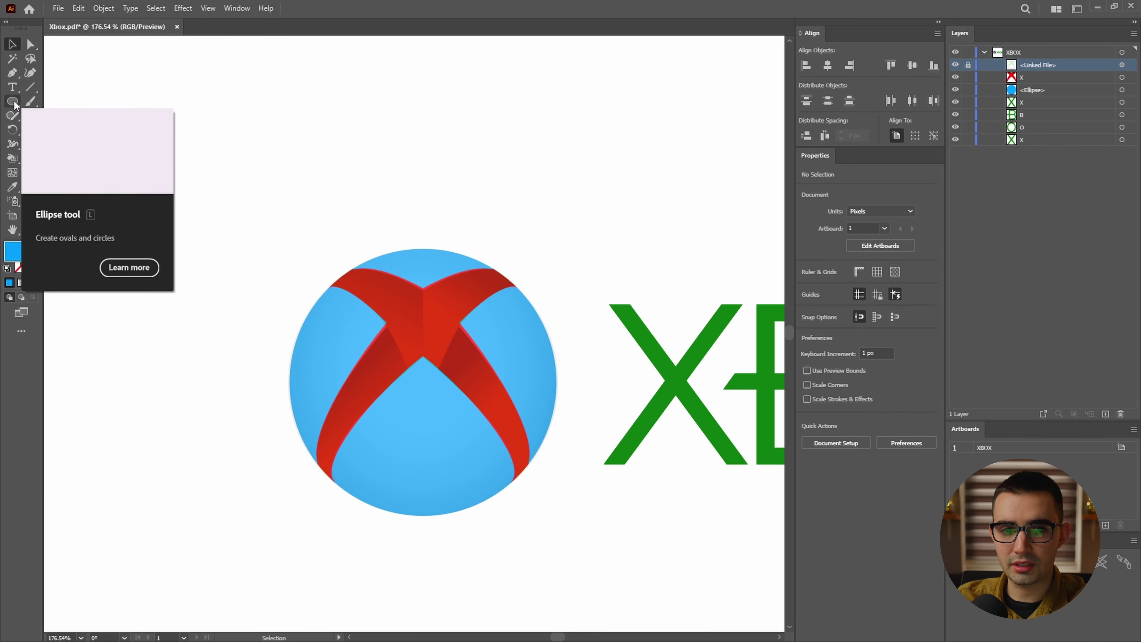
- Draw a blue rectangle on the right half of the red X, starting from the X's lower centre vertex on the fold line
click(15, 101)
drag(91, 143, 90, 104)
key(z)
drag(407, 364, 669, 318)
key(m)
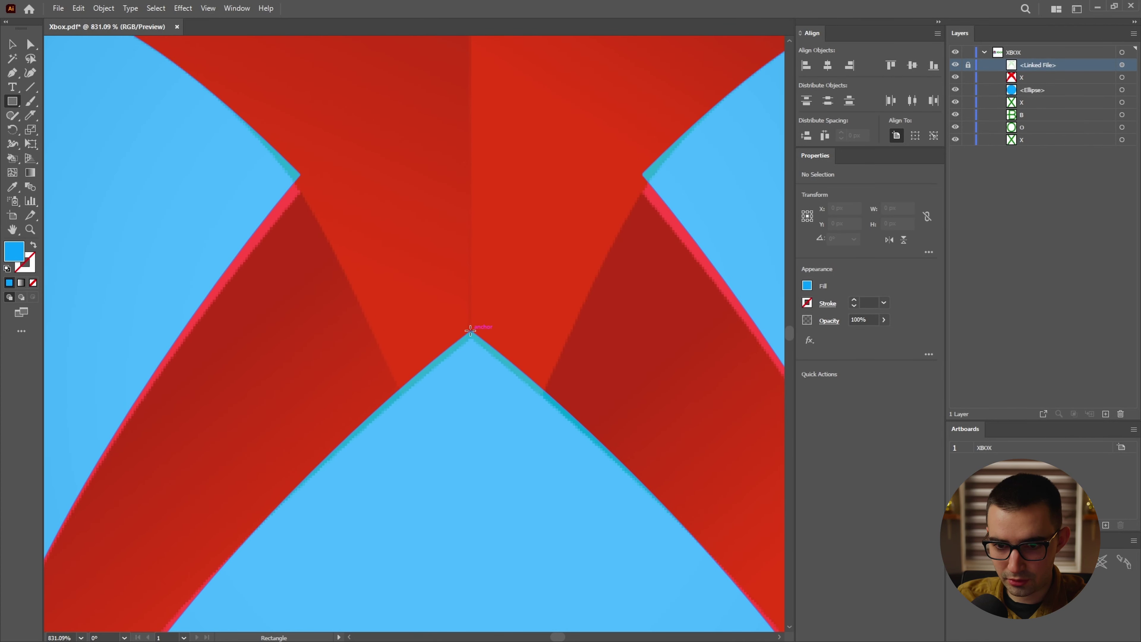
drag(471, 331, 667, 138)
drag(601, 290, 472, 155)
- Enlarge the rectangle to about 121.5 by 245.9 px so it covers the X's whole right half from the centre line
key(z)
drag(598, 342, 494, 369)
drag(516, 358, 404, 274)
key(v)
drag(466, 369, 549, 579)
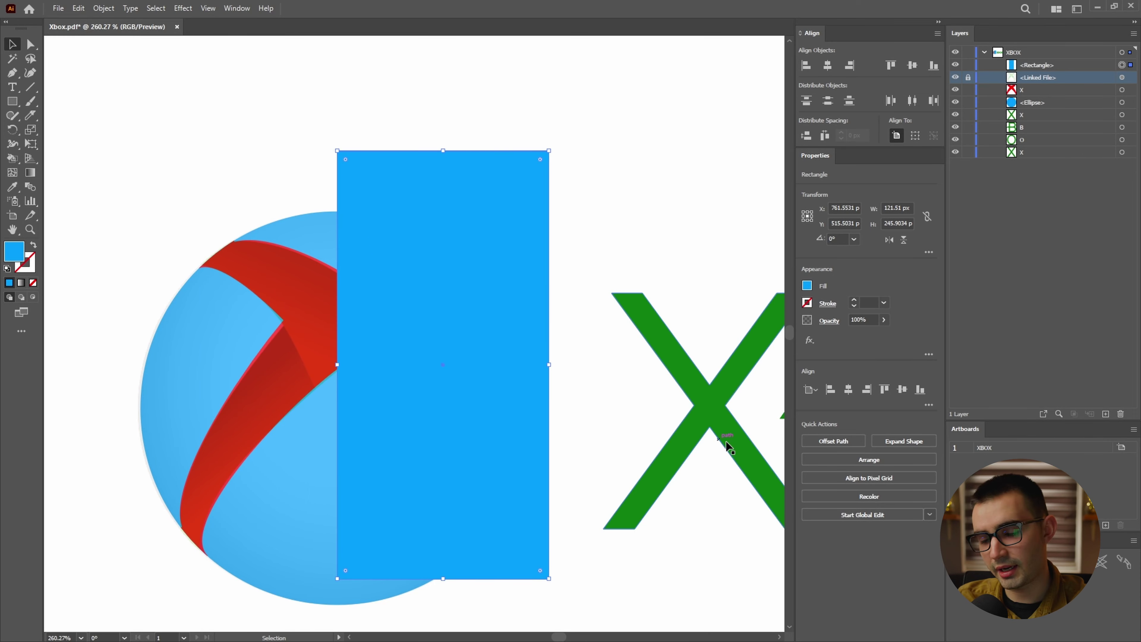
drag(448, 356, 746, 369)
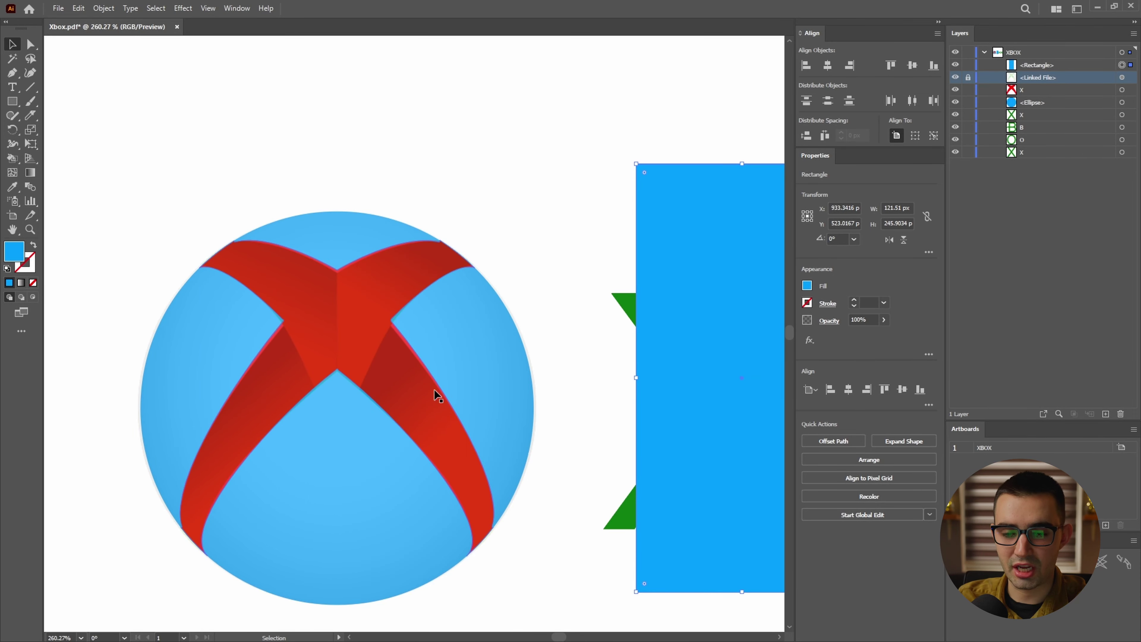
key(ctrl+z)
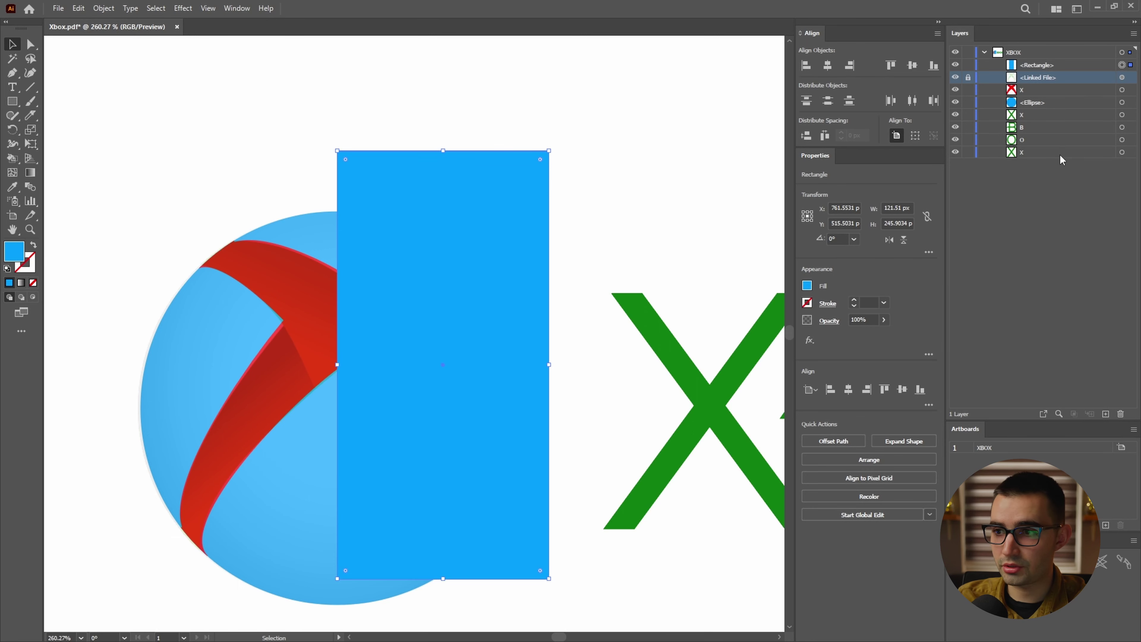
- Cover the X's left half with an in-place copy of the rectangle, about 130.5 px wide, and hide both rectangles
key(ctrl+c)
key(ctrl+f)
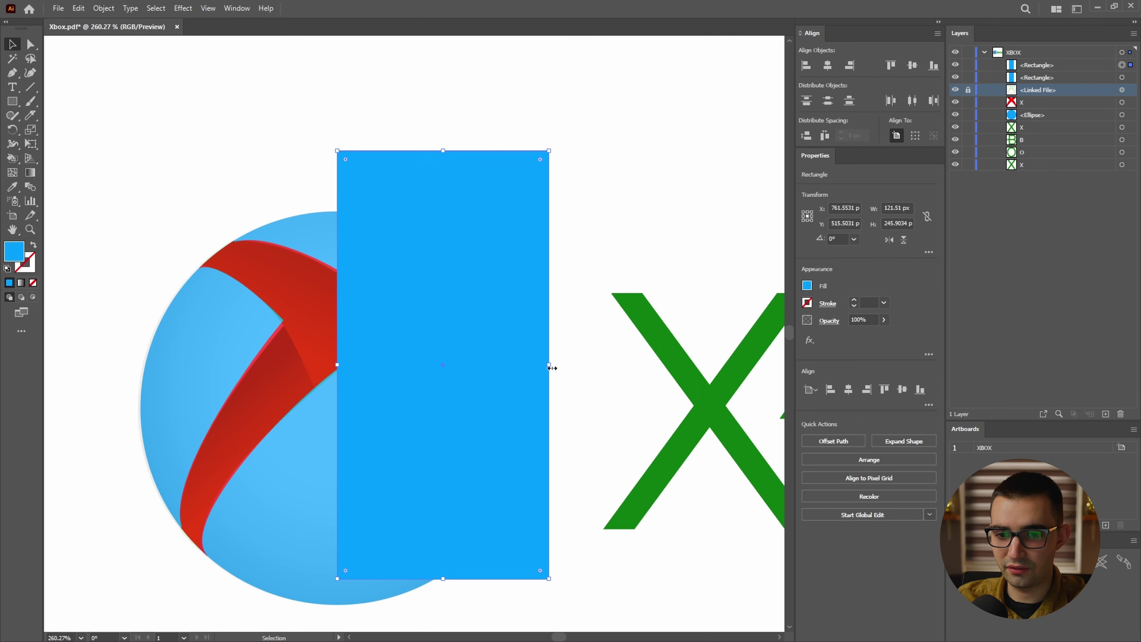
drag(549, 367, 112, 402)
drag(955, 65, 954, 78)
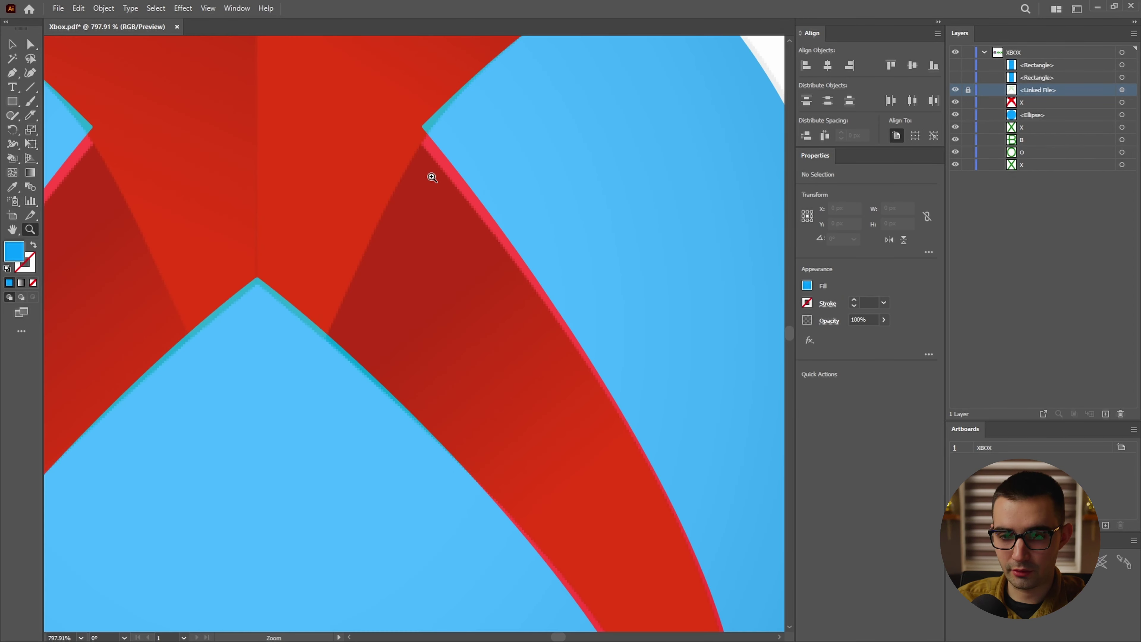
- Start a Pen path at the X's right inner corner, following the right fold line down past the arm's lower edge
key(p)
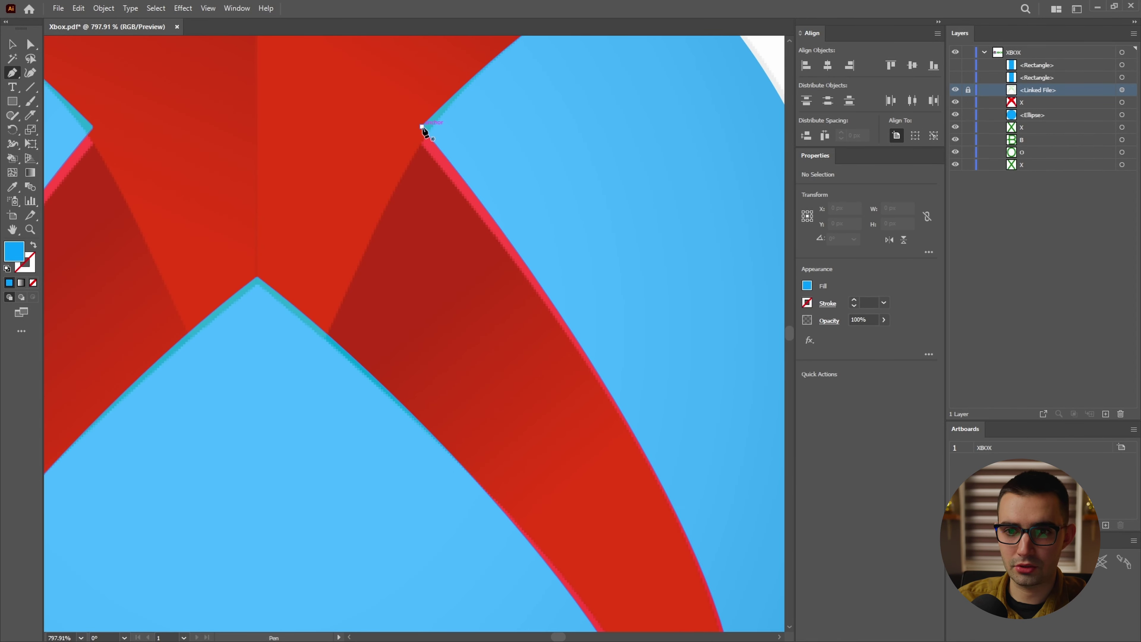
scroll(422, 128, up, 2)
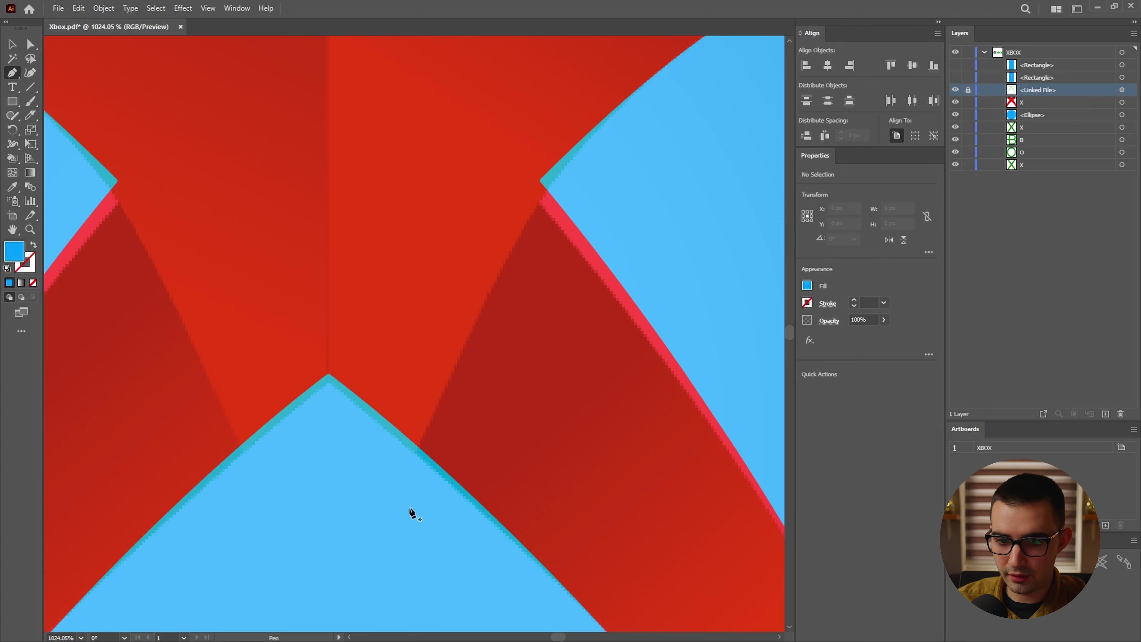
click(539, 182)
drag(407, 468, 369, 591)
key(z)
drag(525, 513, 326, 616)
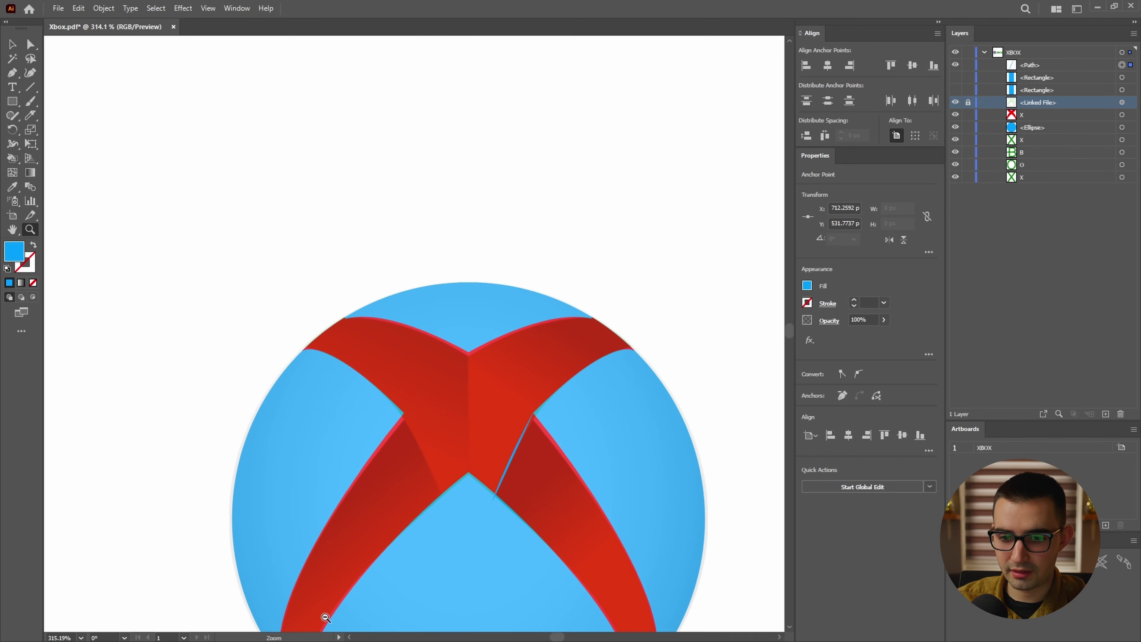
- Continue the path around the X's right lower arm and close it as a blue shape about 100.5 by 177.9 px
drag(477, 538, 429, 307)
key(p)
click(446, 268)
drag(496, 550, 572, 548)
drag(651, 440, 645, 373)
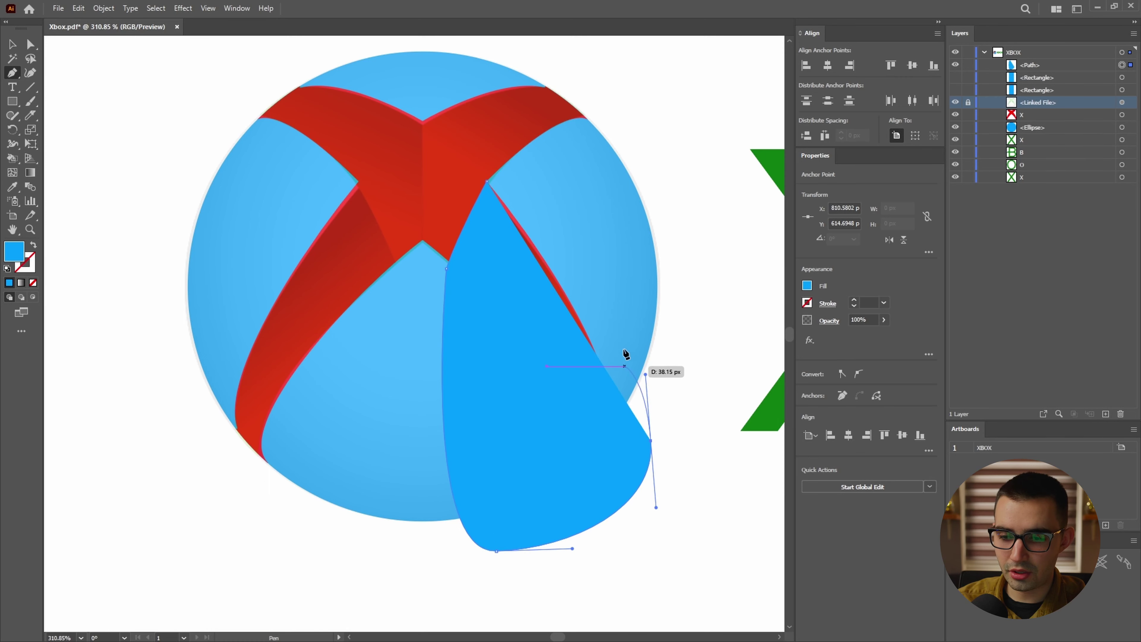
drag(568, 209, 542, 188)
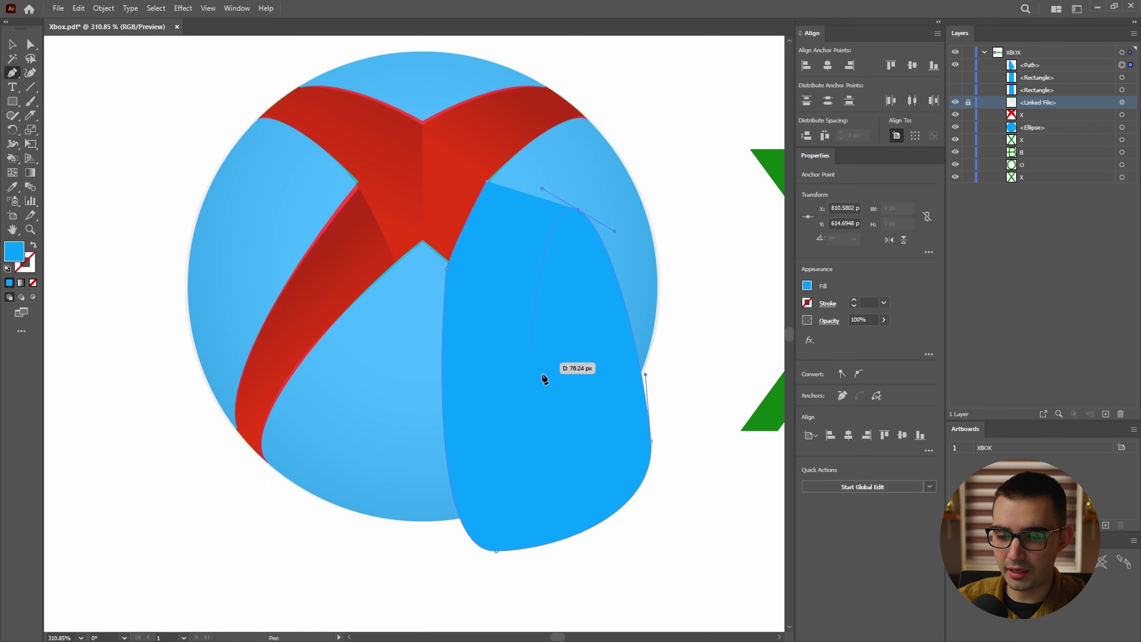
click(487, 182)
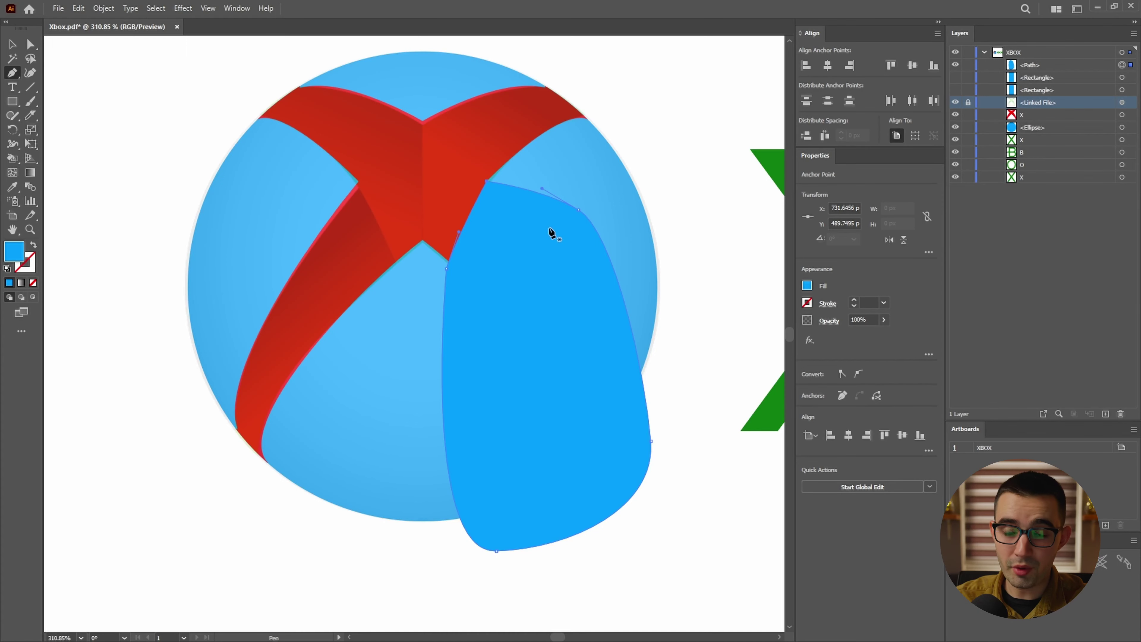
- Duplicate the right lower path in place and reflect the copy horizontally together with the ellipse so it covers the left lower arm
click(1121, 65)
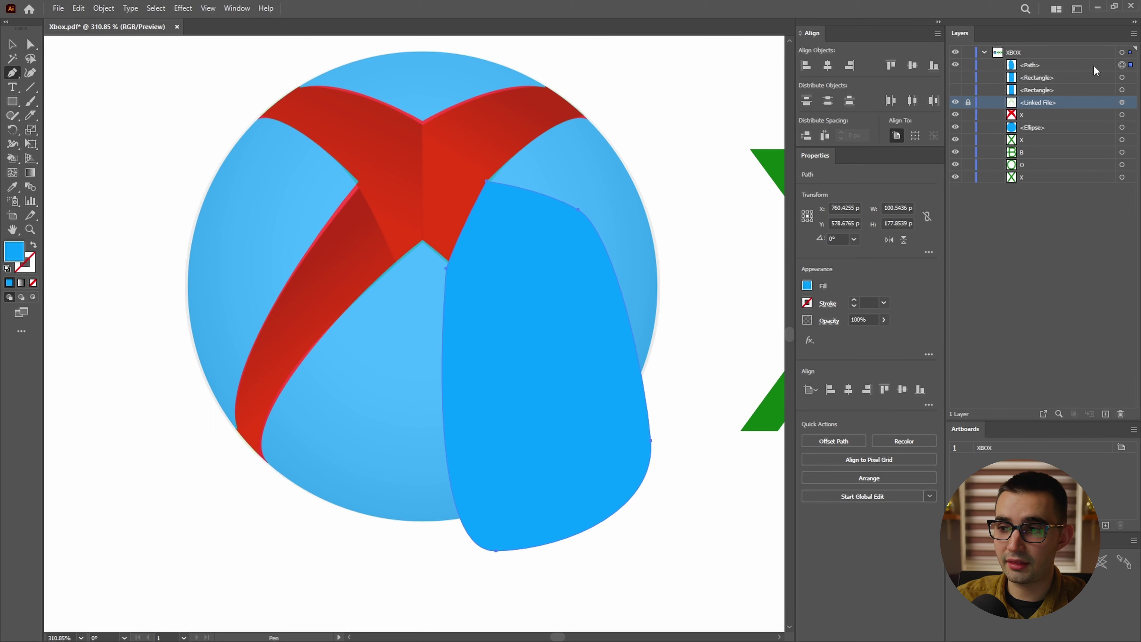
key(ctrl+c)
key(ctrl+f)
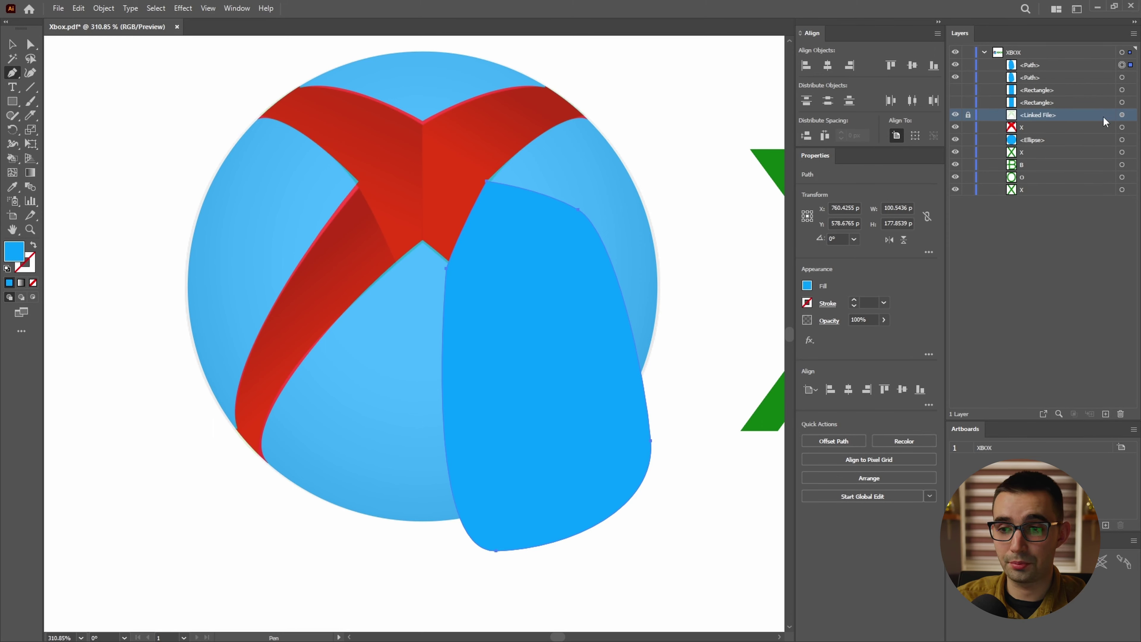
shift+click(1122, 140)
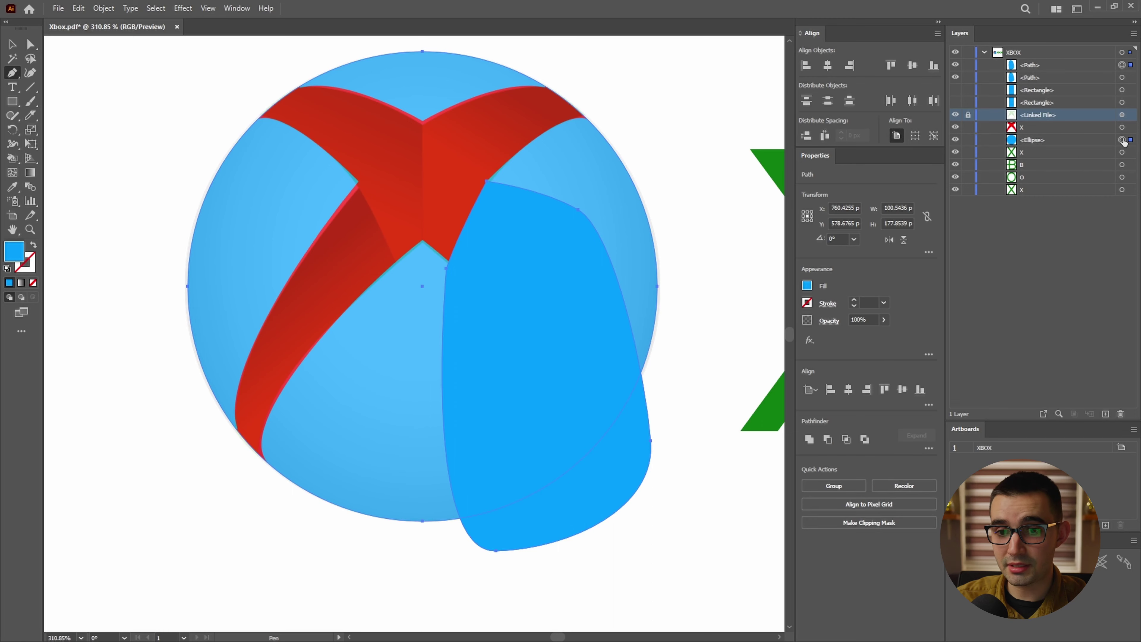
click(889, 240)
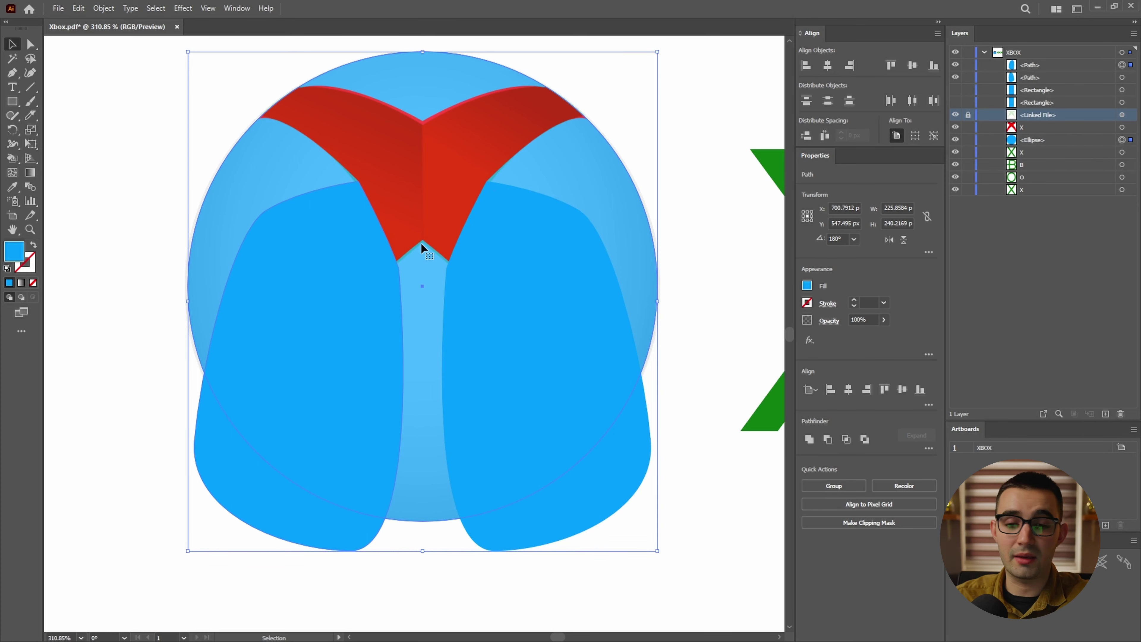
- Show both hidden rectangles and rename them Left Top and Right Top according to the half they cover
click(970, 102)
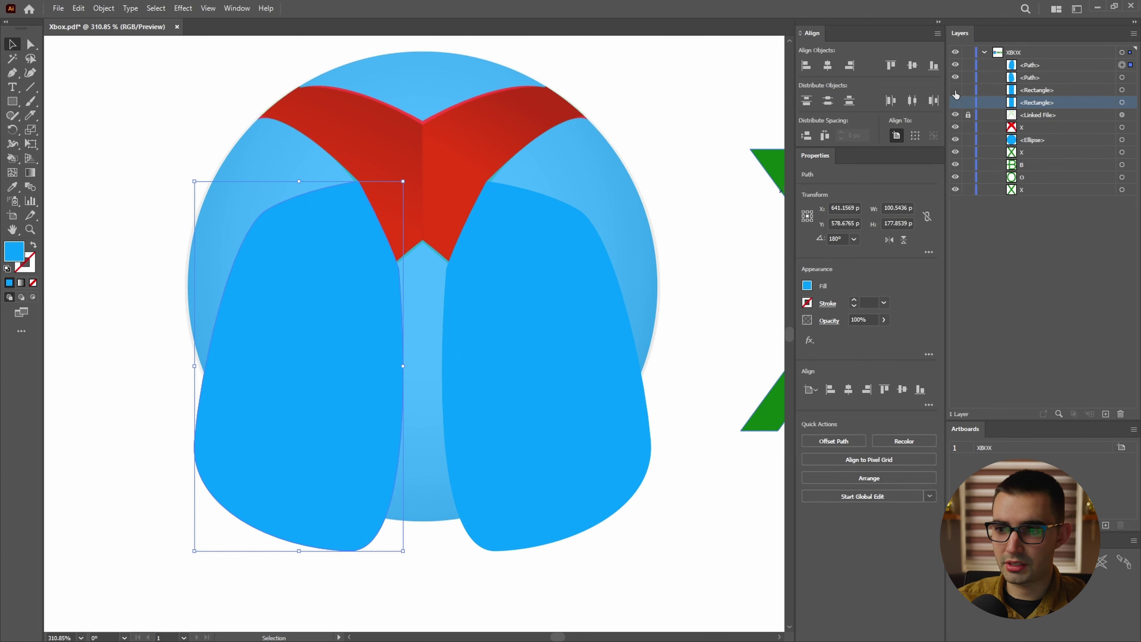
click(955, 91)
click(1120, 91)
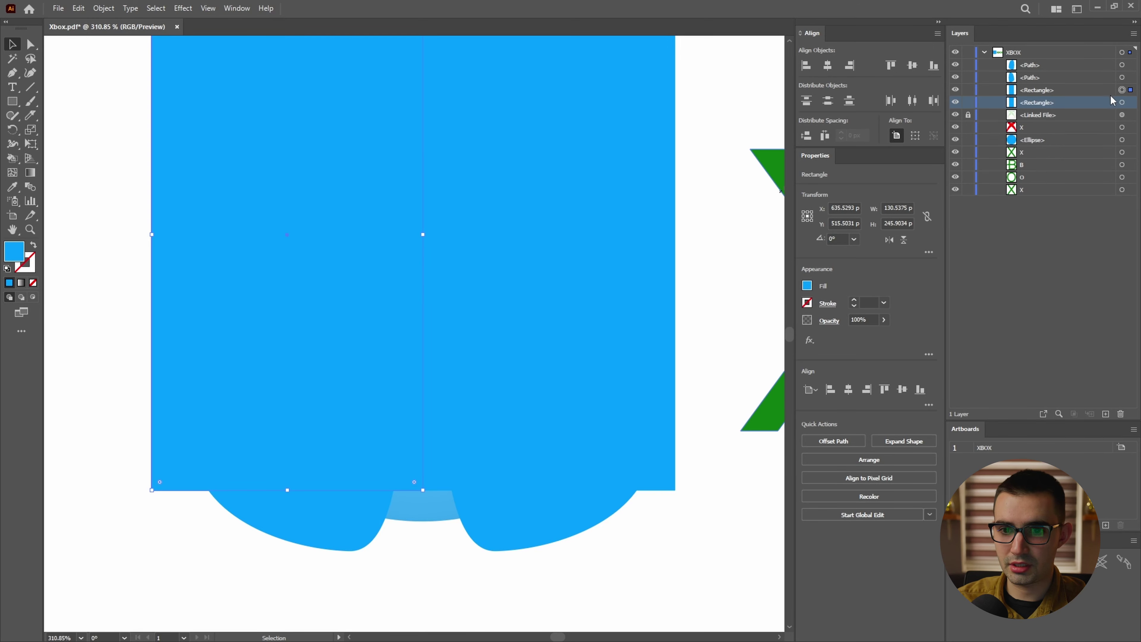
double_click(1038, 91)
text(Left T)
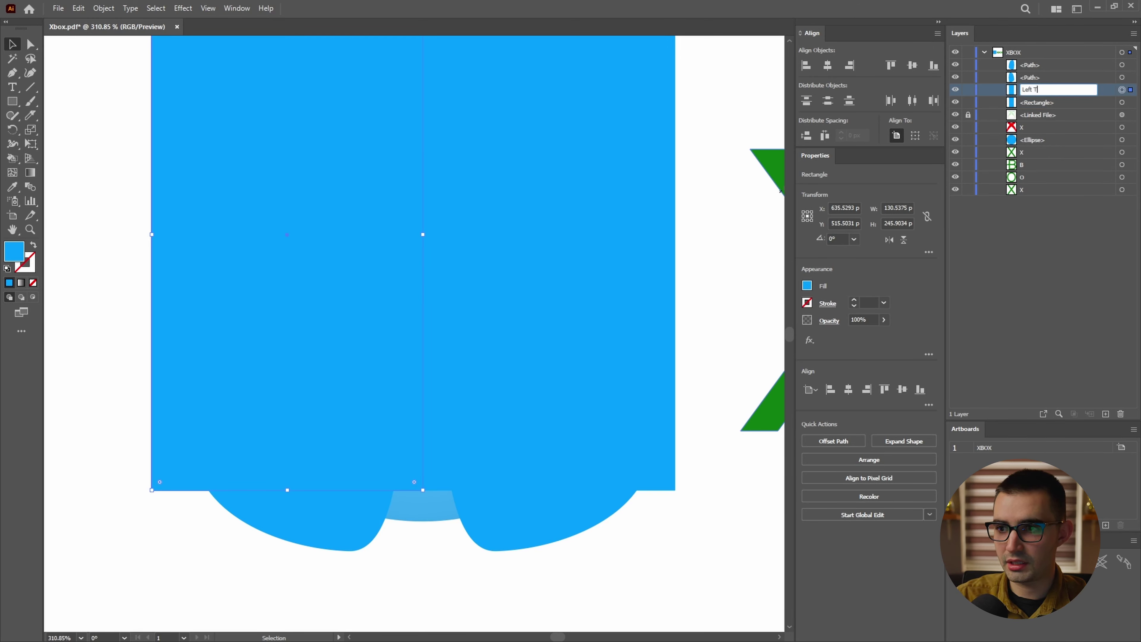
text(op)
key(Tab)
text(Right Top)
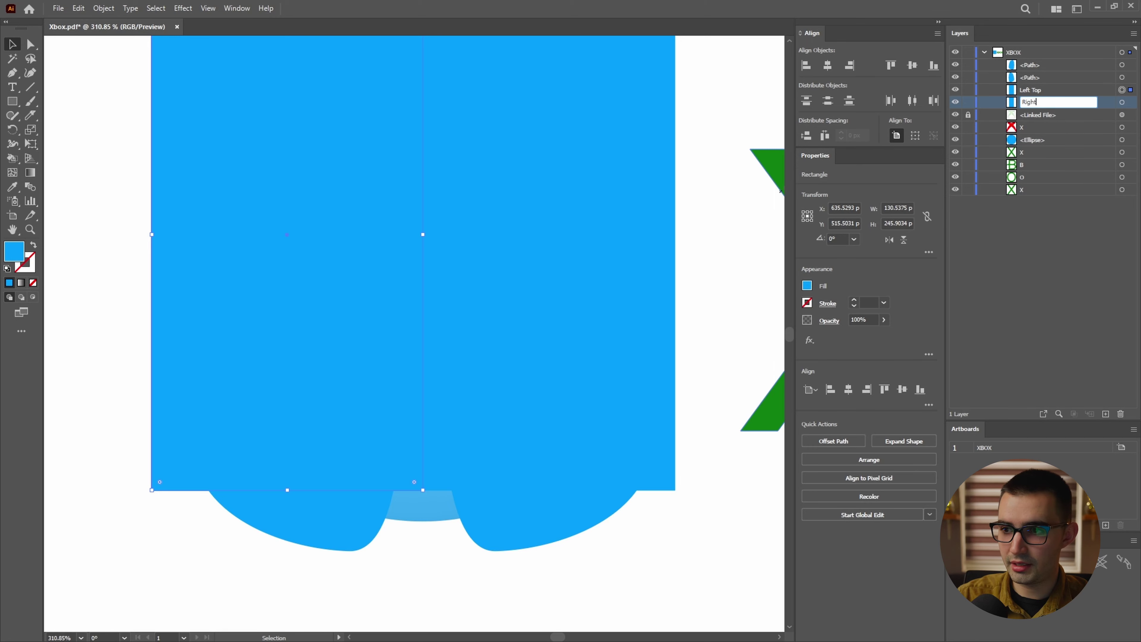
key(Return)
- Rename the path over the right lower arm as Right Bottom and open the other path's name for editing
double_click(1036, 78)
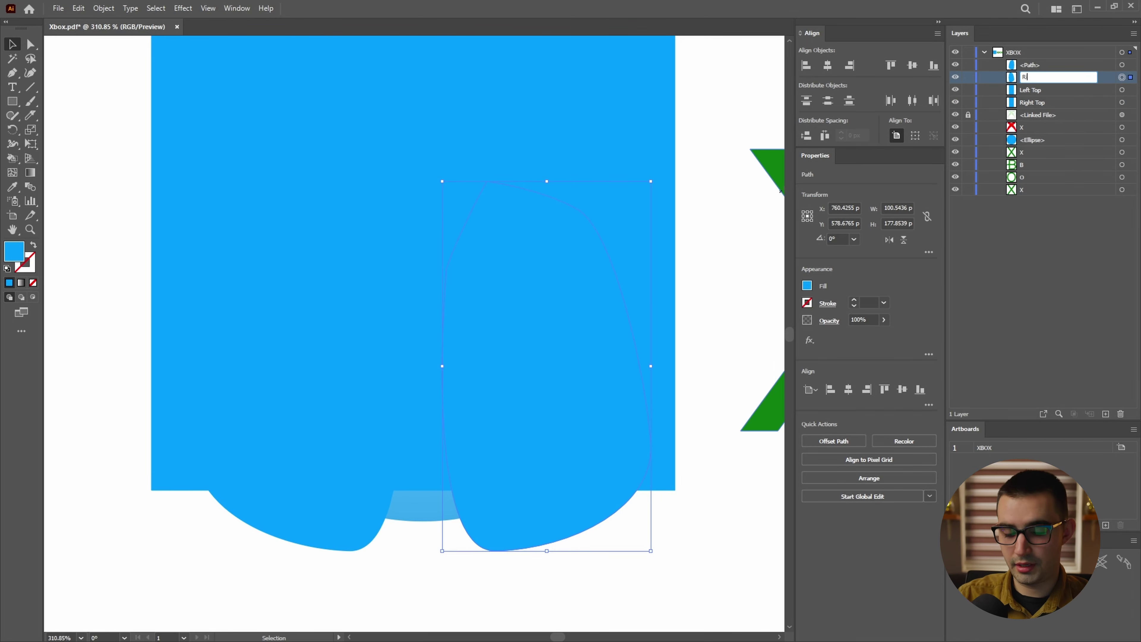
text(Right Bottom)
key(Return)
double_click(1031, 65)
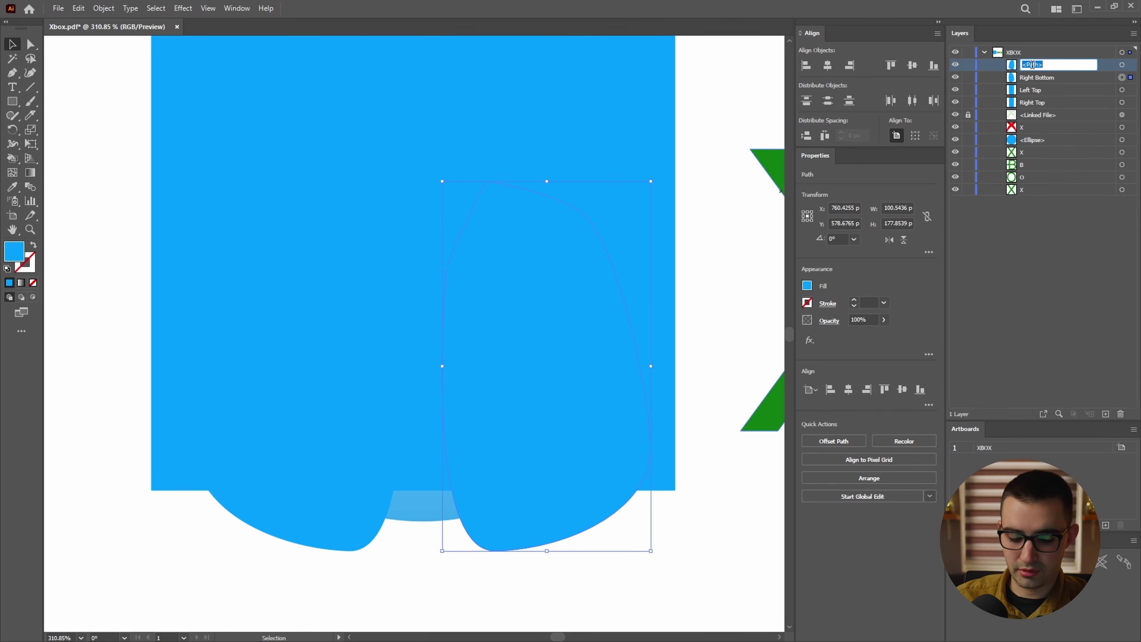
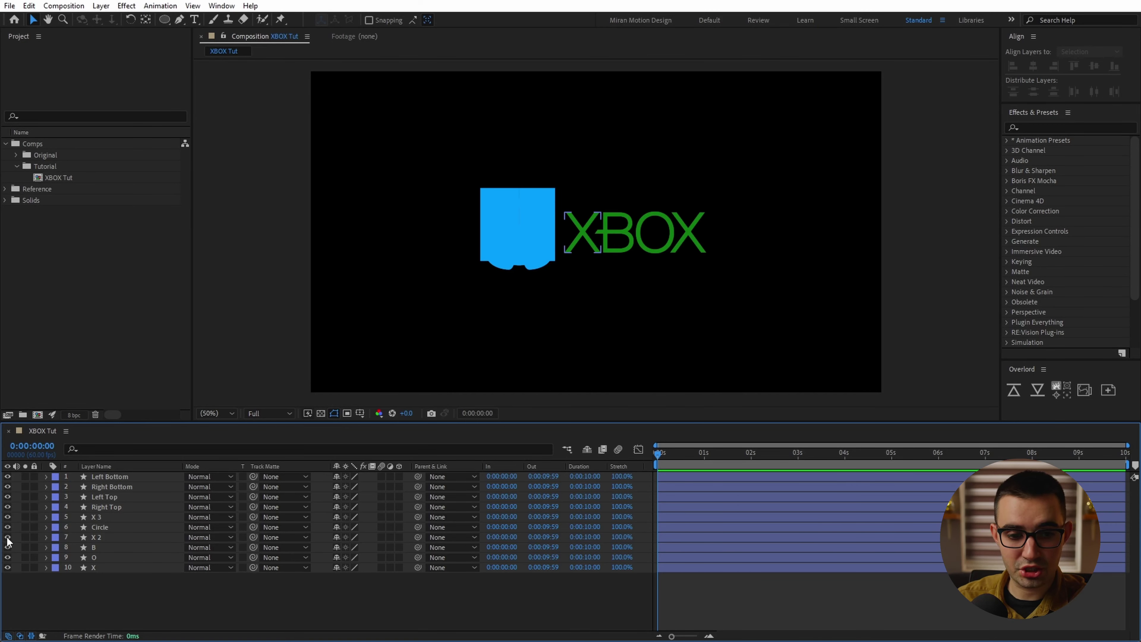
- In After Effects, hide the XBOX letter layers and the four segment layers, and rename the X 3 layer as X Cutout
drag(7, 536, 7, 583)
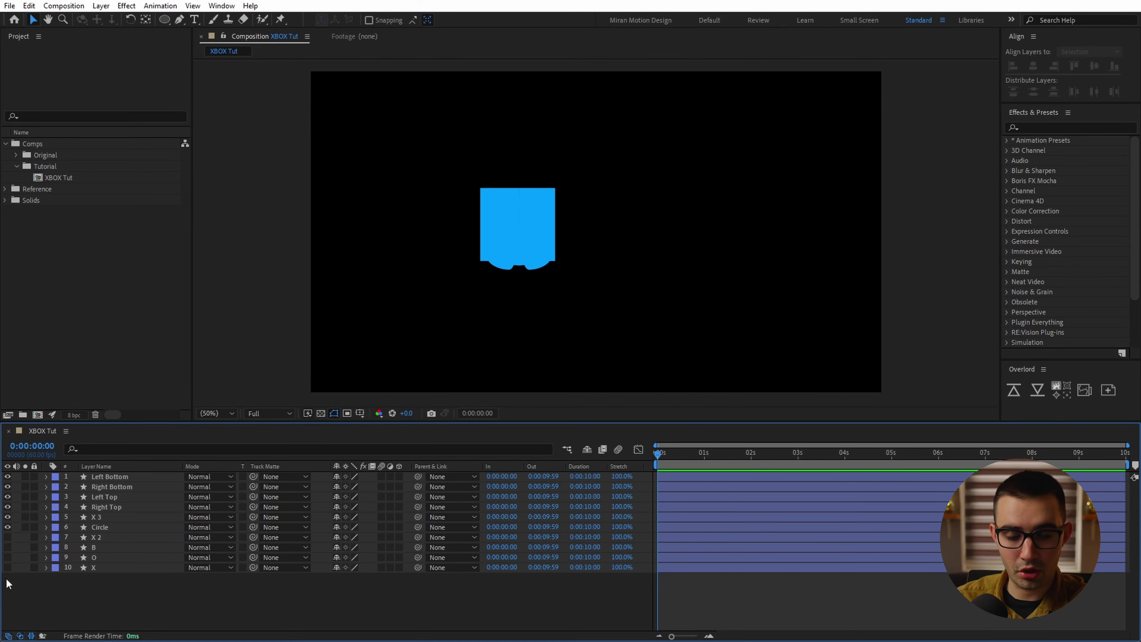
drag(7, 477, 7, 506)
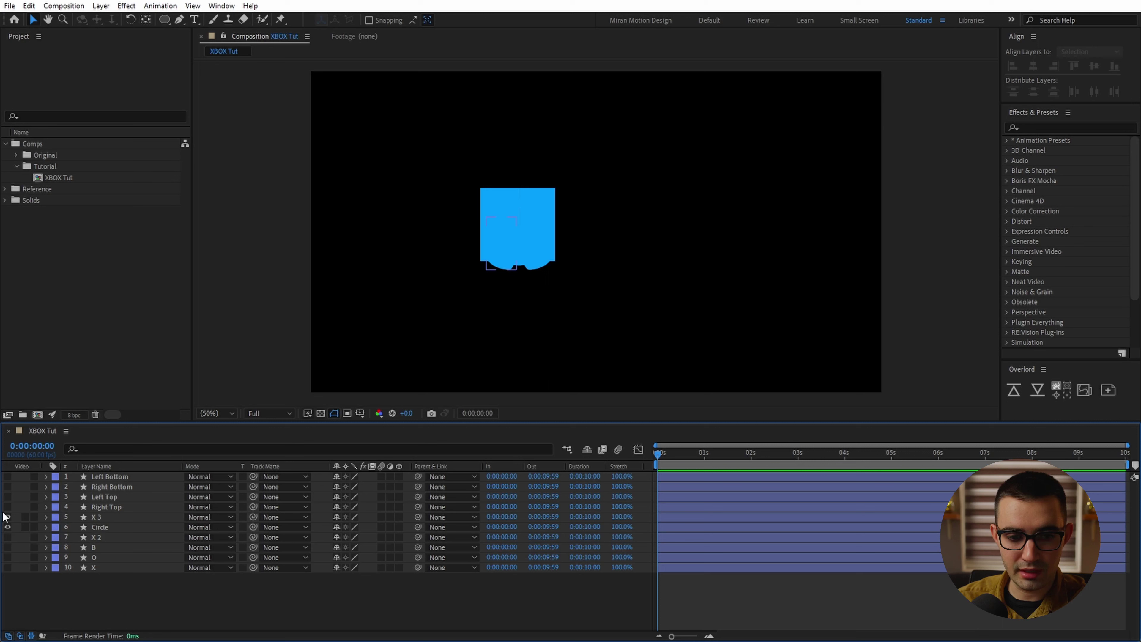
click(105, 518)
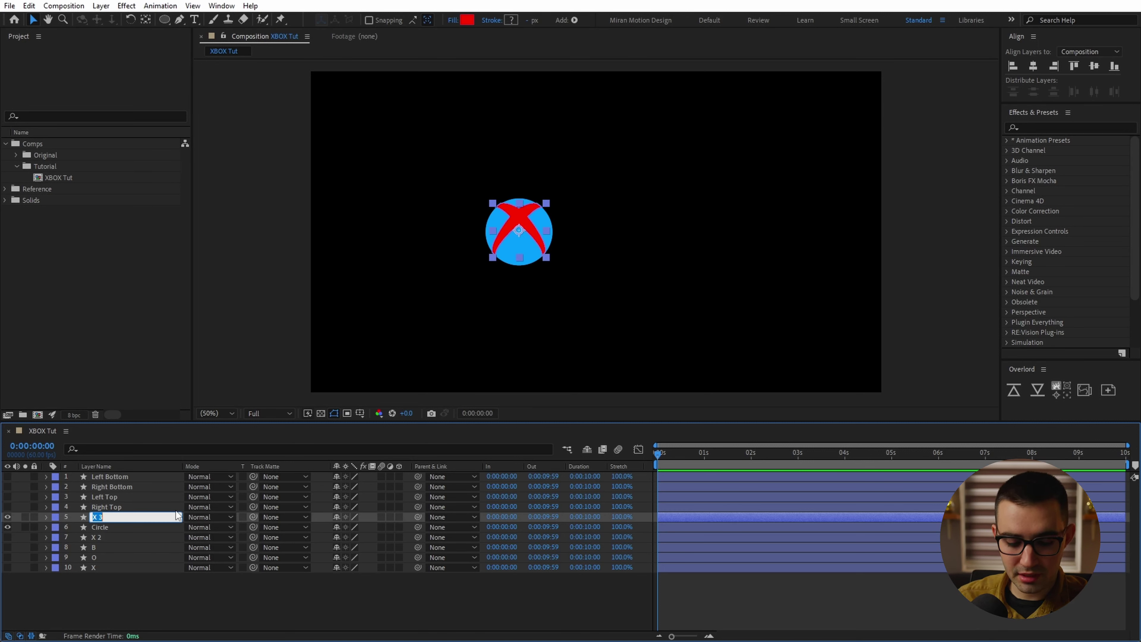
text(X Cutout)
key(Tab)
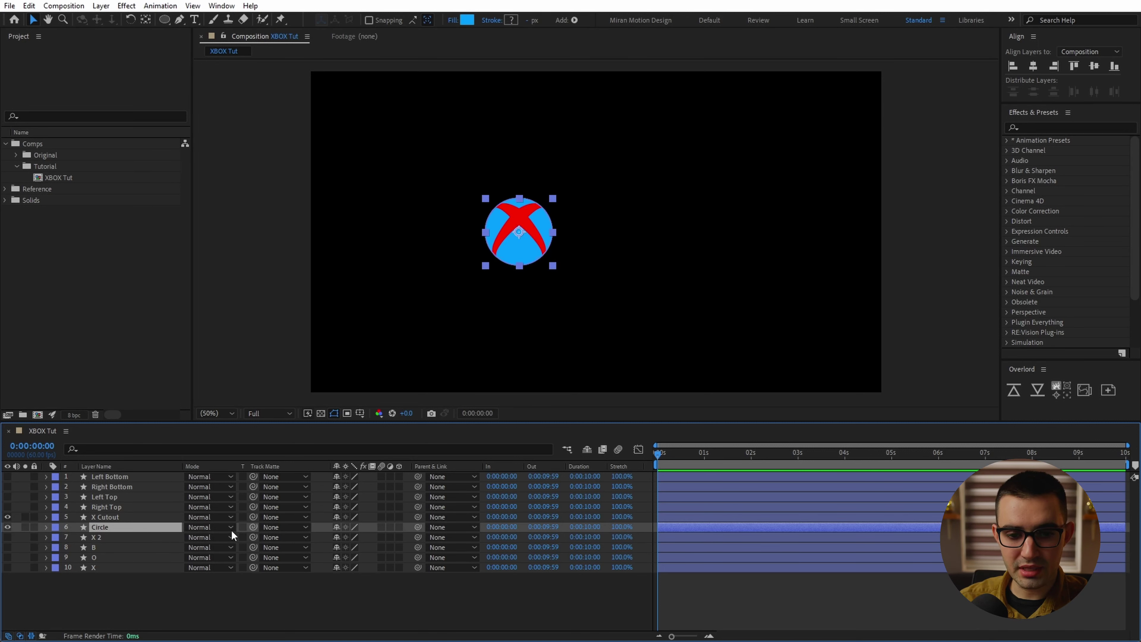
- Use X Cutout as the Circle layer's track matte and invert the matte to cut the X out of the circle
drag(253, 526, 125, 519)
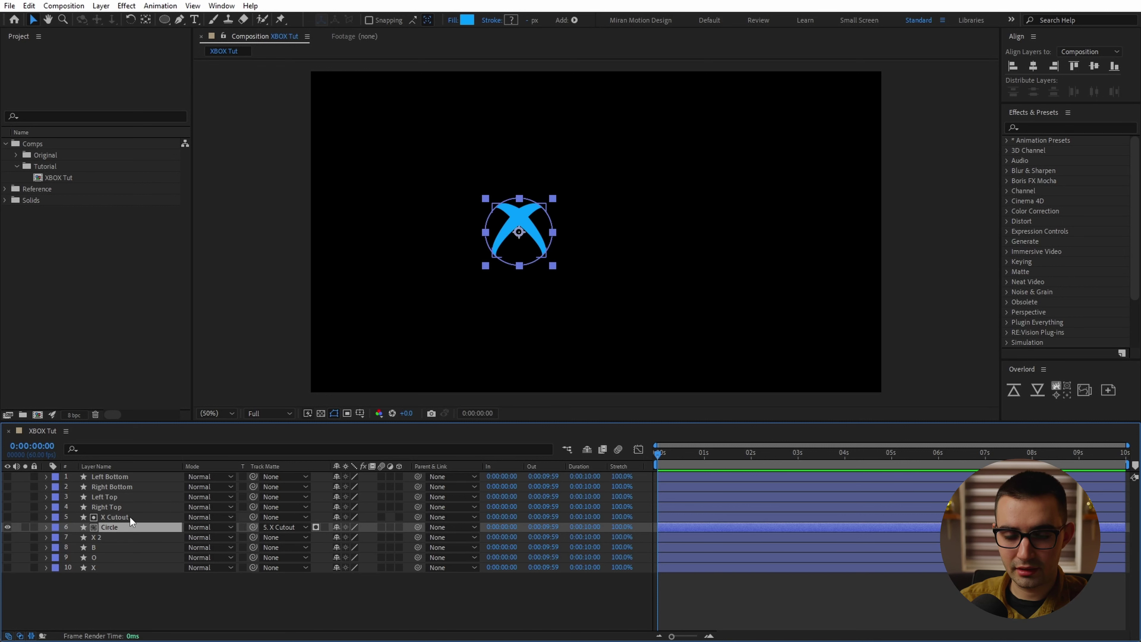
key(slash)
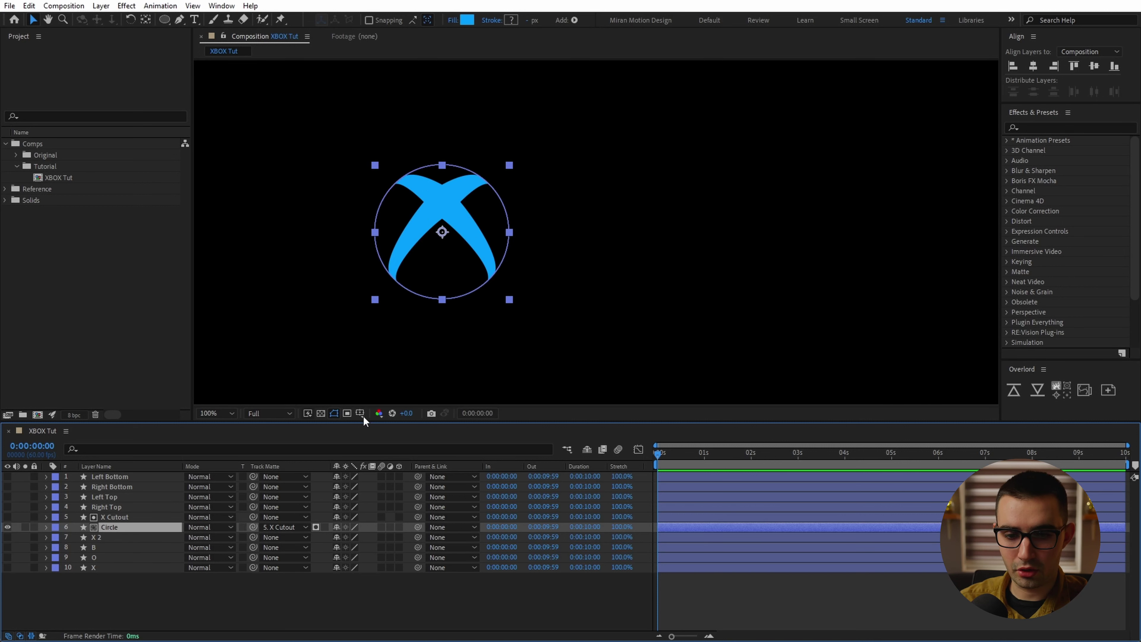
click(326, 528)
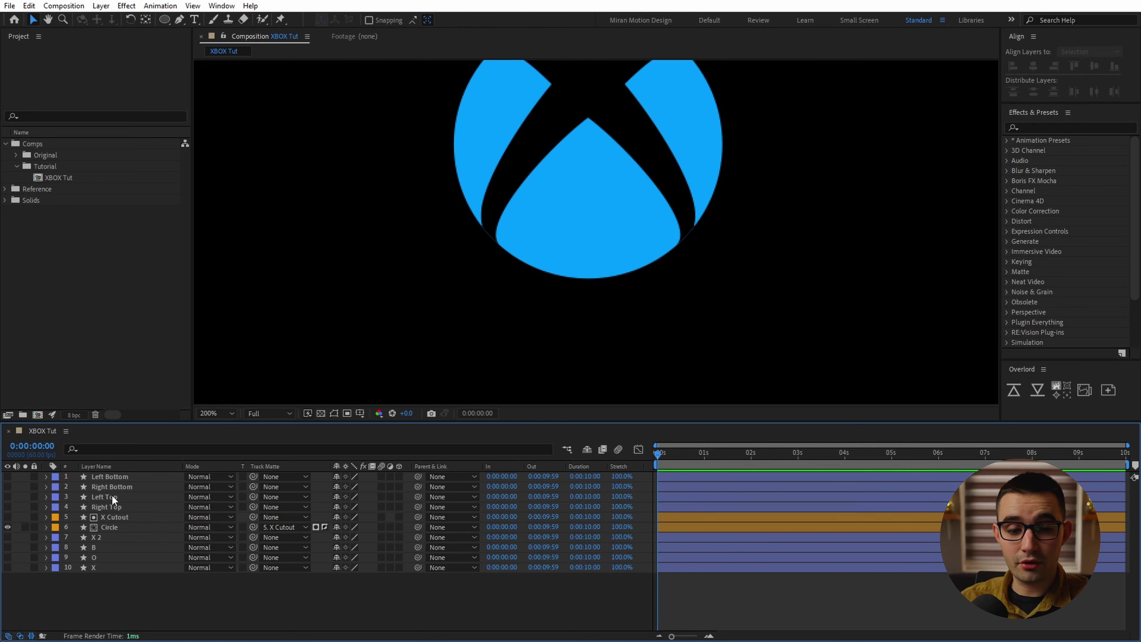
- Duplicate the Circle layer, place the copy directly beneath it, and rename the copy Circle Inner Matte
click(110, 531)
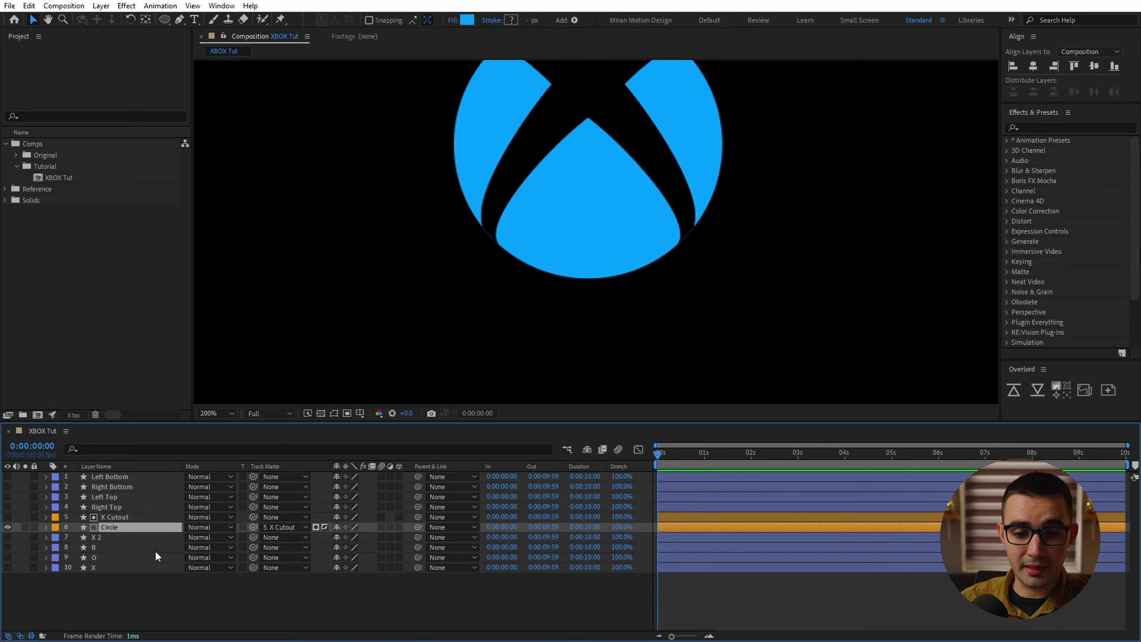
key(ctrl+d)
drag(120, 529, 118, 542)
key(Return)
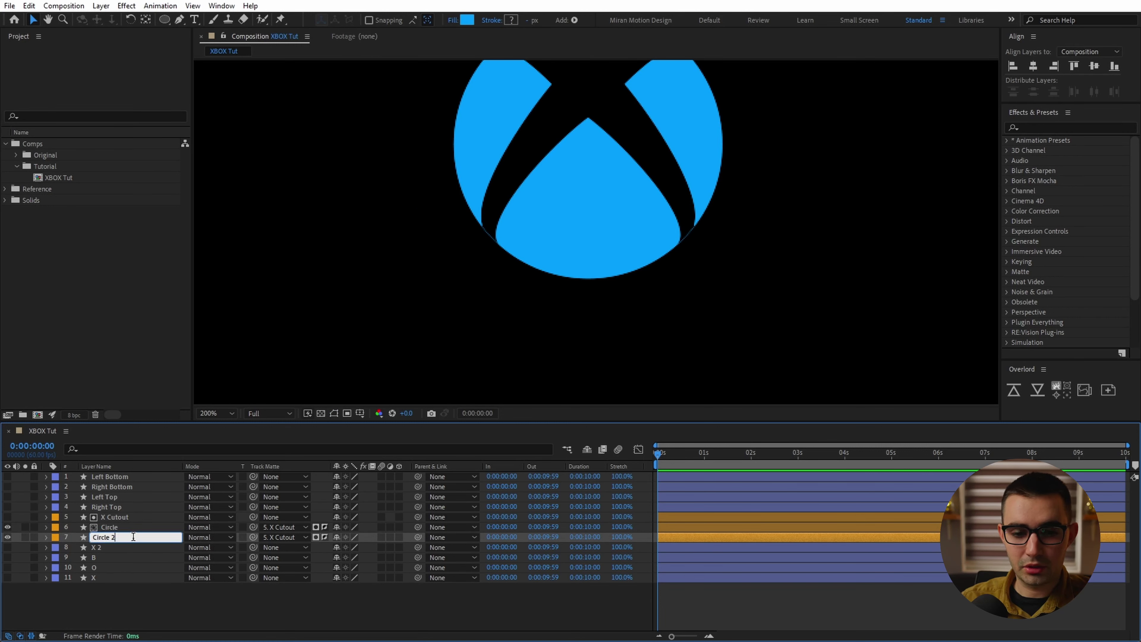
text(Circle Inner Matte)
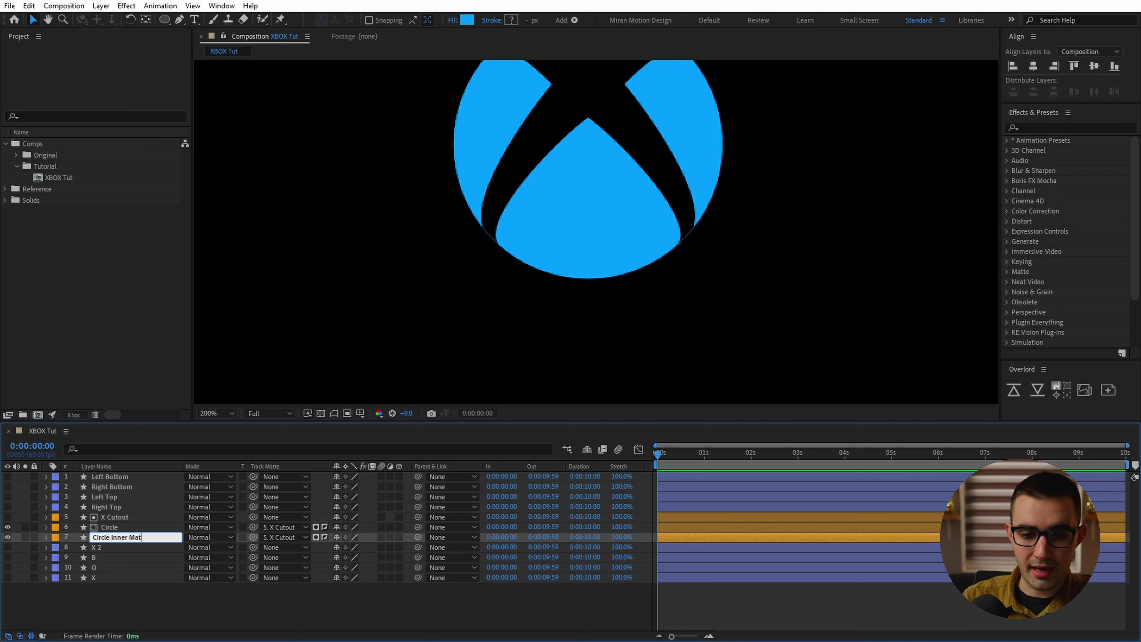
- Show the Left Bottom, Right Bottom, Left Top and Right Top layers and move them below Circle Inner Matte
click(110, 476)
shift+click(115, 507)
click(8, 507)
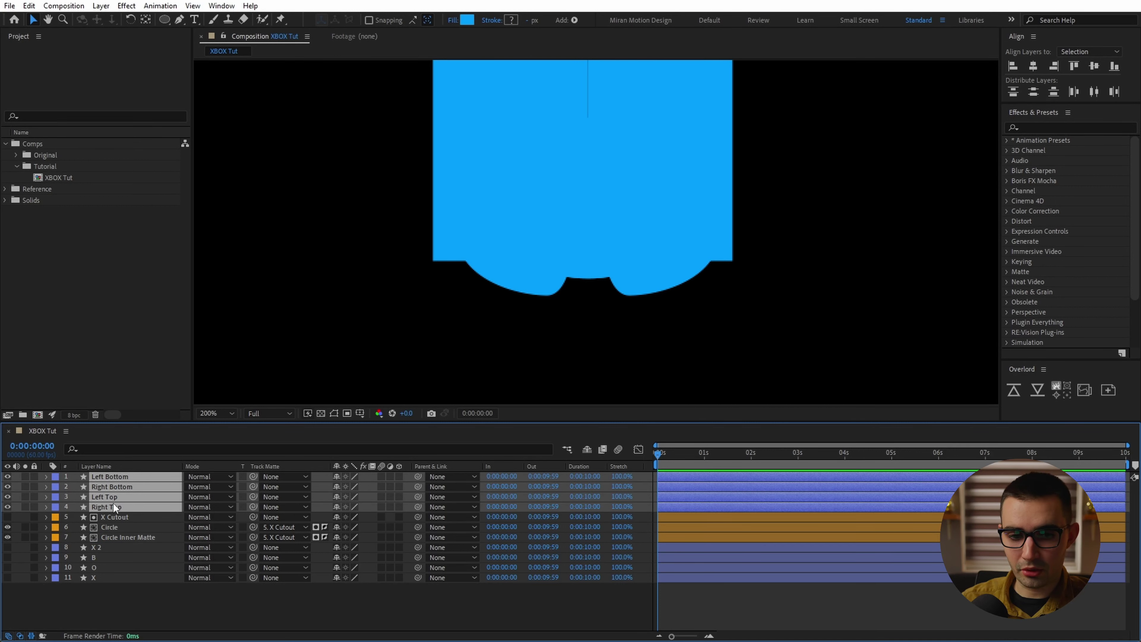
drag(113, 506, 112, 543)
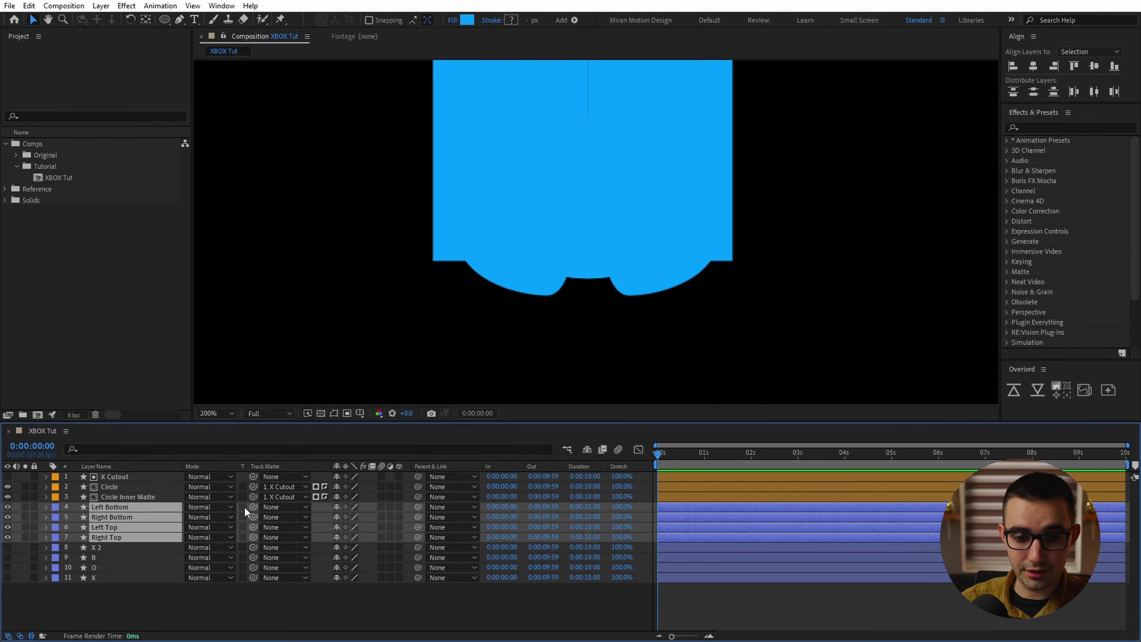
- Use Circle Inner Matte as the track matte for the four segment layers, and remove Circle Inner Matte's own track matte
drag(254, 507, 147, 496)
click(132, 498)
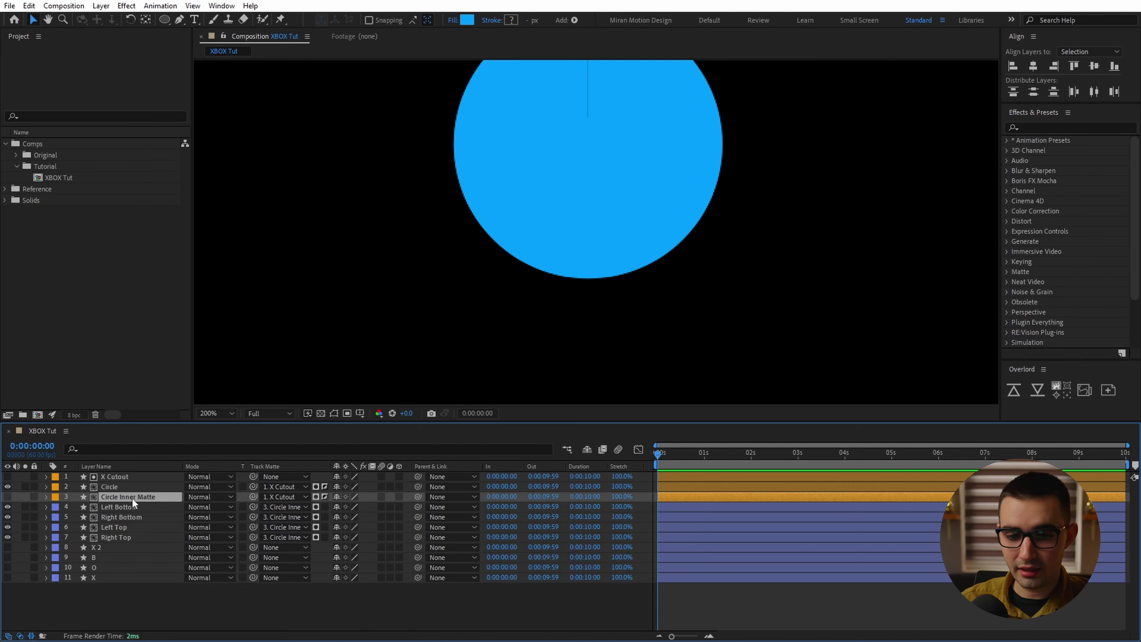
click(293, 496)
click(312, 337)
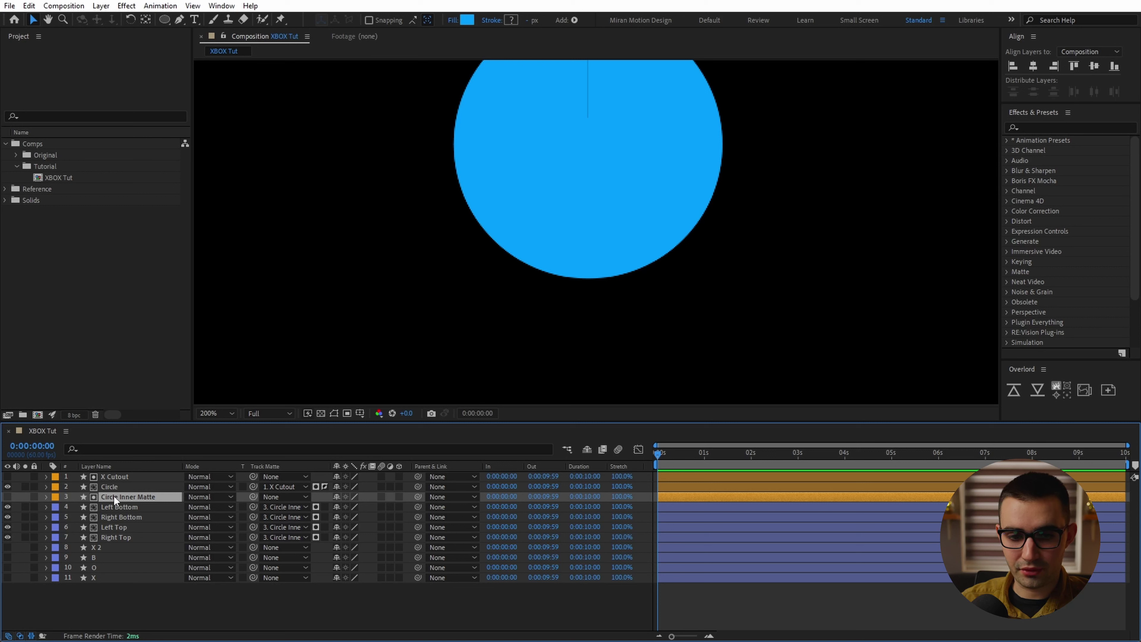
- Change the fill of the Left Bottom, Right Bottom, Left Top and Right Top layers to red
click(140, 507)
shift+click(131, 539)
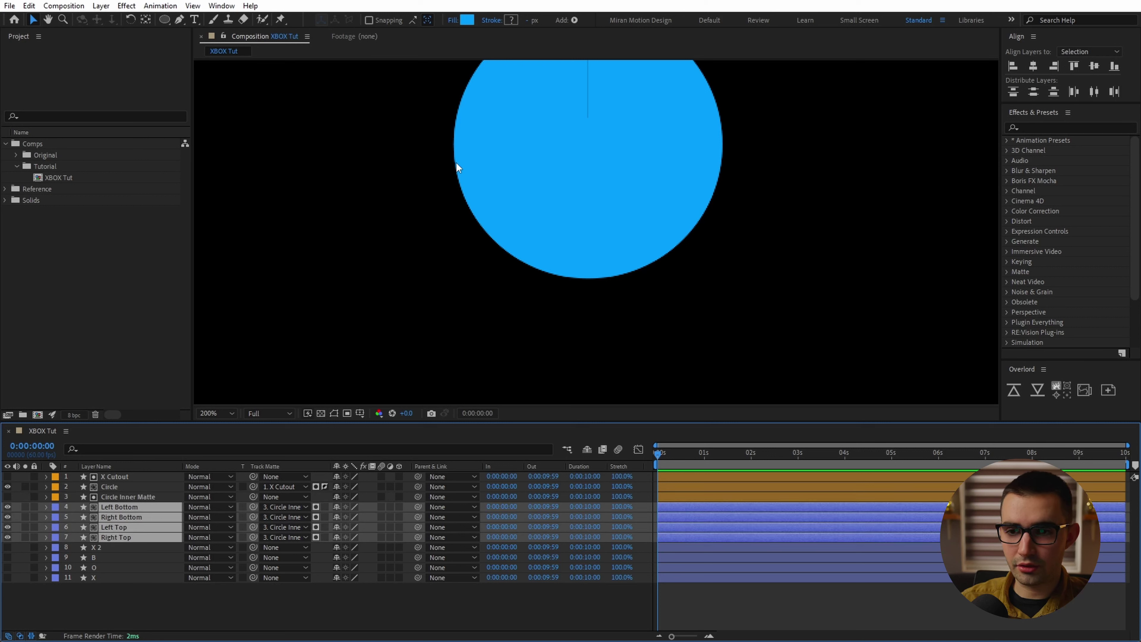
click(469, 24)
drag(521, 282, 525, 228)
click(613, 246)
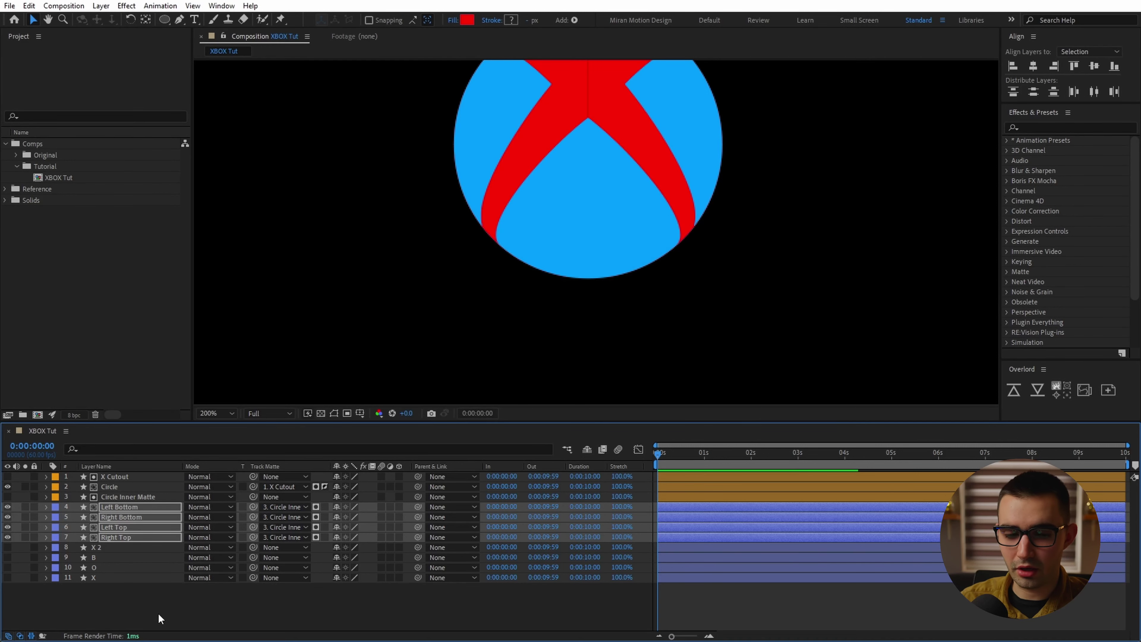
- Clear the Circle layer's track matte and reassign X Cutout as its matte
click(130, 486)
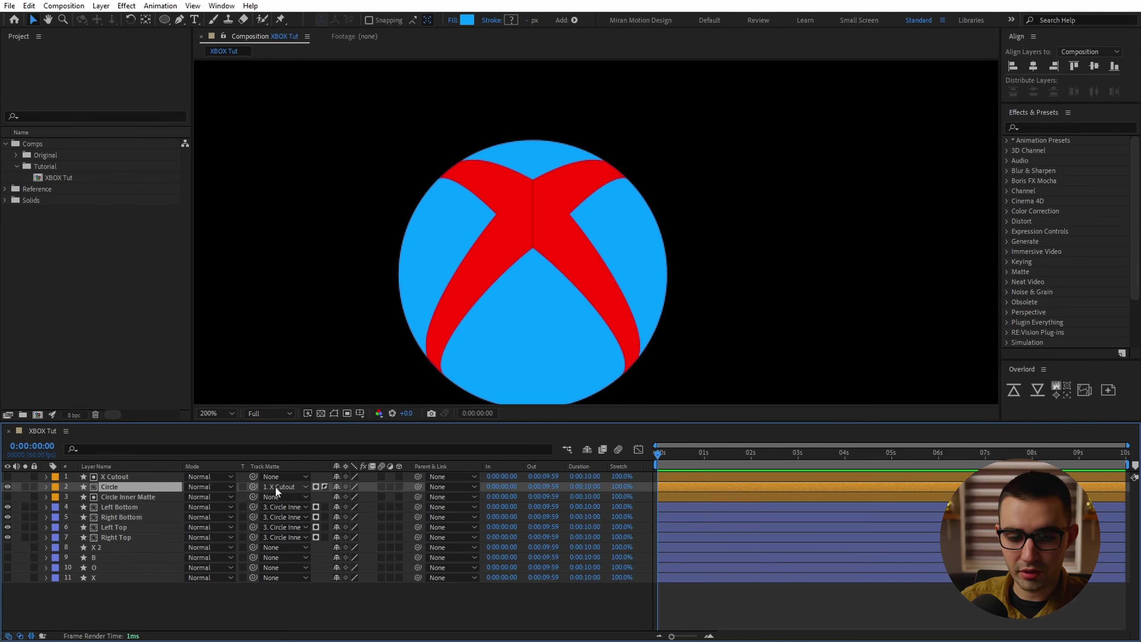
click(274, 486)
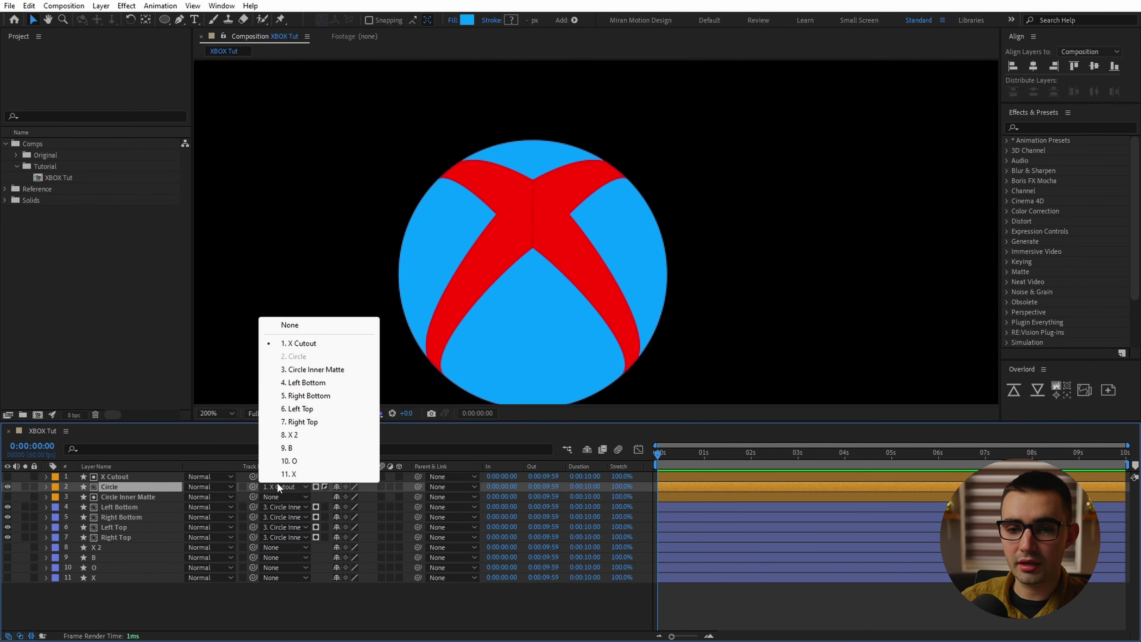
click(333, 325)
drag(249, 485, 107, 475)
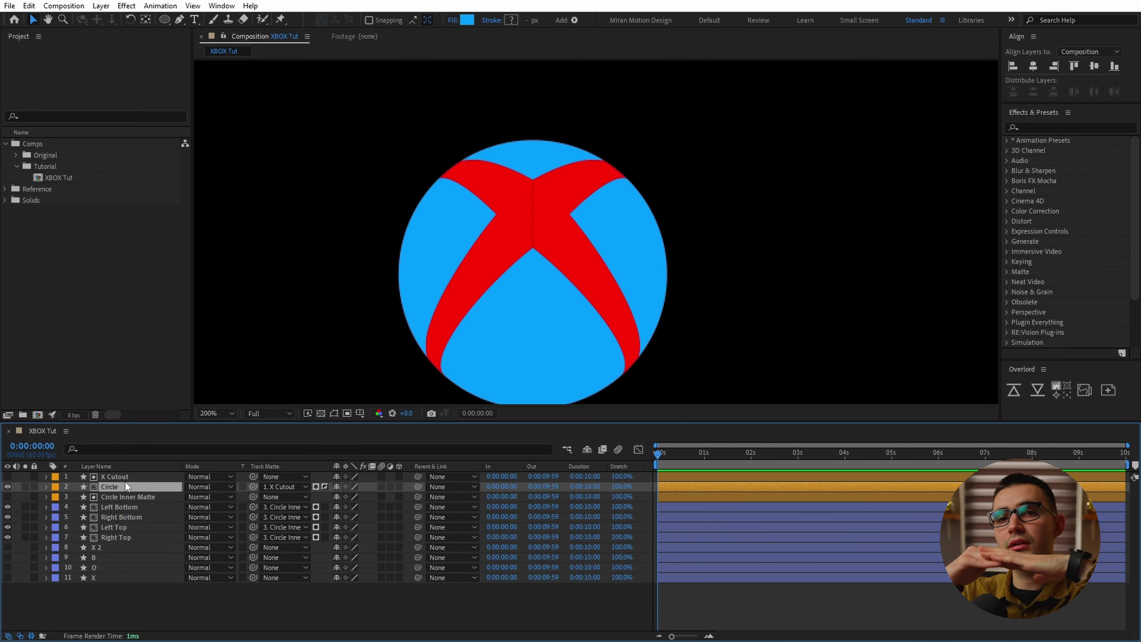
- Turn on the transparency grid in the composition view
click(138, 507)
drag(678, 311, 695, 226)
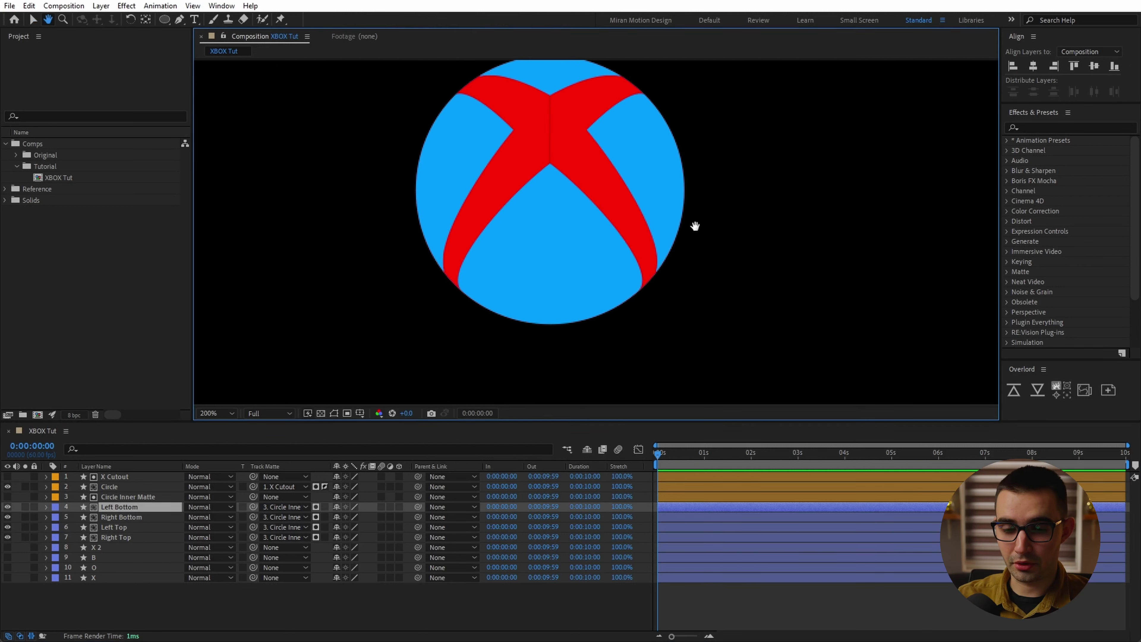
click(140, 499)
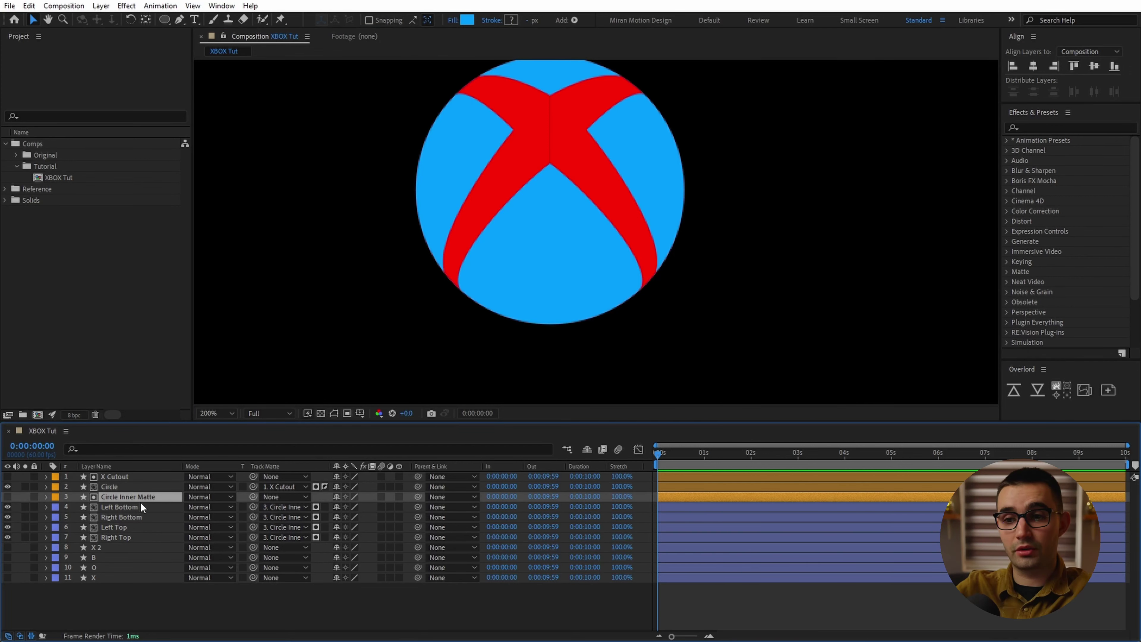
drag(359, 390, 339, 429)
click(325, 415)
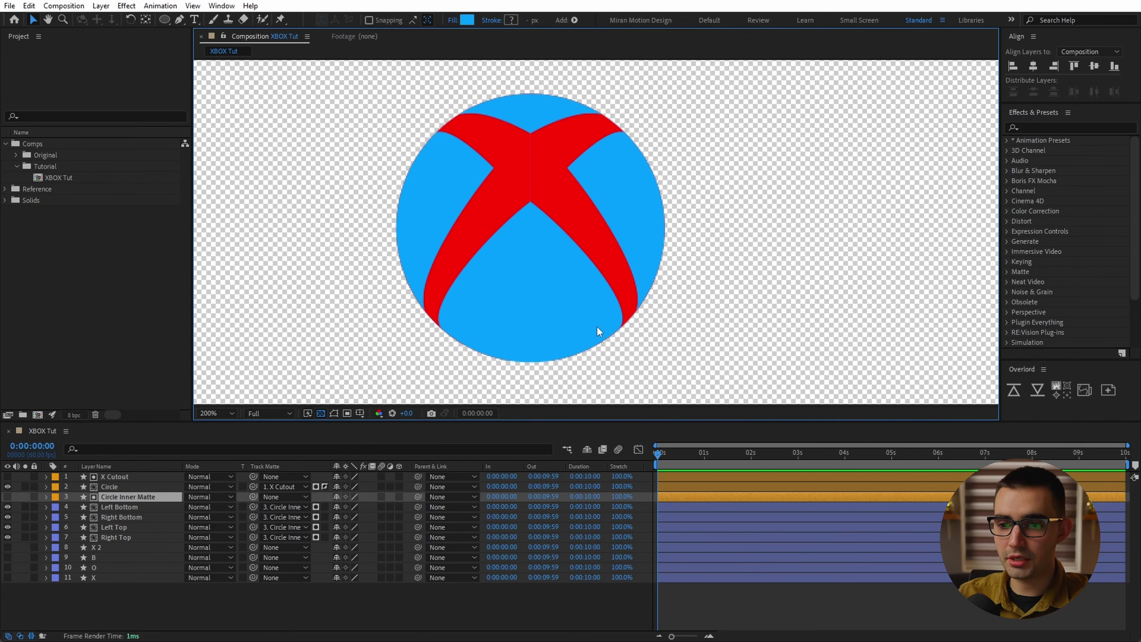
- Examine the circle's lower edge and the places where the segments meet it
scroll(576, 269, up, 2)
drag(571, 330, 603, 268)
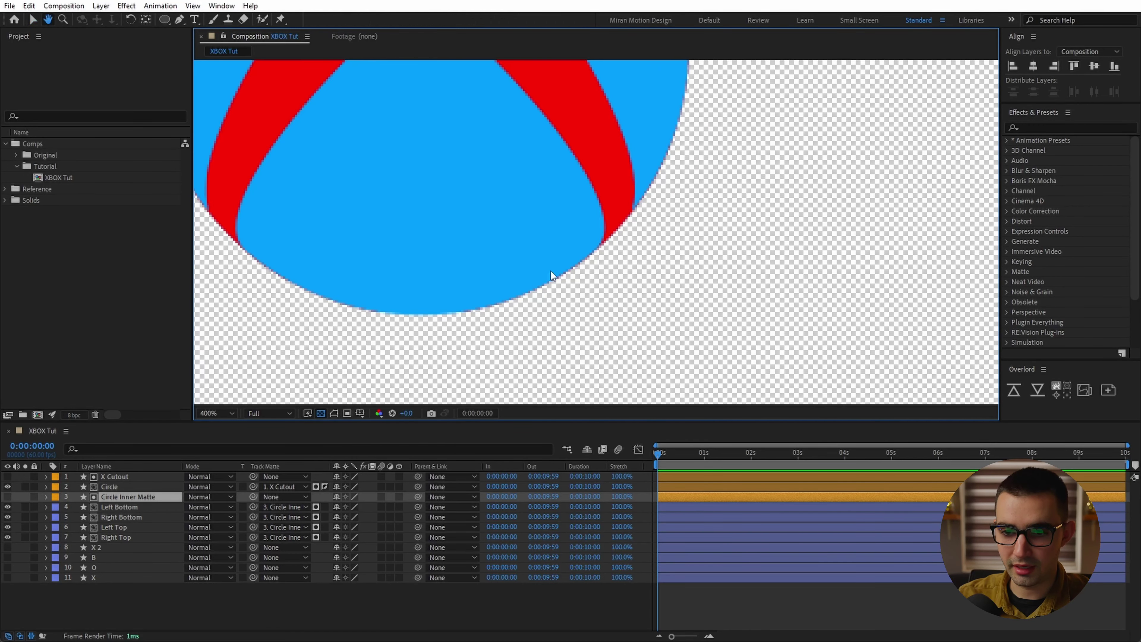
drag(538, 309, 545, 342)
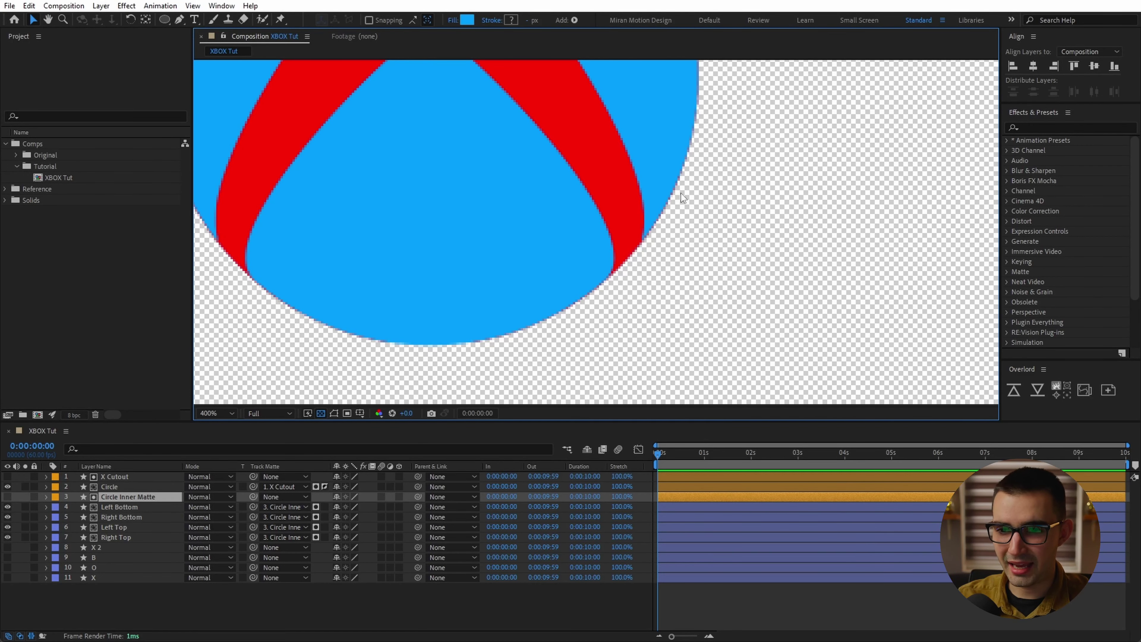
scroll(504, 310, up, 2)
scroll(603, 267, down, 2)
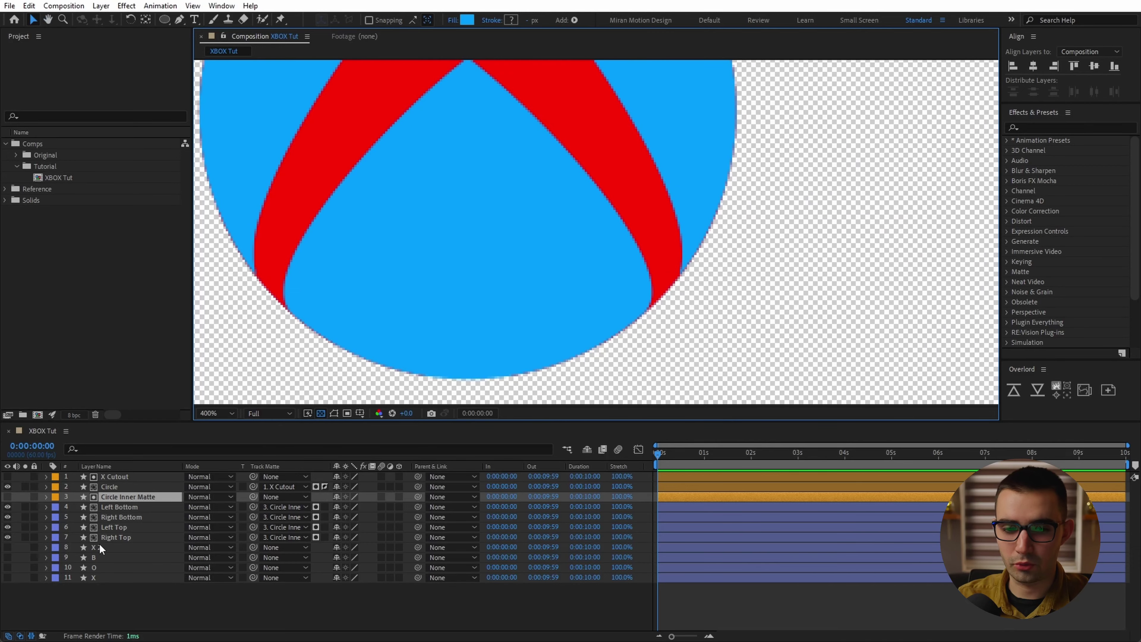
click(115, 526)
shift+click(116, 536)
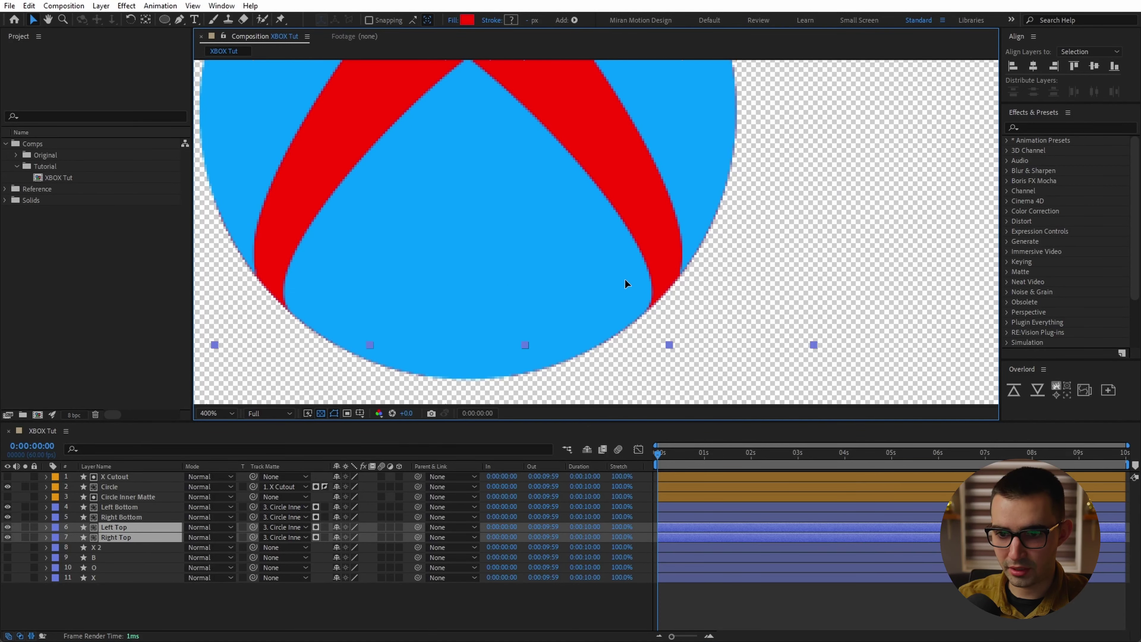
drag(646, 295, 625, 327)
- Scale the Circle Inner Matte layer down to 99.5%
click(701, 496)
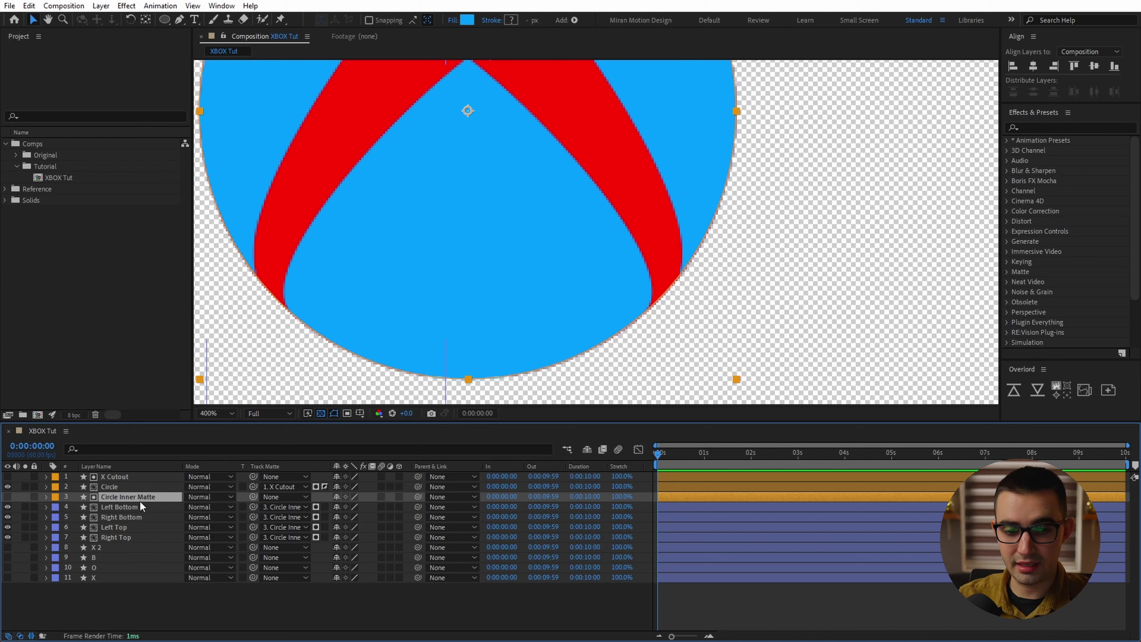
key(s)
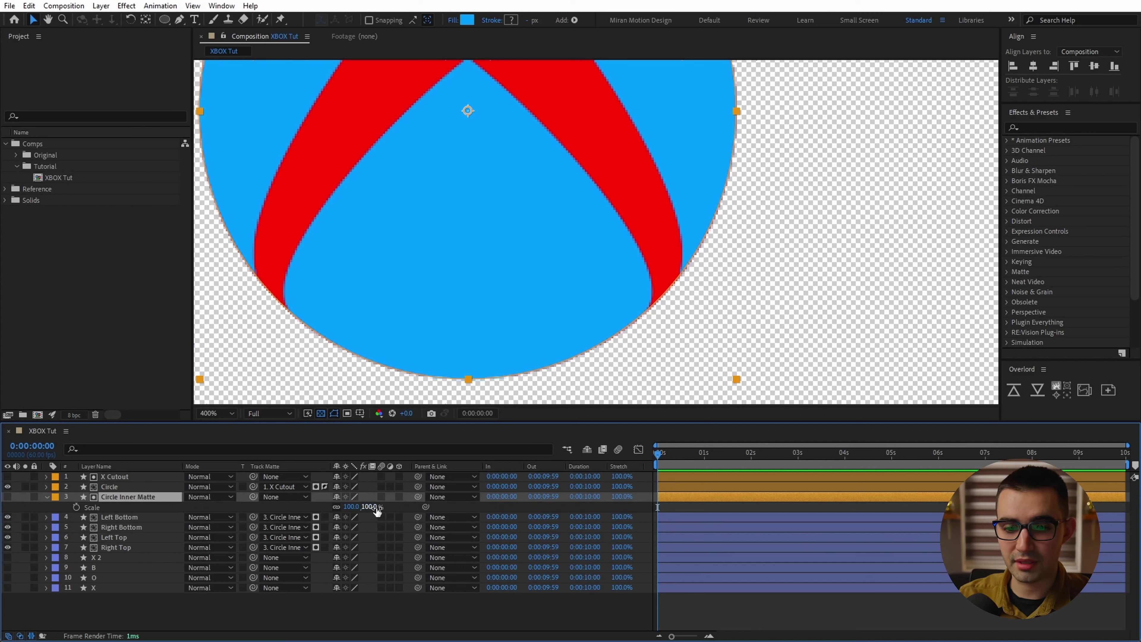
click(367, 506)
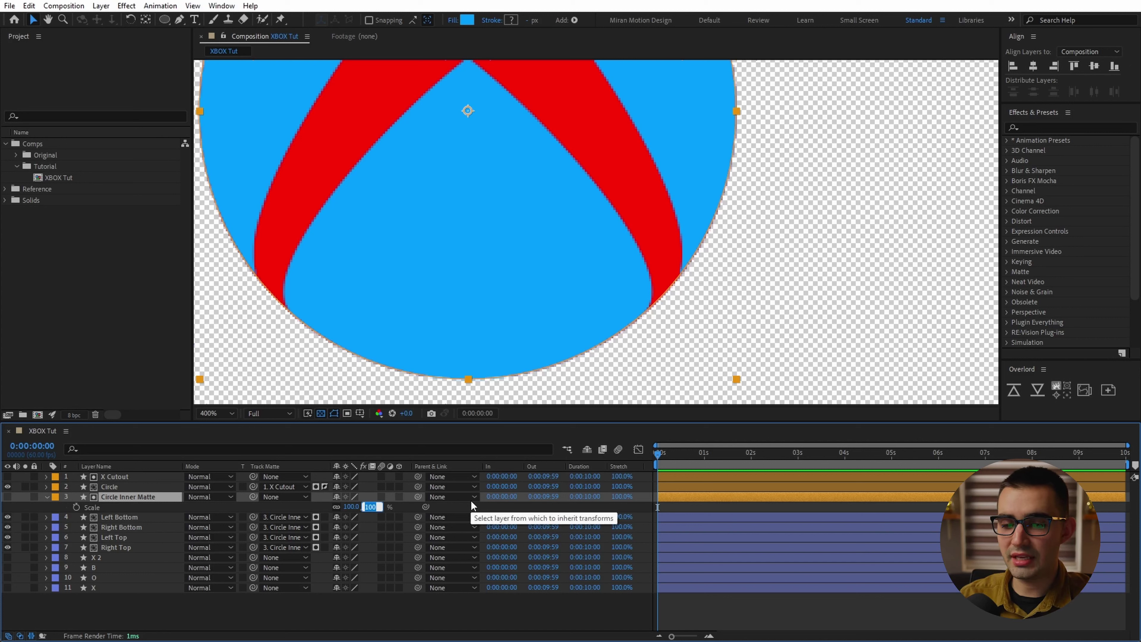
text(99.6)
key(Return)
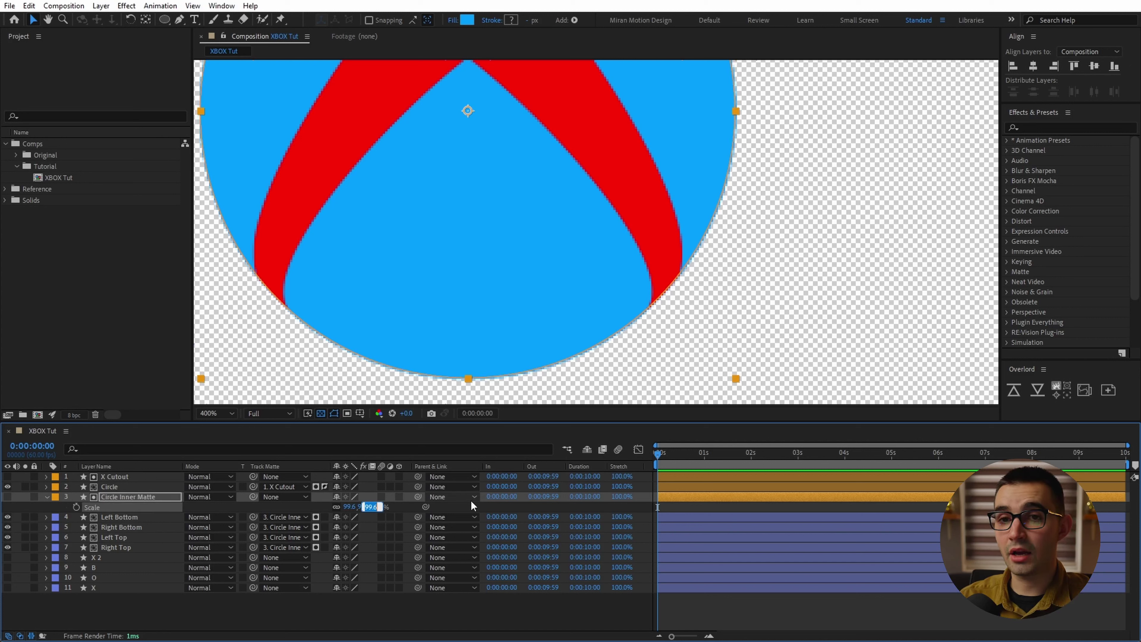
text(99.5)
key(Return)
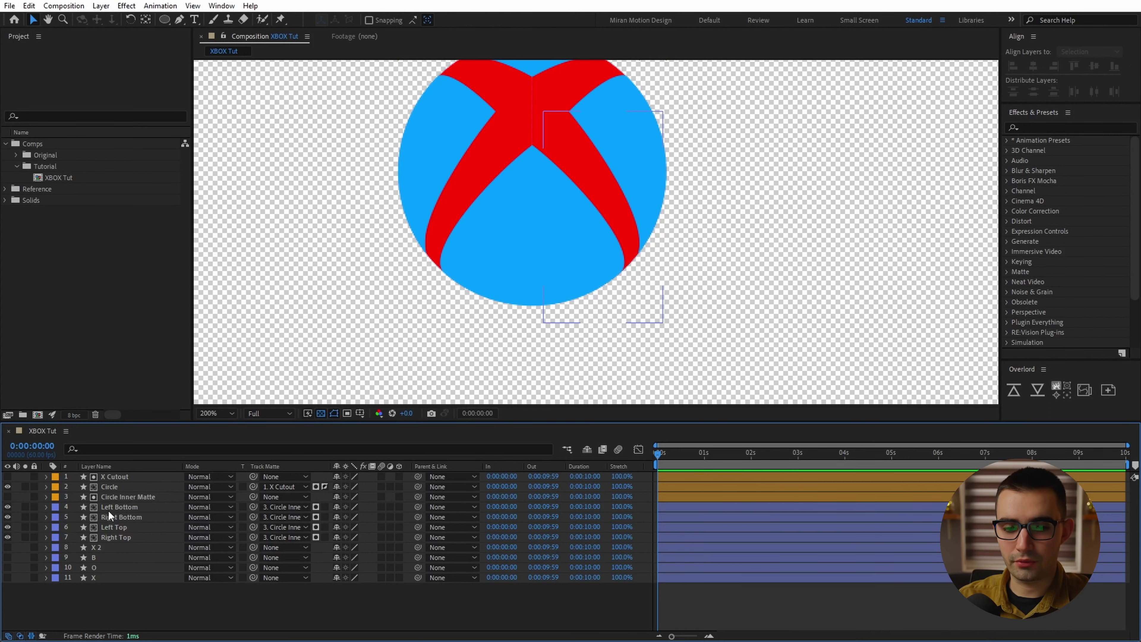
- Toggle the visibility of the segment layers off and on to compare the circle's edge with and without them
click(108, 508)
shift+click(106, 537)
click(8, 538)
click(8, 538)
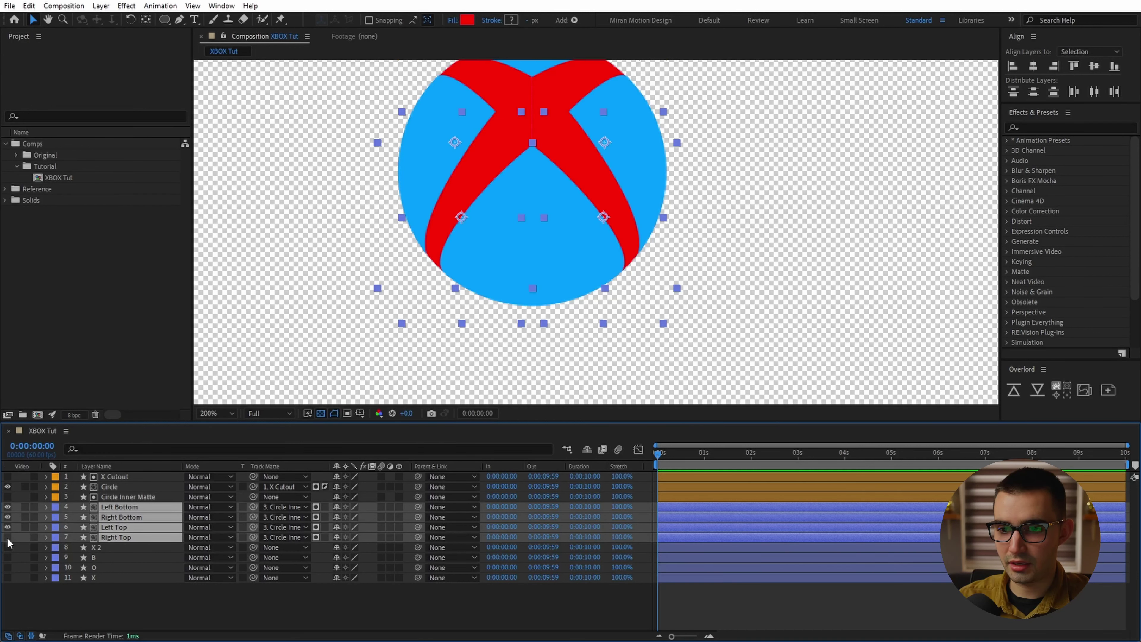
click(8, 538)
click(8, 538)
click(7, 538)
click(7, 538)
click(8, 538)
click(7, 538)
scroll(583, 326, up, 1)
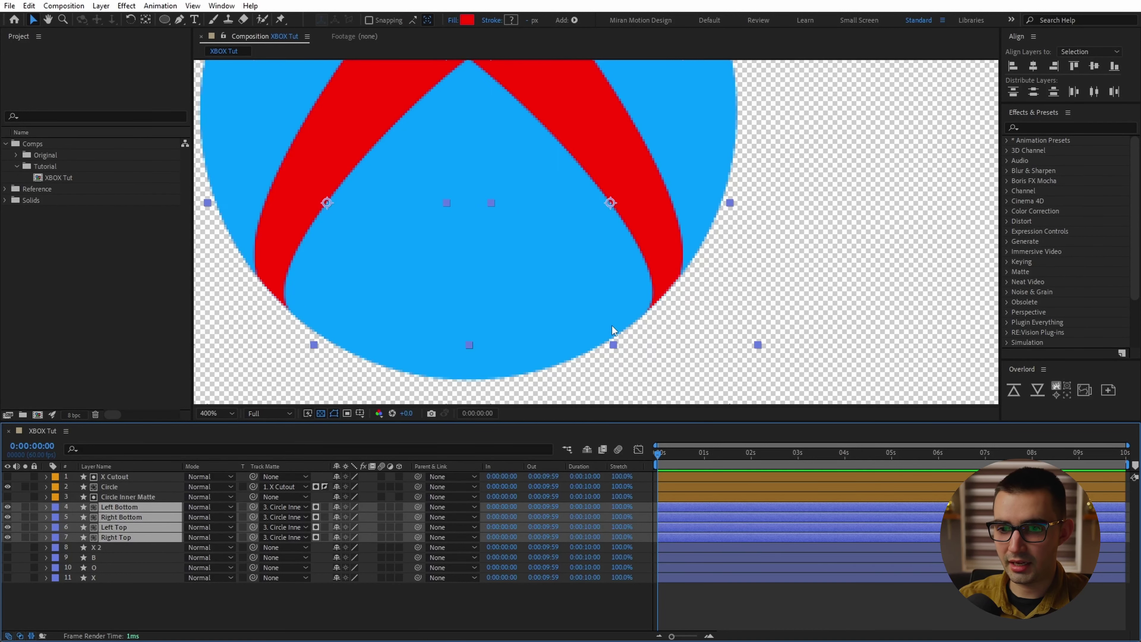
key(comma)
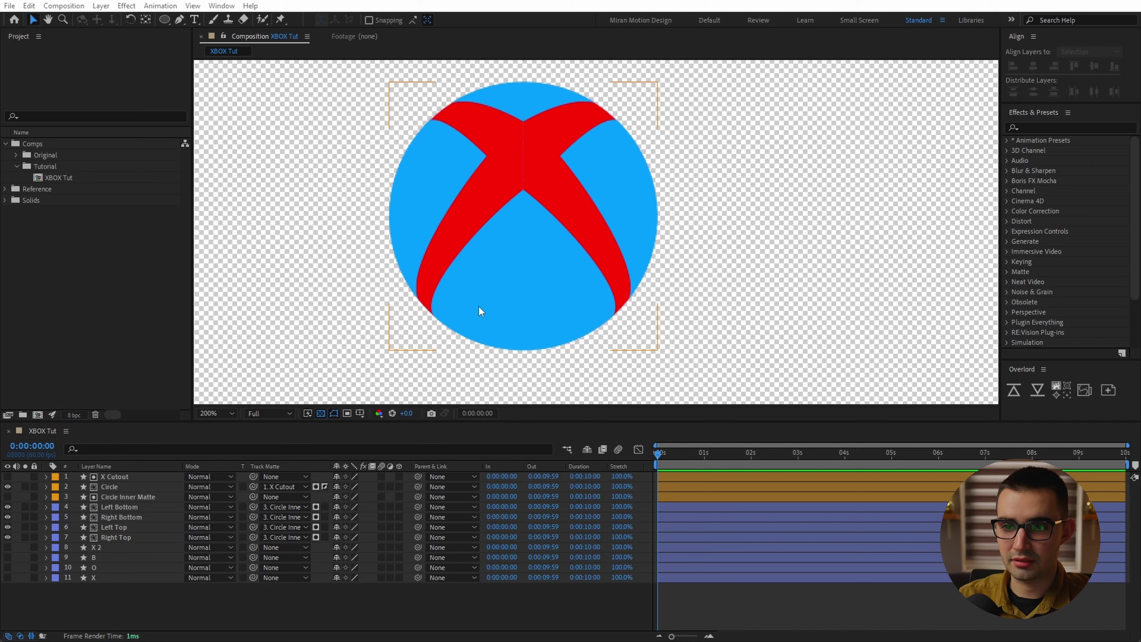
- Add XBOX Icon Ref from the Reference folder as the top layer and position it beside the logo, left of the circle
key(ctrl+shift+a)
click(4, 190)
drag(53, 212, 126, 472)
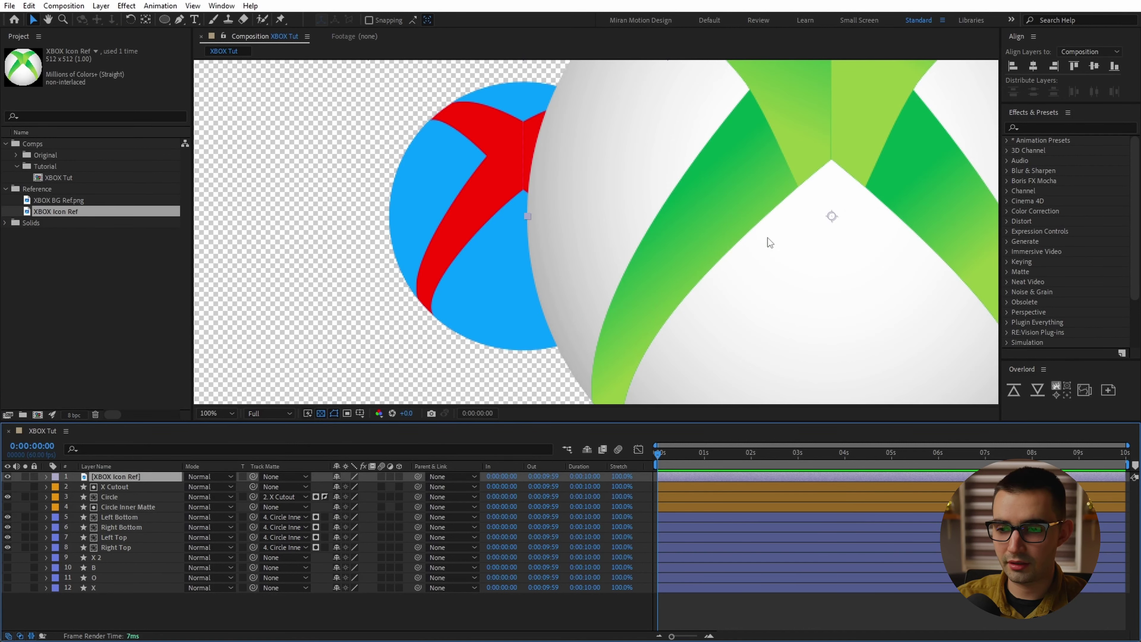
key(comma)
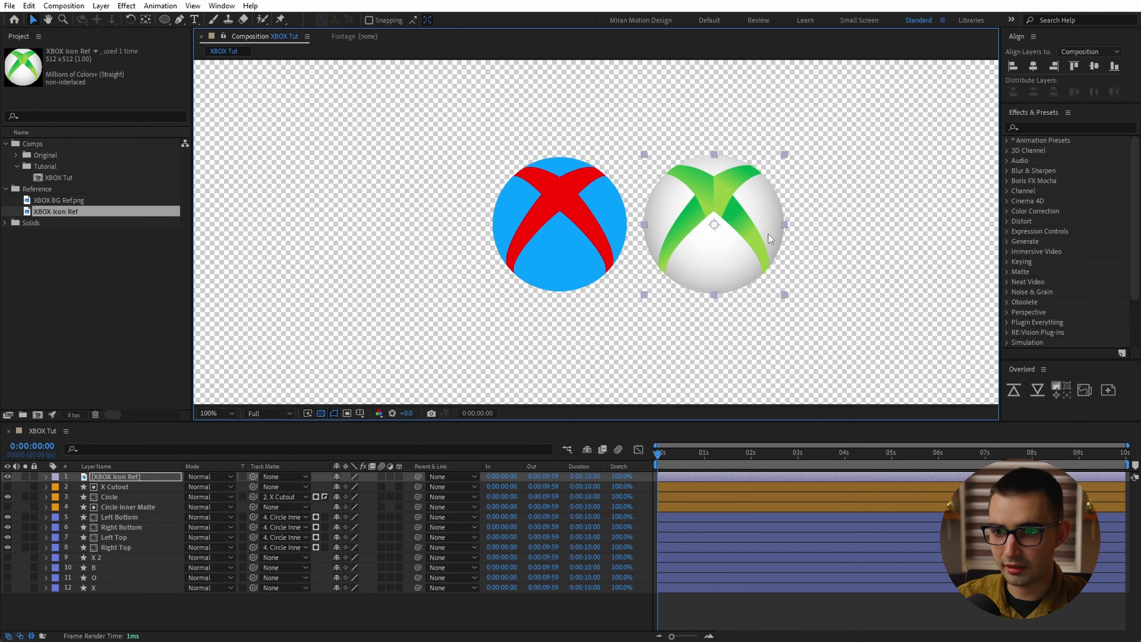
drag(769, 234, 460, 240)
key(period)
drag(581, 251, 731, 265)
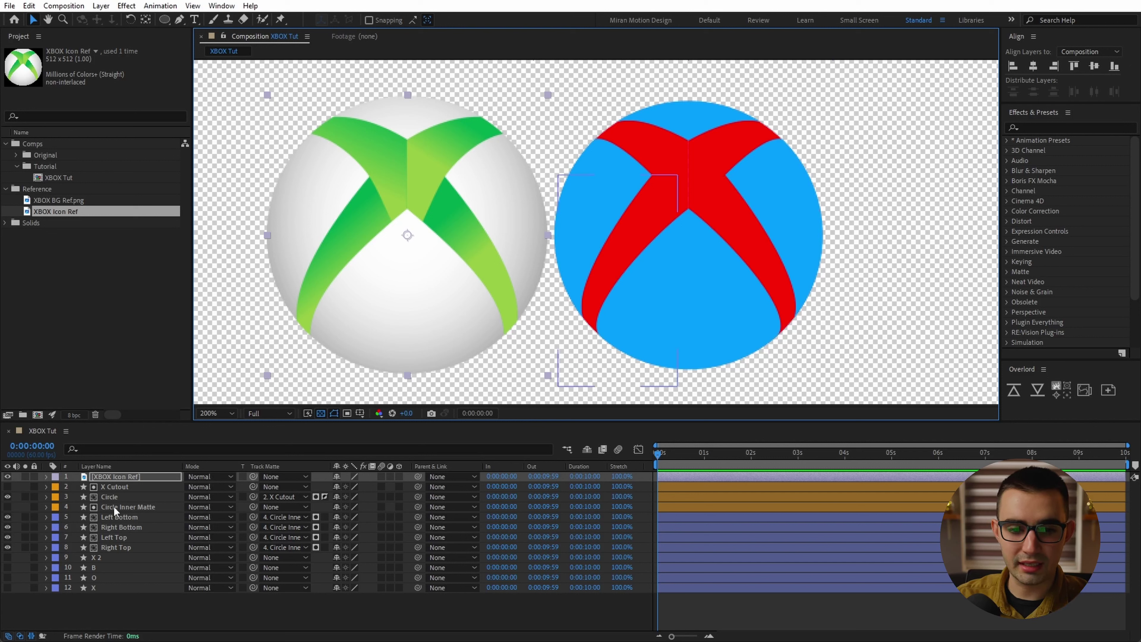
- Change the Circle layer's fill to a linear gradient and expand its Gradient Fill properties
click(121, 496)
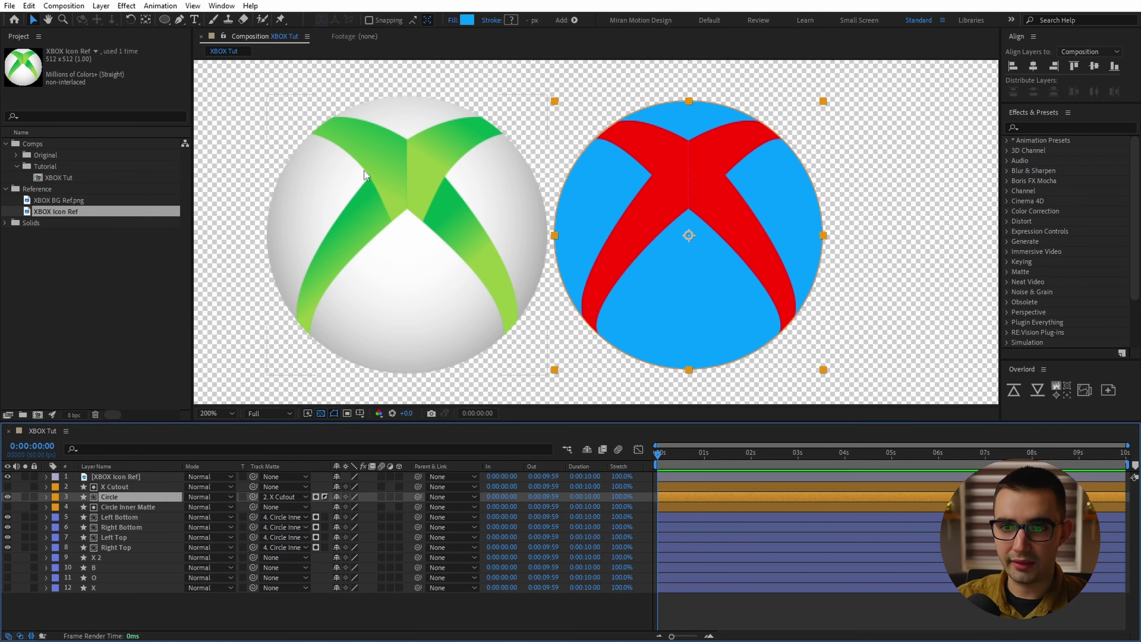
alt+click(468, 21)
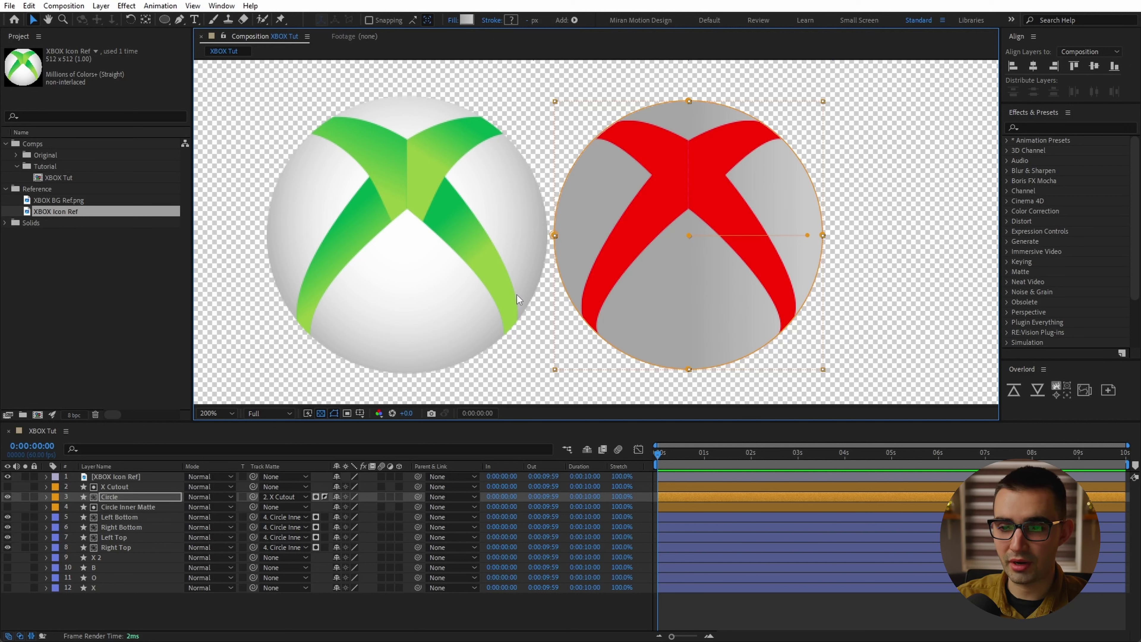
ctrl+click(47, 496)
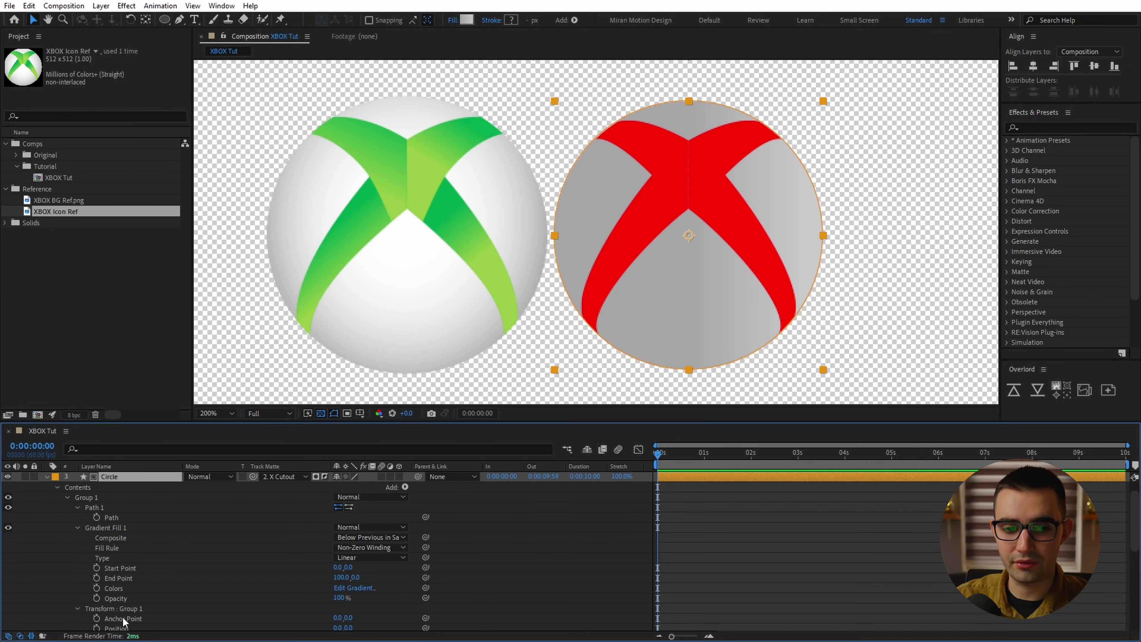
click(141, 529)
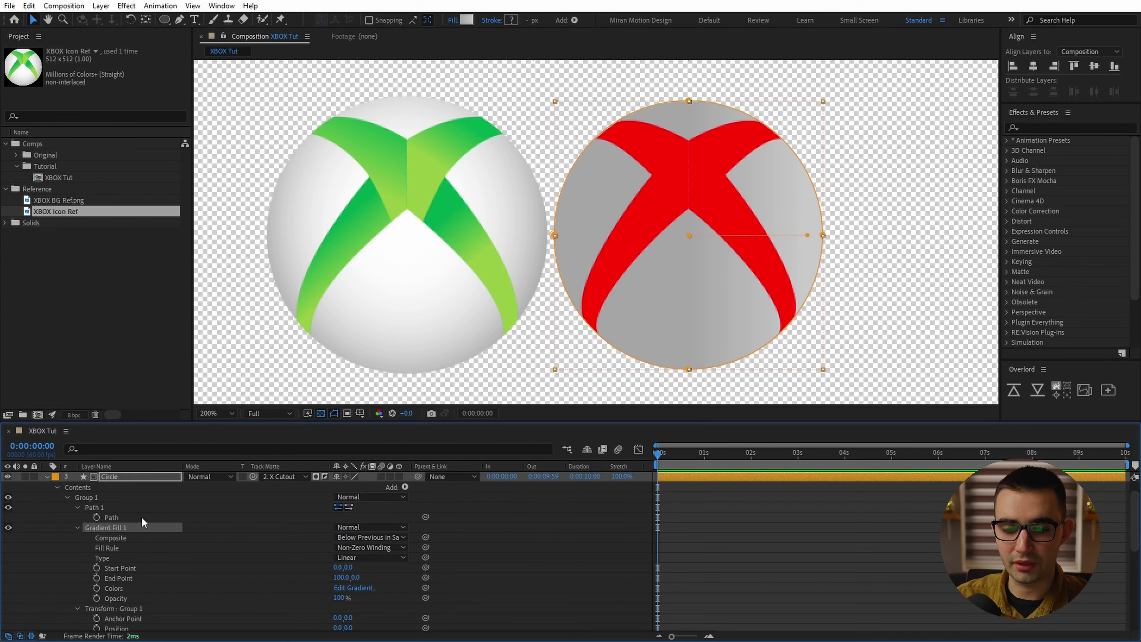
- Run the Circle's gradient vertically, with its start point at 0, 126 and its end point at 0, -115
click(122, 578)
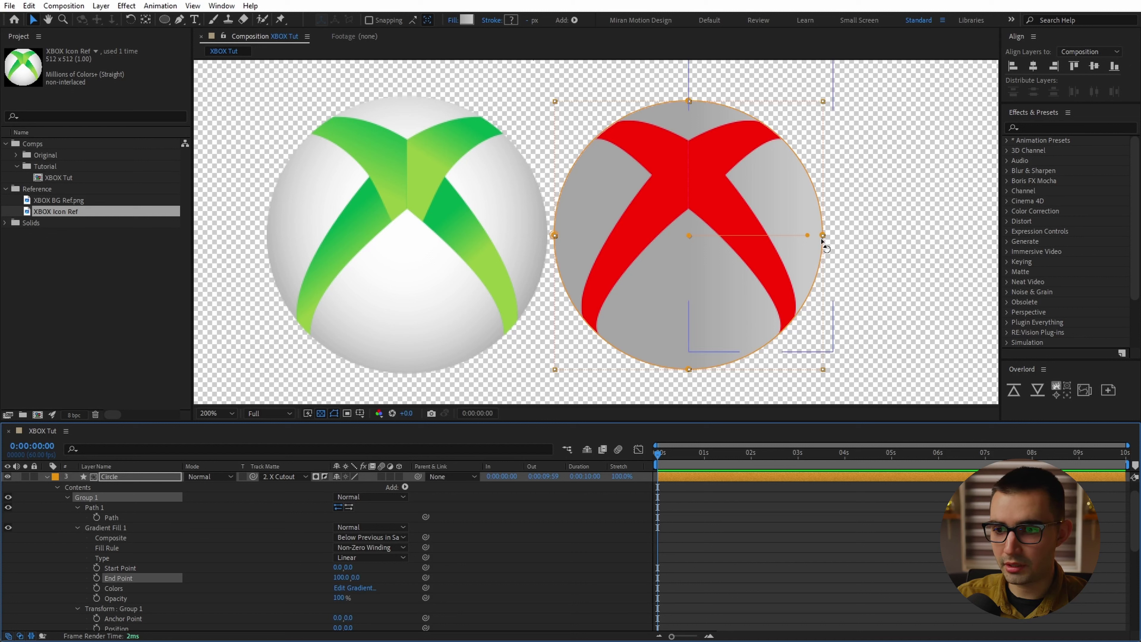
click(807, 235)
mouse_move(808, 235)
mouse_down()
mouse_move(619, 214)
mouse_move(827, 255)
mouse_move(628, 244)
mouse_move(613, 223)
mouse_move(656, 199)
mouse_up()
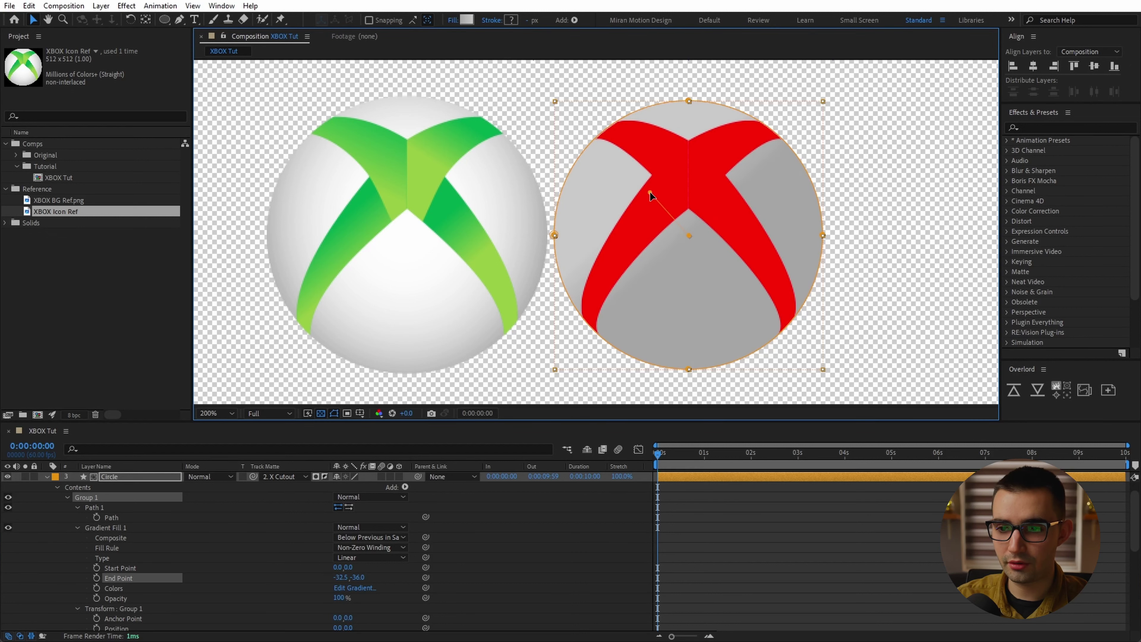
click(338, 578)
text(0)
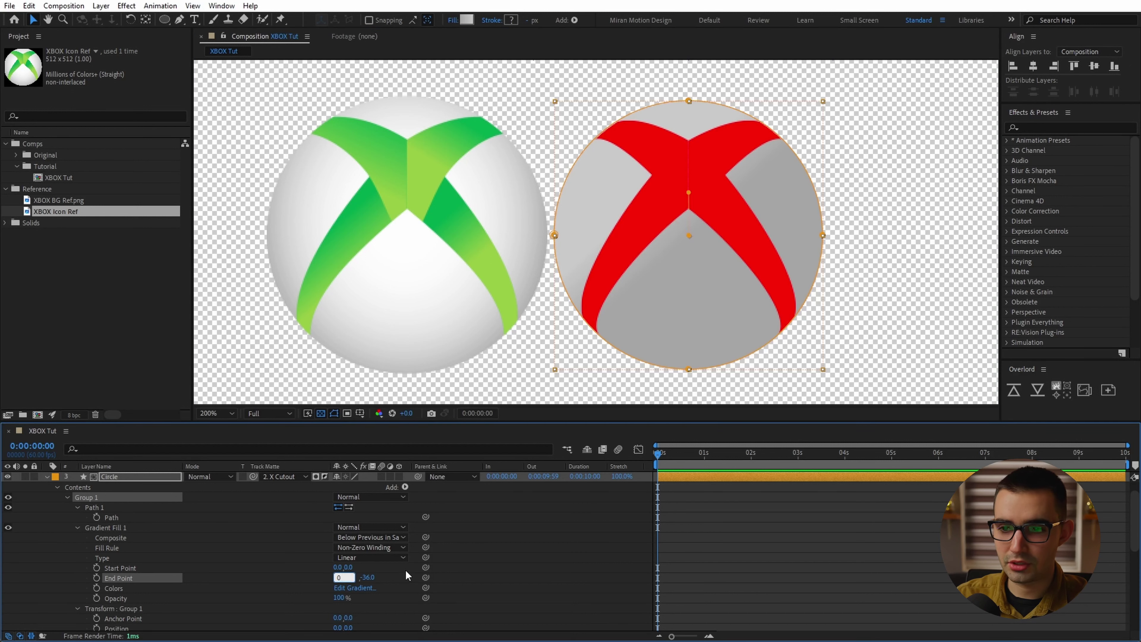
key(Return)
drag(352, 577, 413, 580)
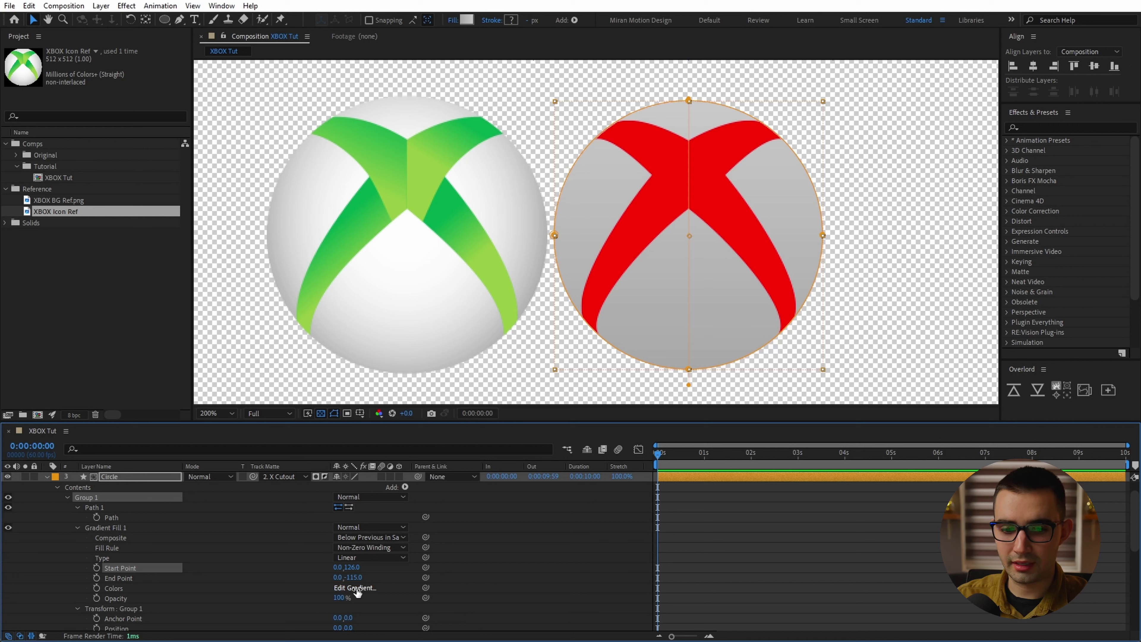
- Set the Circle's gradient colours to grey 747474 at the start stop and white FFFFFF at the end stop
click(355, 587)
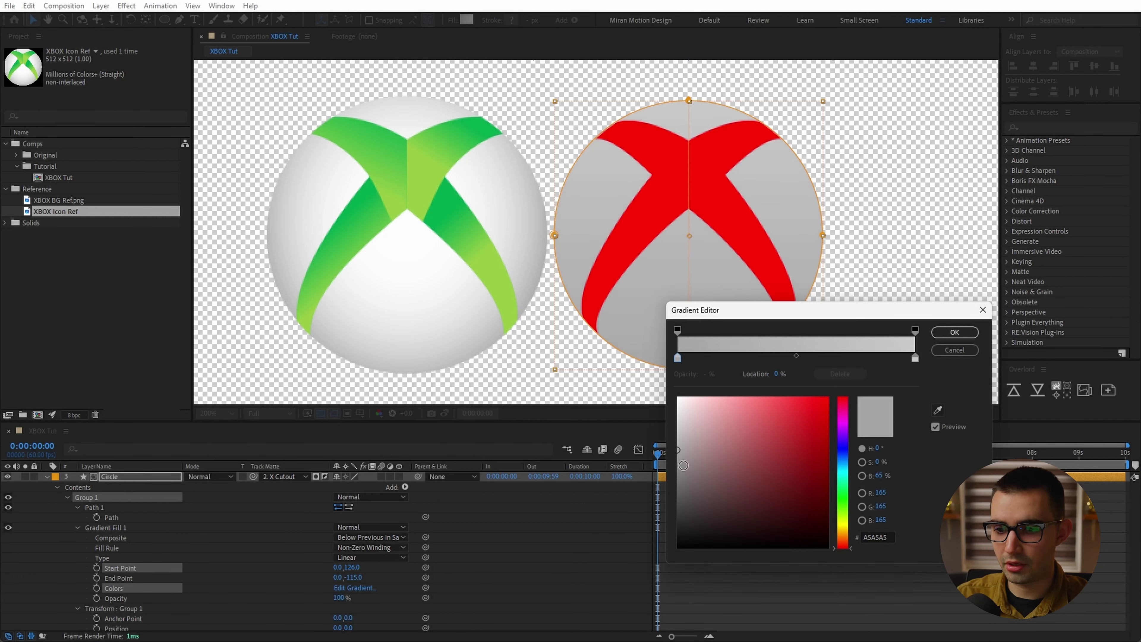
click(671, 471)
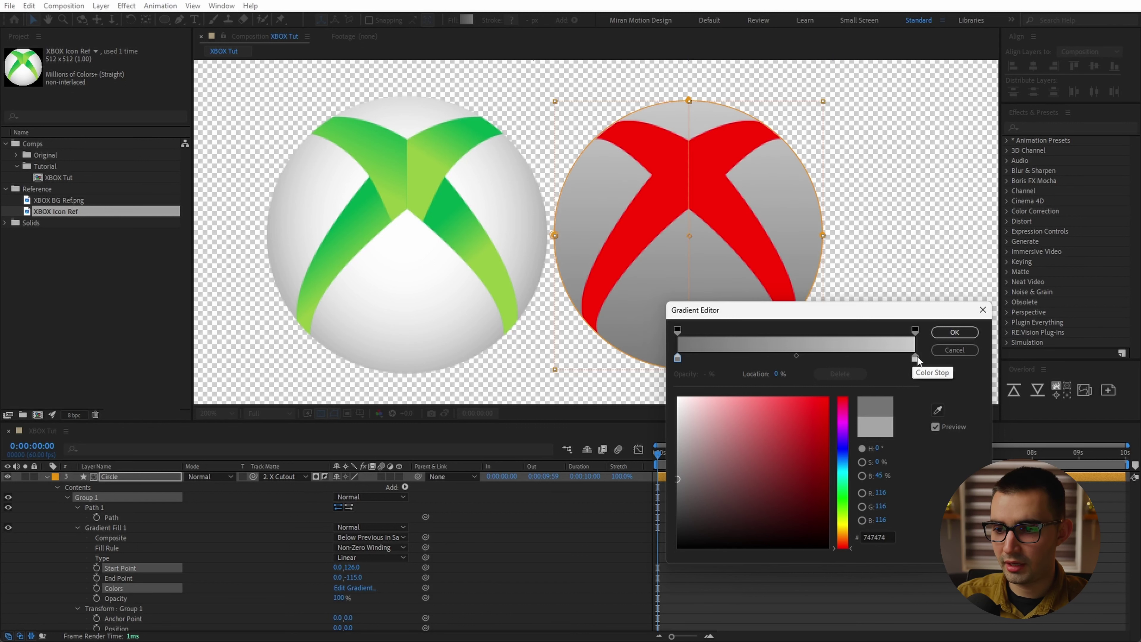
click(914, 358)
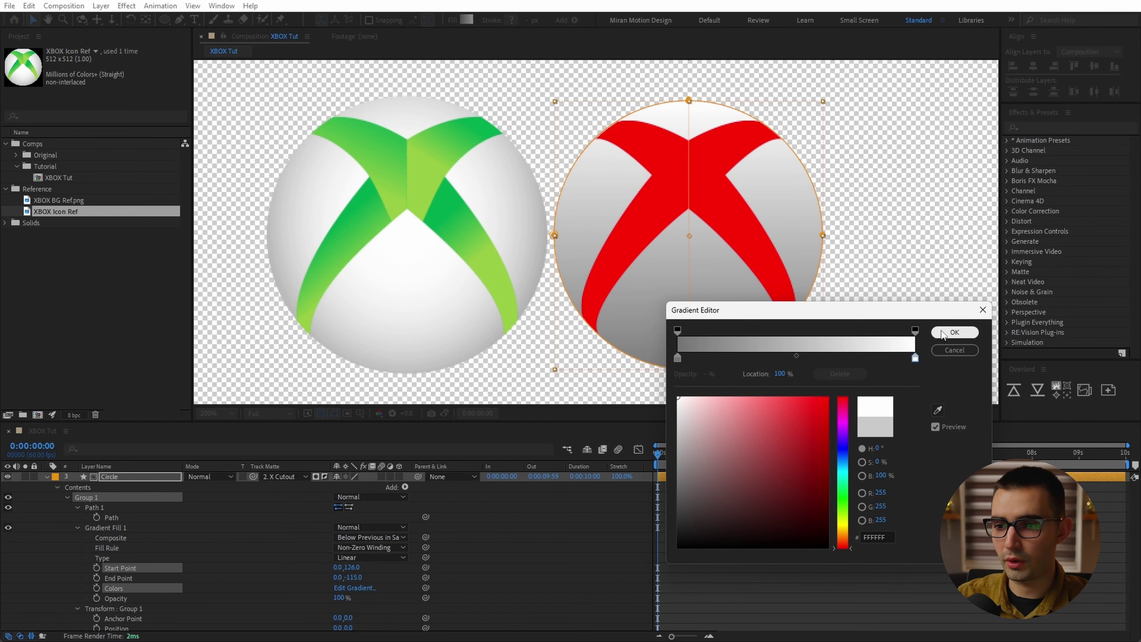
click(954, 332)
- Turn off the transparency grid to view the reference icon and the logo against a black background
scroll(690, 394, down, 2)
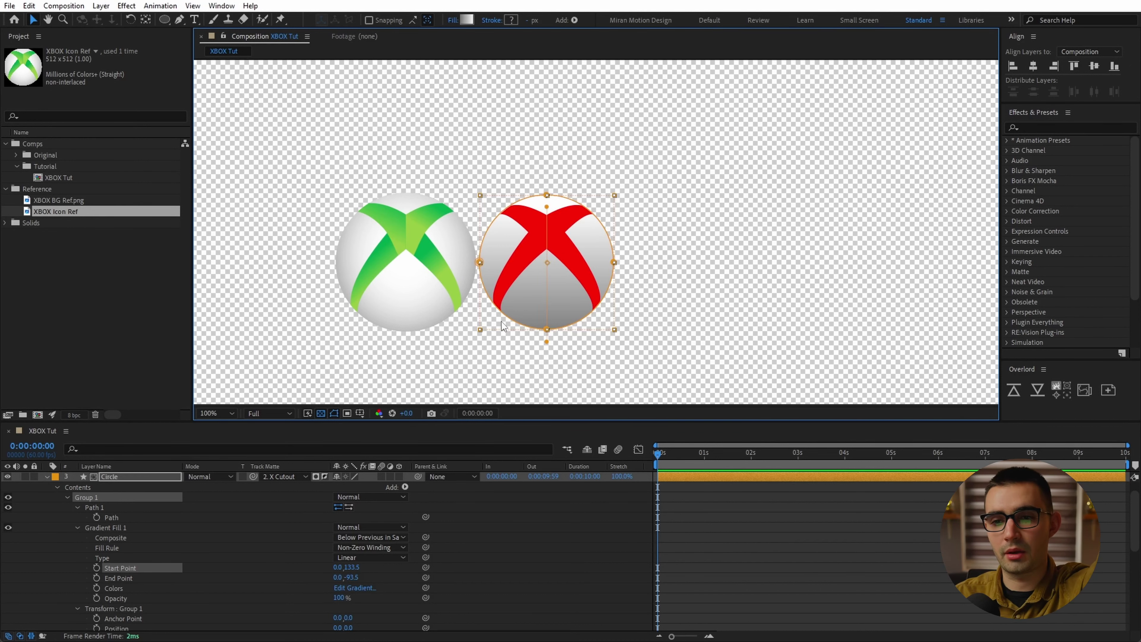
click(321, 413)
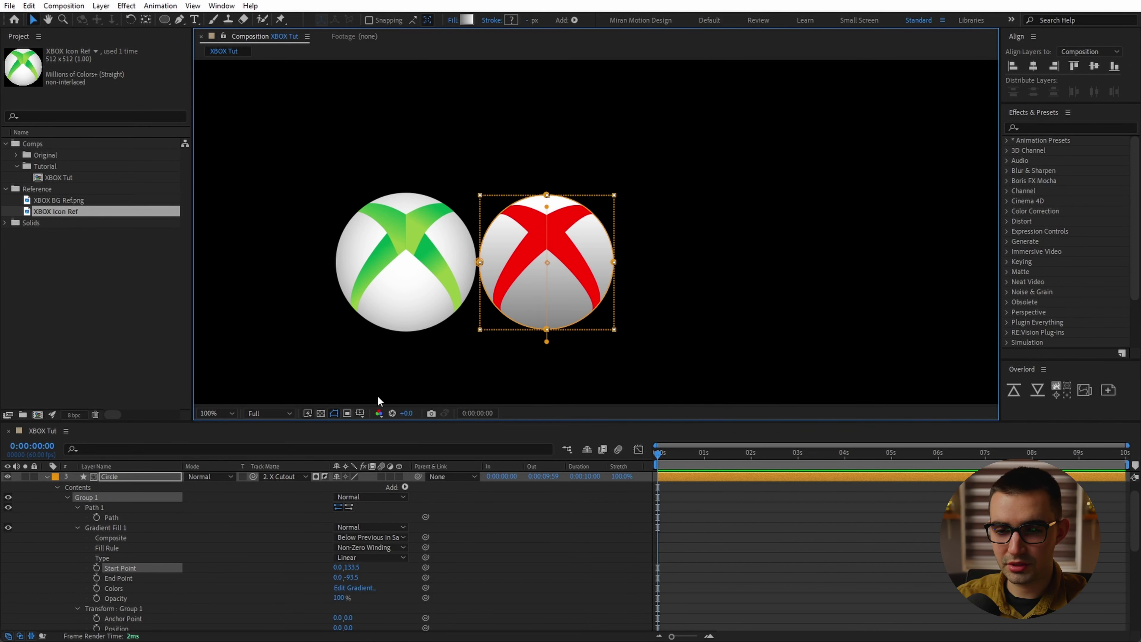
scroll(559, 300, up, 2)
scroll(618, 339, down, 3)
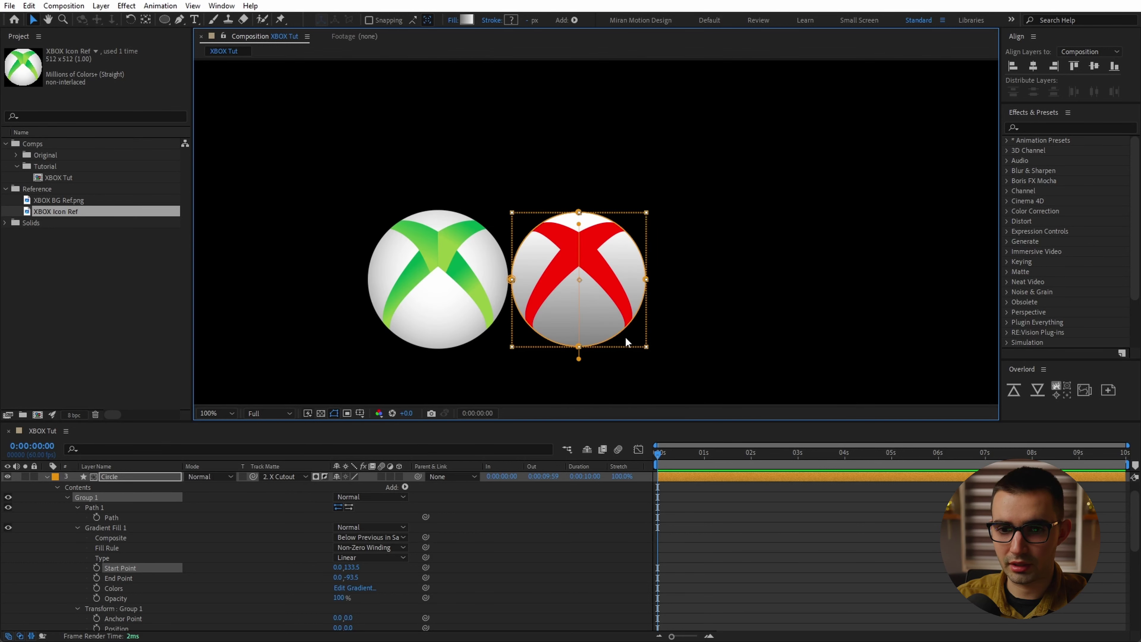
- Flip the Circle's vertical gradient, placing its start point at 0, -218.5 and its end point at 0, 51.5
drag(582, 226, 580, 194)
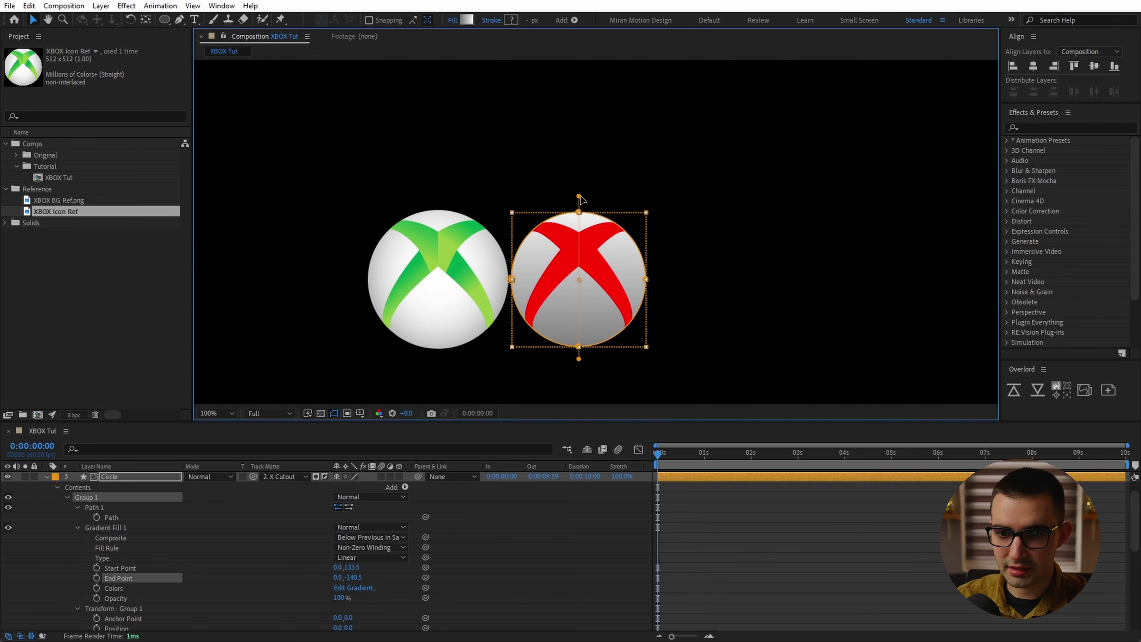
scroll(506, 259, up, 2)
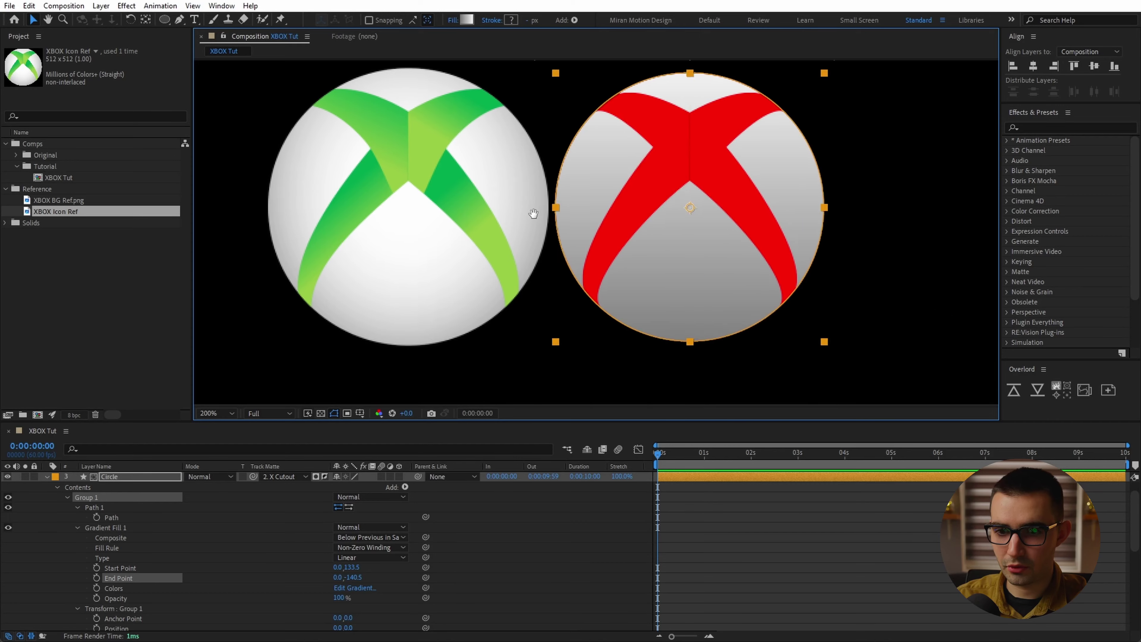
scroll(472, 249, down, 2)
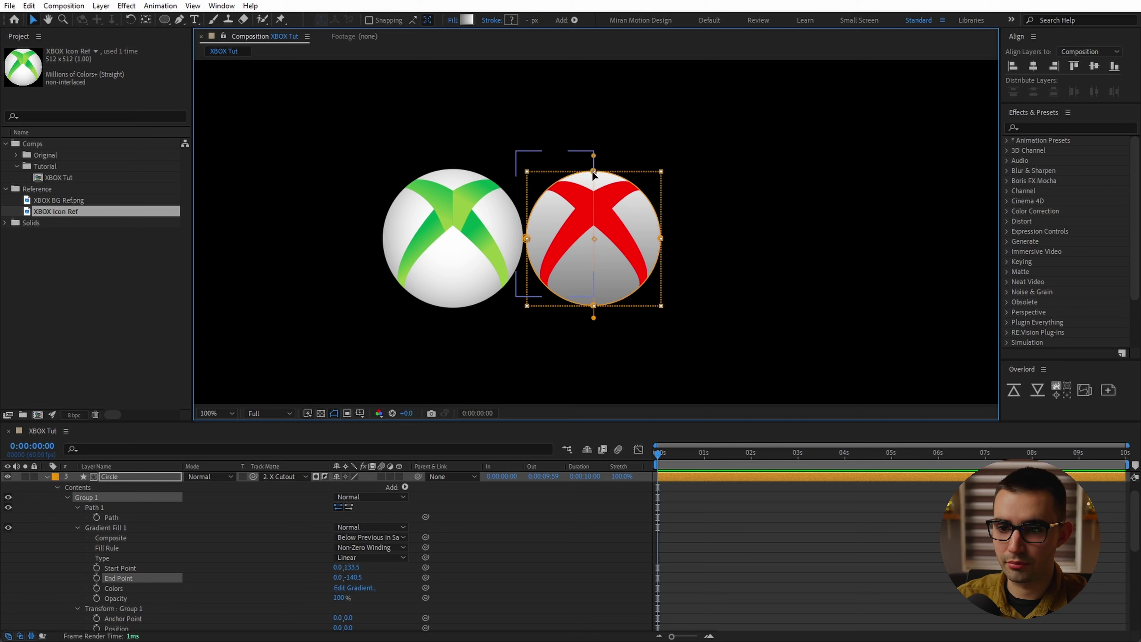
drag(593, 155, 594, 97)
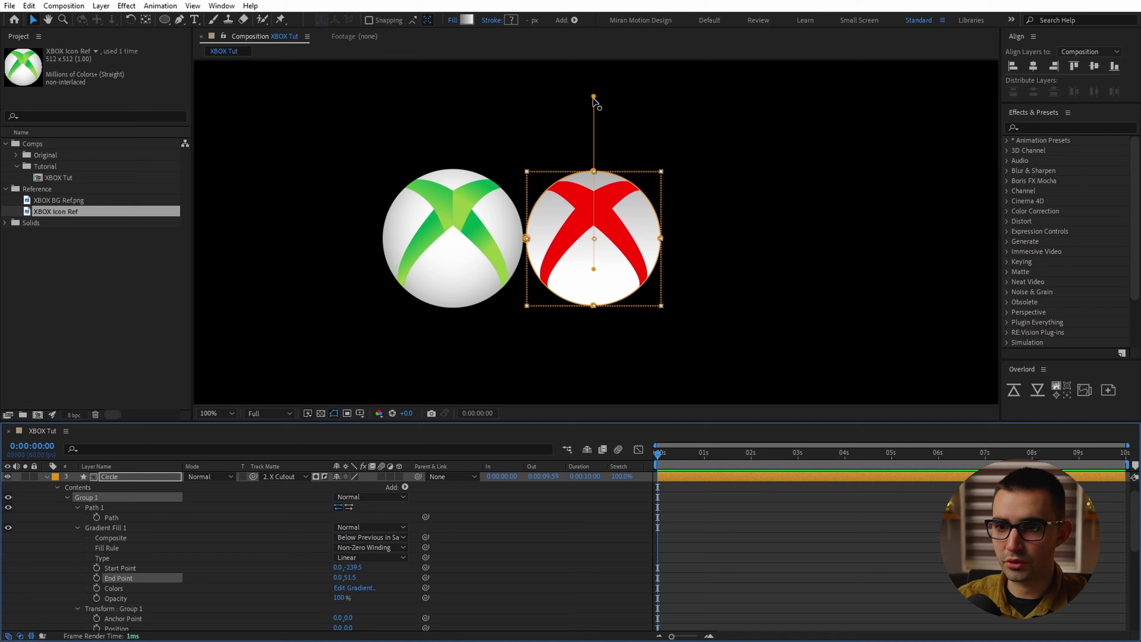
drag(593, 97, 553, 128)
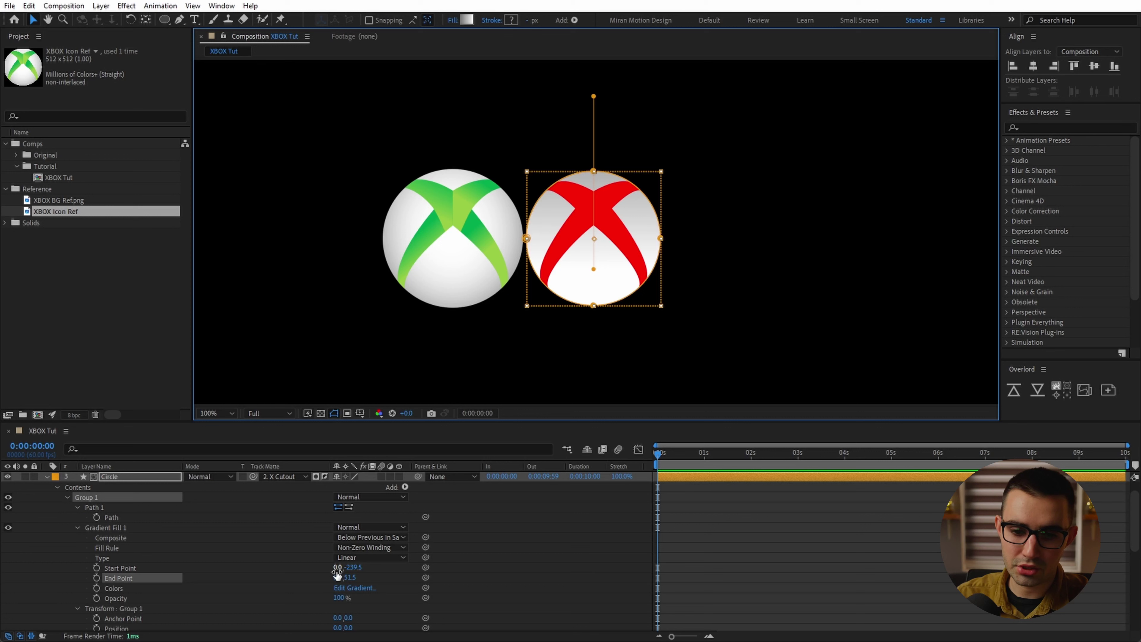
drag(354, 568, 371, 589)
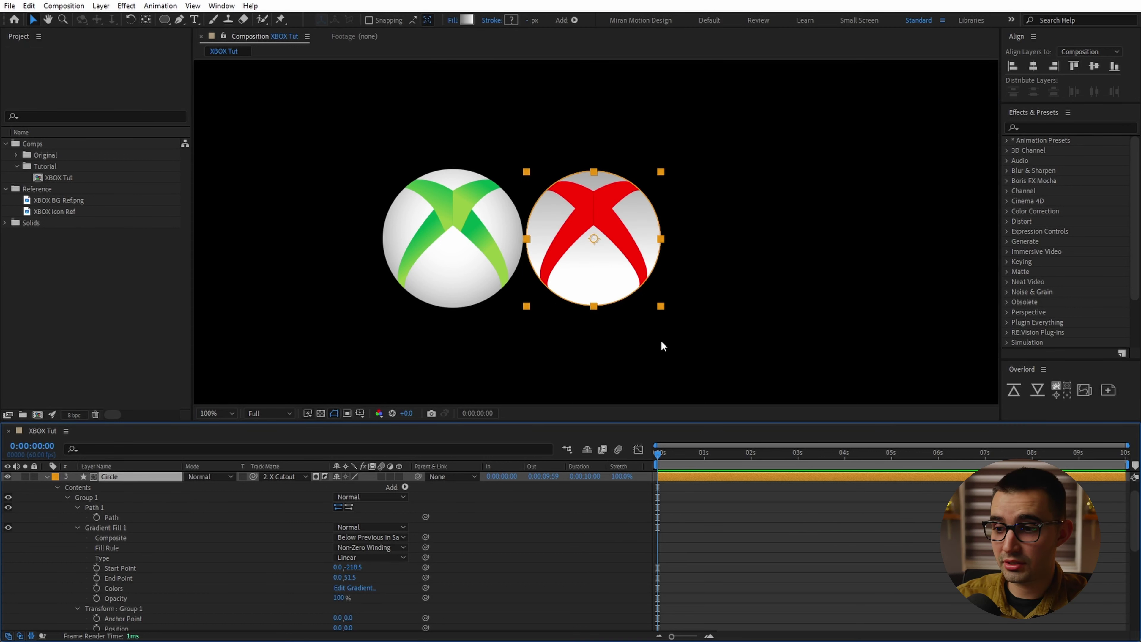
- Apply the Curves effect to the Circle layer and pull its RGB curve down to darken the tones
click(1048, 127)
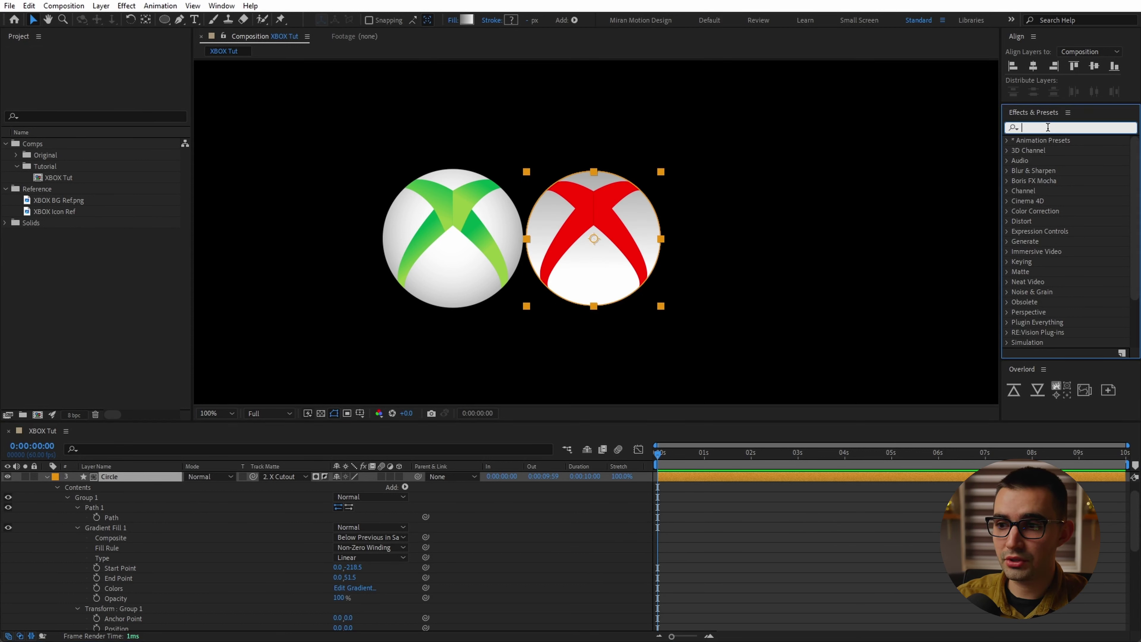
text(curves)
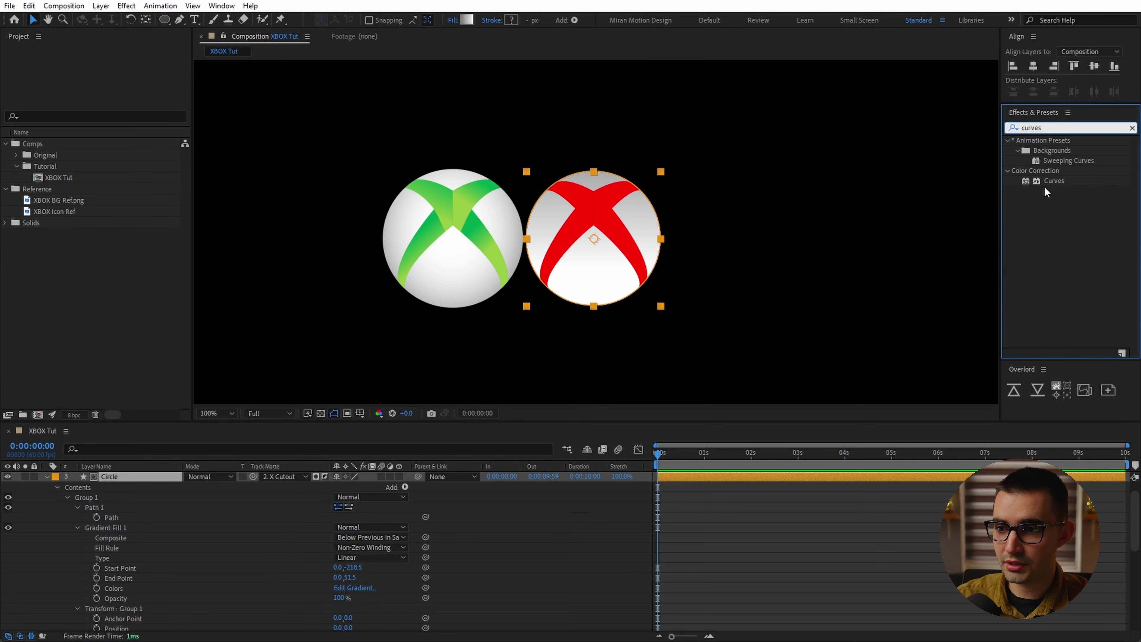
drag(1054, 180, 127, 500)
drag(100, 182, 140, 190)
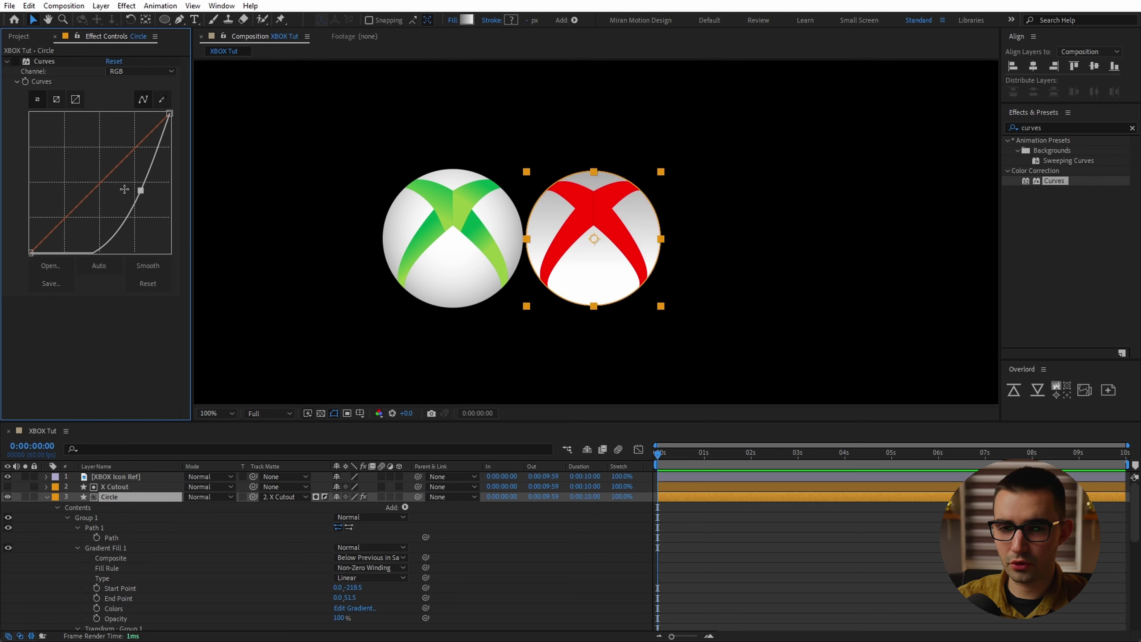
- Draw a circular mask on the Circle layer from its centre, slightly smaller than the circle itself, using the Ellipse tool
click(164, 21)
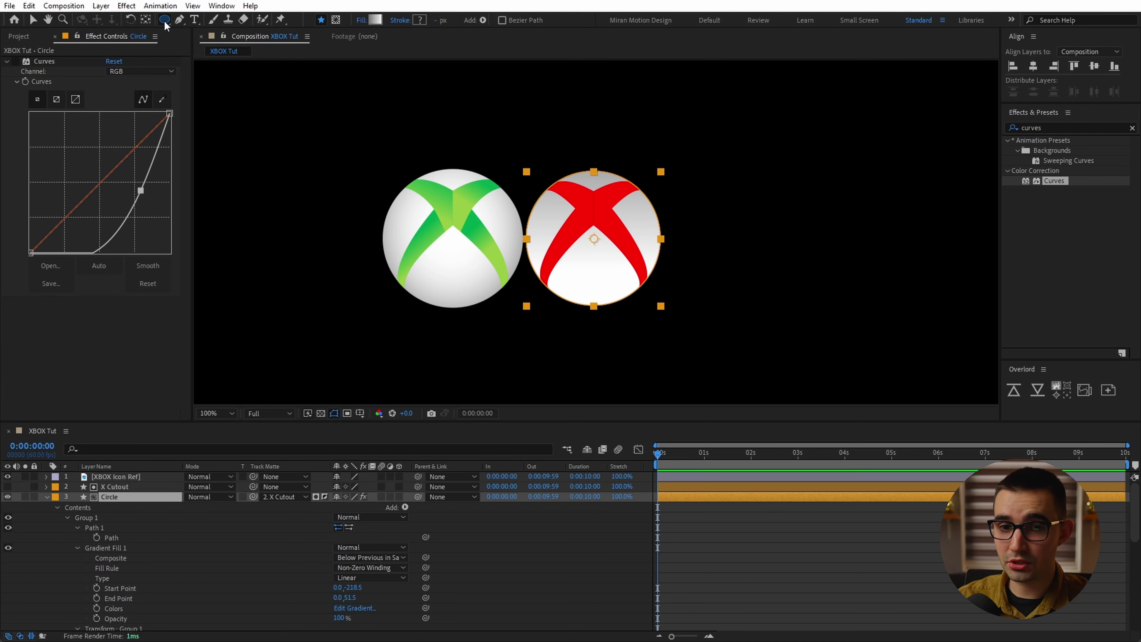
key(period)
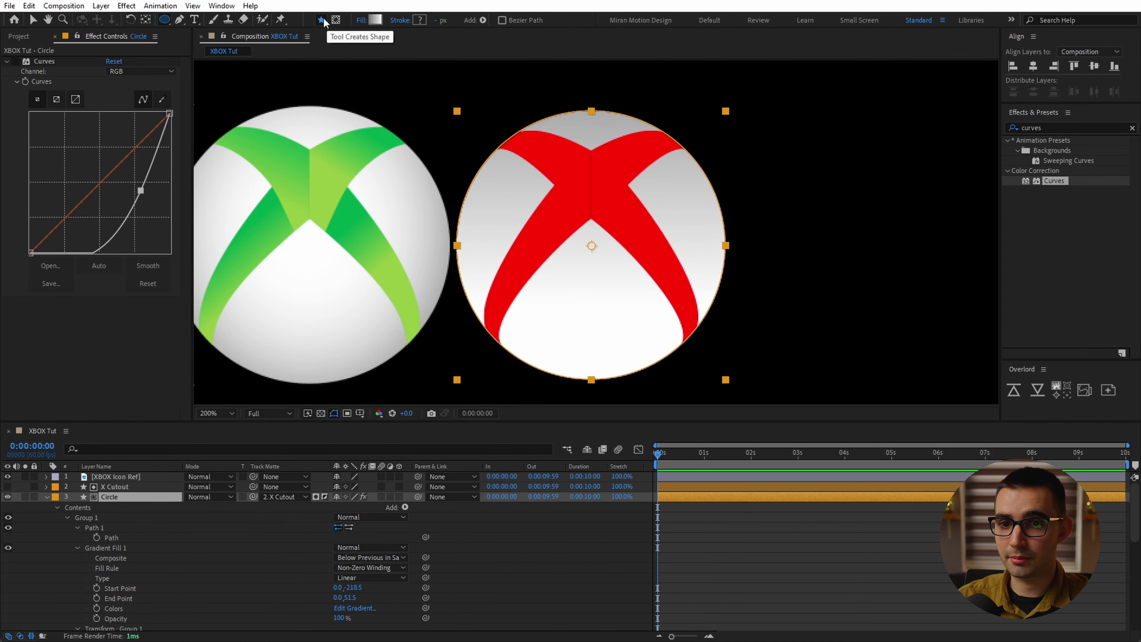
click(339, 22)
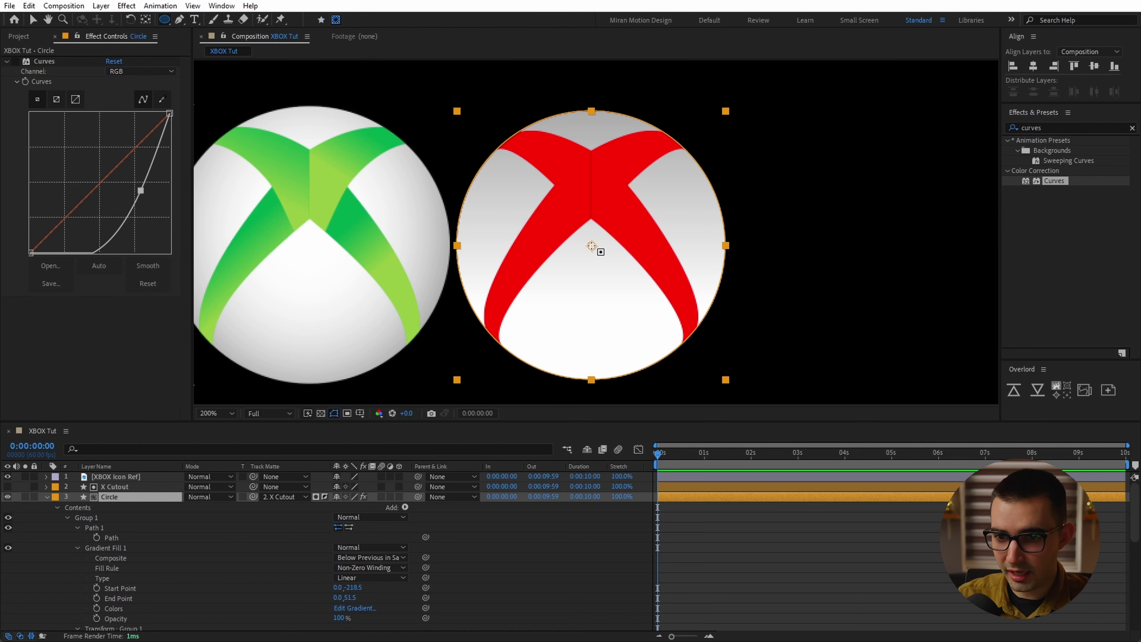
drag(591, 246, 700, 348)
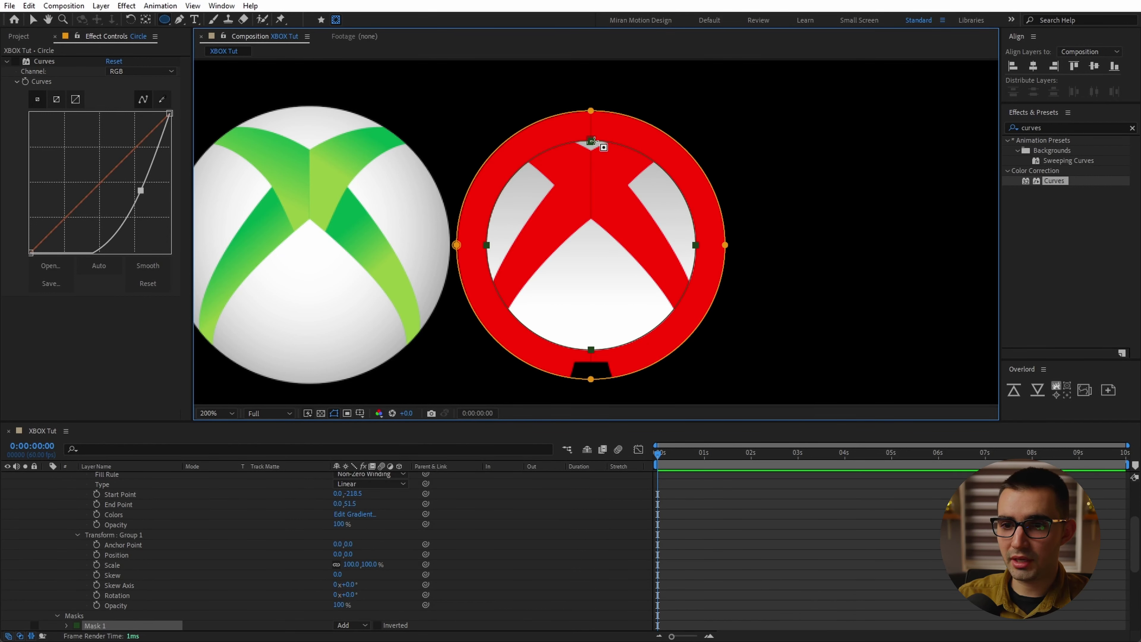
- Enlarge the circular mask to nearly the circle's width and move it up so it extends past the circle's upper edge
key(v)
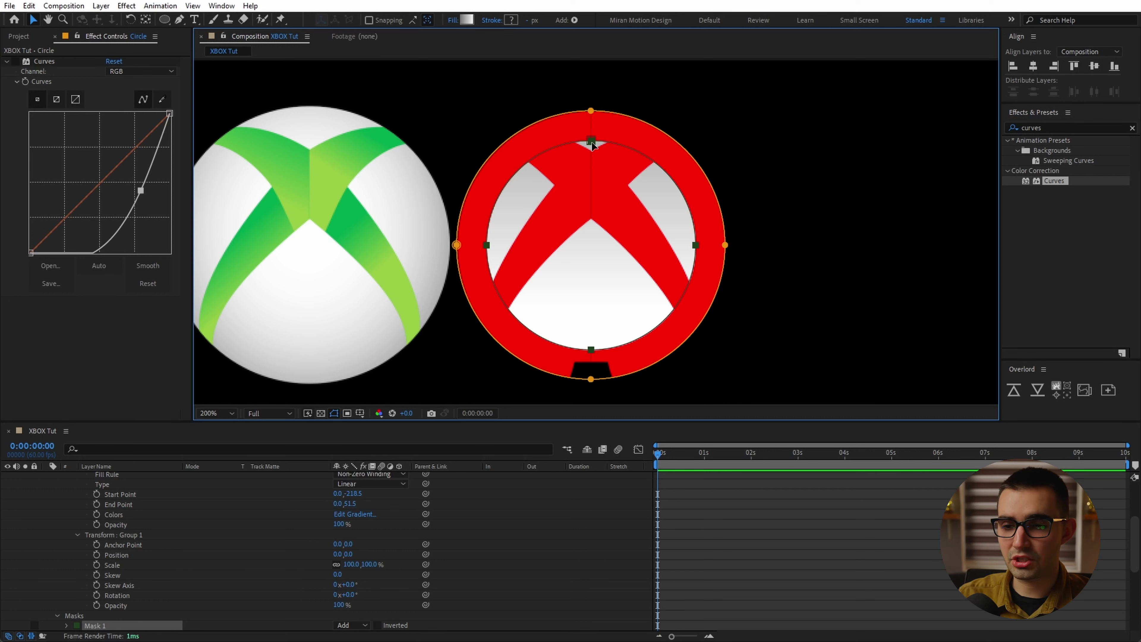
double_click(592, 145)
drag(656, 307, 651, 215)
drag(684, 146, 708, 140)
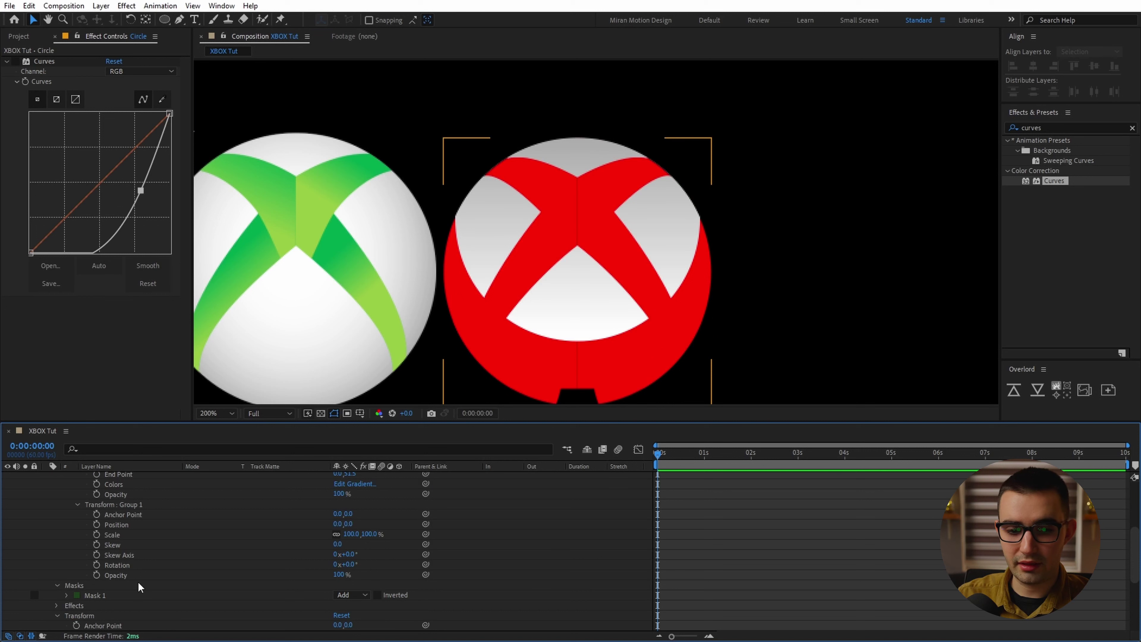
- Add Mask 1 as a mask reference in the Curves effect's compositing options and enable the effect
scroll(51, 590, down, 3)
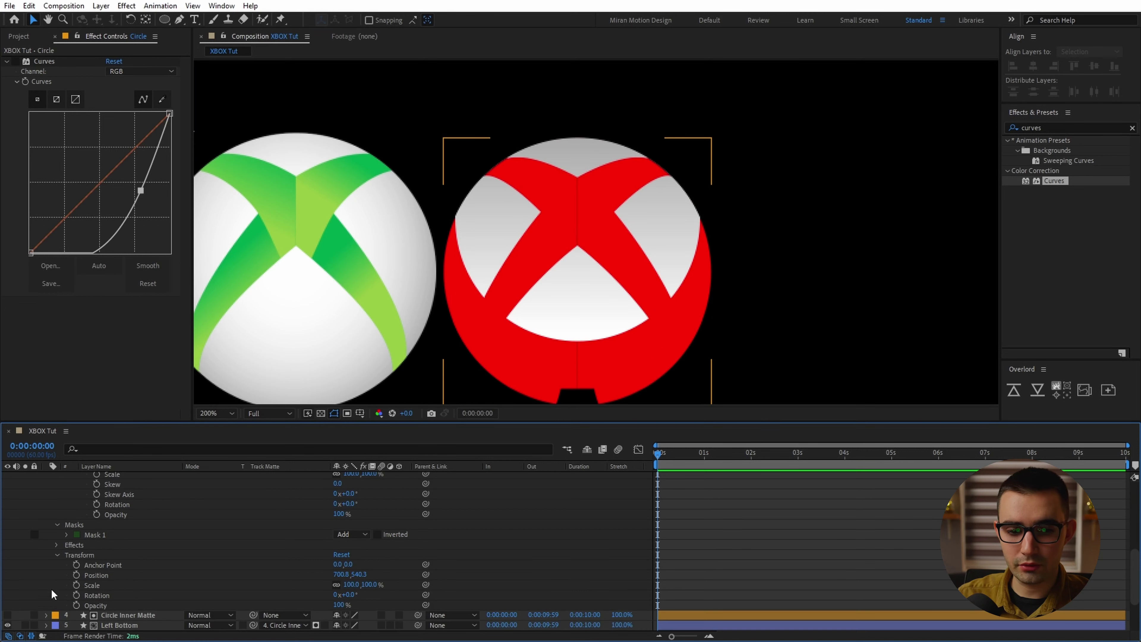
click(55, 545)
click(66, 554)
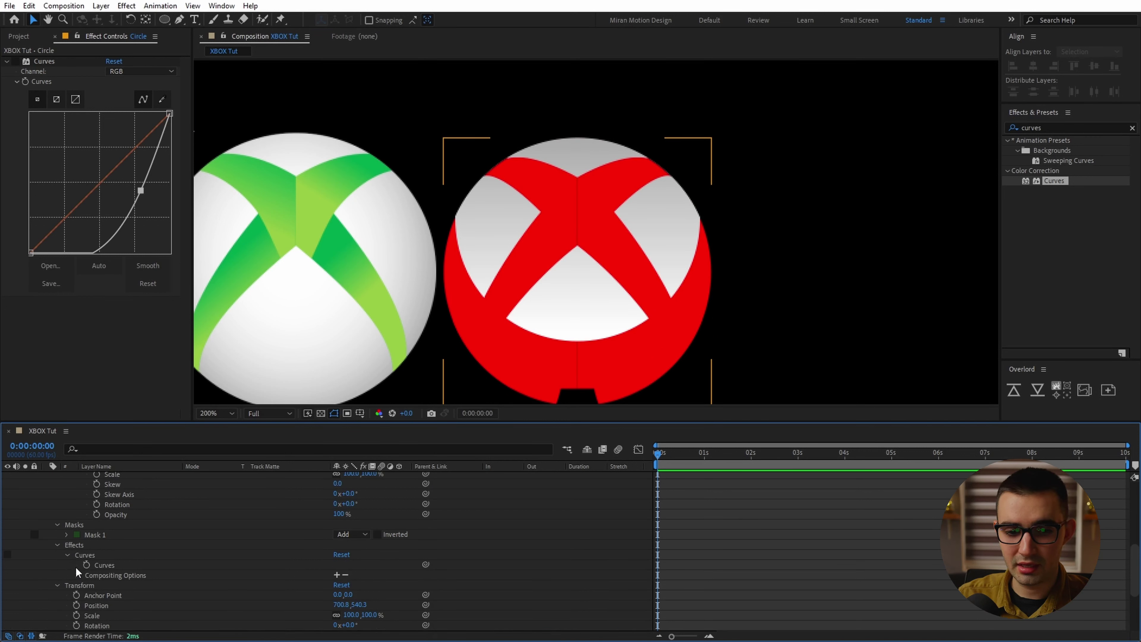
click(78, 575)
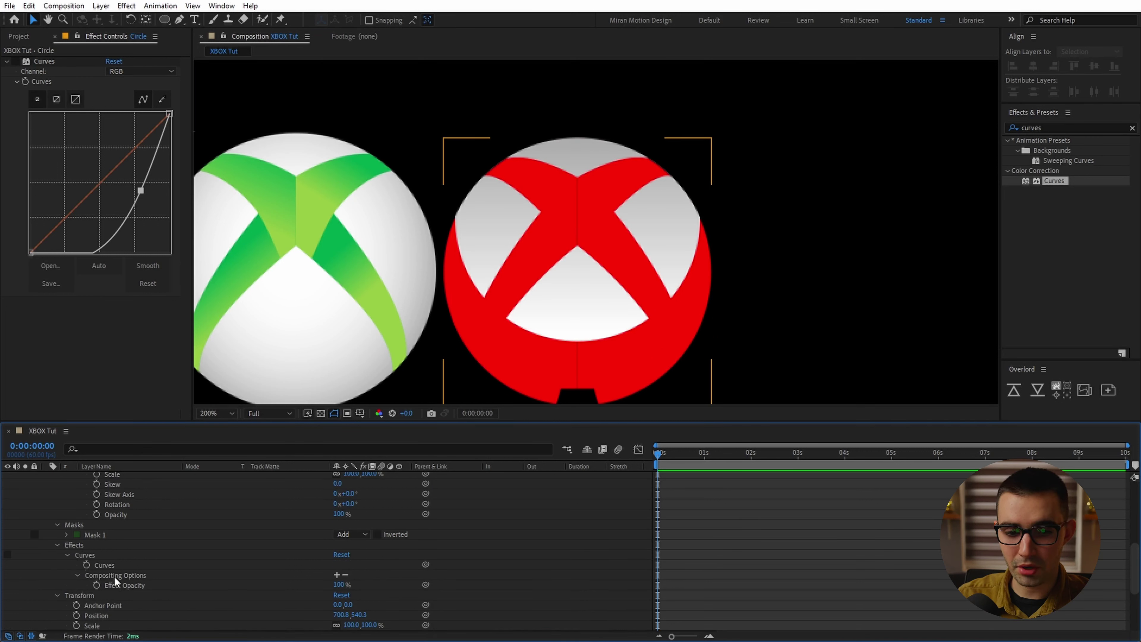
click(337, 575)
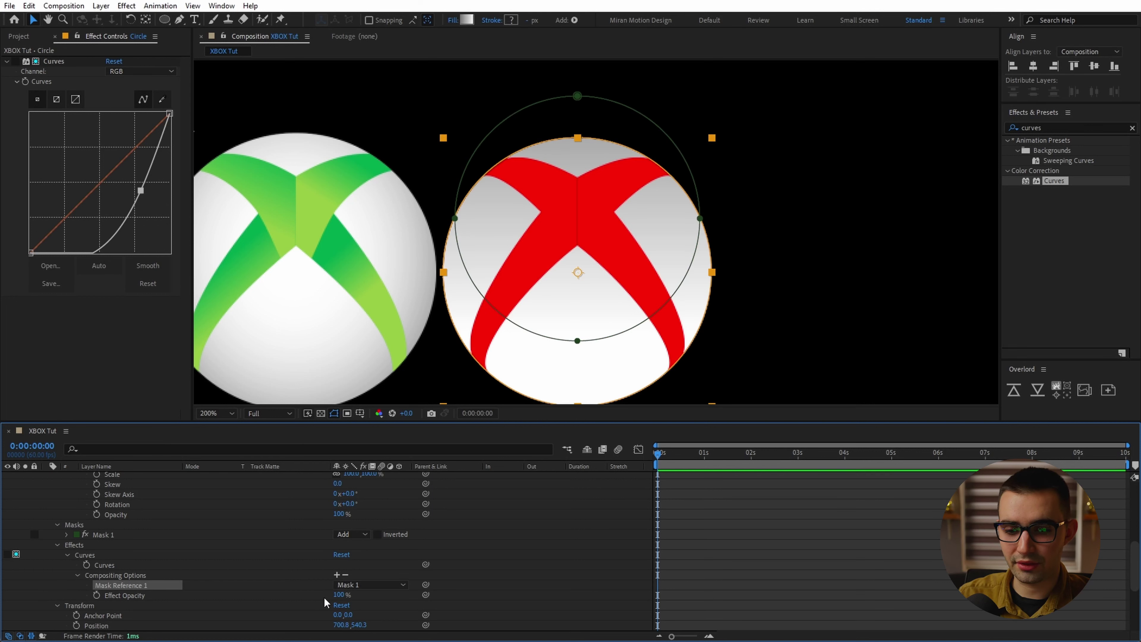
click(368, 584)
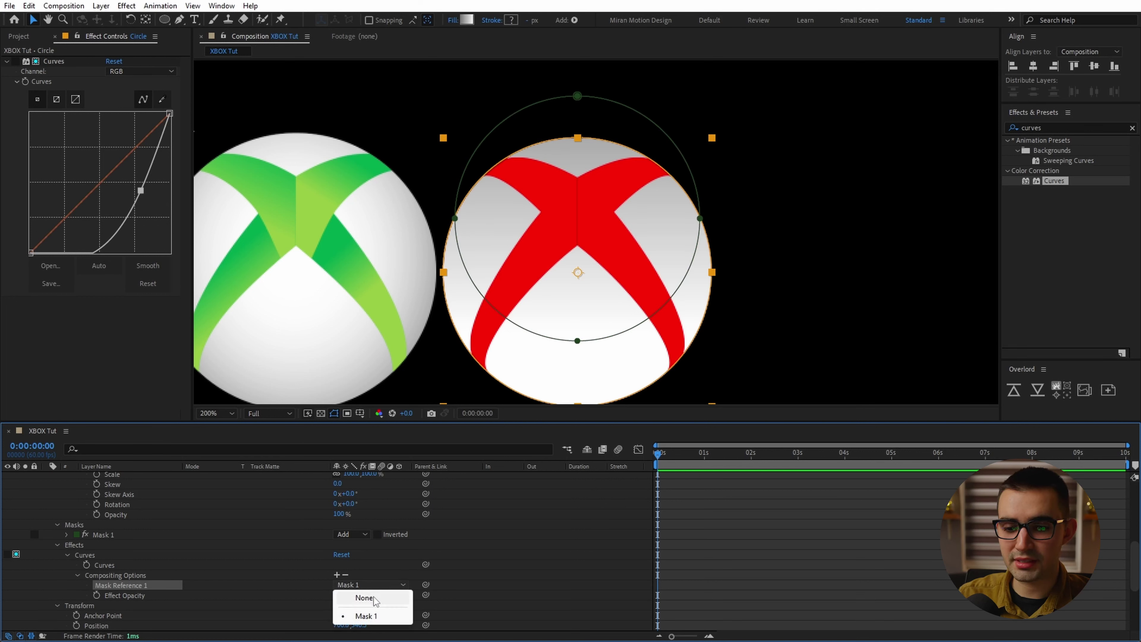
click(368, 615)
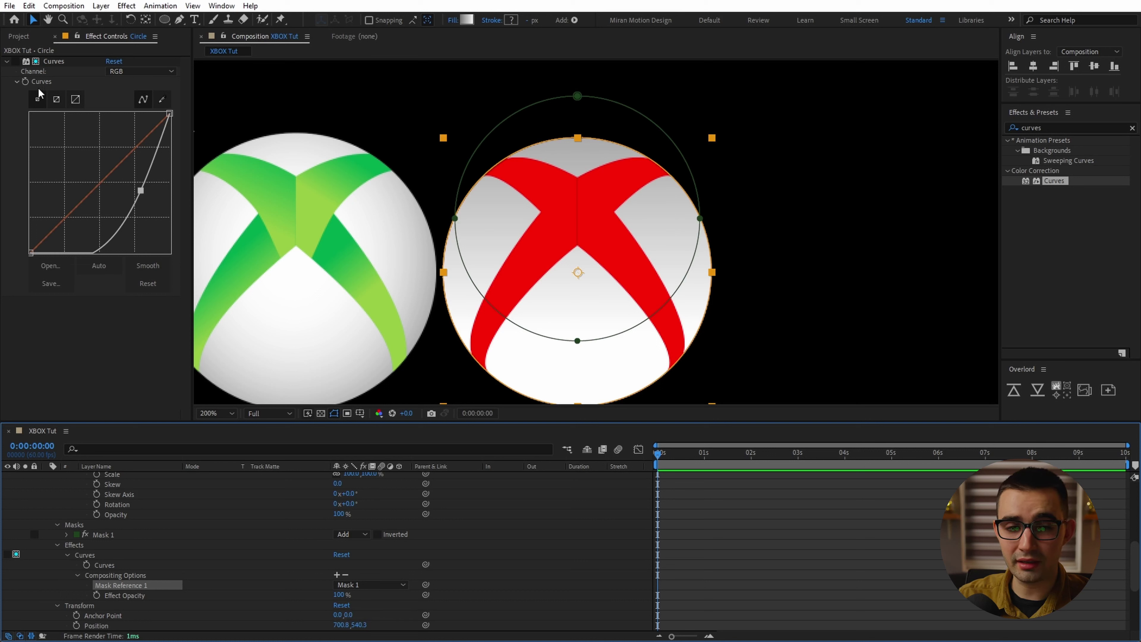
click(16, 61)
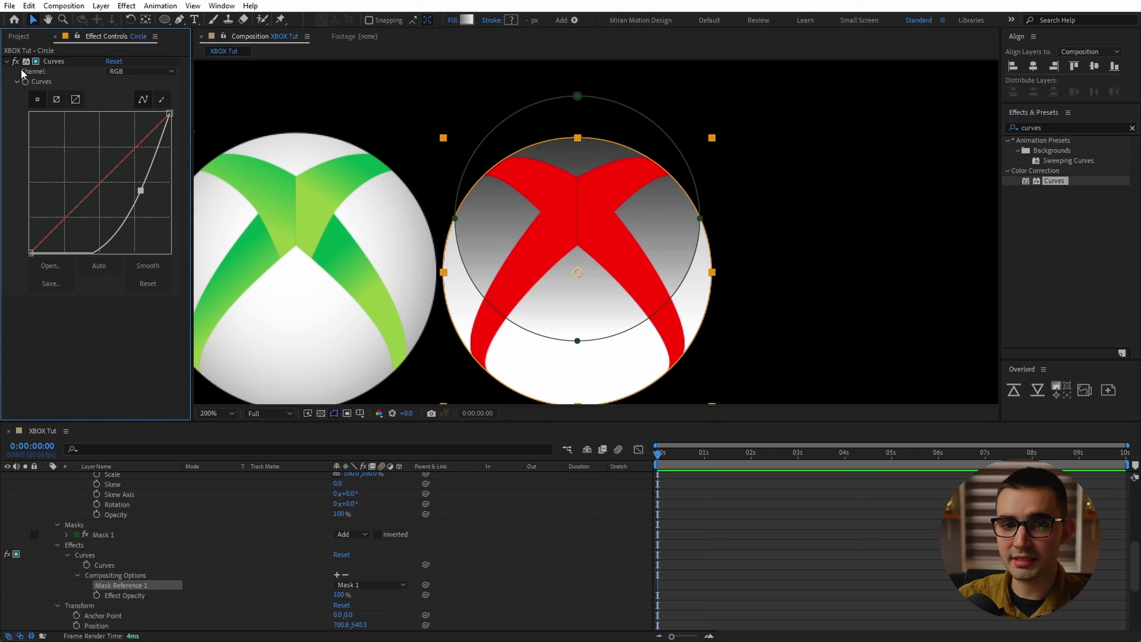
click(56, 62)
- Set Mask 1 to Subtract and give it a mask feather of 89 pixels
double_click(577, 97)
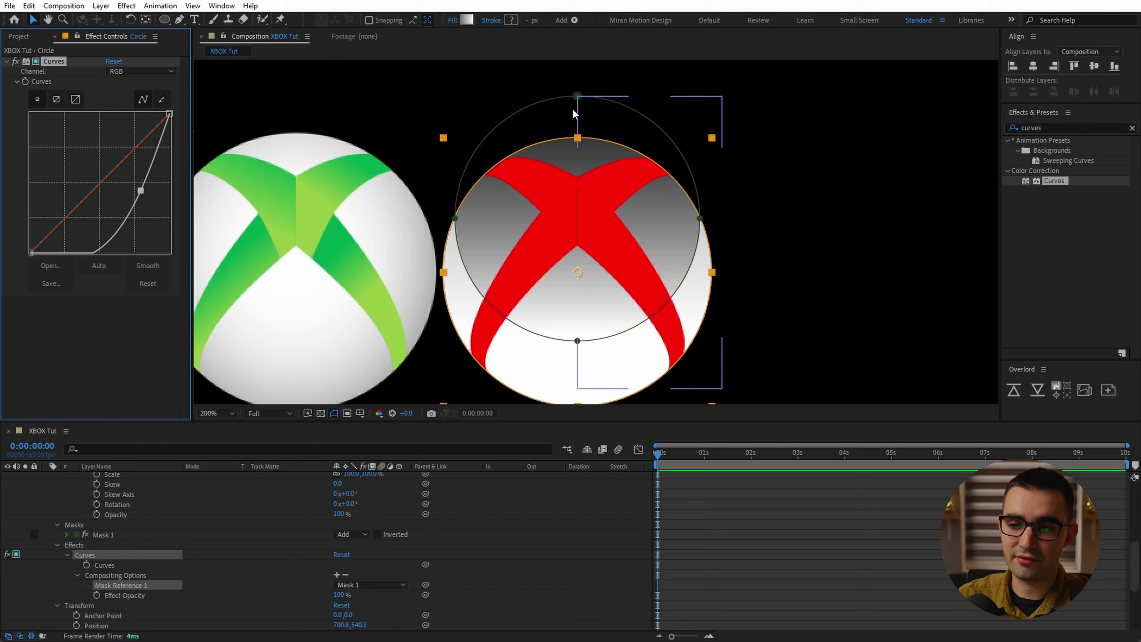
click(351, 534)
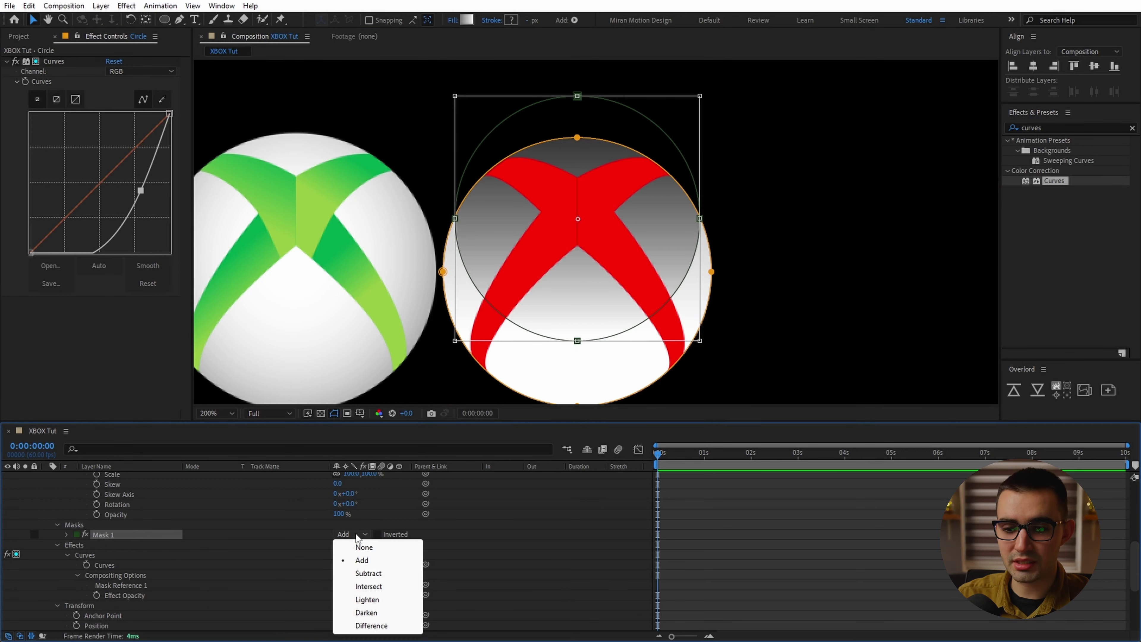
click(394, 574)
mouse_move(622, 245)
mouse_down()
mouse_move(621, 154)
mouse_move(625, 262)
mouse_move(621, 248)
mouse_up()
key(f)
drag(356, 517, 414, 527)
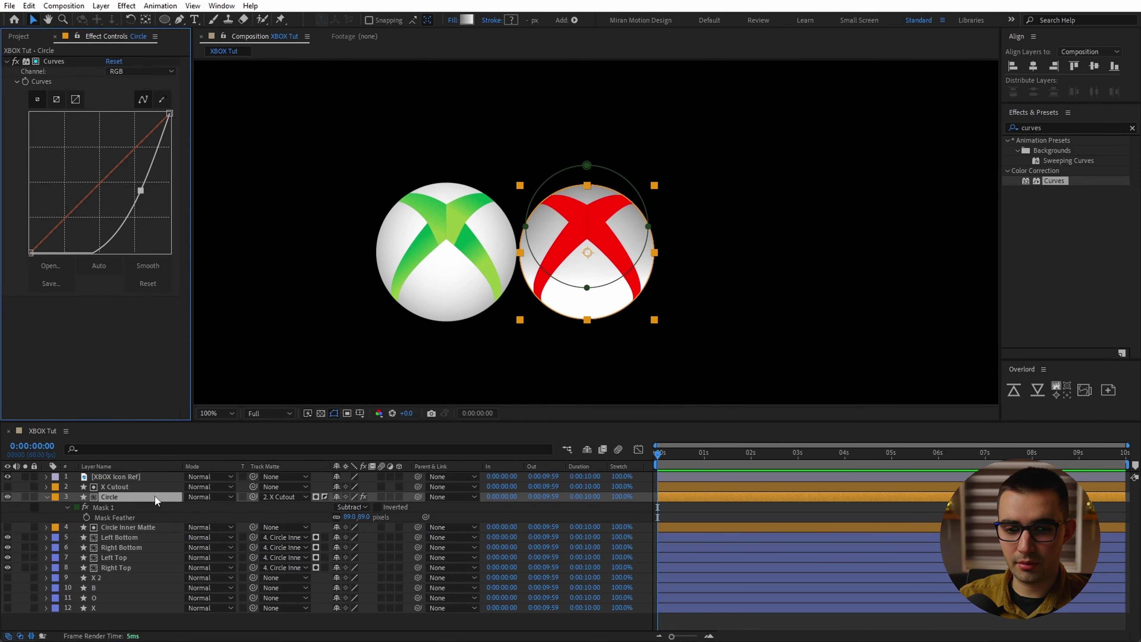
- Toggle the Circle's layer controls, leaving them hidden, to inspect its edge shading against the reference icon
click(156, 499)
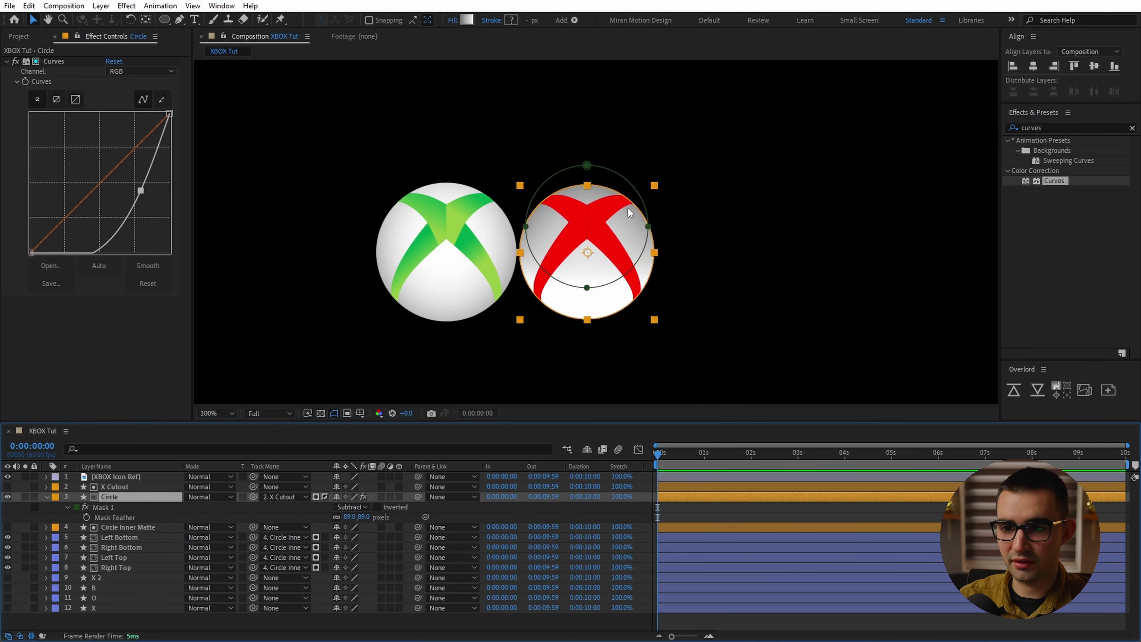
key(F3)
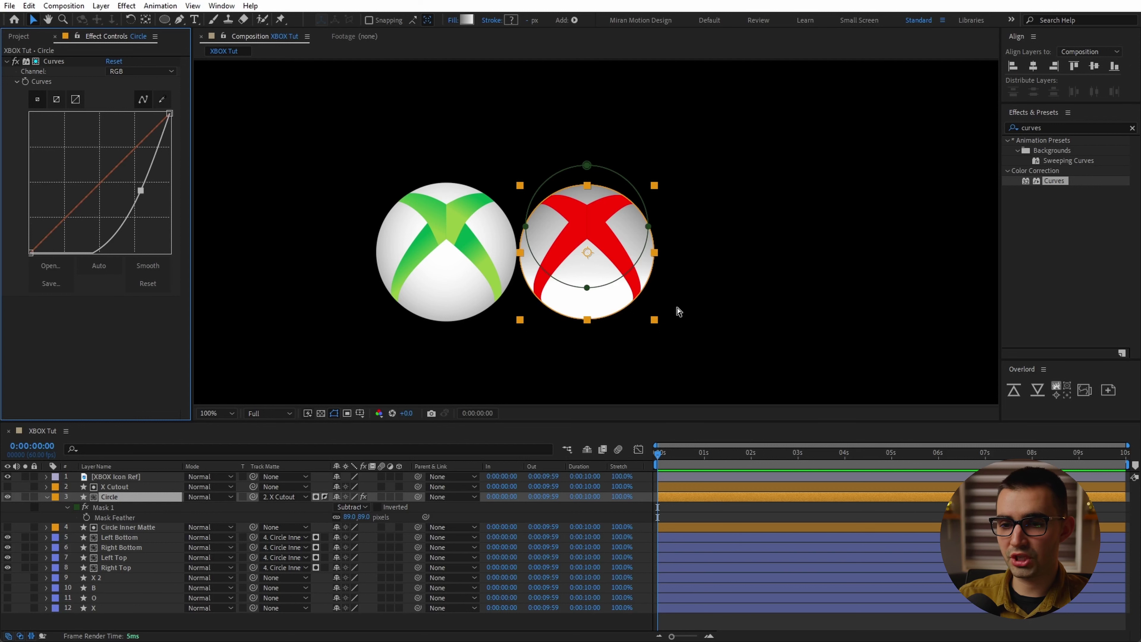
key(ctrl+shift+h)
key(ctrl+shift+h)
key(ctrl+shift+h)
key(ctrl+shift+h)
key(ctrl+shift+h)
key(ctrl+shift+h)
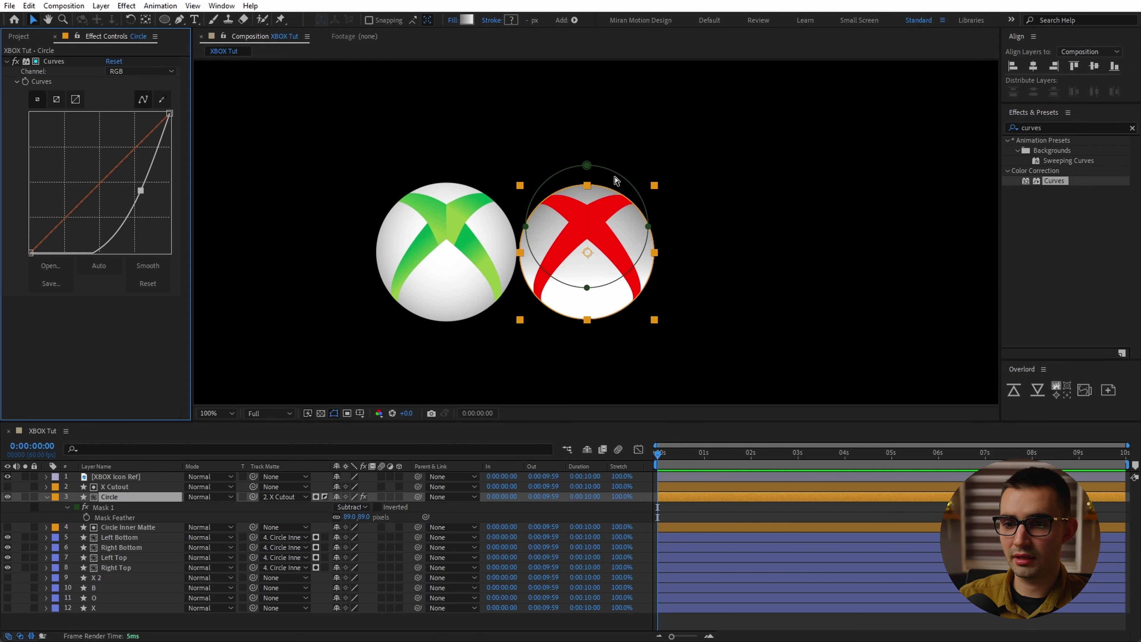
key(ctrl+shift+h)
key(ctrl+shift+h)
key(ctrl+shift+h)
scroll(629, 249, up, 1)
drag(659, 251, 654, 204)
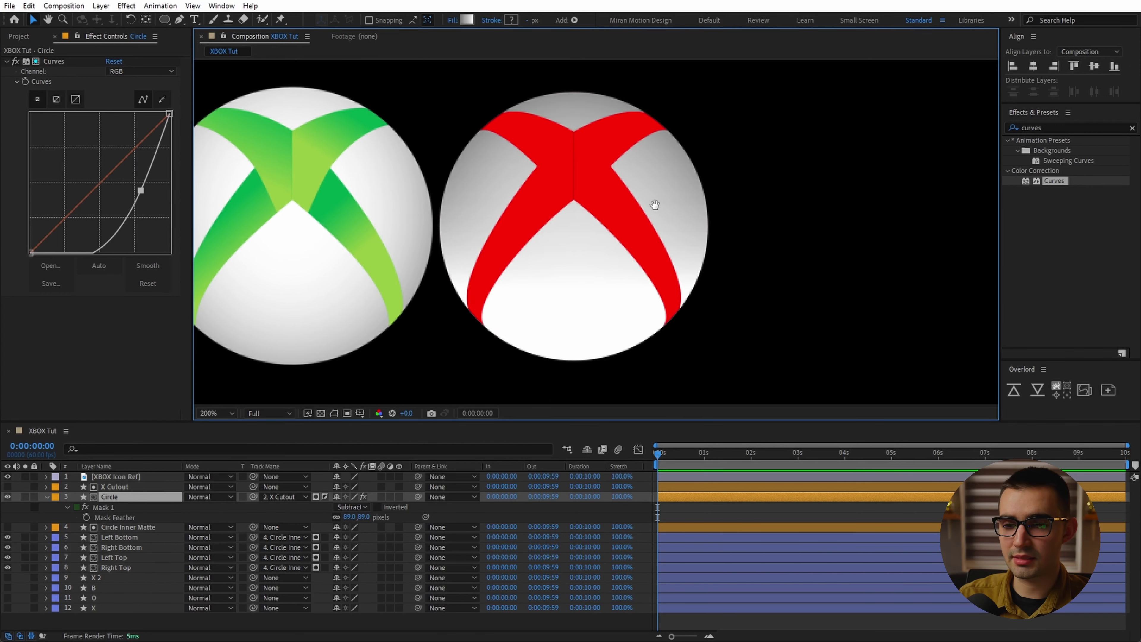
- Switch the Left Bottom segment's fill to a linear gradient and spread its start and end points vertically across the segment
key(ctrl+shift+h)
key(u)
click(148, 517)
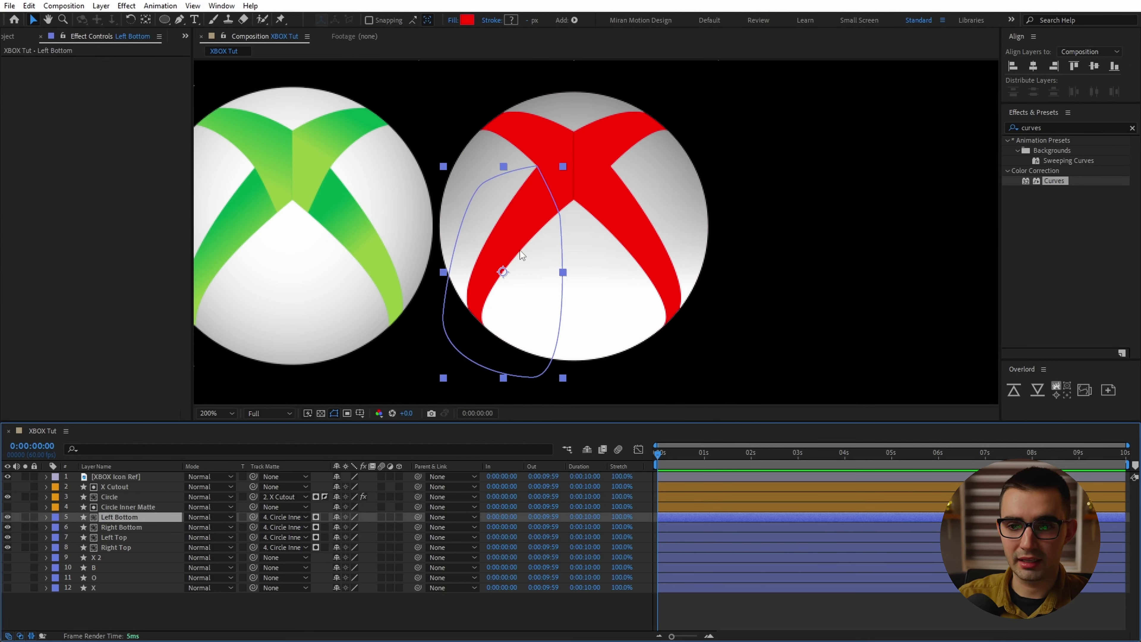
double_click(443, 306)
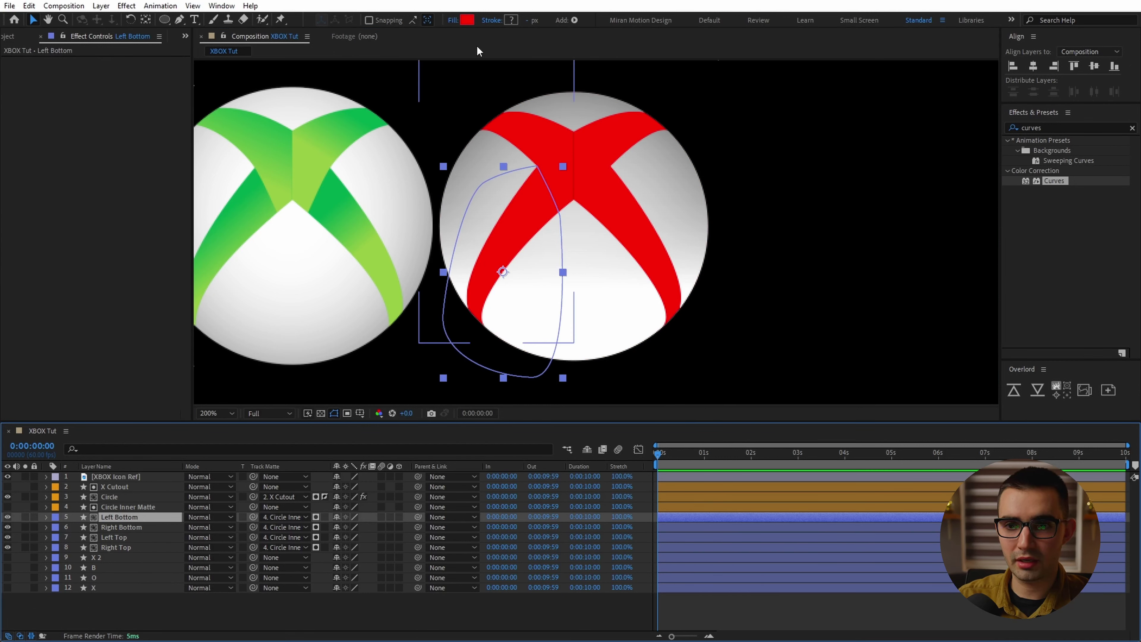
alt+click(467, 20)
drag(621, 271, 526, 169)
drag(504, 270, 515, 281)
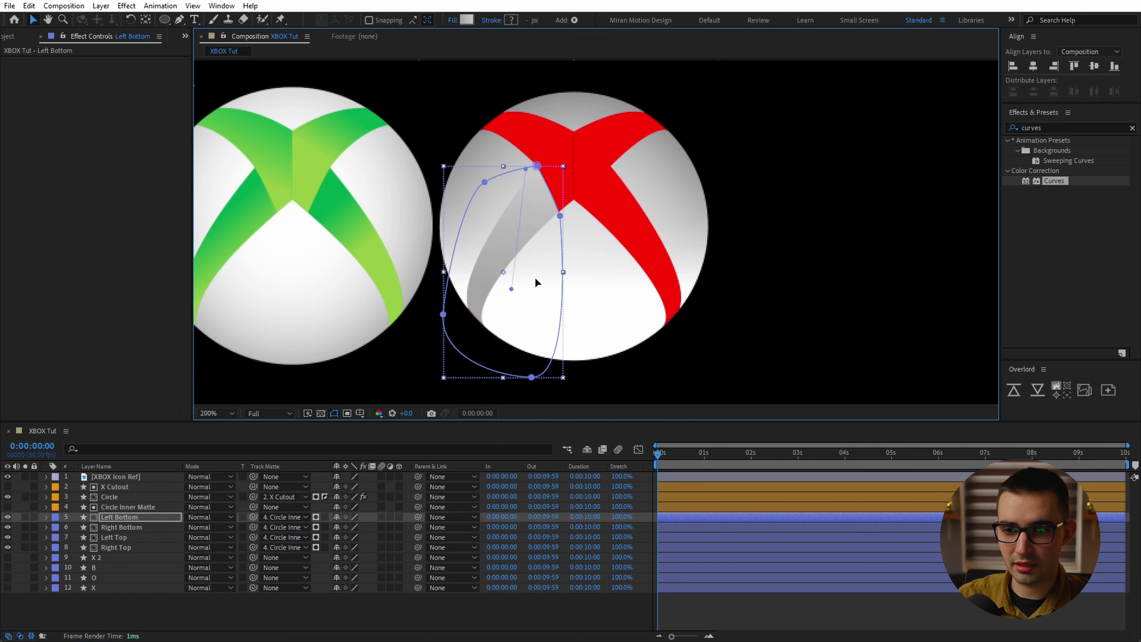
- Colour the Left Bottom gradient by sampling the reference icon's dark green for the first stop and light green for the last
ctrl+click(46, 516)
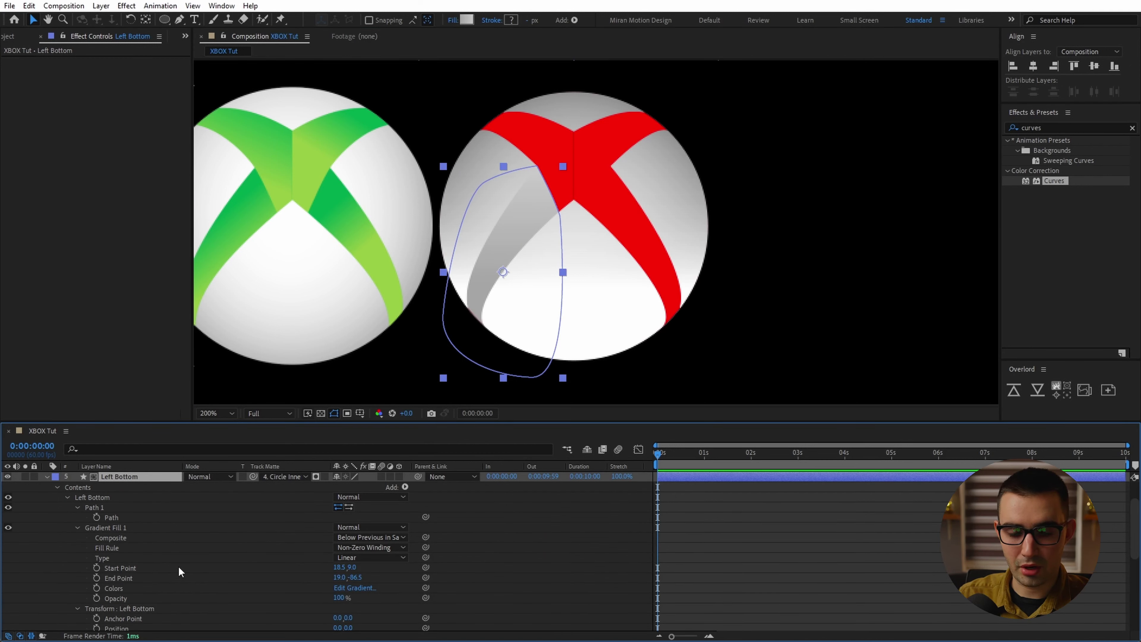
click(355, 587)
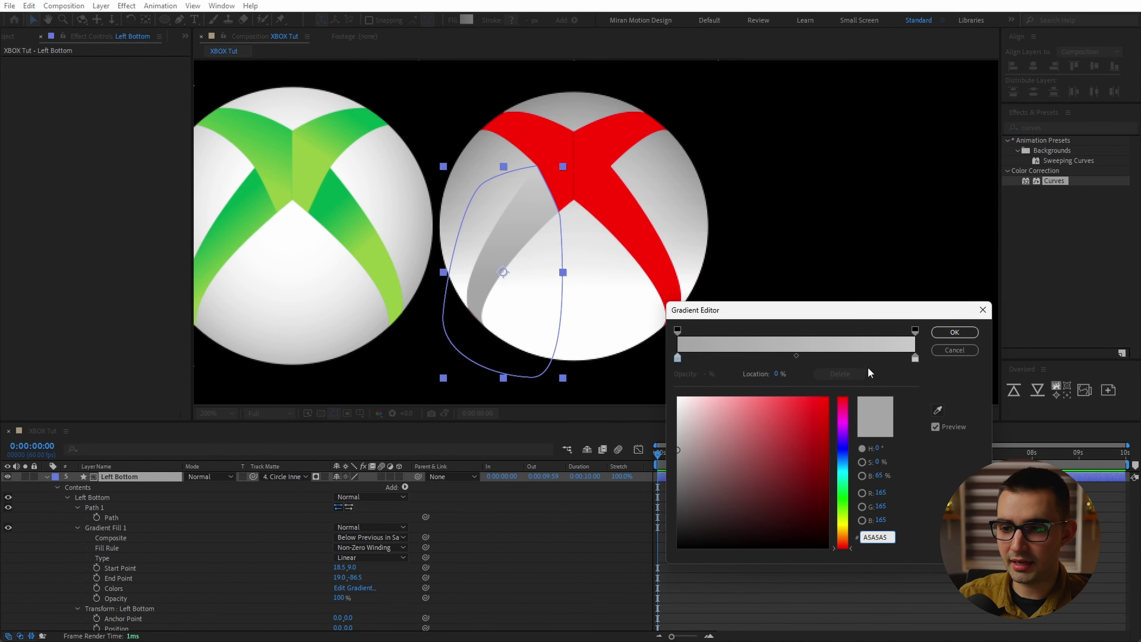
click(937, 409)
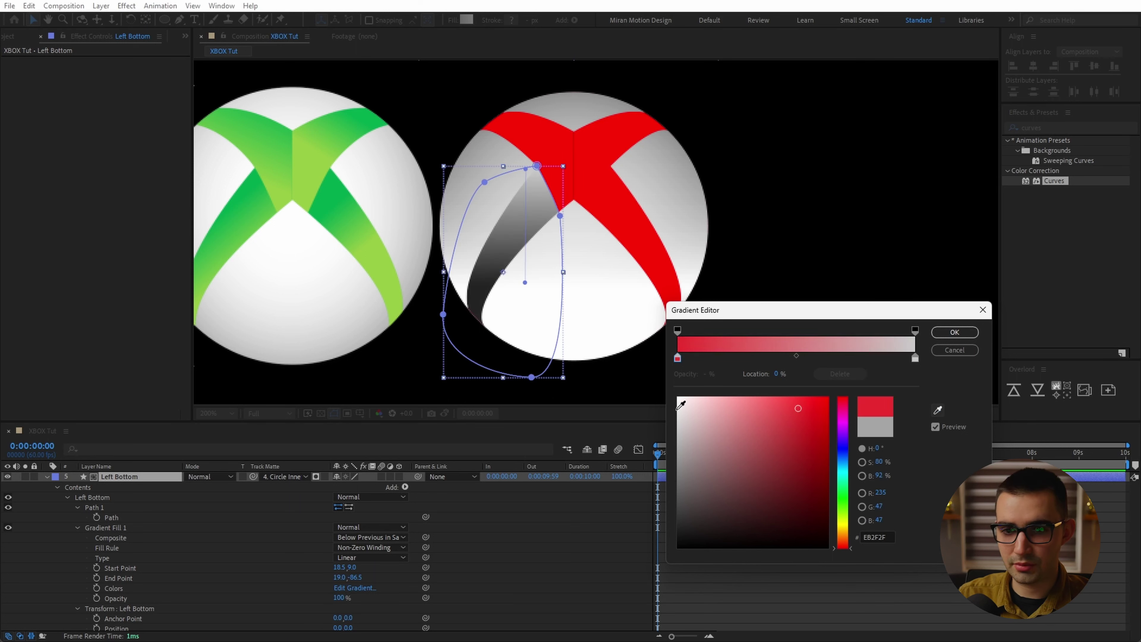
click(273, 183)
click(915, 358)
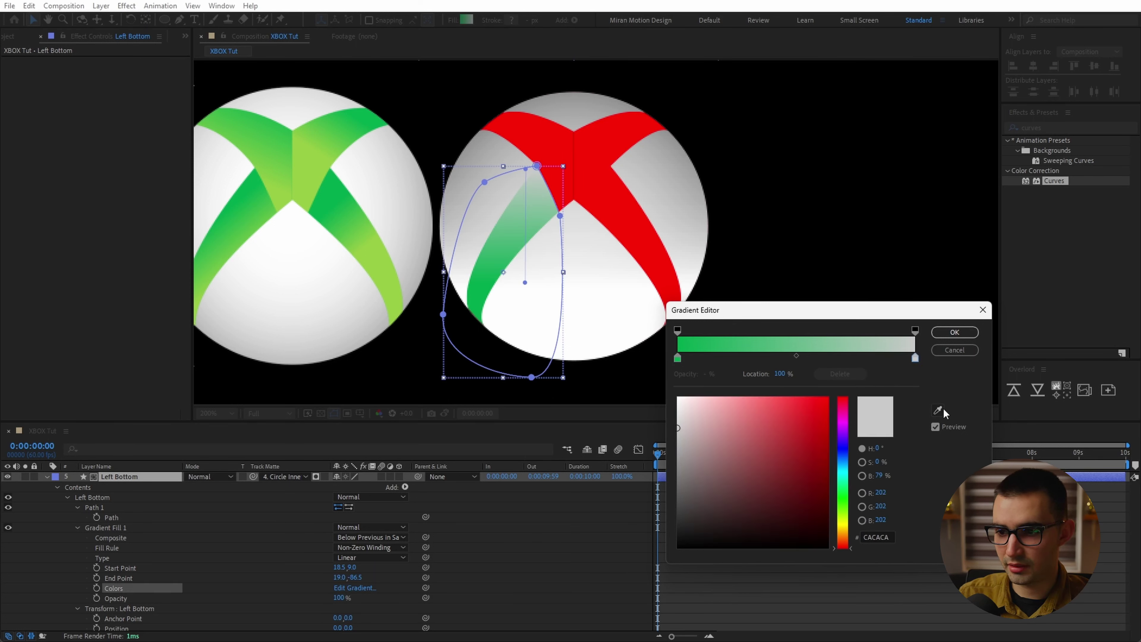
click(938, 410)
click(338, 331)
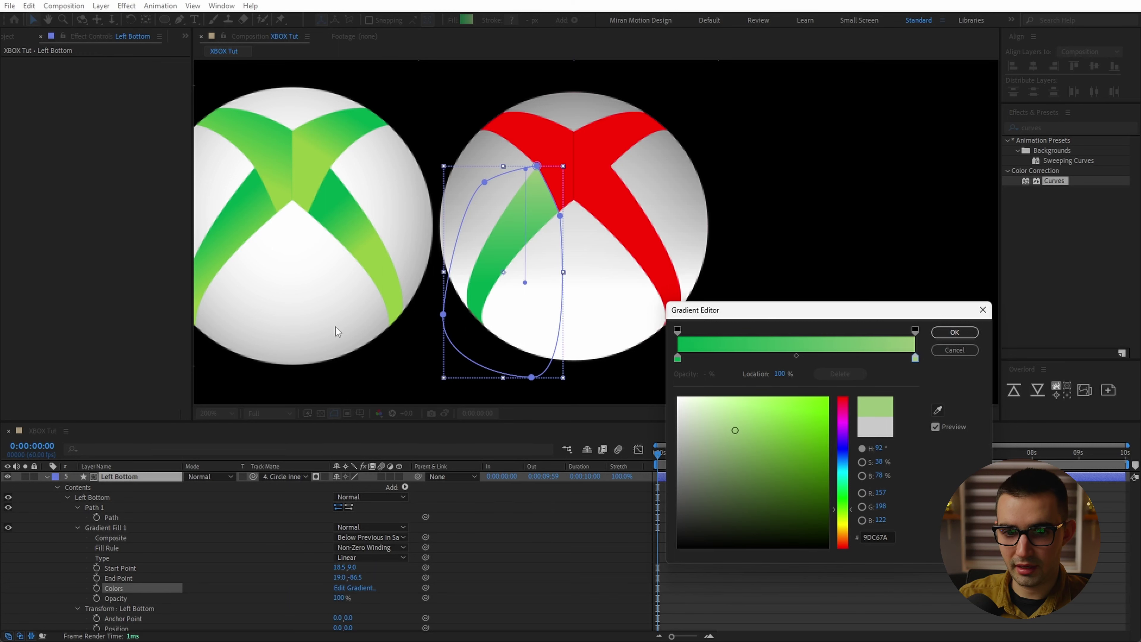
click(952, 331)
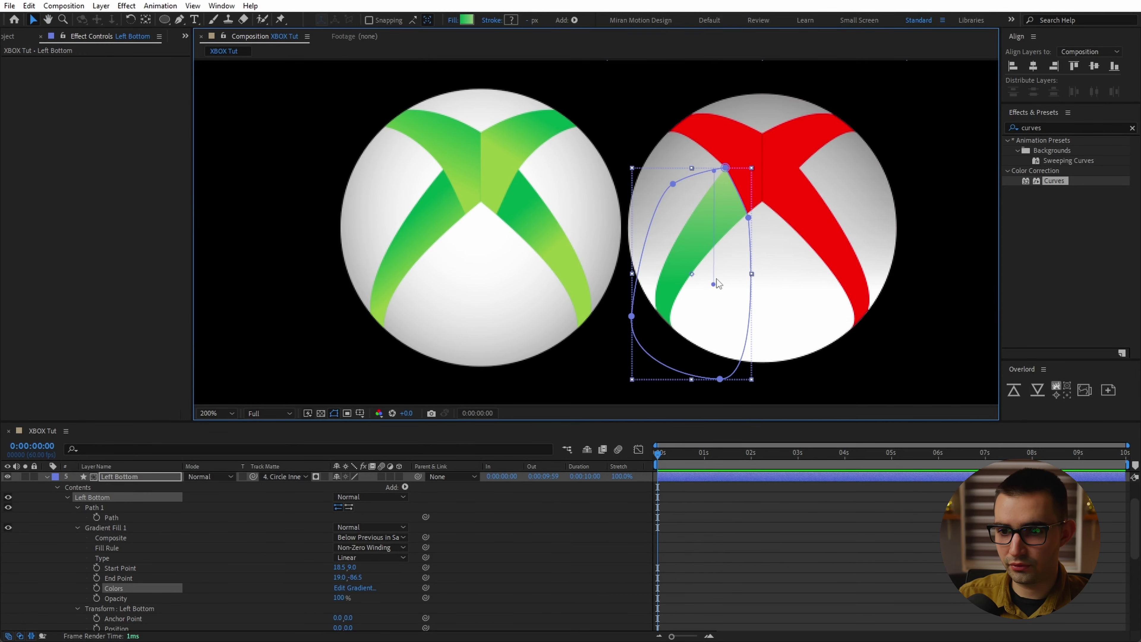
- Reposition Left Bottom's gradient from a start point of about (13, -109.5) down to an end point of about (15.5, 17)
drag(711, 273, 688, 351)
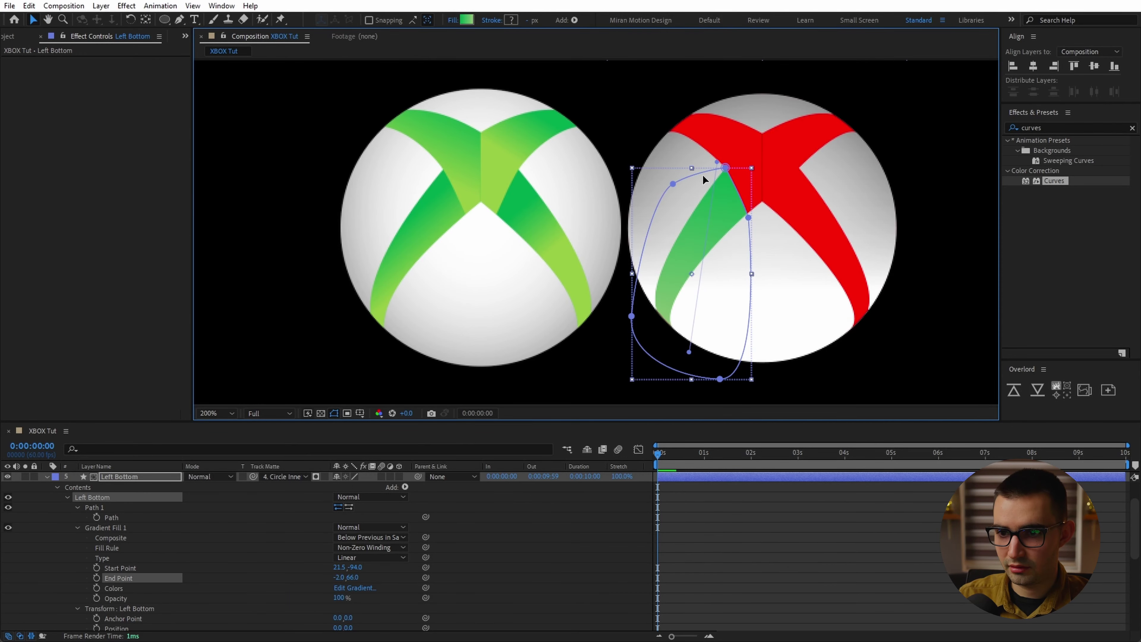
click(714, 168)
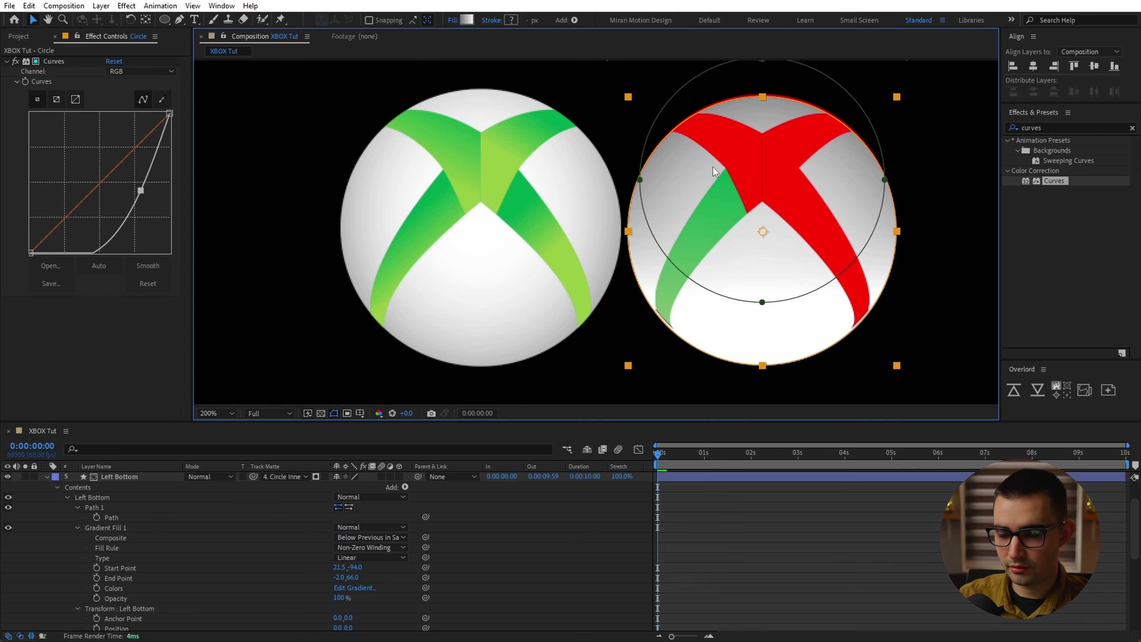
click(131, 480)
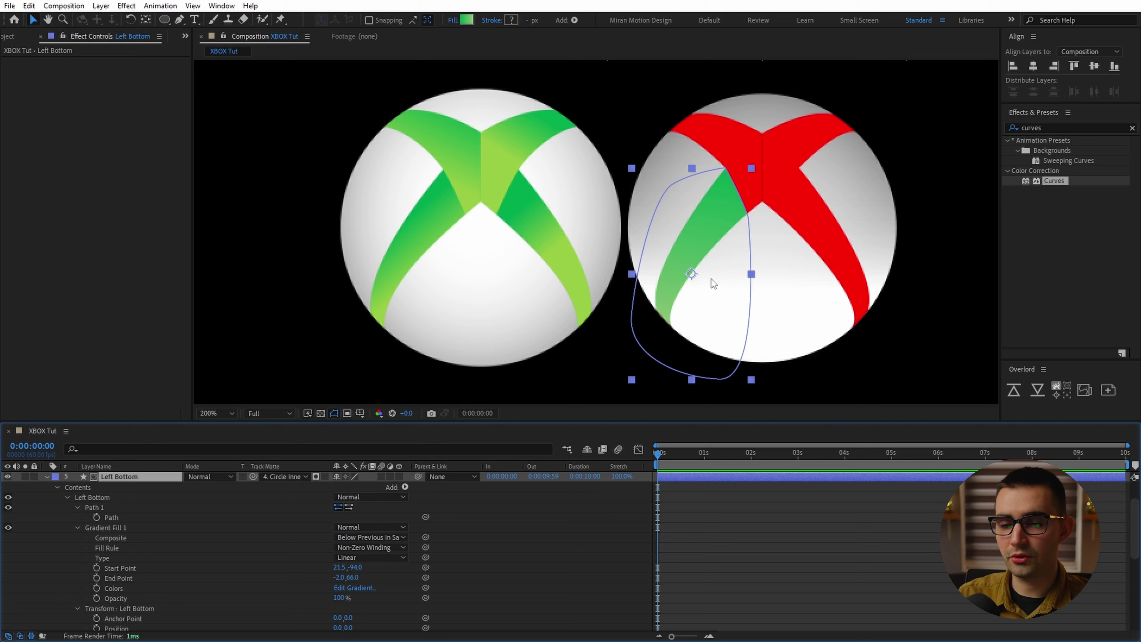
click(109, 528)
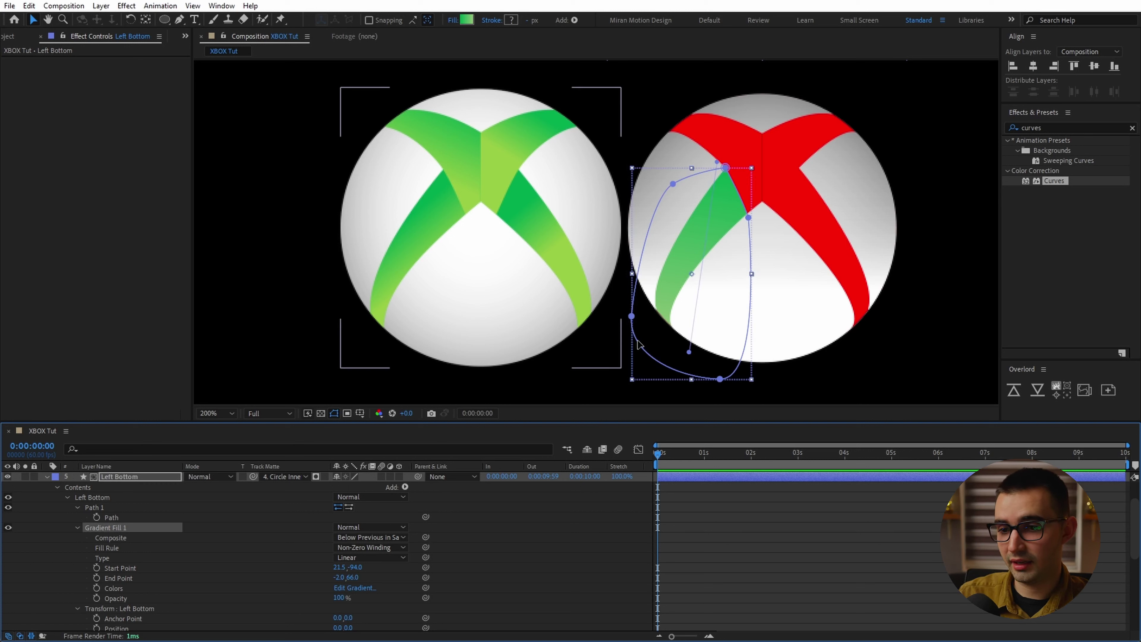
click(690, 354)
drag(690, 355, 709, 293)
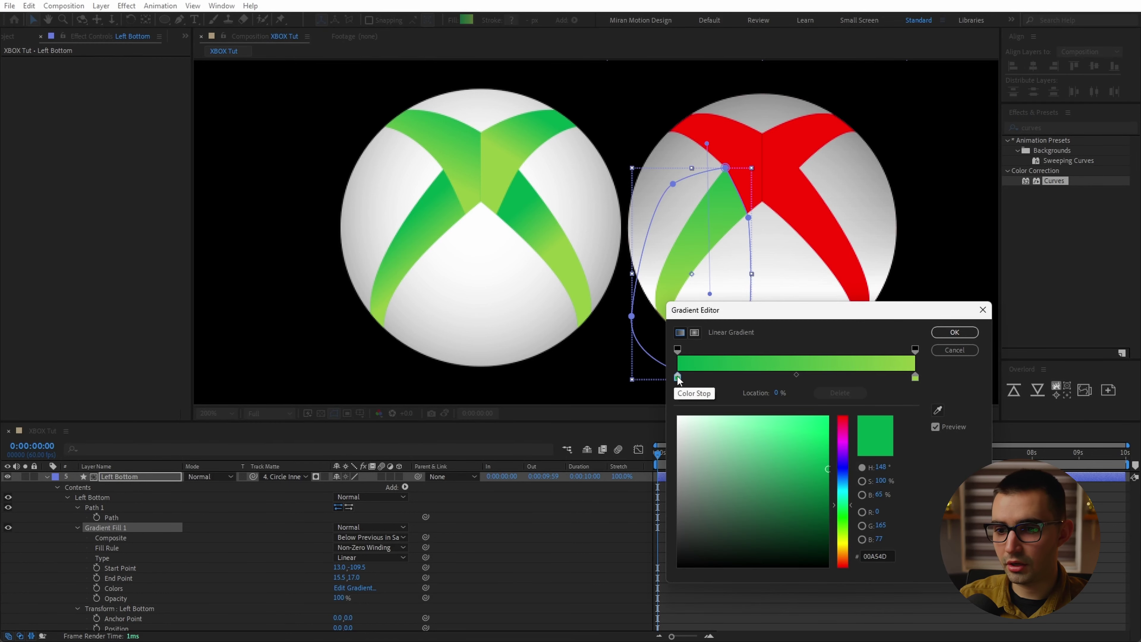
- Move both colour stops of the Left Bottom gradient inward to tighten the green transition, and collapse the layer
drag(679, 377, 743, 377)
drag(914, 376, 825, 377)
drag(704, 259, 519, 260)
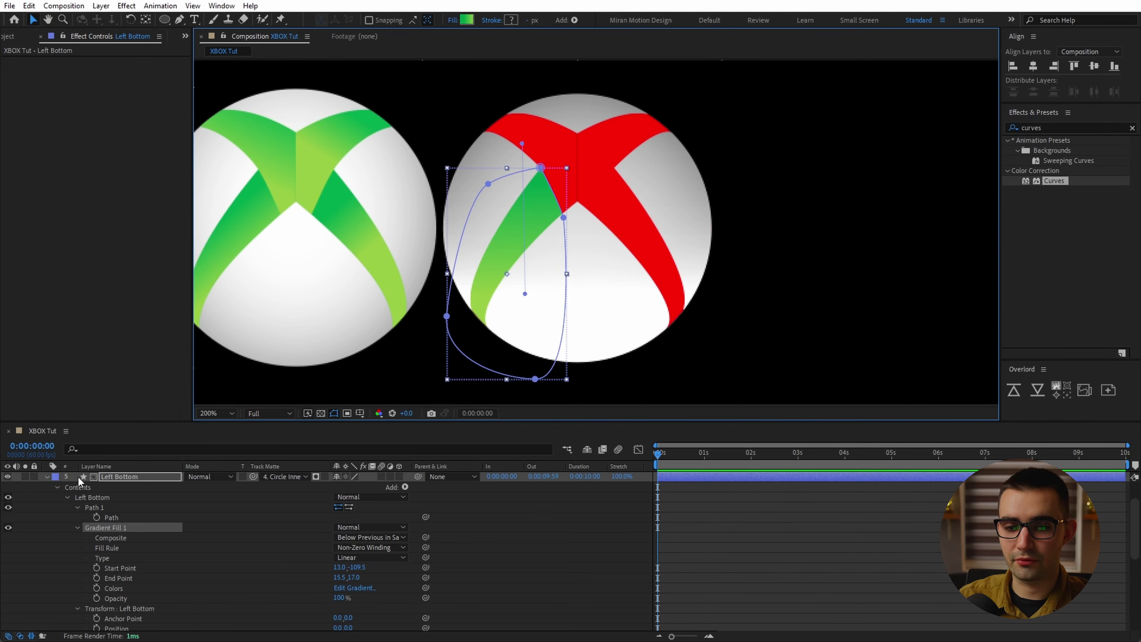
click(47, 476)
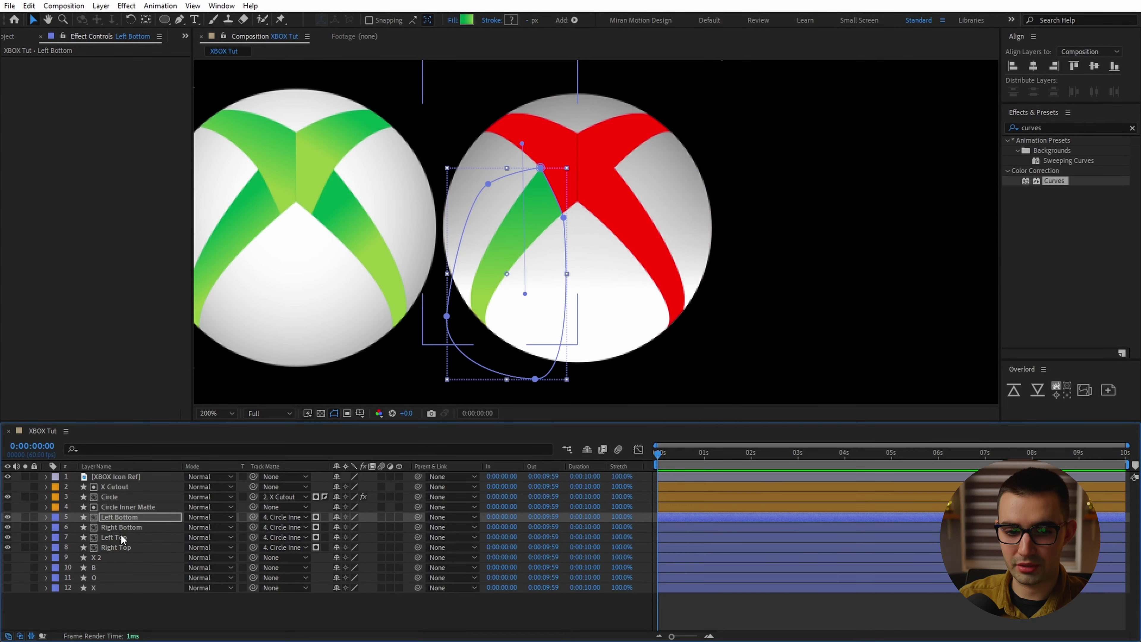
- Give the Right Bottom segment the same linear gradient fill, running diagonally from about (-37, -104.5) to about (24, 44)
click(123, 527)
alt+click(467, 20)
drag(767, 274, 714, 332)
drag(646, 273, 640, 158)
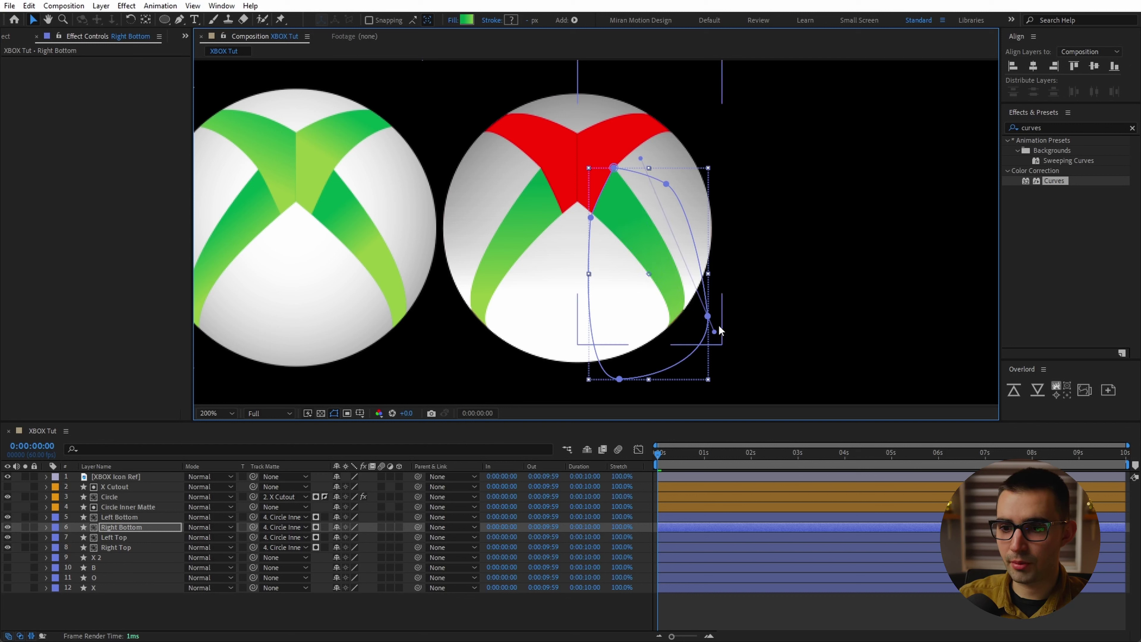
drag(712, 332, 645, 314)
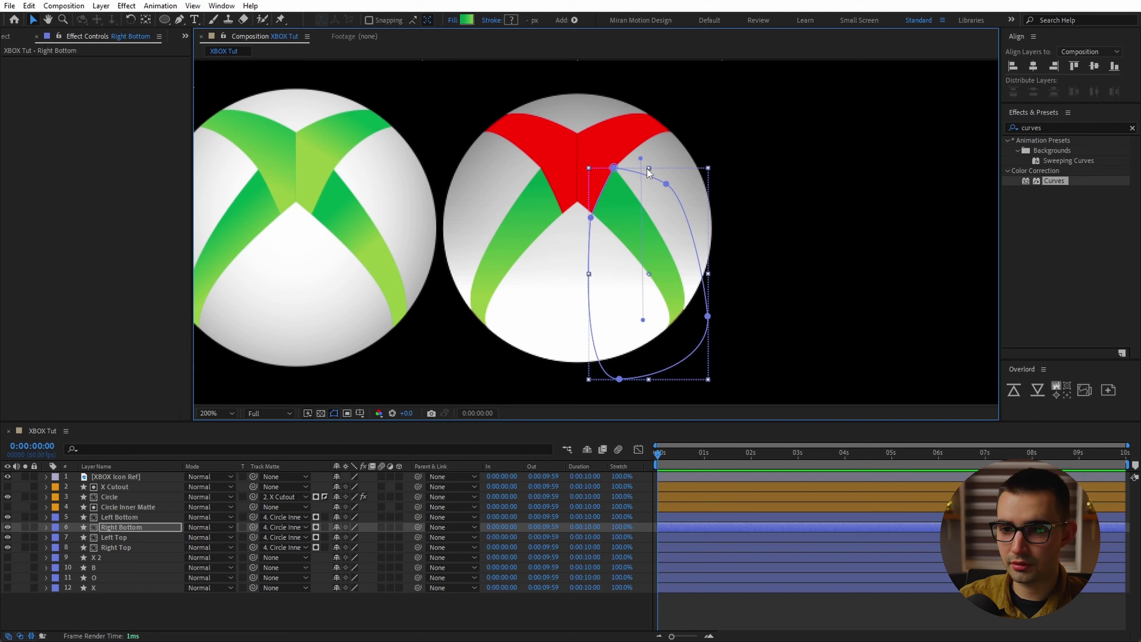
drag(640, 158, 626, 147)
drag(645, 319, 682, 323)
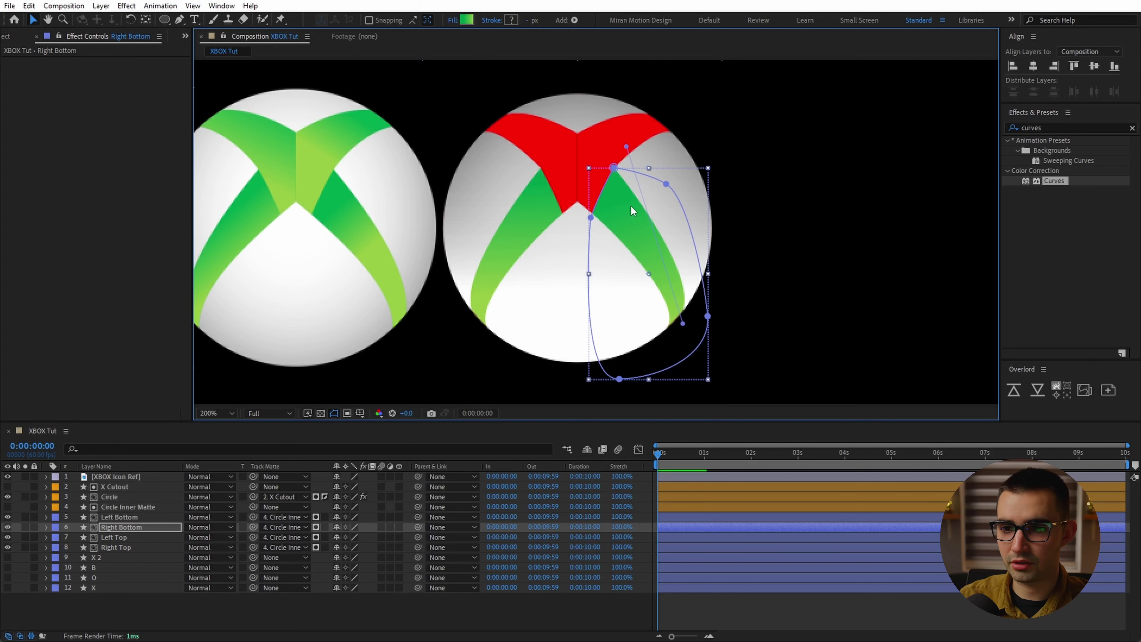
drag(628, 146, 604, 150)
drag(683, 323, 678, 327)
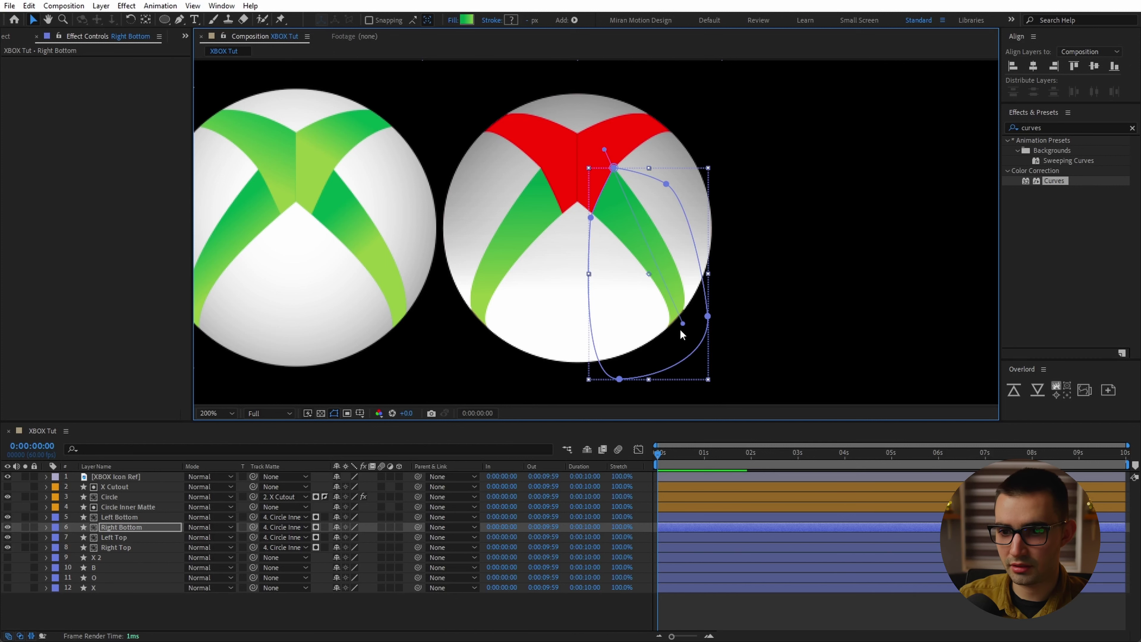
- Set the dark green stop of the Right Bottom gradient to about 33% and move the light green stop inward
drag(746, 358, 677, 358)
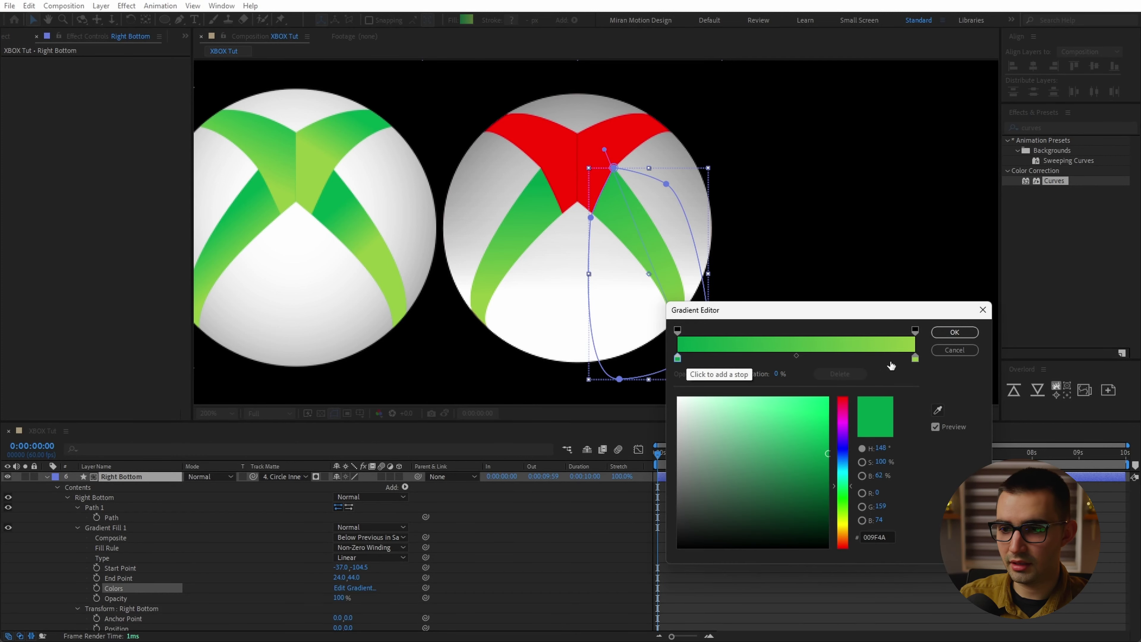
drag(915, 359, 838, 358)
drag(677, 358, 741, 360)
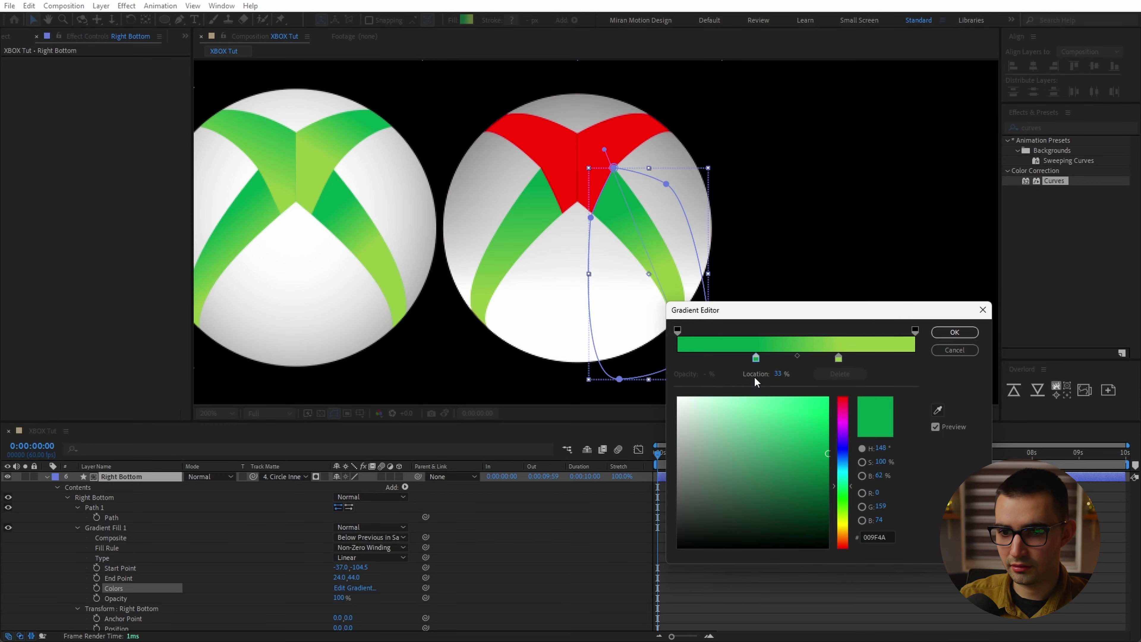
click(953, 333)
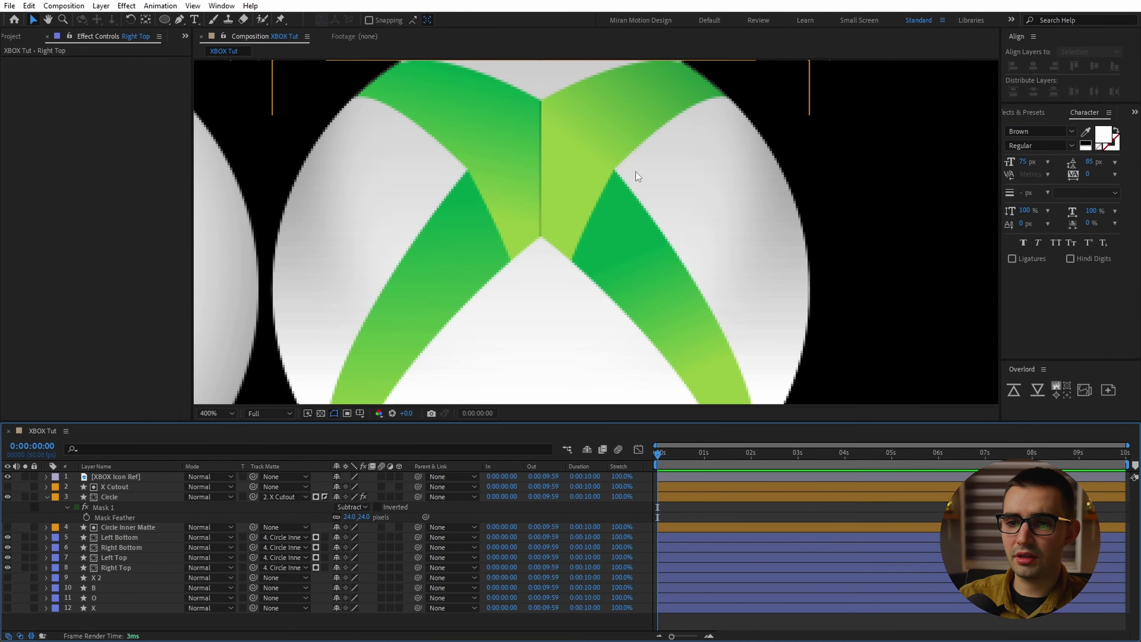
- Close the seam between the upper X segments by nudging Left Top slightly right and Right Top slightly left
scroll(635, 171, down, 2)
scroll(636, 191, up, 2)
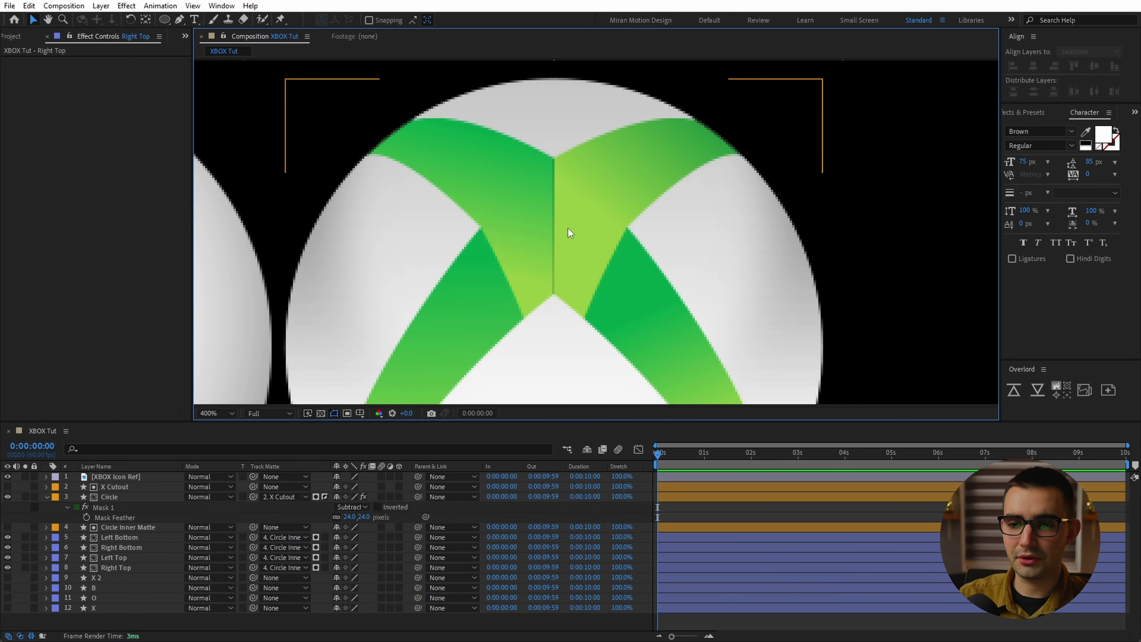
click(113, 557)
shift+click(118, 567)
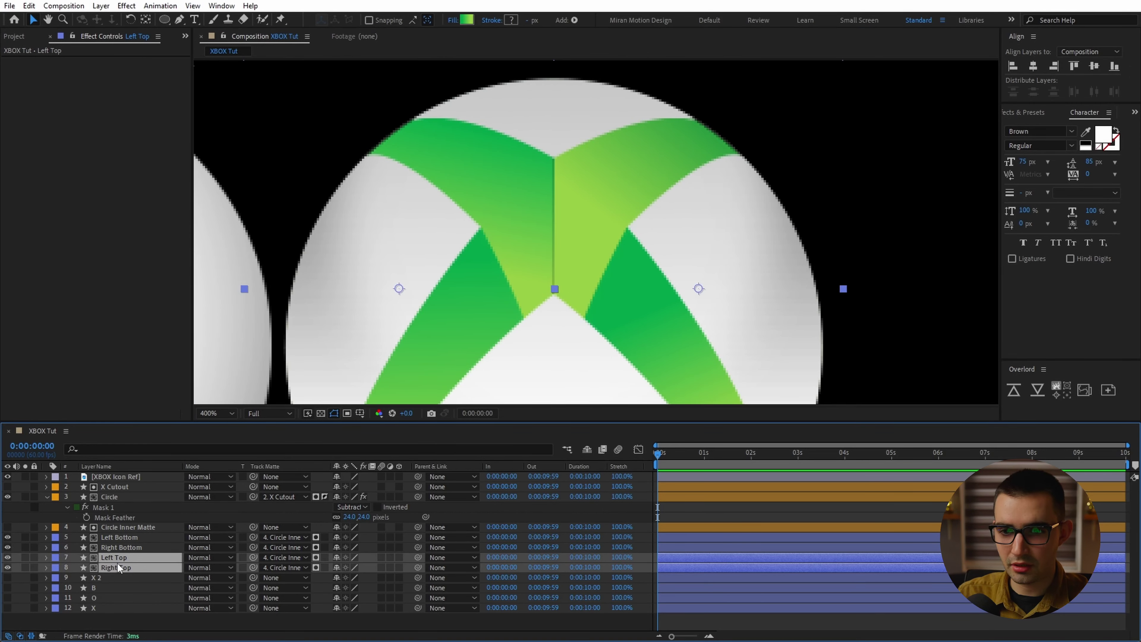
click(141, 547)
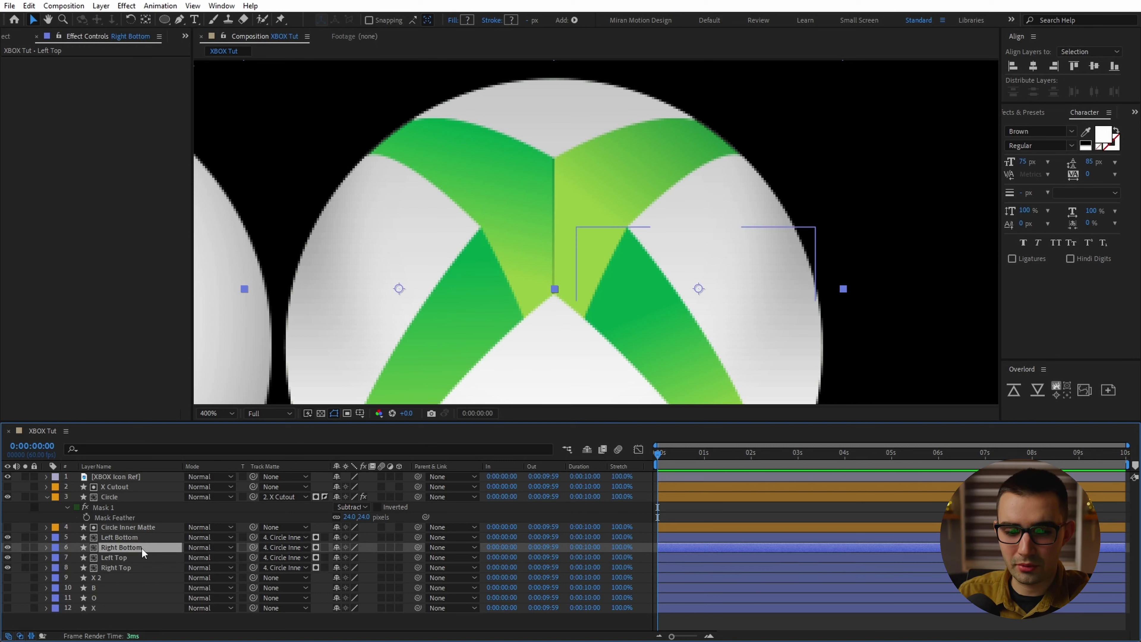
click(141, 557)
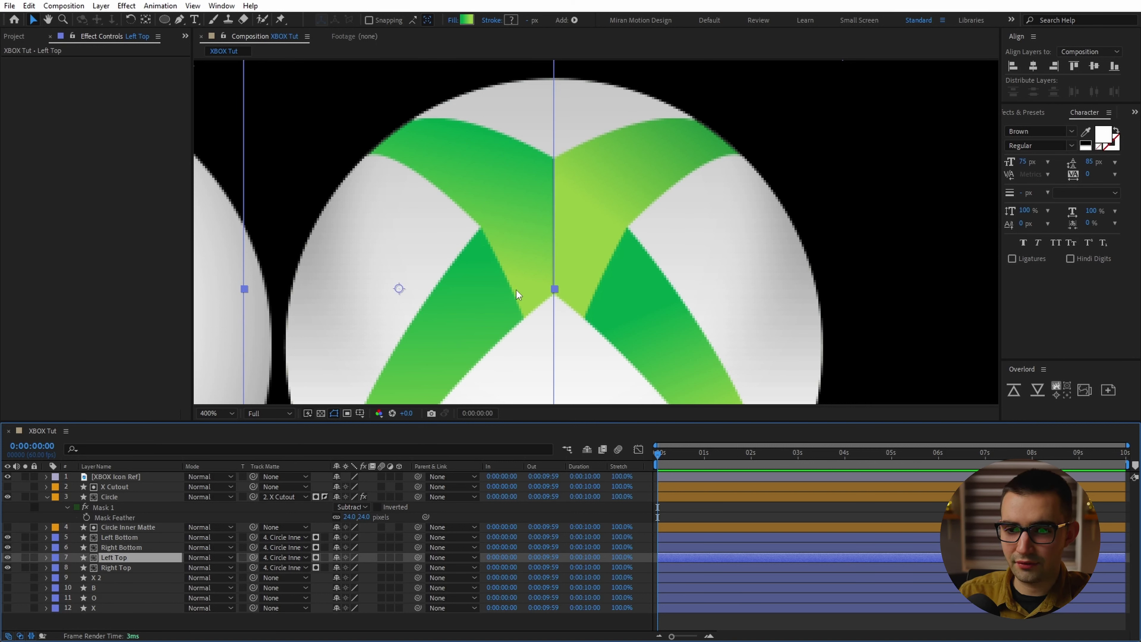
key(Right)
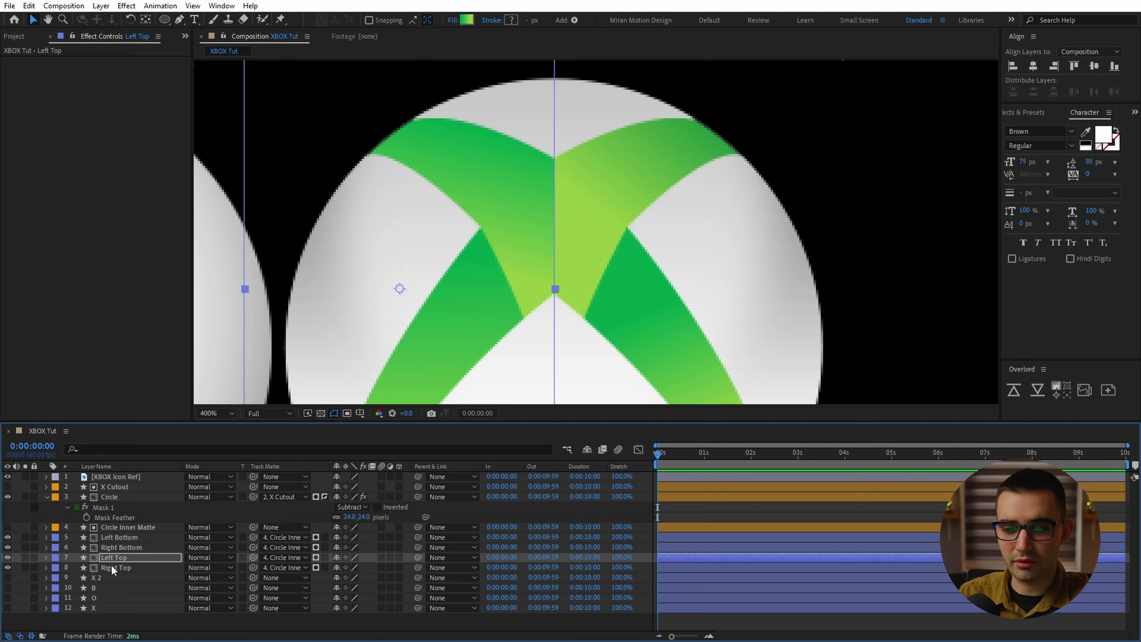
click(663, 313)
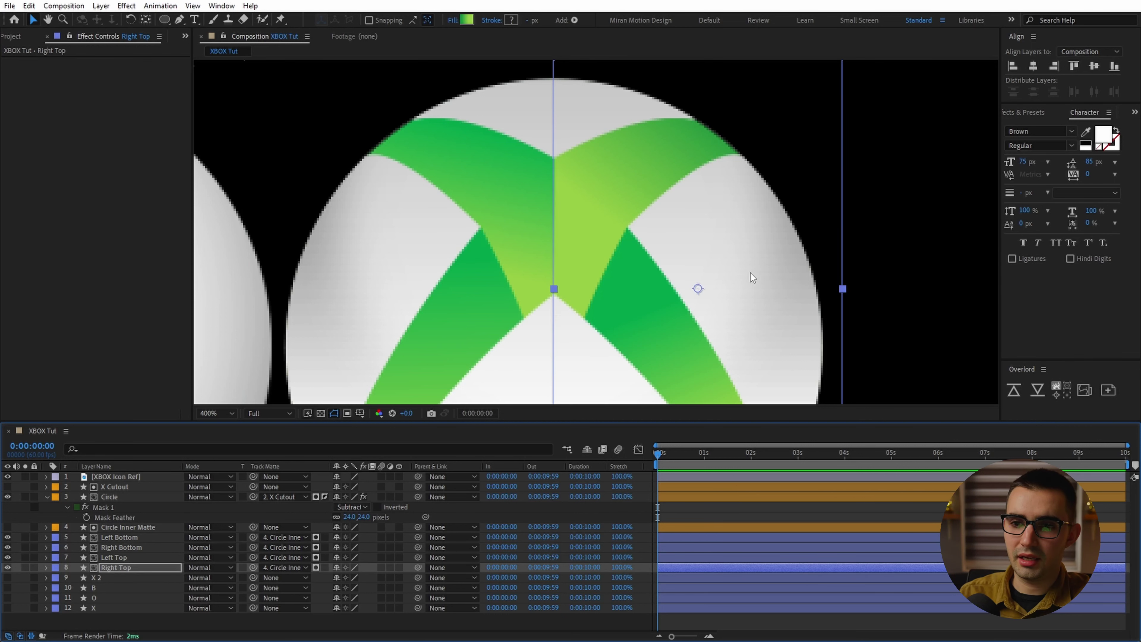
click(672, 508)
key(slash)
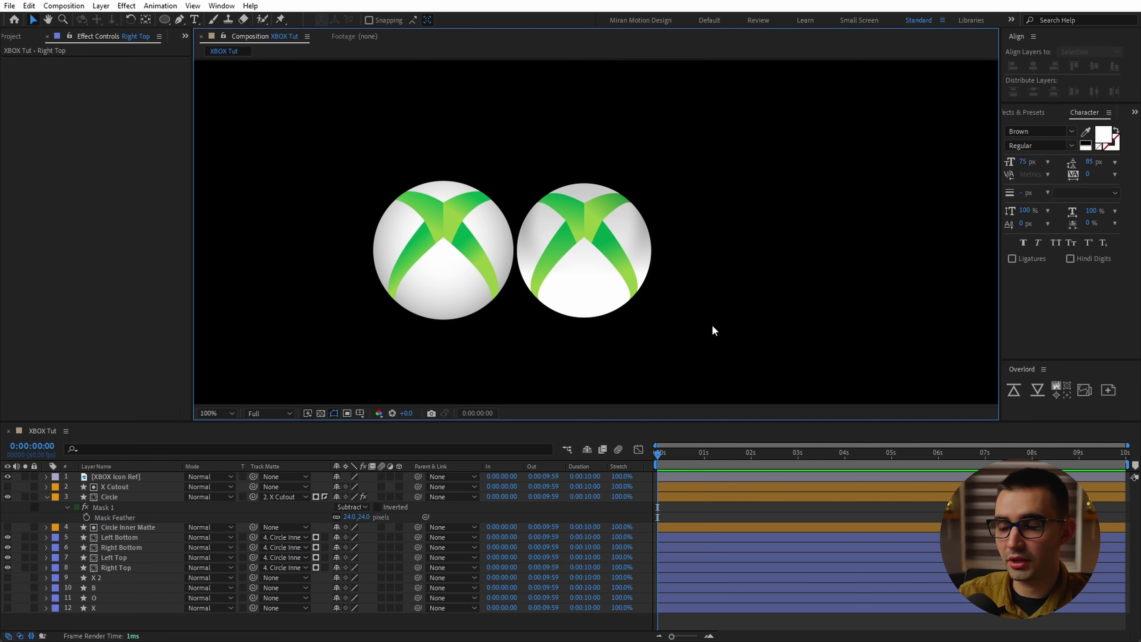
- Create two visible duplicates of the X Cutout layer above the original
scroll(615, 220, up, 1)
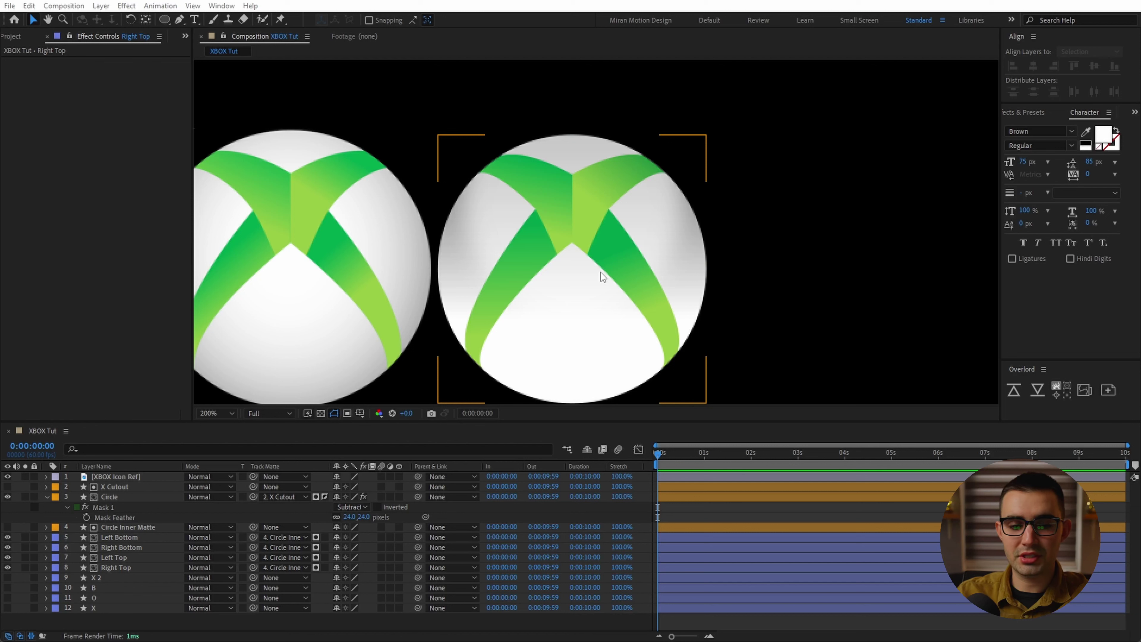
click(46, 496)
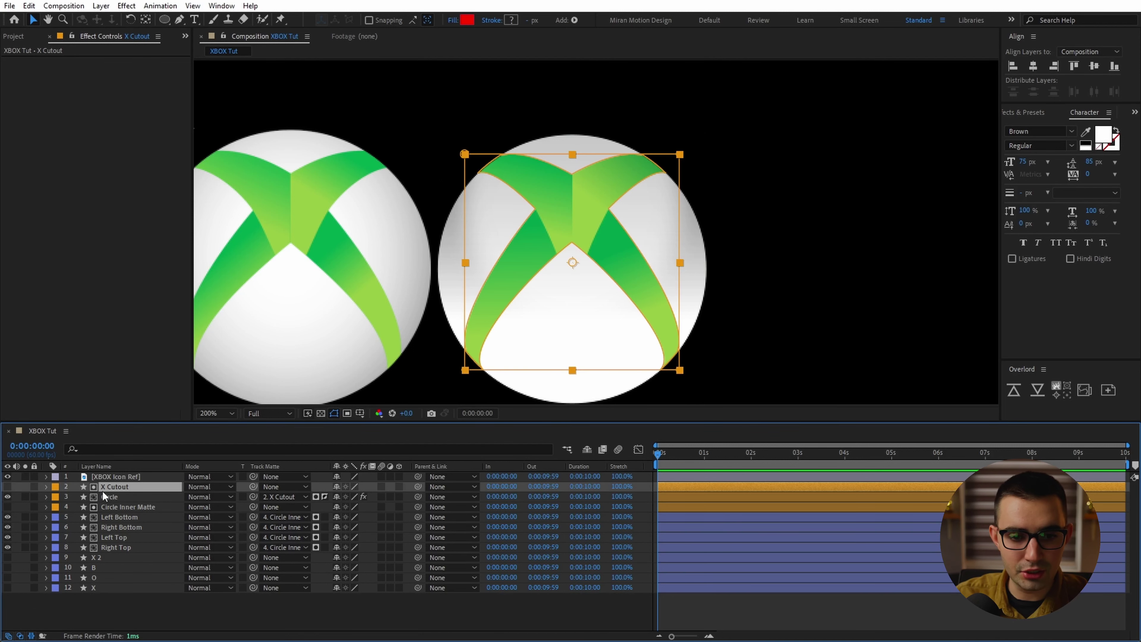
key(ctrl+d)
click(9, 488)
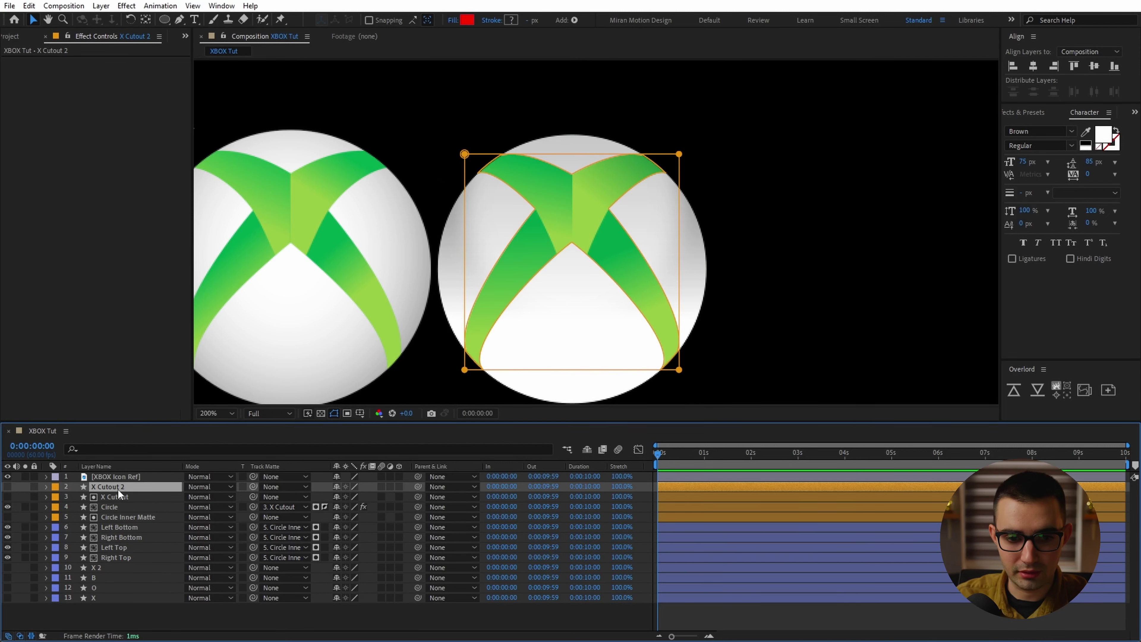
click(7, 486)
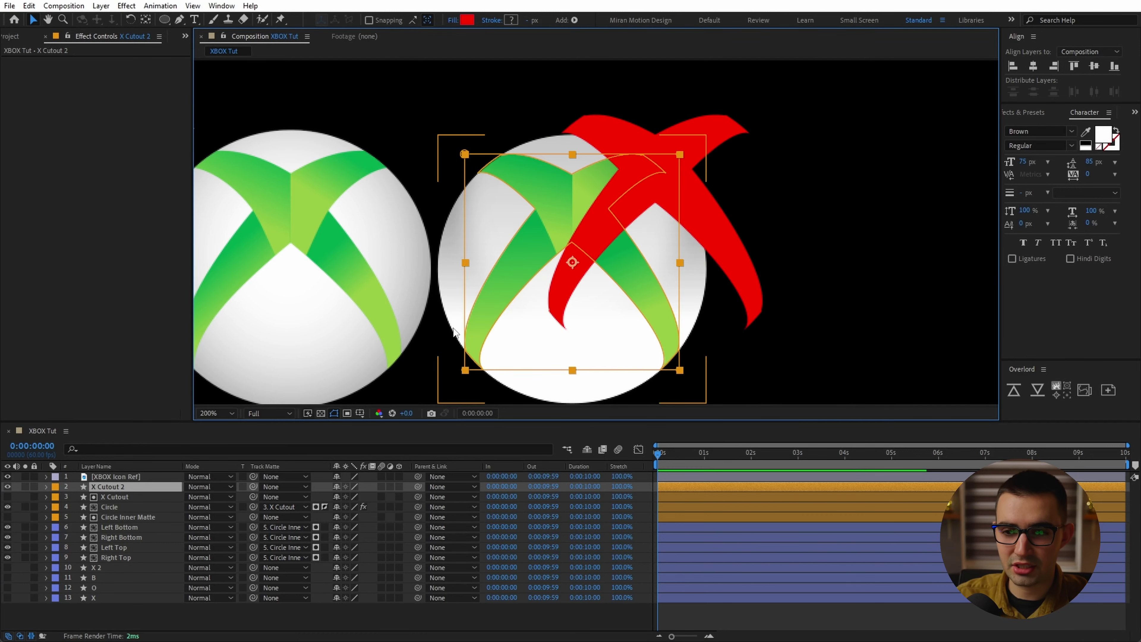
click(148, 486)
key(ctrl+d)
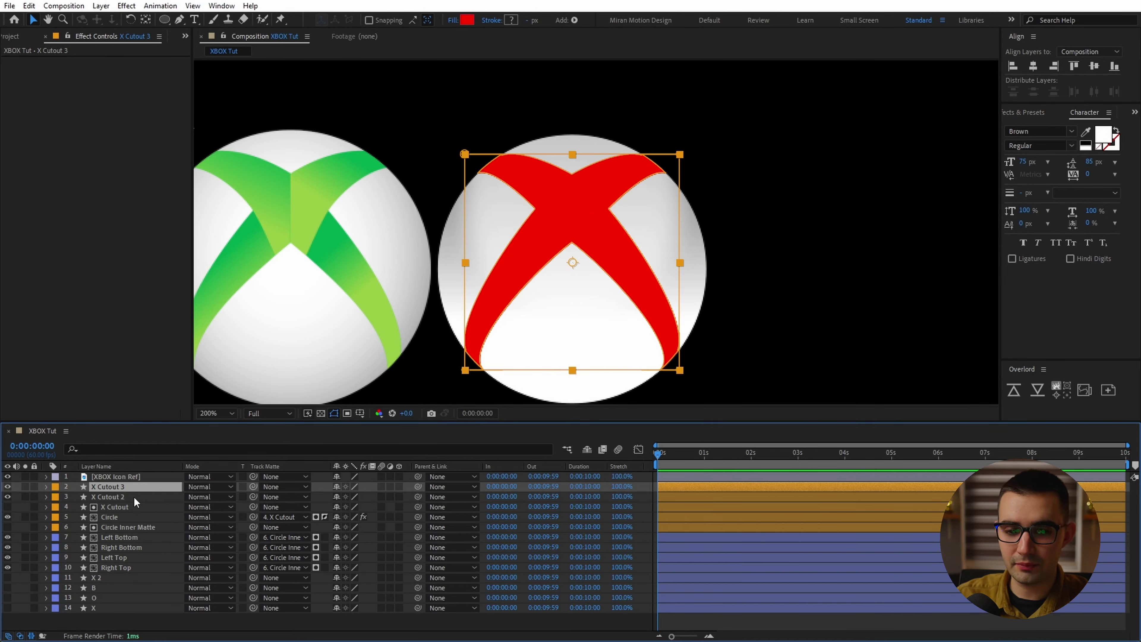
- Rename the X Cutout 2 layer as X Cutout Inner Shadow
click(135, 496)
key(Return)
key(Right)
key(BackSpace)
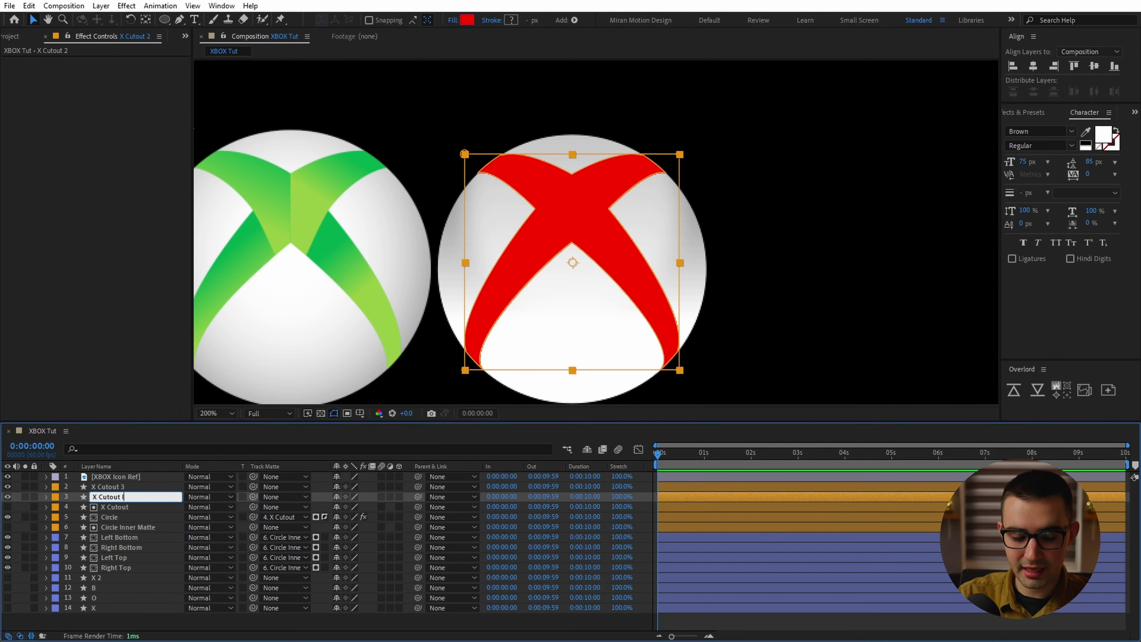
text(Inner Shadow)
key(Return)
- Rename the X Cutout 3 layer as X Cutout Inner Shadow Matte and widen the layer name column to fit
click(134, 486)
key(Return)
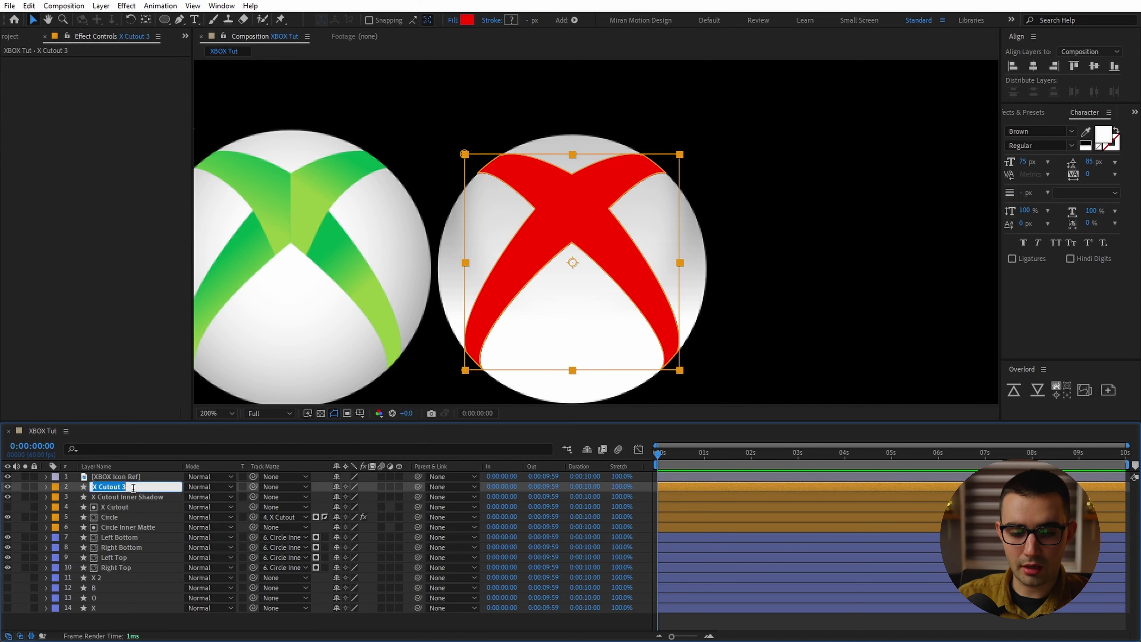
key(Right)
key(BackSpace)
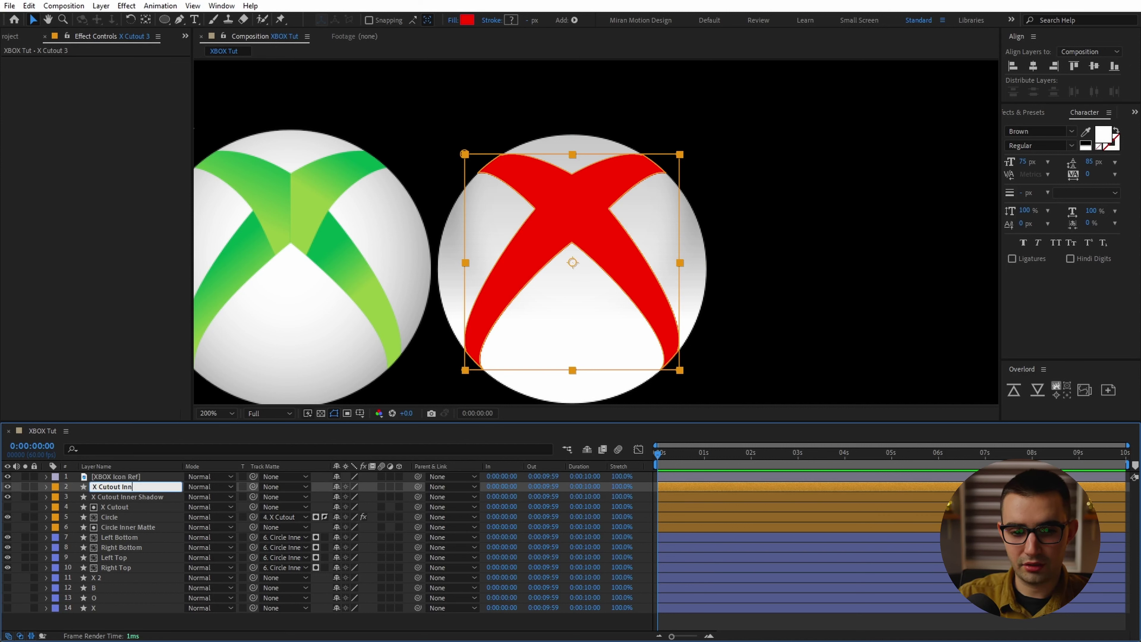
text(Inner Shadow Matte)
key(Return)
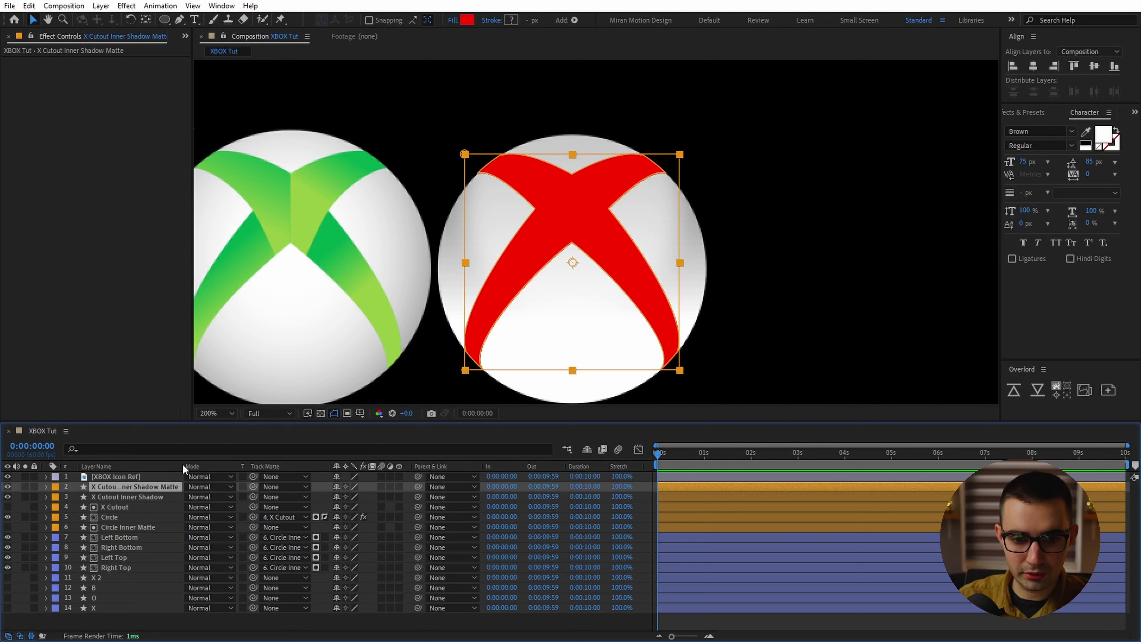
drag(182, 465, 229, 465)
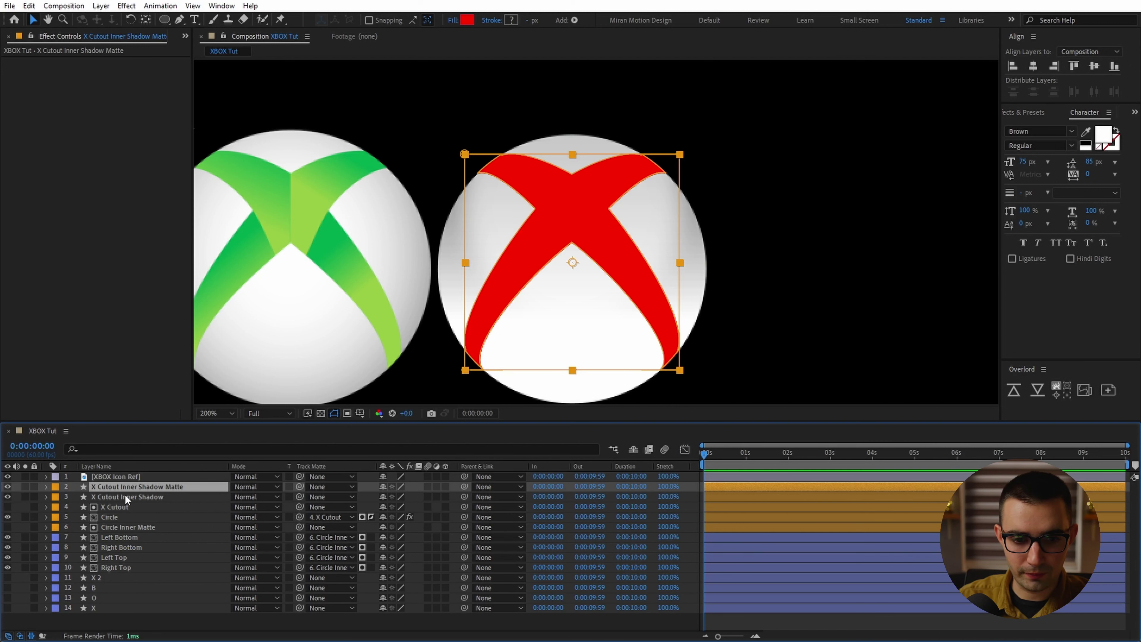
- Give the two X Cutout Inner Shadow layers a green label colour
shift+click(126, 497)
click(56, 496)
click(92, 383)
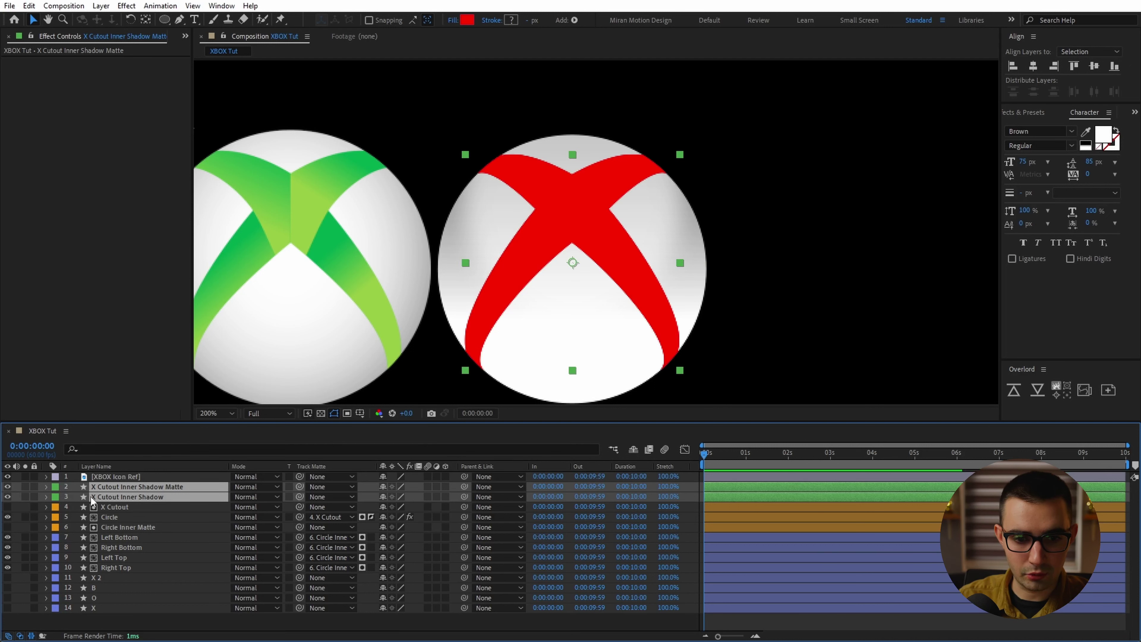
- Make X Cutout Inner Shadow Matte the inverted track matte of X Cutout Inner Shadow and solo the shadow layer
click(130, 497)
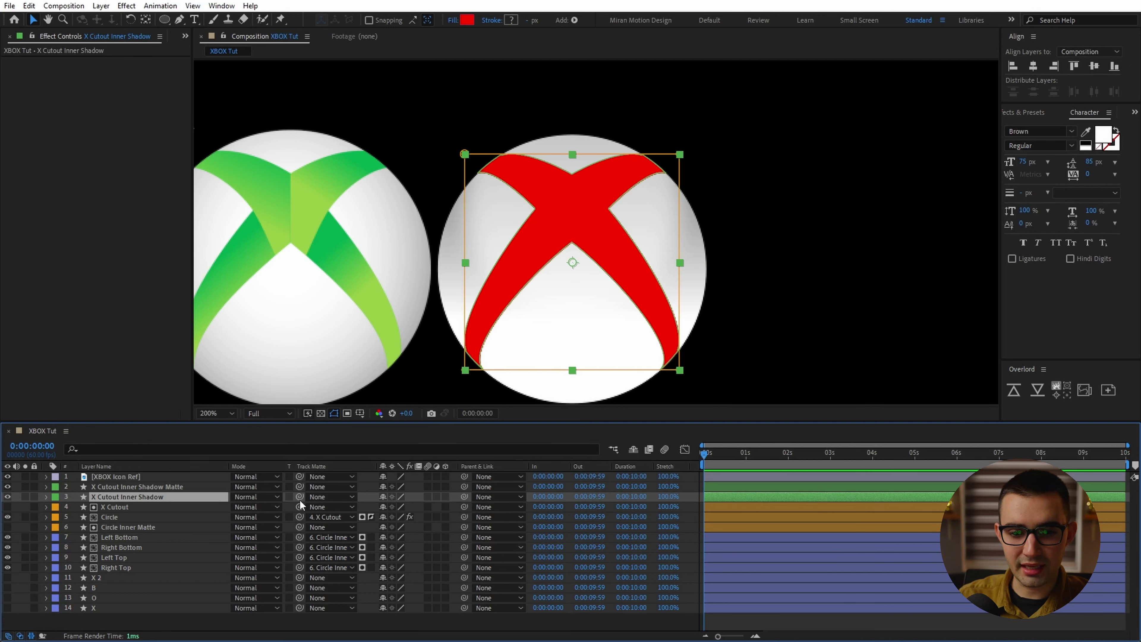
drag(300, 496, 139, 486)
click(370, 497)
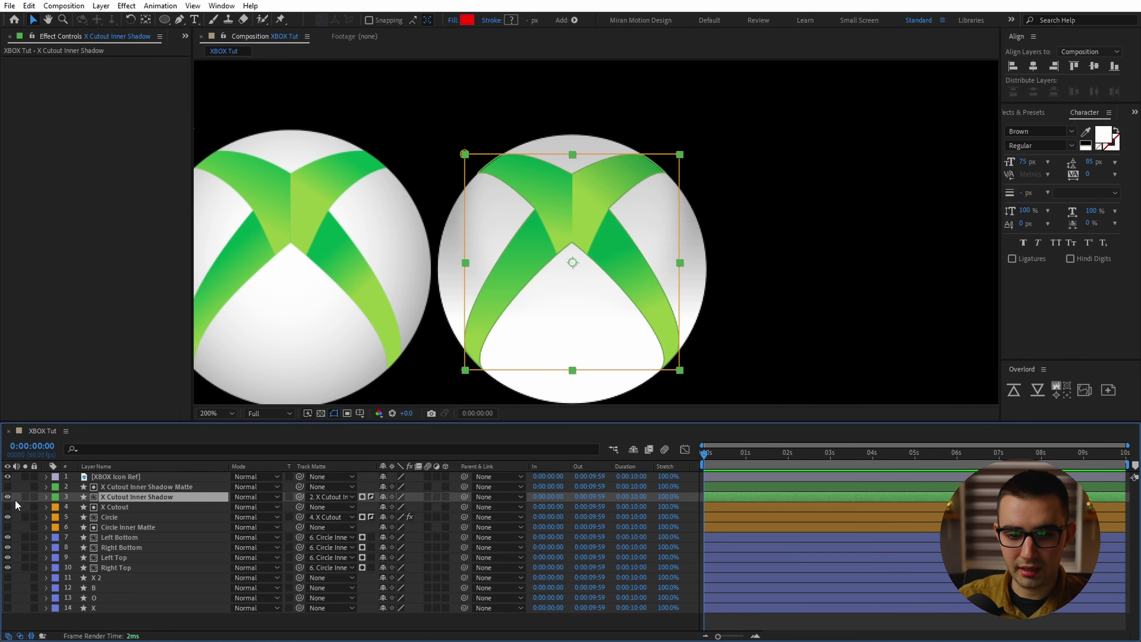
click(25, 496)
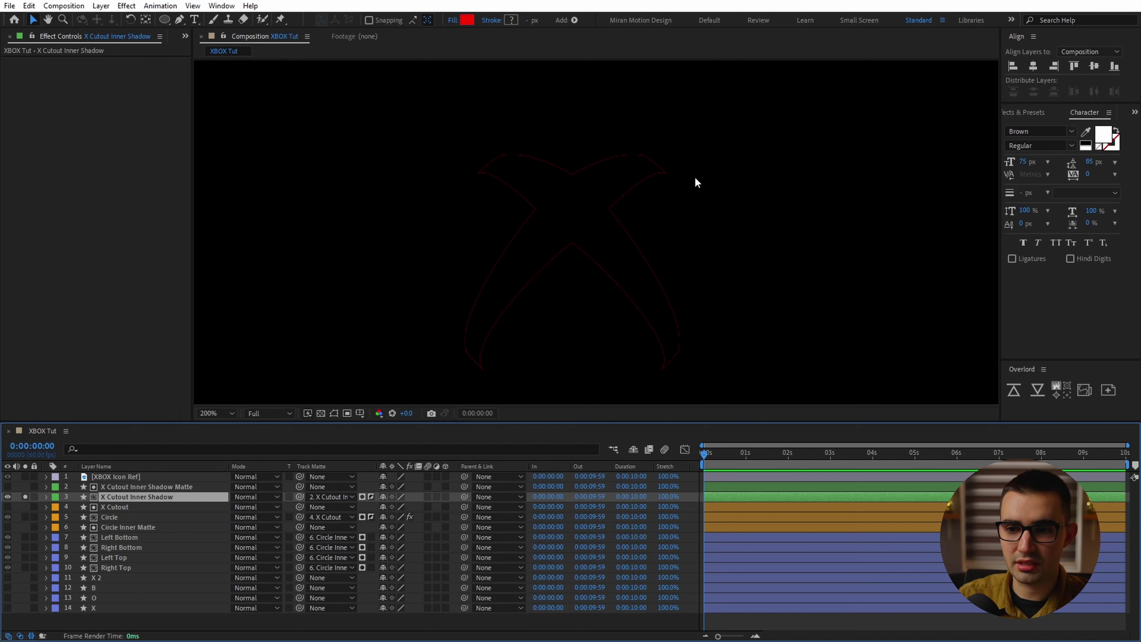
- Apply Fast Box Blur to X Cutout Inner Shadow Matte and raise its blur radius to about 8
click(315, 487)
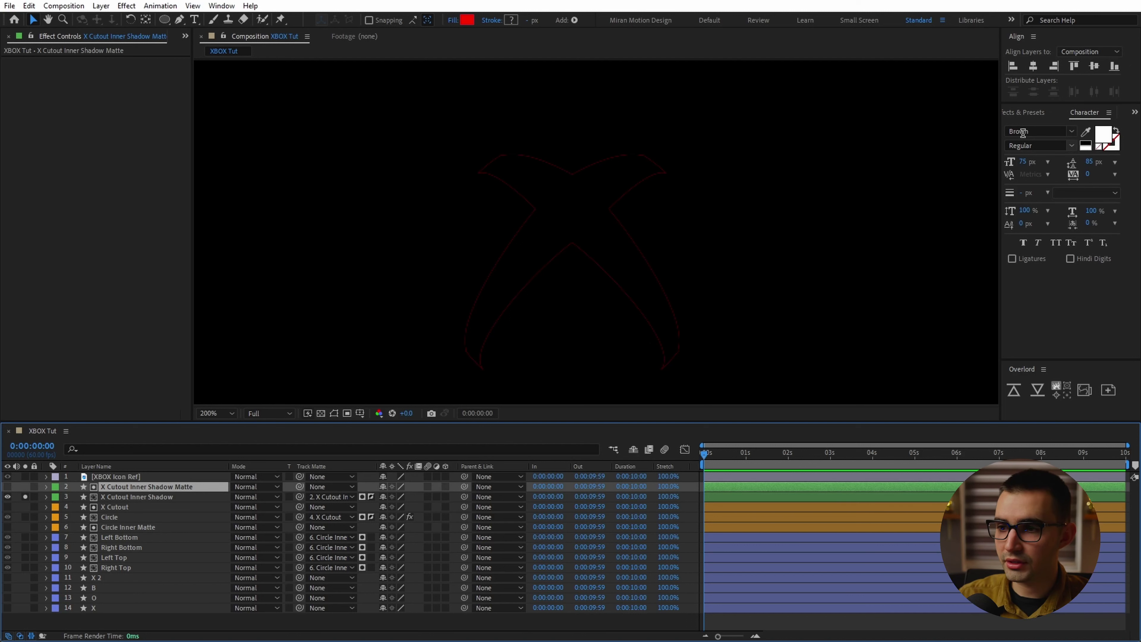
click(1031, 116)
click(1033, 128)
text(fast)
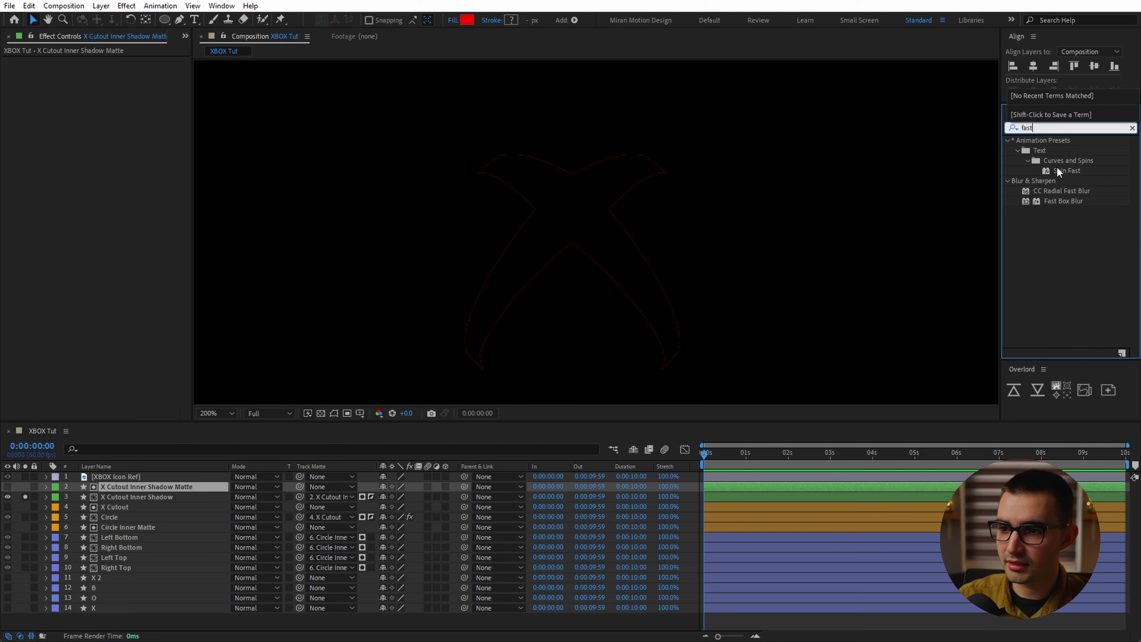
drag(1062, 200, 135, 487)
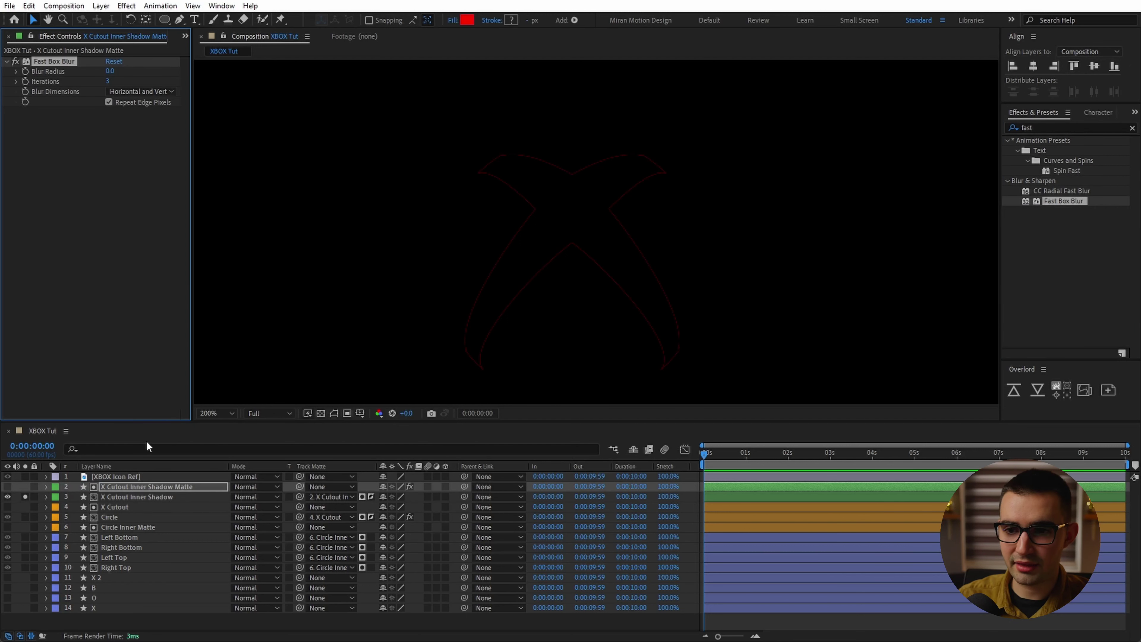
drag(110, 72, 121, 74)
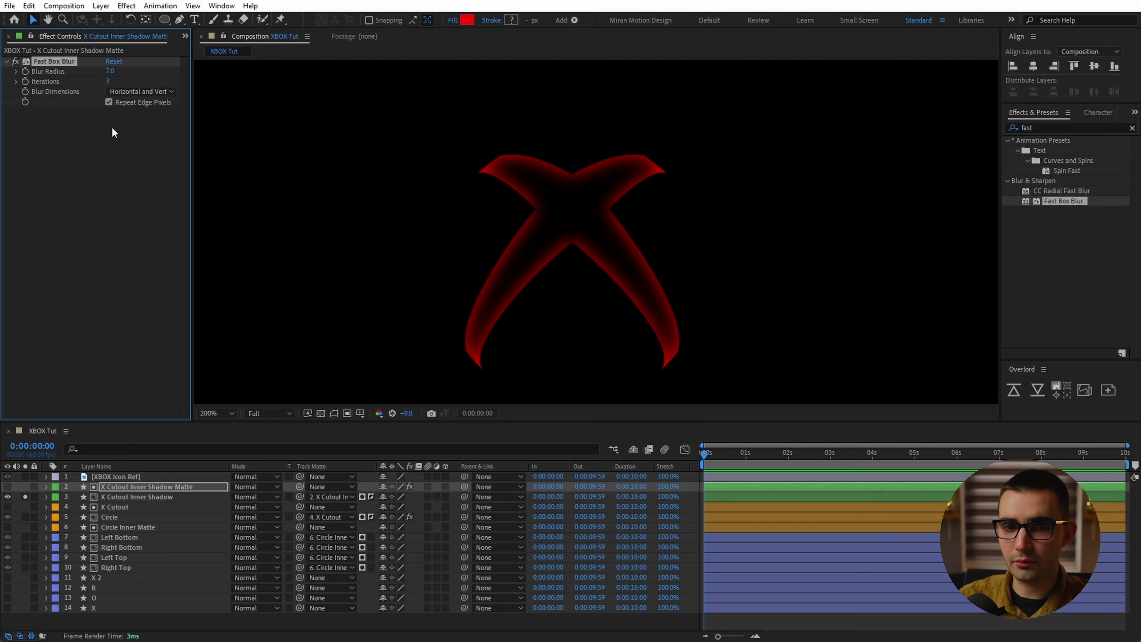
drag(109, 71, 115, 71)
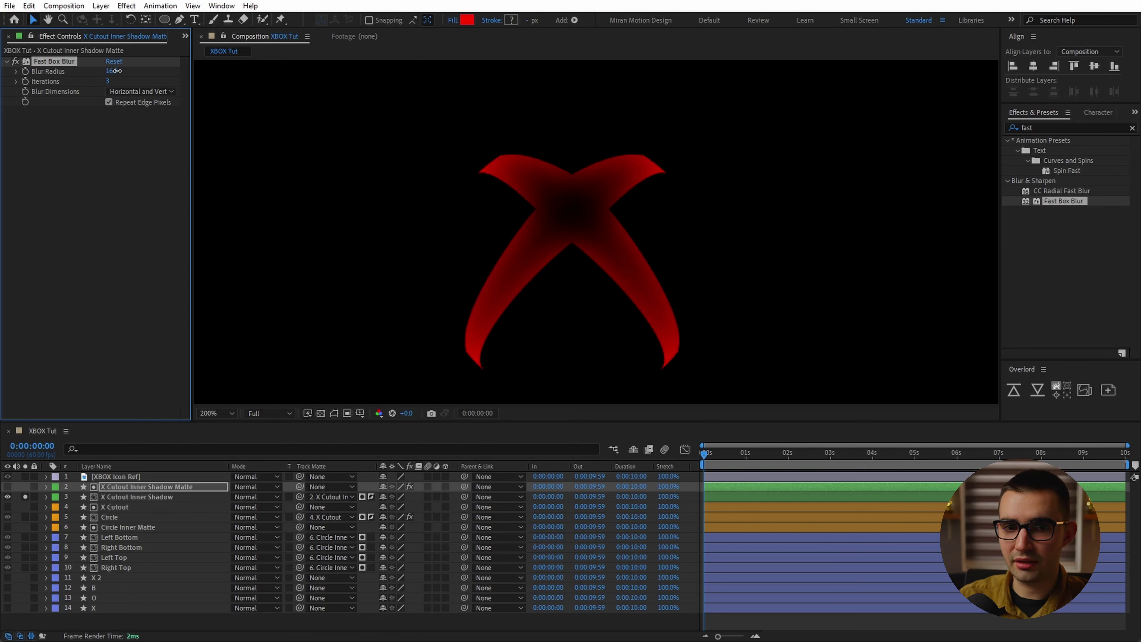
- Change the X Cutout Inner Shadow fill to black 000000, unsolo the layer and clear the effects search
click(149, 504)
click(467, 20)
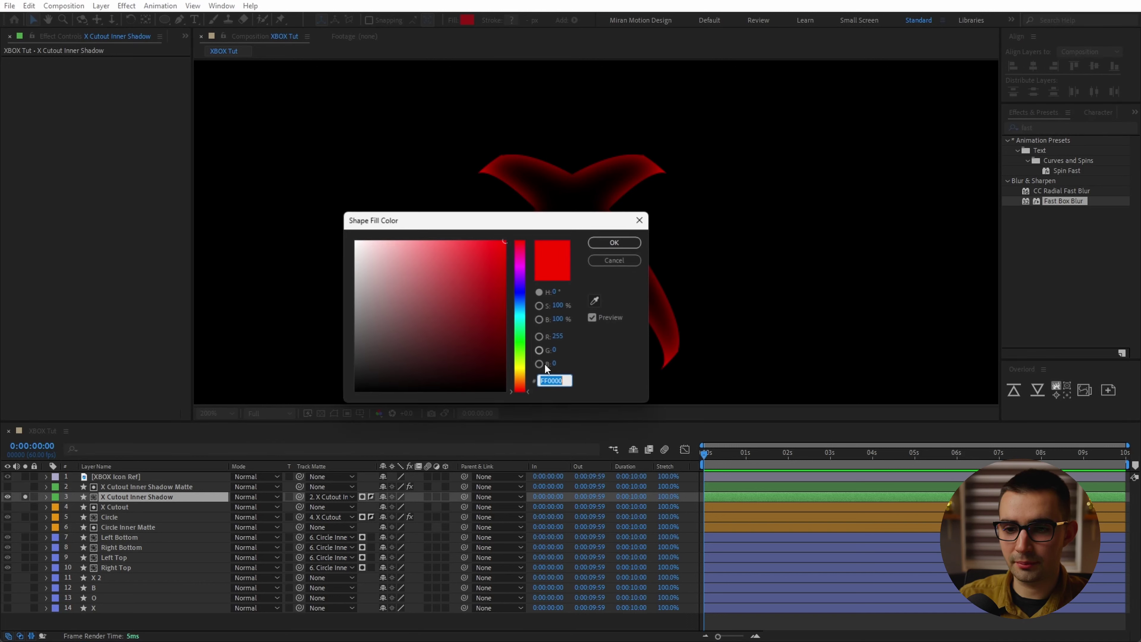
text(000000)
click(629, 245)
click(24, 496)
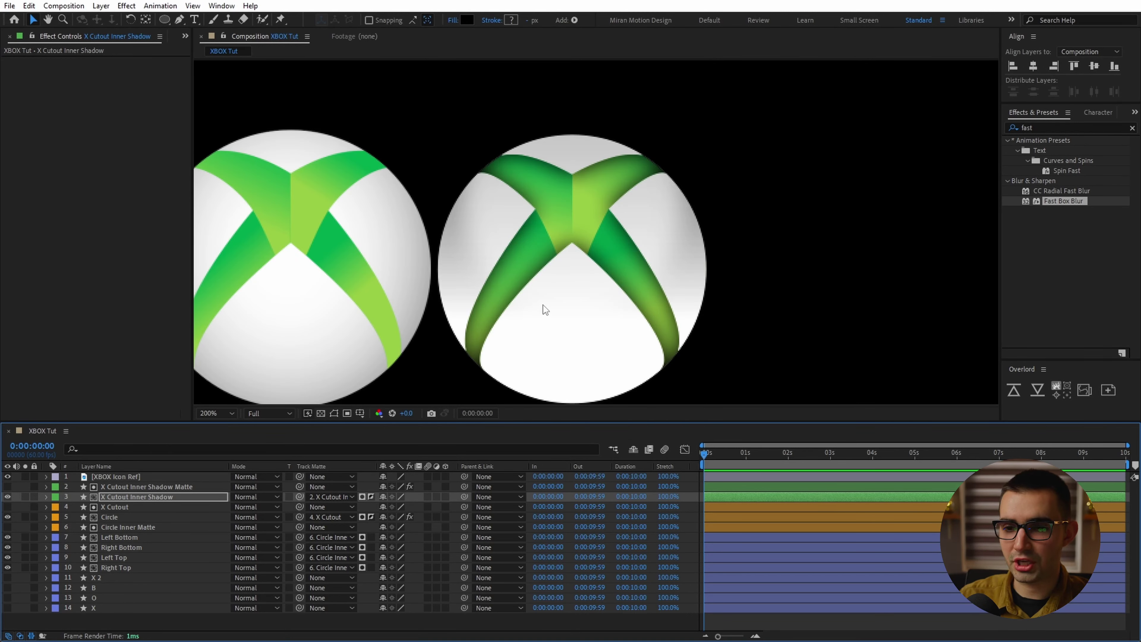
click(1131, 127)
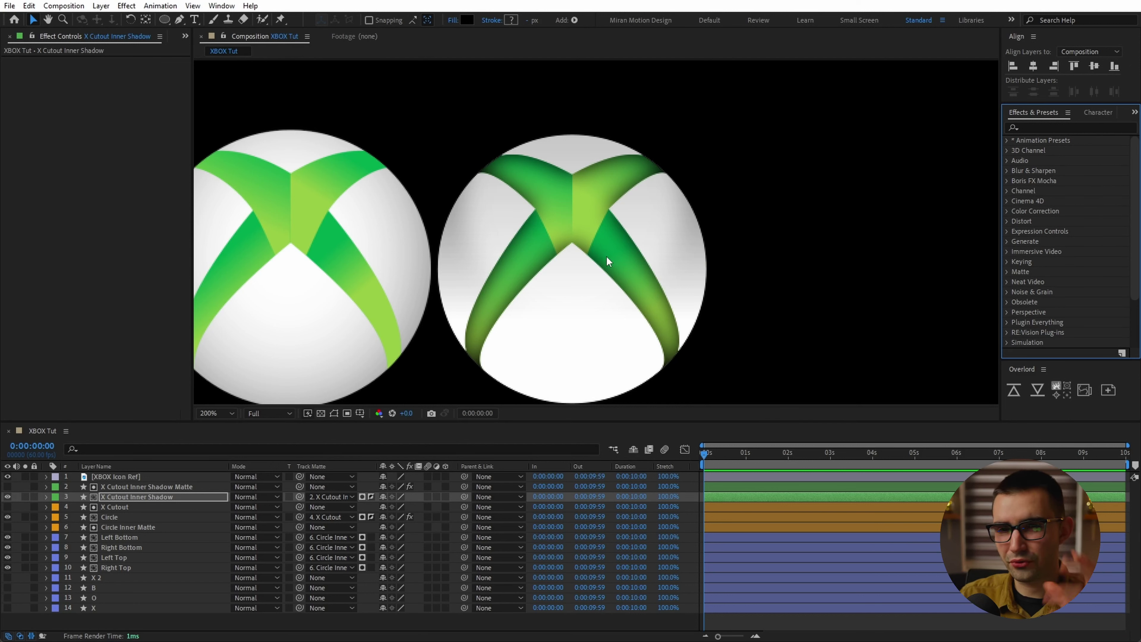
- Set the blending mode of X Cutout Inner Shadow to Overlay
click(215, 499)
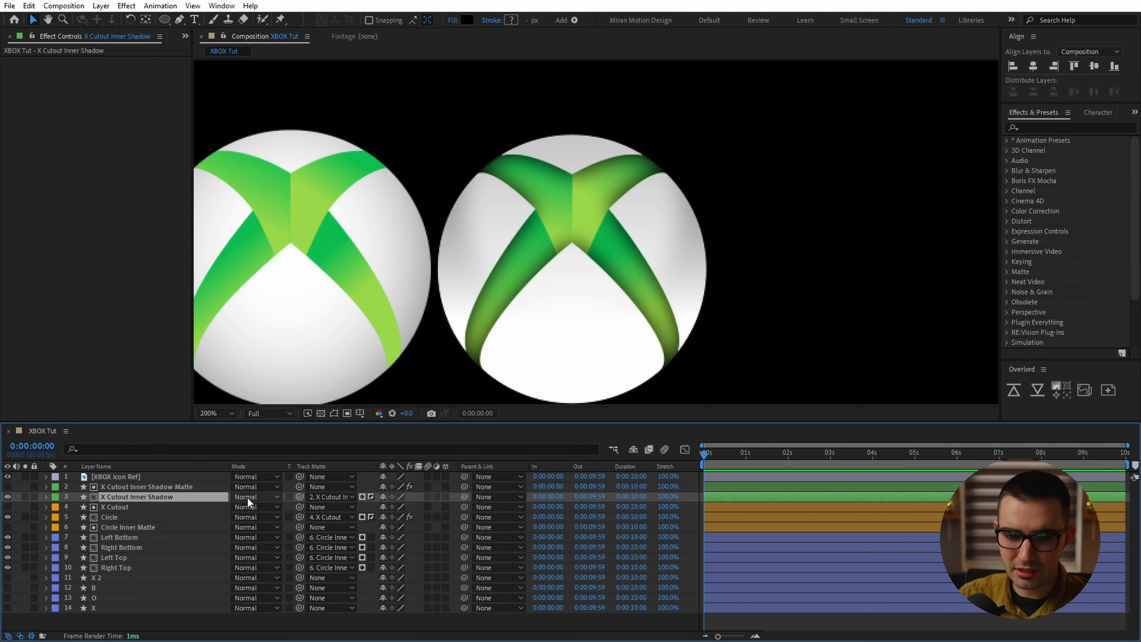
click(249, 497)
click(322, 334)
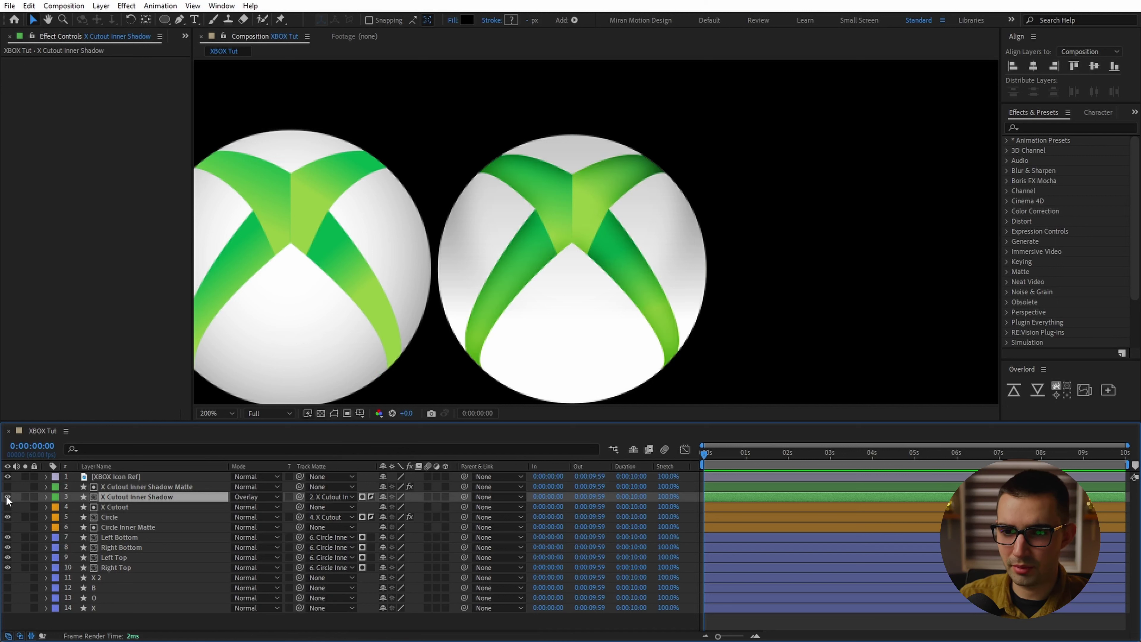
- Set the matte's Fast Box Blur radius to 15 and compare the X with the inner shadow hidden and shown
click(161, 486)
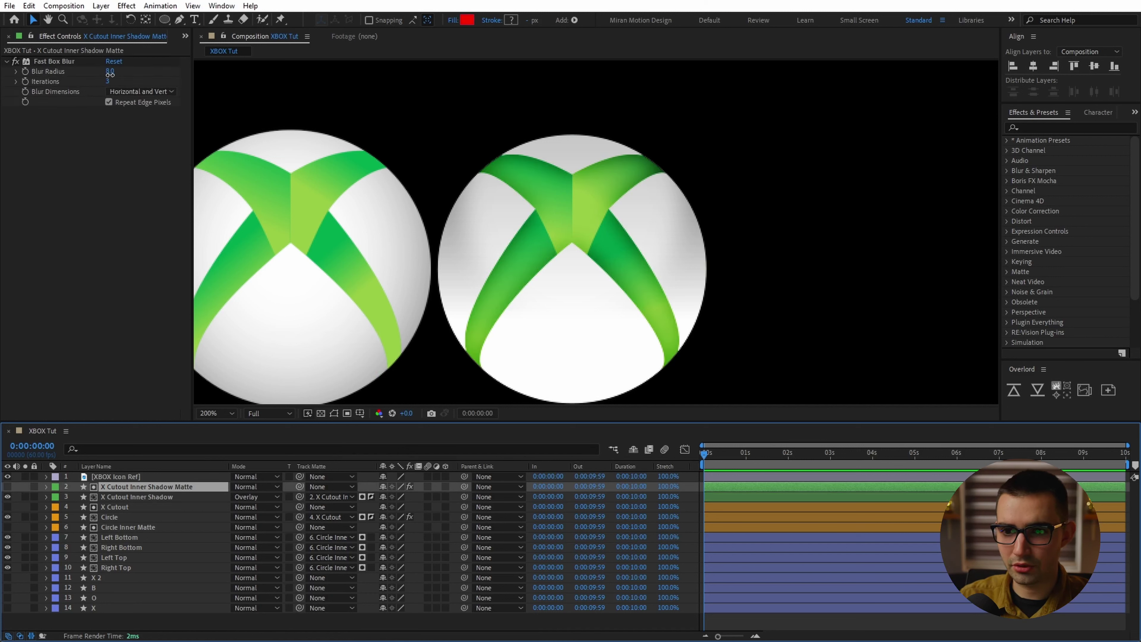
drag(110, 71, 128, 290)
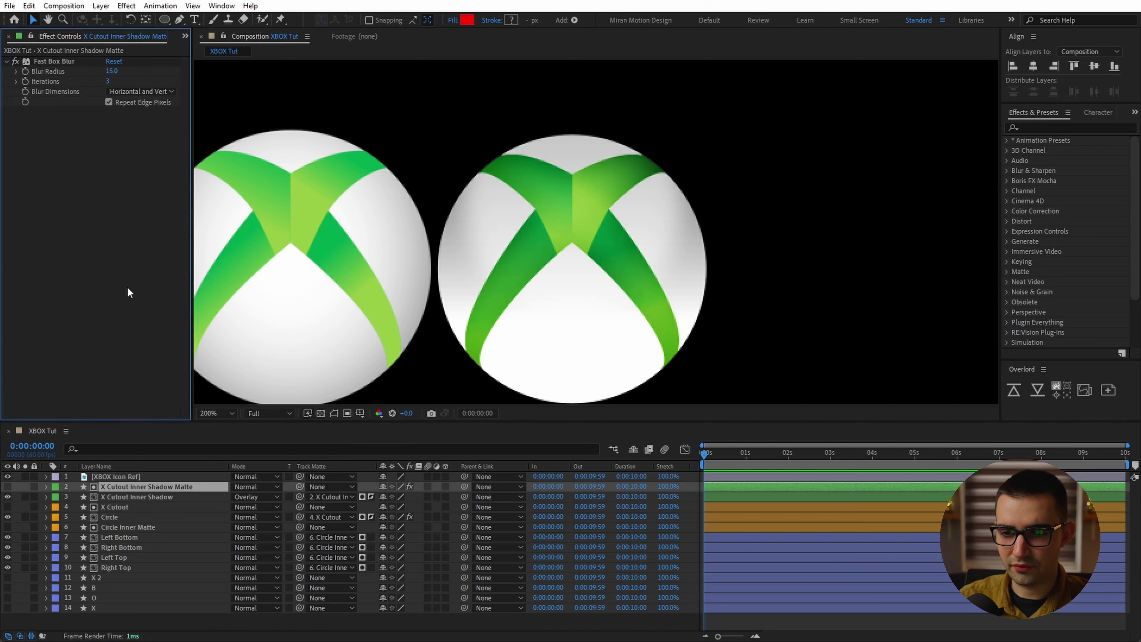
click(8, 496)
click(8, 497)
click(7, 496)
click(8, 497)
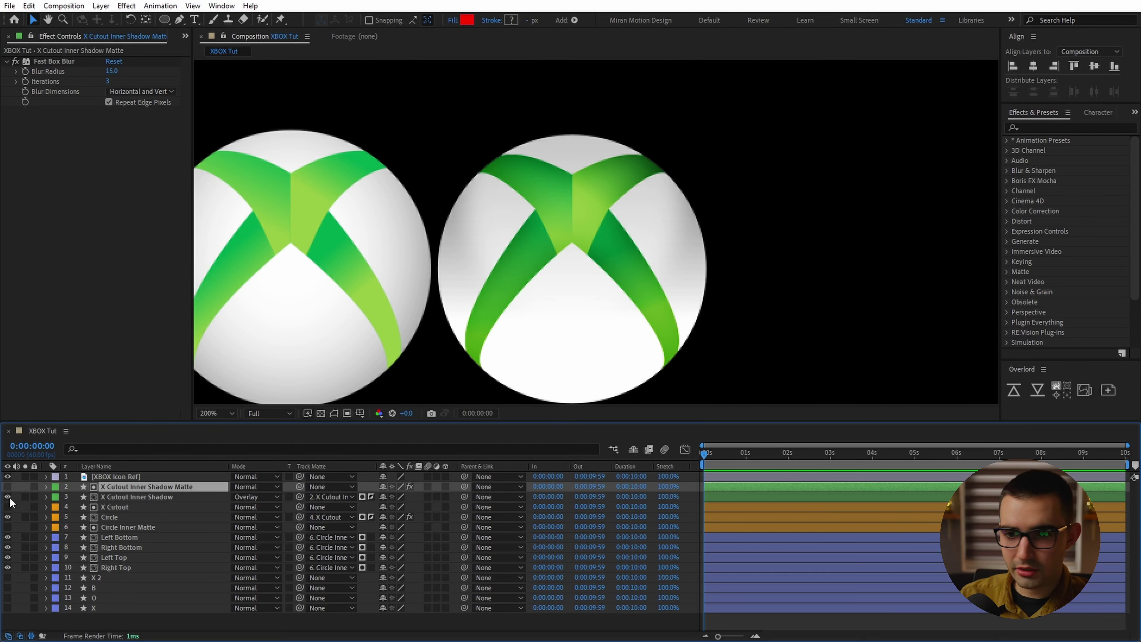
click(8, 497)
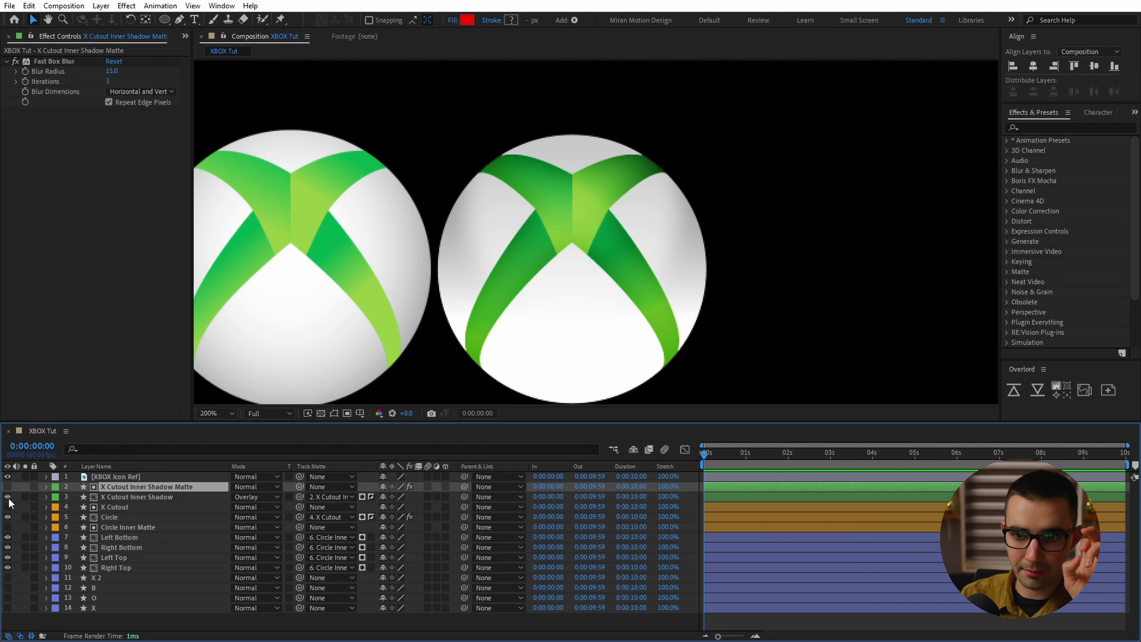
- Move the two X Cutout Inner Shadow layers together below the Circle layer, directly above Circle Inner Matte
click(170, 498)
ctrl+click(196, 484)
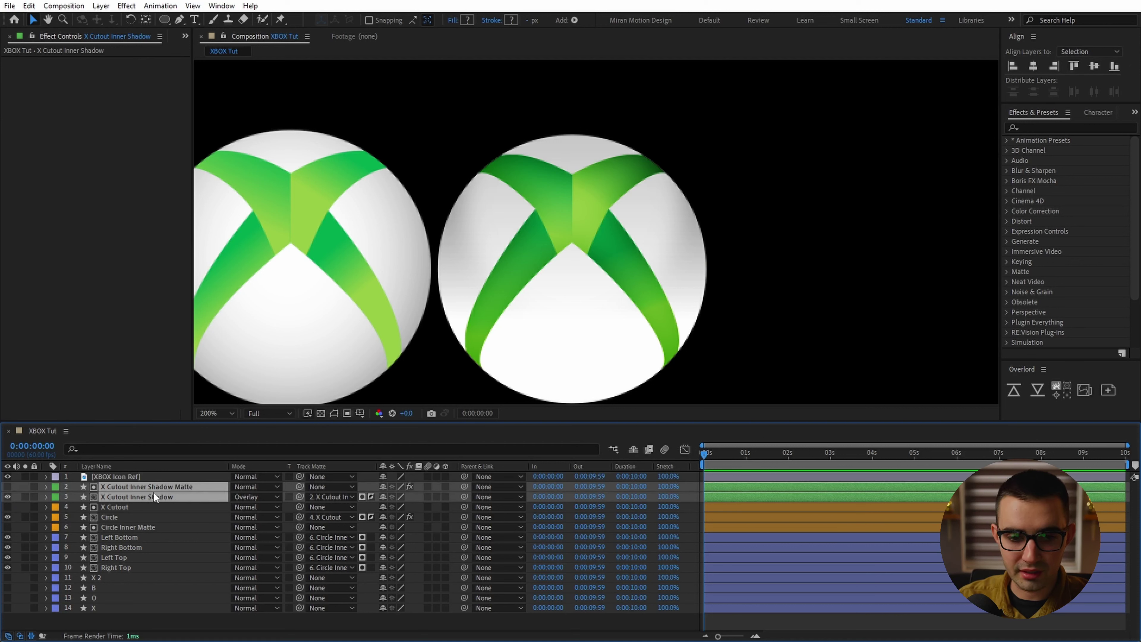
drag(153, 492, 147, 520)
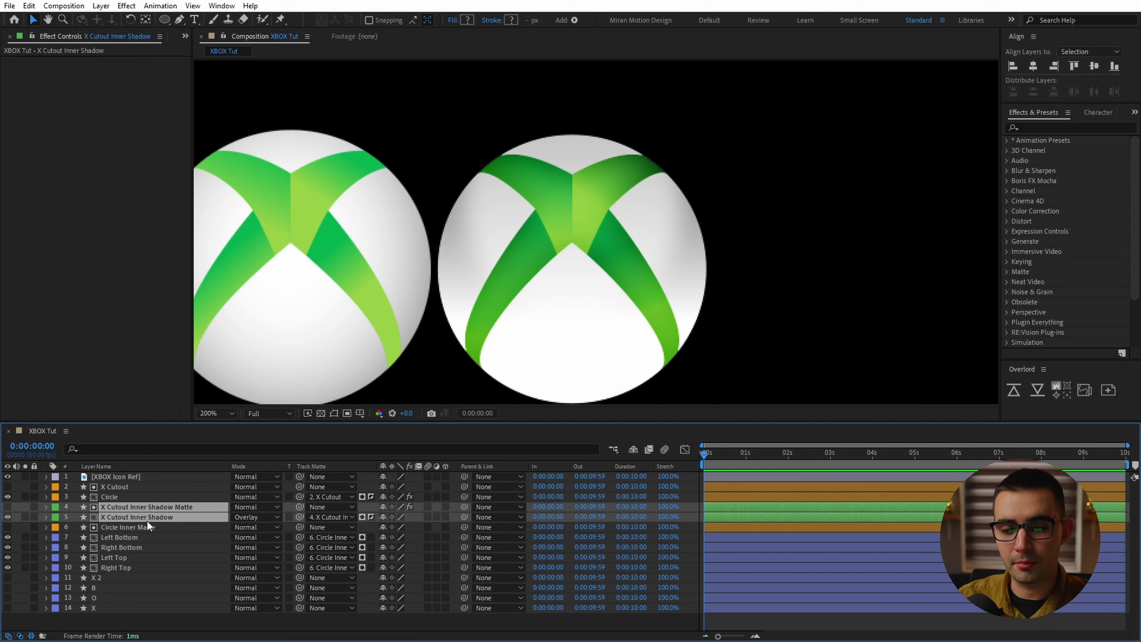
- Check the layer stacking by toggling the visibility of X Cutout Inner Shadow and of Circle, leaving both visible
click(147, 526)
click(8, 516)
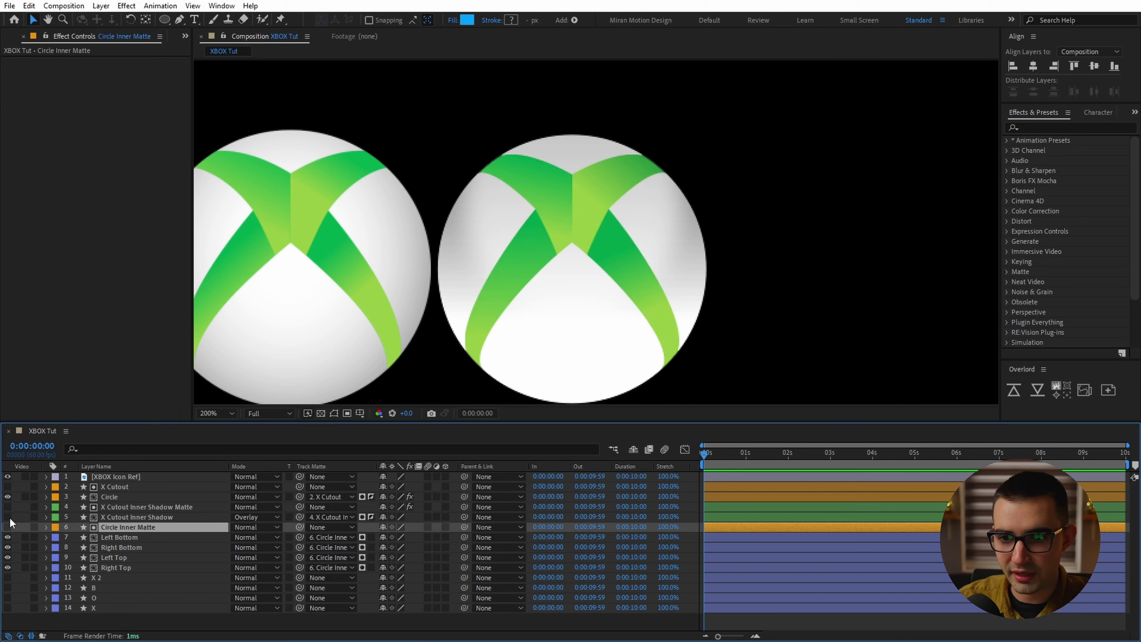
click(8, 516)
click(8, 517)
click(8, 516)
click(85, 494)
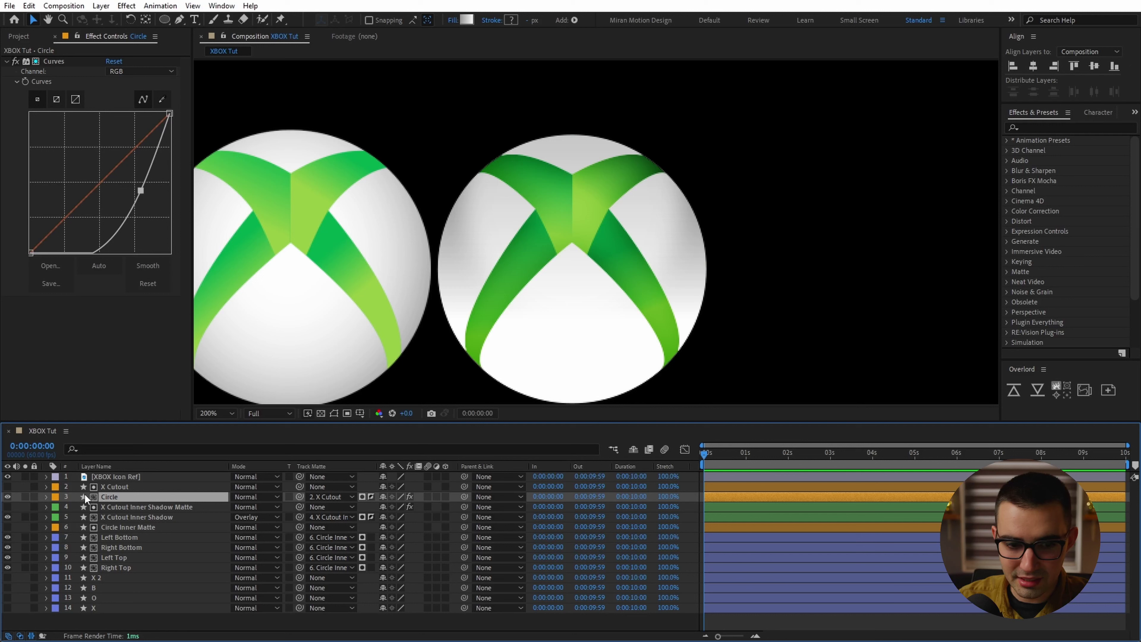
click(7, 496)
click(7, 496)
click(7, 497)
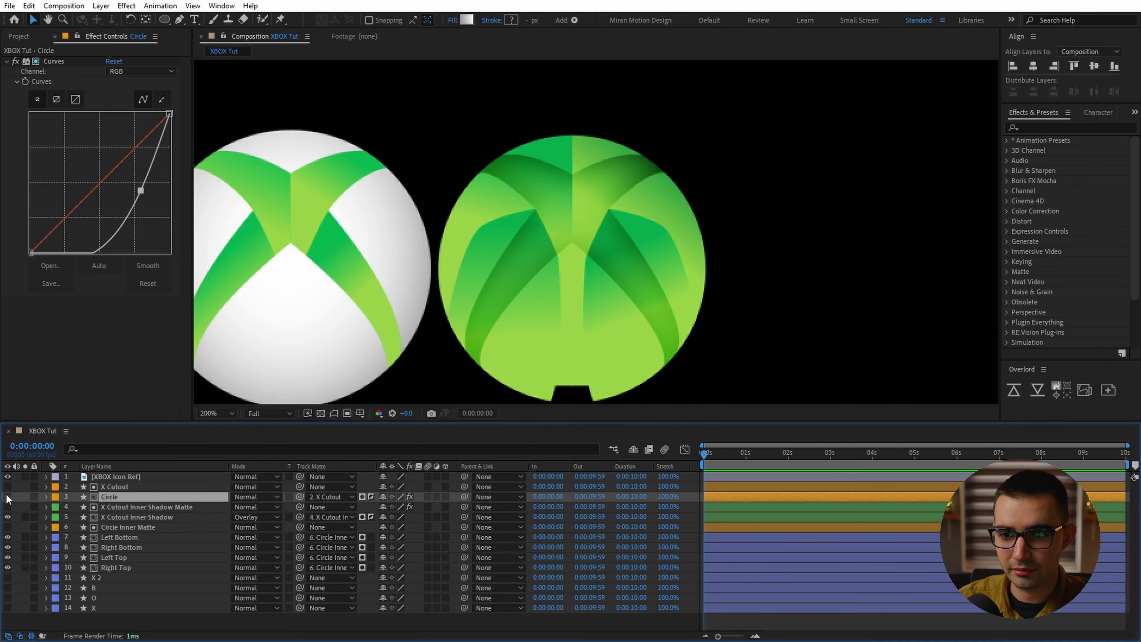
click(7, 497)
click(7, 496)
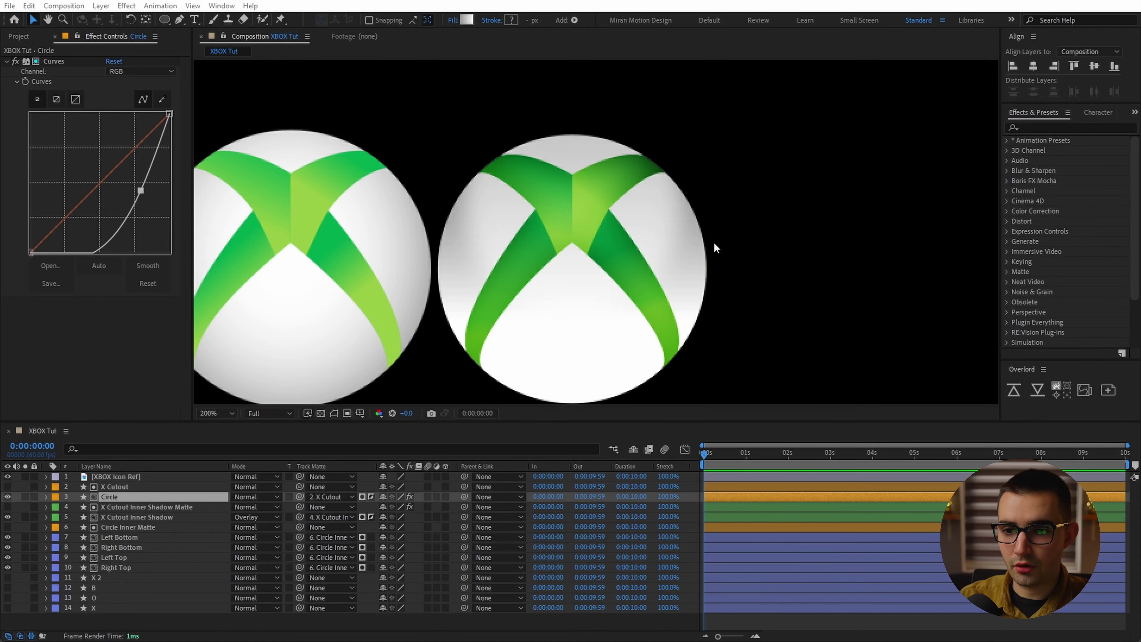
- Hide the XBOX Icon Ref layer, fit the composition in the viewer and deselect all layers
scroll(713, 248, down, 4)
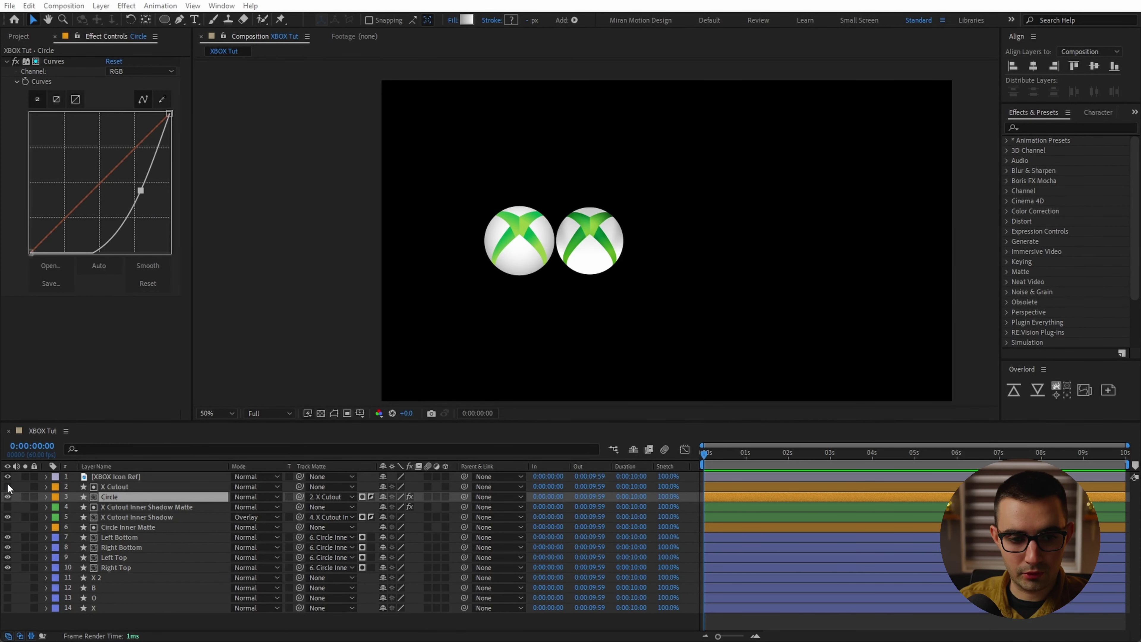
click(7, 476)
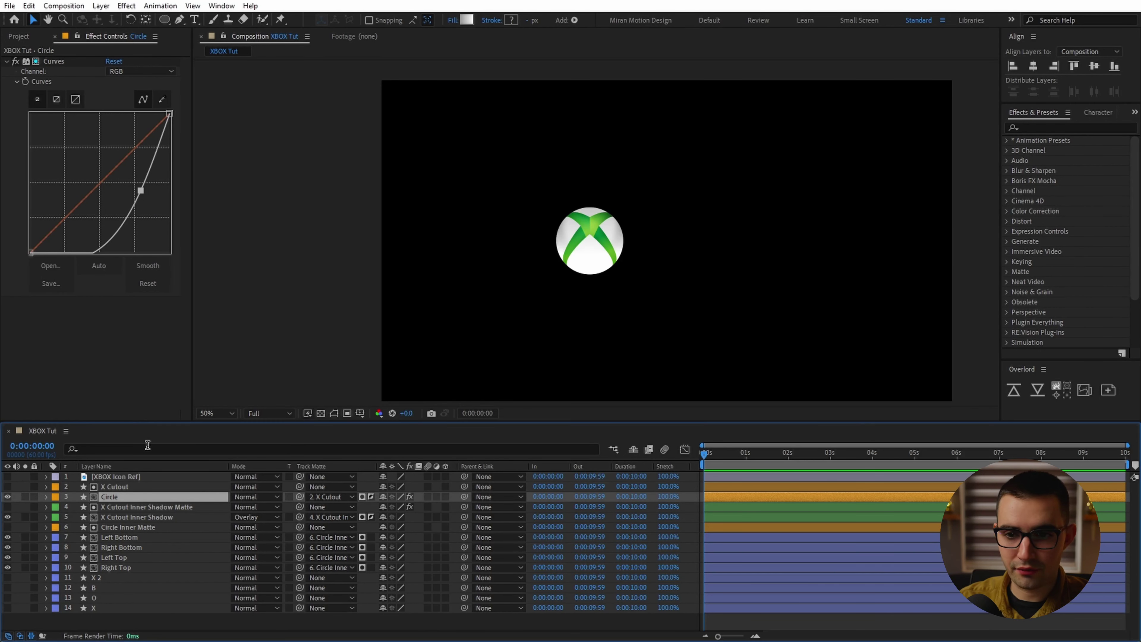
click(217, 413)
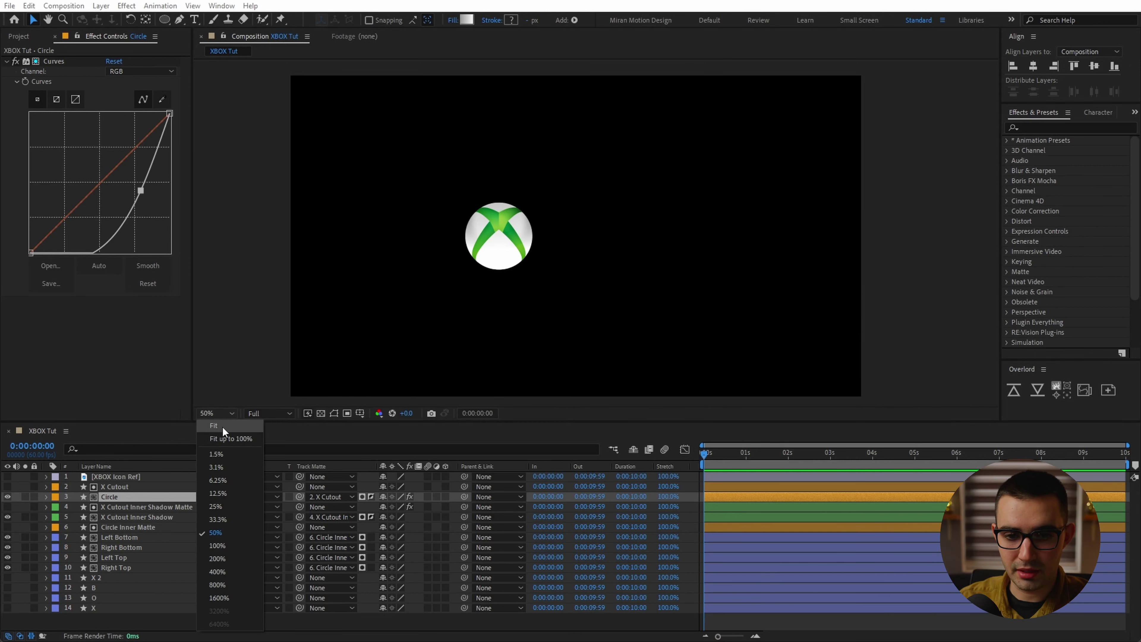
click(215, 426)
click(113, 623)
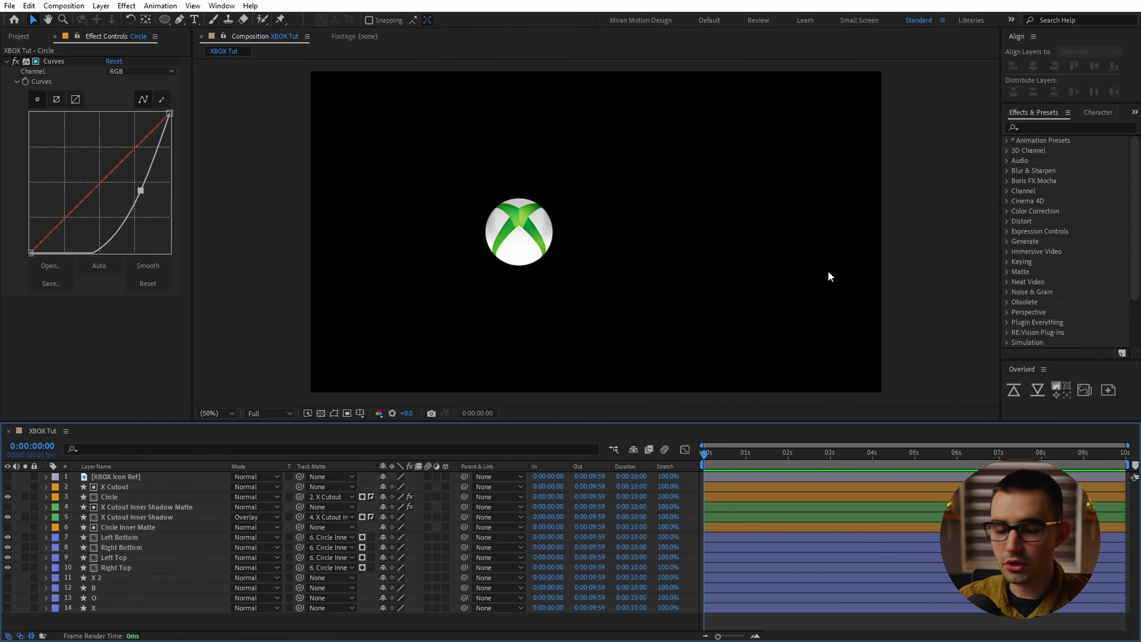
- Create a white 1920 x 1080 solid named BG and place it at the bottom of the layer stack
click(98, 6)
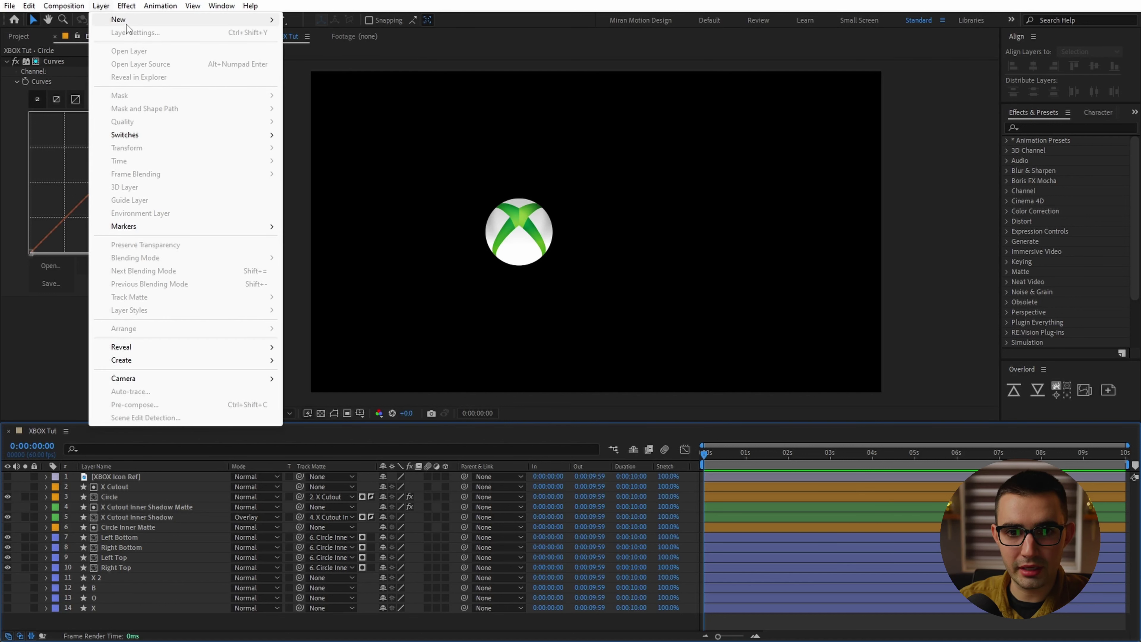
mouse_move(112, 20)
click(328, 30)
text(BG)
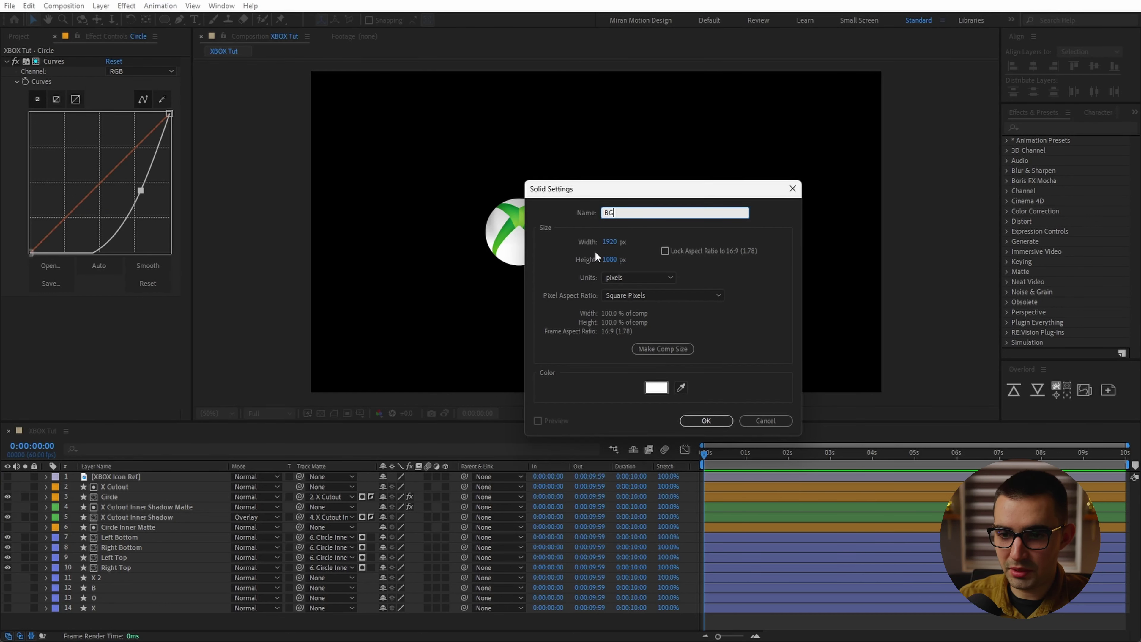
click(705, 420)
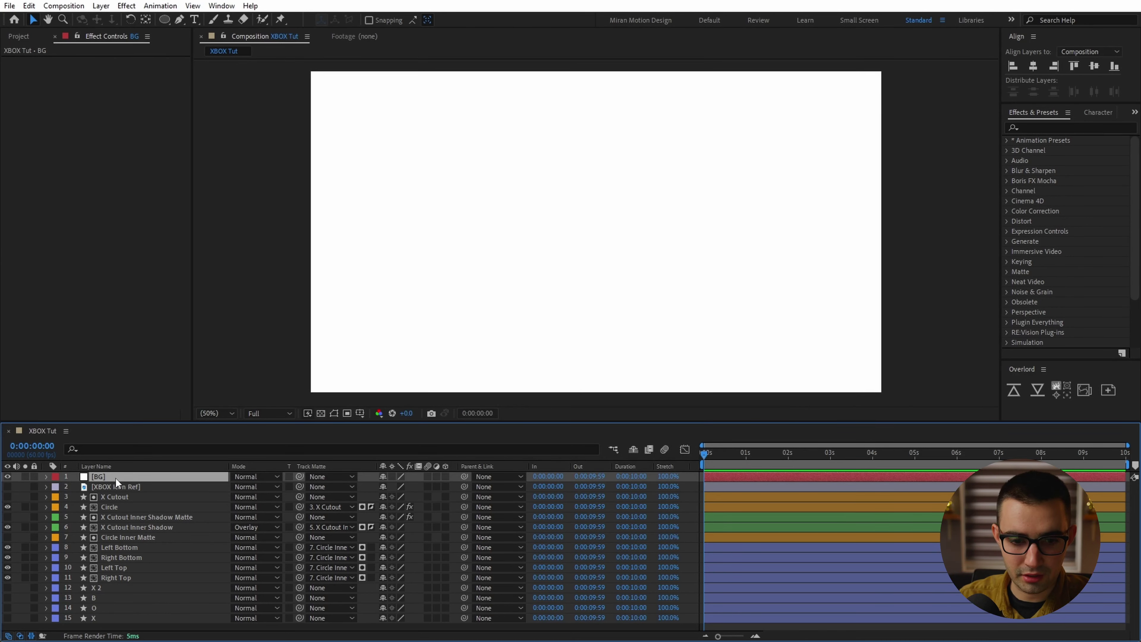
drag(115, 631, 115, 631)
- Apply Gradient Ramp to the BG layer, set its shape to Radial Ramp and swap its colors
click(1092, 128)
text(grad)
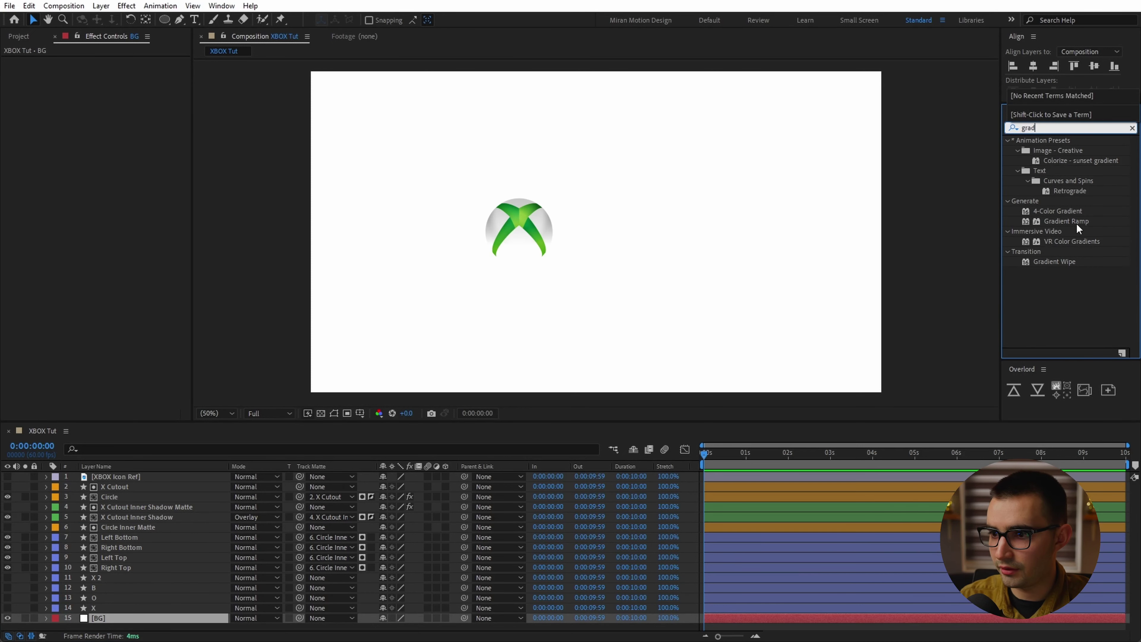
drag(1075, 223, 130, 618)
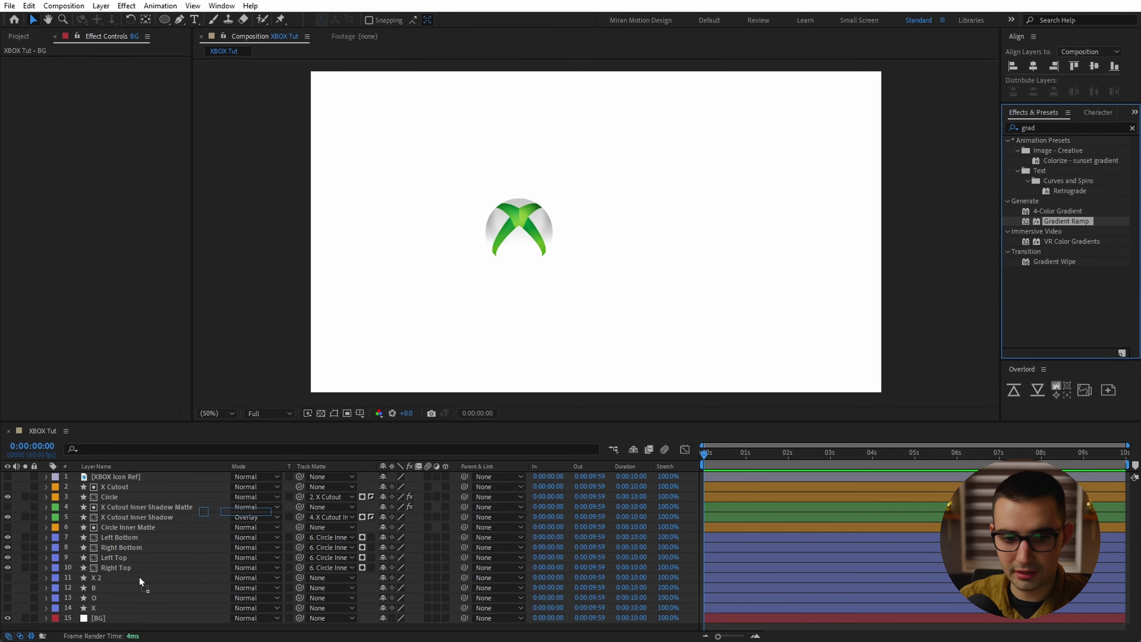
click(140, 112)
click(151, 138)
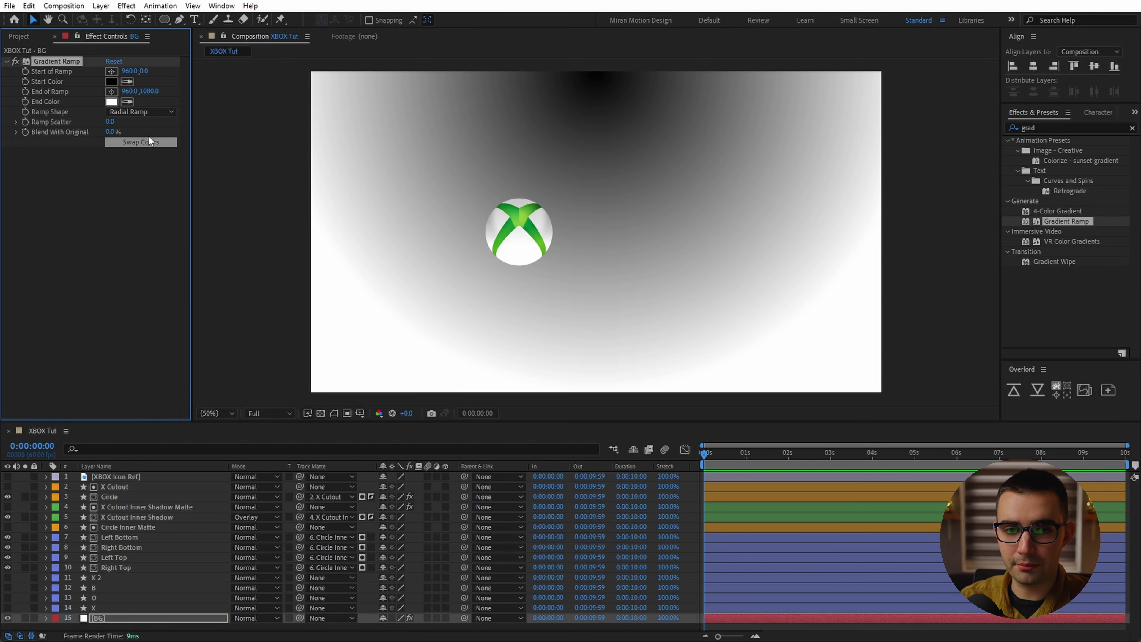
click(132, 143)
- Set the ramp's End Color to a green sampled from the logo's X, darkened to 1F8524
click(112, 103)
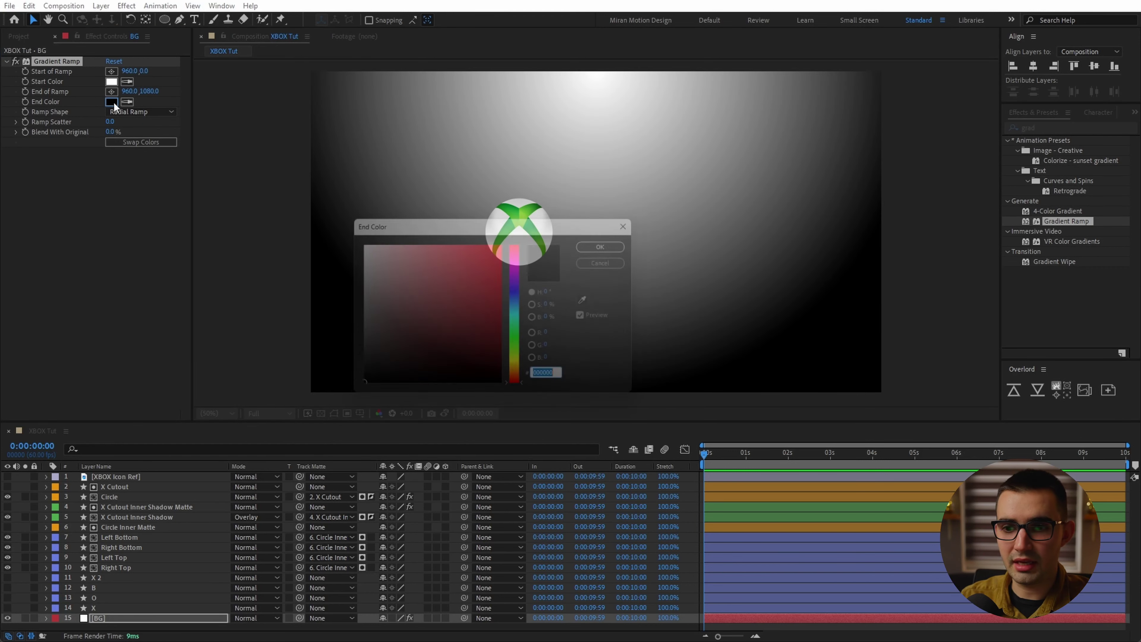
click(520, 331)
drag(540, 223, 876, 296)
click(931, 374)
click(529, 233)
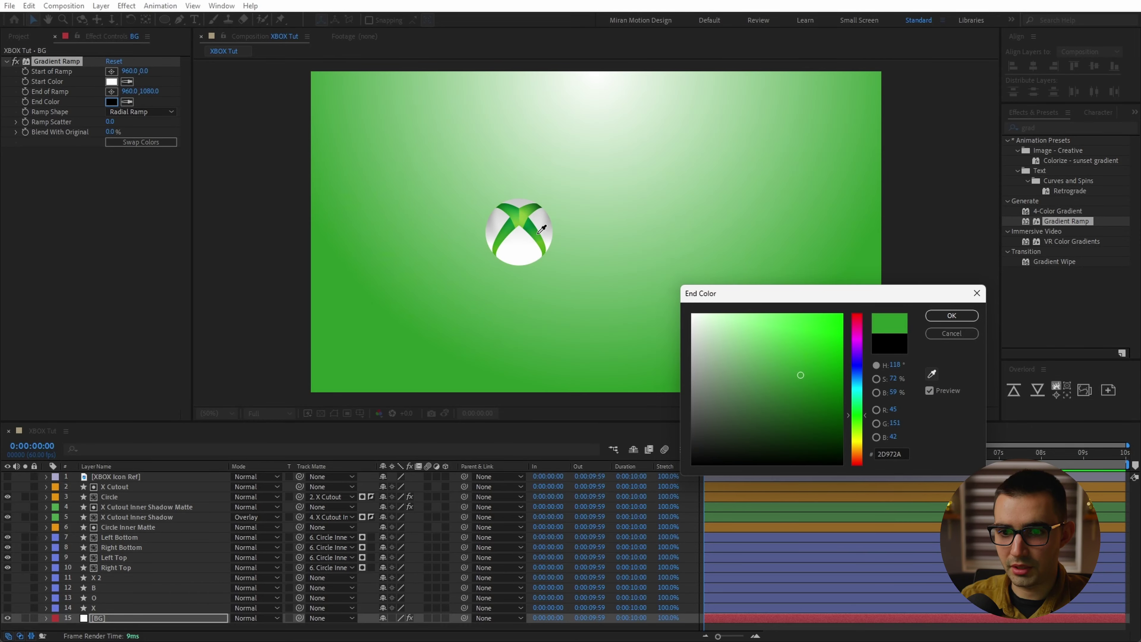
click(813, 385)
click(951, 316)
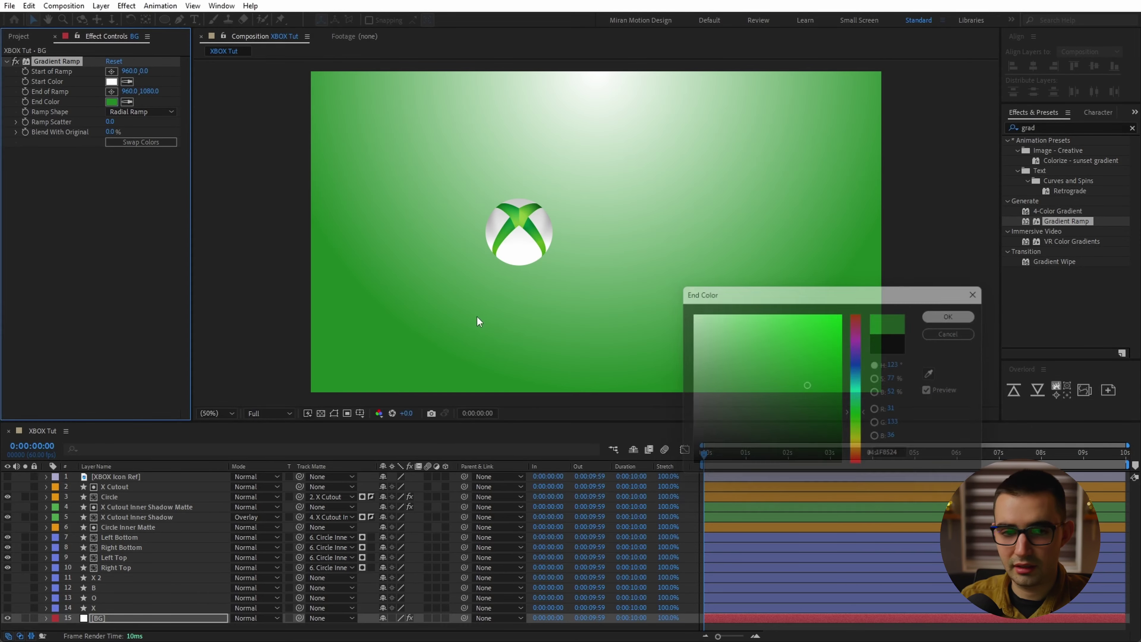
- Set the ramp's Start Color to the light green sampled from the X's center, then brighten it
click(127, 82)
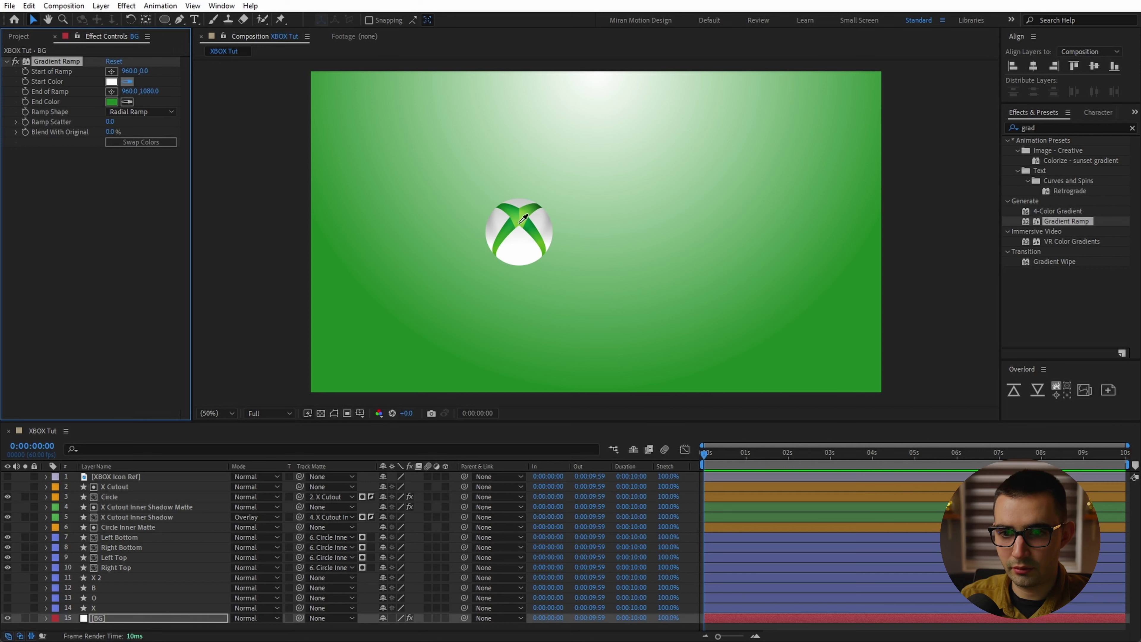
click(520, 222)
click(112, 82)
drag(797, 352, 786, 324)
key(Return)
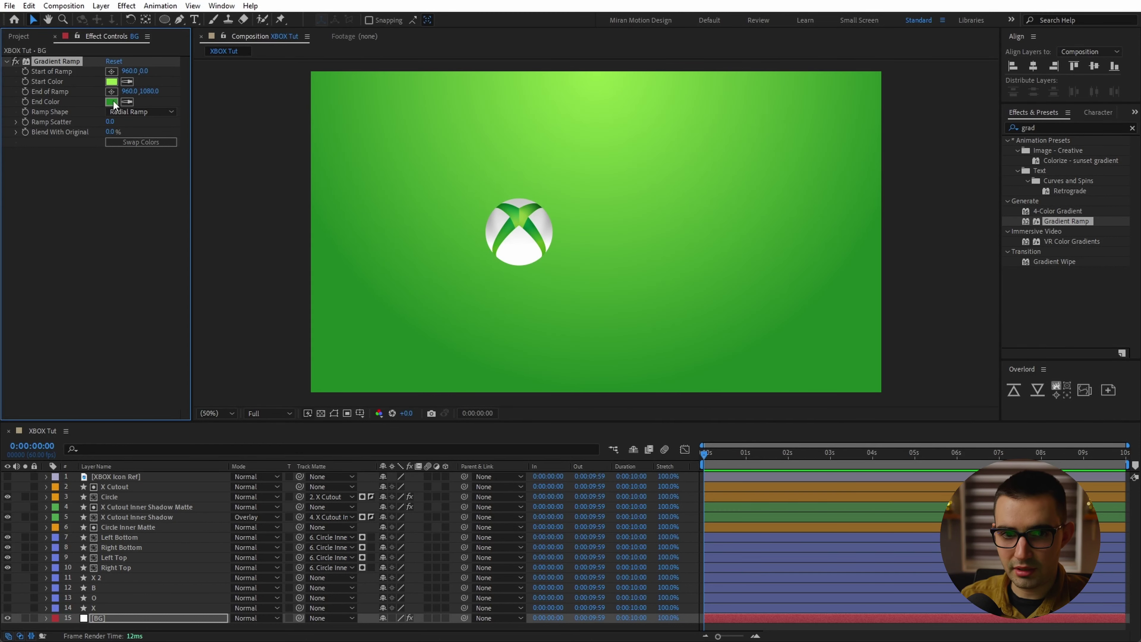
- Darken the BG ramp's End Color to 137119
click(112, 102)
click(815, 398)
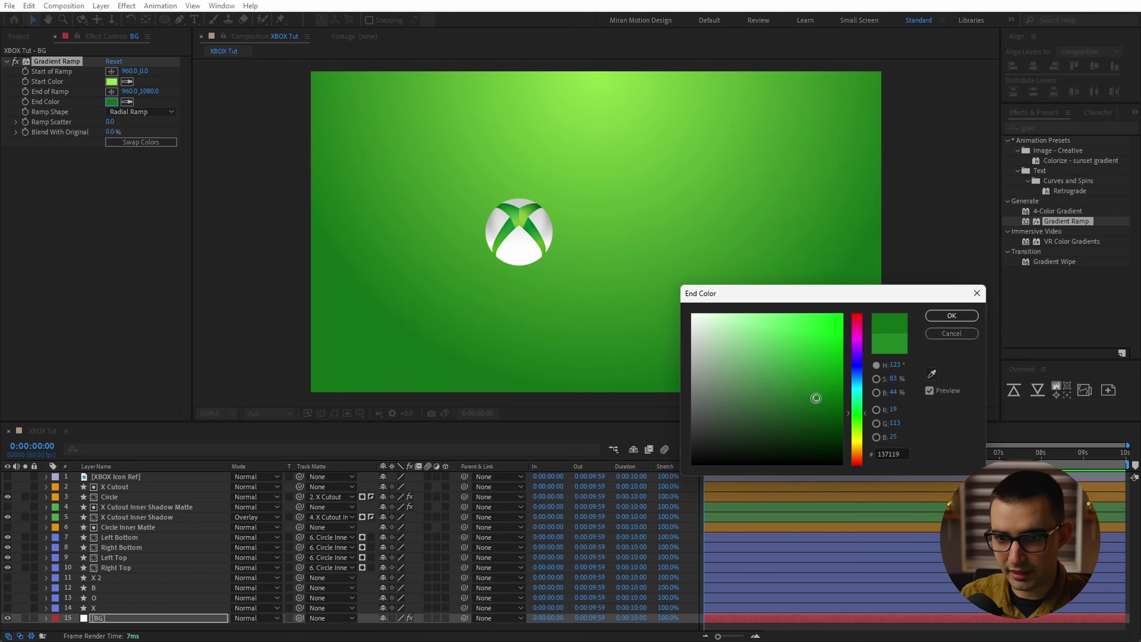
click(942, 316)
- Move the ramp's start point above the composition to about 960, -288 and its end point below to about 960, 1258
key(ctrl+shift+h)
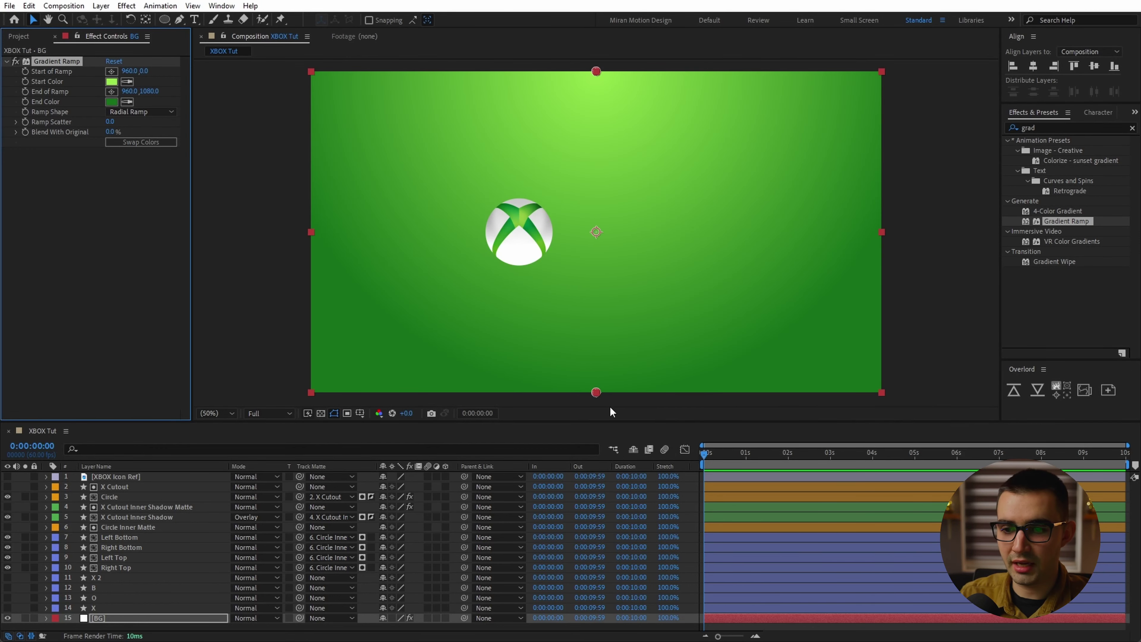
key(ctrl+shift+h)
key(ctrl+shift+h)
drag(598, 393, 598, 444)
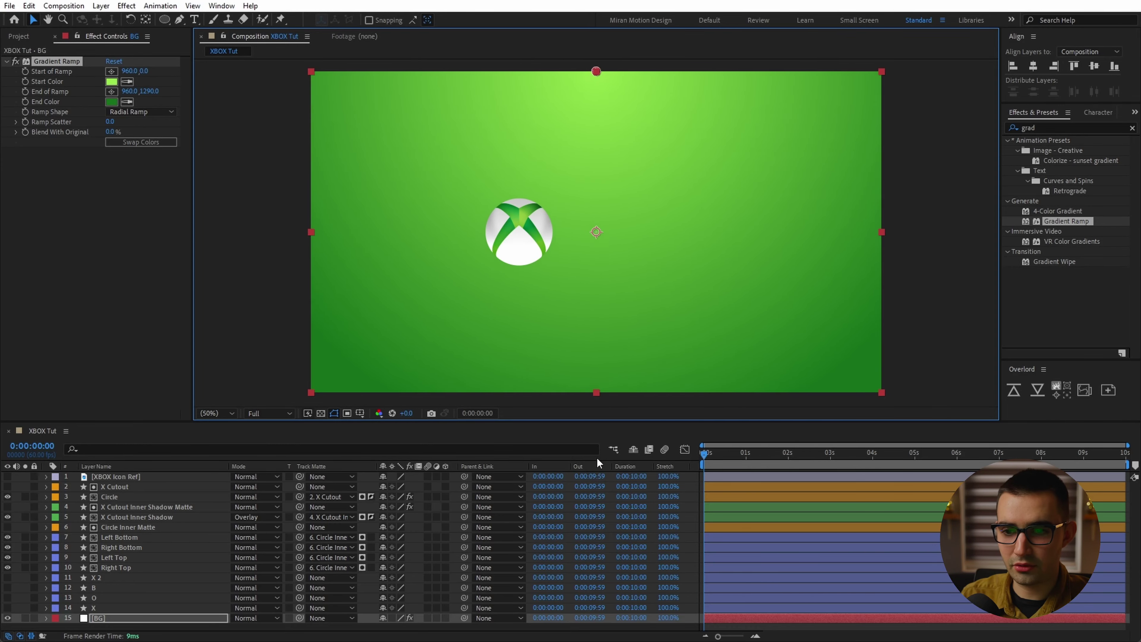
key(comma)
drag(596, 151, 591, 103)
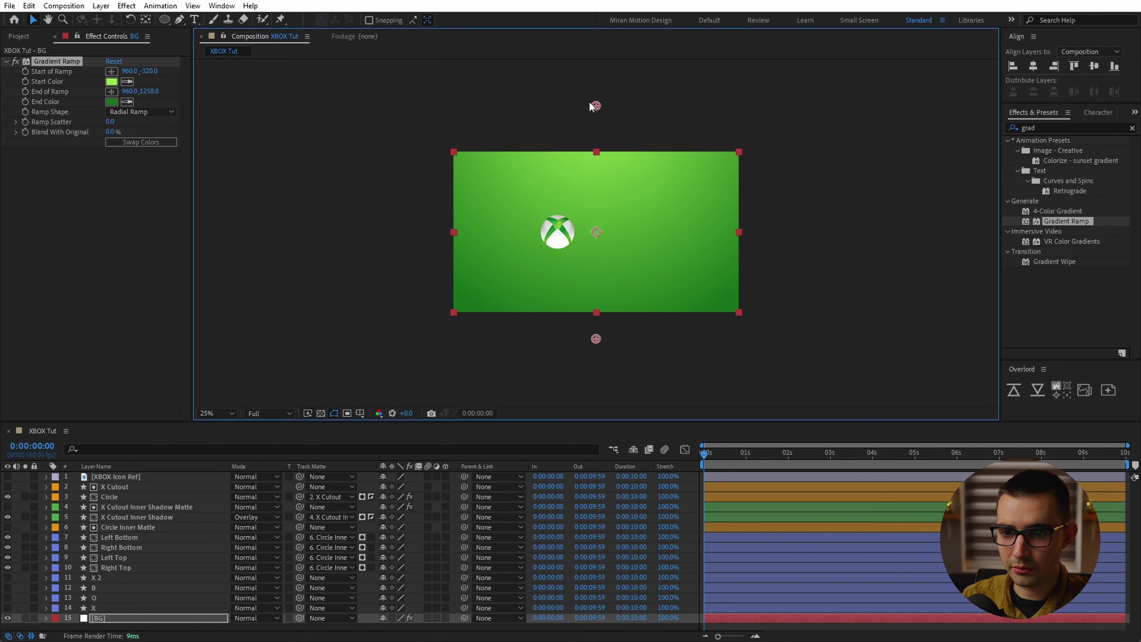
- Create a black solid named Shadow BG and place it directly above the BG layer
click(100, 6)
mouse_move(117, 20)
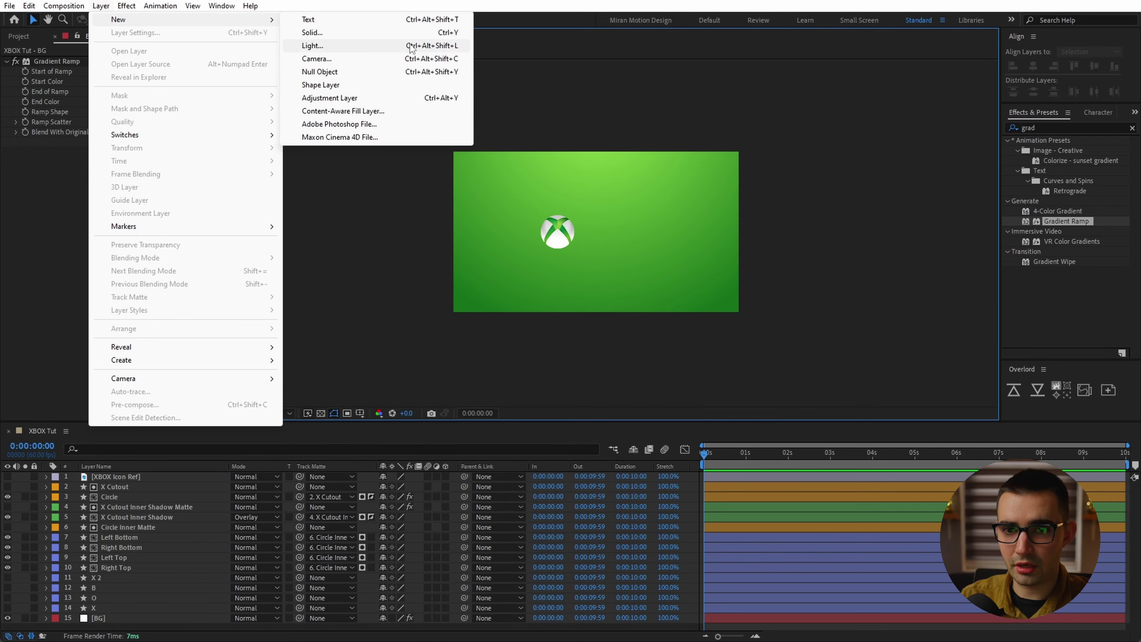
click(313, 32)
text(Shadow BG)
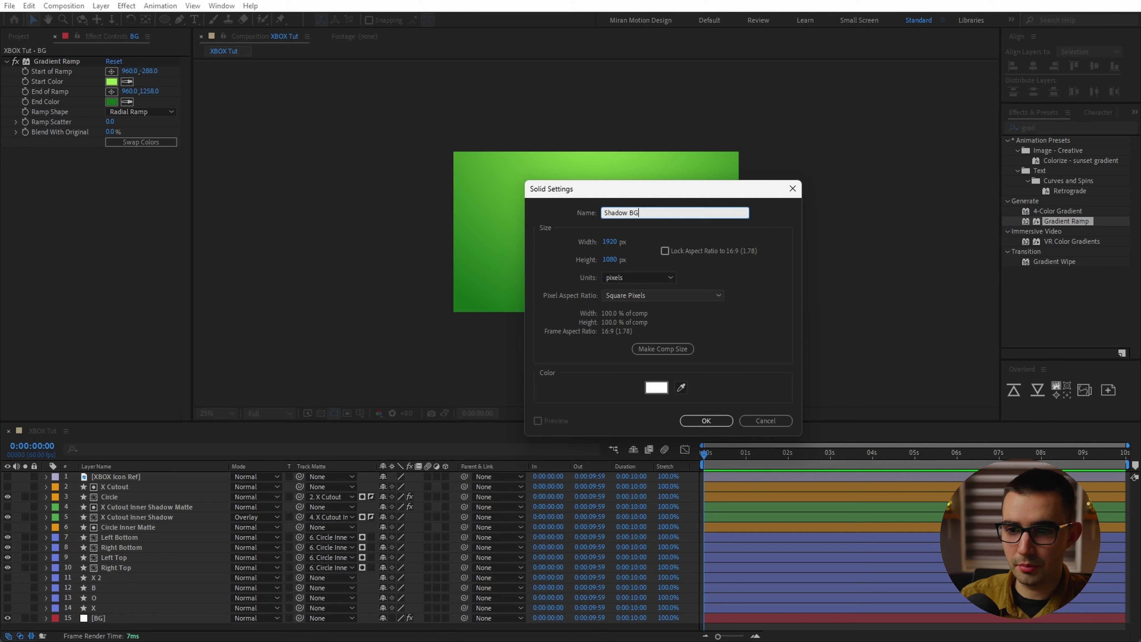
click(656, 387)
drag(759, 400, 565, 534)
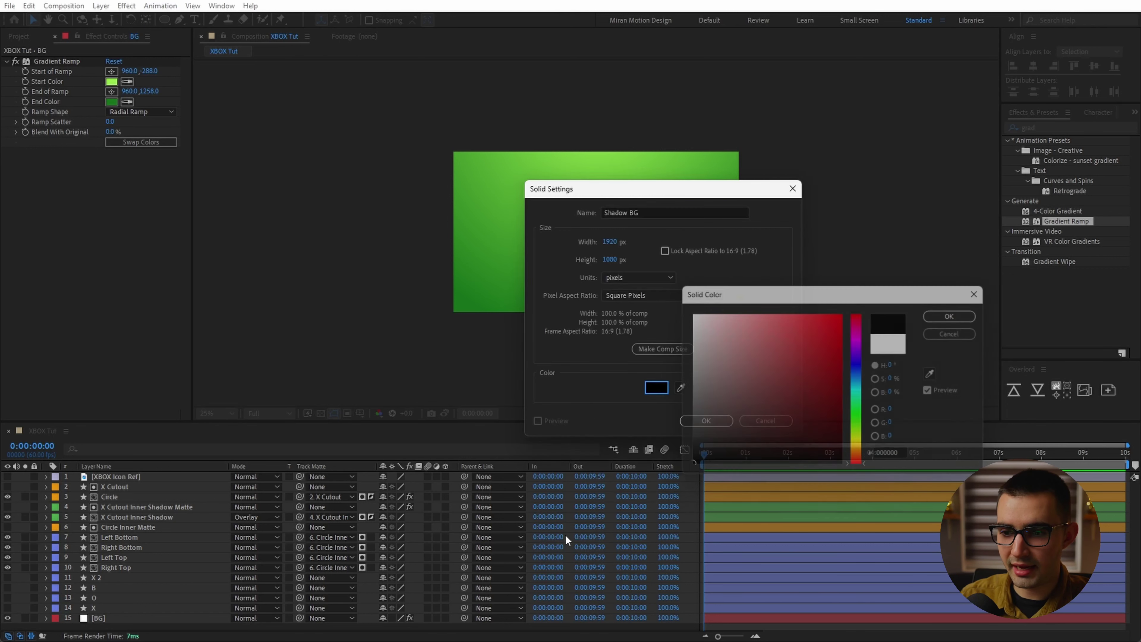
key(Return)
key(Return)
drag(108, 477, 118, 625)
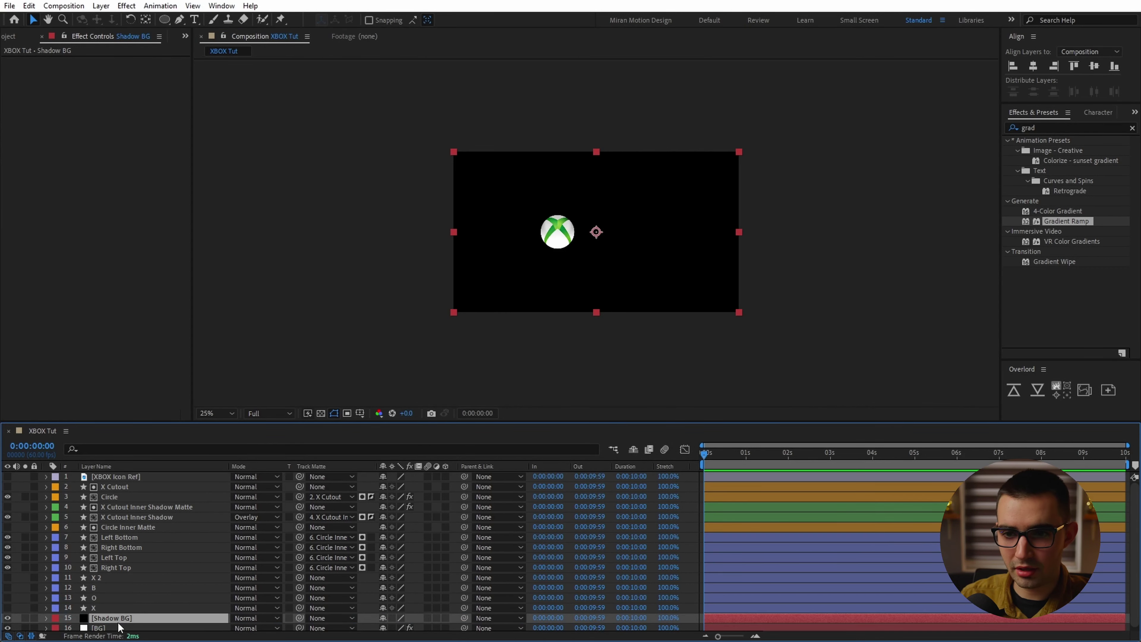
- Add a full-size elliptical mask to Shadow BG, then stretch it taller and wider and shift it above the composition's center
click(166, 21)
double_click(164, 20)
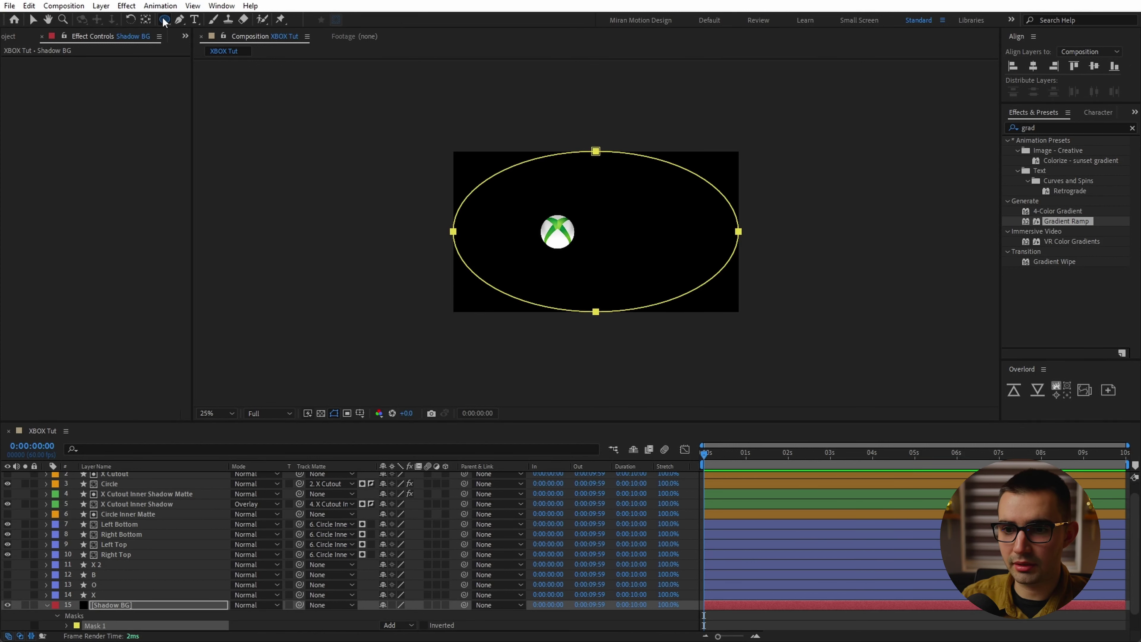
key(v)
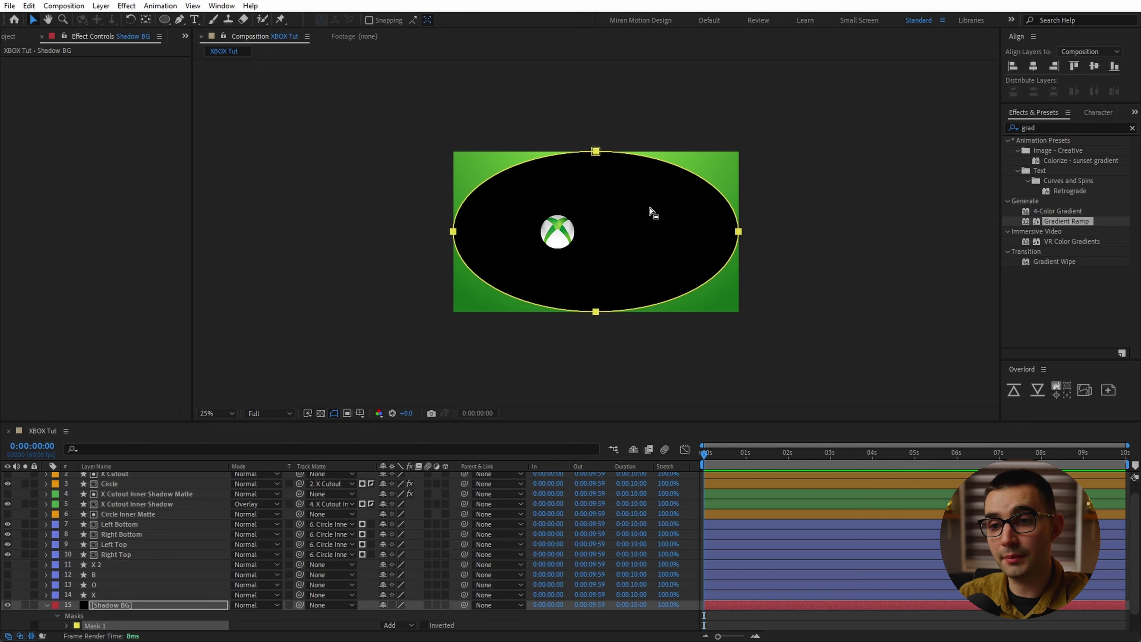
click(604, 158)
drag(595, 152, 595, 104)
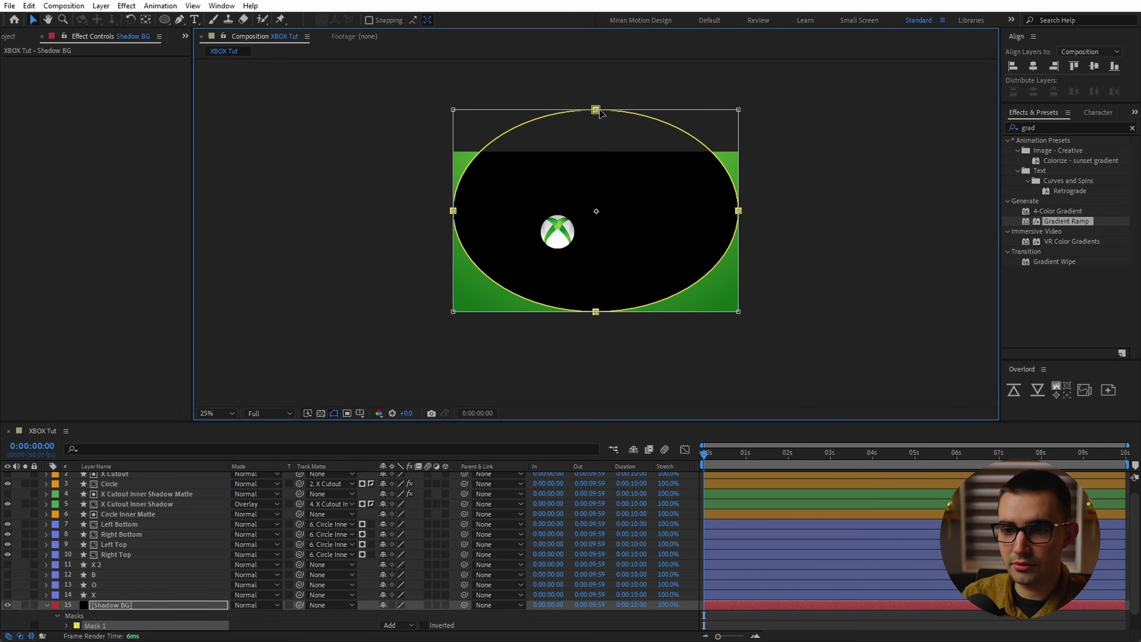
drag(637, 234, 637, 217)
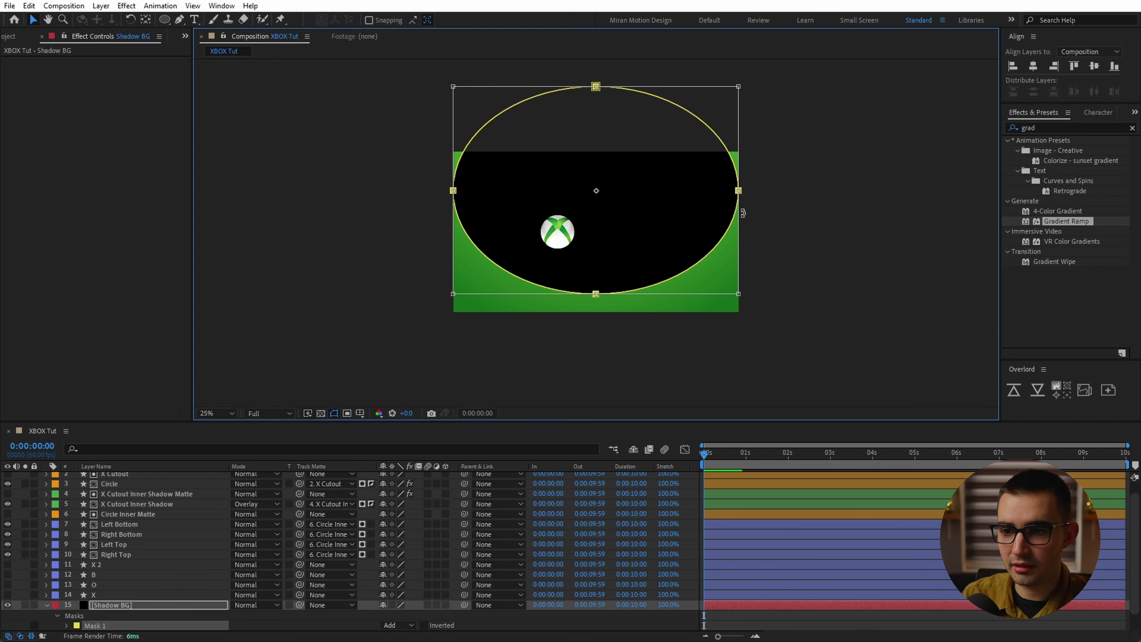
drag(738, 190, 760, 190)
- Set the Shadow BG mask to Subtract and feather it heavily for a soft vignette
click(399, 625)
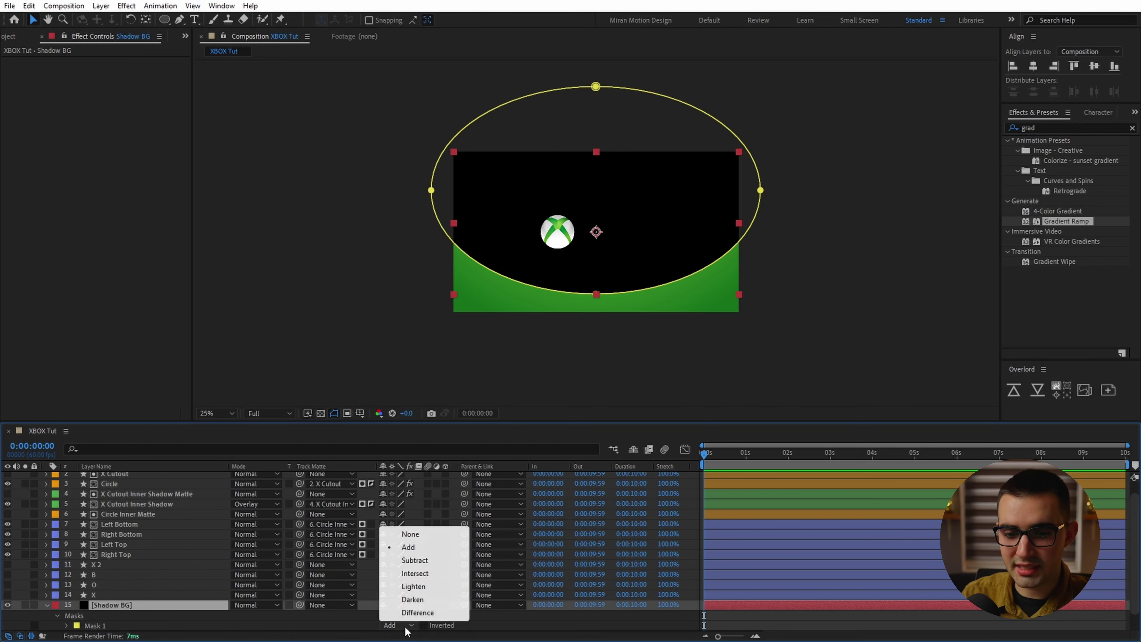
click(406, 561)
key(f)
scroll(171, 610, down, 1)
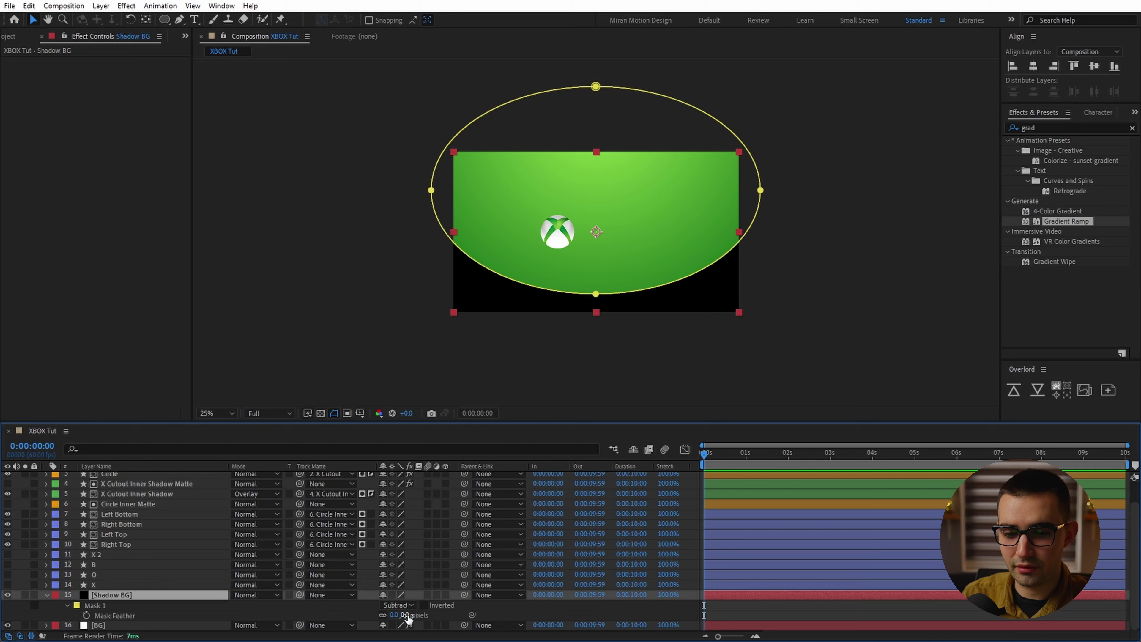
drag(406, 616, 769, 587)
- Lower the Shadow BG opacity to about 63% and move its elliptical mask slightly upward
key(t)
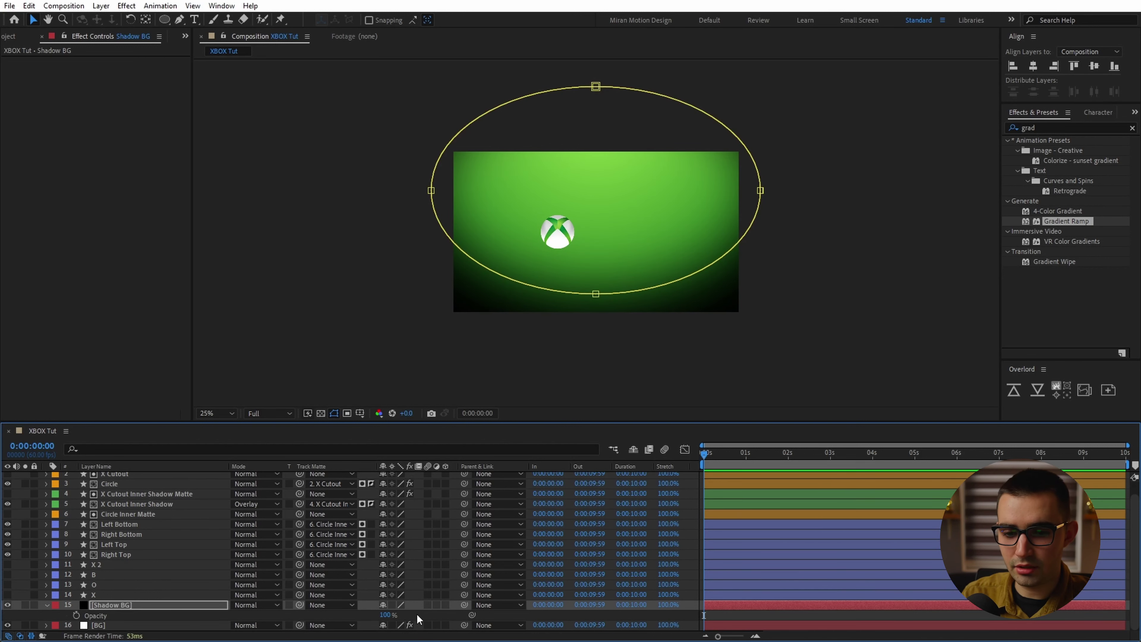
drag(389, 620, 371, 617)
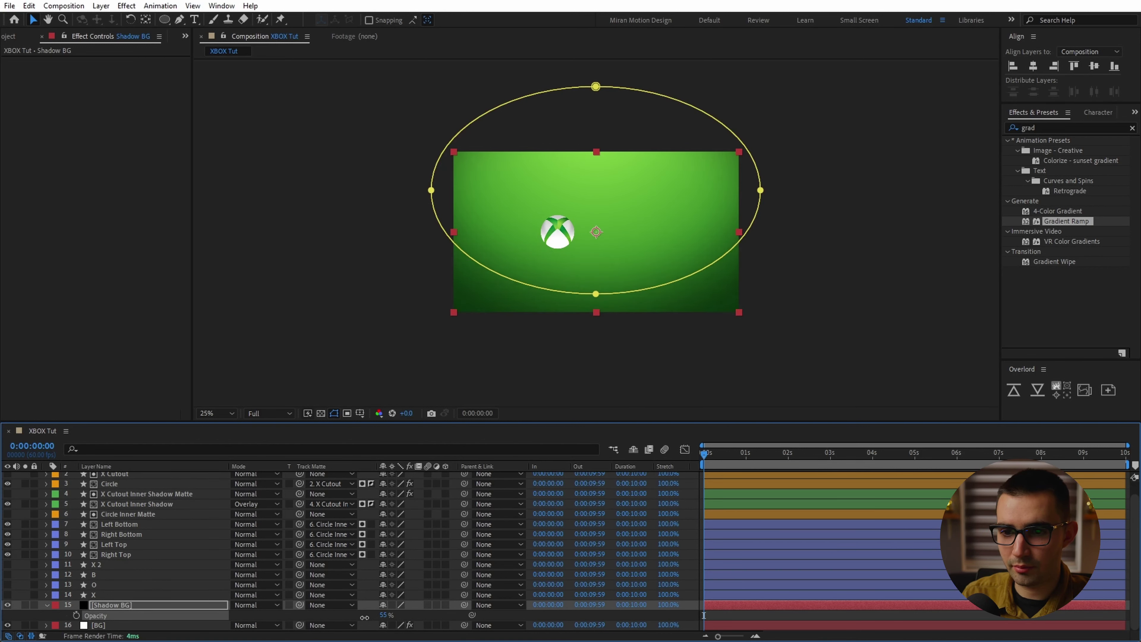
double_click(596, 293)
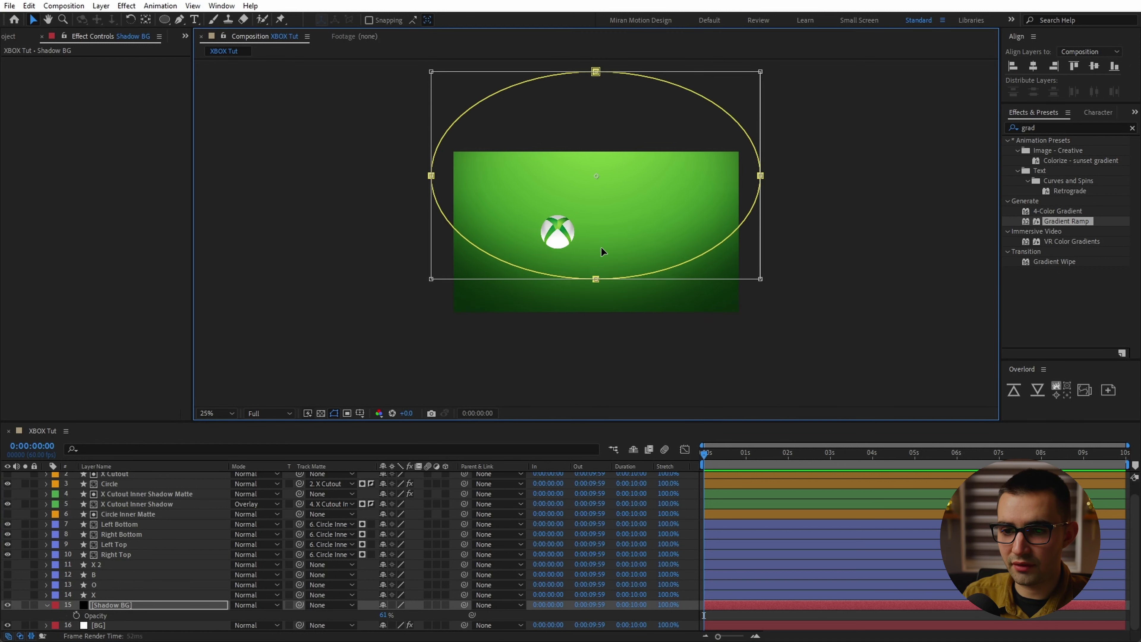
- Increase the Shadow BG Mask Feather to about 599 pixels and deselect the layer
key(f)
drag(413, 625, 475, 623)
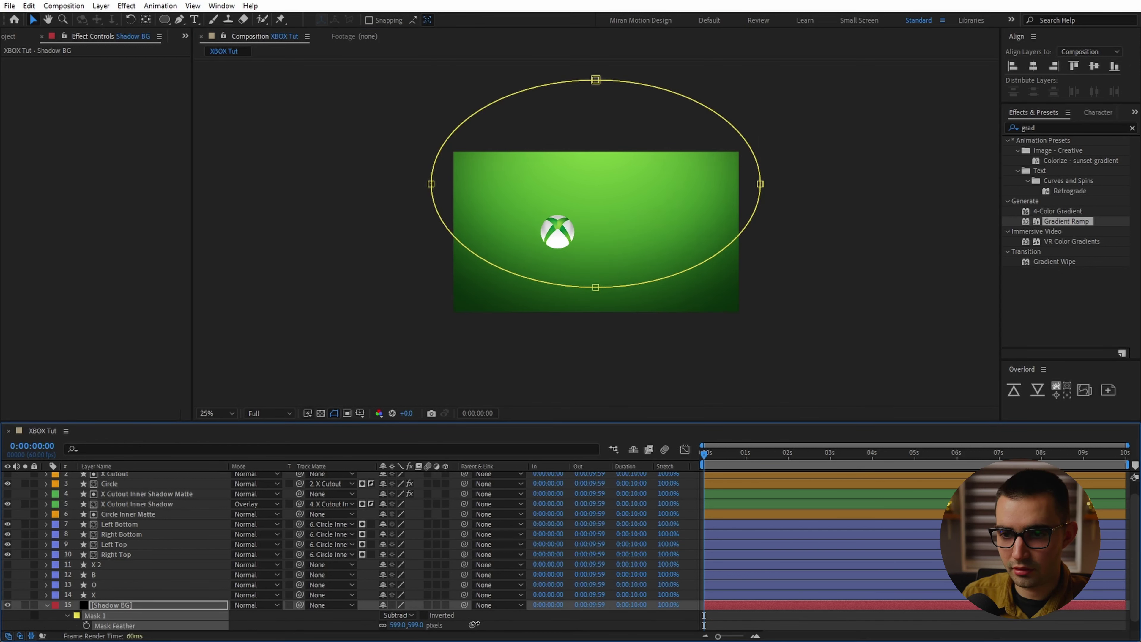
click(375, 380)
- Create a white solid named Highlight BG and move it down the stack to directly above Shadow BG
click(102, 5)
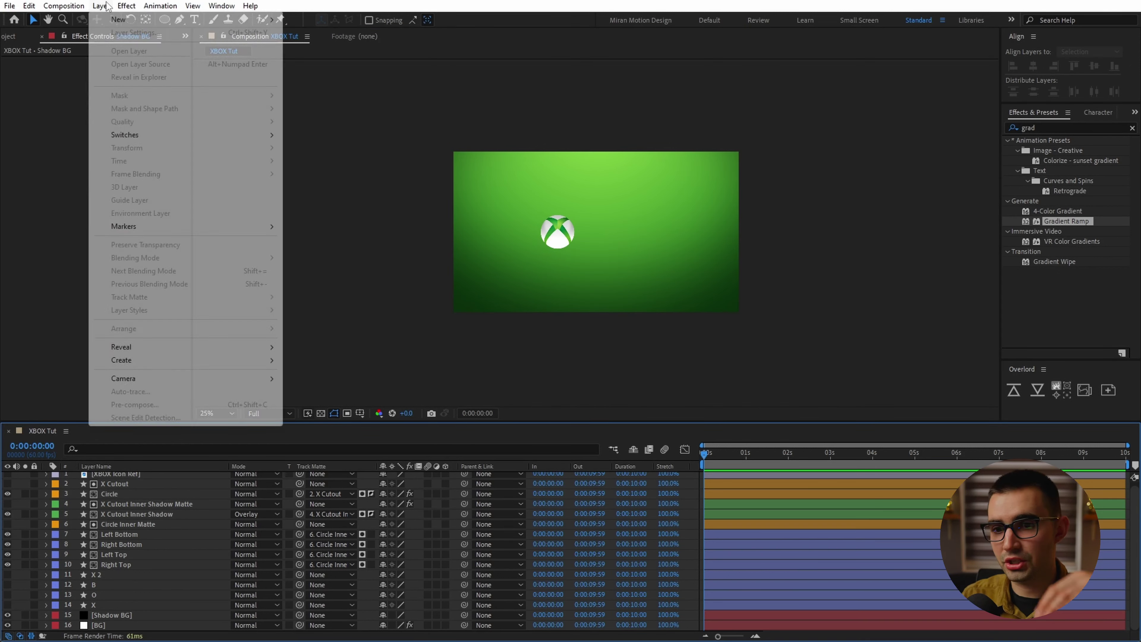
mouse_move(135, 20)
click(384, 34)
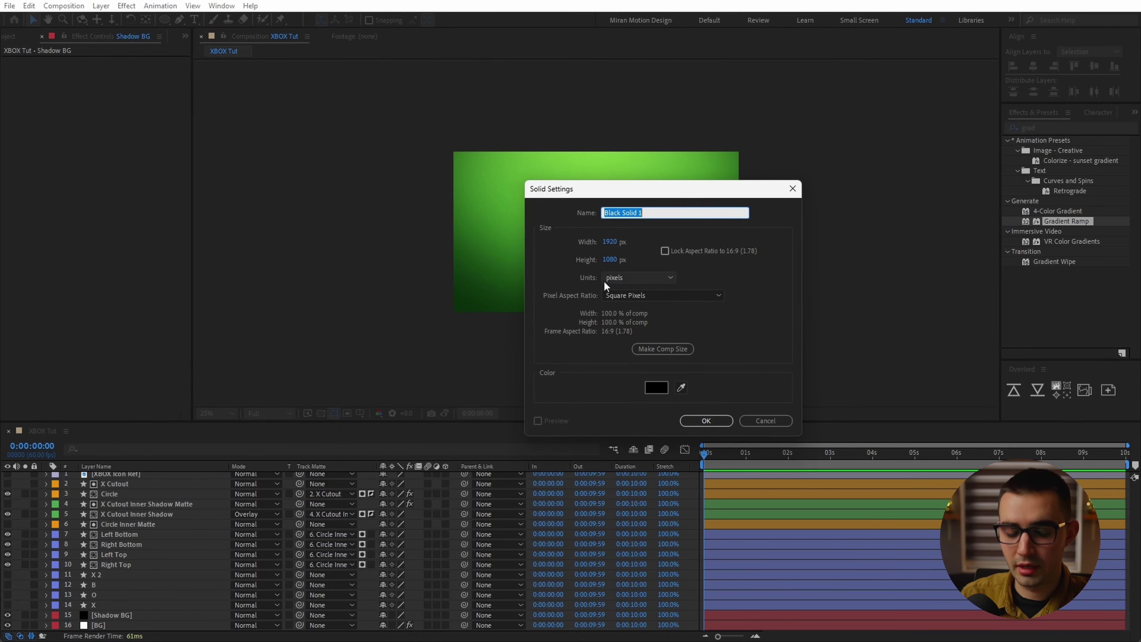
text(Highlight BG)
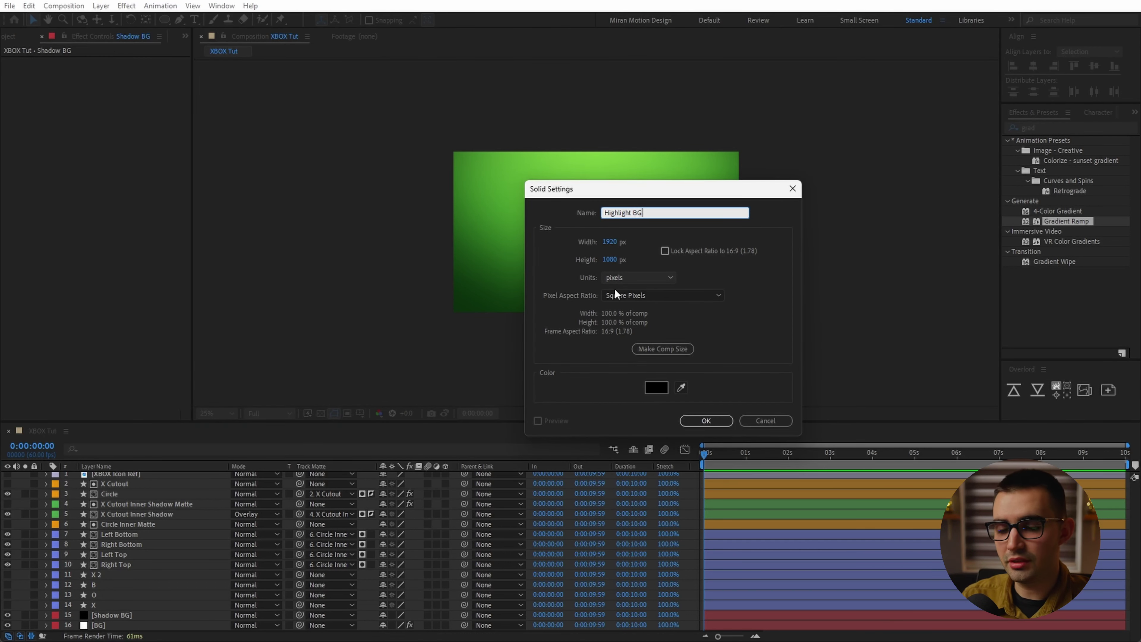
click(657, 387)
drag(710, 342, 632, 285)
key(Return)
key(Return)
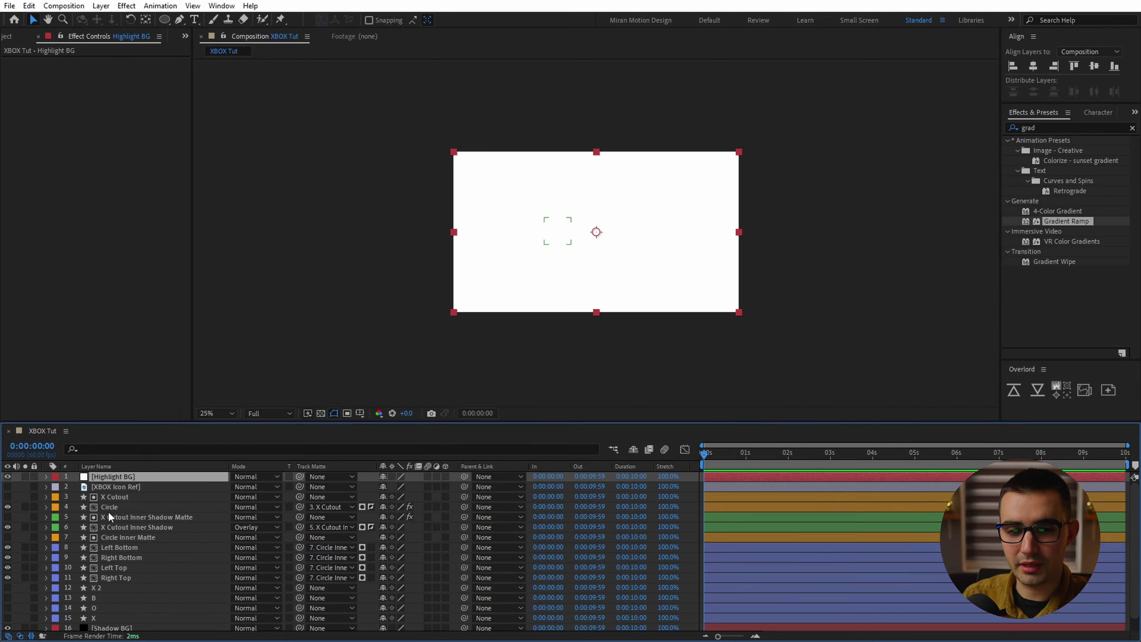
key(ctrl+shift+bracketleft)
- Draw an elliptical mask on Highlight BG centered over the composition's upper edge and feather it about 406 pixels
key(q)
drag(595, 151, 665, 191)
key(v)
key(f)
drag(395, 625, 640, 618)
- Set the Highlight BG layer's blending mode to Overlay and lower its opacity to soften the highlight
click(188, 605)
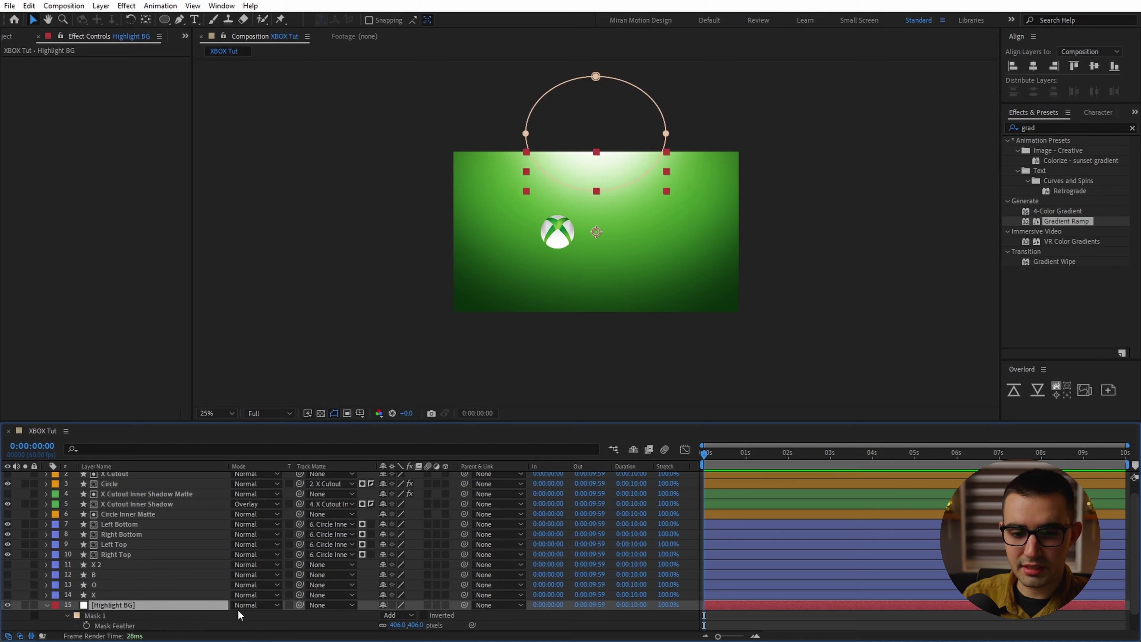
click(256, 605)
click(282, 297)
key(t)
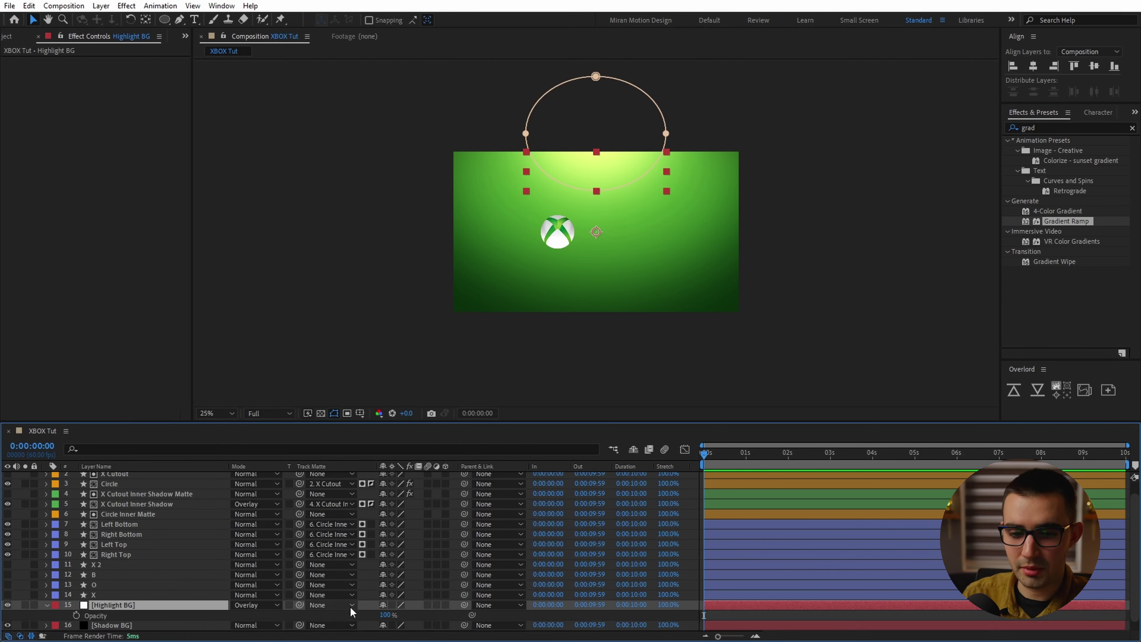
drag(384, 615, 359, 618)
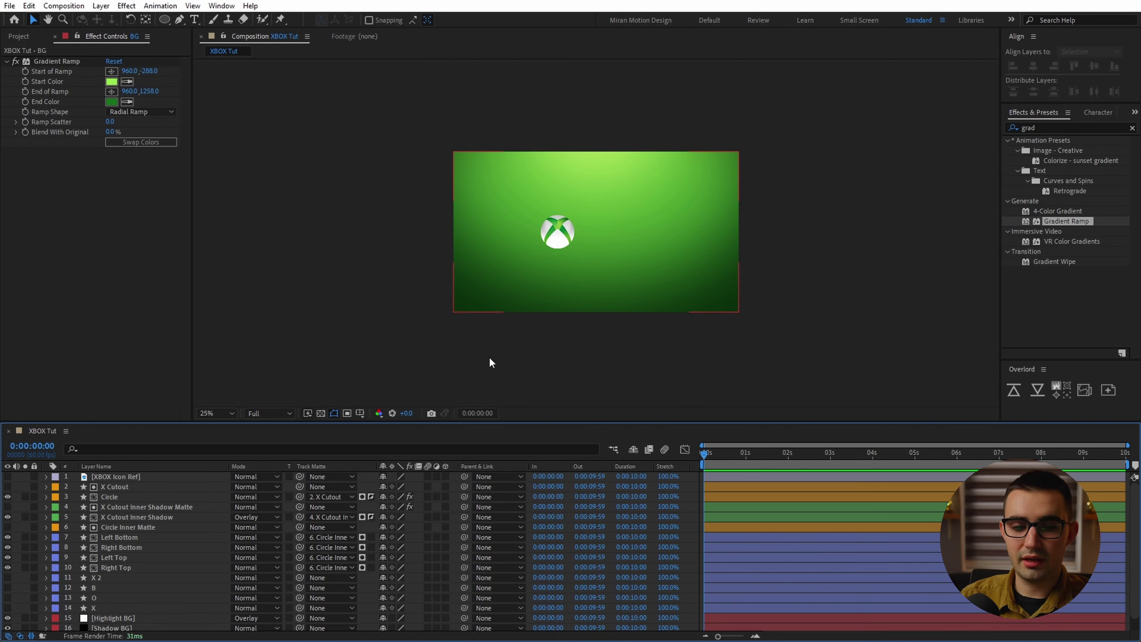
- Create an adjustment layer directly above Highlight BG and rename it BG CC
click(115, 619)
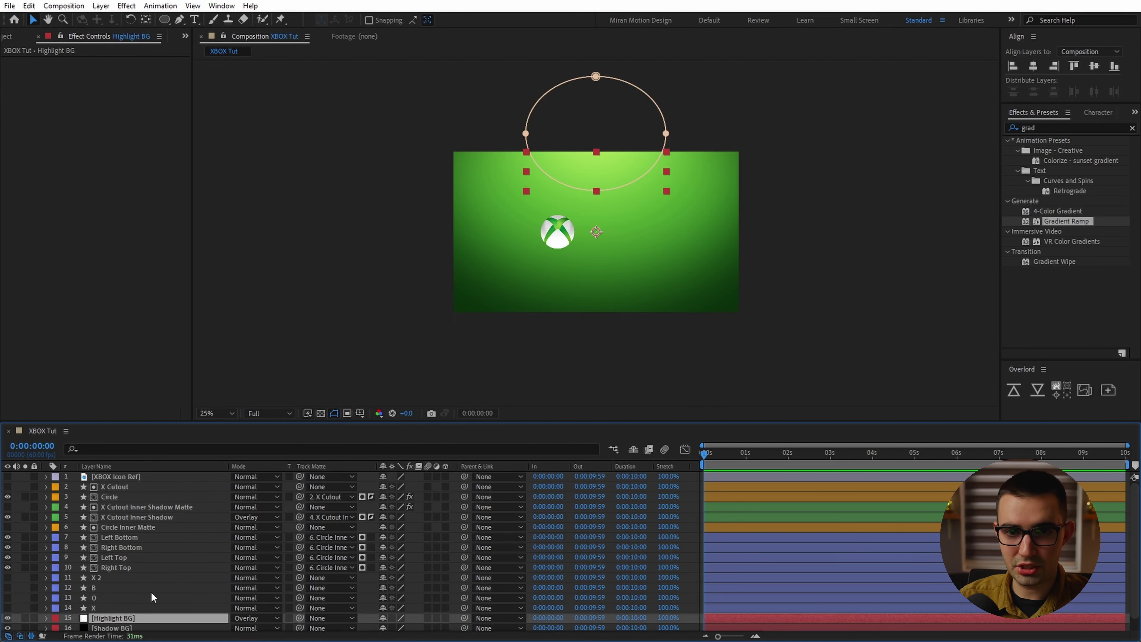
click(102, 6)
mouse_move(113, 18)
click(332, 97)
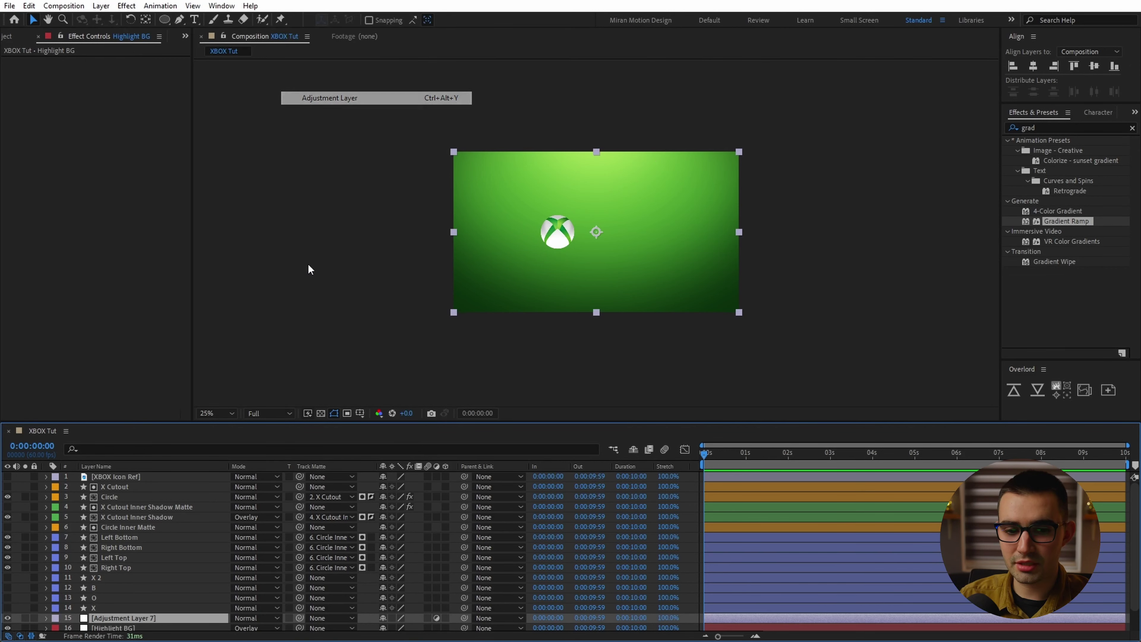
scroll(159, 609, down, 2)
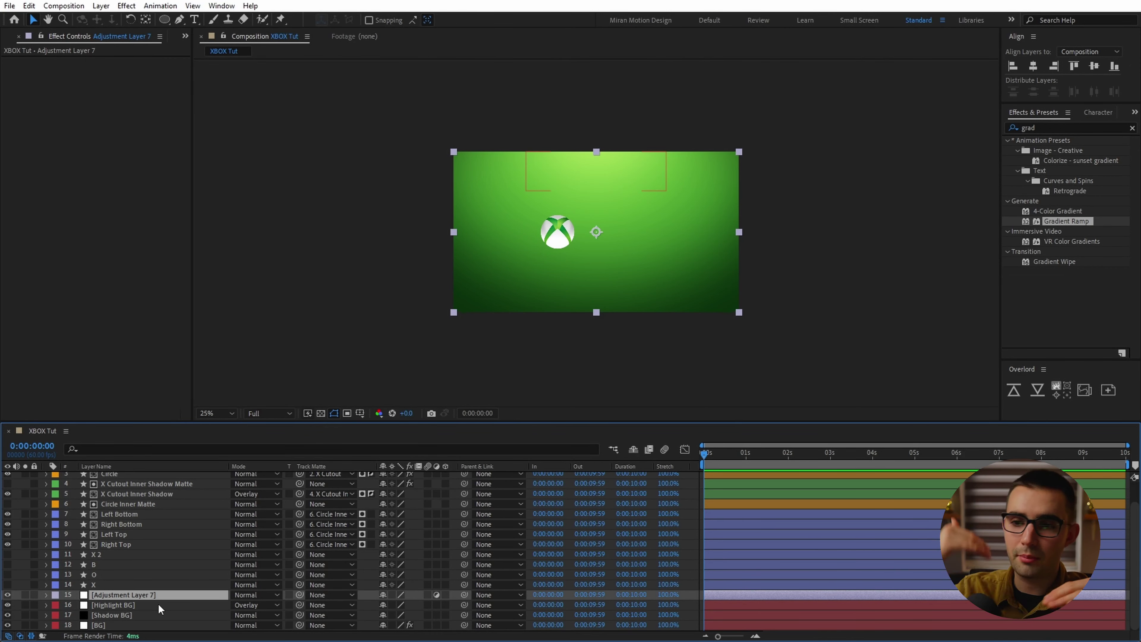
key(Return)
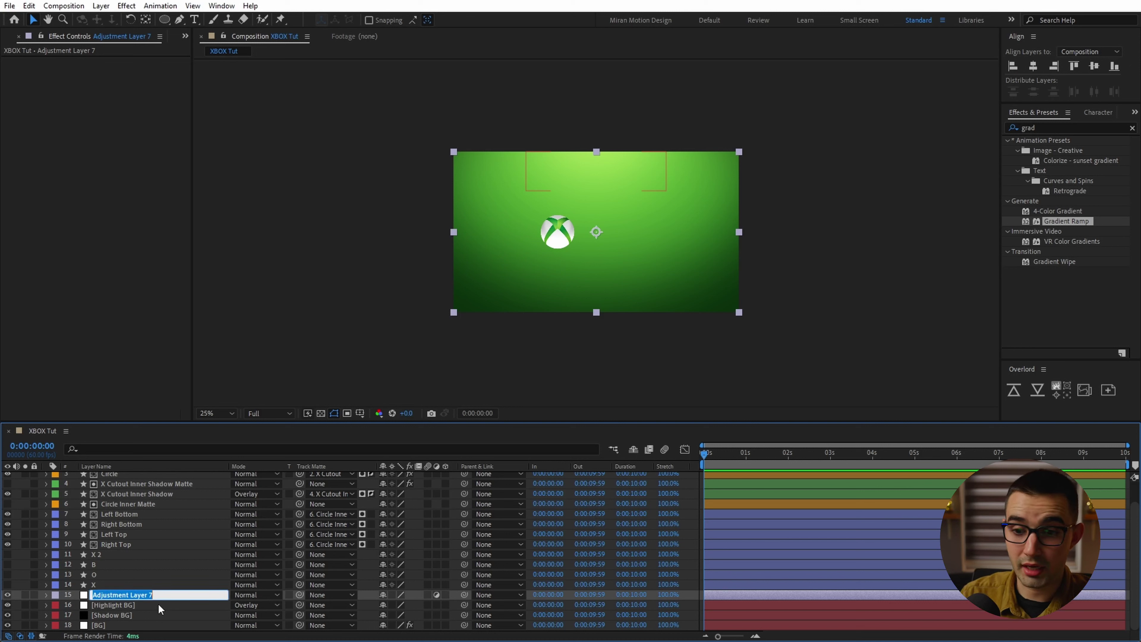
text(BG CC)
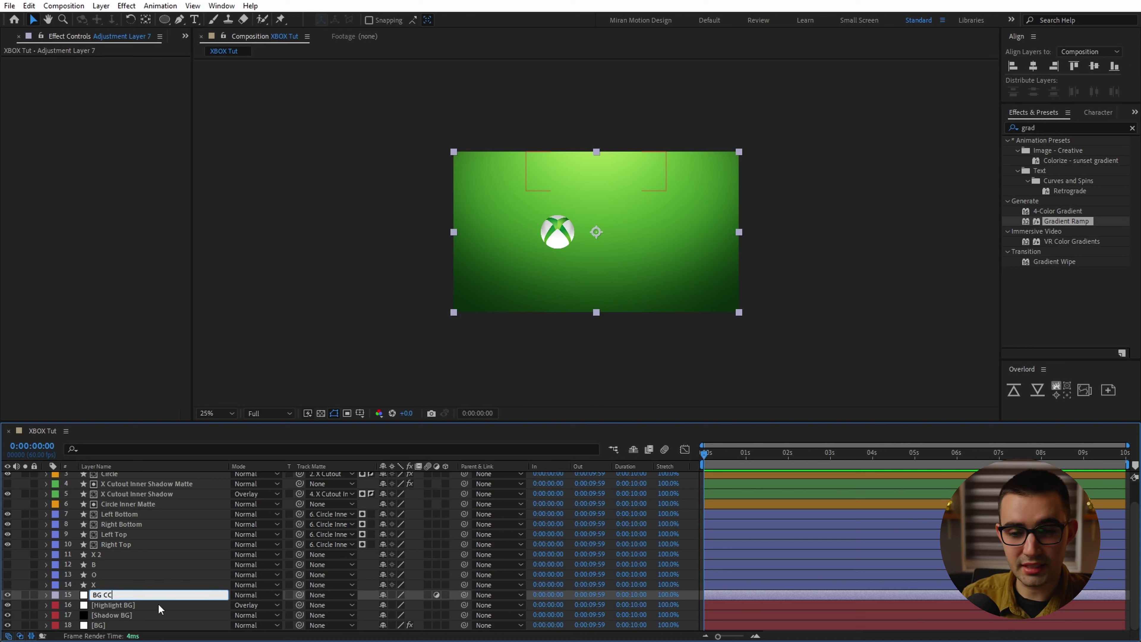
key(Return)
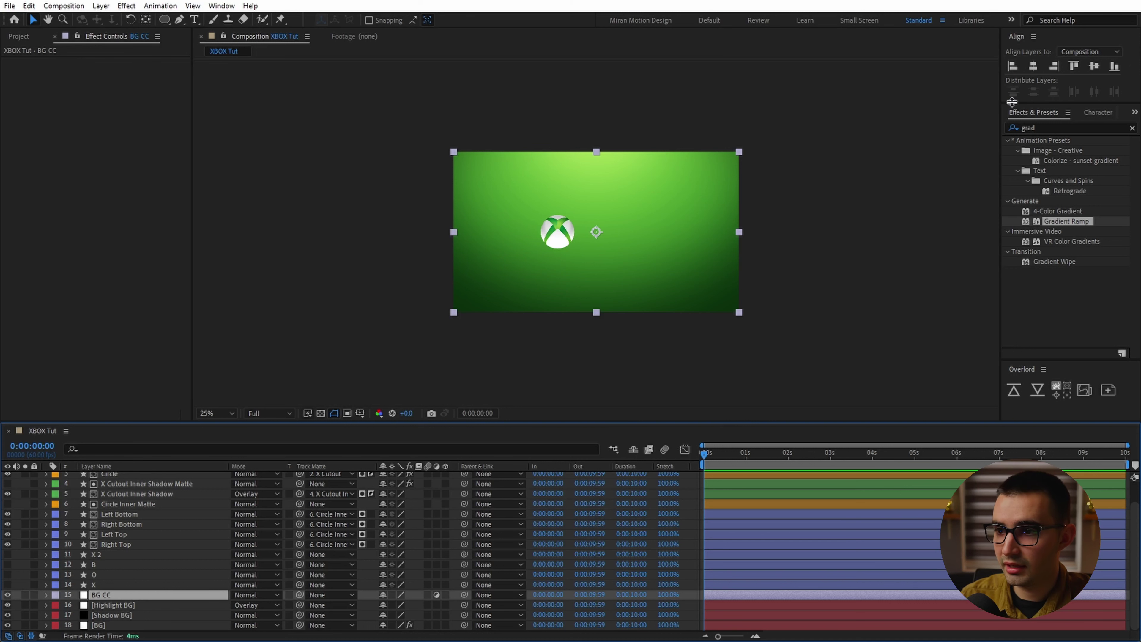
- Apply the Curves effect to BG CC and pull the lower midtones of the RGB curve down to deepen the background
click(1026, 124)
text(cur)
scroll(971, 141, up, 2)
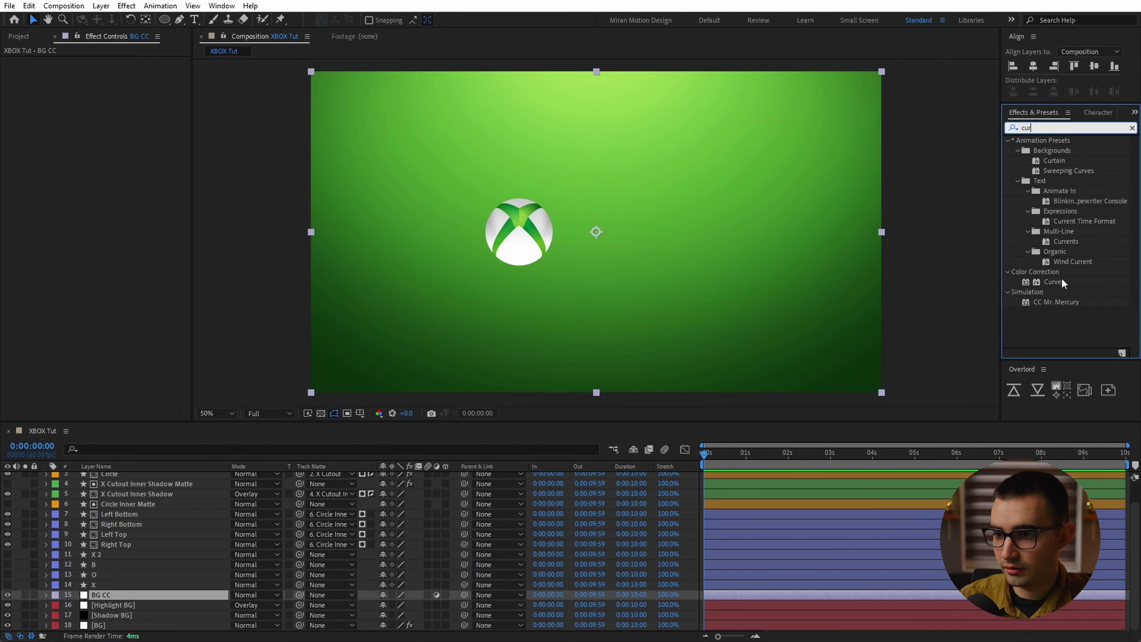
drag(1062, 281, 177, 596)
drag(94, 192, 87, 220)
- Add a CC Vignette effect below Curves on BG CC and set its Amount to 53
click(1078, 127)
text(cc v)
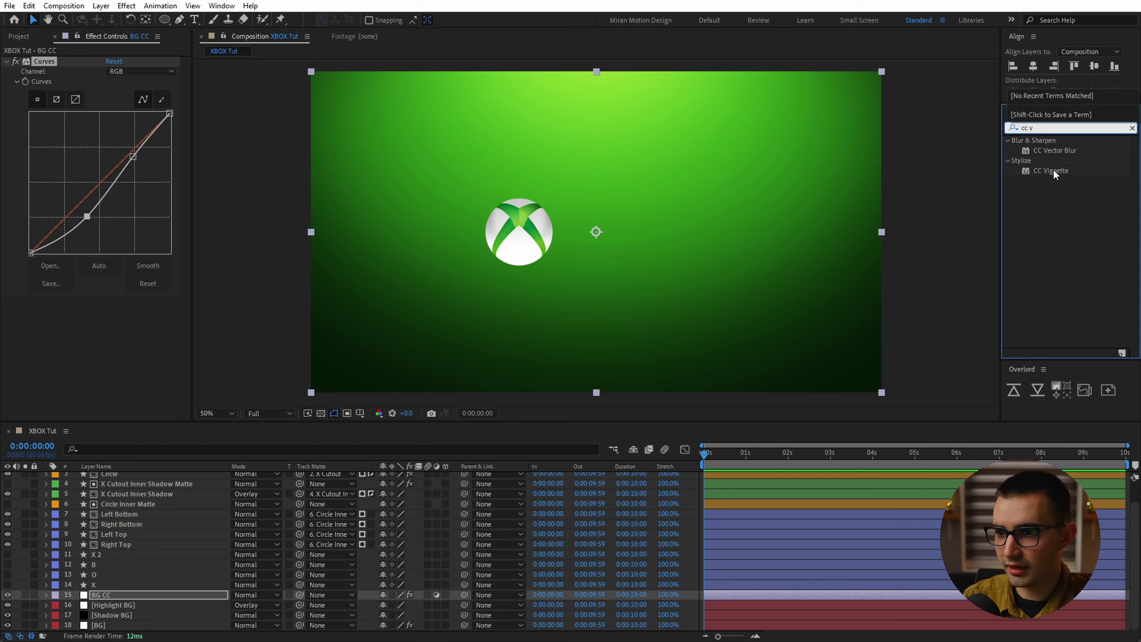
drag(1053, 173, 109, 347)
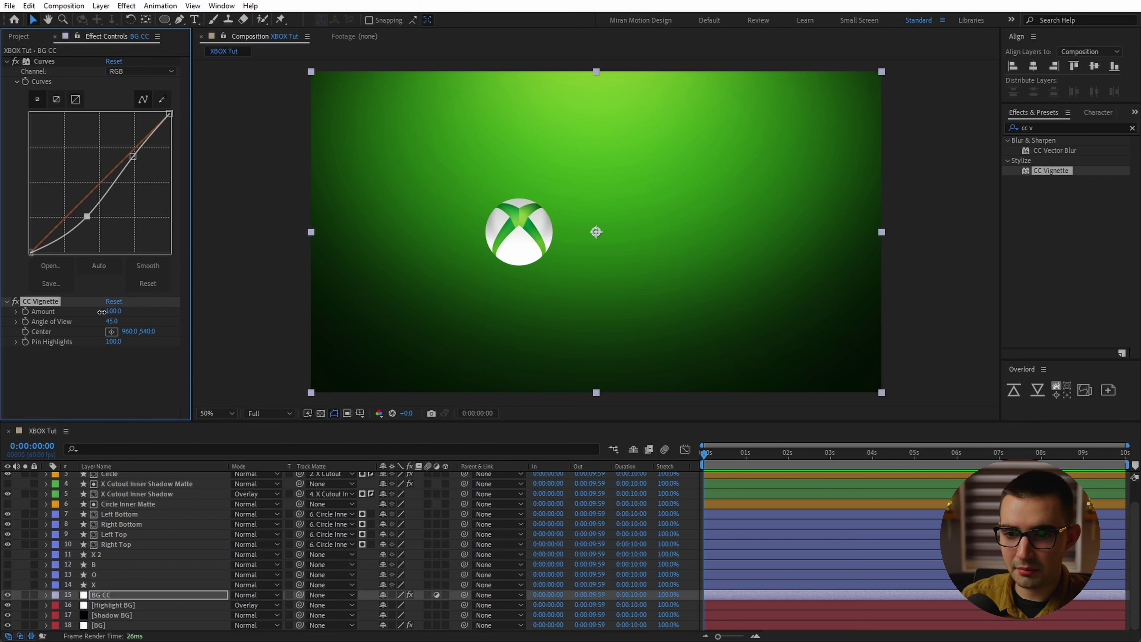
drag(102, 312, 89, 320)
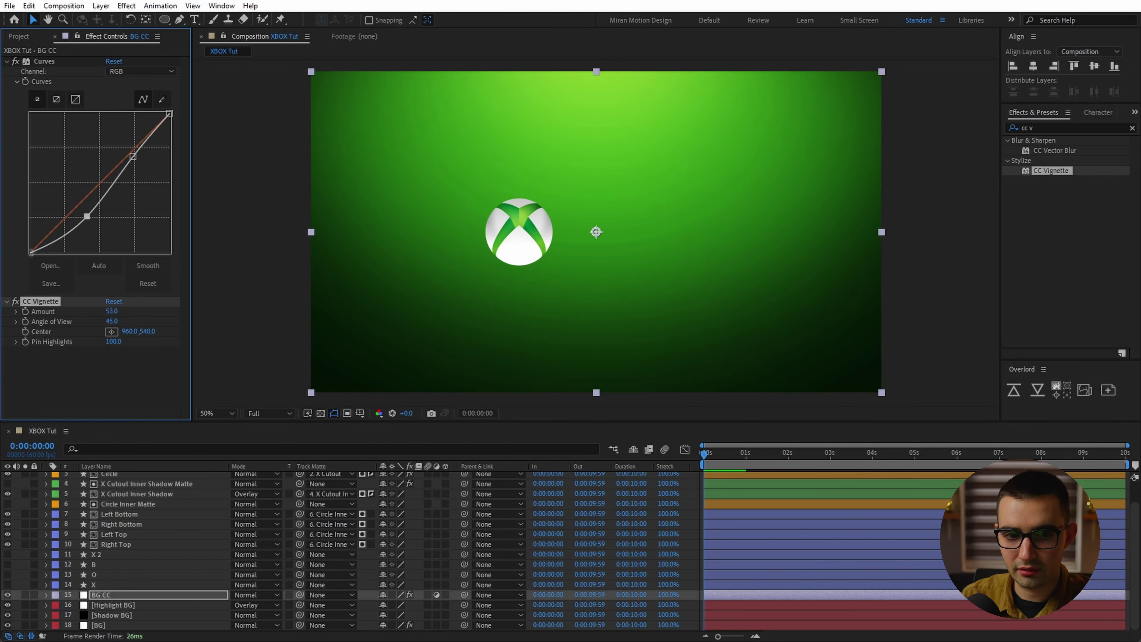
click(91, 356)
- Examine the background gradient up close and as a whole for color banding
scroll(550, 267, up, 1)
drag(665, 225, 475, 127)
drag(586, 243, 630, 351)
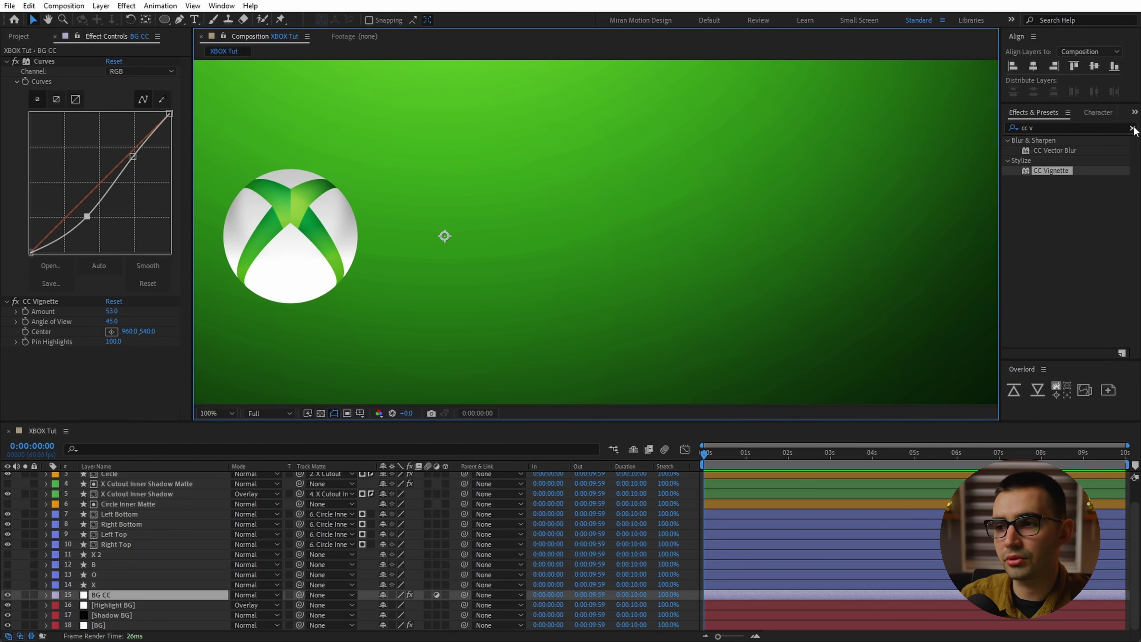
drag(657, 274, 657, 163)
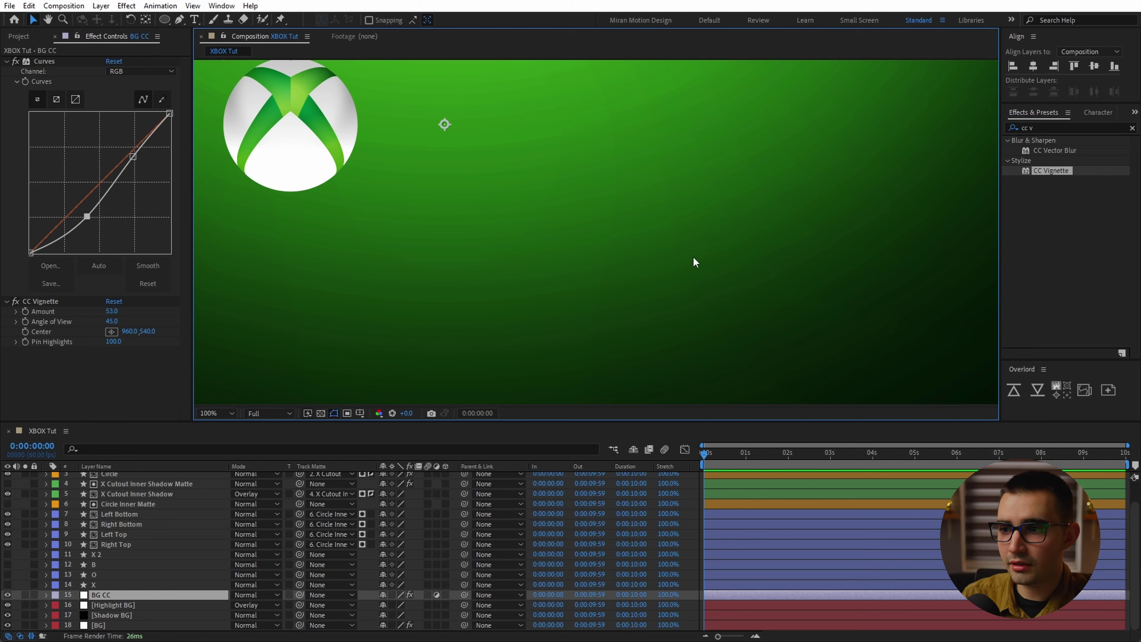
scroll(830, 214, down, 2)
drag(733, 200, 747, 248)
scroll(742, 265, up, 1)
drag(596, 370, 594, 291)
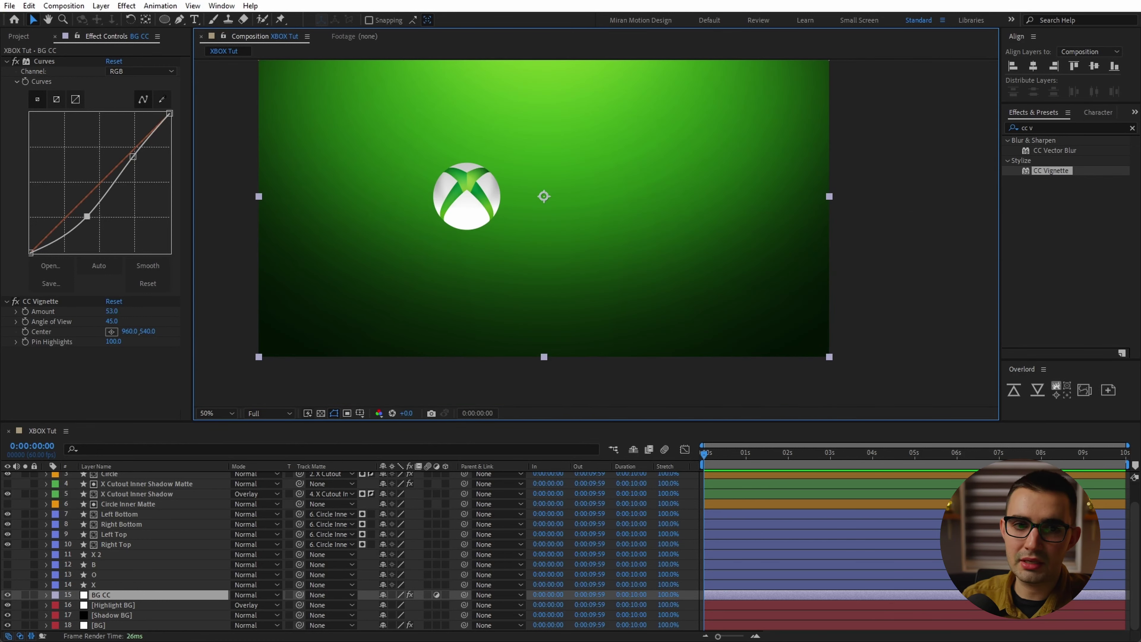
- Switch the project color depth to 32 bits per channel and check the gradient's smoothness
click(18, 37)
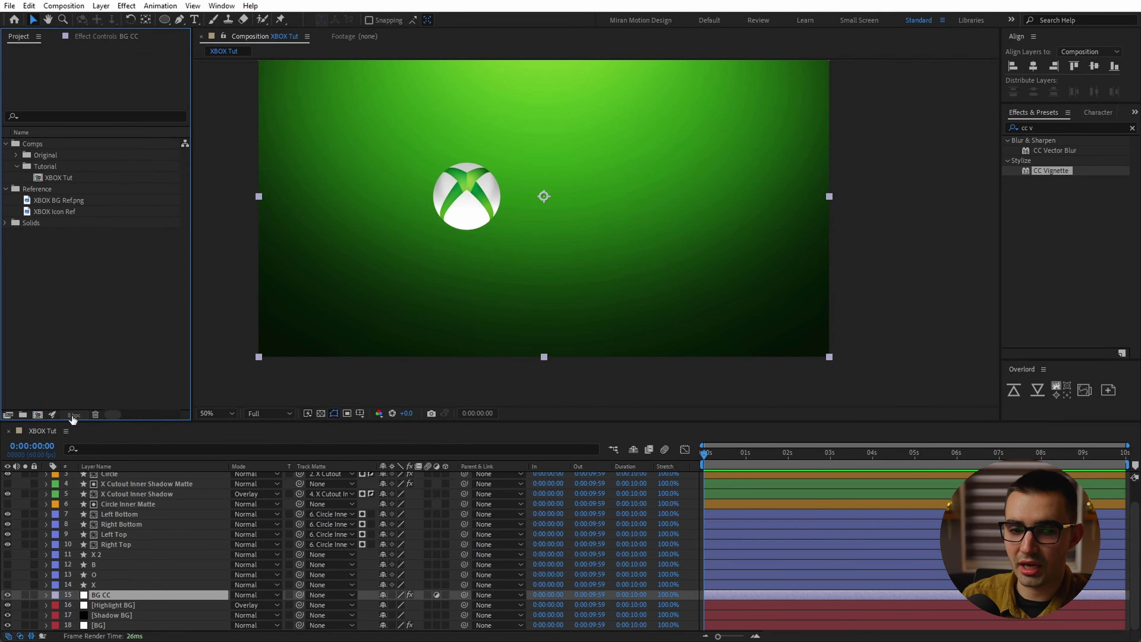
scroll(334, 316, up, 2)
scroll(738, 236, up, 2)
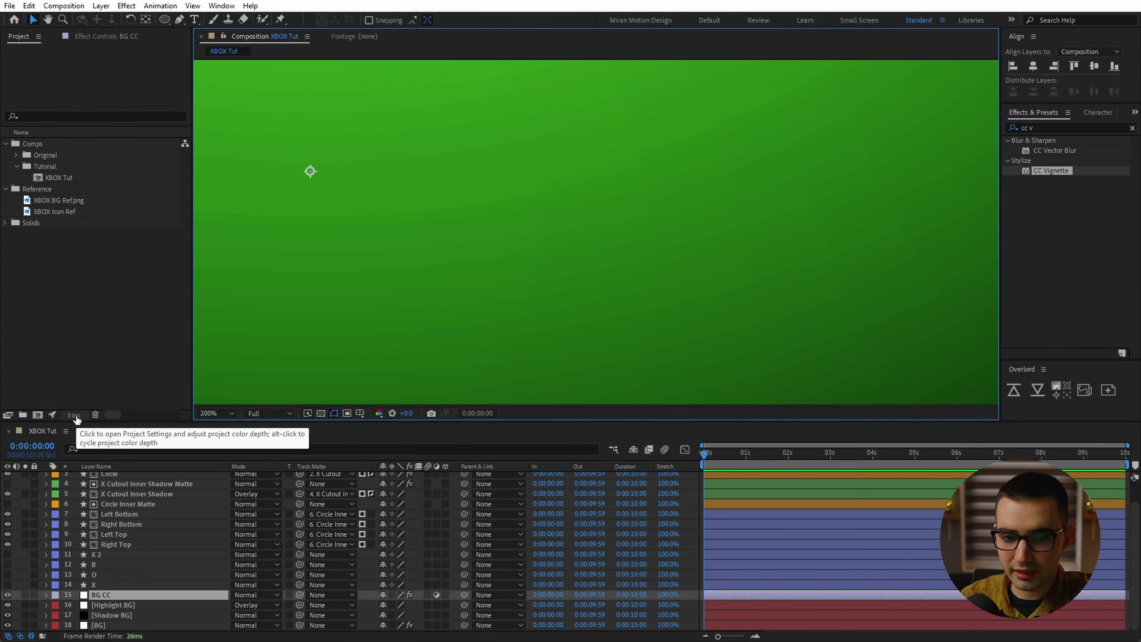
alt+click(76, 417)
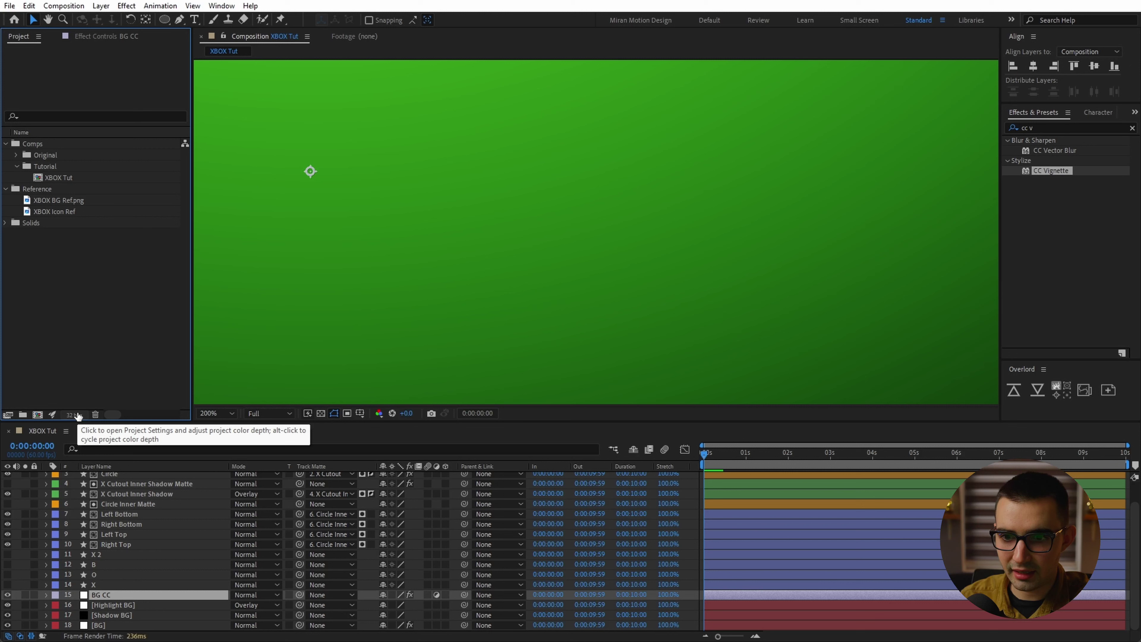
alt+click(76, 416)
scroll(782, 213, down, 3)
scroll(757, 297, up, 2)
drag(757, 297, 519, 272)
scroll(520, 273, down, 1)
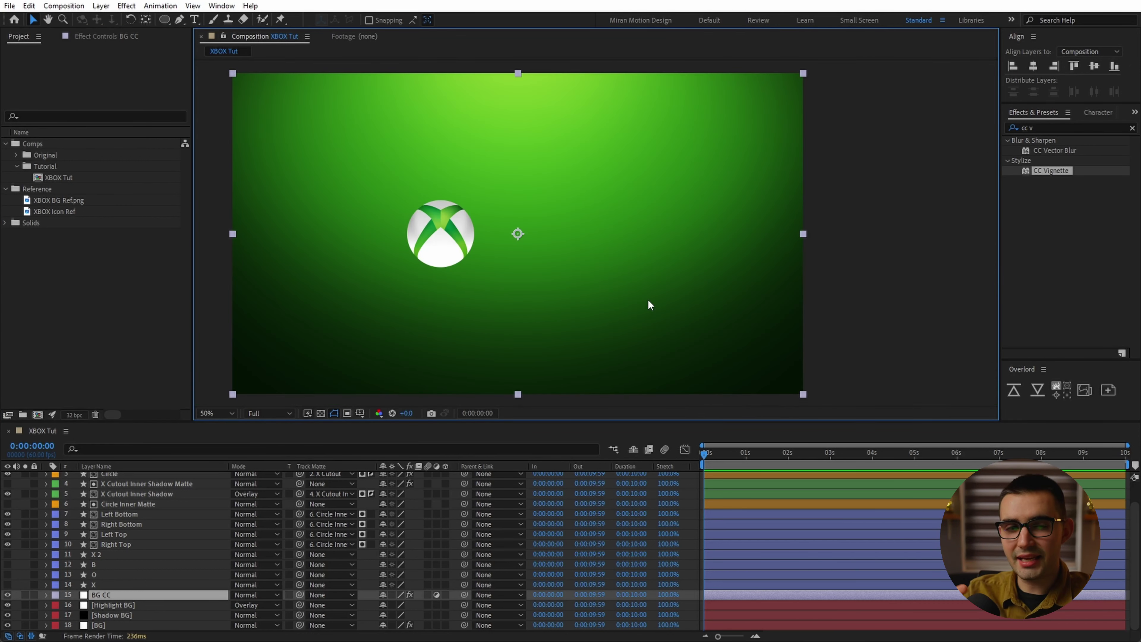
key(ctrl+space)
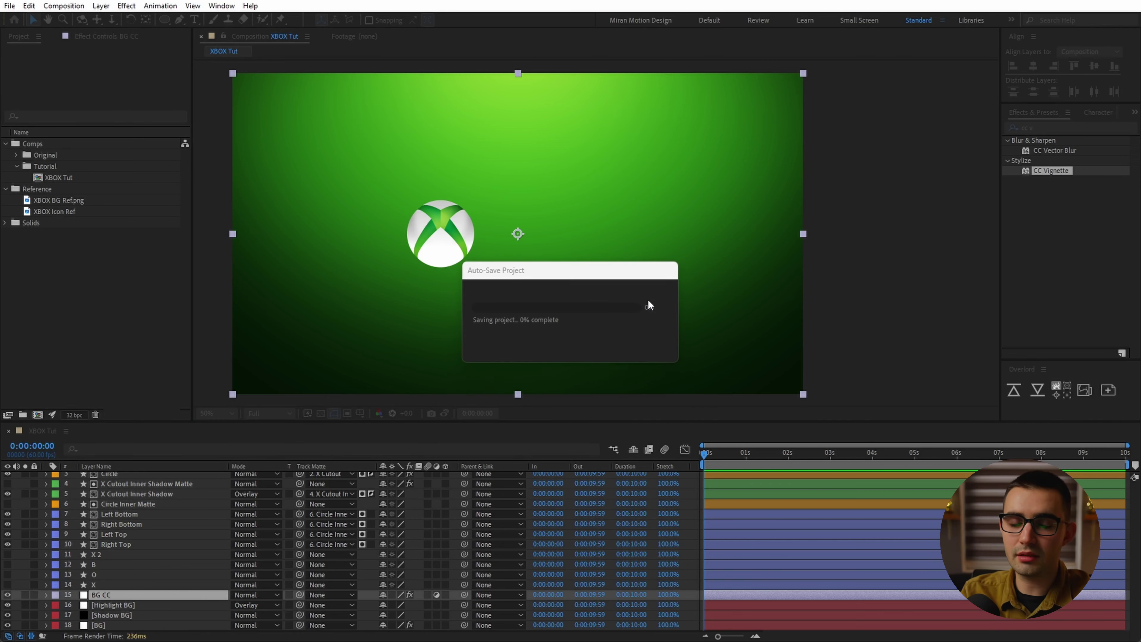
key(Escape)
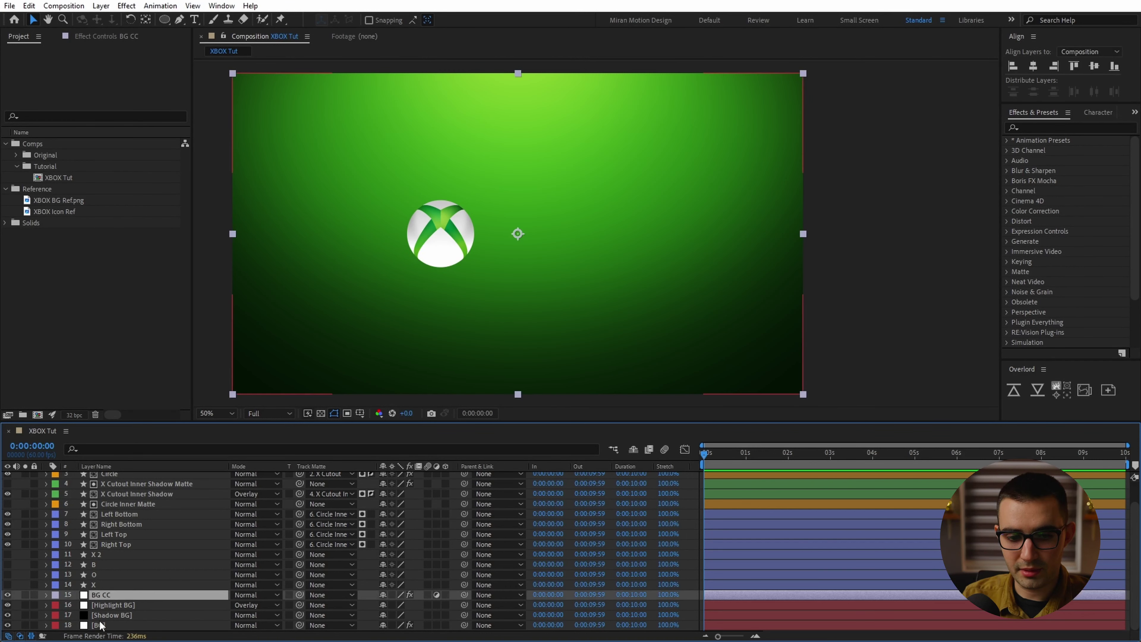
- Give the four background layers, BG CC through BG, a Brown label, mark them shy and hide shy layers in the timeline
shift+click(76, 624)
click(56, 629)
click(148, 550)
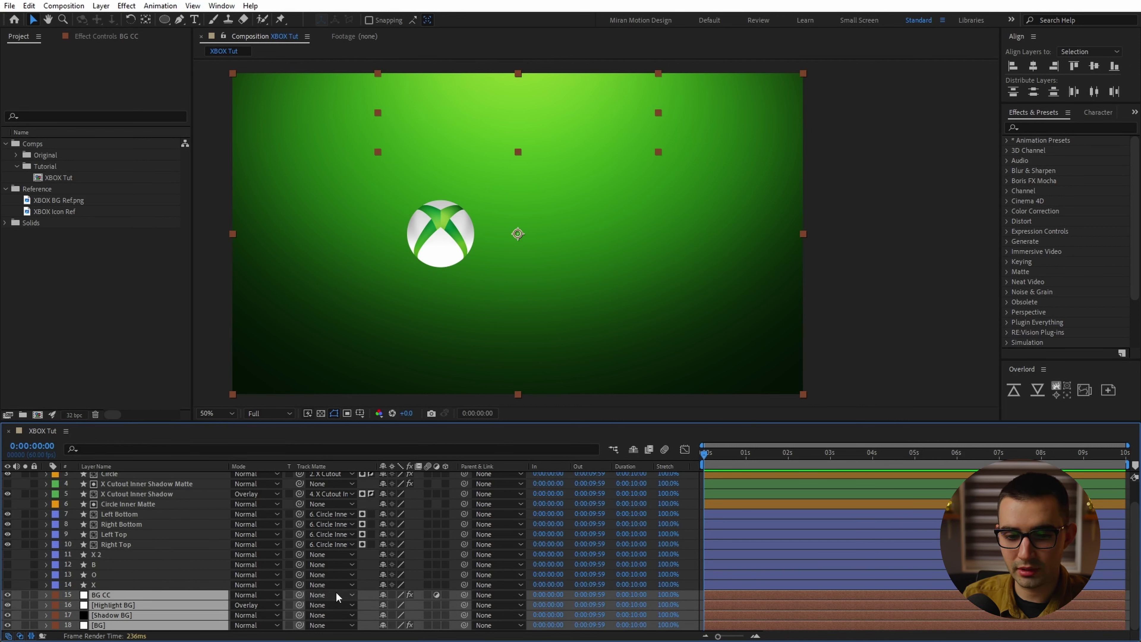
click(383, 594)
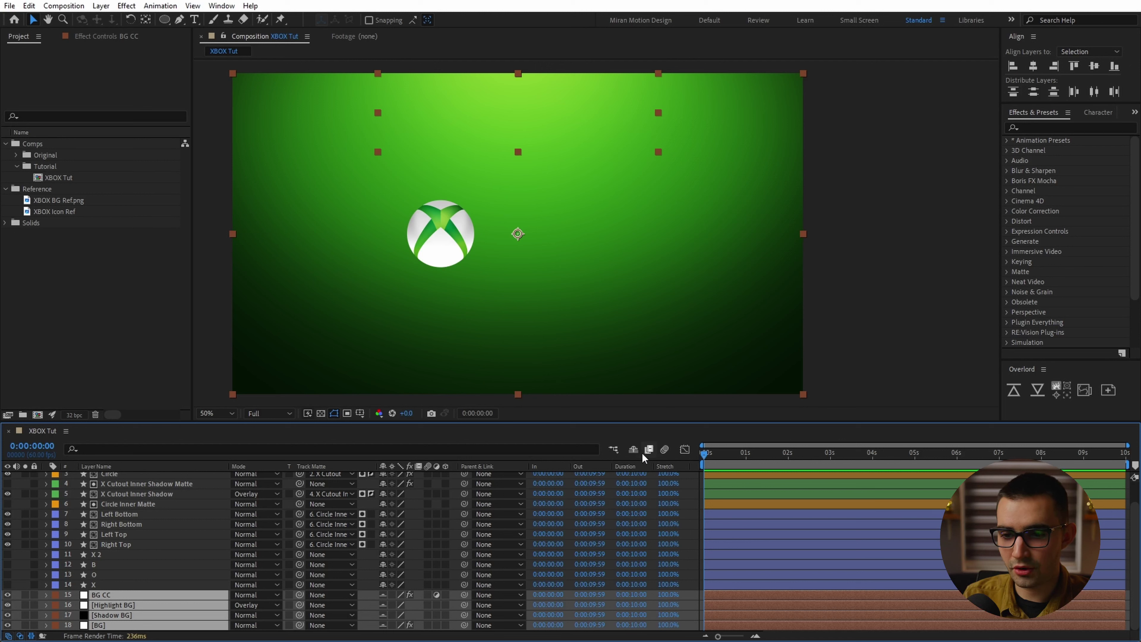
click(634, 450)
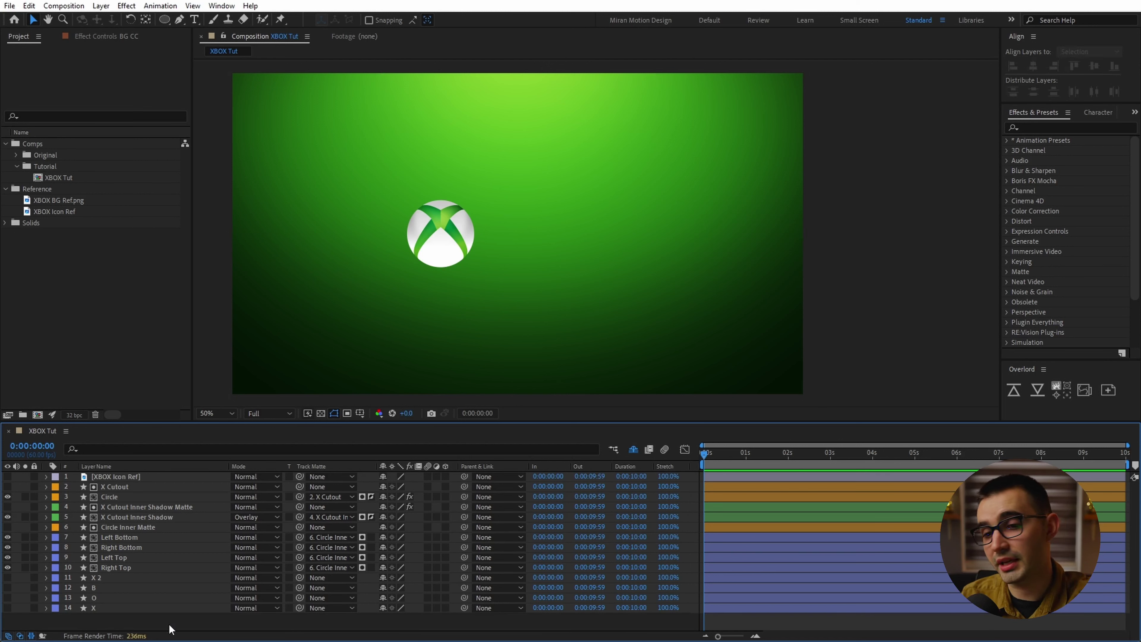
- Assign the Red label color to the four letter layers X 2, B, O and X
drag(172, 628, 101, 579)
click(56, 578)
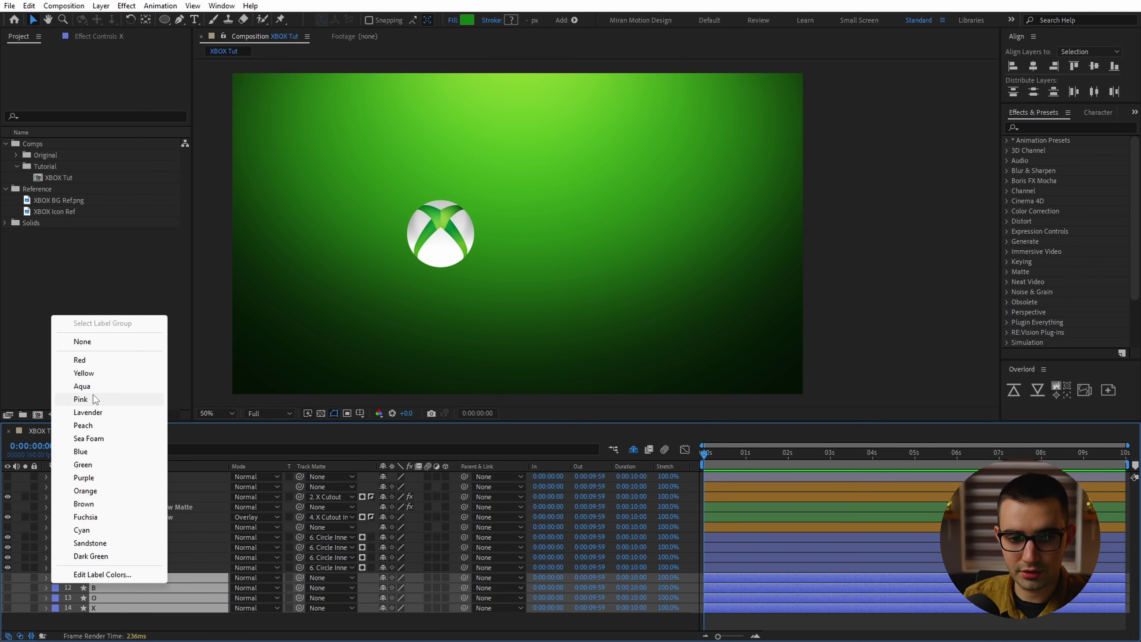
click(90, 360)
click(110, 617)
- Rename the X 2 layer to X, then mark all four letter layers shy so they are hidden from the timeline
click(107, 578)
key(Return)
text(X)
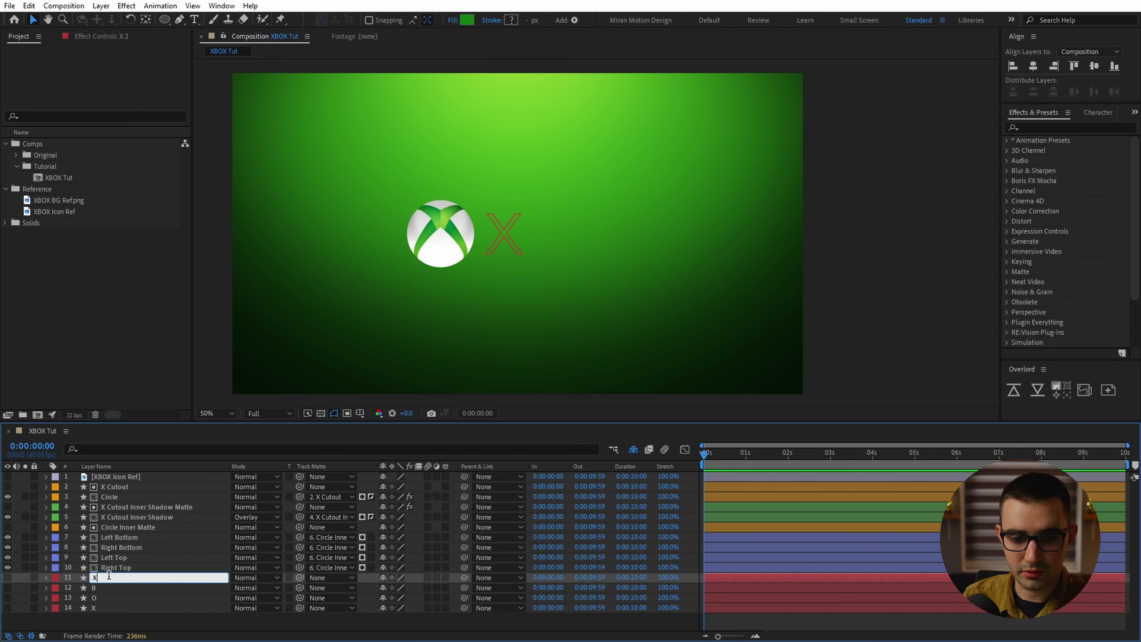
key(Return)
shift+click(104, 608)
click(351, 625)
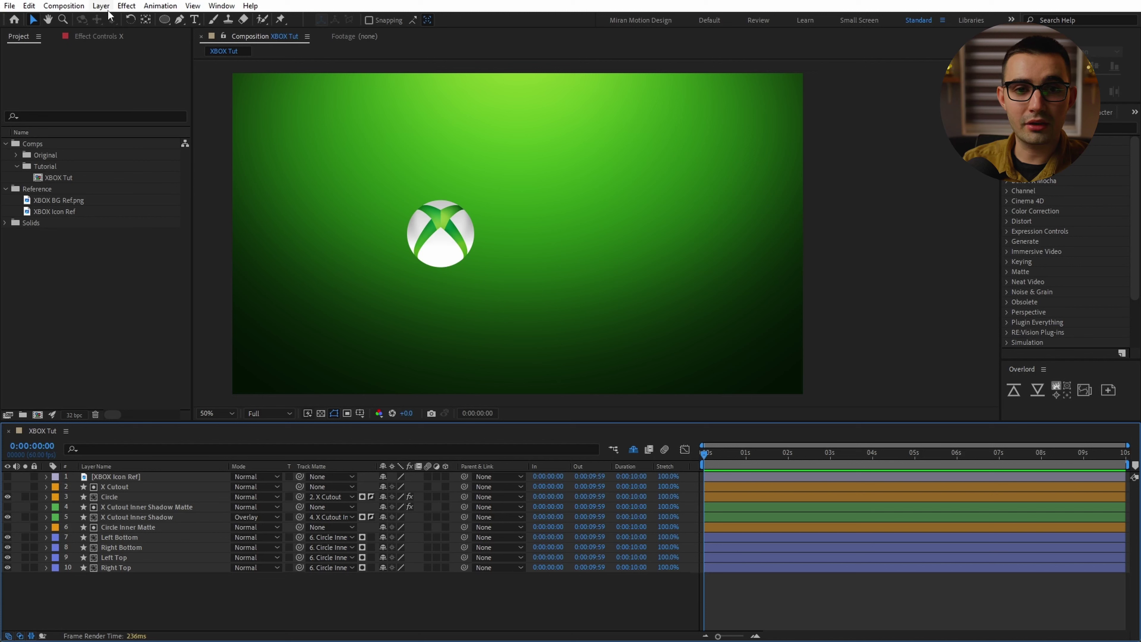
- Create a null object at the top of the layer stack and rename it CONTROL
click(101, 6)
mouse_move(180, 19)
click(320, 71)
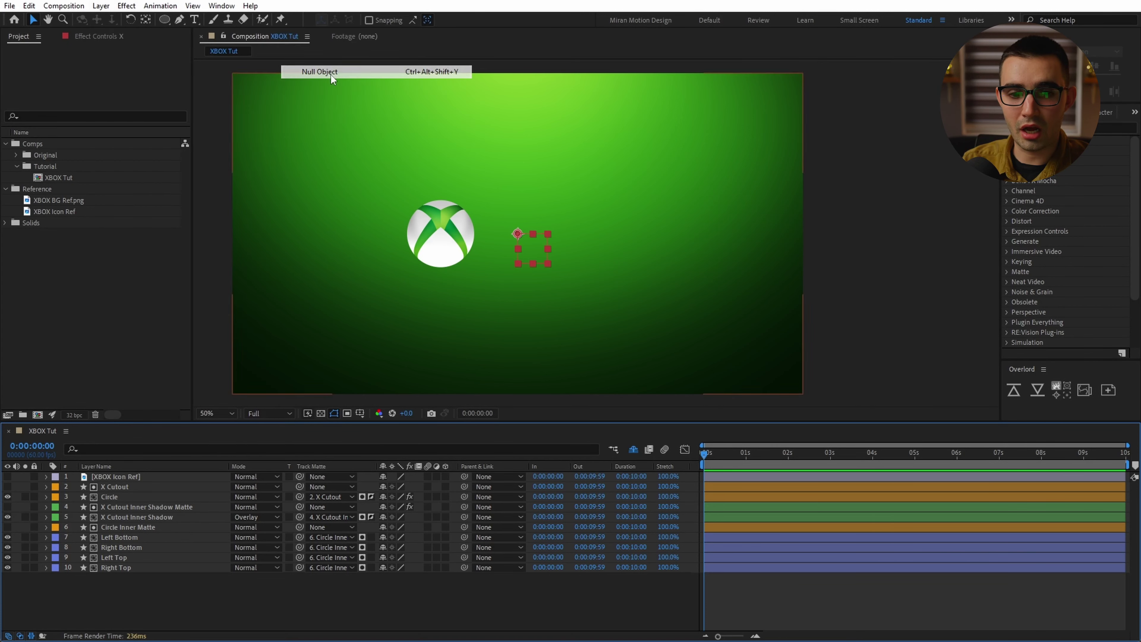
key(Return)
text(CONTROL)
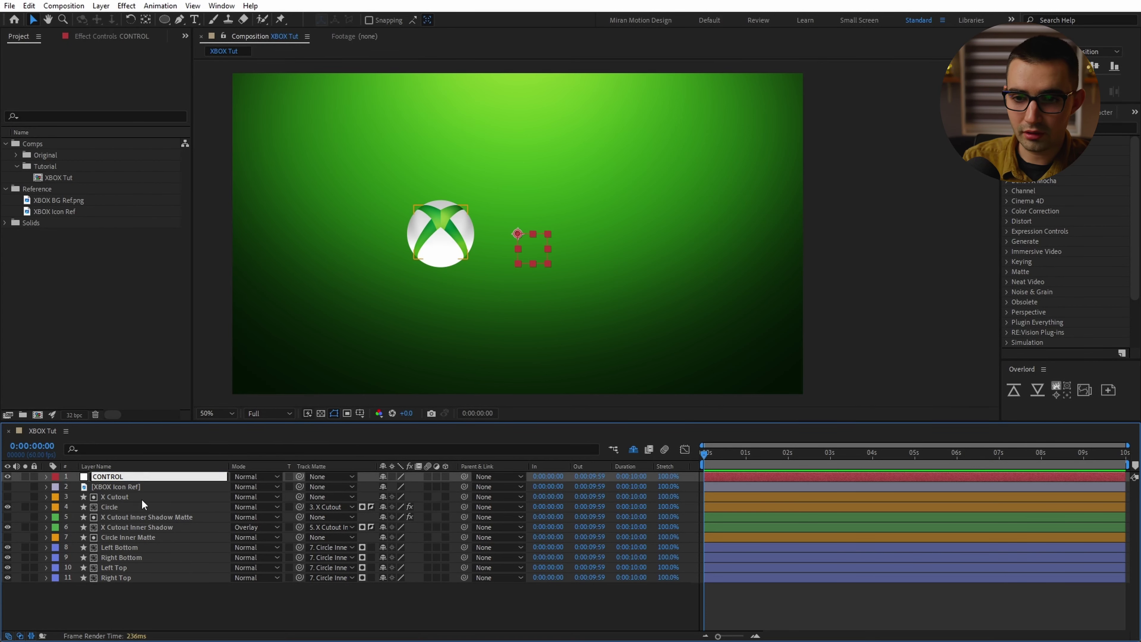
key(Return)
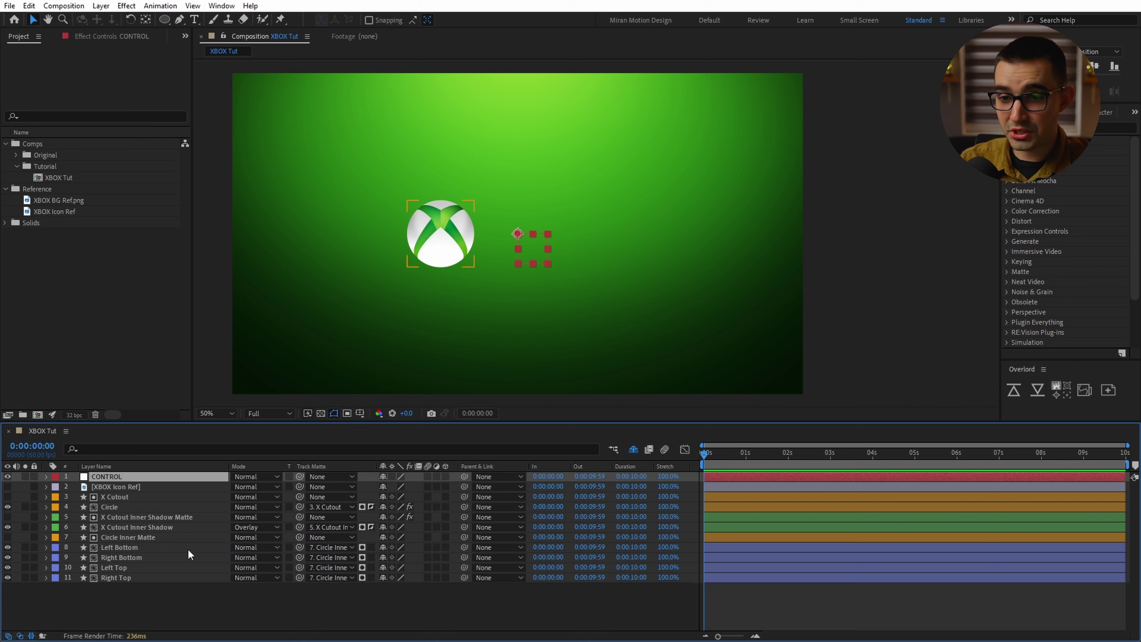
- Copy the Circle layer's position onto the CONTROL null so it sits at the logo's center
click(116, 508)
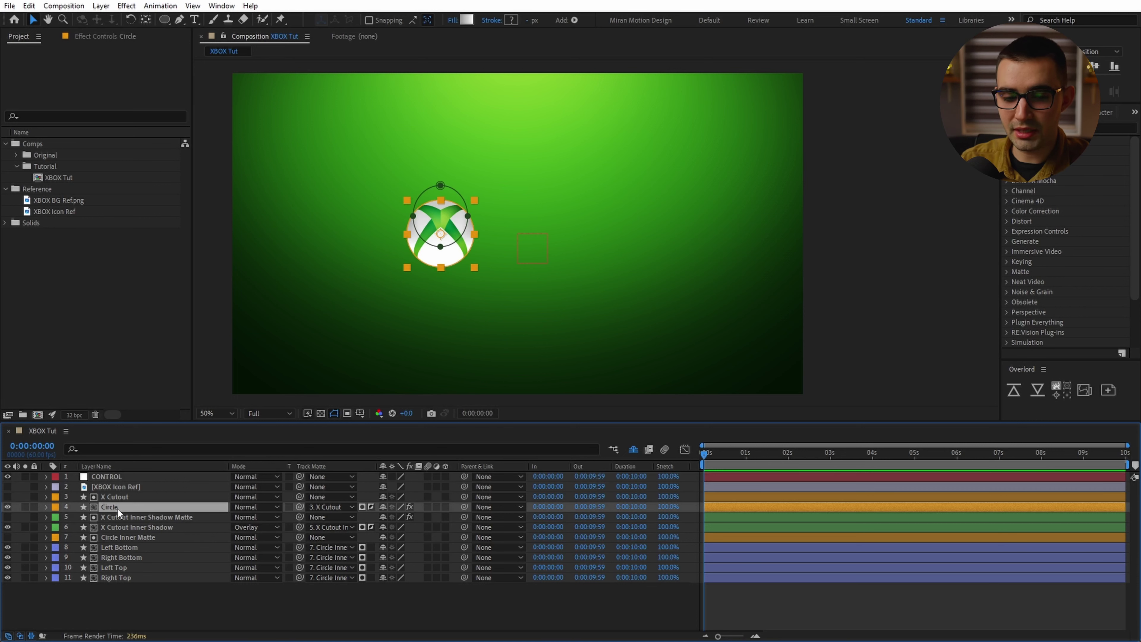
key(p)
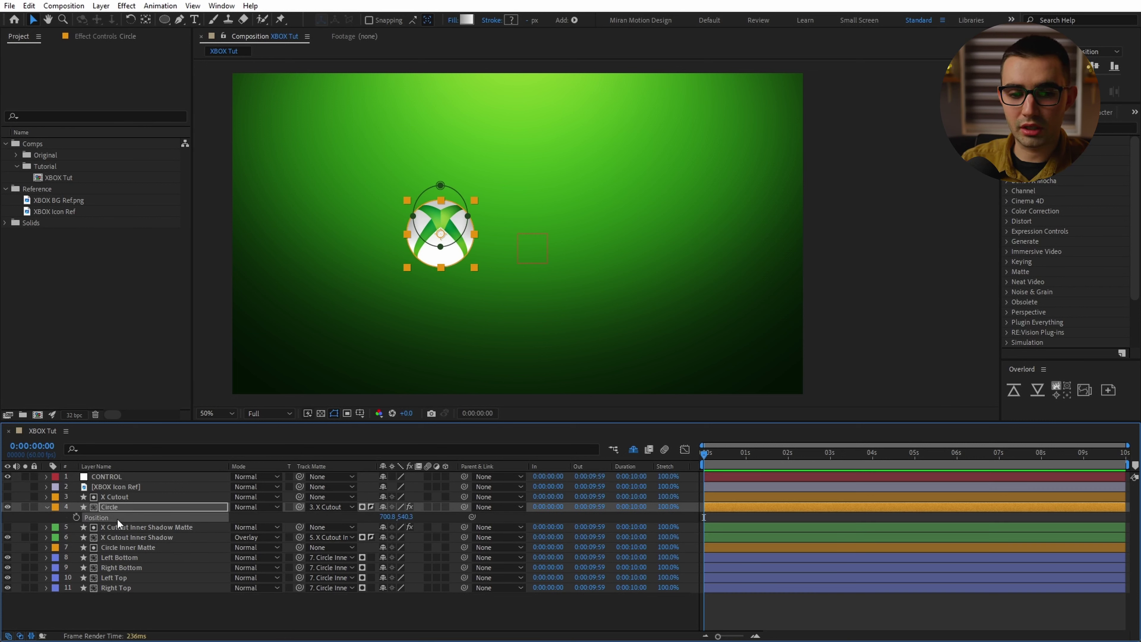
click(118, 478)
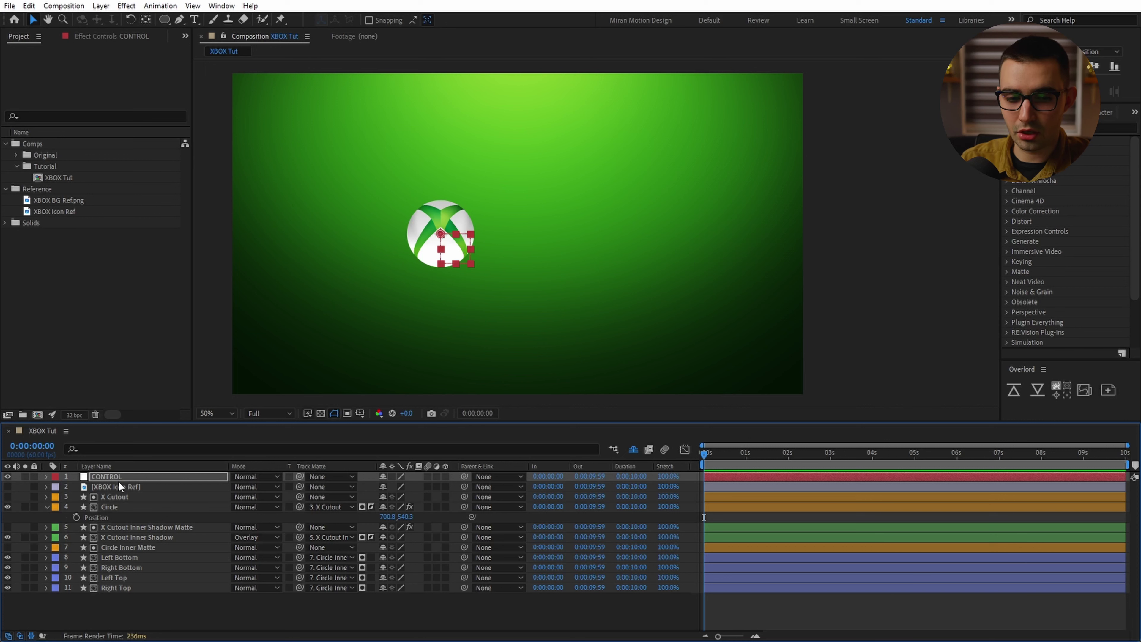
scroll(443, 265, up, 1)
drag(424, 280, 539, 303)
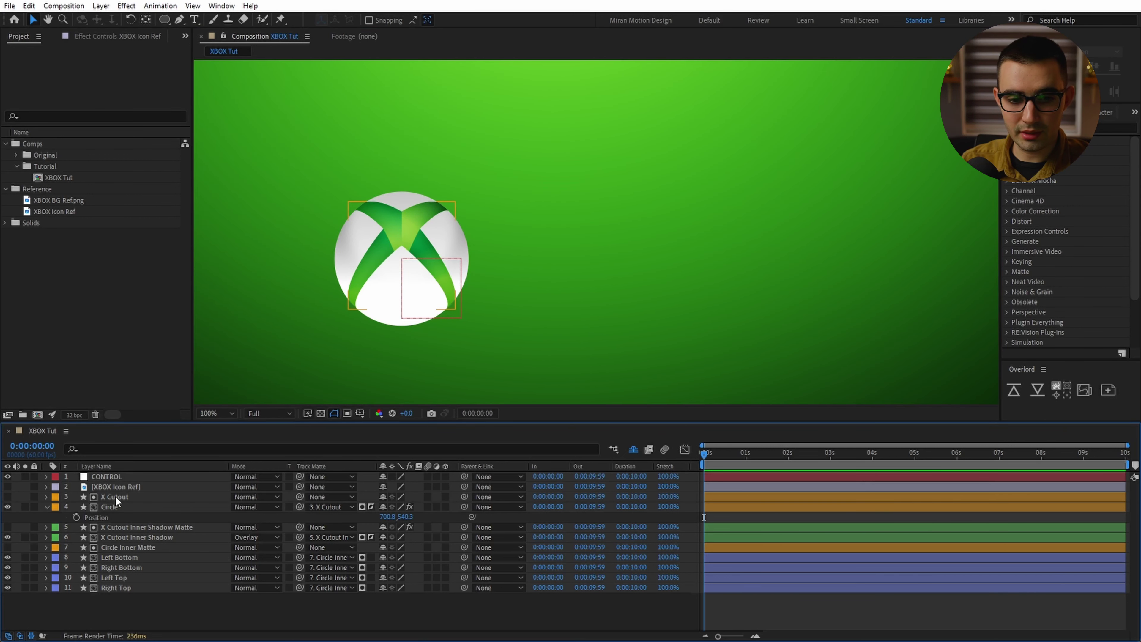
- Parent all icon layers from X Cutout through Right Top to the CONTROL null
click(115, 495)
shift+click(129, 587)
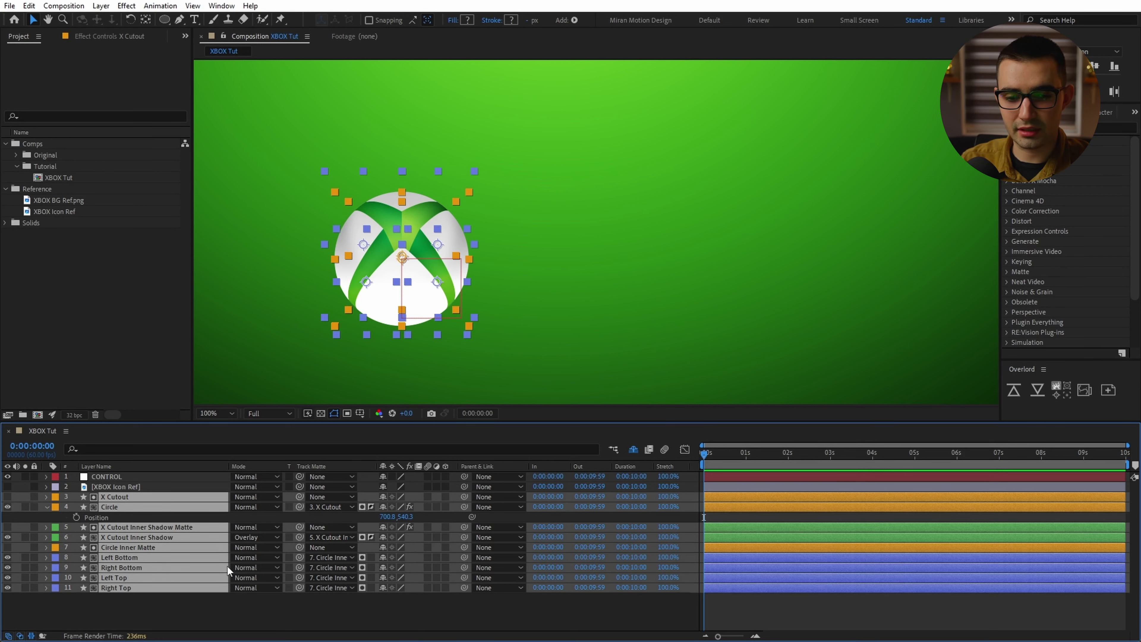
drag(464, 507, 149, 475)
click(149, 475)
click(675, 294)
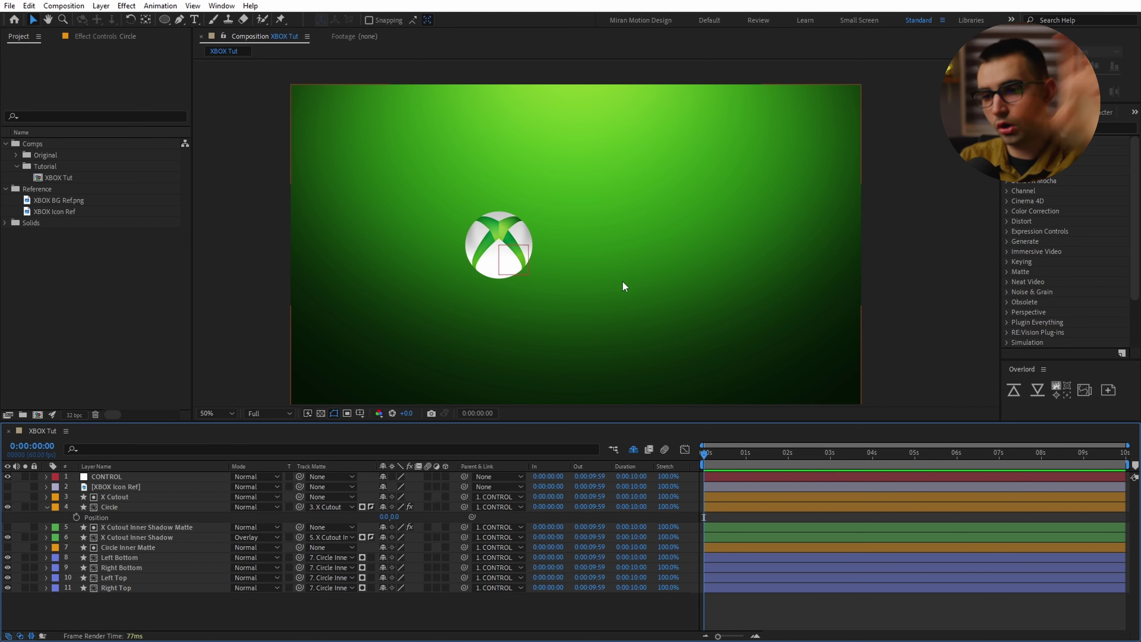
- Add a Position keyframe to the CONTROL null and move it to just after the 2.5-second mark
click(104, 477)
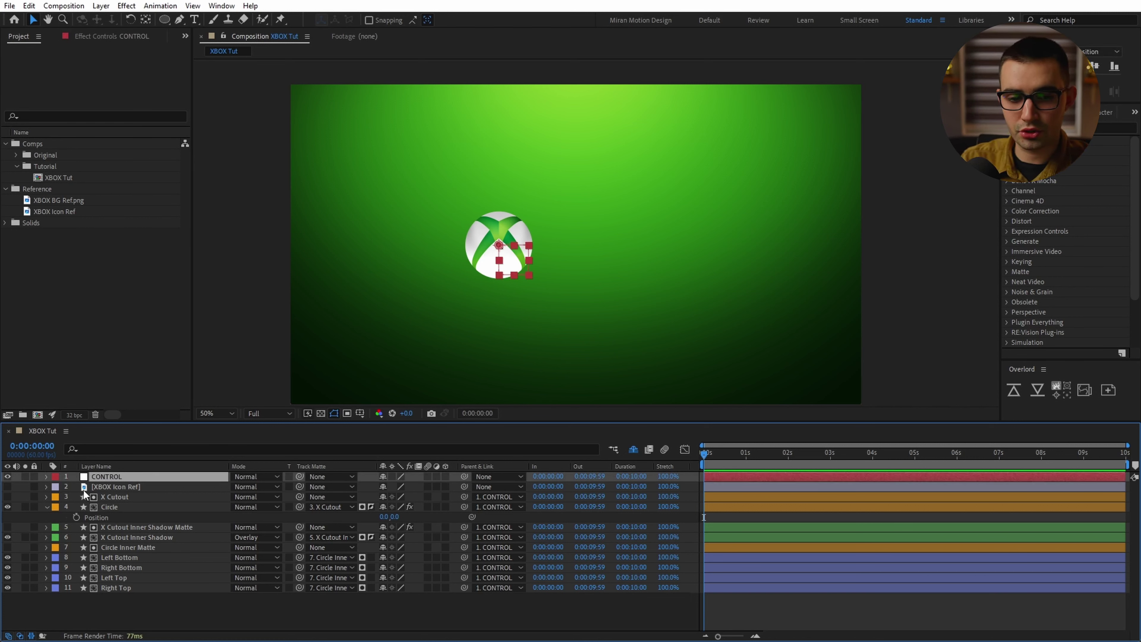
key(p)
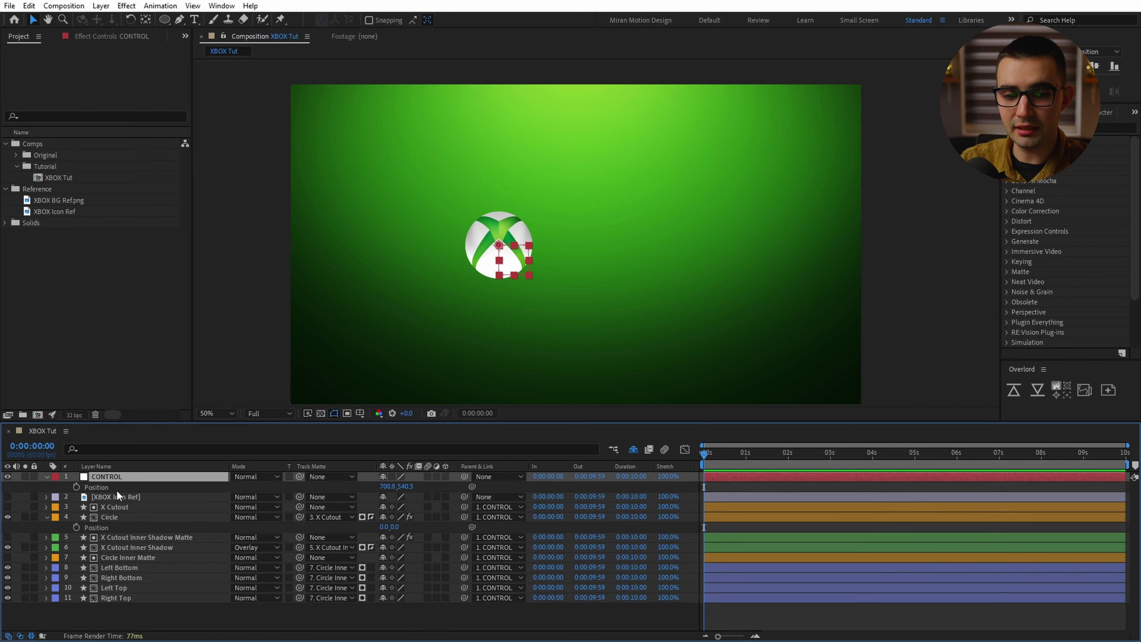
click(75, 486)
key(=)
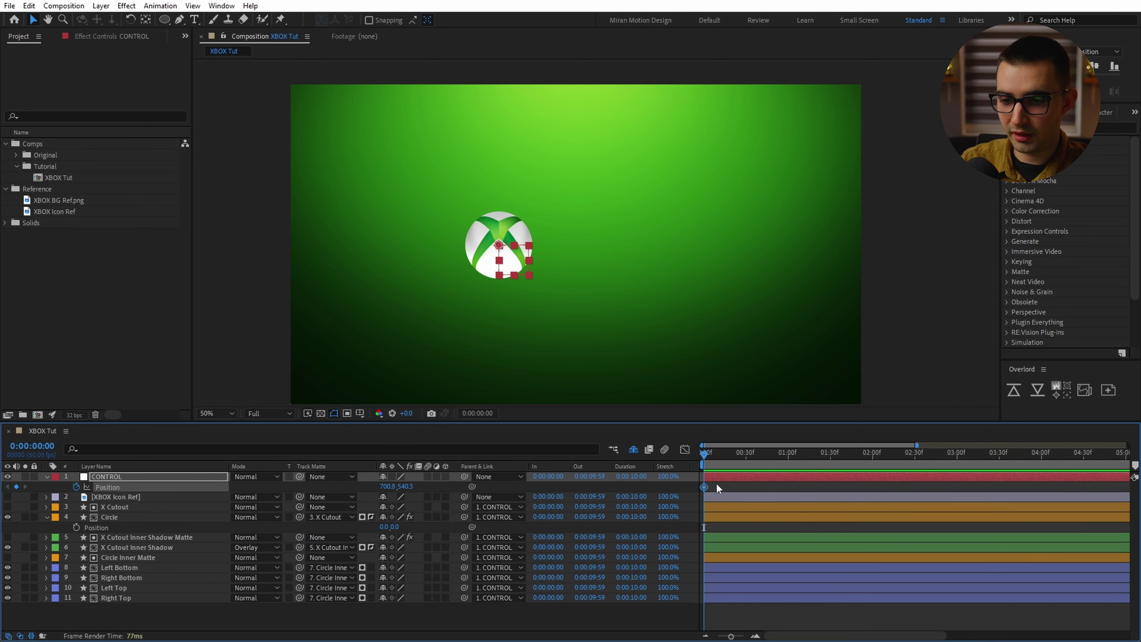
drag(703, 486, 919, 488)
- Keyframe CONTROL's Position at 910, 540.3 (horizontally centered) at 0:00:01:31 and at about 910, 1224 below the frame at 0:00:00:49
drag(752, 454, 836, 463)
click(16, 486)
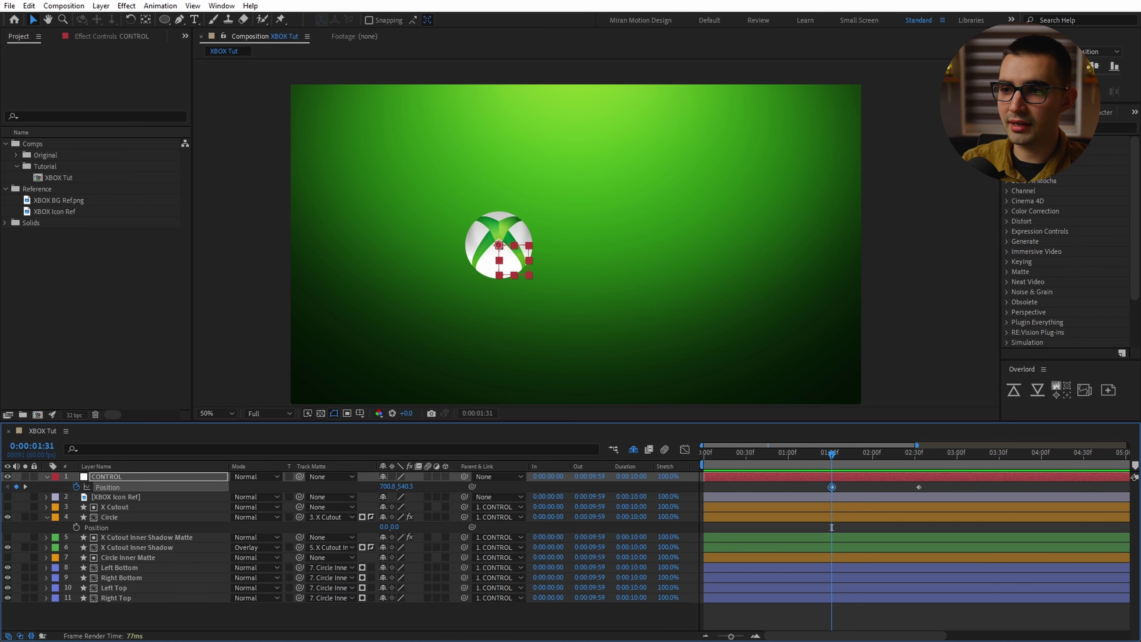
click(1027, 66)
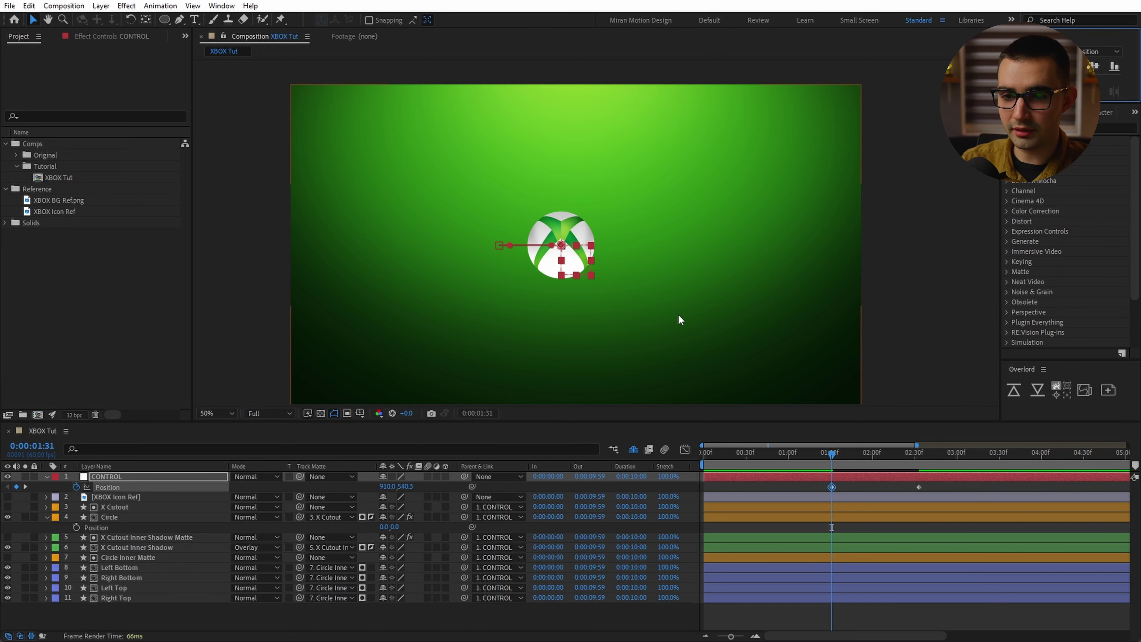
drag(830, 461, 772, 461)
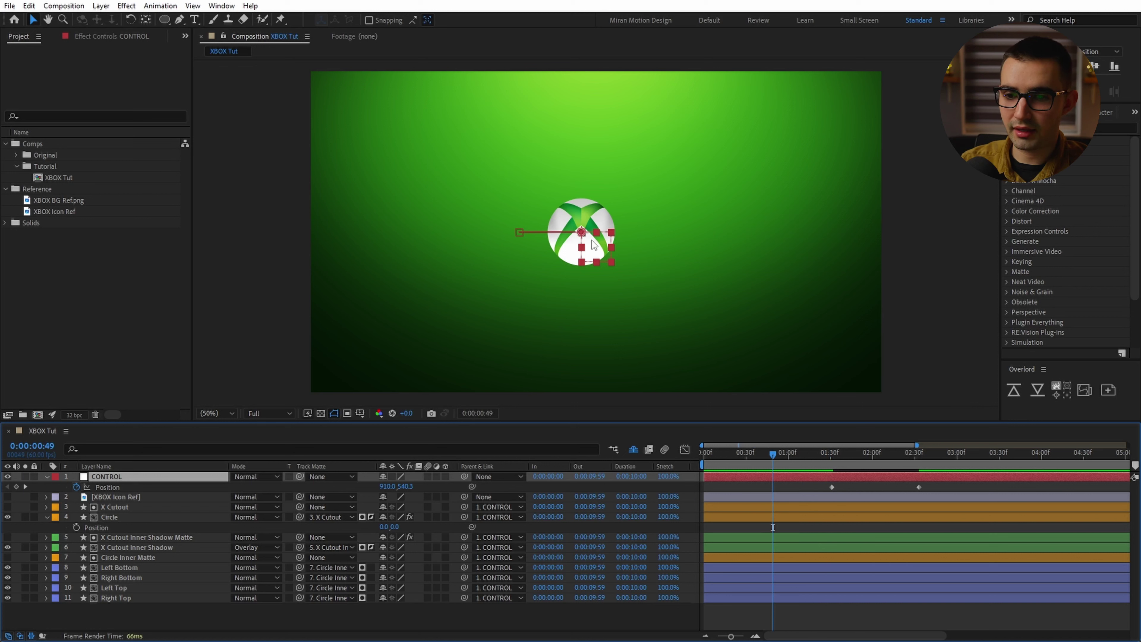
drag(592, 244, 614, 453)
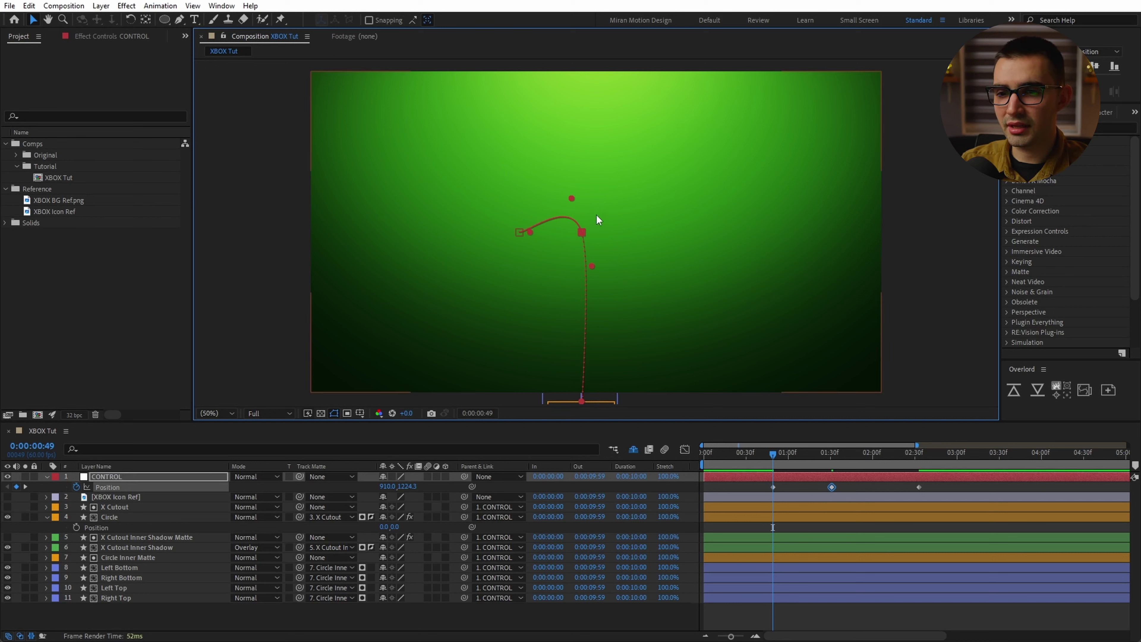
- Try to reshape CONTROL's motion path with its curve handle and check the resulting movement
drag(530, 232, 613, 192)
key(ctrl+z)
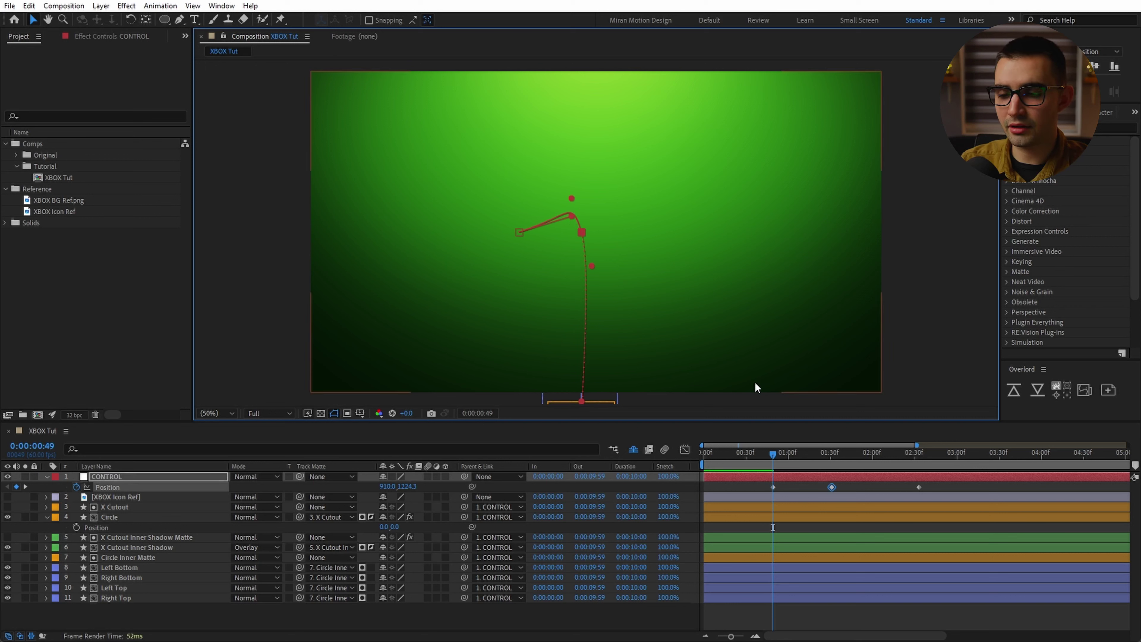
click(803, 467)
drag(810, 468, 849, 467)
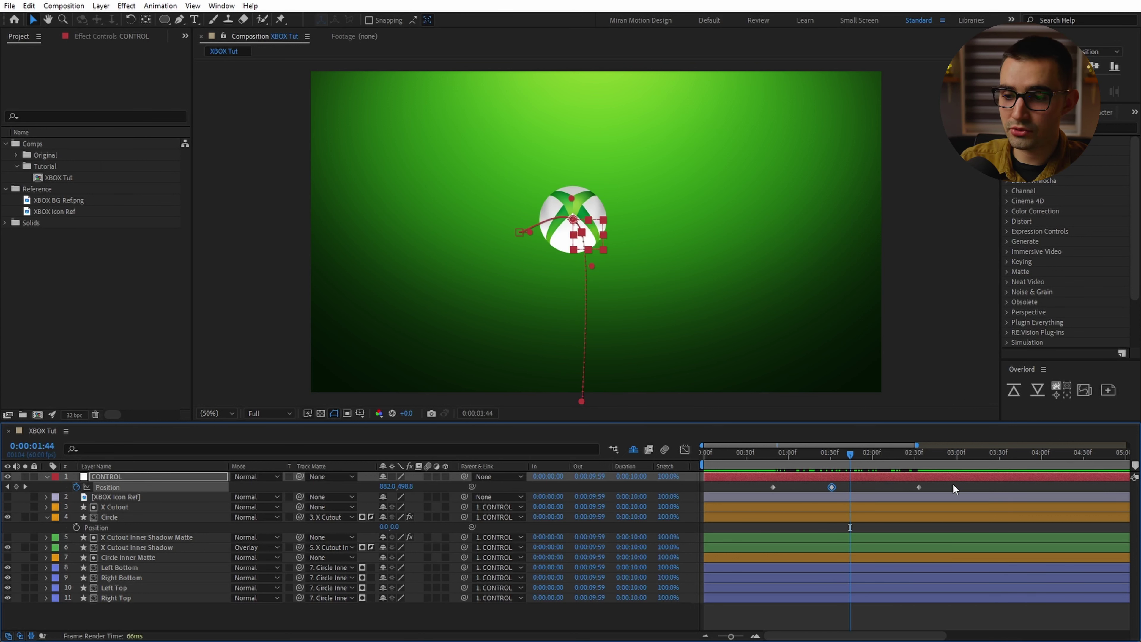
- Set the spatial interpolation of all CONTROL Position keyframes to Linear and check the straightened path
drag(952, 484, 778, 485)
right_click(771, 487)
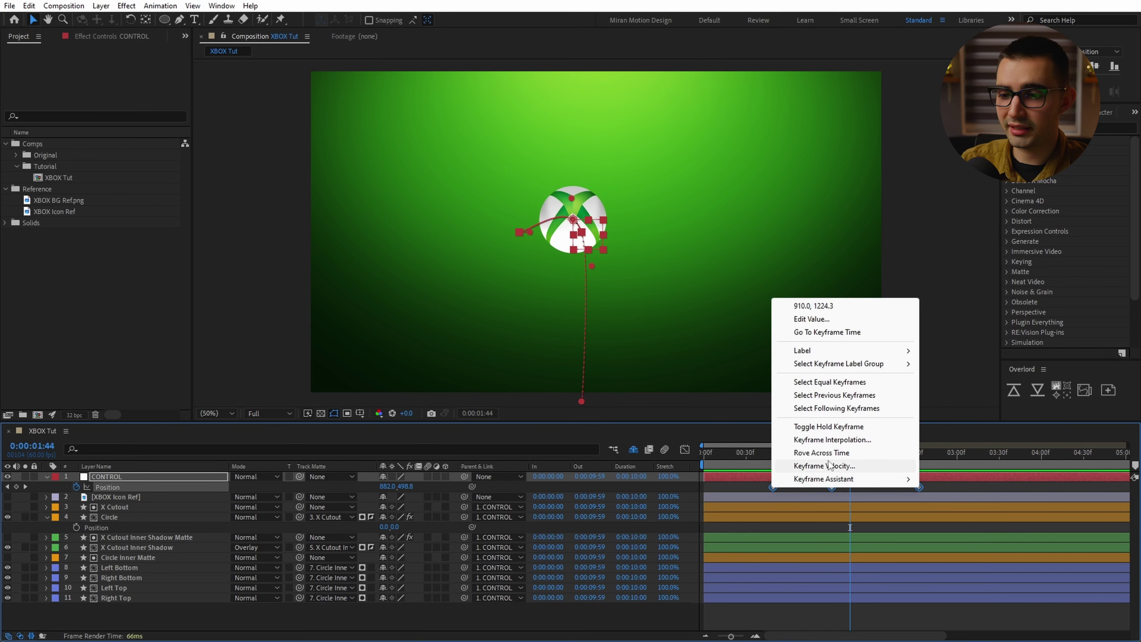
click(784, 439)
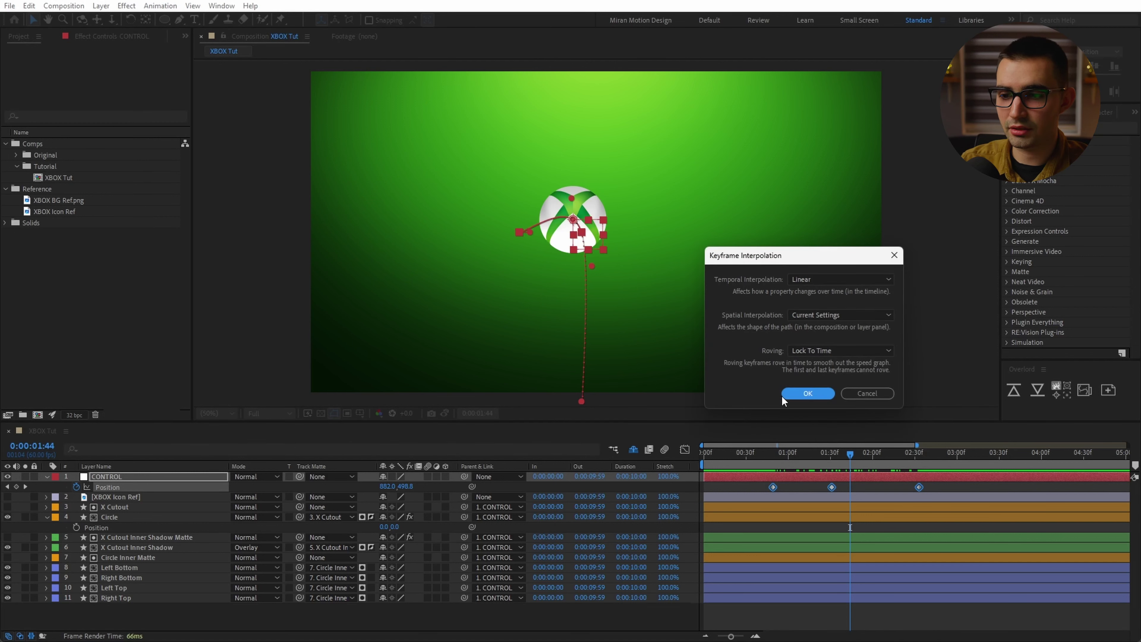
click(826, 314)
click(852, 349)
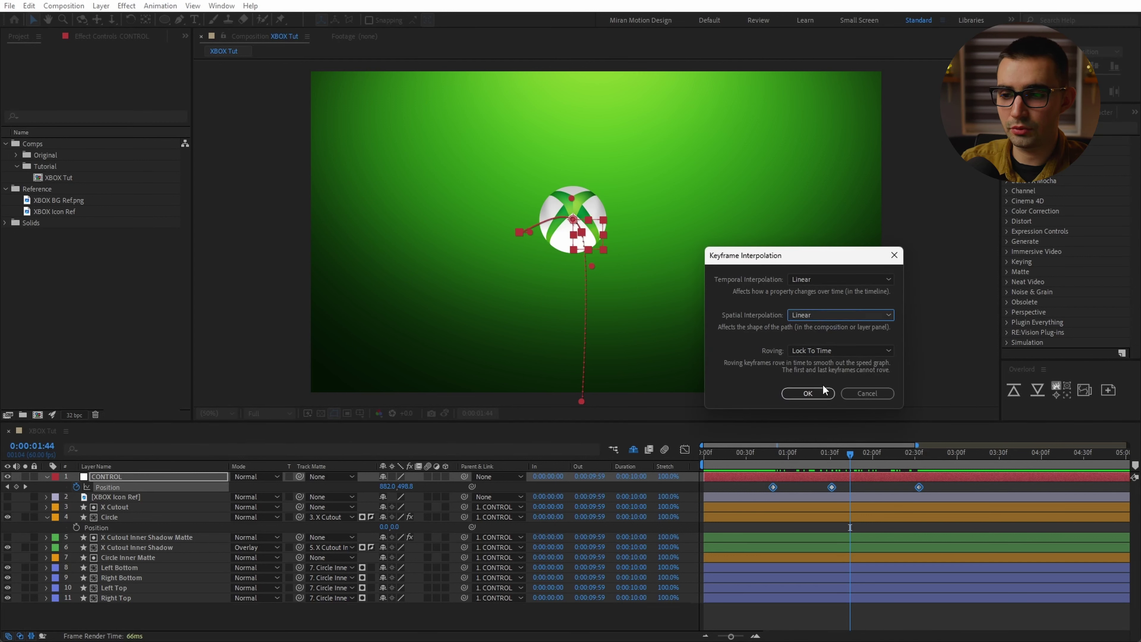
click(813, 392)
mouse_move(854, 457)
mouse_down()
mouse_move(787, 467)
mouse_move(907, 466)
mouse_move(838, 468)
mouse_up()
click(888, 470)
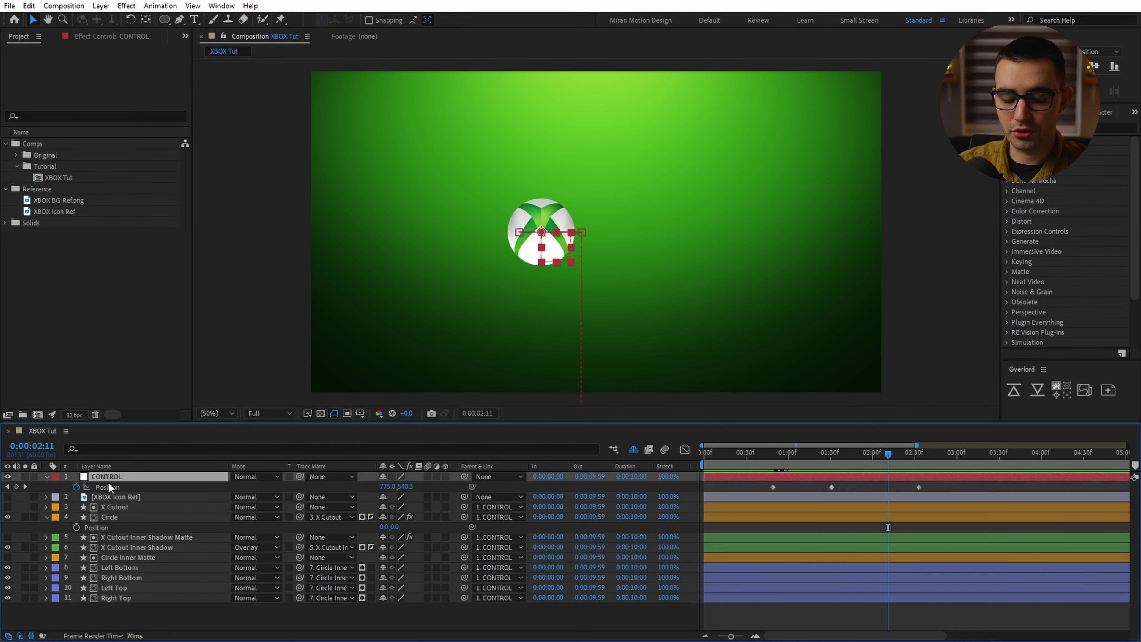
- Keyframe CONTROL's Scale at 100% at 0:00:01:31 and at 0% at 0:00:00:49, and scrub through the result
key(shift+s)
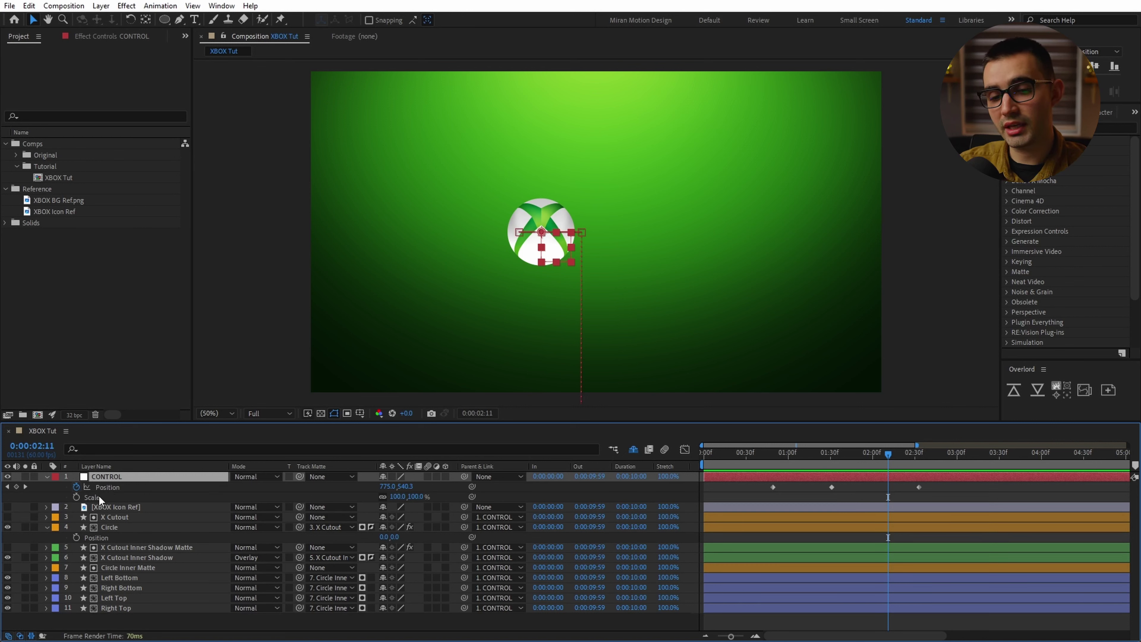
key(j)
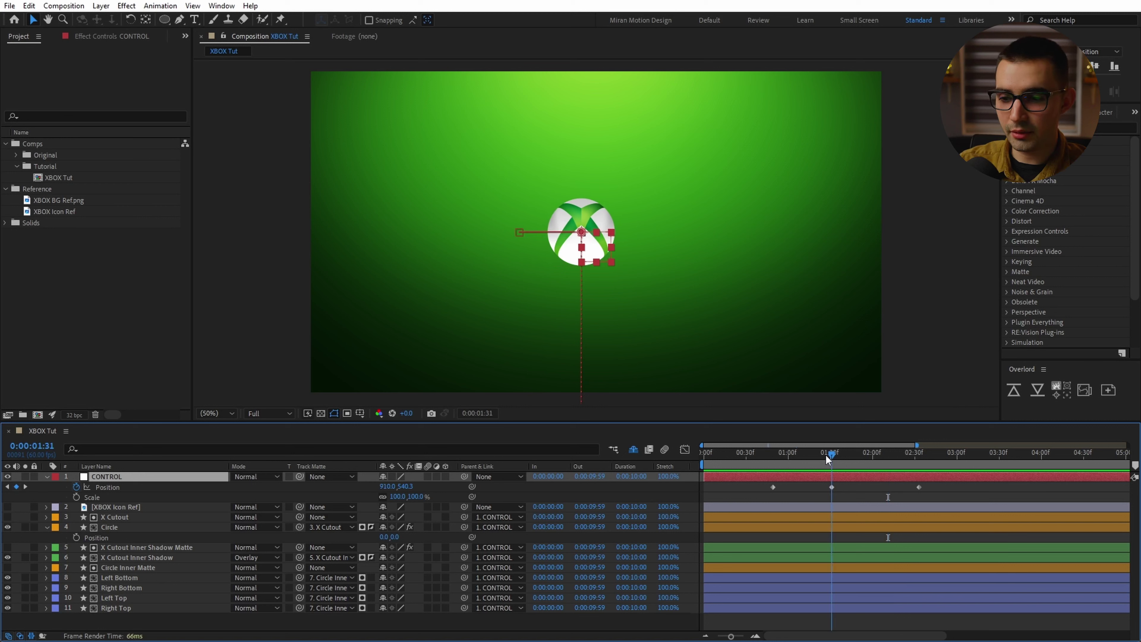
click(76, 497)
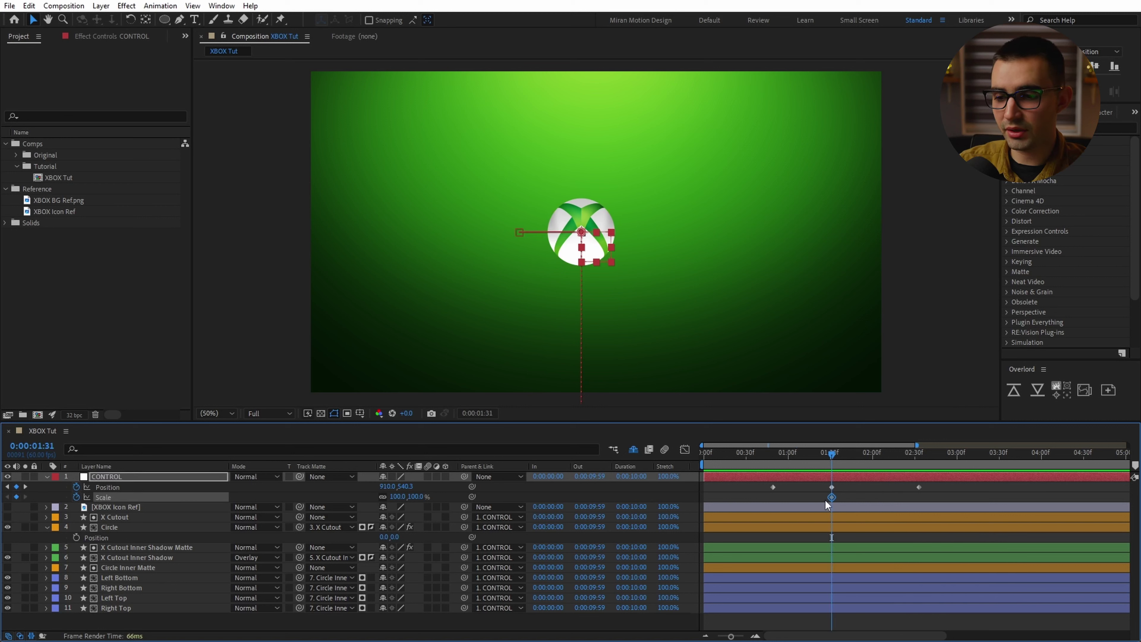
drag(830, 462, 771, 469)
click(397, 497)
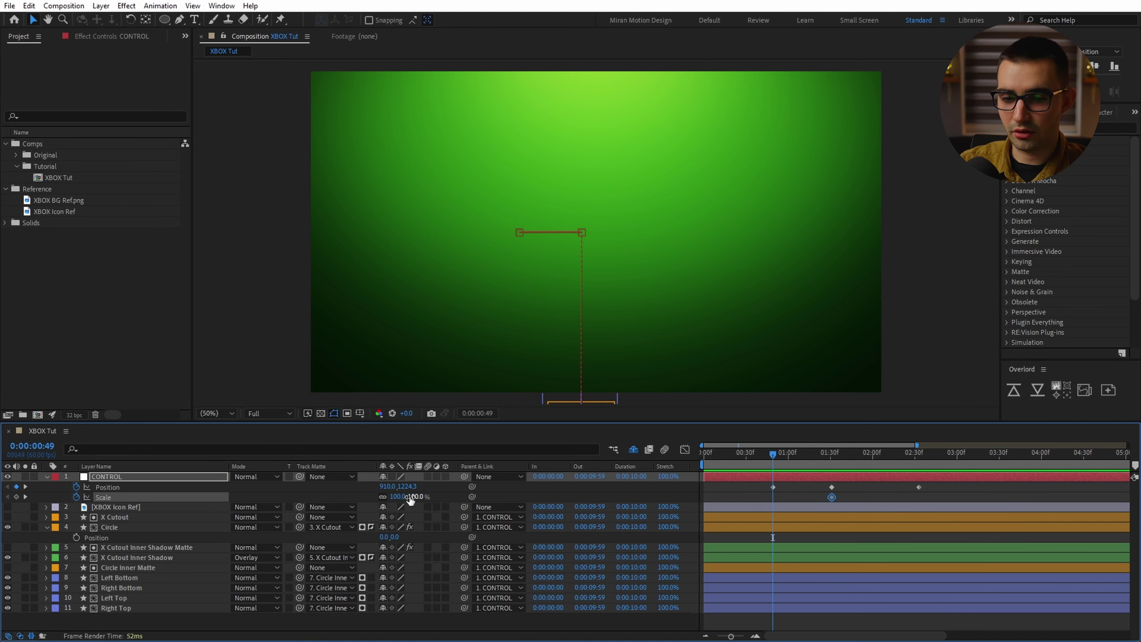
text(0)
key(Return)
drag(776, 461, 869, 472)
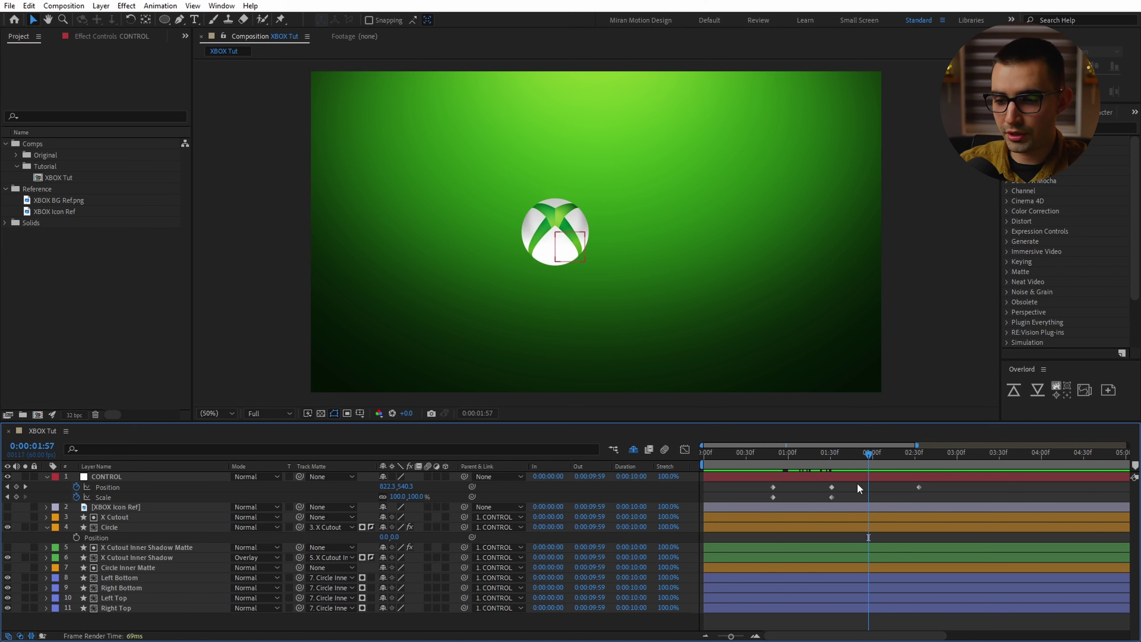
- Duplicate CONTROL's centered Position keyframe at 0:00:01:57 so the icon pauses before sliding sideways, and review the motion
click(831, 486)
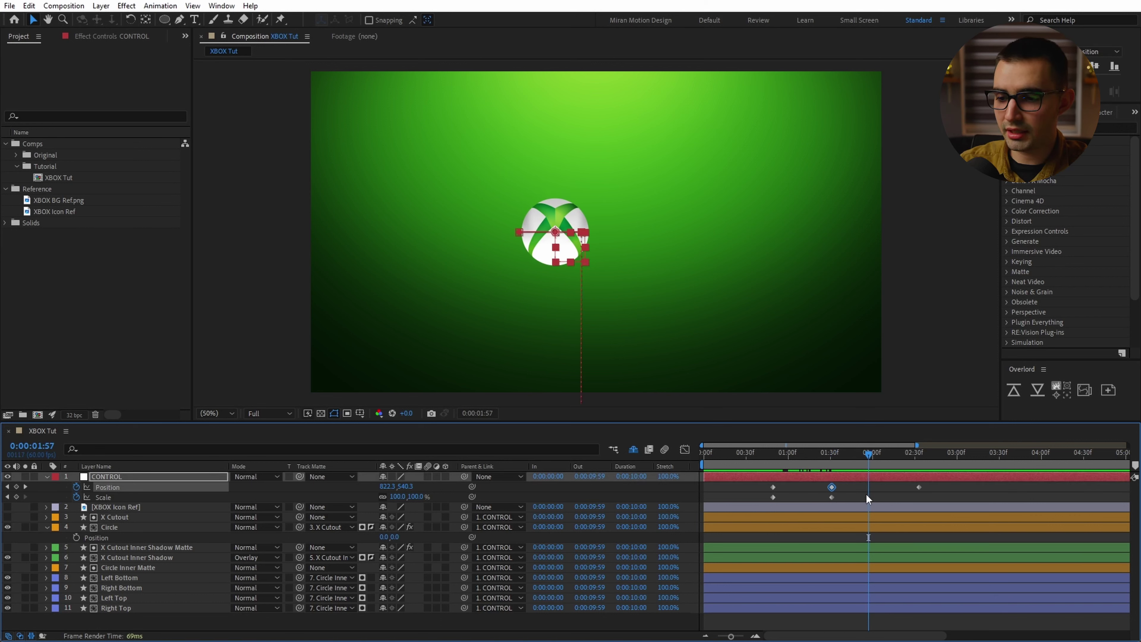
key(ctrl+c)
key(ctrl+v)
mouse_move(831, 462)
mouse_down()
mouse_move(866, 461)
mouse_move(843, 465)
mouse_up()
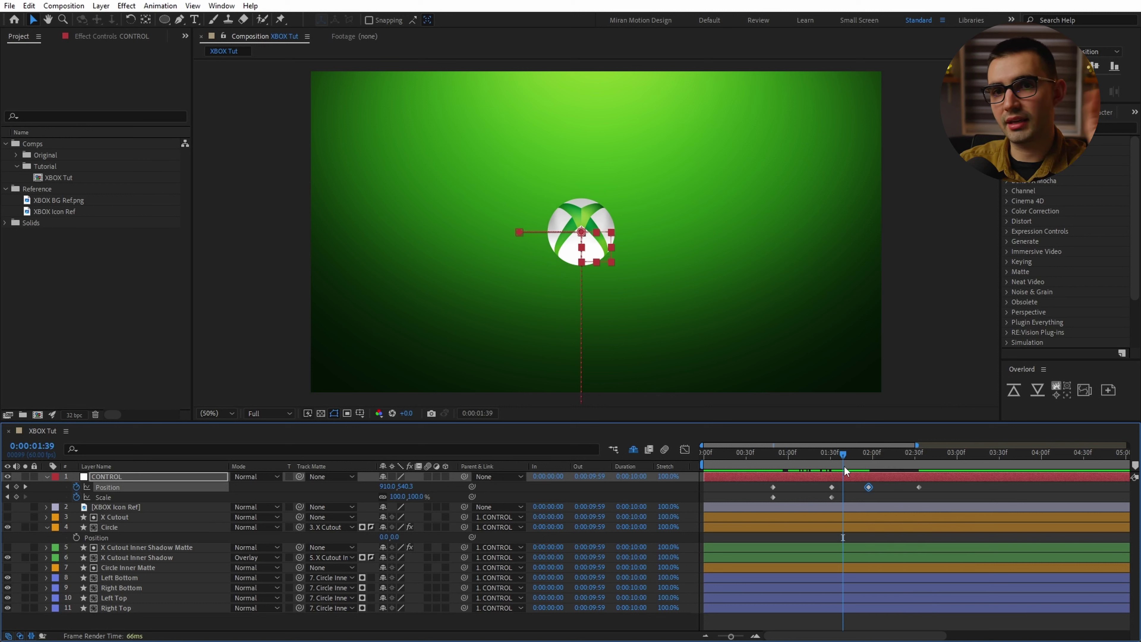
drag(956, 484, 857, 501)
drag(868, 460, 911, 464)
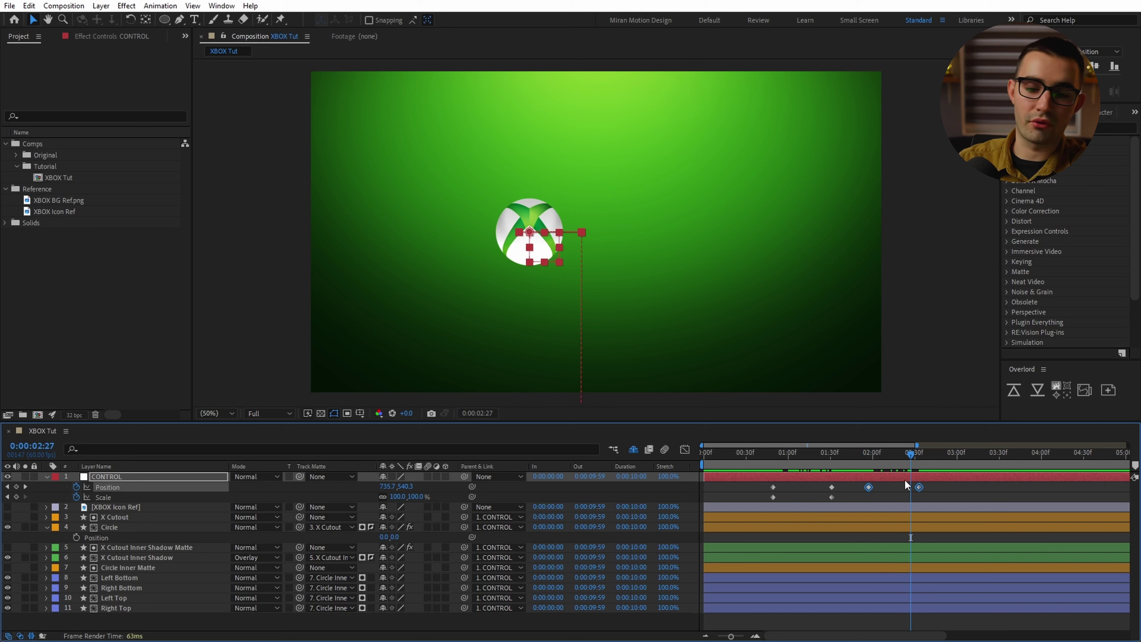
click(886, 495)
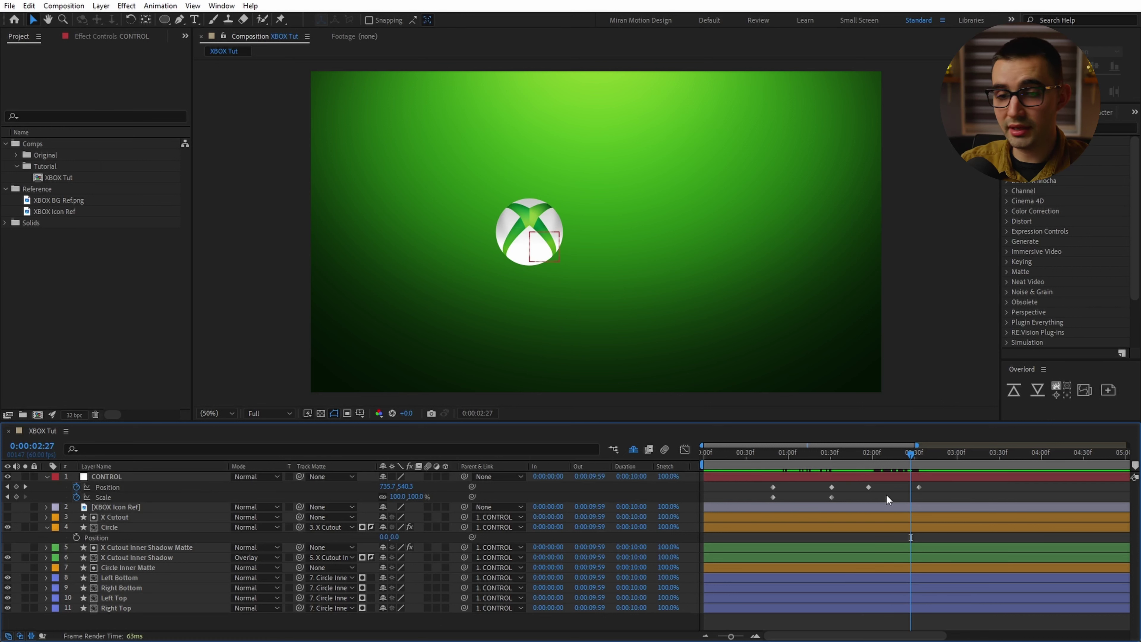
- Shift the first two Position and Scale keyframe pairs of CONTROL earlier so they start at 0:00:00:00
drag(854, 484, 707, 496)
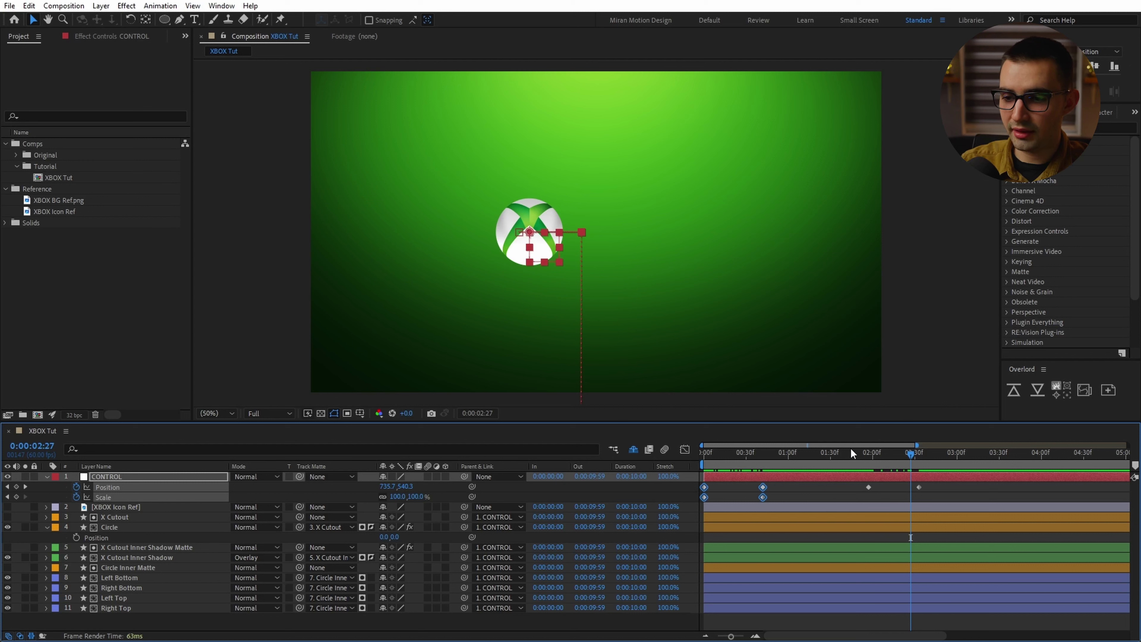
key(Home)
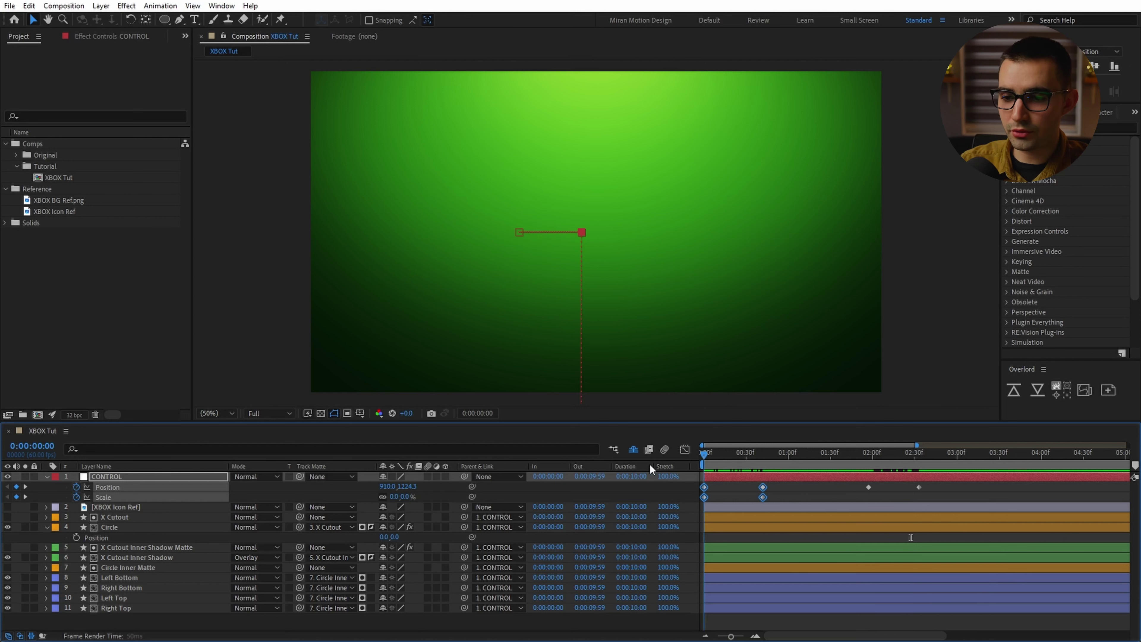
click(814, 495)
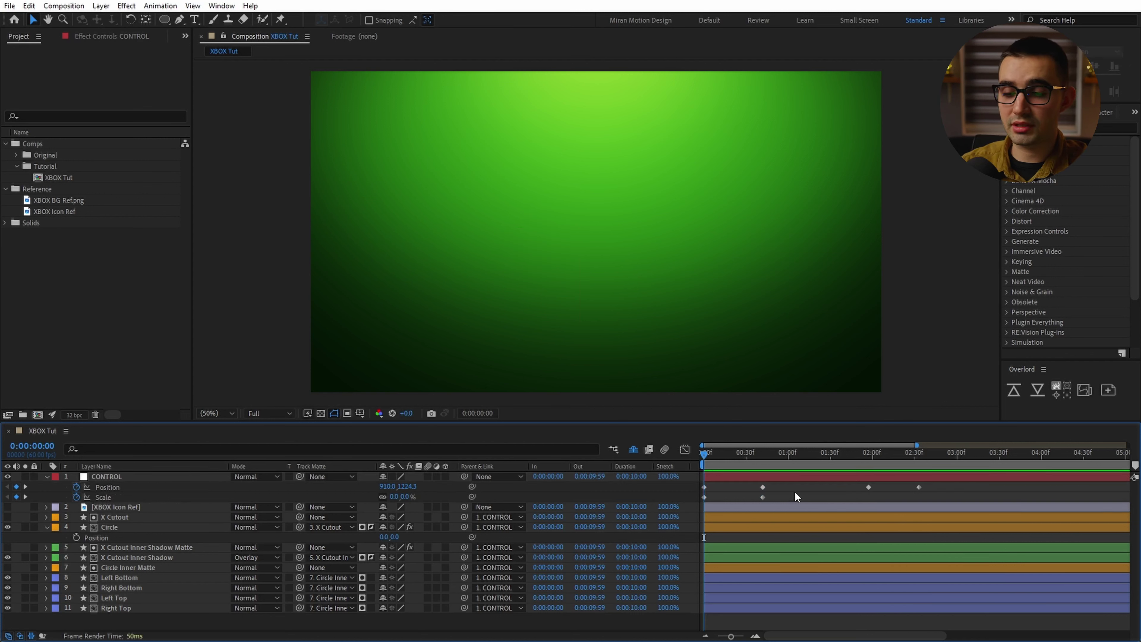
- Play and step frame by frame through the icon's entrance to examine its rise and growth
key(space)
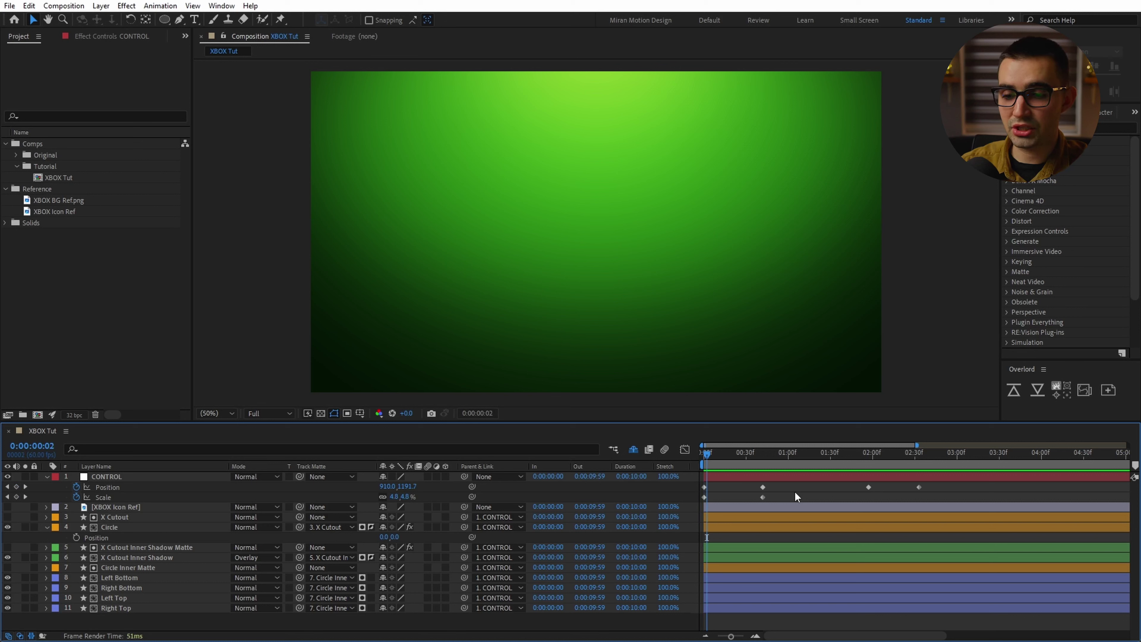
key(Page_Up)
key(Page_Up)
key(Page_Up)
key(Page_Up)
key(Page_Up)
key(Page_Up)
key(Page_Up)
key(Page_Up)
key(Page_Up)
key(Page_Up)
key(Page_Up)
key(Page_Up)
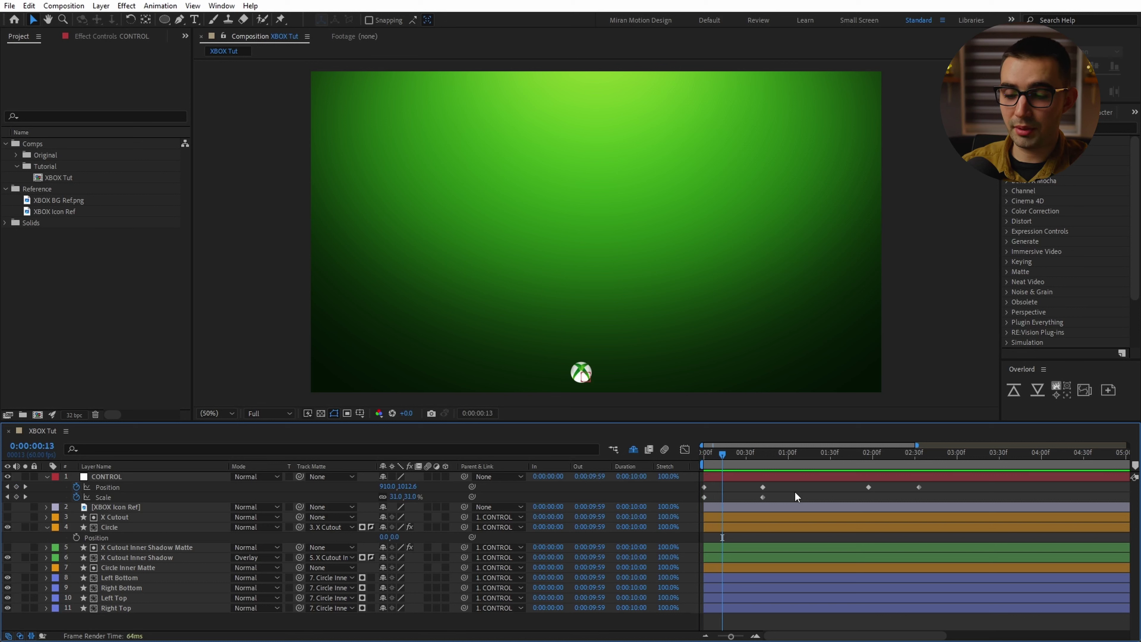
key(Page_Up)
key(Page_Up)
key(Page_Up)
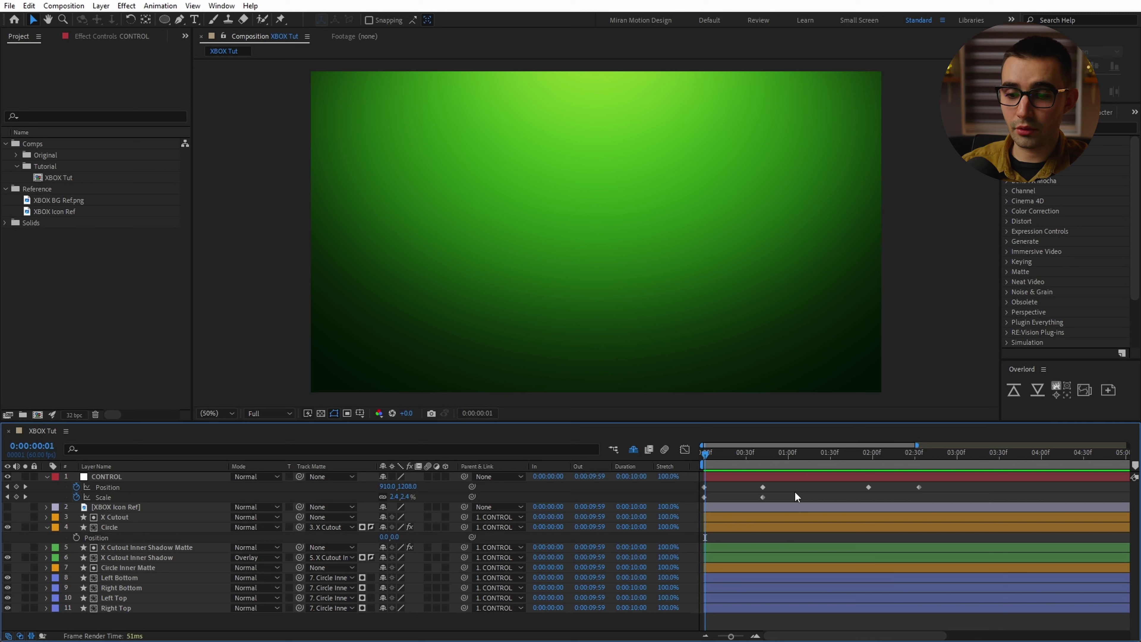
key(space)
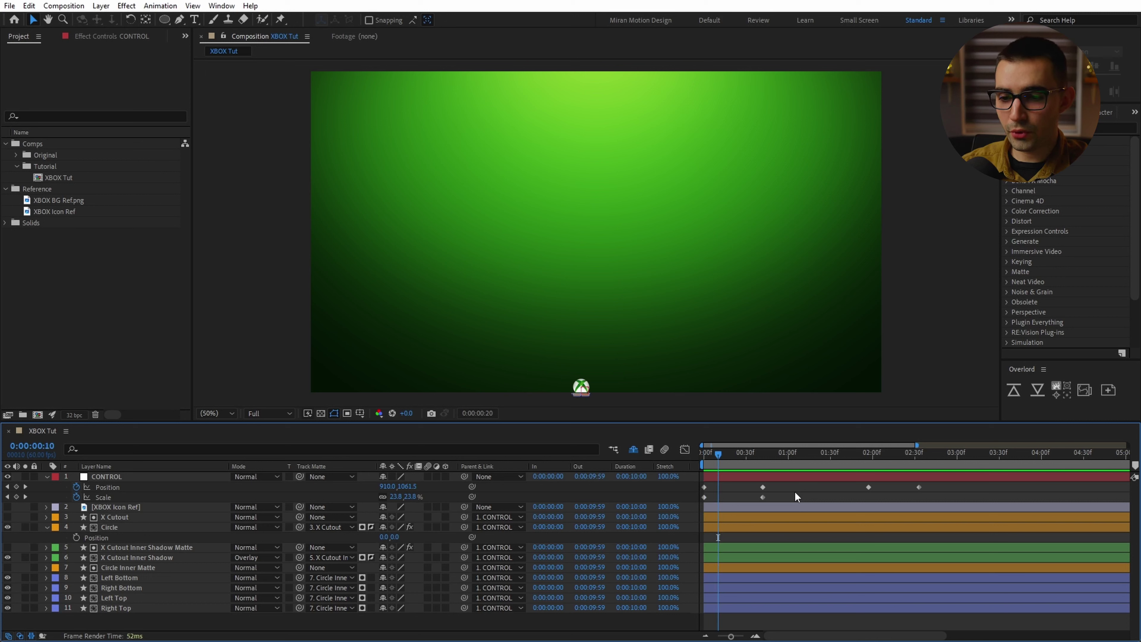
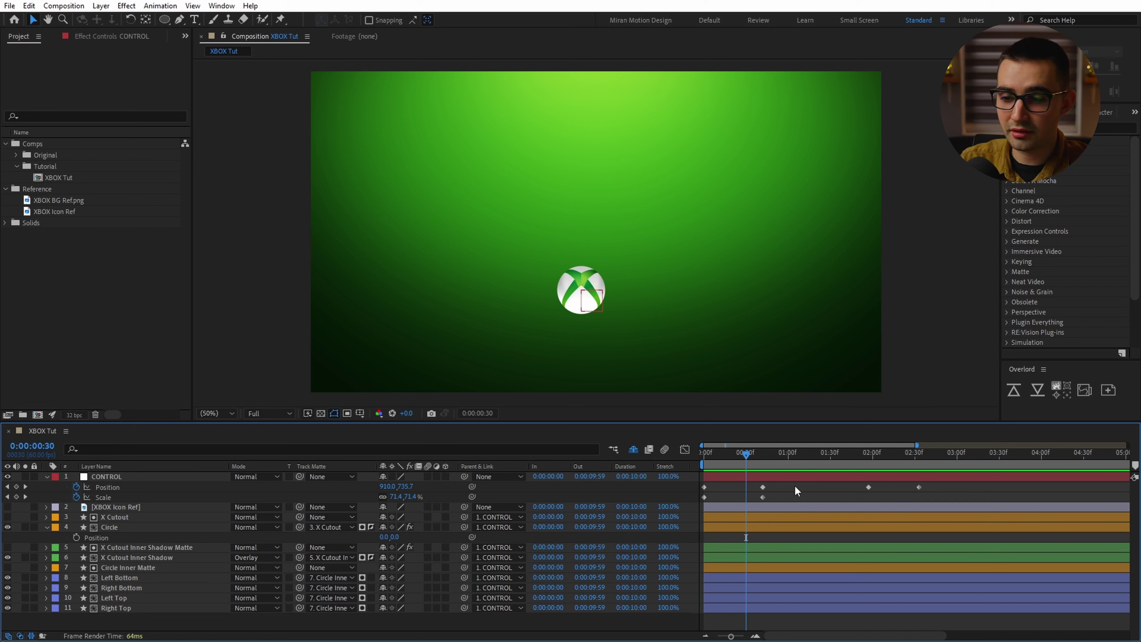
- Move CONTROL's second Position and Scale keyframes to 0:00:00:30 and preview the shorter entrance
drag(794, 485, 746, 496)
click(757, 490)
key(space)
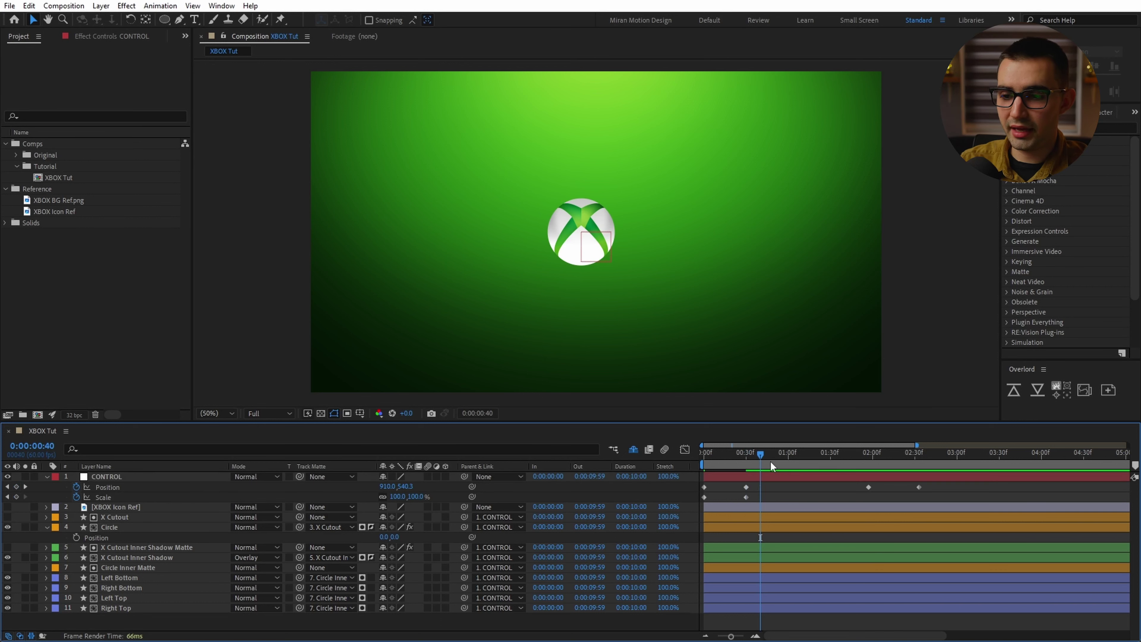
- Move CONTROL's third Position keyframe to 0:00:01:00 and its last one to 0:00:02:00
drag(865, 490, 798, 495)
key(space)
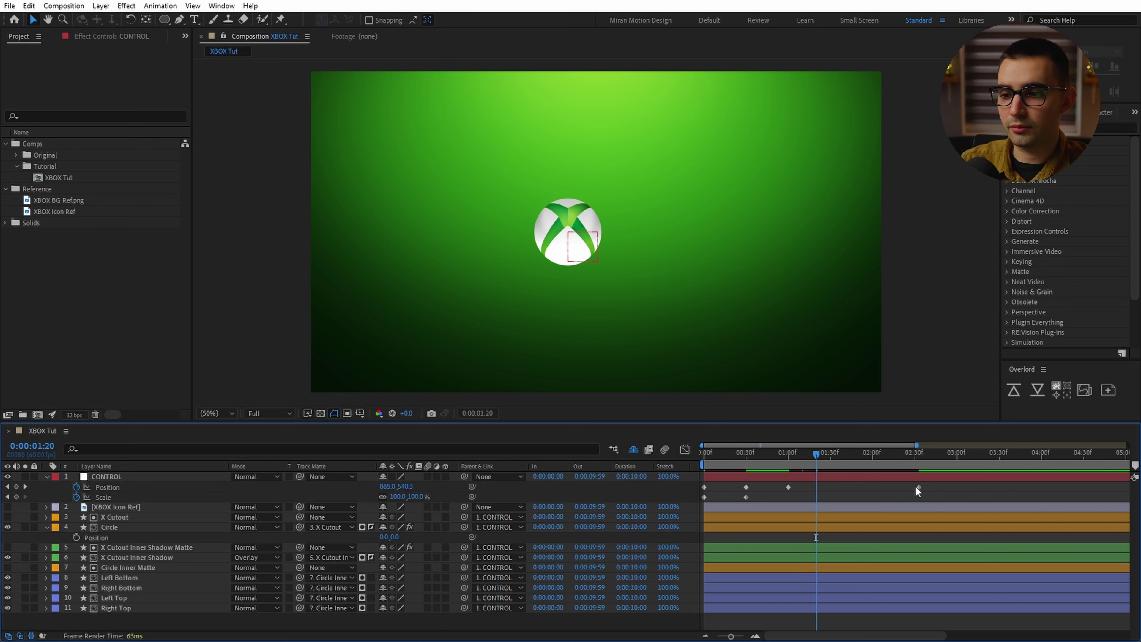
drag(921, 487, 874, 487)
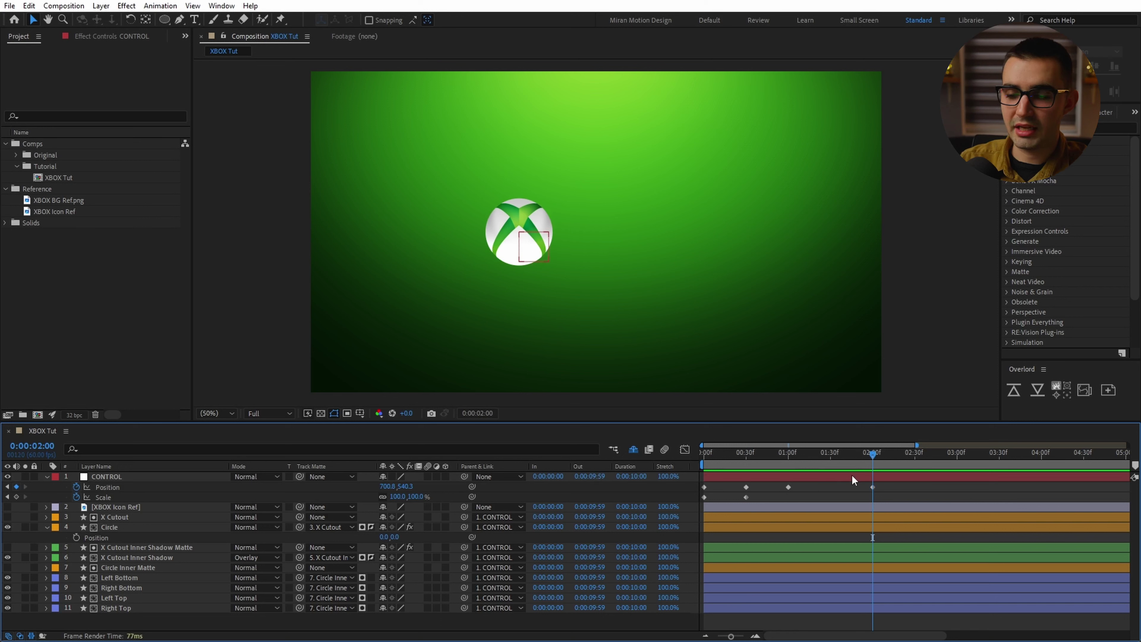
- Preview the icon's slide and apply Easy Ease to all of CONTROL's Position and Scale keyframes
key(space)
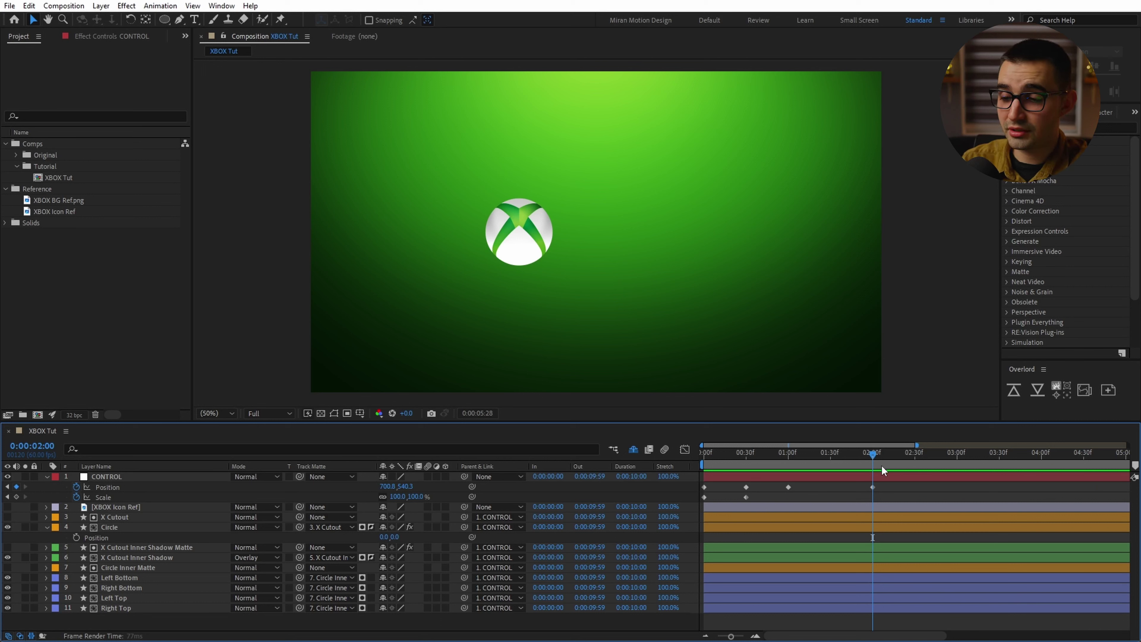
key(space)
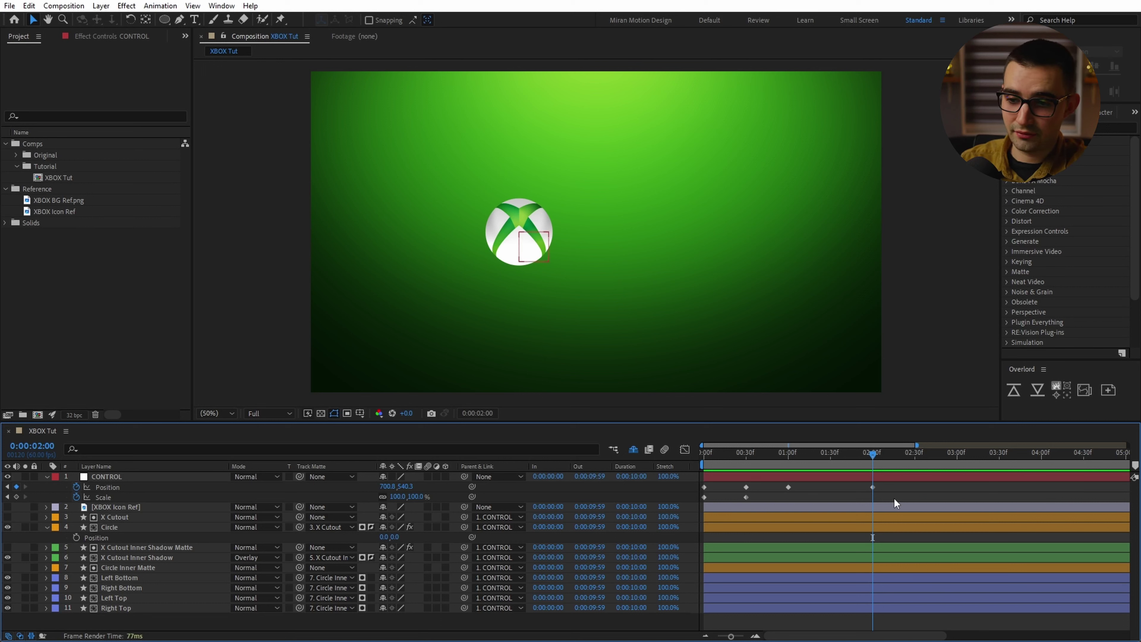
drag(896, 490, 778, 510)
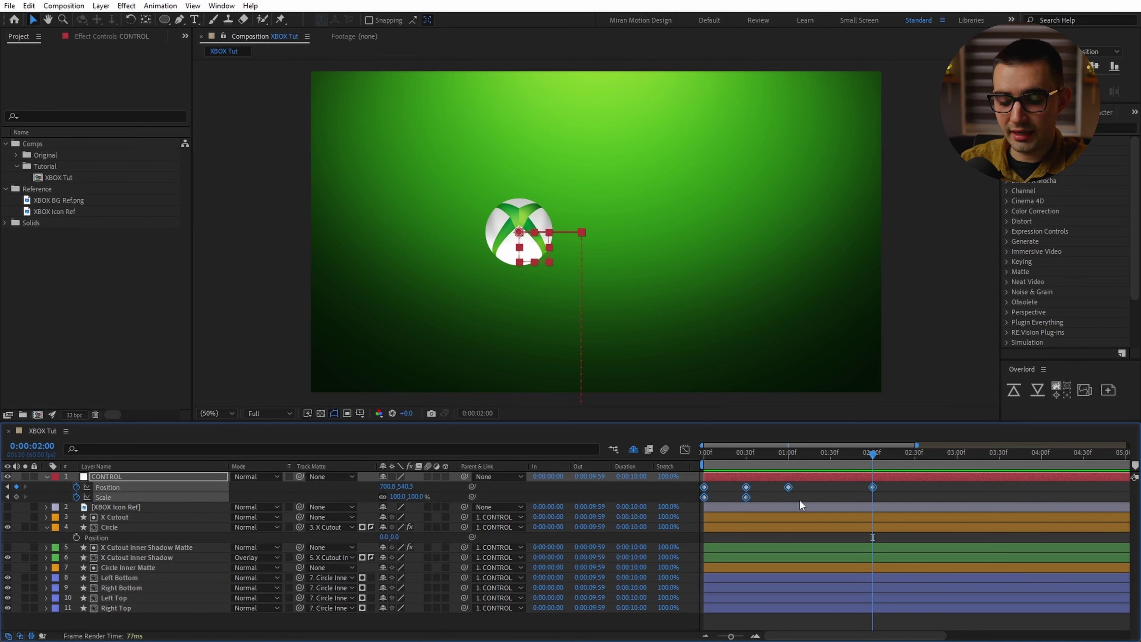
key(F9)
click(805, 494)
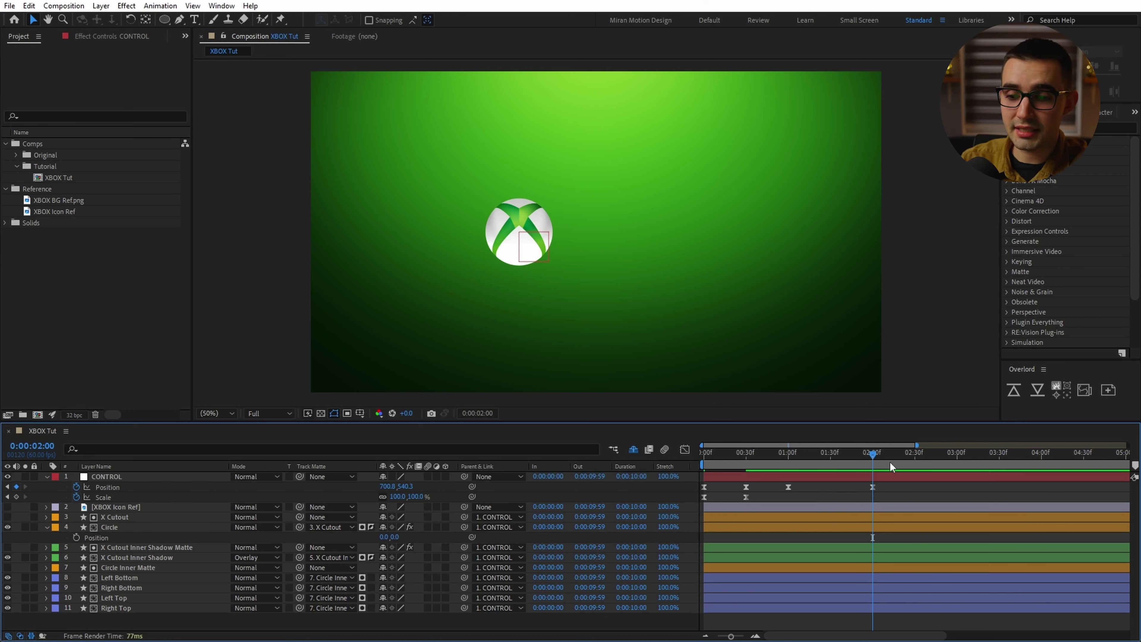
- End the work area at 0:00:02:15 and preview the eased icon animation
drag(873, 454, 895, 453)
key(n)
key(space)
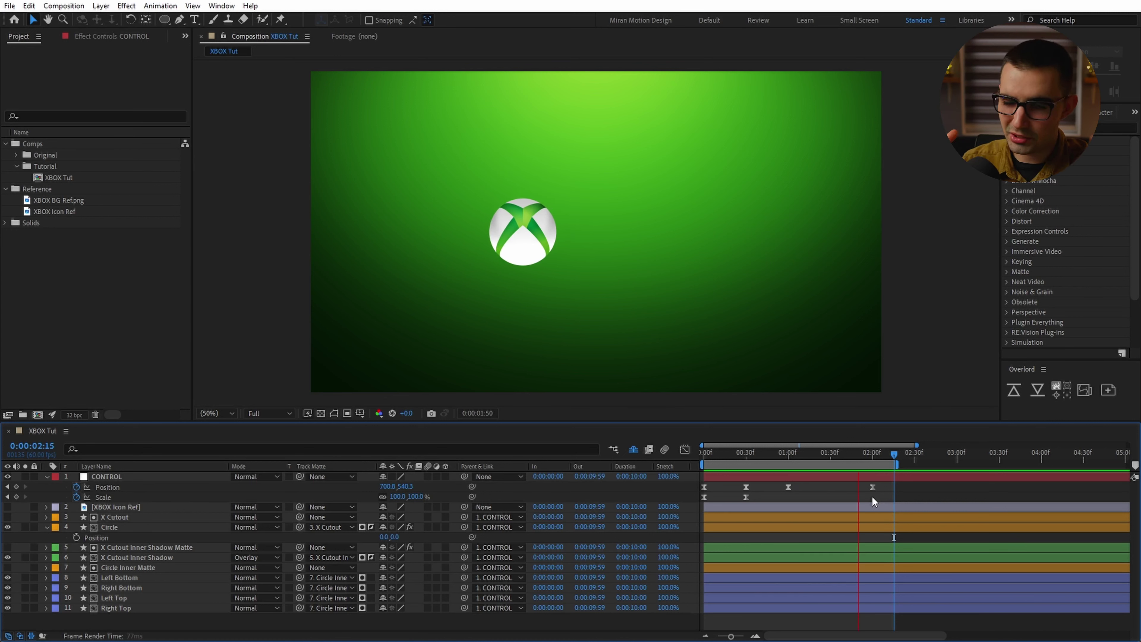
key(space)
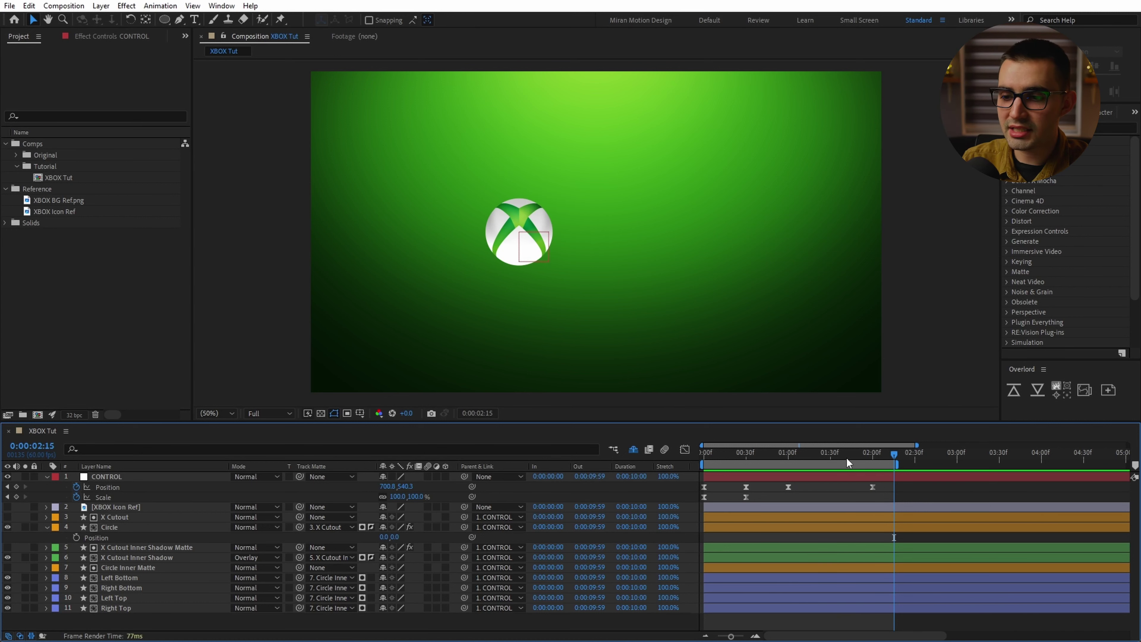
- Reshape CONTROL's Scale value curve with a long incoming handle on its last keyframe for a fast start and slow finish
click(879, 457)
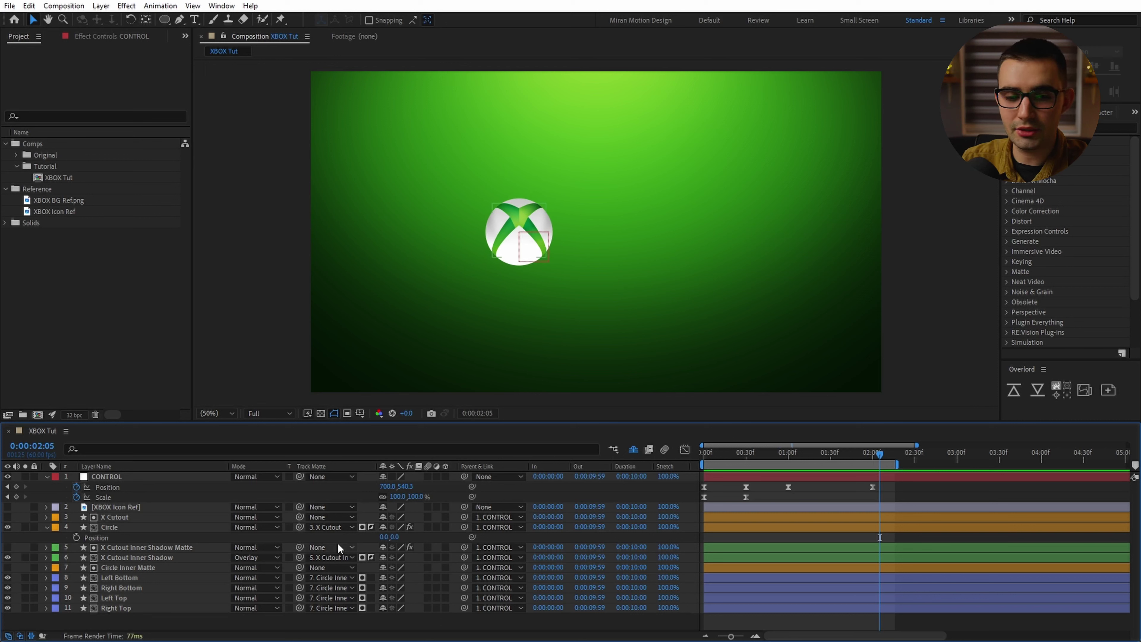
click(119, 496)
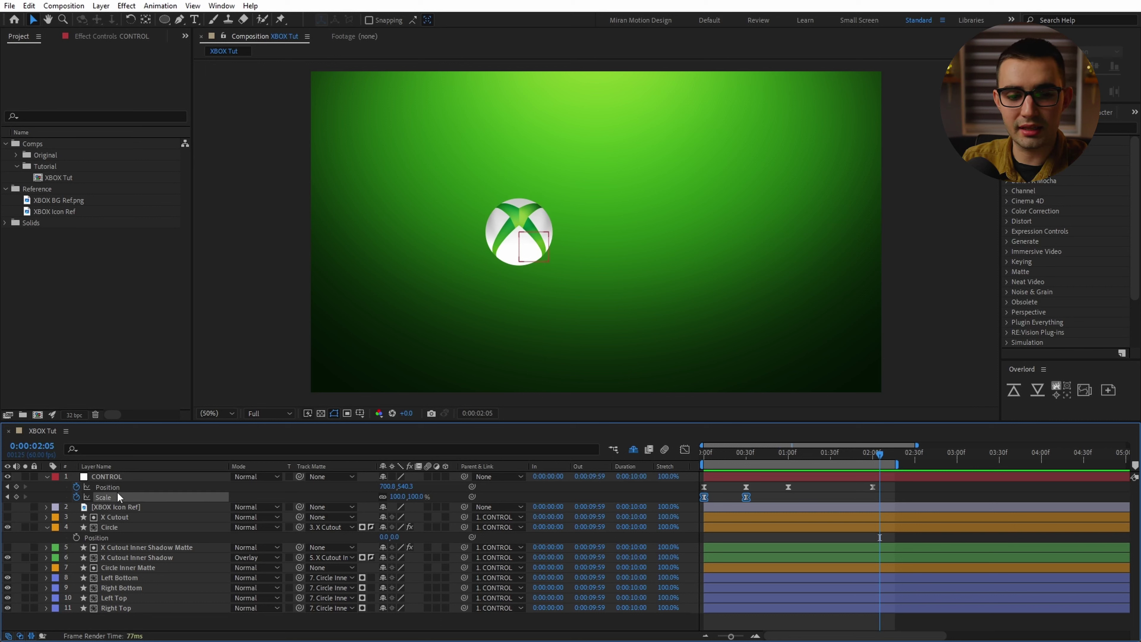
click(684, 448)
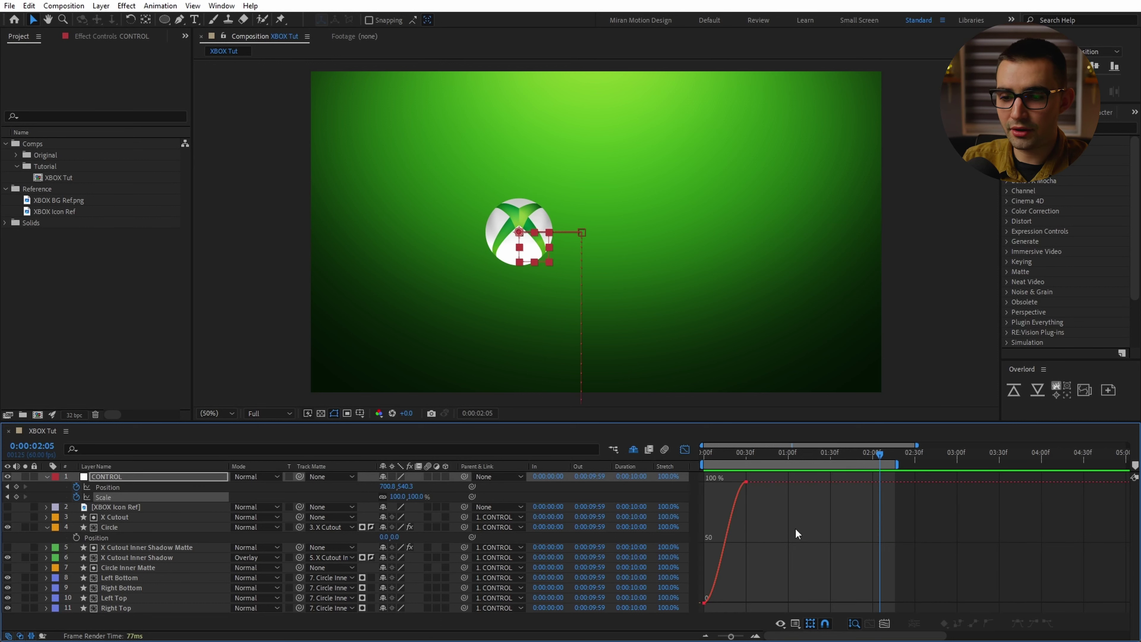
click(746, 481)
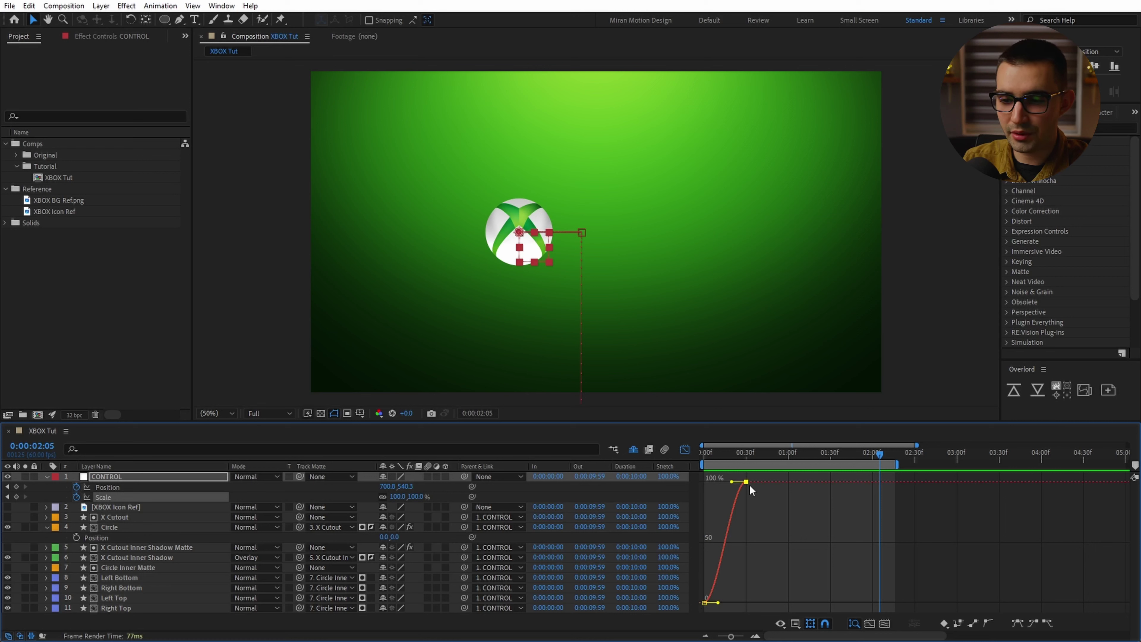
click(704, 602)
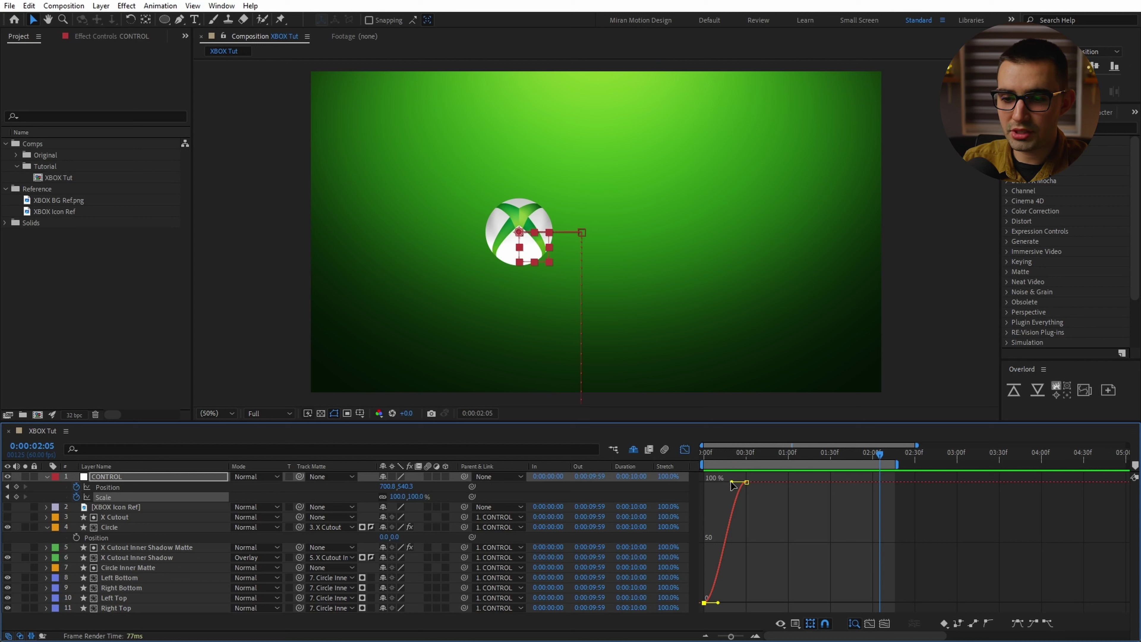
drag(732, 485, 704, 482)
key(Home)
- Show CONTROL's Position curves in the graph editor and separate Position into X and Y dimensions
click(122, 487)
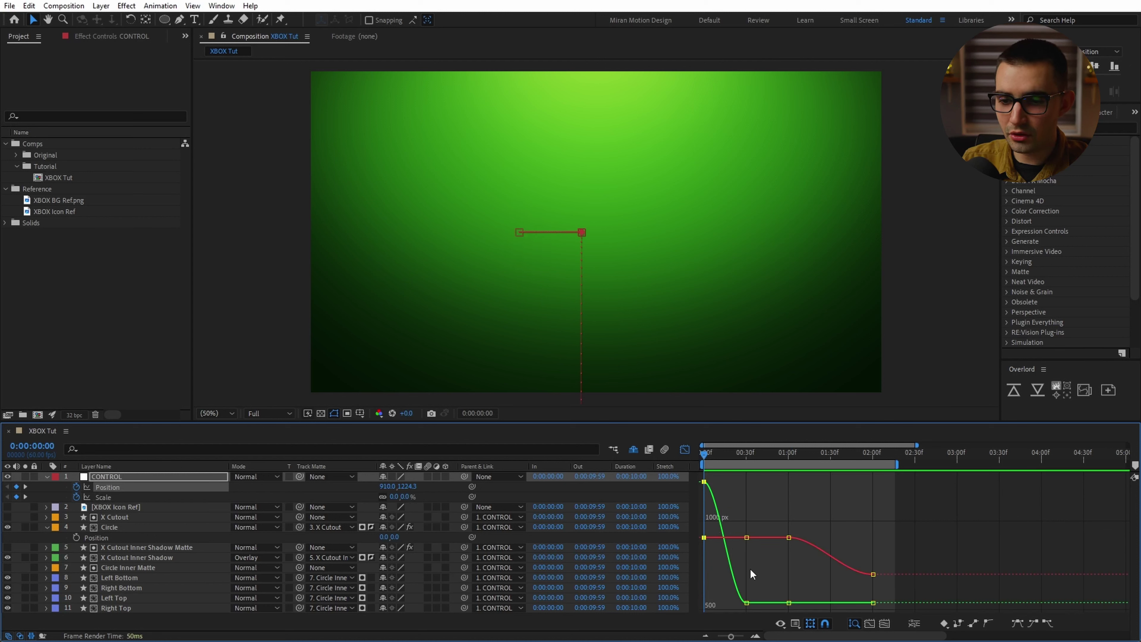
click(746, 537)
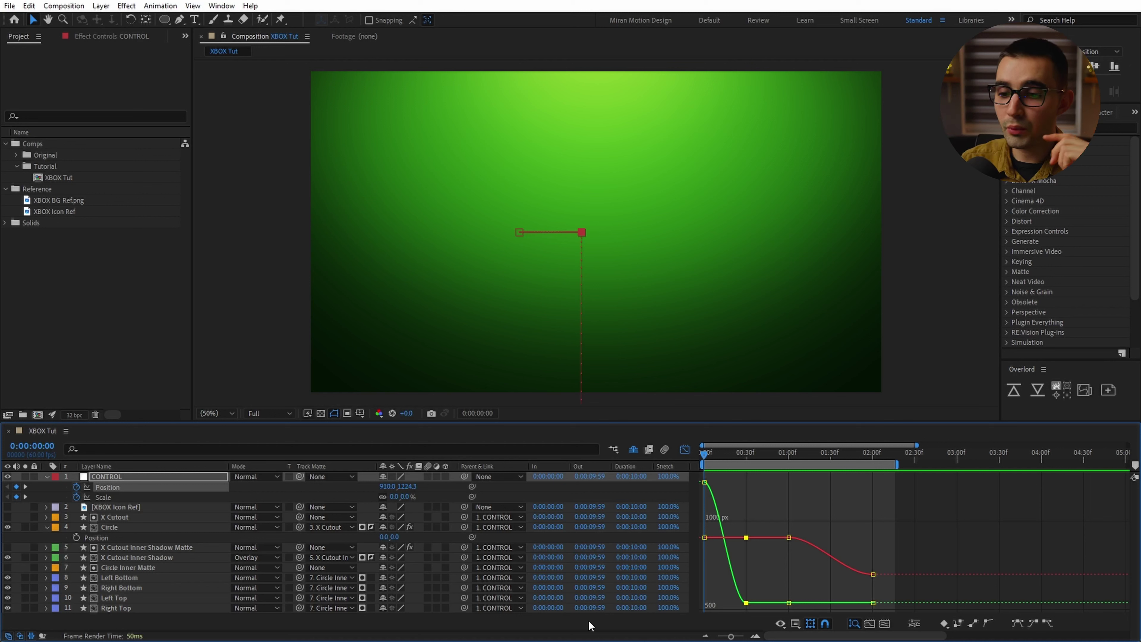
right_click(178, 485)
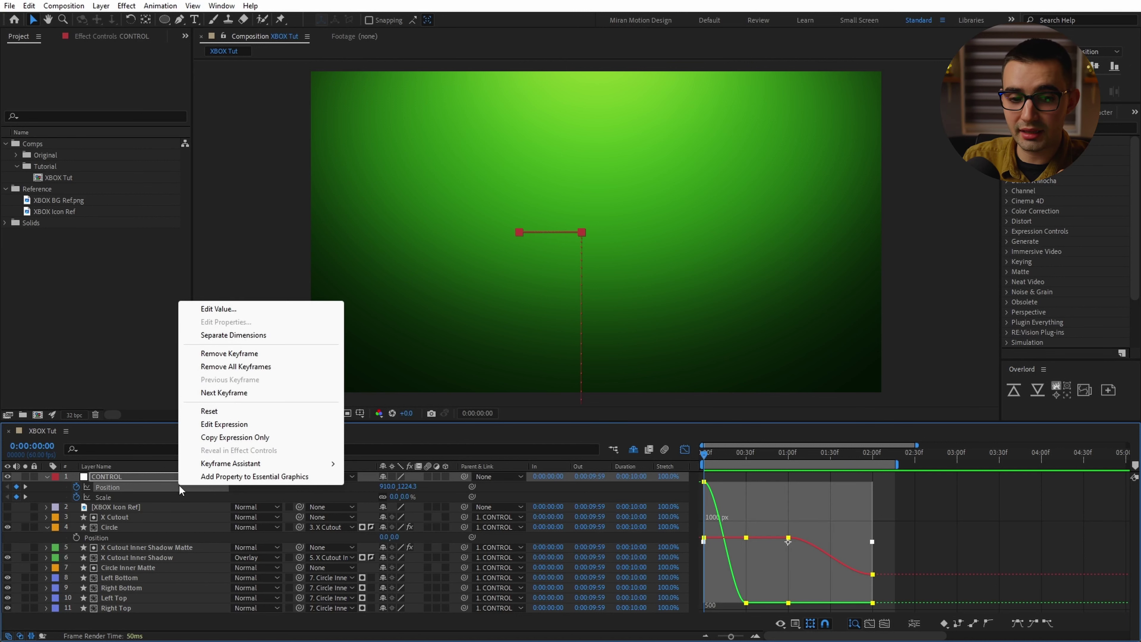
click(255, 335)
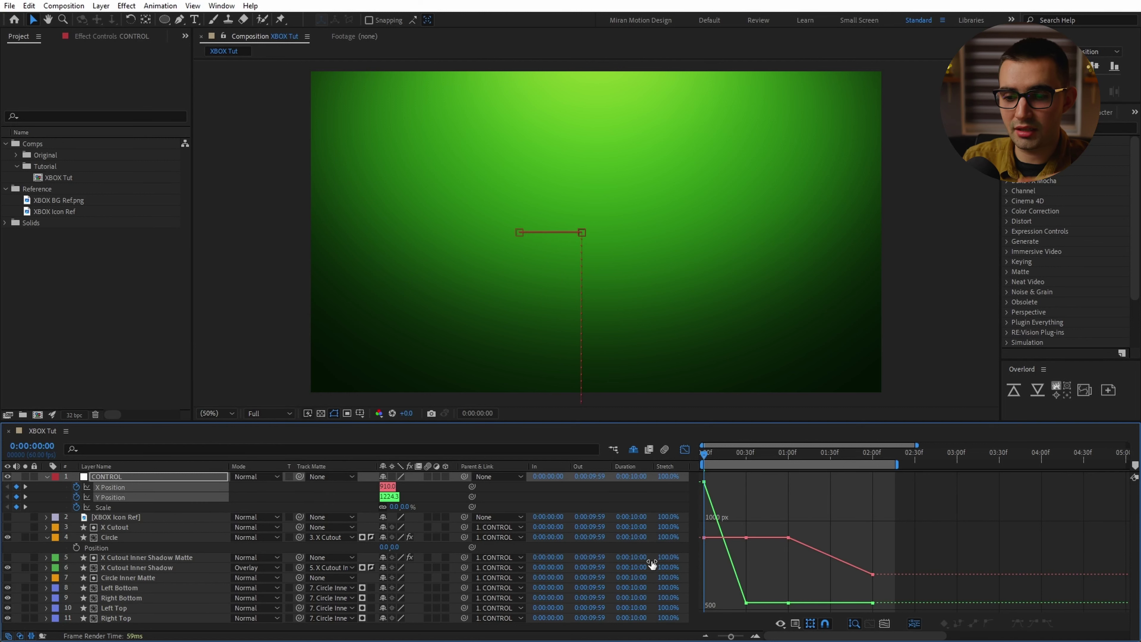
- Apply Easy Ease to CONTROL's Y Position keyframe at 0:00:00:30
click(747, 601)
key(F9)
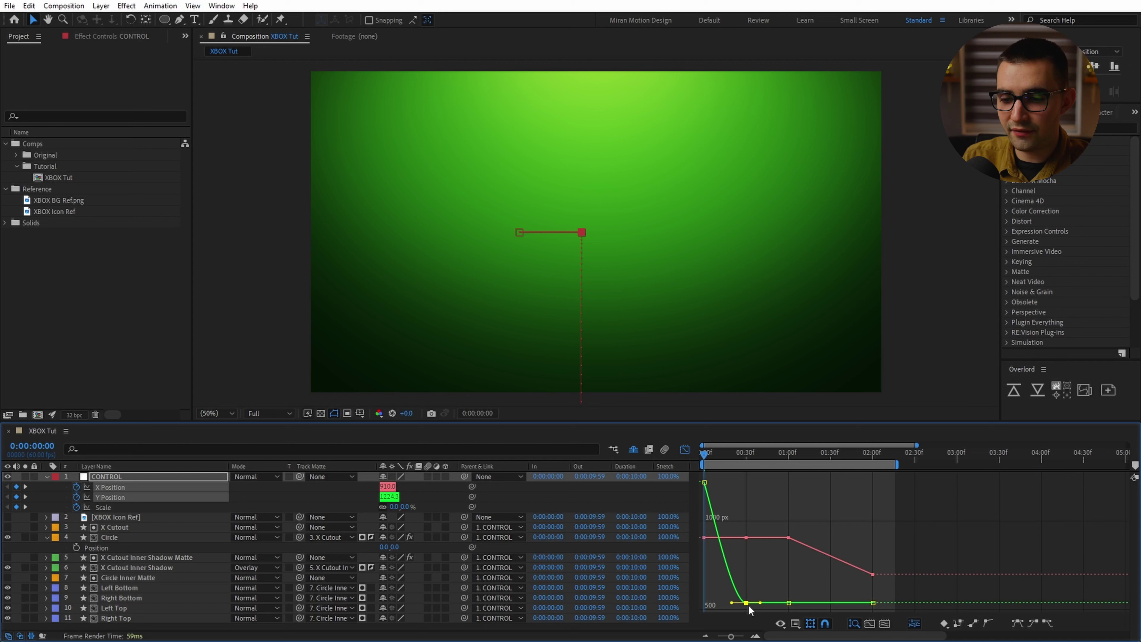
drag(731, 603, 727, 602)
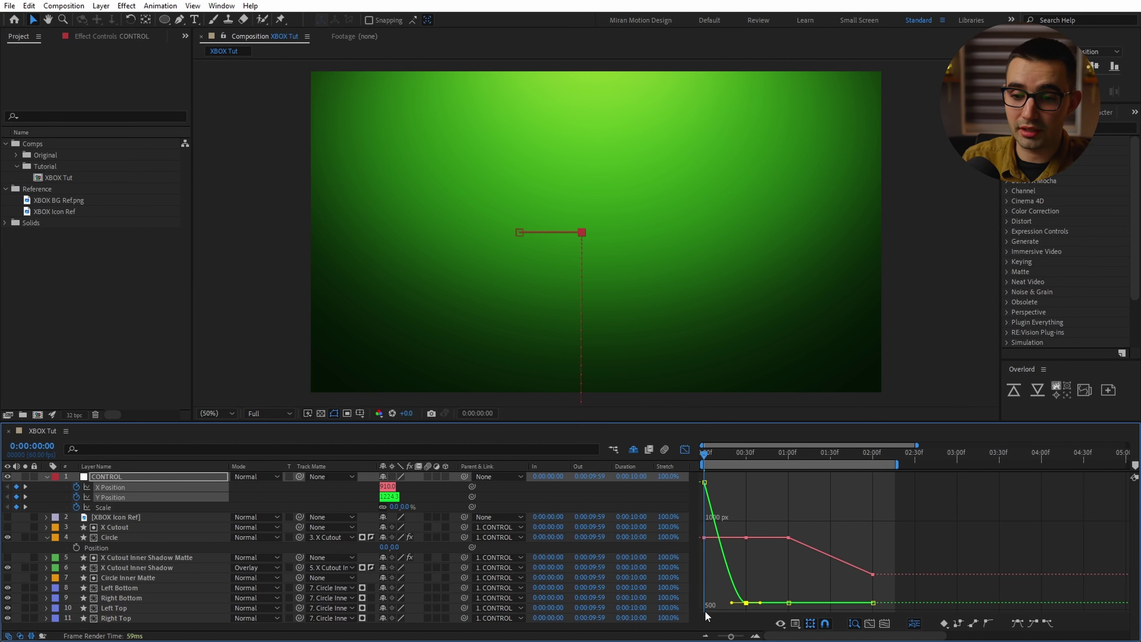
- Try to apply Easy Ease to all of CONTROL's X and Y Position keyframes together
shift+click(148, 489)
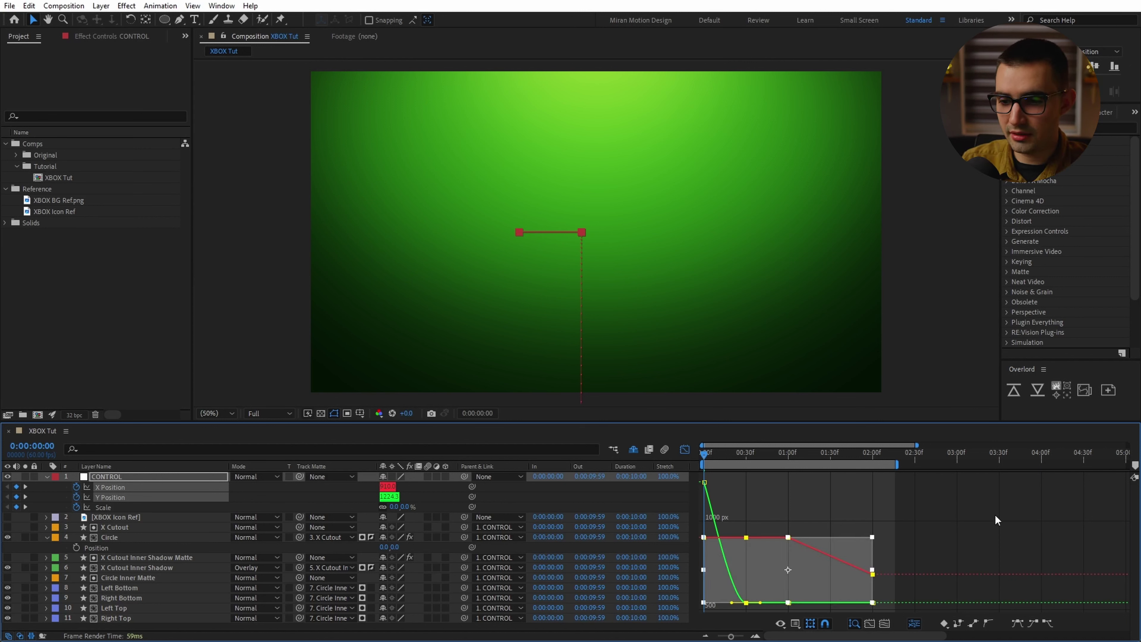
drag(926, 492, 691, 613)
key(a)
key(F9)
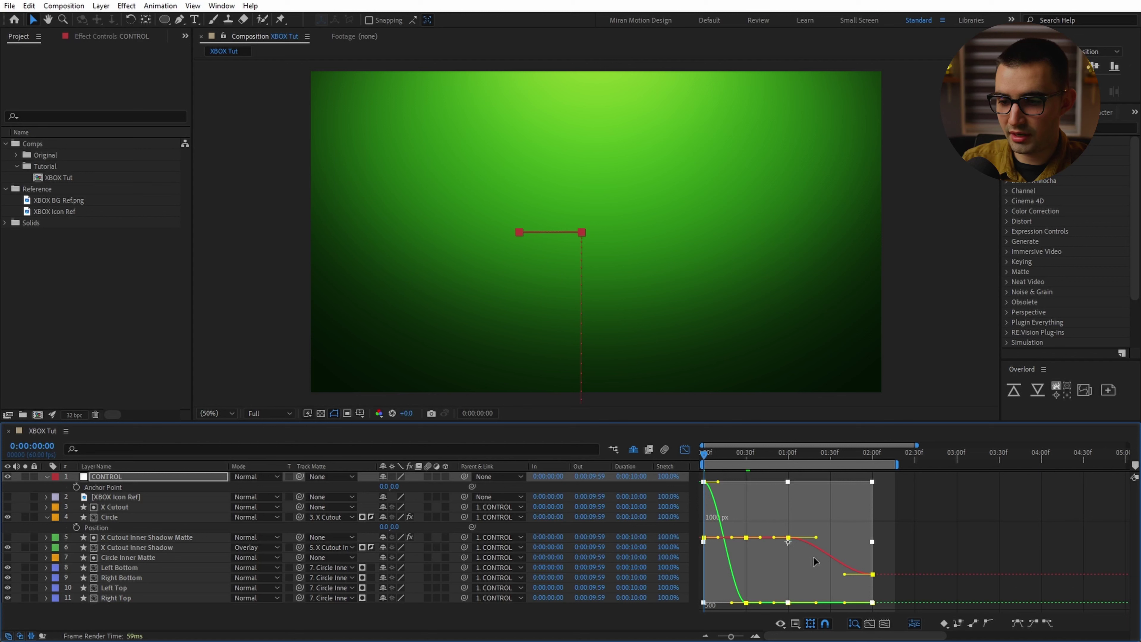
click(814, 558)
key(p)
- Bend the Y Position handles at 0:00:00:30 separately and set that keyframe's temporal interpolation to Continuous Bezier
click(140, 499)
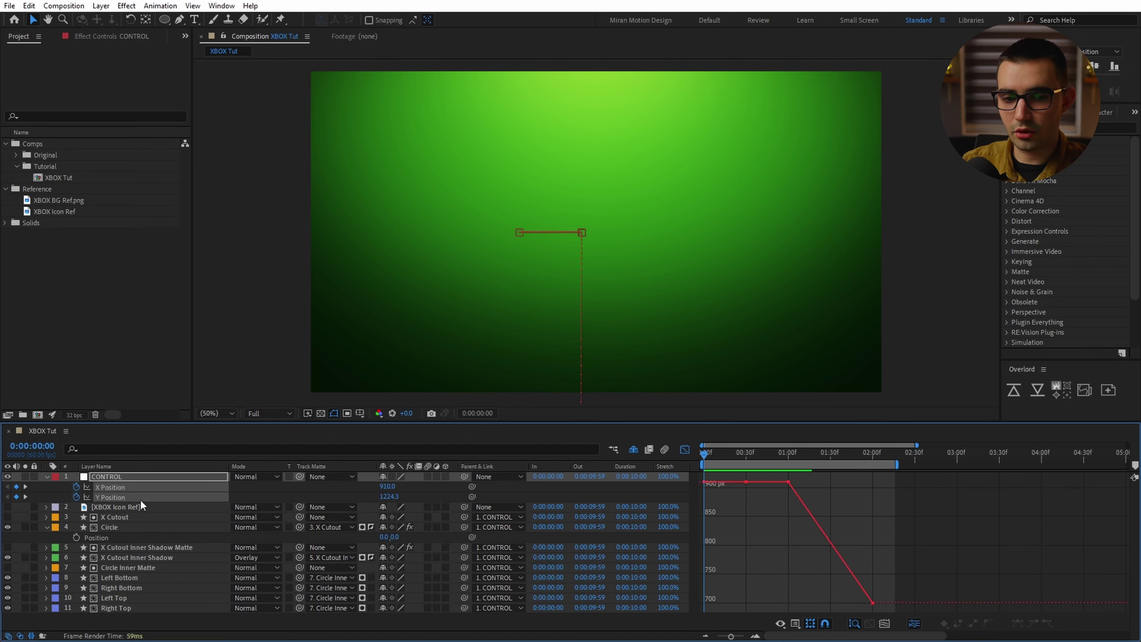
click(745, 602)
drag(732, 603, 759, 583)
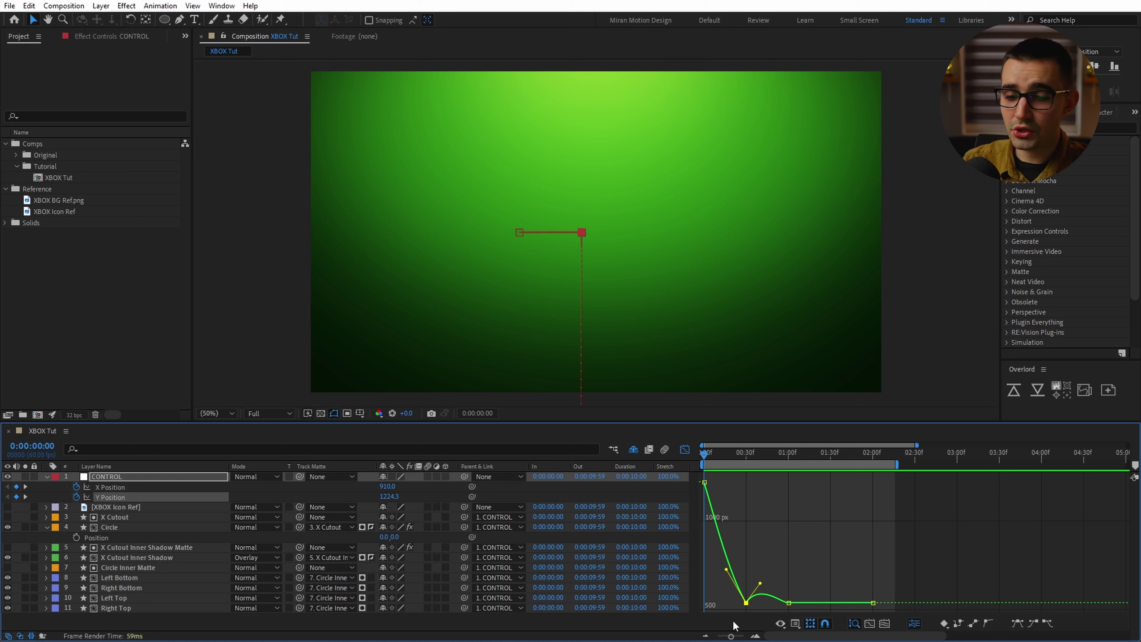
right_click(746, 603)
click(808, 554)
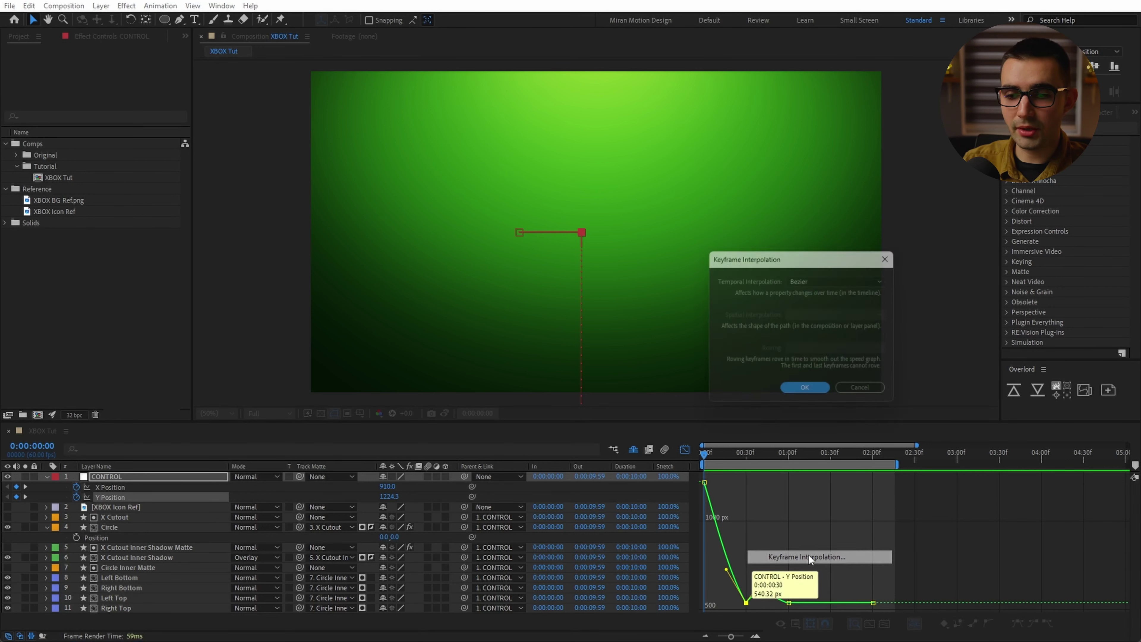
click(820, 279)
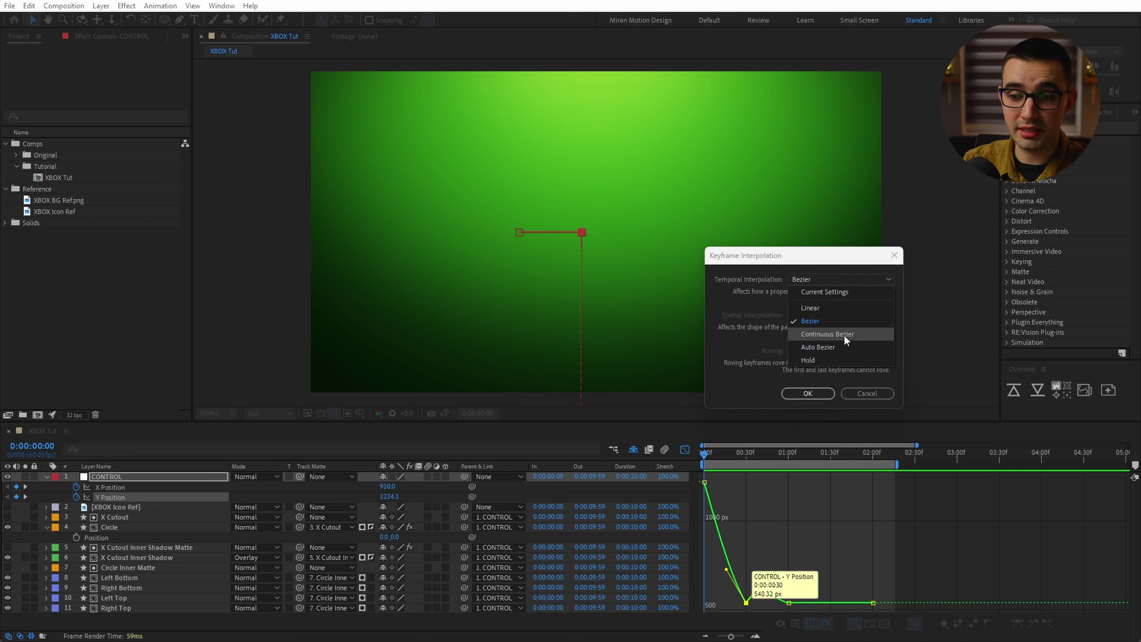
click(827, 334)
click(807, 393)
- Tilt the linked handles of the 0:00:00:30 Y Position keyframe to make the icon overshoot, checking the motion up to 0:00:01:00
drag(760, 602, 763, 568)
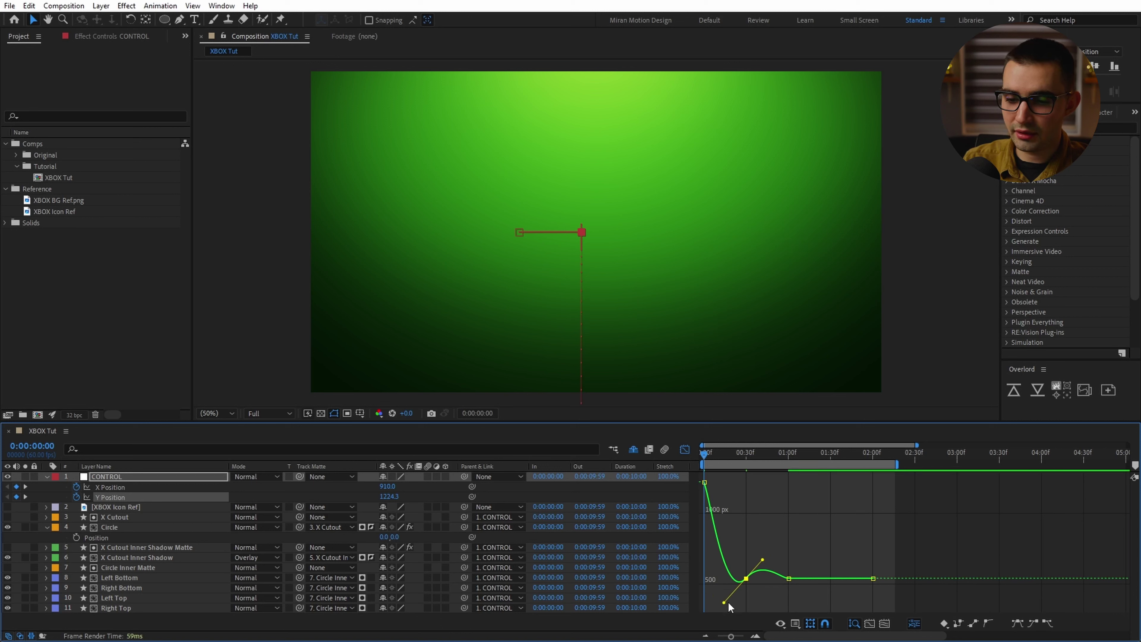
drag(723, 602, 757, 603)
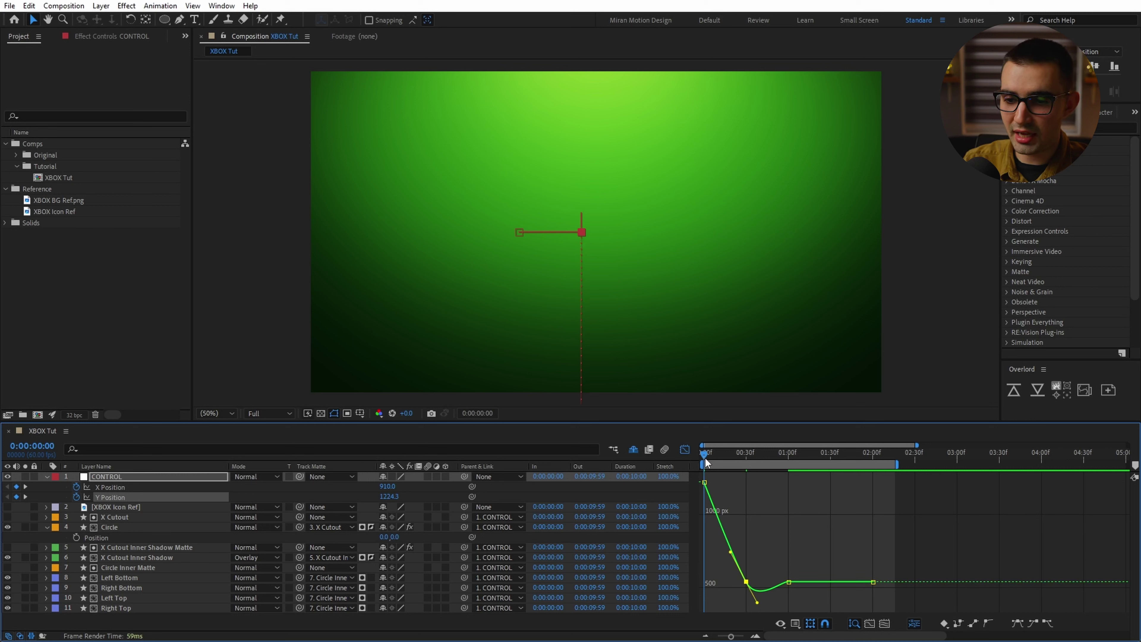
drag(705, 459, 750, 491)
drag(757, 600, 755, 606)
drag(750, 457, 787, 479)
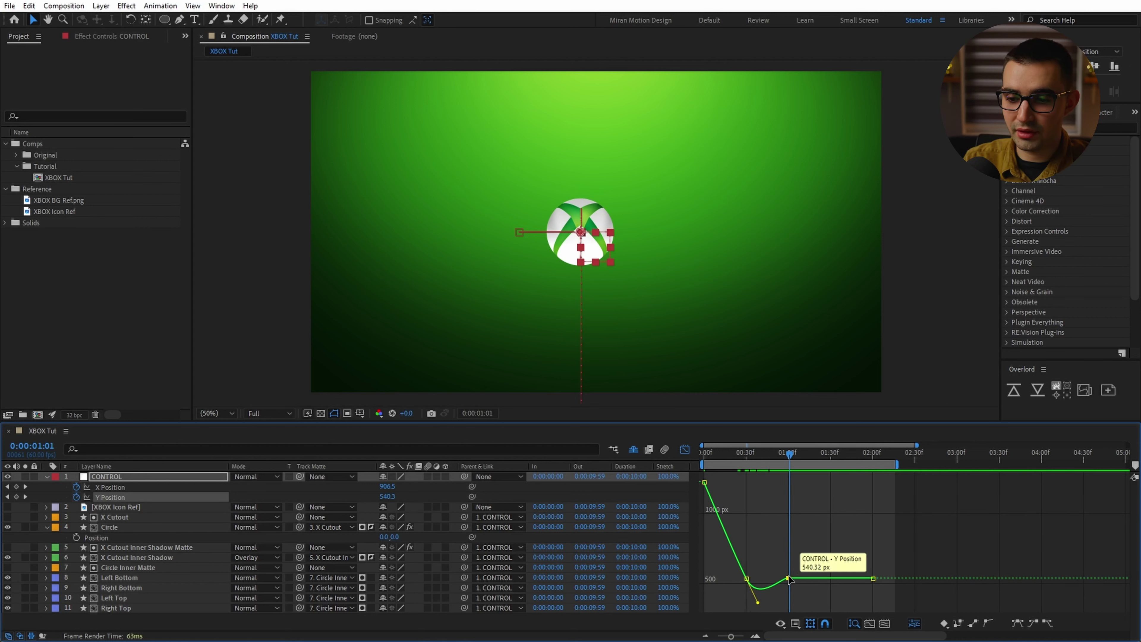
- Lengthen the incoming handle of CONTROL's Y Position keyframe at 0:00:01:00 and return to the start of the animation
click(788, 579)
drag(773, 577, 753, 579)
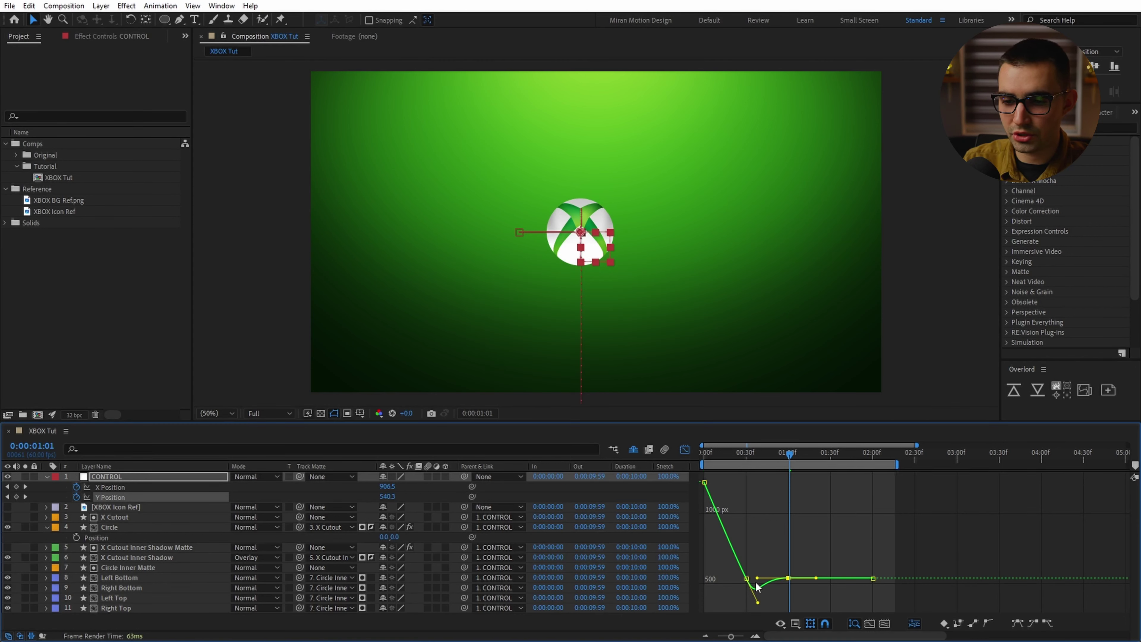
key(Home)
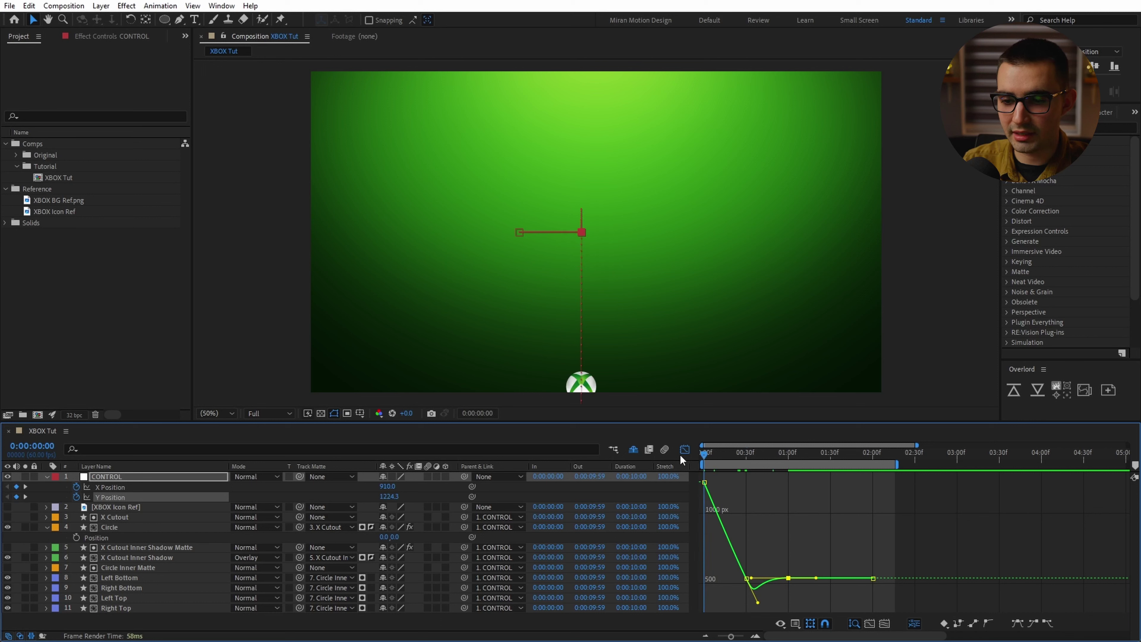
- Give the first Y Position keyframe an eased handle angled steeply along the entrance curve
click(714, 501)
drag(712, 476, 723, 528)
key(F9)
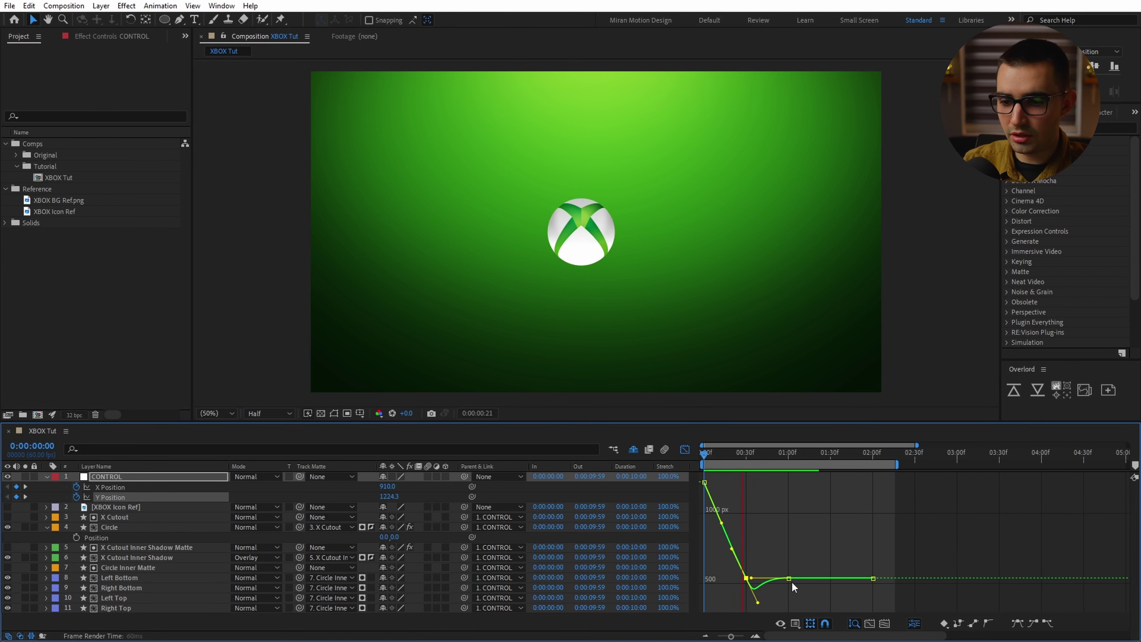
- Compress the two Y Position overshoot keyframes toward the start, placing the settling keyframe at 0:00:00:40, and preview the bounce
drag(798, 568, 771, 579)
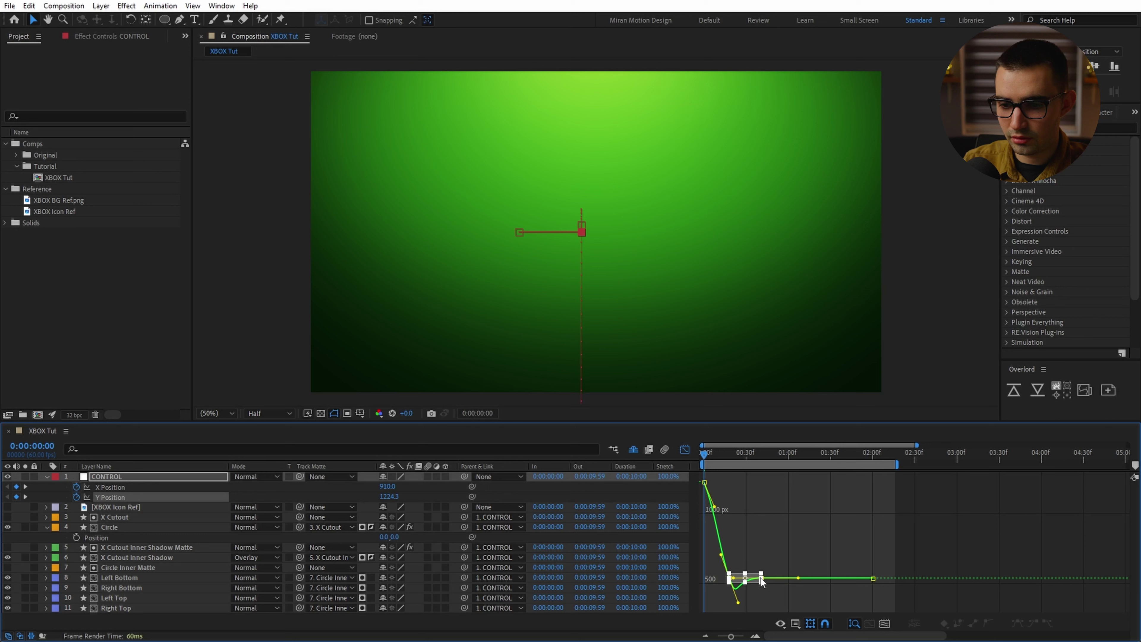
key(space)
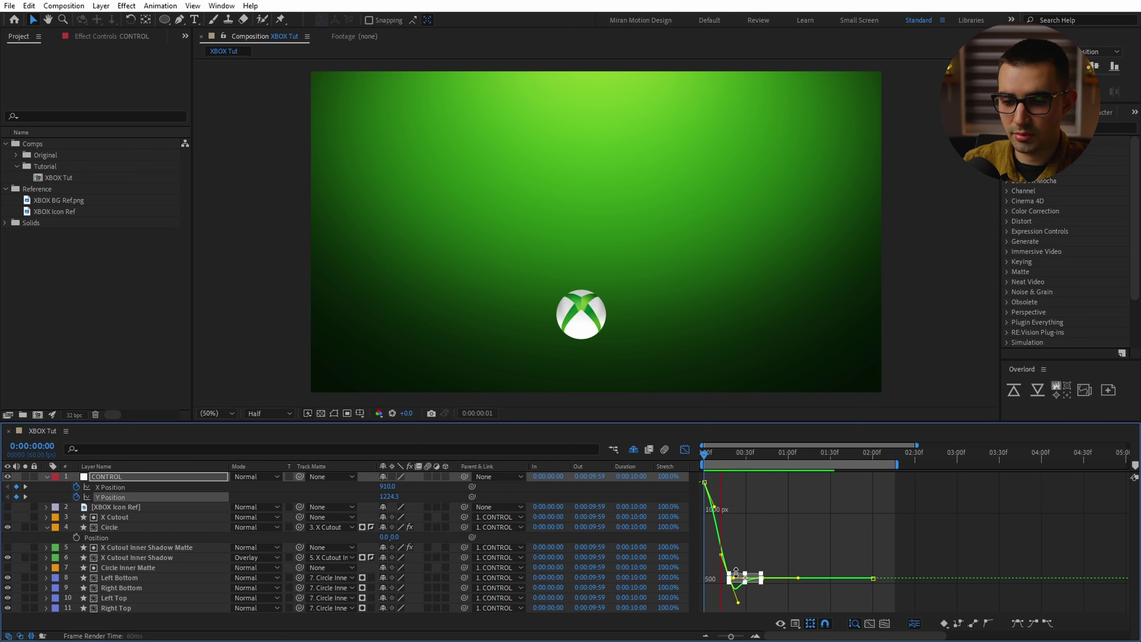
drag(729, 577, 738, 578)
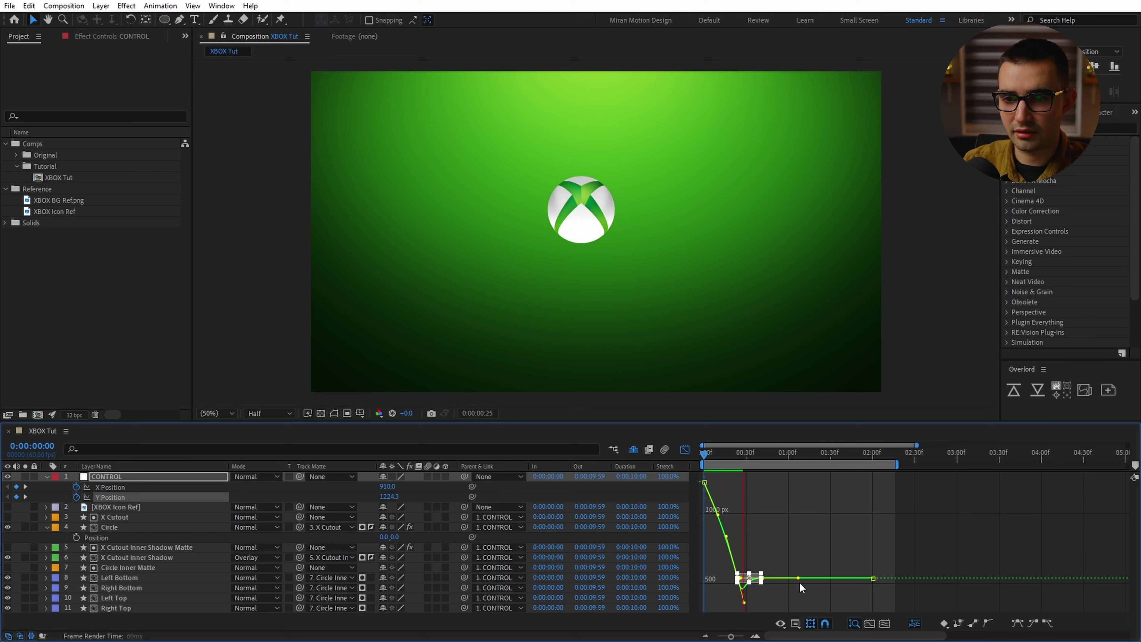
click(766, 569)
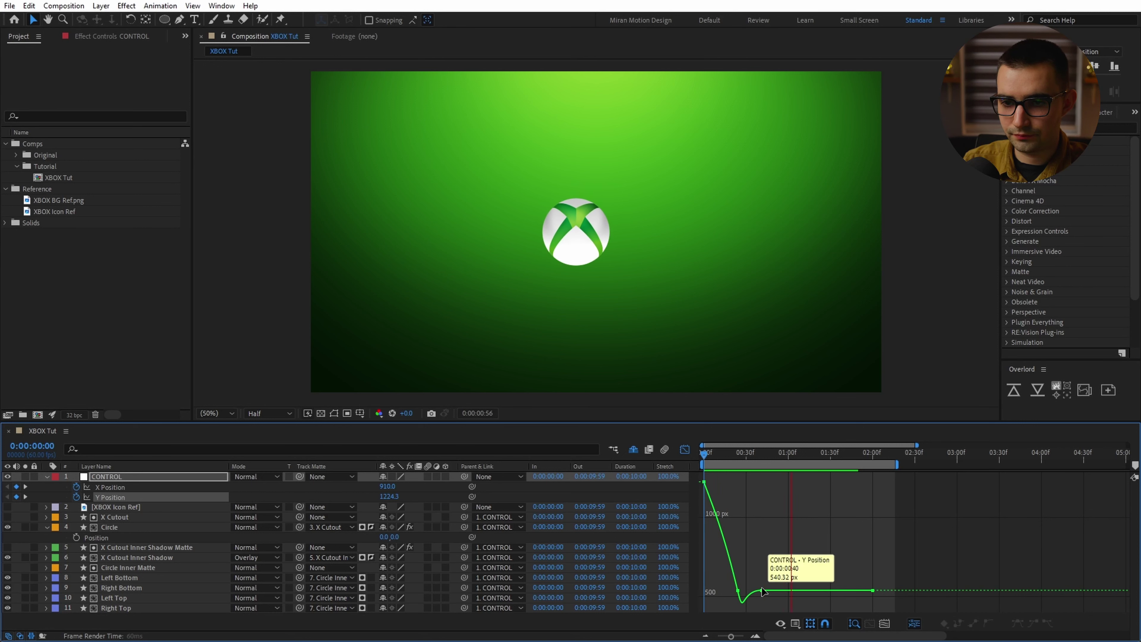
key(space)
- Move the Y Position settling keyframe back to just before 0:00:01:00 and refine the overshoot and starting handles
click(760, 564)
drag(751, 603, 747, 593)
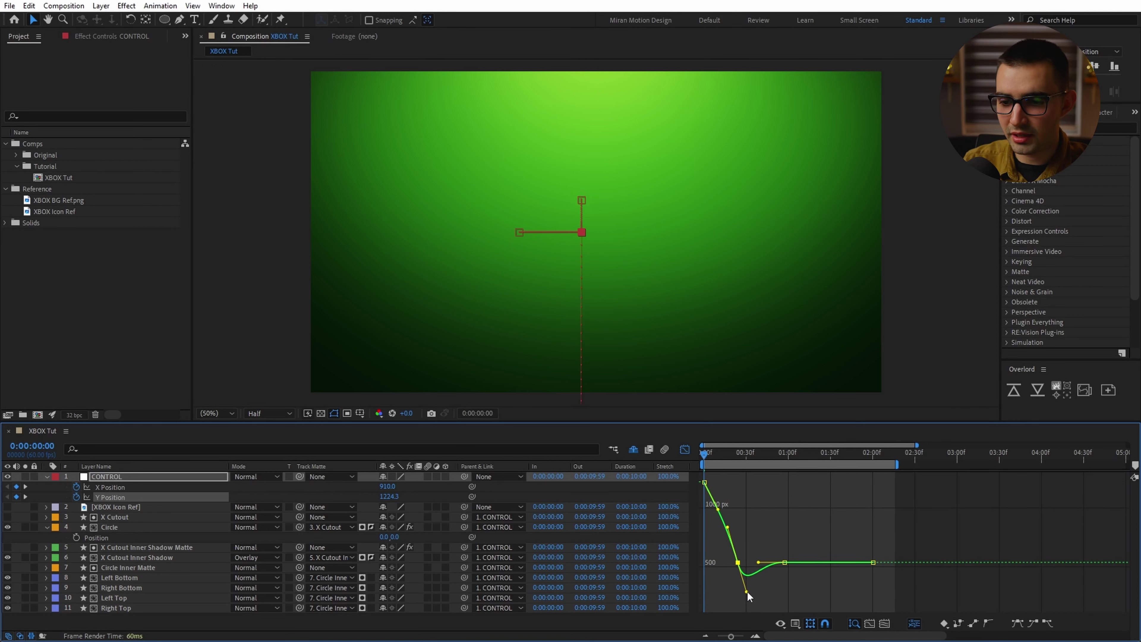
drag(718, 512, 716, 514)
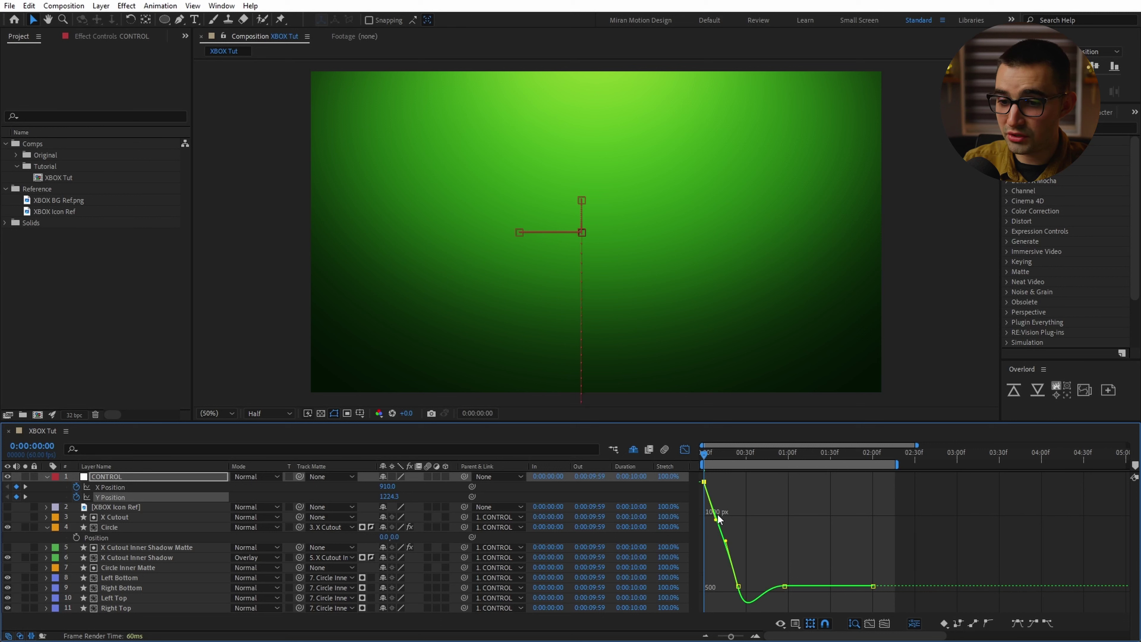
- Lengthen the incoming handle of CONTROL's Y Position settling keyframe toward the overshoot and preview the bounce
click(784, 586)
drag(760, 570, 746, 570)
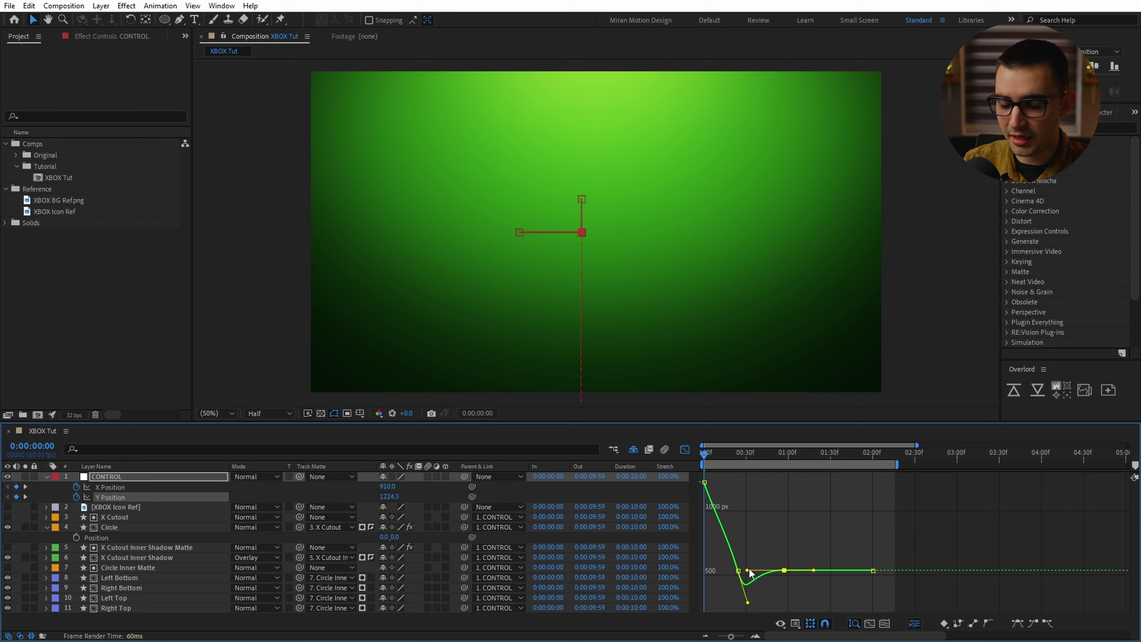
key(space)
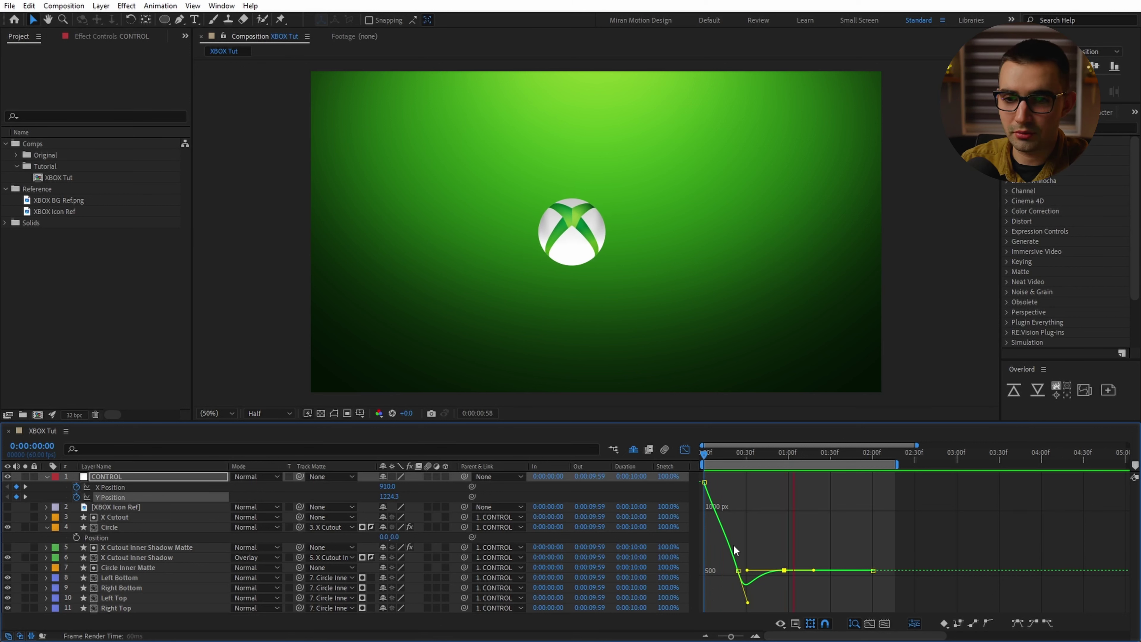
- Show CONTROL's Scale alongside its position properties and select the last two X Position keyframes in the graph
key(shift+s)
click(120, 488)
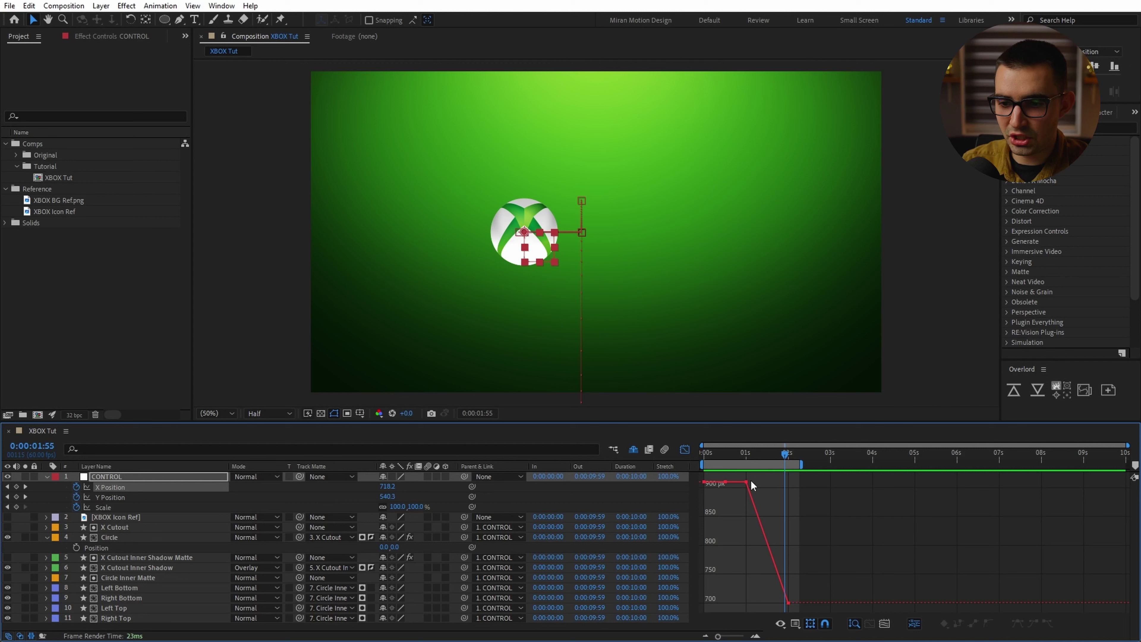
drag(794, 609, 746, 478)
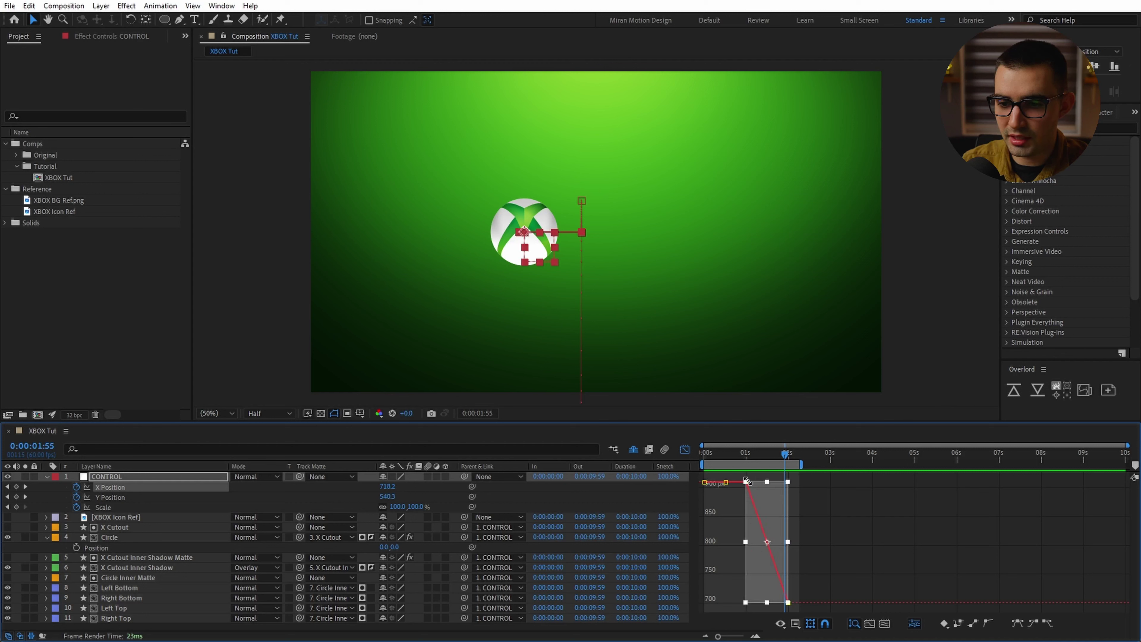
- Try to delay the last two X Position keyframes by more than half a second and preview the slide
drag(750, 550, 776, 551)
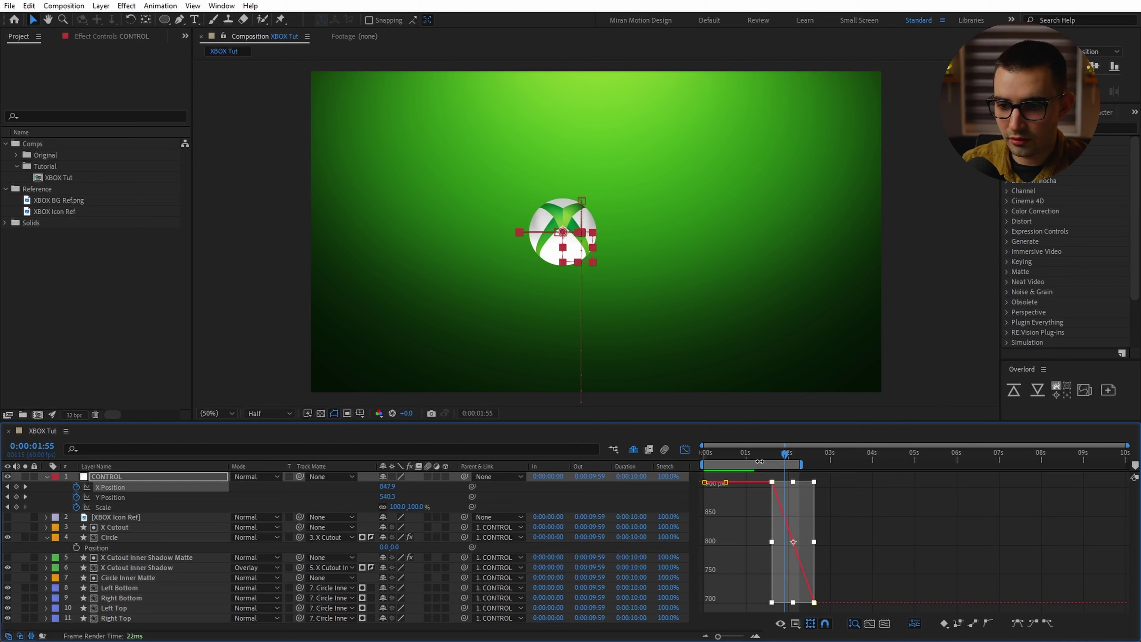
key(space)
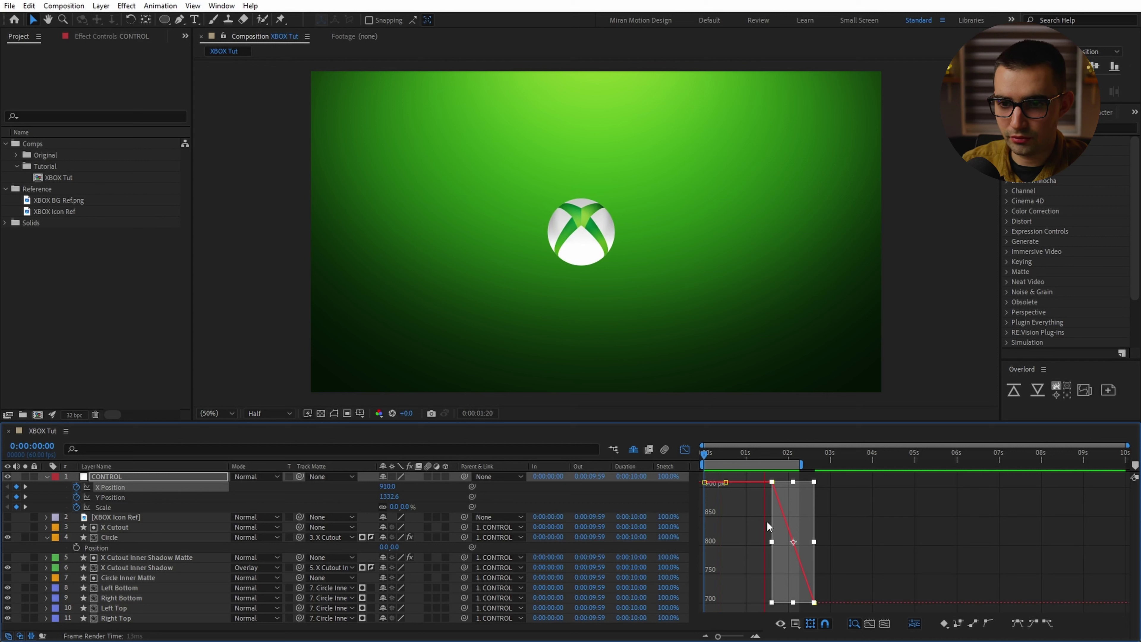
key(space)
key(ctrl+z)
- Start CONTROL's X Position slide at 0:00:01:08 and apply Easy Ease with long handles on both keyframes for a steep S-curve
drag(813, 481, 735, 608)
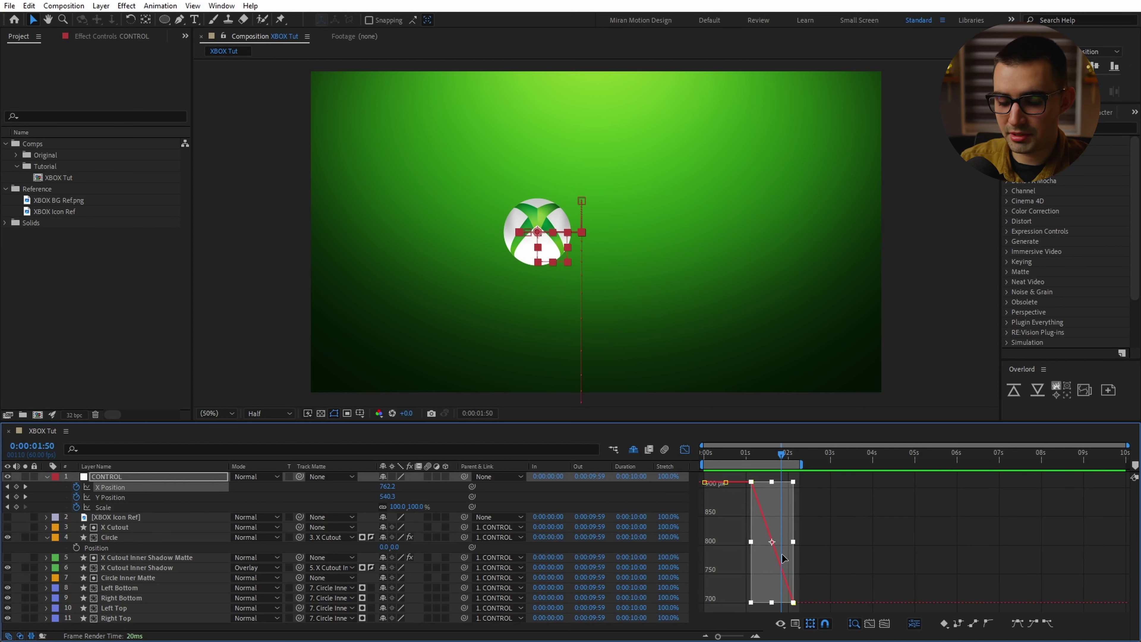
key(F9)
drag(765, 482, 790, 488)
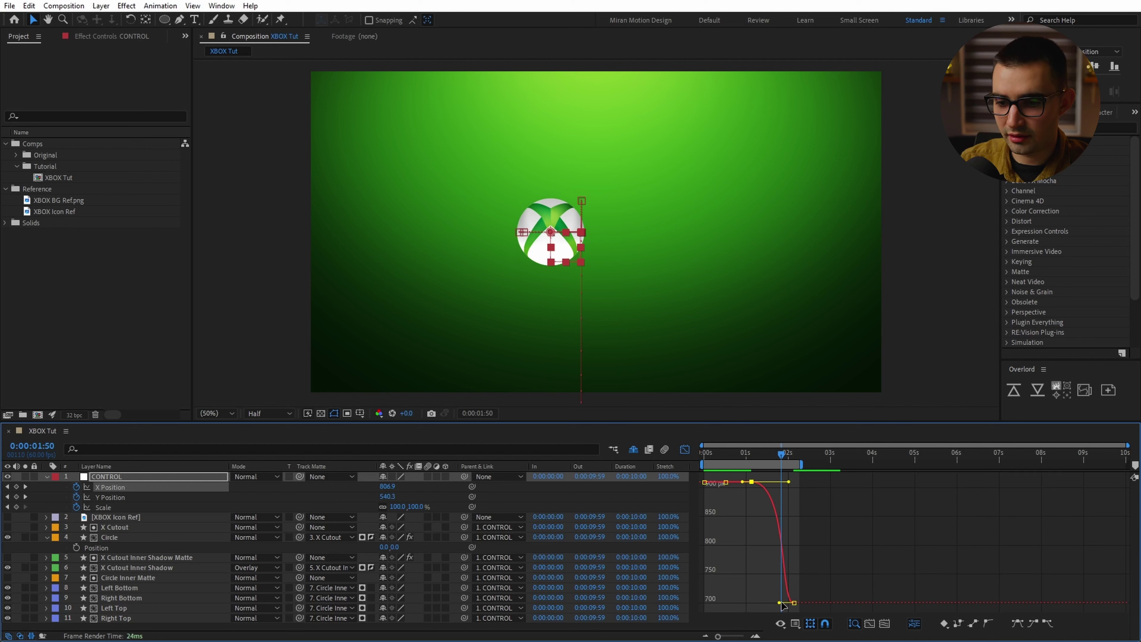
drag(779, 602, 758, 603)
key(space)
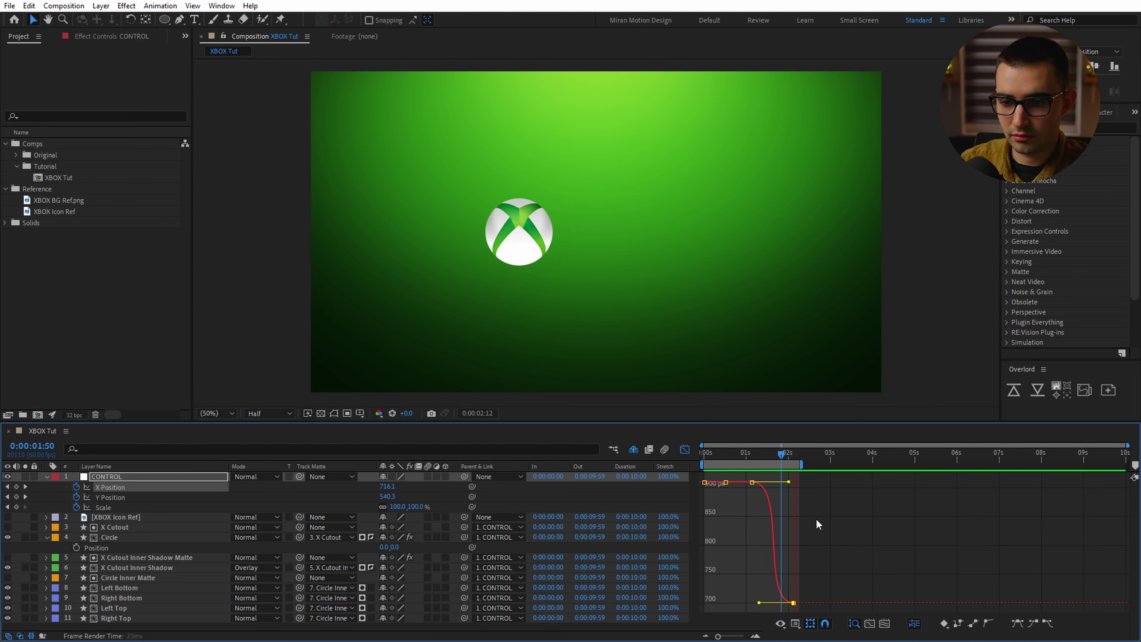
key(space)
- Set CONTROL's X Position keyframe at 0:00:01:08 to 960 and preview the animation
click(753, 512)
scroll(608, 274, up, 1)
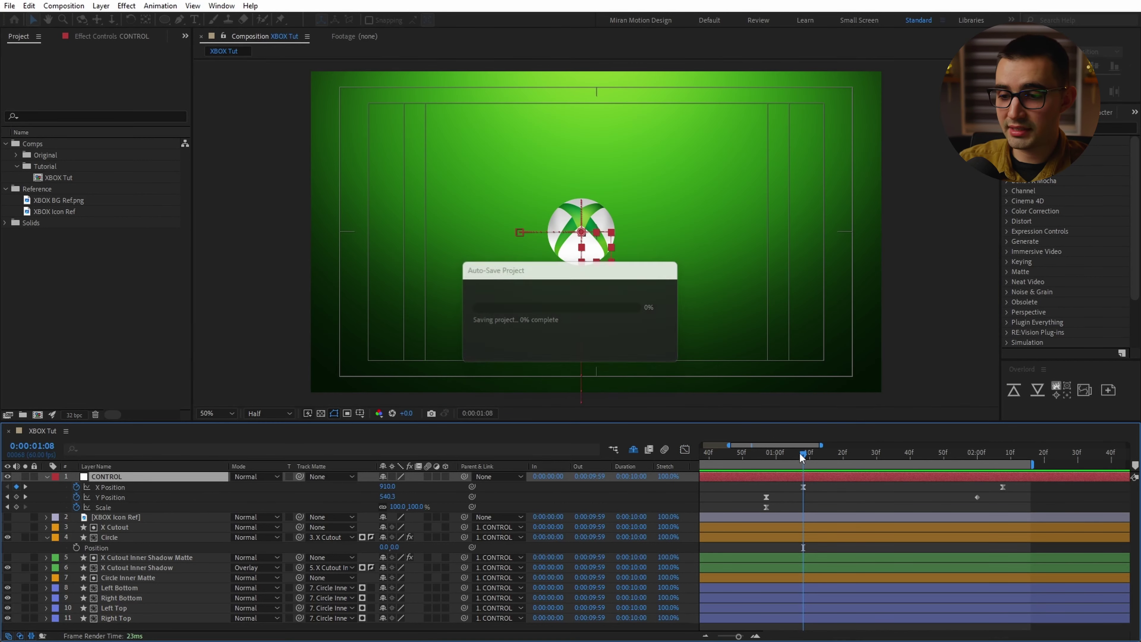
click(803, 486)
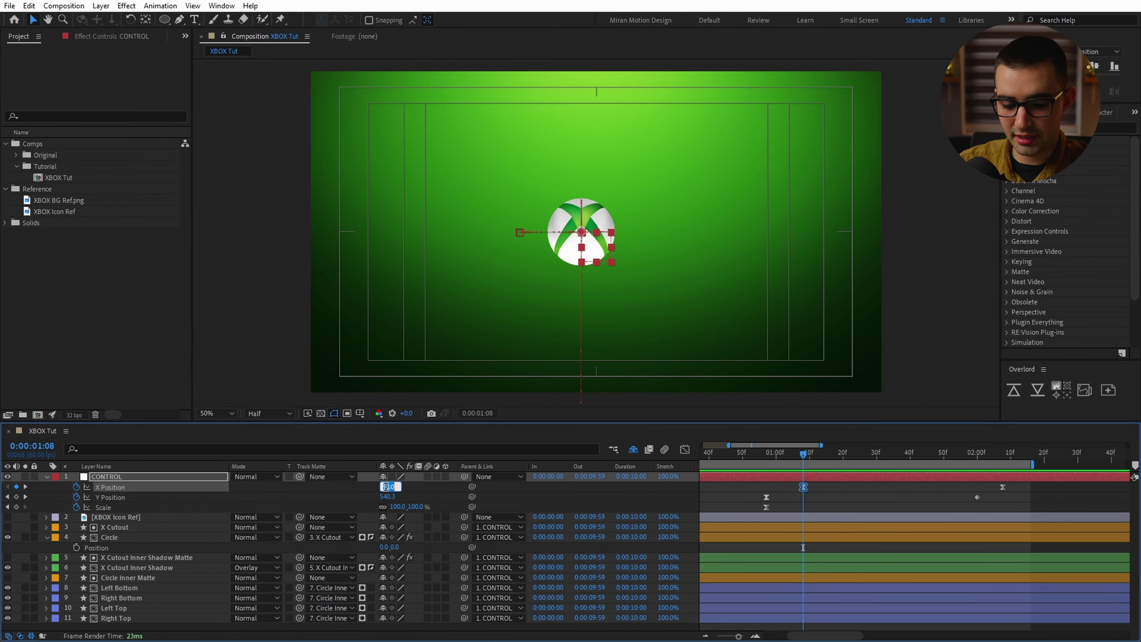
text(0)
key(Return)
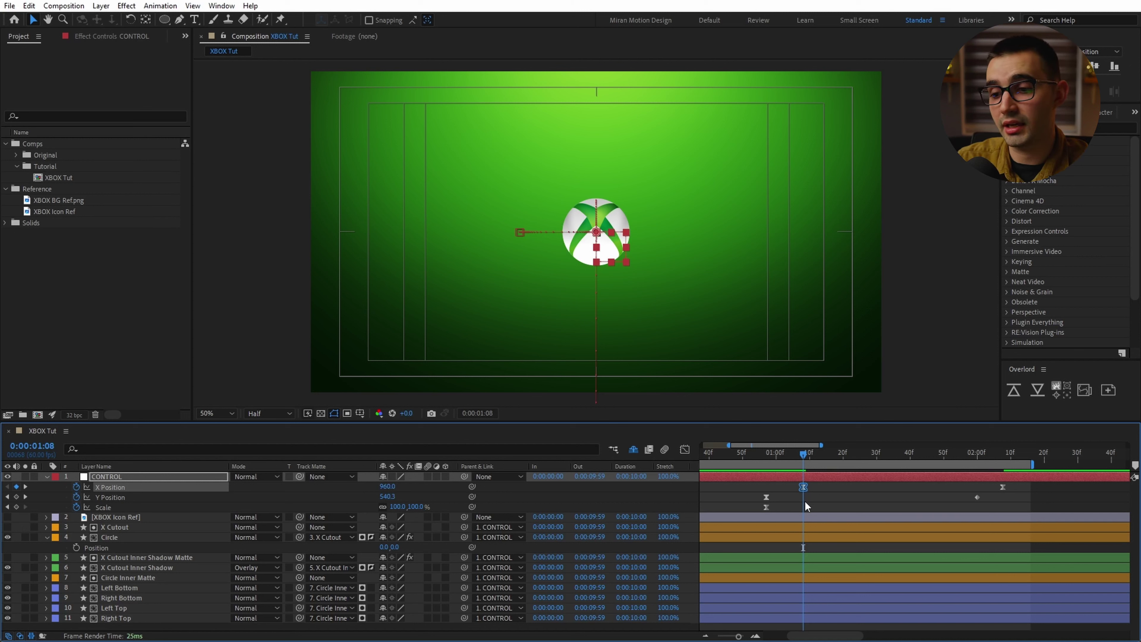
key(space)
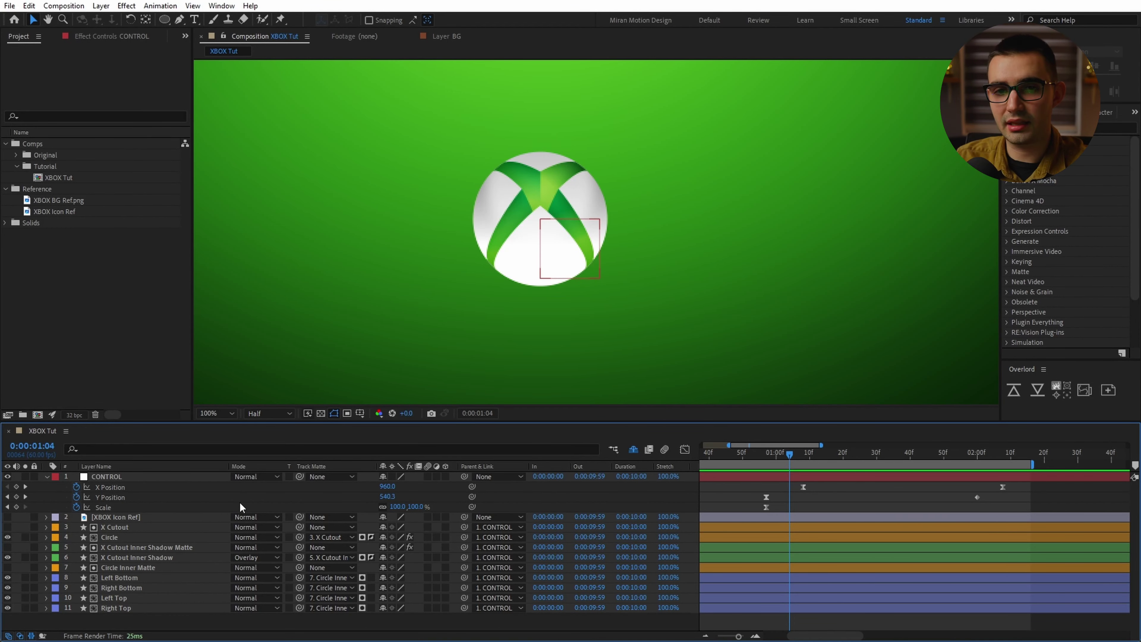
- Draw a curved two-point path with the Pen tool across the logo from its lower-left edge to its upper-right edge and select its layer
click(179, 21)
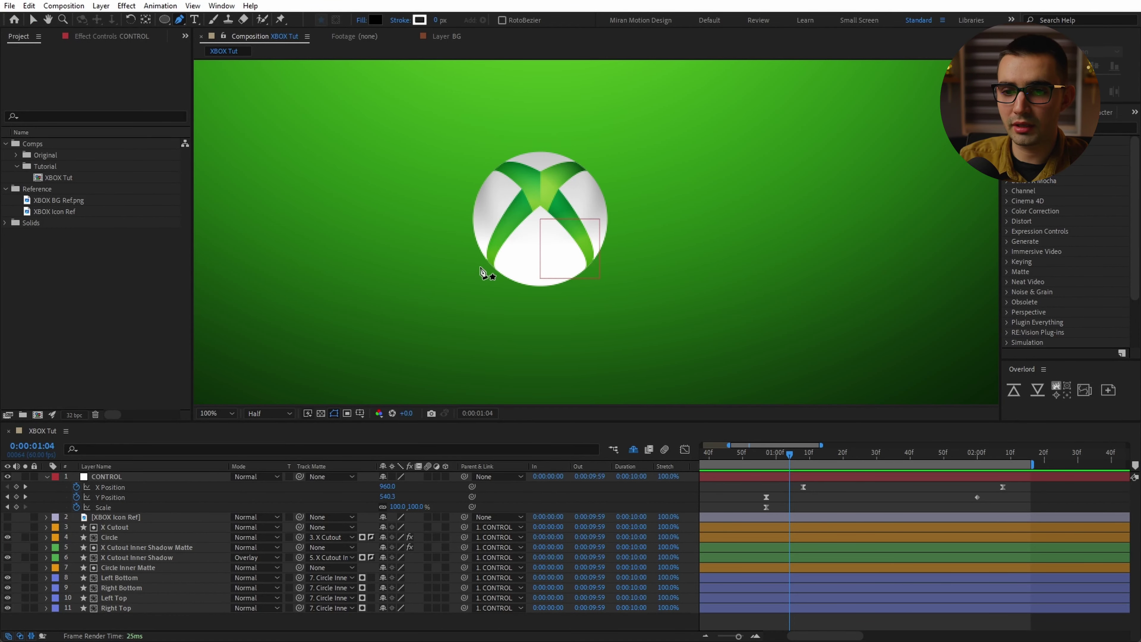
click(481, 280)
drag(593, 162, 683, 149)
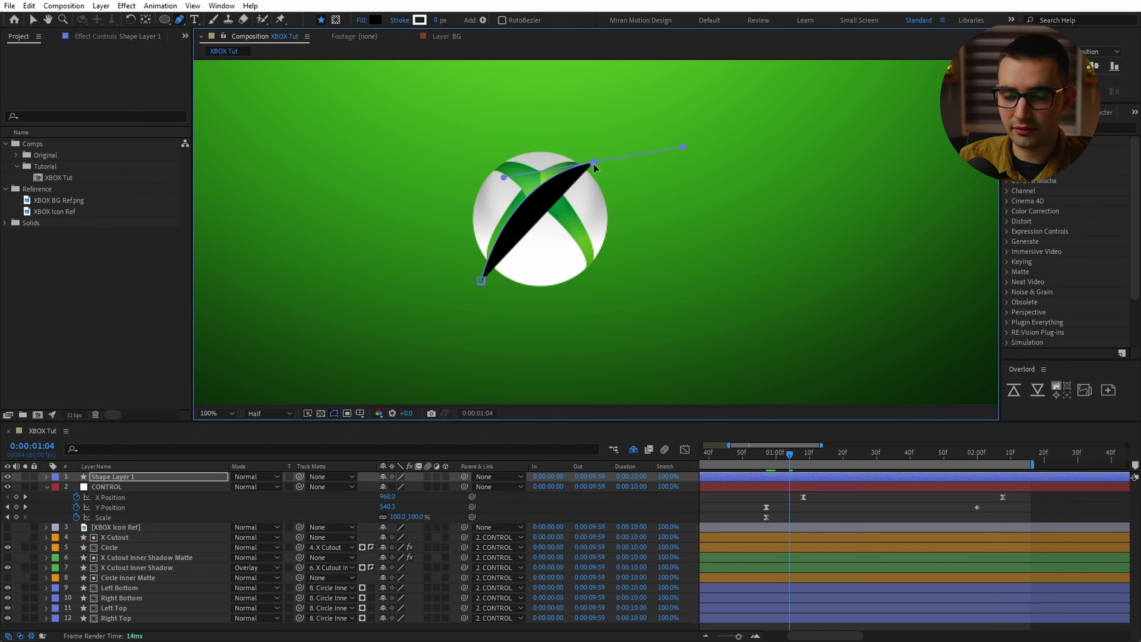
click(129, 478)
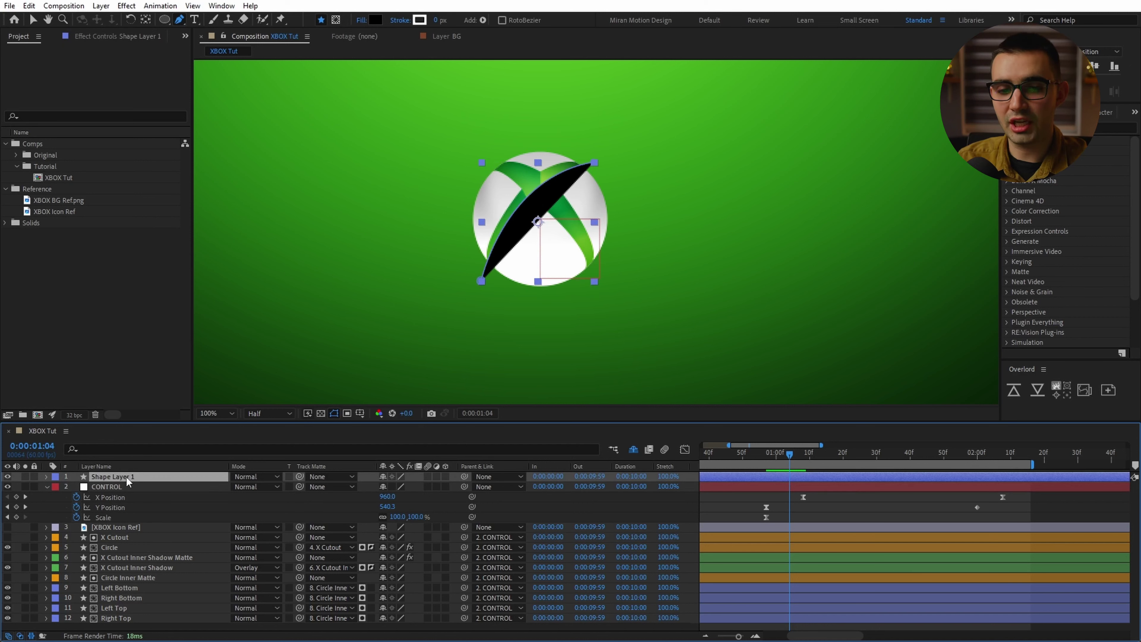
- Delete the fill from Shape 1 in Shape Layer 1
click(46, 476)
click(56, 487)
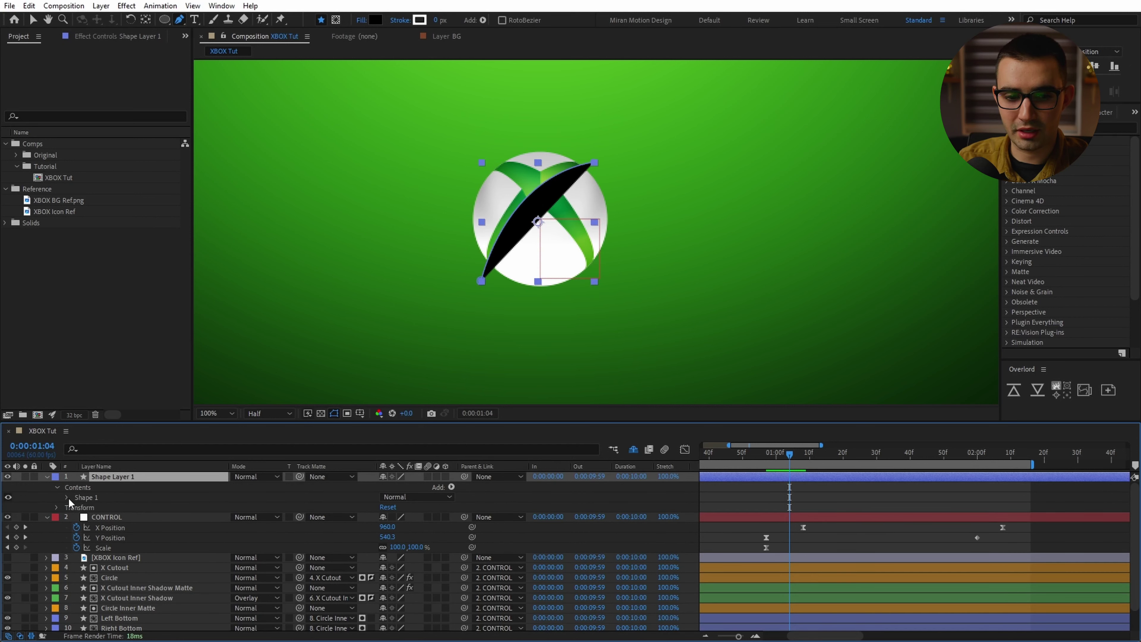
click(68, 497)
click(89, 531)
key(Delete)
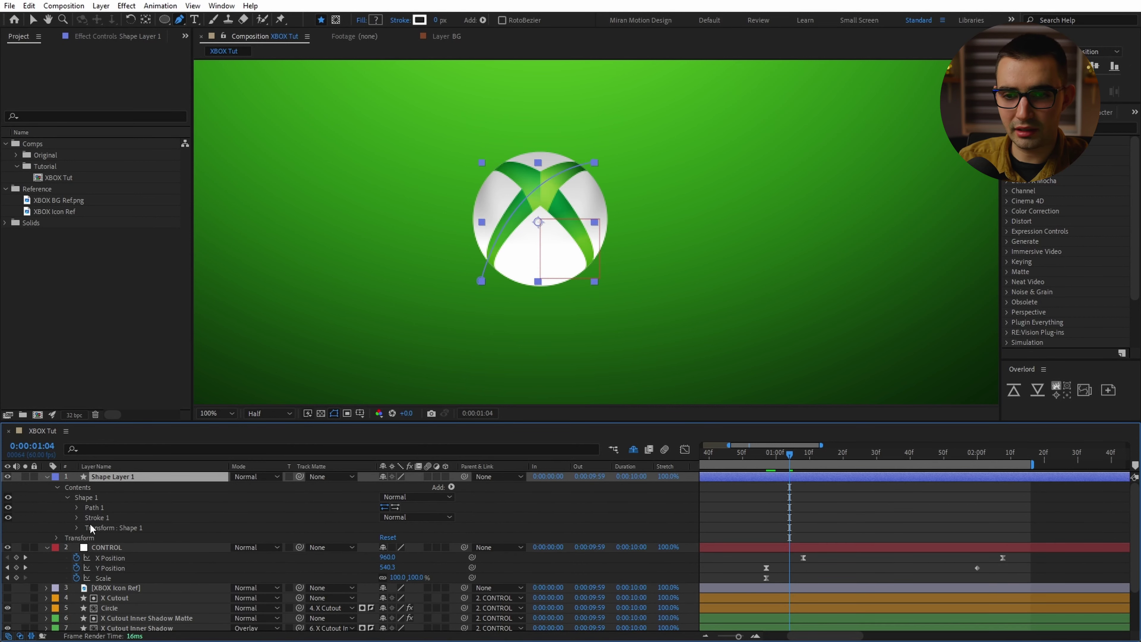
- Set the stroke width of Shape 1 to 52
click(96, 518)
click(77, 517)
mouse_move(403, 550)
mouse_down()
mouse_move(431, 552)
mouse_move(405, 551)
mouse_move(416, 552)
mouse_up()
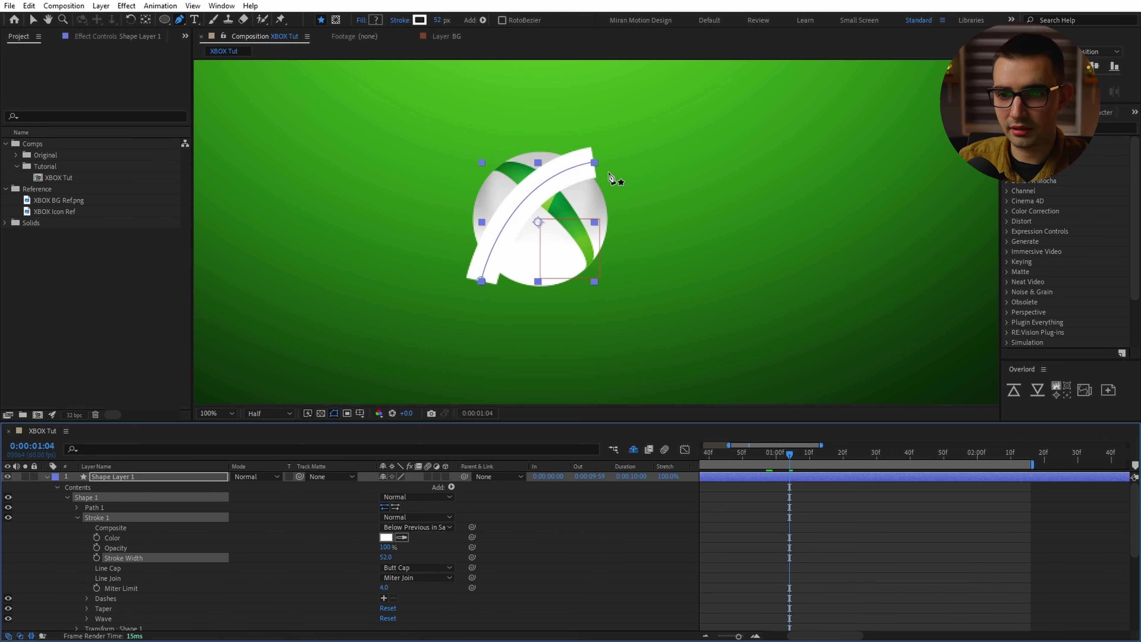
- Move the upper-right path point slightly outward and adjust its curve handle to follow the logo's diagonal
drag(595, 161, 604, 156)
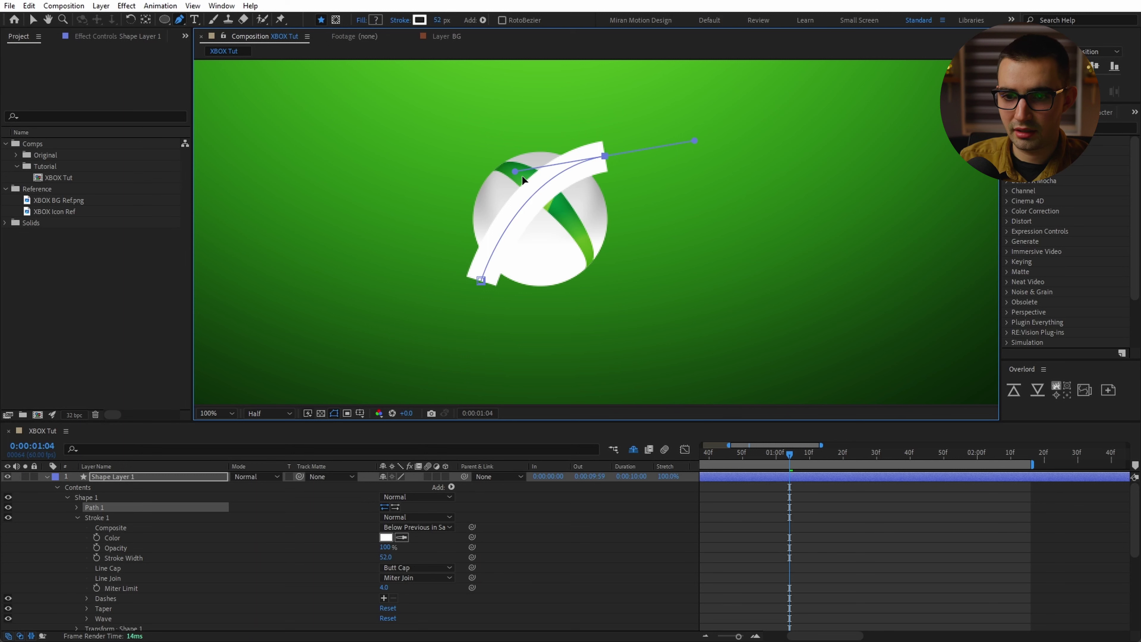
drag(521, 174, 514, 169)
key(v)
- Taper the stroke at both ends with a start length and end length of 75%
click(121, 592)
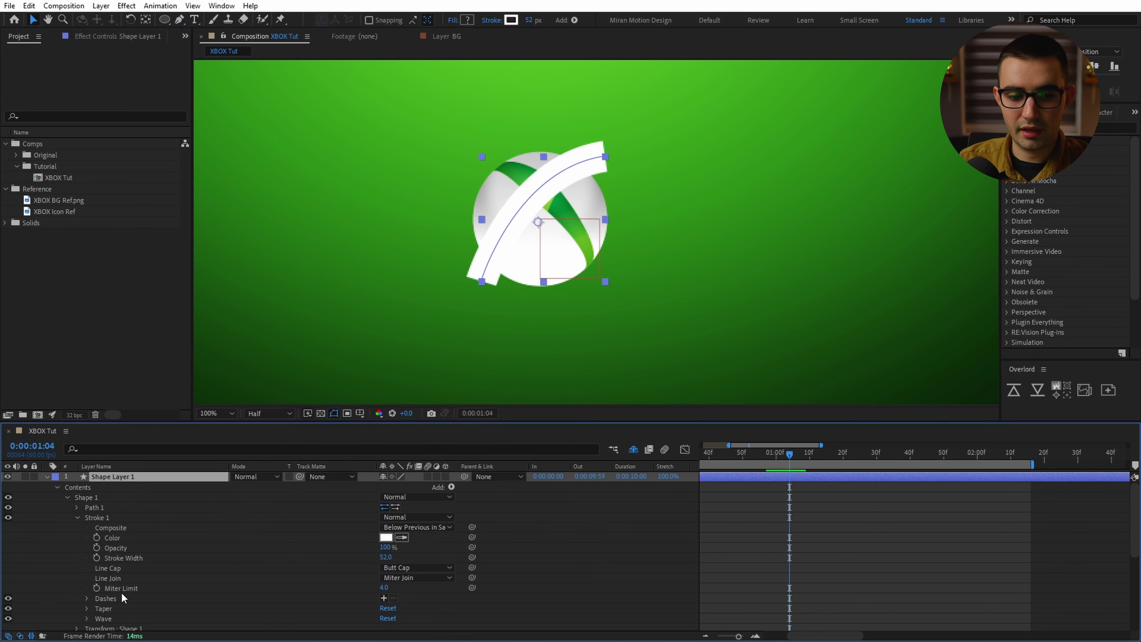
click(87, 608)
scroll(145, 566, down, 5)
drag(385, 518, 423, 524)
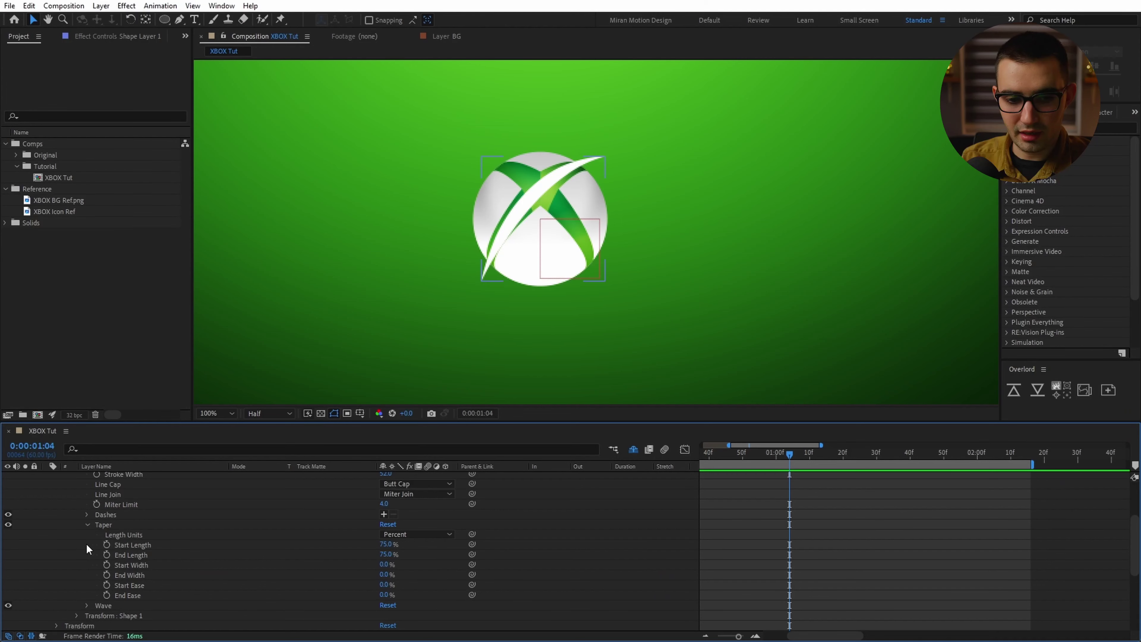
- Set the stroke width to 124 and refine the upper-right path point and its curve handle
mouse_move(385, 503)
mouse_down()
mouse_move(507, 292)
mouse_move(612, 157)
mouse_up()
click(605, 157)
key(g)
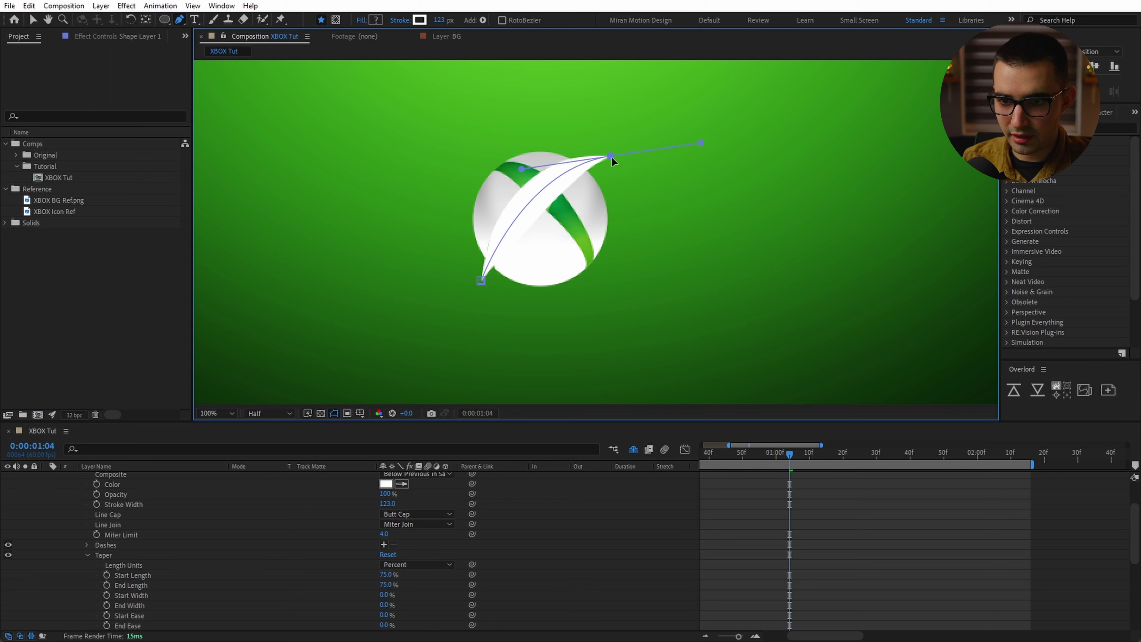
drag(521, 169, 525, 165)
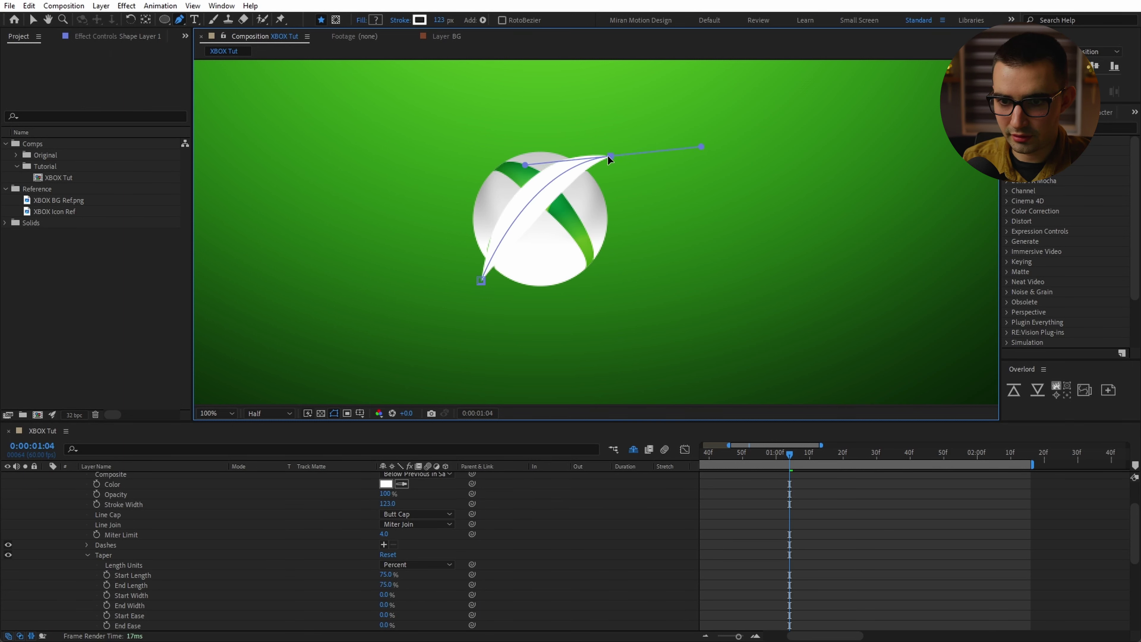
key(v)
drag(387, 504, 389, 503)
- Extend both ends of the curved path beyond the logo circle and reshape the upper handle to smooth the arc
click(580, 537)
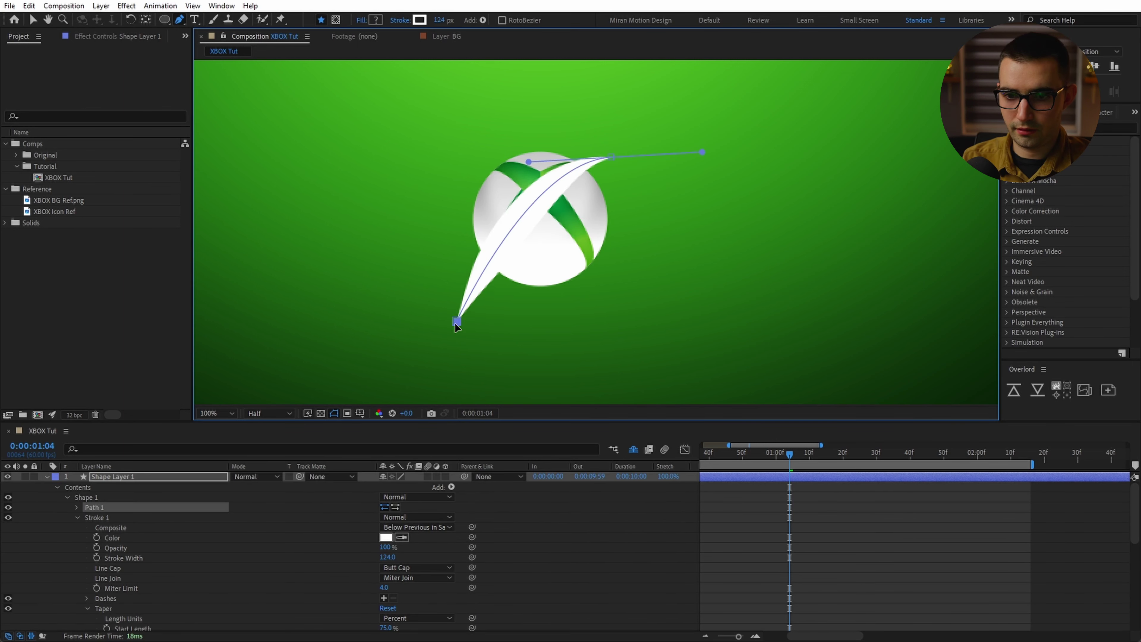
drag(455, 325, 460, 316)
click(612, 157)
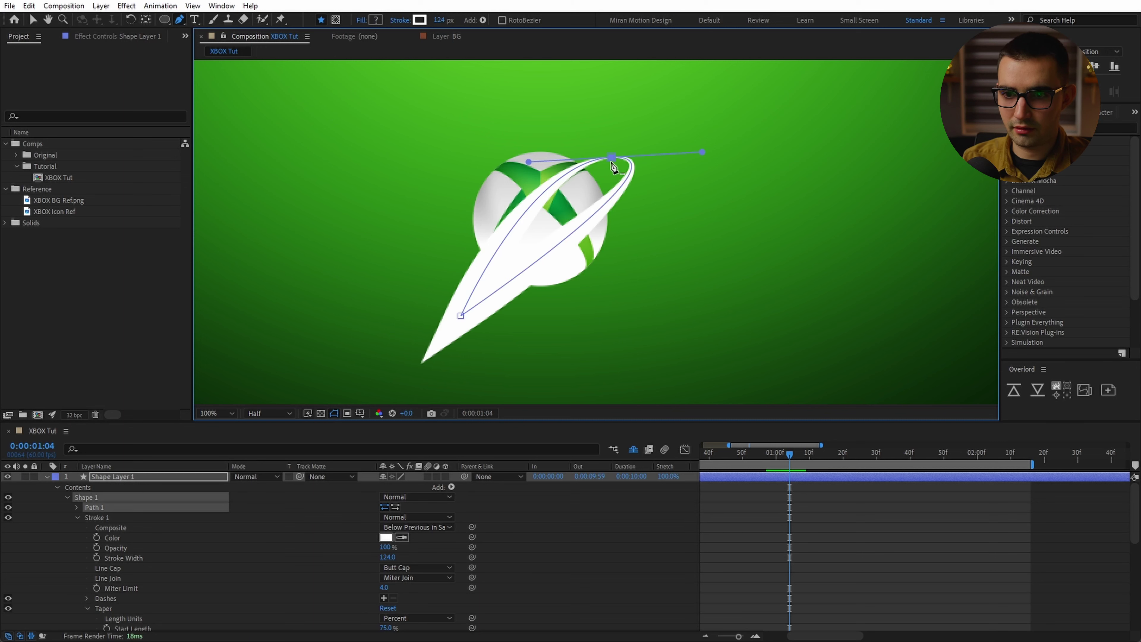
key(ctrl+z)
key(v)
drag(612, 157, 632, 140)
drag(549, 144, 521, 158)
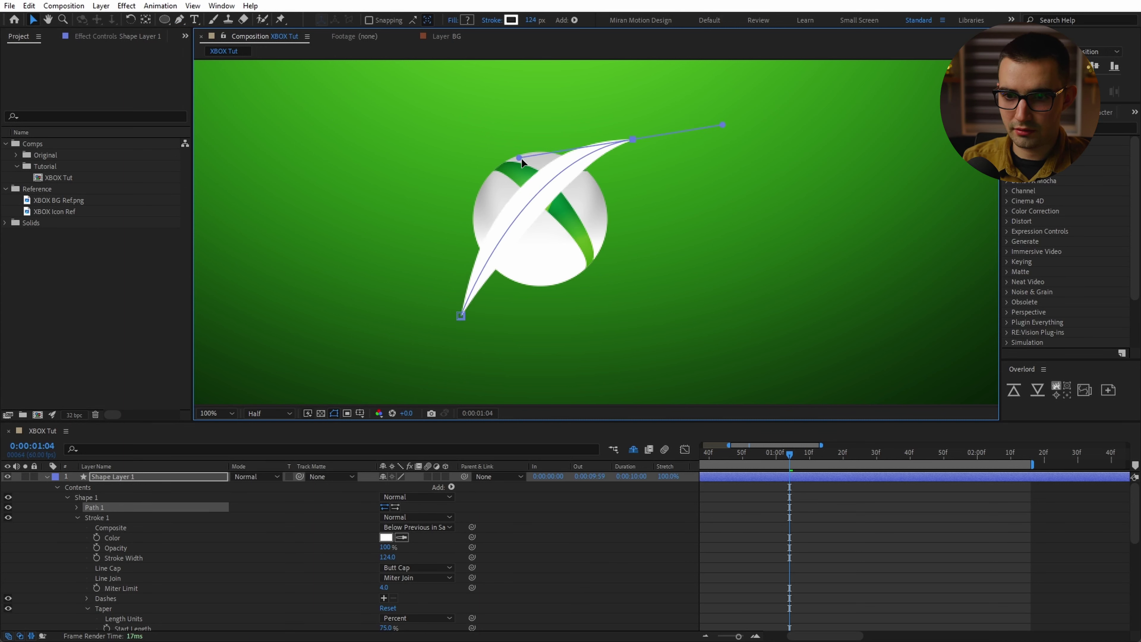
drag(632, 140, 633, 151)
drag(526, 170, 529, 151)
- Rename Shape Layer 1 as Slice X Left
click(210, 476)
key(Return)
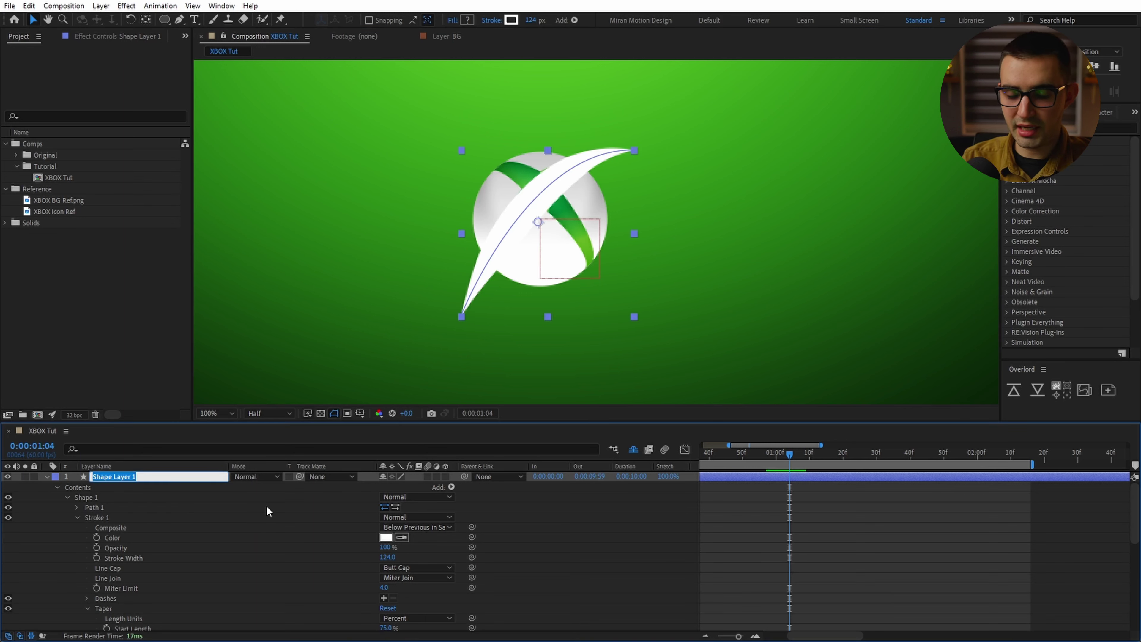
text(Slice X)
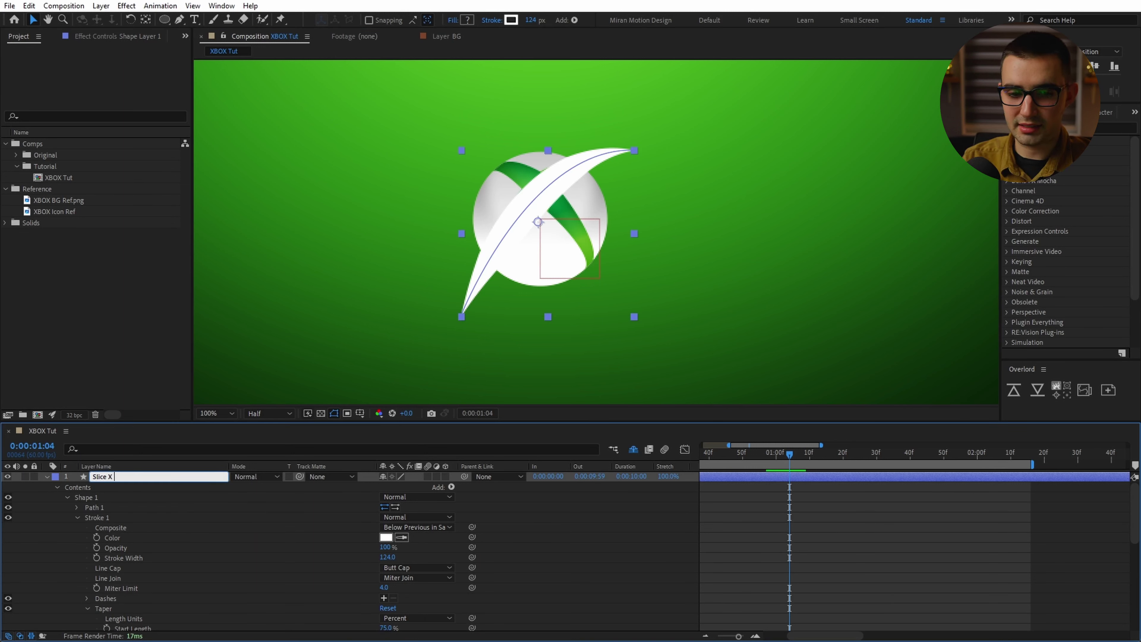
text( Left)
key(Return)
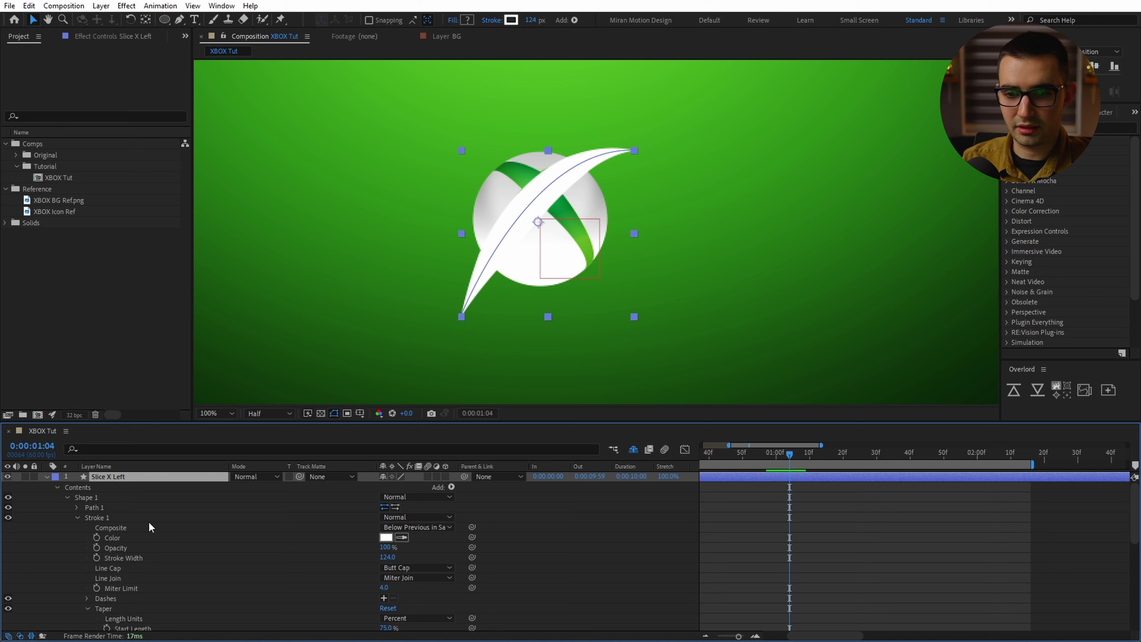
- Duplicate the Slice X Left layer and rename the copy Slice X Right
key(ctrl+d)
key(Return)
key(End)
key(BackSpace)
key(BackSpace)
key(BackSpace)
key(BackSpace)
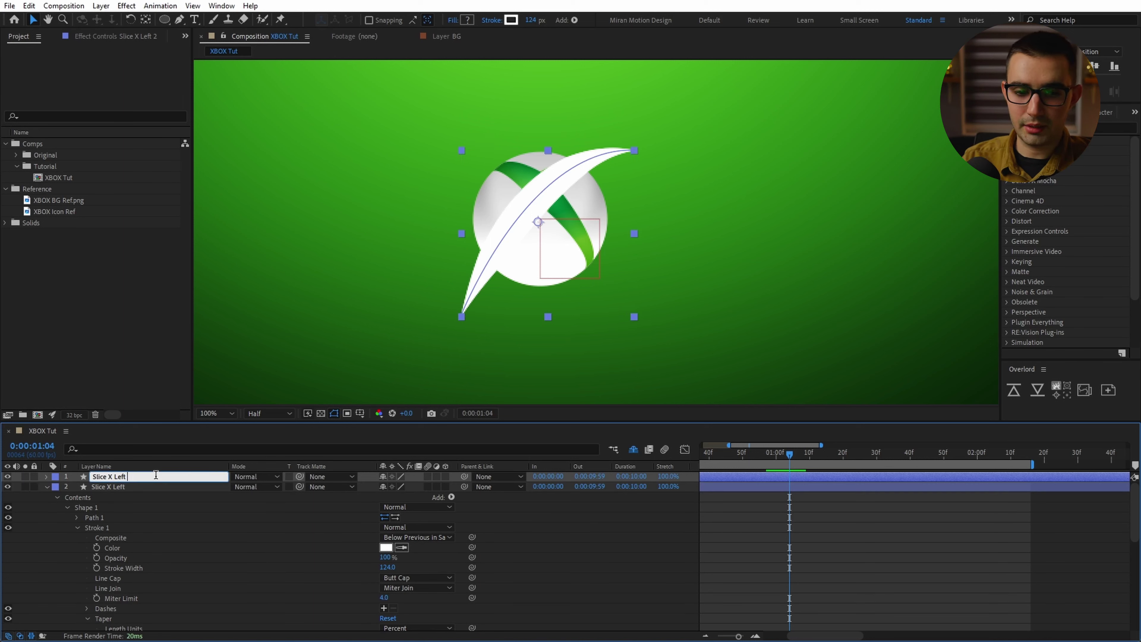
text(Right)
key(Return)
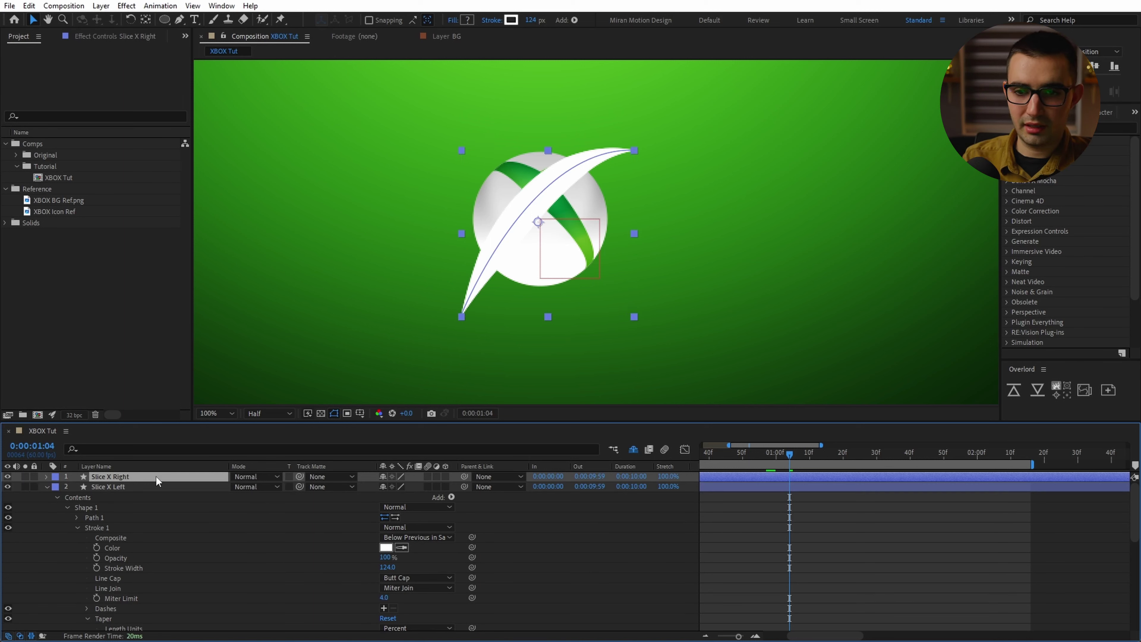
- Mirror Slice X Right by setting its horizontal scale to -100%, and nudge it right over the opposite diagonal
key(s)
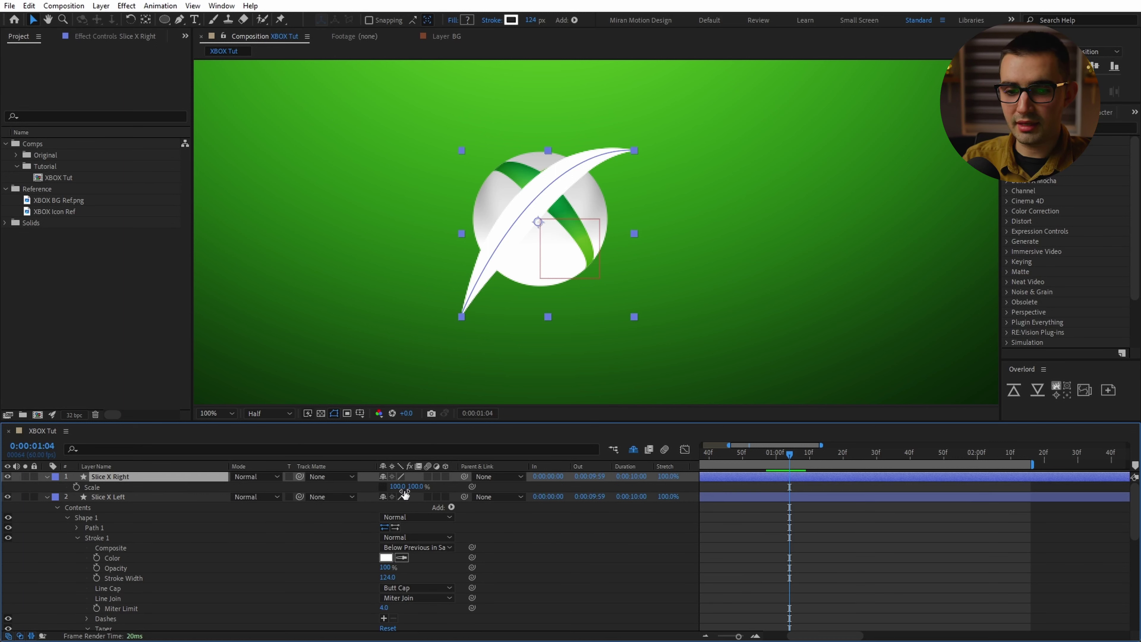
text(-100)
key(Return)
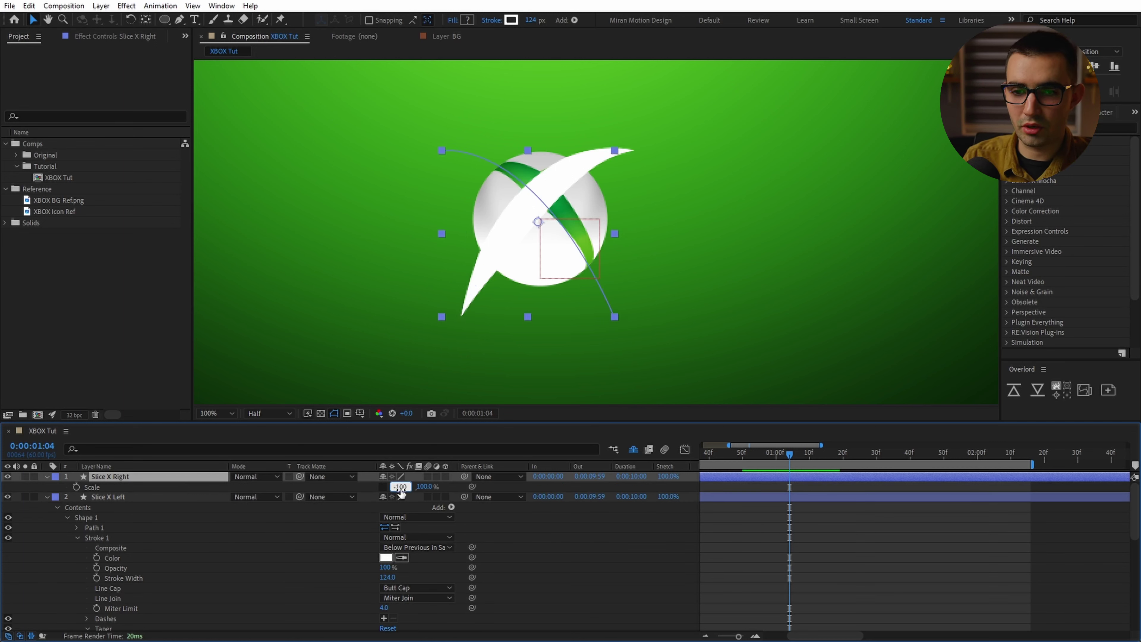
click(176, 478)
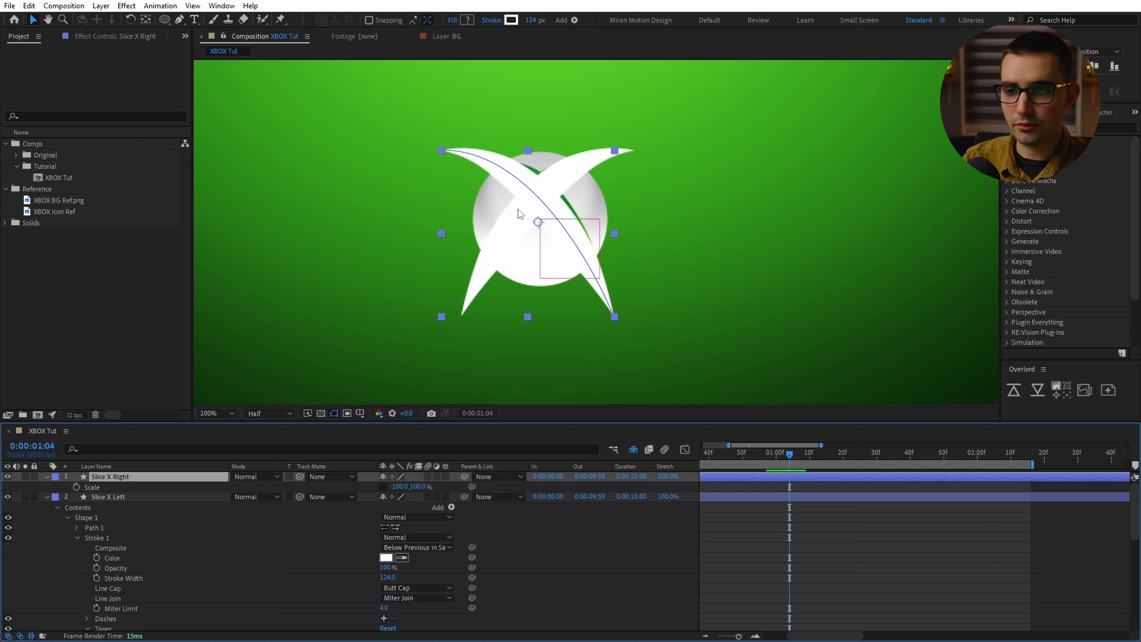
key(shift+Right)
key(Return)
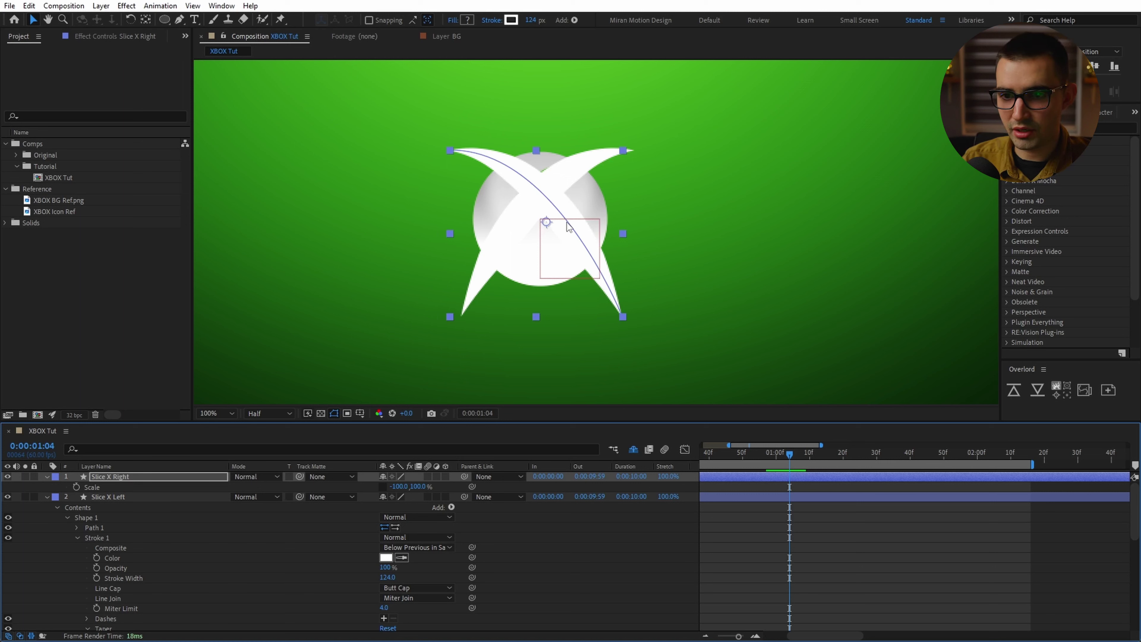
- Nudge Slice X Right and Slice X Left together upward to align with the logo's X
key(period)
shift+click(118, 496)
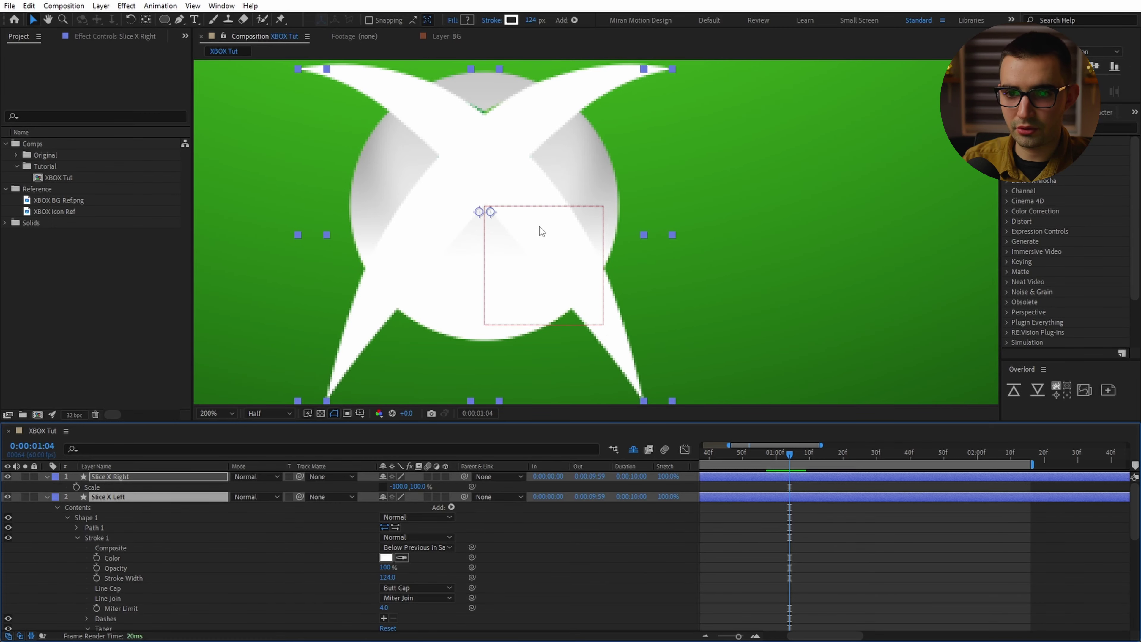
key(Up)
key(Up)
key(Up)
key(Up)
key(Up)
key(Up)
key(Up)
key(Up)
key(Up)
key(Up)
key(Up)
key(Up)
key(Up)
key(Up)
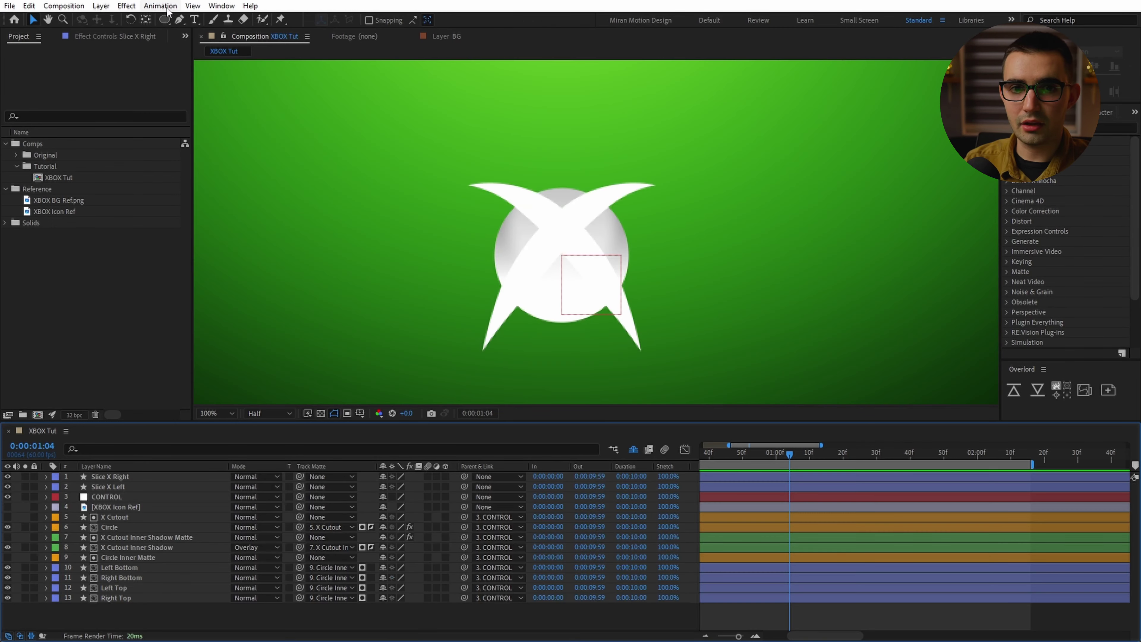
- Create a full-frame ellipse shape layer and set its ellipse path size to 512 by 512
double_click(165, 19)
key(v)
key(comma)
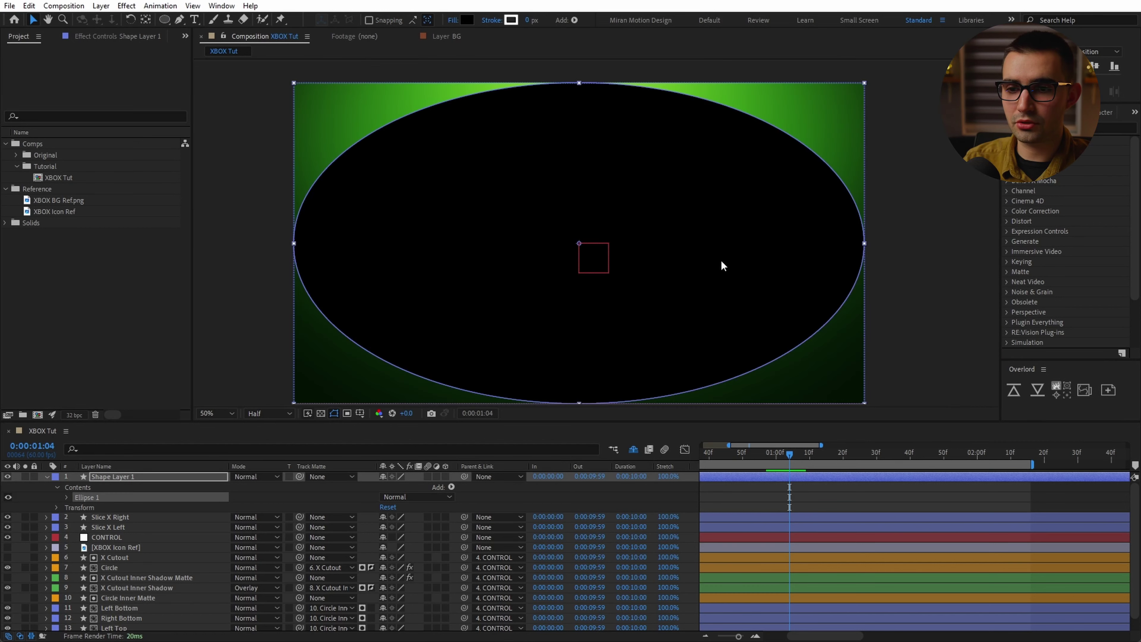
click(68, 497)
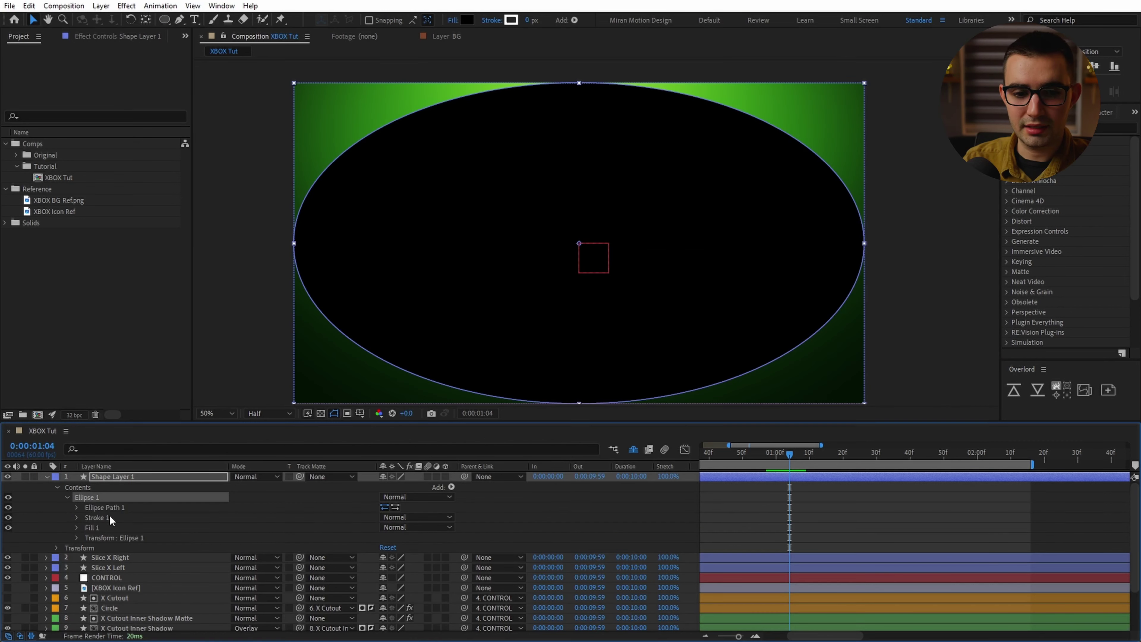
click(77, 507)
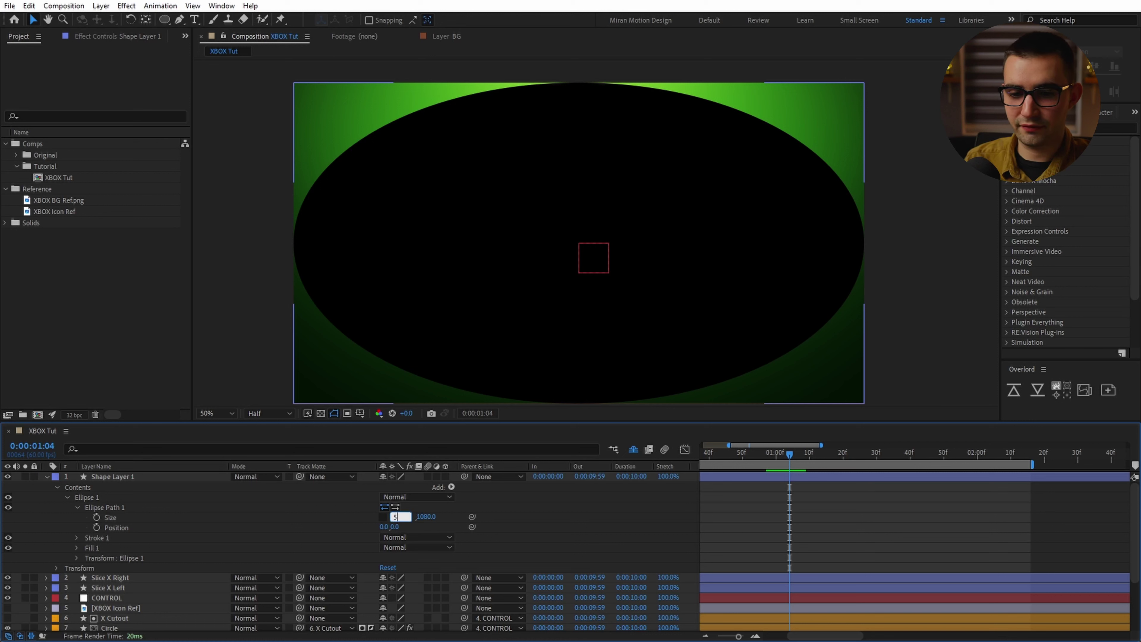
key(Tab)
key(Return)
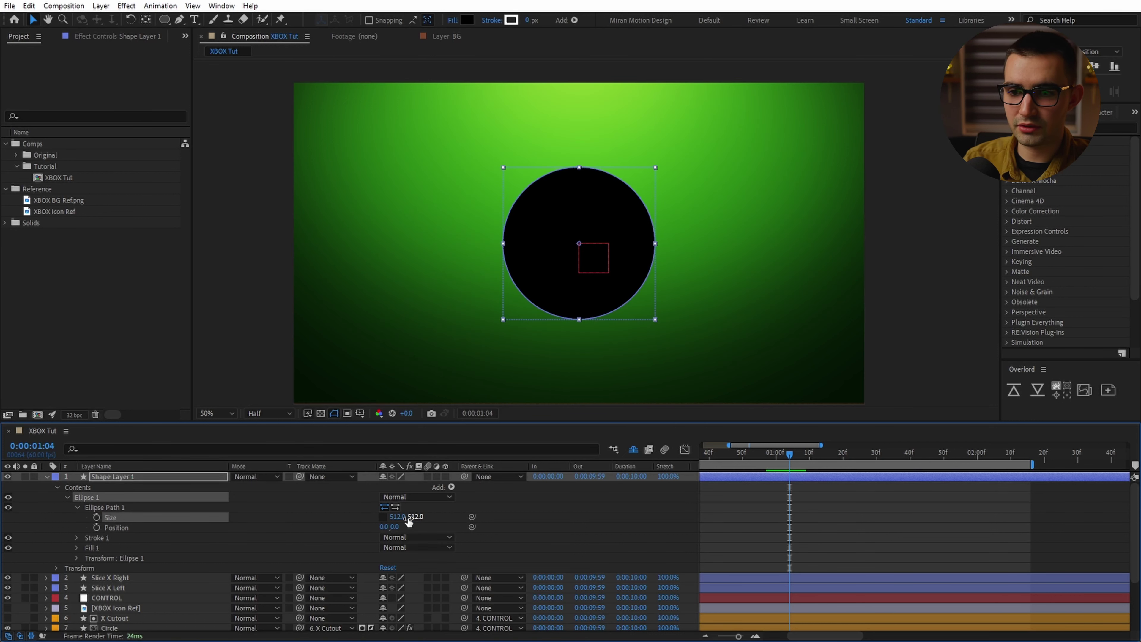
- Delete the circle's stroke and rename its layer Slice Matte
click(124, 538)
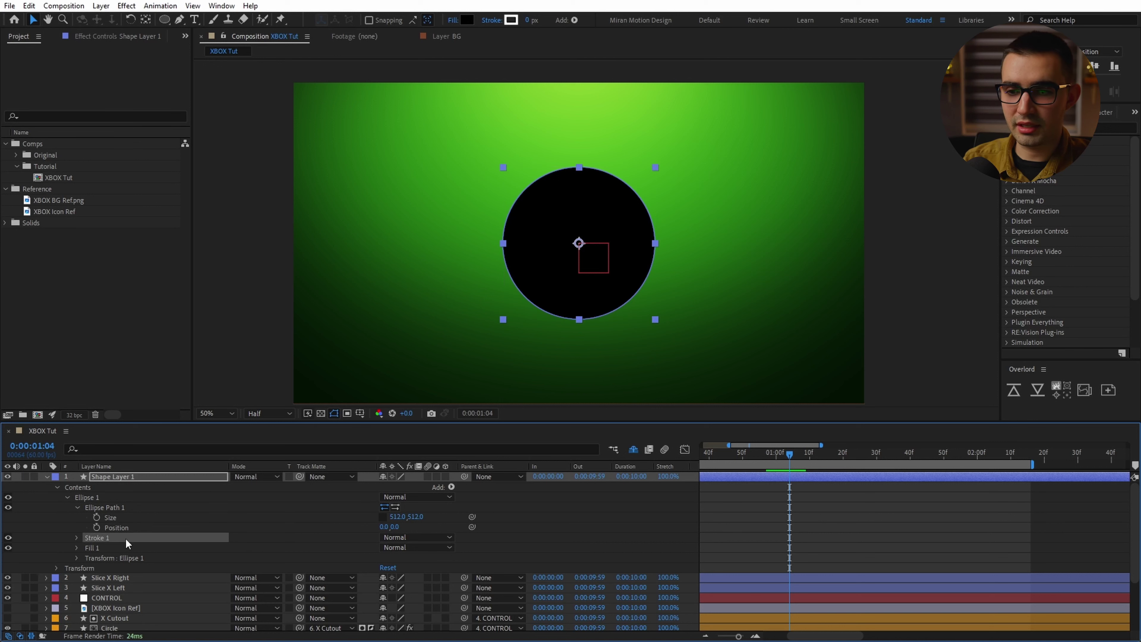
key(Delete)
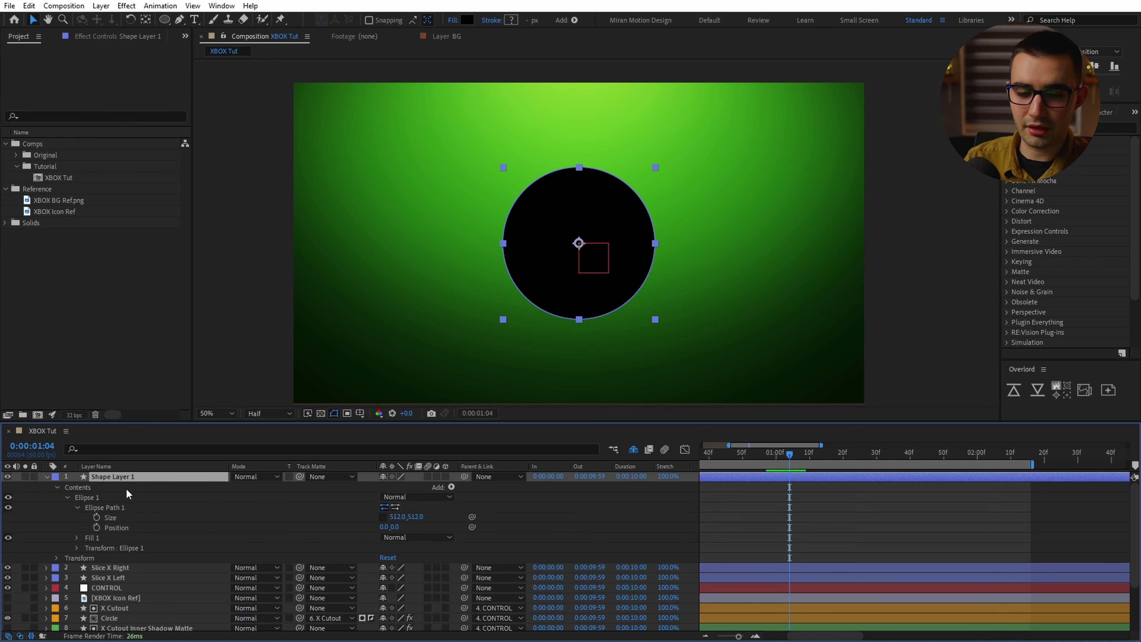
key(Return)
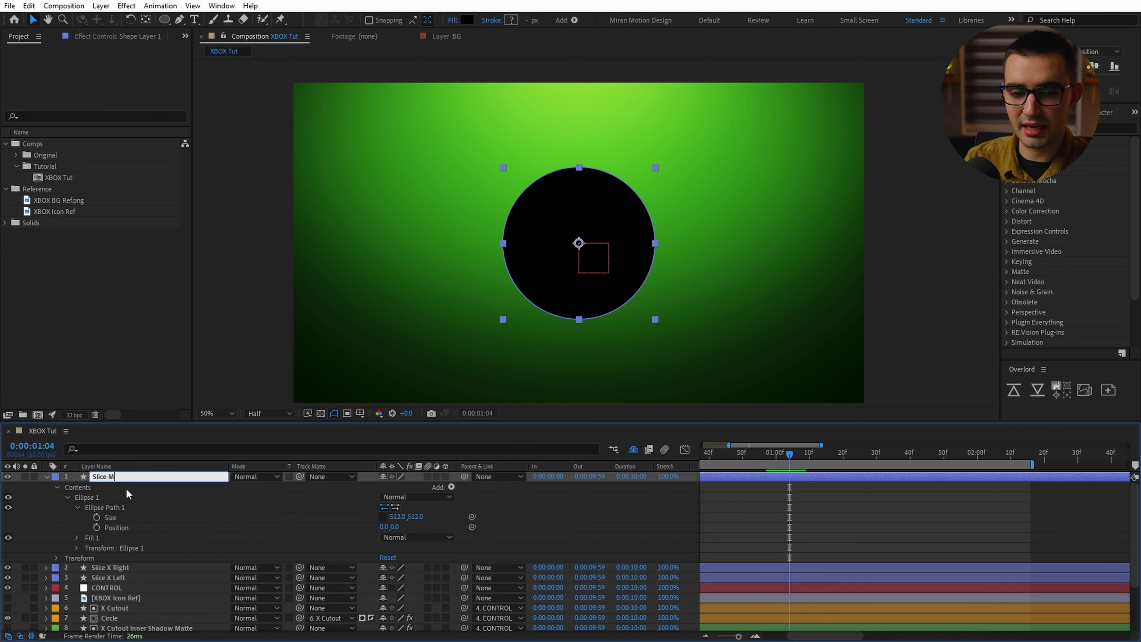
key(Return)
- Set Slice Matte as the track matte of the Slice X Right and Slice X Left layers
click(110, 567)
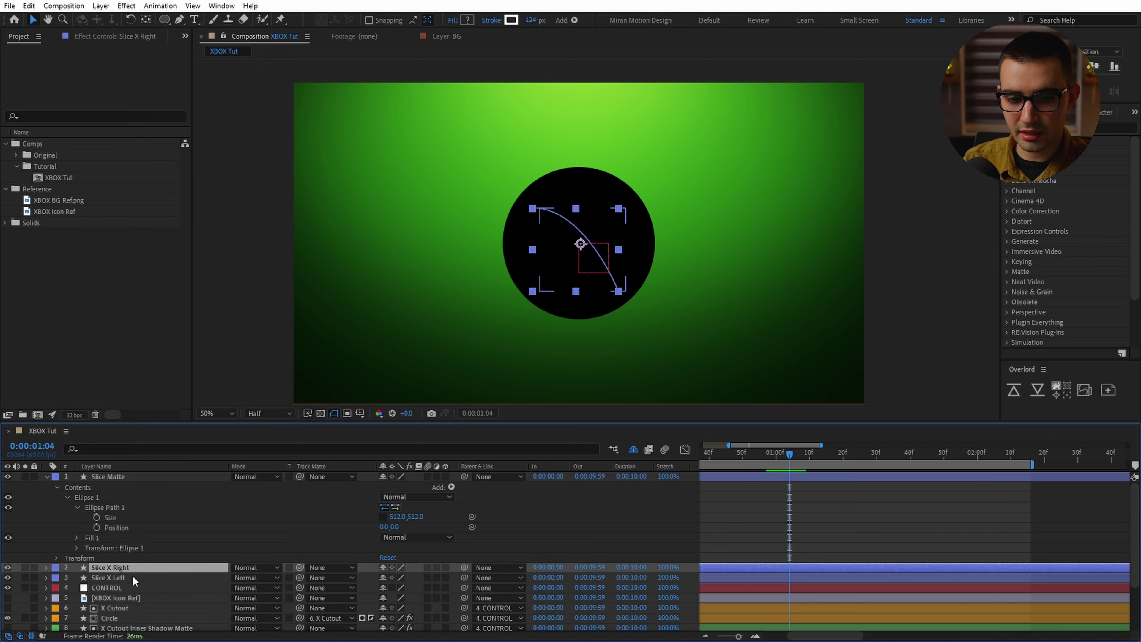
shift+click(108, 578)
drag(300, 567, 158, 483)
- Scale the Slice Matte circle so its edge clips the lower tips of both slices outside the logo circle
click(158, 478)
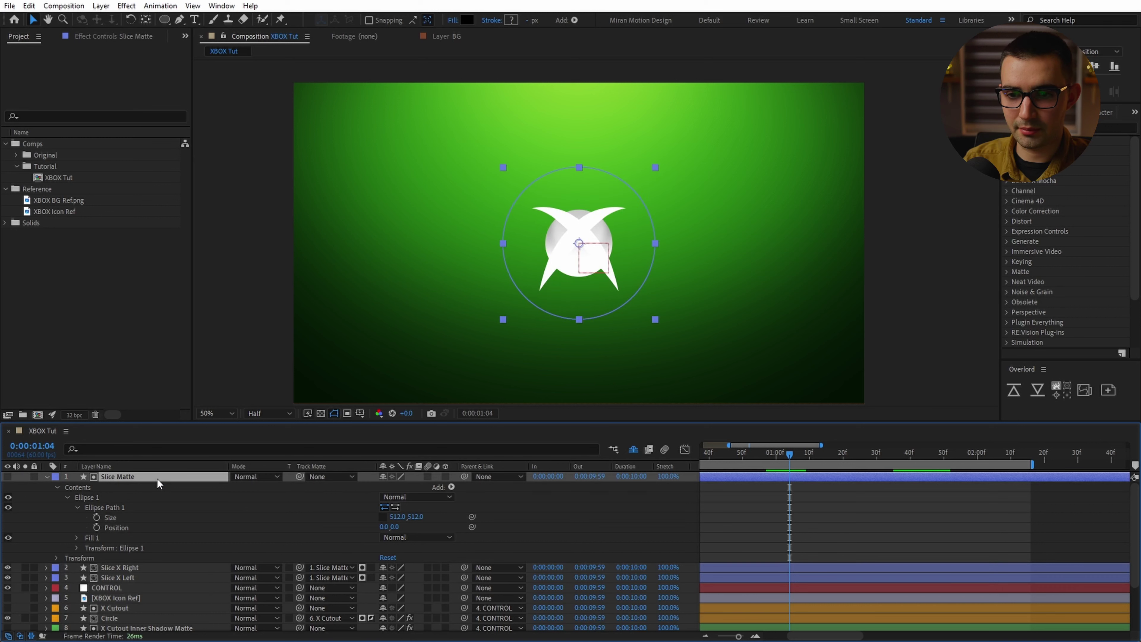
drag(656, 168, 603, 243)
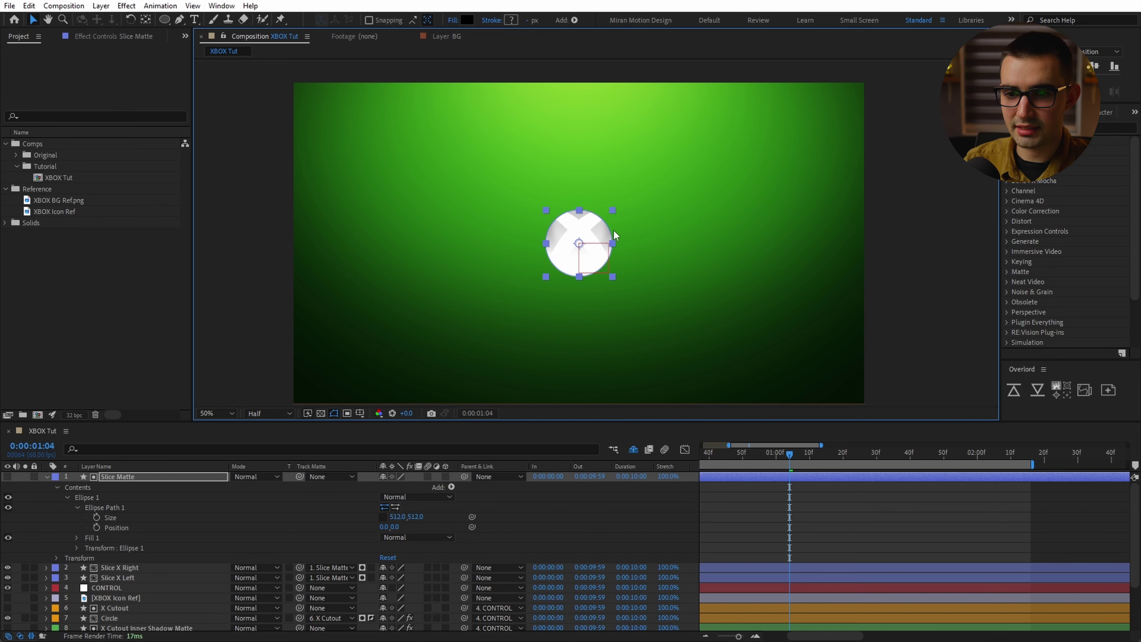
scroll(604, 243, up, 4)
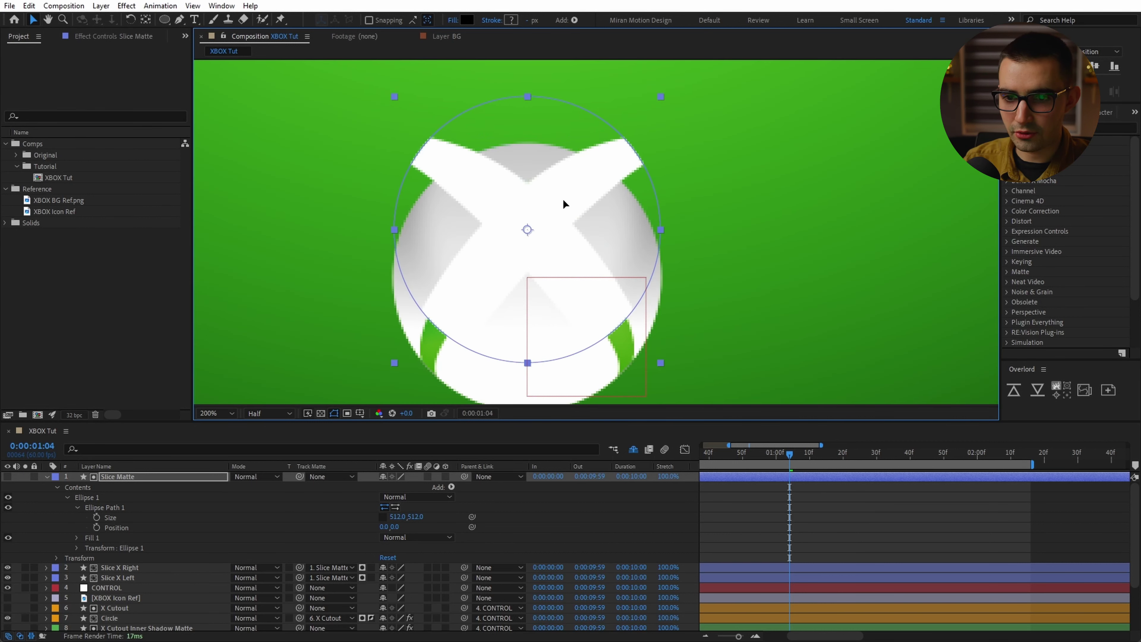
scroll(517, 236, up, 2)
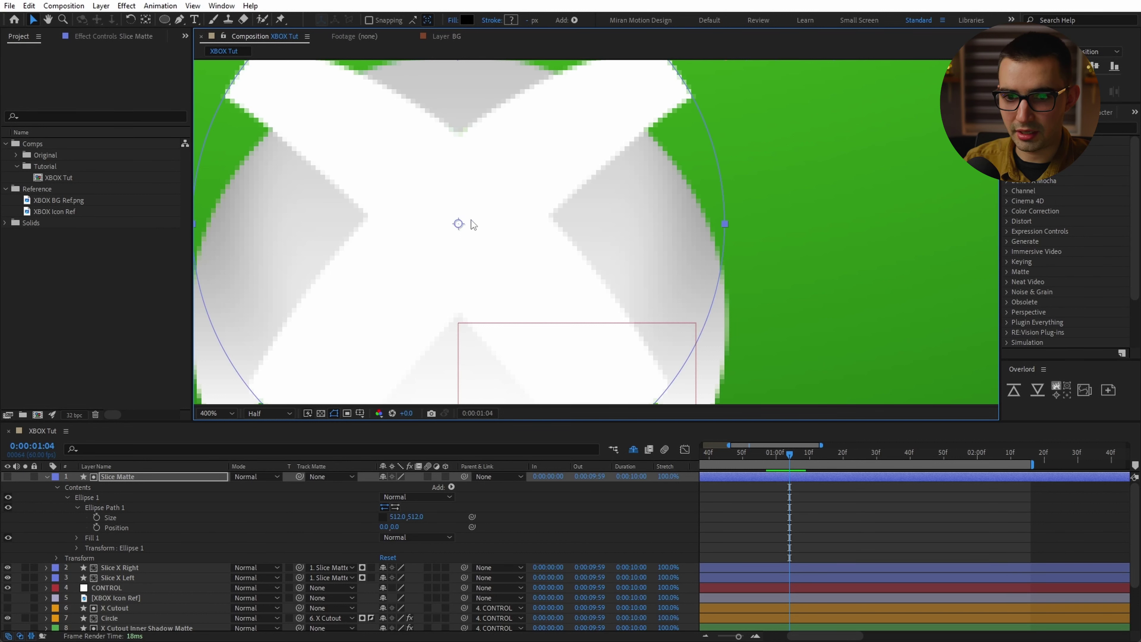
scroll(473, 216, down, 2)
drag(656, 350, 726, 198)
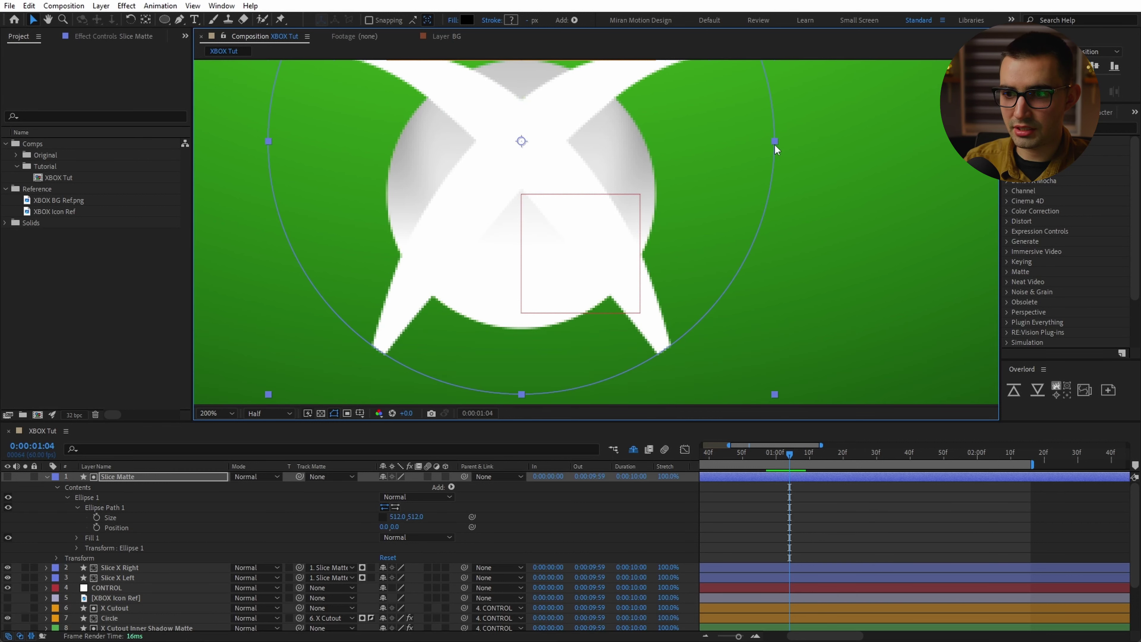
- Enlarge the Slice Matte circle until the slice tips are fully revealed, and keyframe its Scale at 0:00:01:04
drag(775, 143, 822, 141)
drag(698, 396, 658, 352)
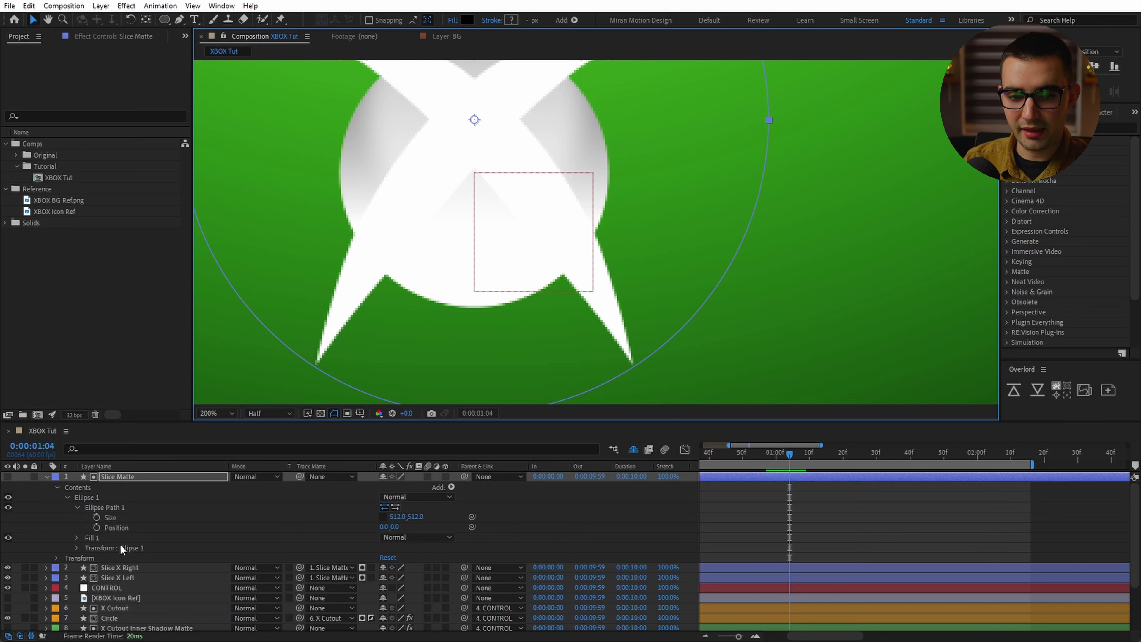
key(s)
click(76, 486)
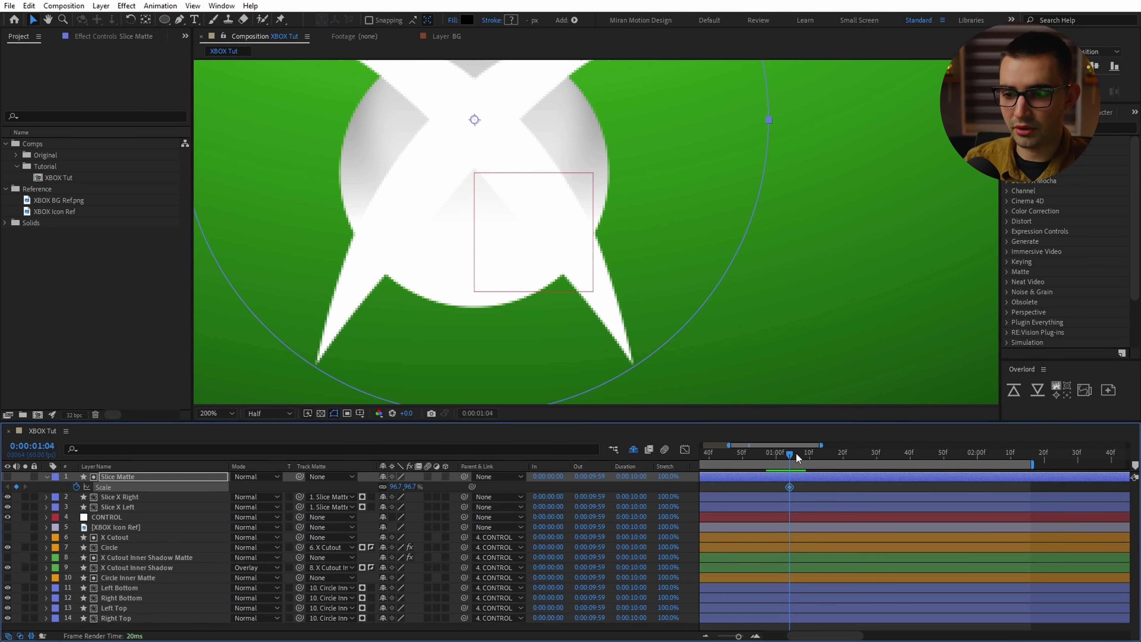
- Set the Slice Matte's Scale to 0% at 0:00:00:51
drag(793, 458, 748, 465)
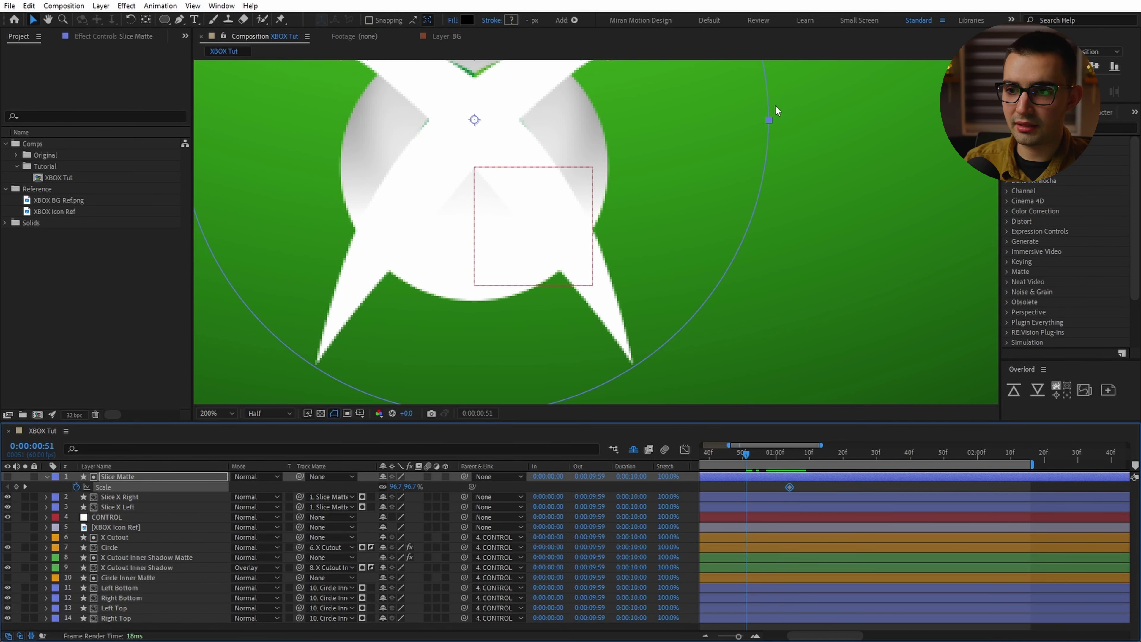
click(395, 486)
text(0)
key(Return)
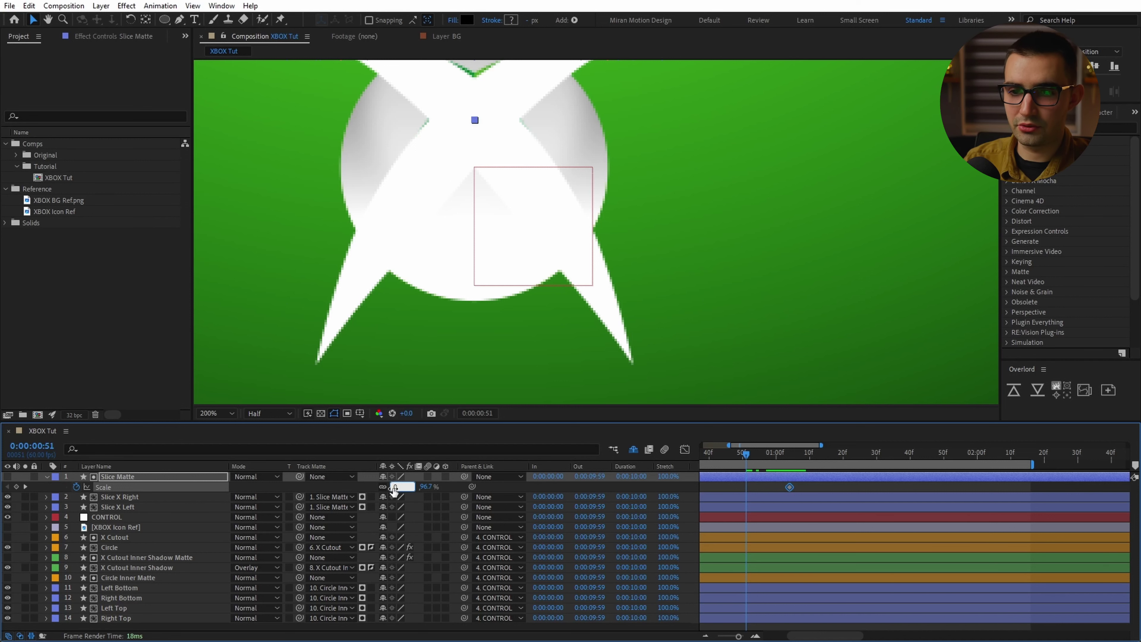
- Move the Slice Matte's first Scale keyframe to 0:00:00:47, ten frames before the CONTROL layer's Scale keyframe at 0:00:00:57
key(minus)
key(minus)
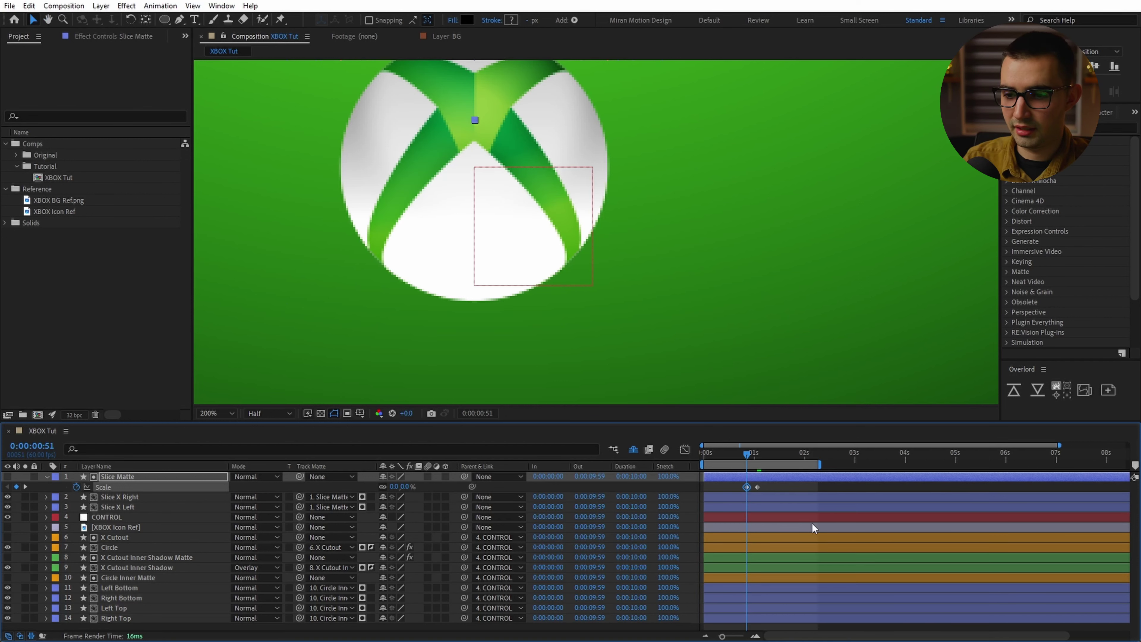
click(771, 516)
key(u)
key(equal)
click(800, 459)
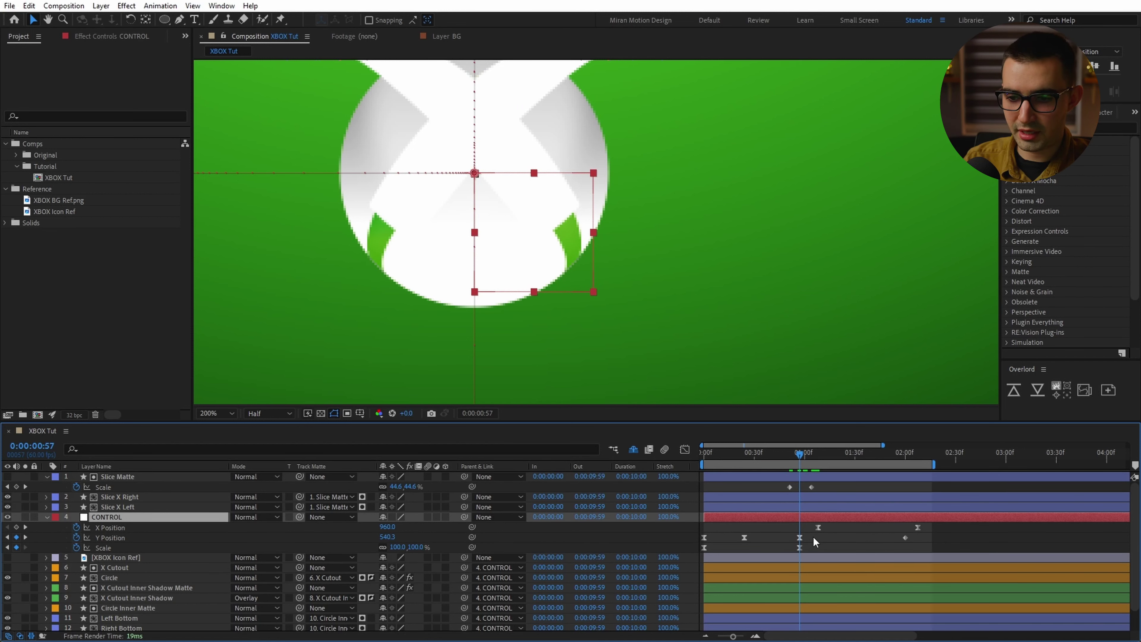
drag(813, 536, 786, 558)
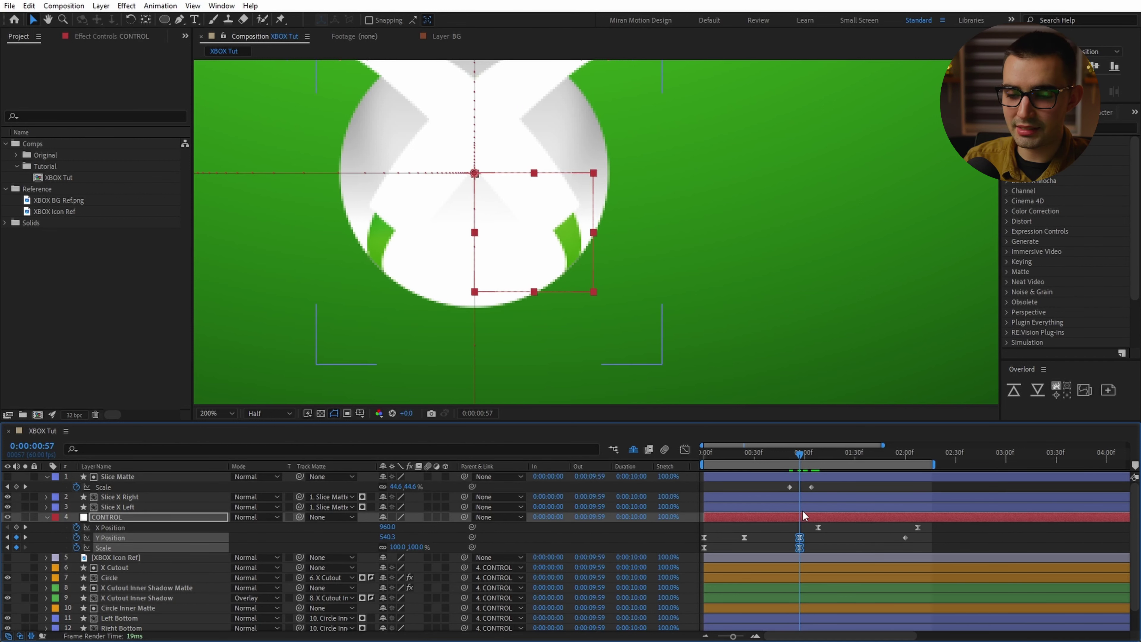
key(shift+Page_Up)
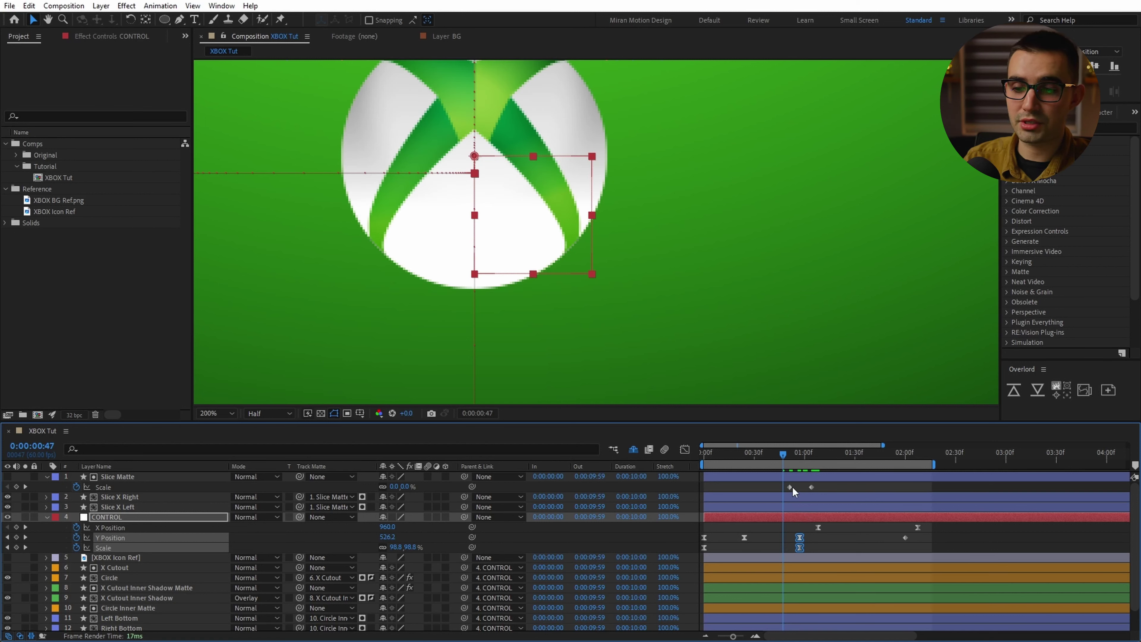
drag(789, 487, 783, 494)
- Move the Slice Matte's last Scale keyframe to 0:00:01:07
key(shift+Page_Down)
key(shift+Page_Down)
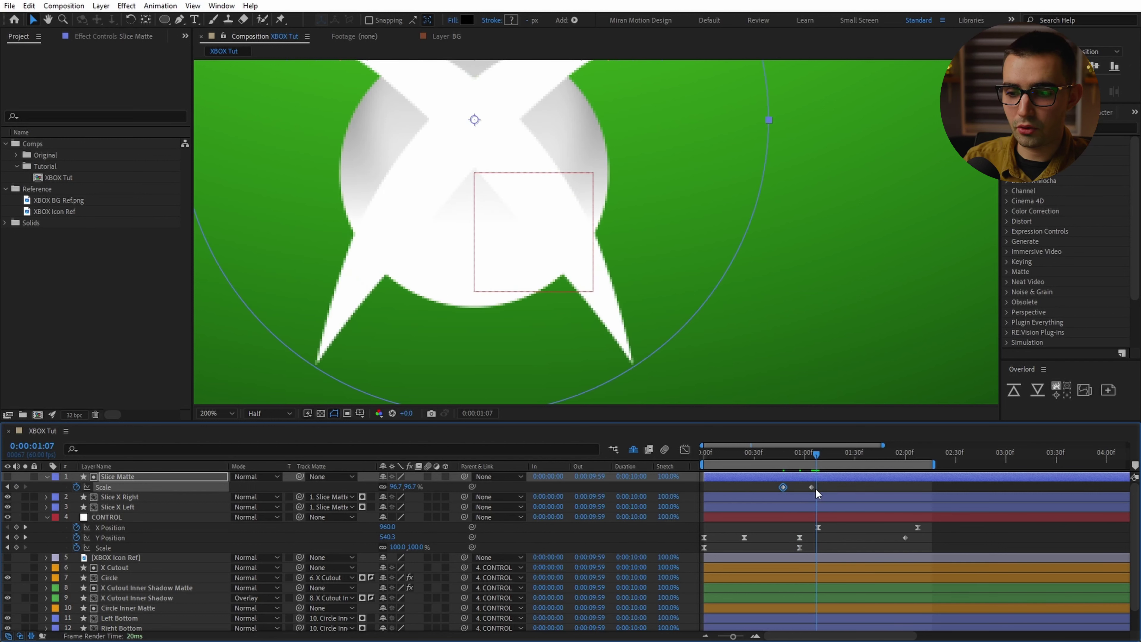
drag(811, 488, 812, 490)
click(826, 488)
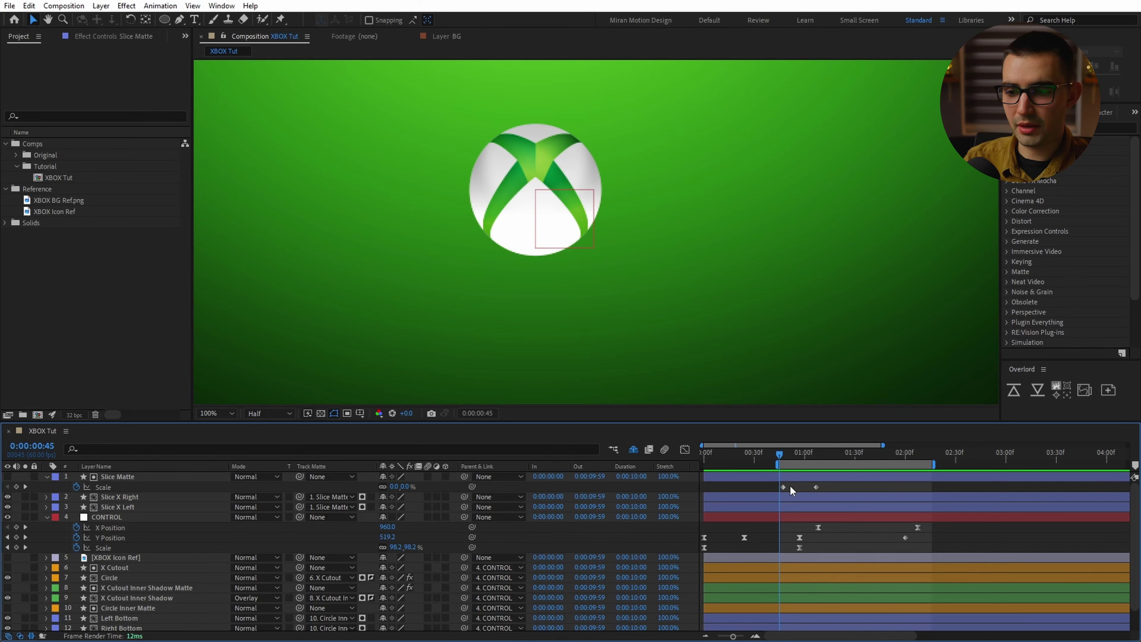
- Apply Easy Ease to the Slice Matte's first Scale keyframe and steepen its outgoing value curve for a fast start
drag(789, 485, 762, 502)
key(F9)
click(684, 449)
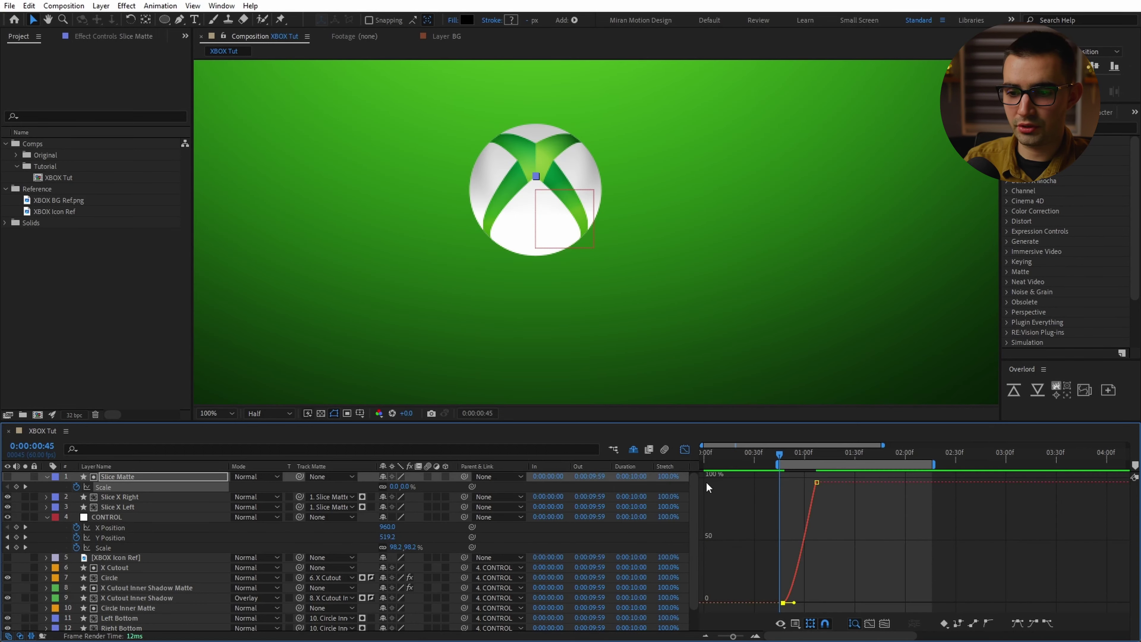
drag(793, 603, 771, 551)
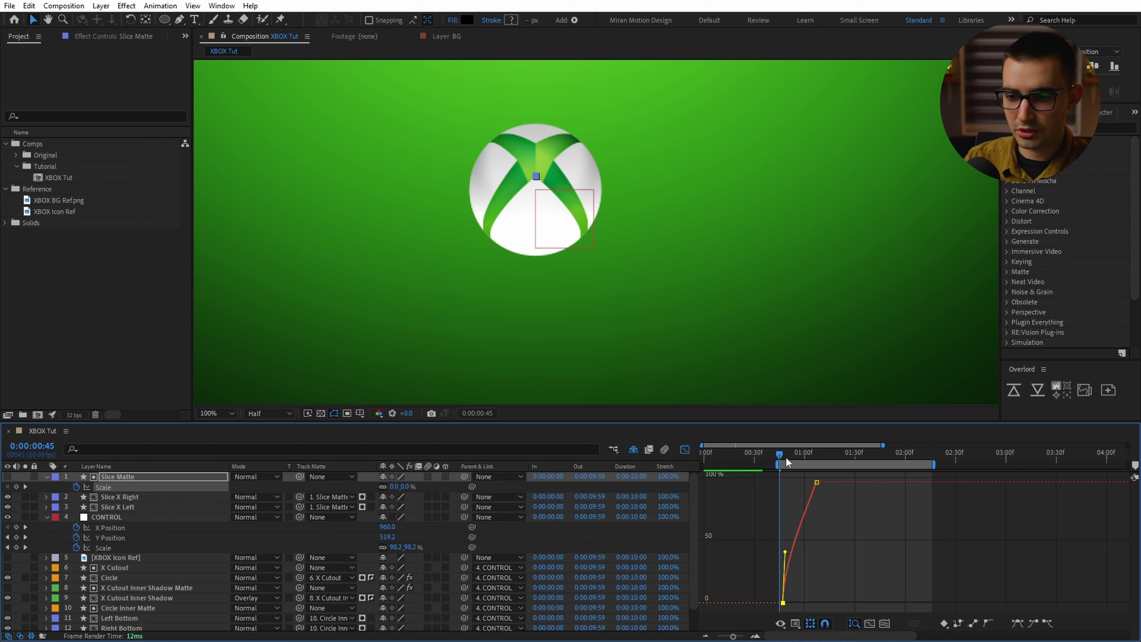
mouse_move(780, 457)
mouse_down()
mouse_move(814, 460)
mouse_move(786, 467)
mouse_up()
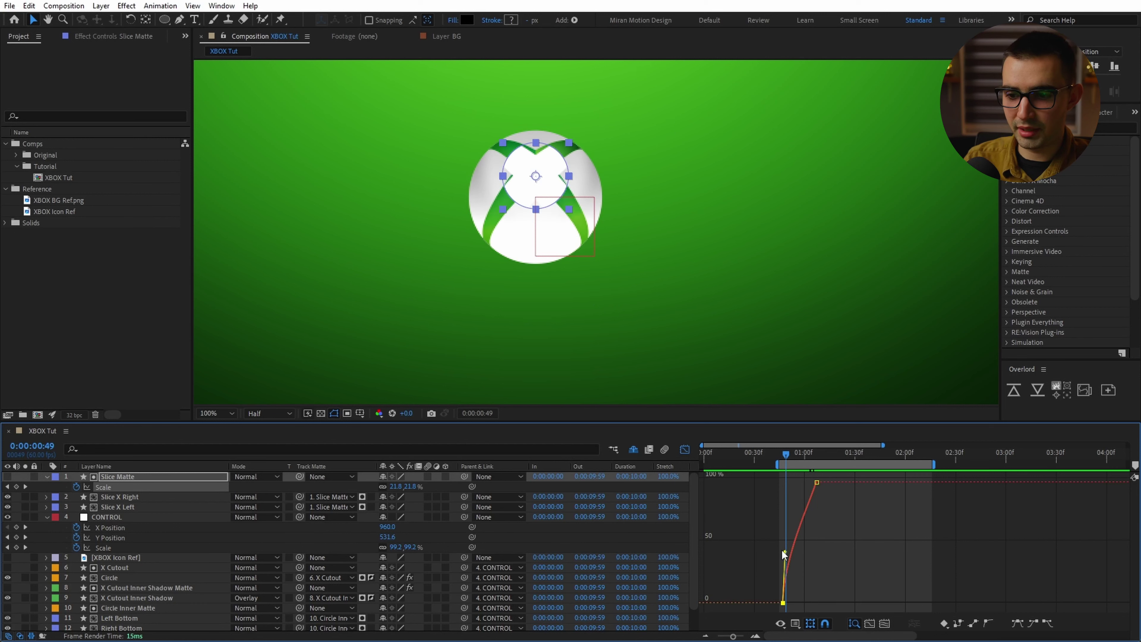
drag(780, 549, 779, 530)
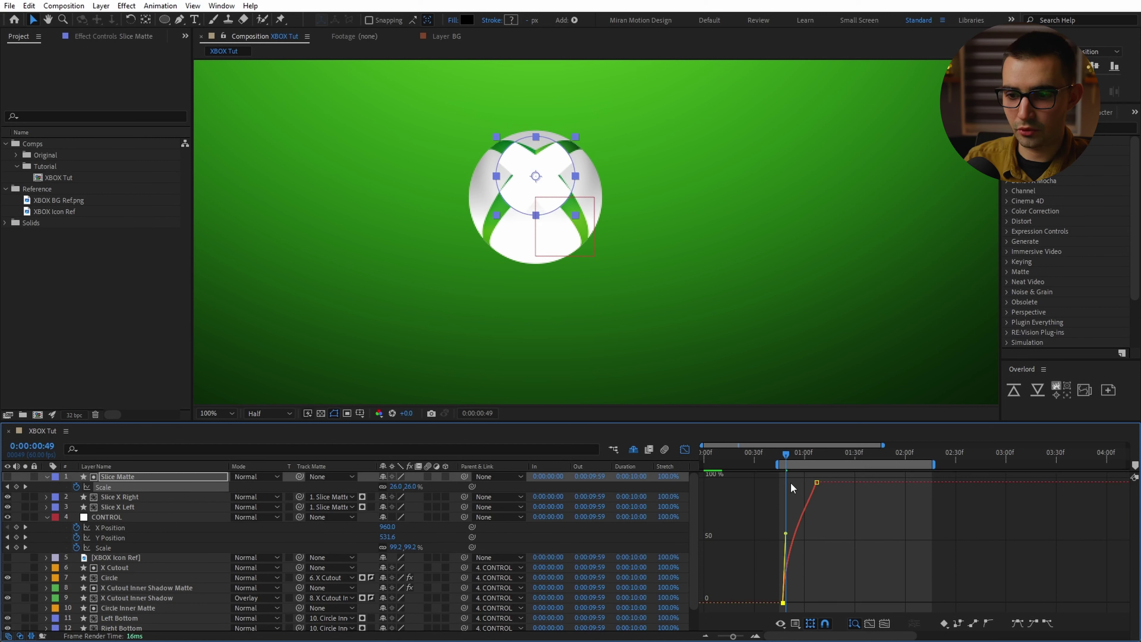
drag(786, 457, 807, 456)
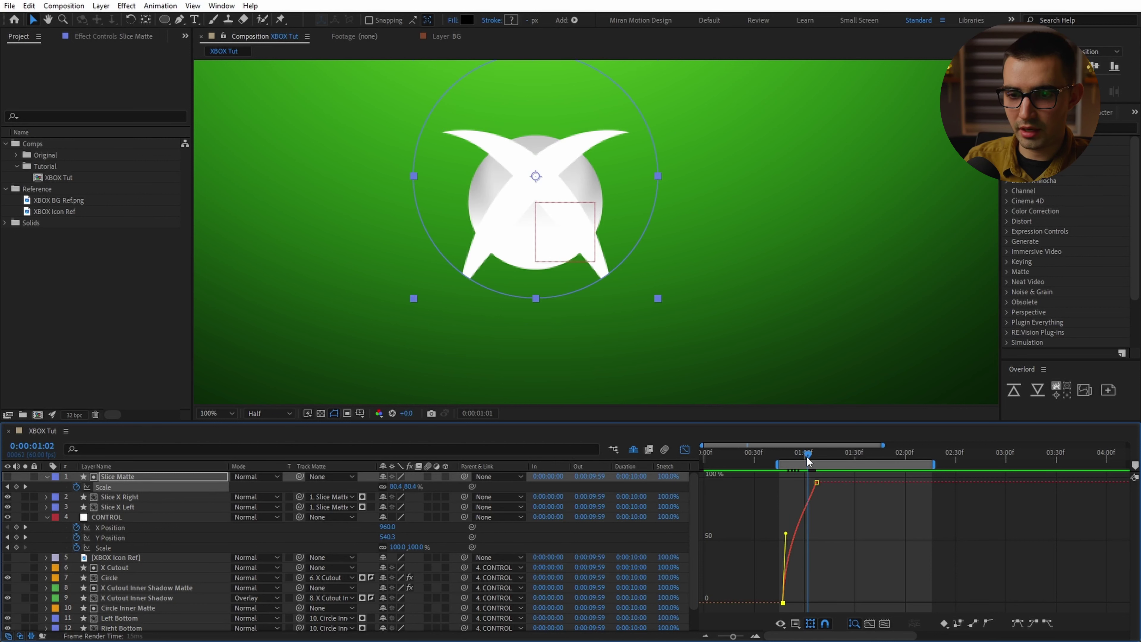
click(684, 449)
- Parent the Slice Matte, Slice X Right and Slice X Left layers to the CONTROL layer
shift+click(164, 504)
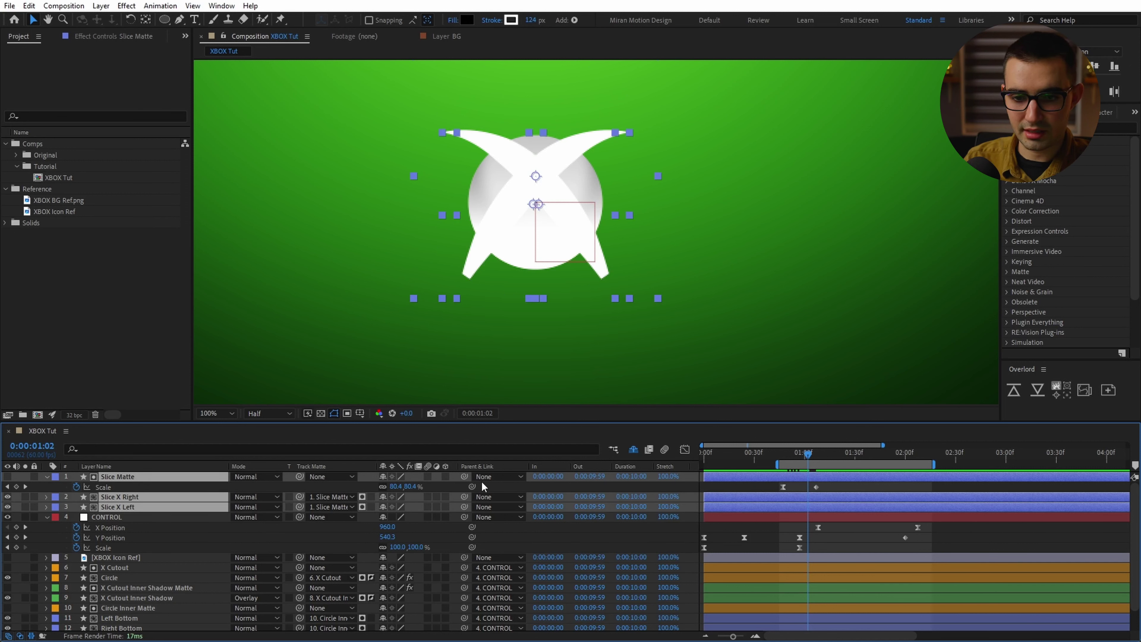
drag(464, 476, 557, 499)
drag(808, 455, 810, 459)
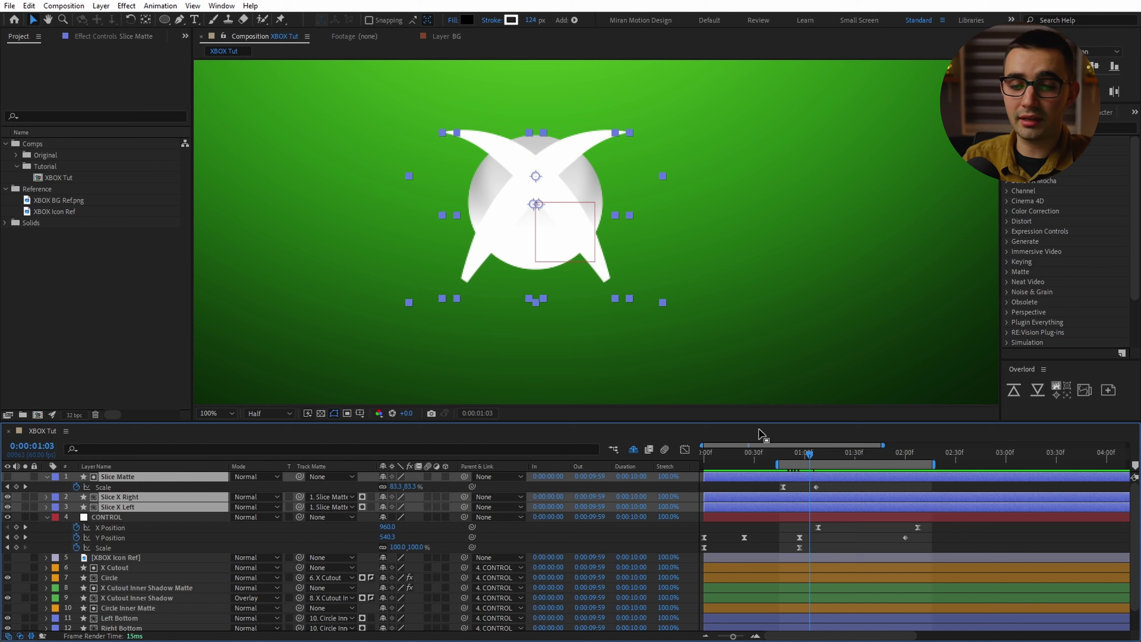
drag(464, 476, 106, 517)
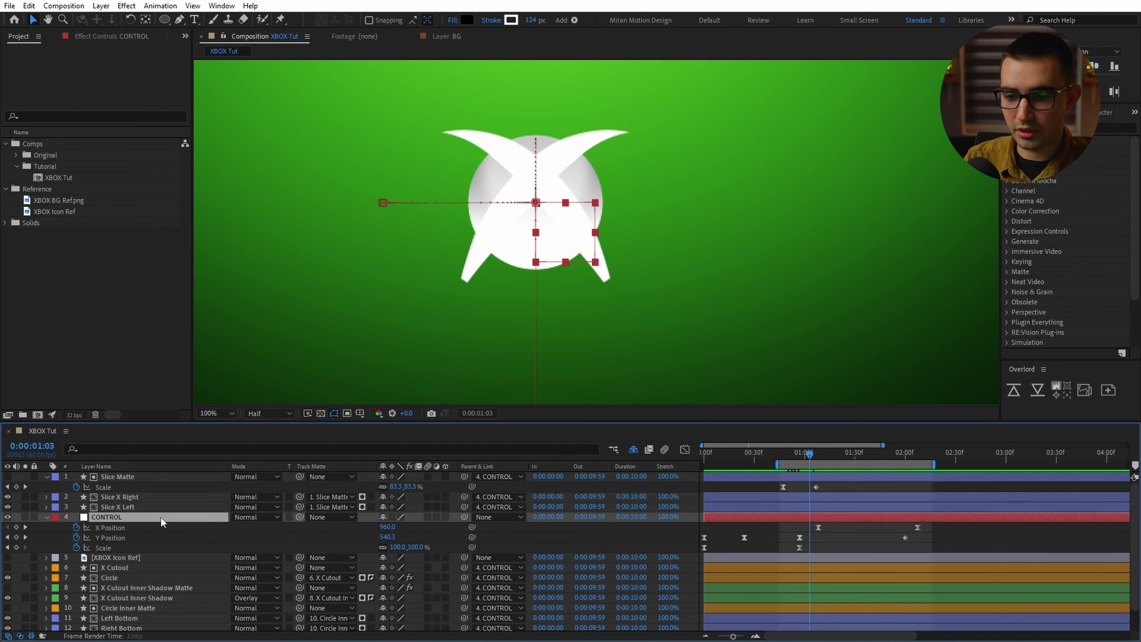
mouse_move(806, 454)
mouse_down()
mouse_move(782, 463)
mouse_move(821, 461)
mouse_up()
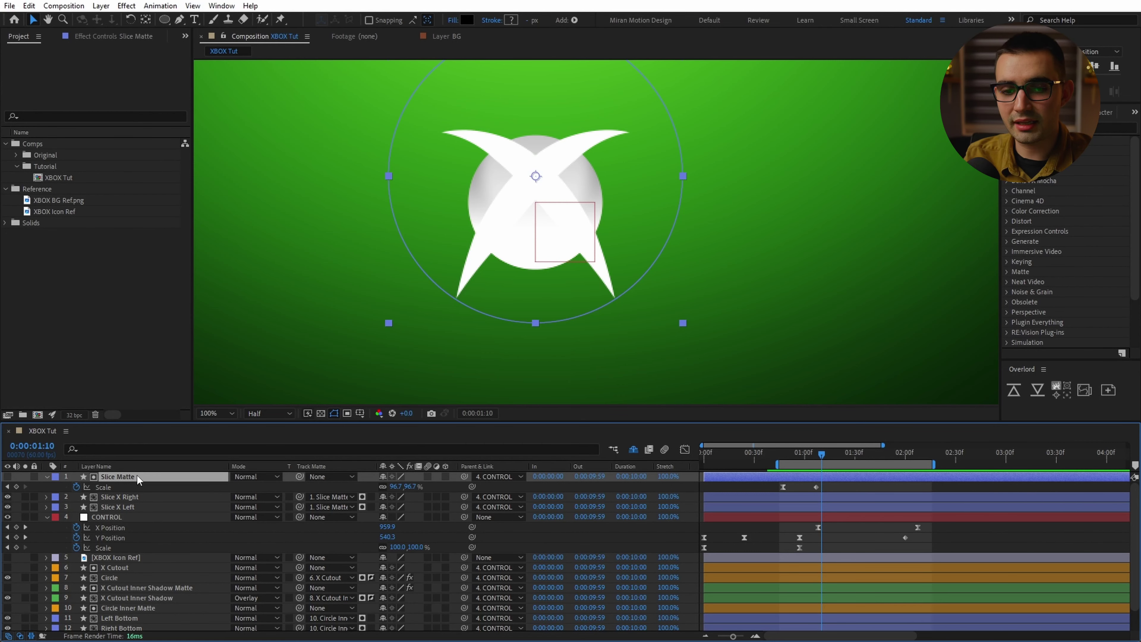
- Draw a circular mask on Slice Matte outward from its centre point and keyframe its Mask Path at 0:00:01:06
click(165, 19)
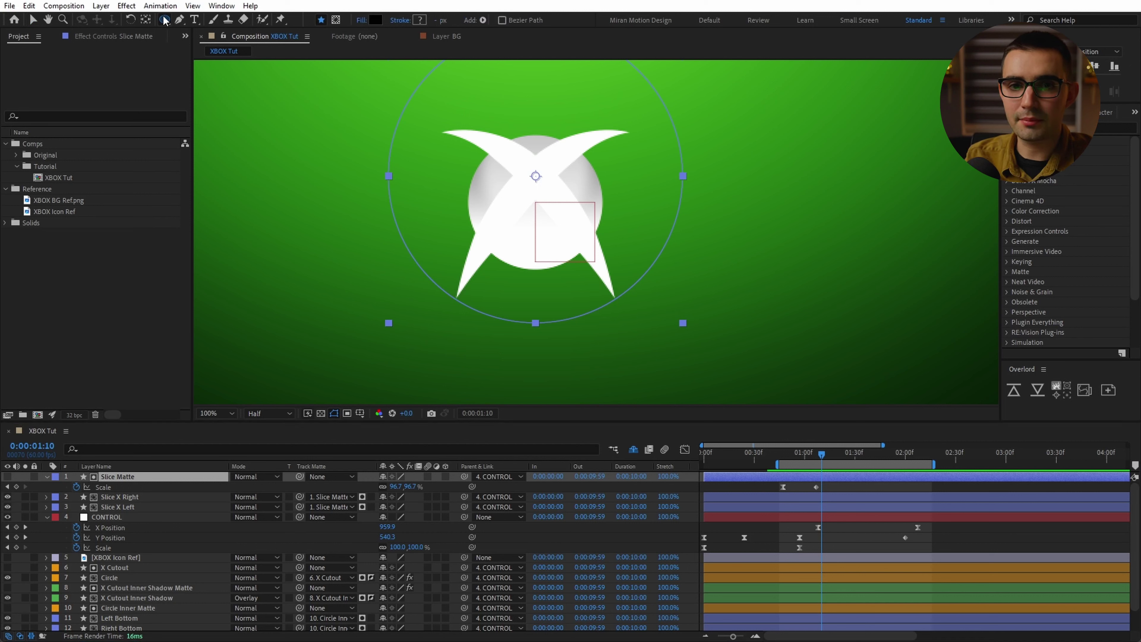
click(335, 19)
scroll(530, 163, up, 4)
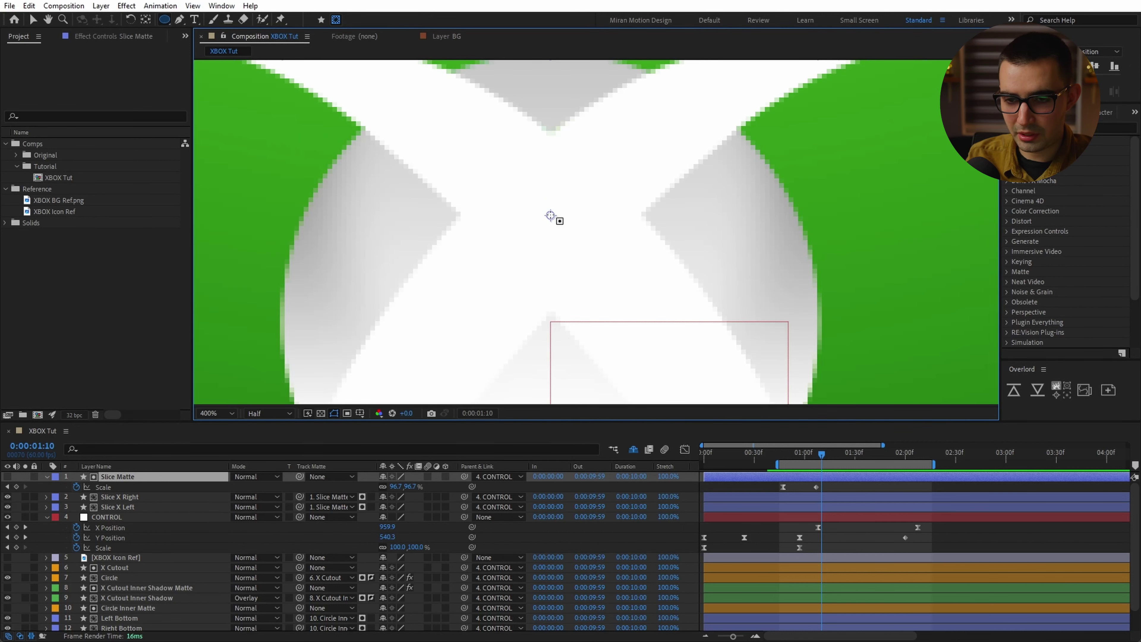
drag(549, 215, 703, 366)
key(comma)
key(v)
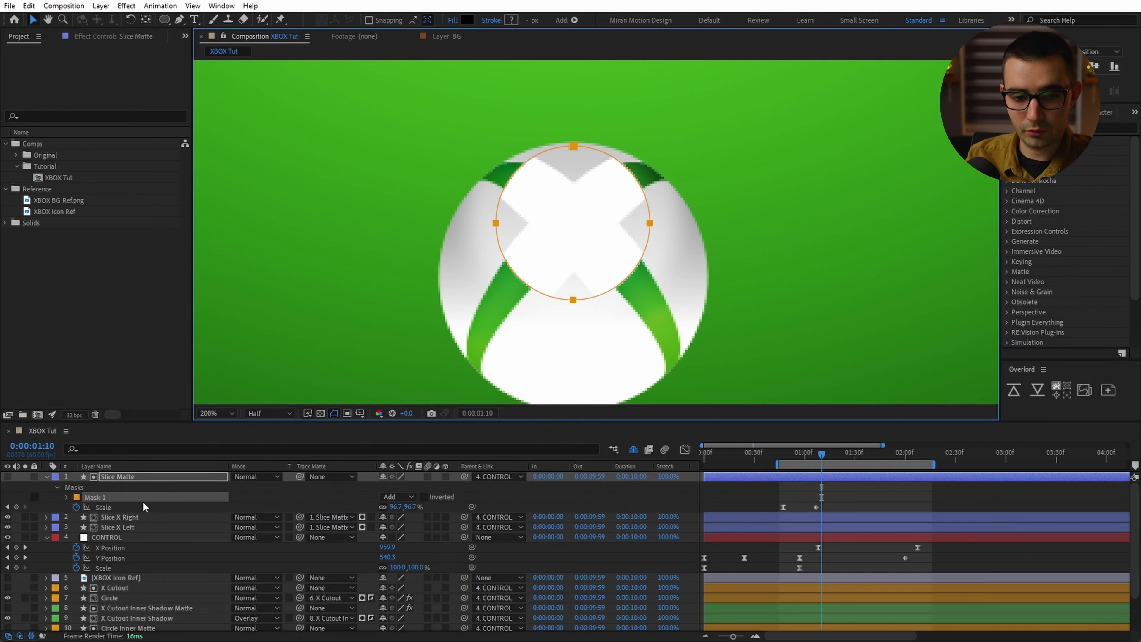
key(m)
click(86, 497)
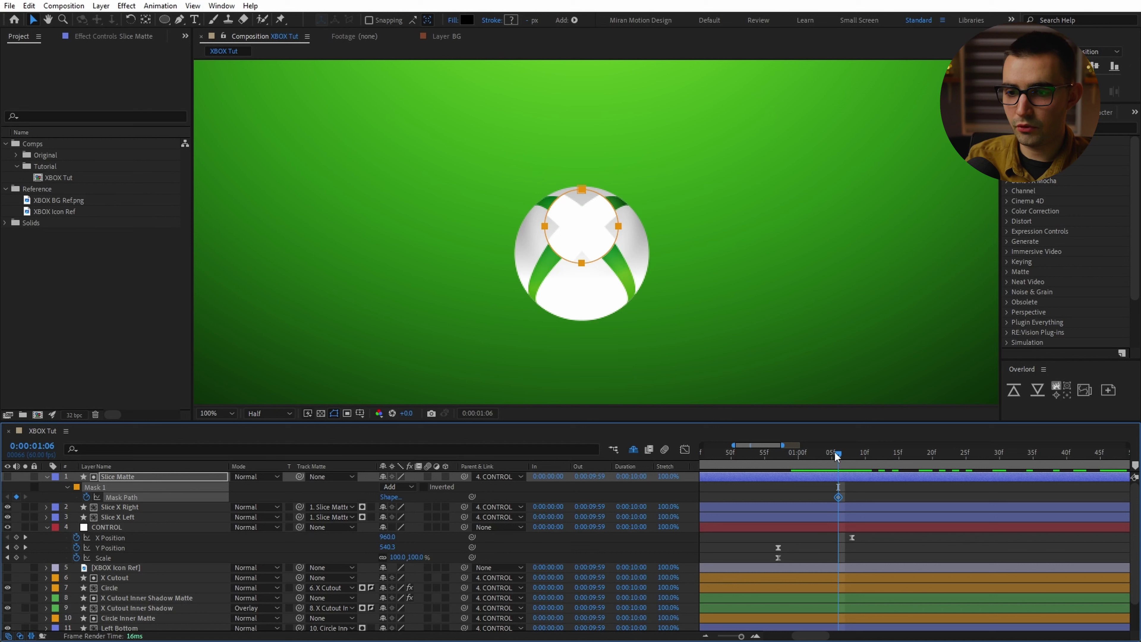
- Shrink the Slice Matte's mask circle to a tiny point at its centre at 0:00:01:03
drag(836, 455, 819, 455)
double_click(581, 193)
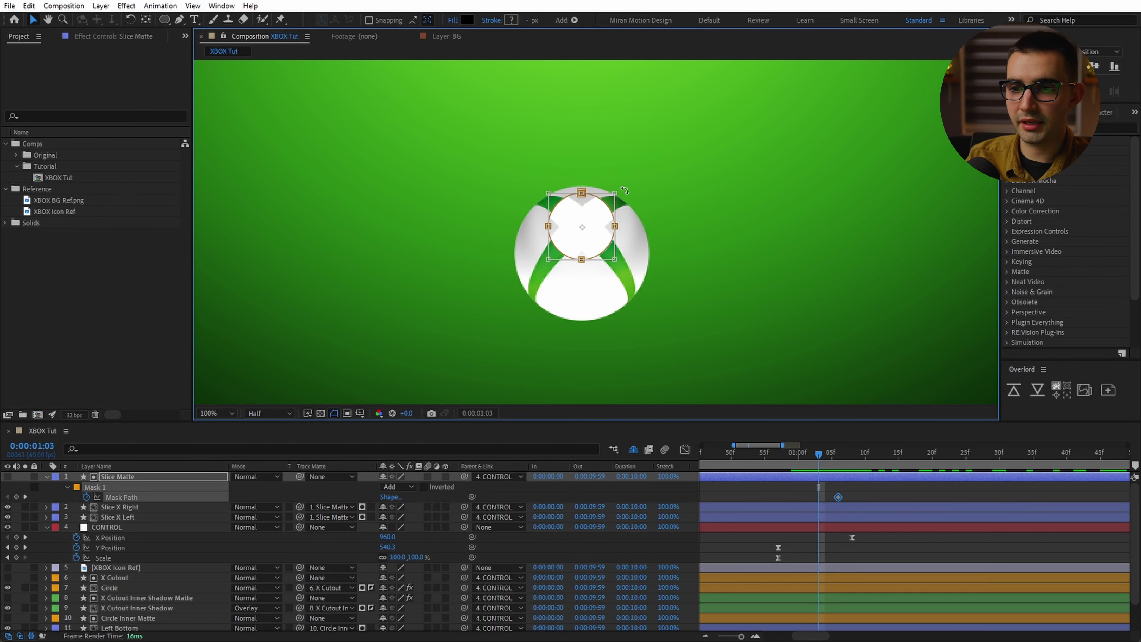
drag(615, 192, 588, 211)
scroll(589, 210, up, 6)
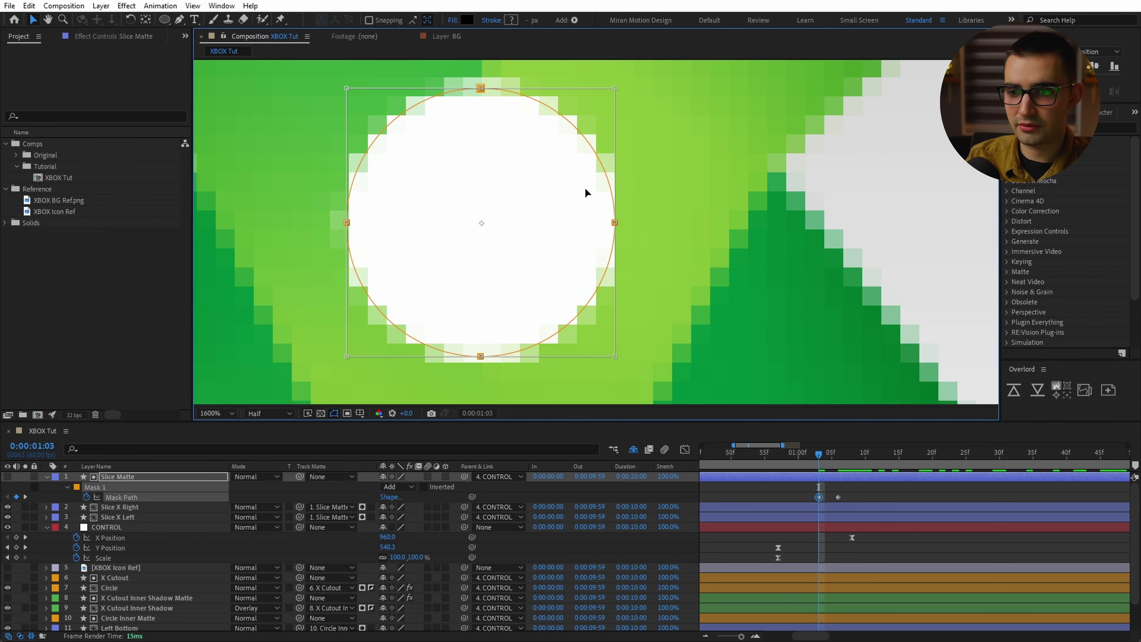
scroll(540, 176, down, 5)
scroll(839, 513, down, 2)
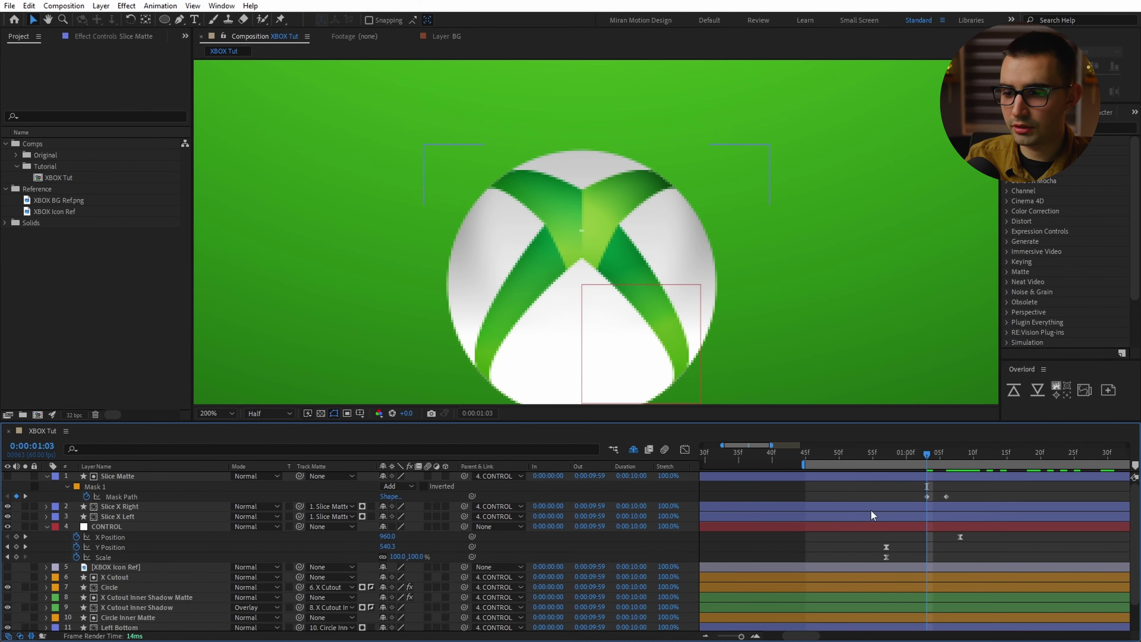
- Show the Slice Matte's Scale and Mask Path keyframes together and move the first Mask Path keyframe to 0:00:00:57
click(871, 506)
click(881, 477)
key(shift+s)
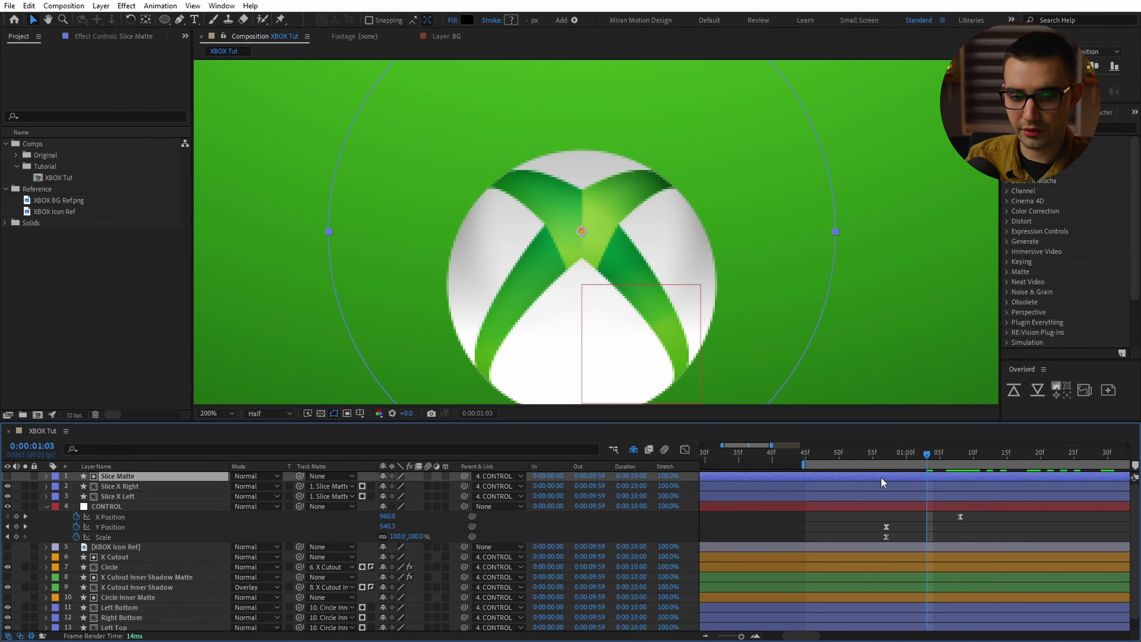
click(818, 451)
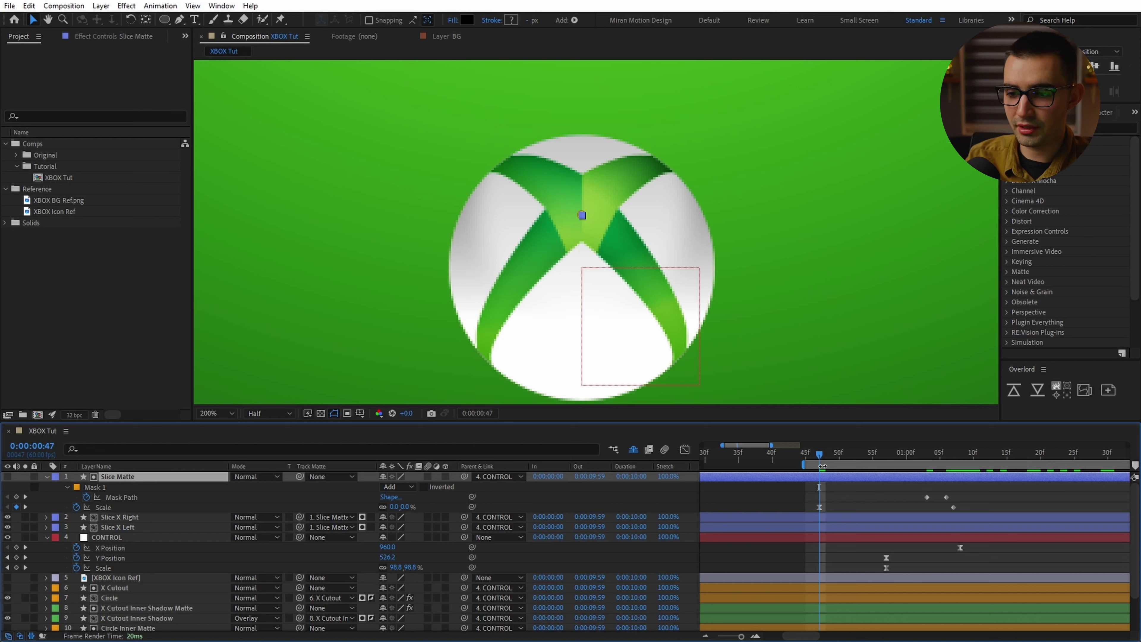
mouse_move(820, 455)
mouse_down()
mouse_move(838, 454)
mouse_move(819, 463)
mouse_up()
key(k)
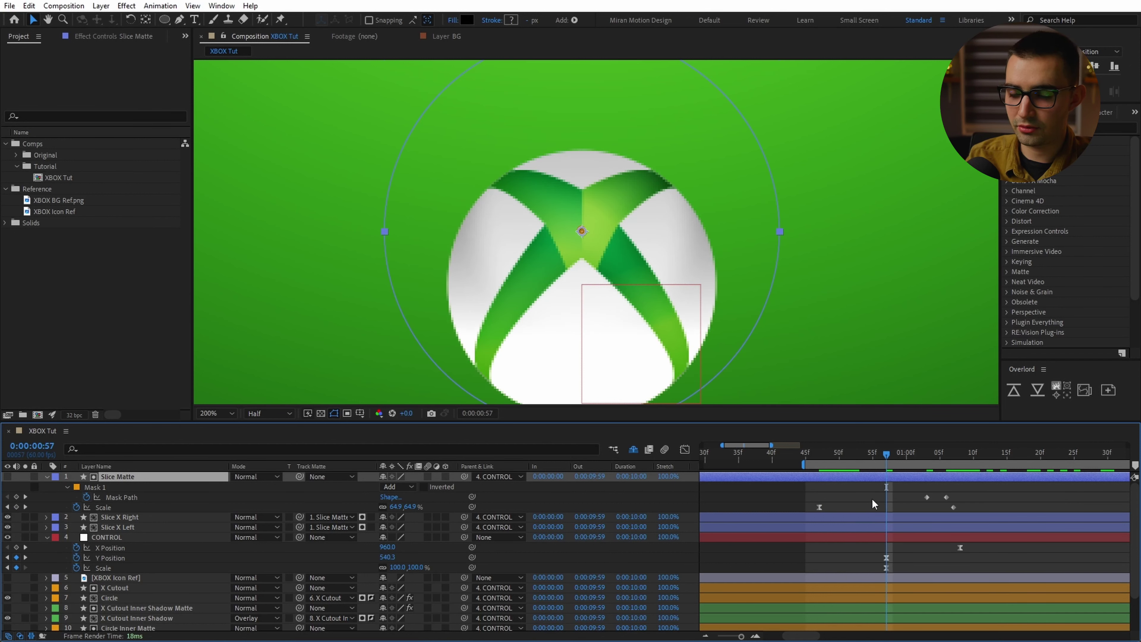
drag(927, 496, 886, 497)
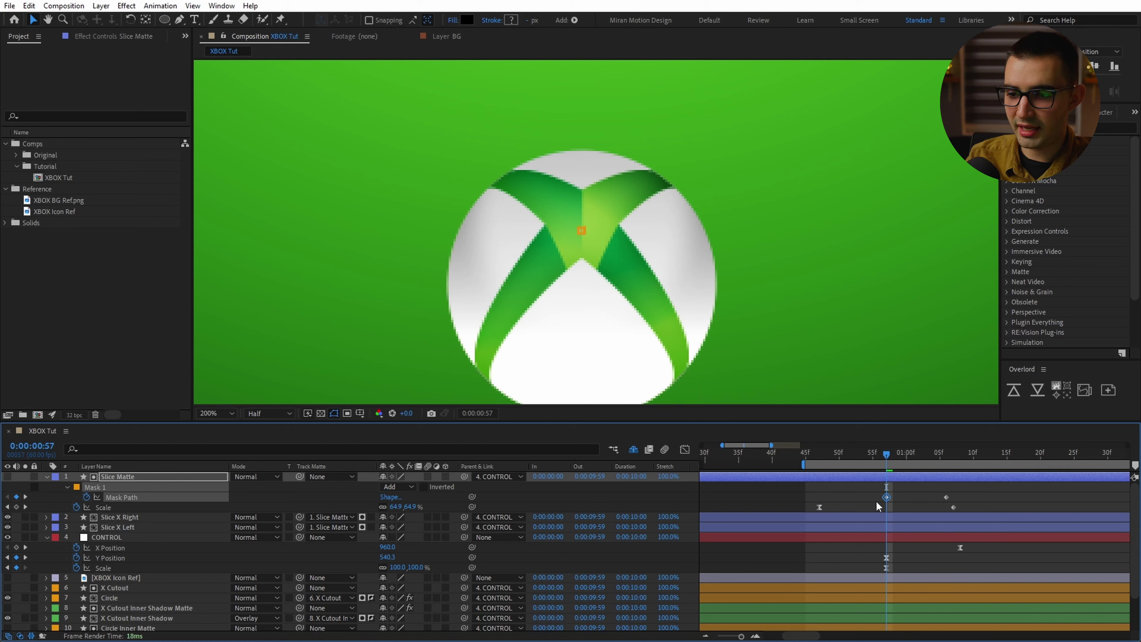
- Set the Slice Matte's Mask 1 mode to Subtract and preview the slice animation
click(398, 486)
click(404, 455)
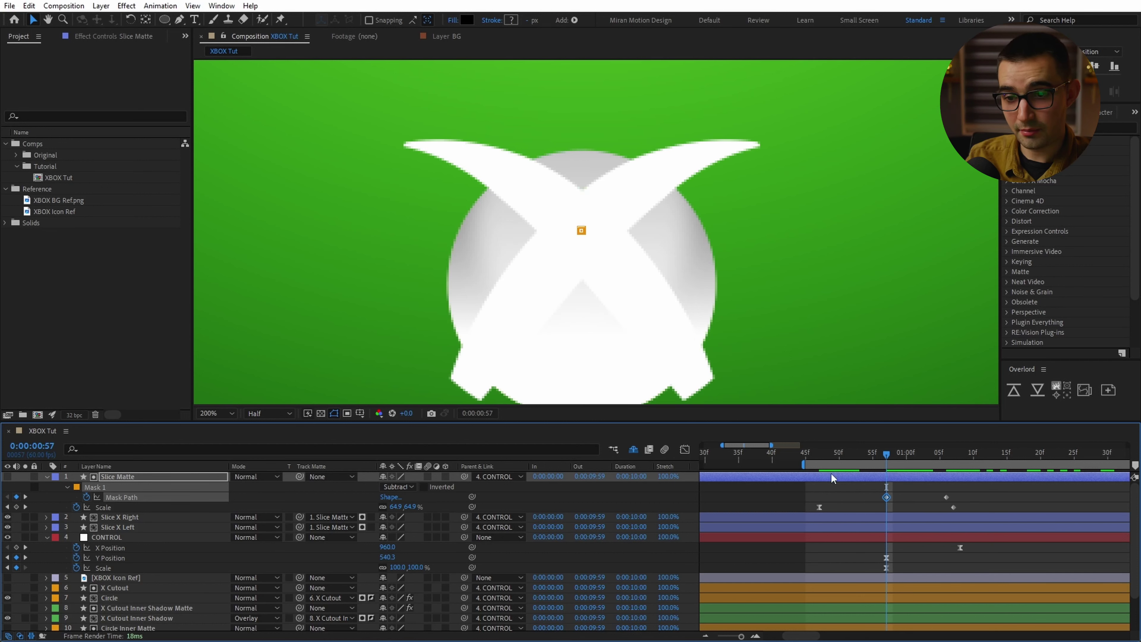
mouse_move(885, 453)
mouse_down()
mouse_move(948, 472)
mouse_move(885, 456)
mouse_up()
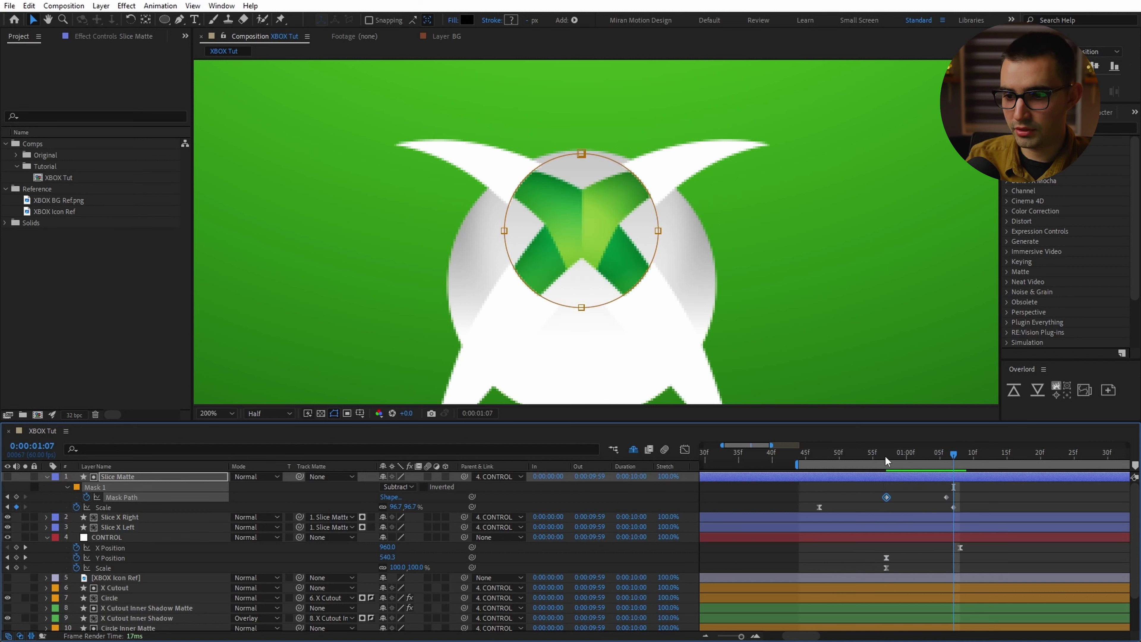
key(space)
- Move the Slice Matte's last Mask Path keyframe to 0:00:01:17 and enlarge the mask circle there until it clears the whole matte
drag(963, 499, 1019, 498)
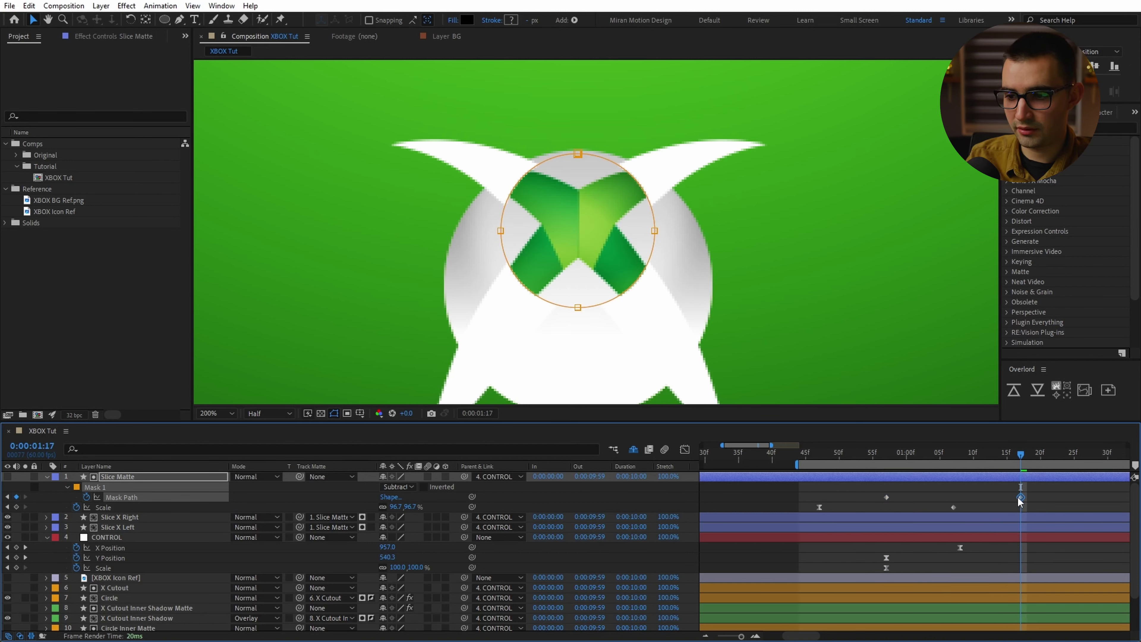
key(ctrl+t)
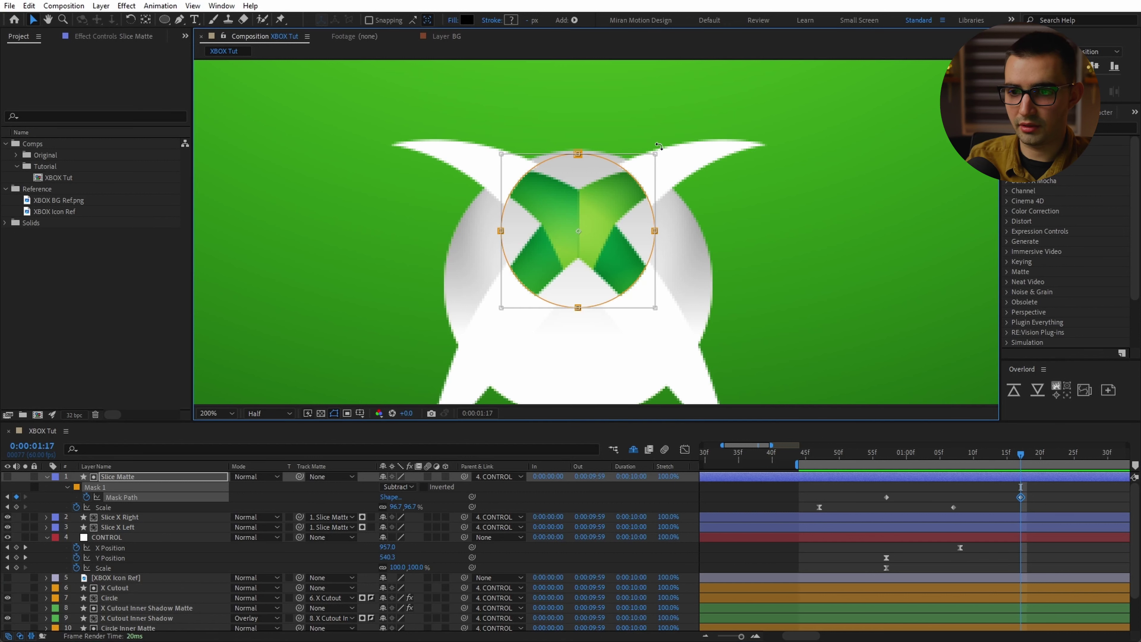
drag(656, 153, 786, 99)
drag(741, 258, 700, 157)
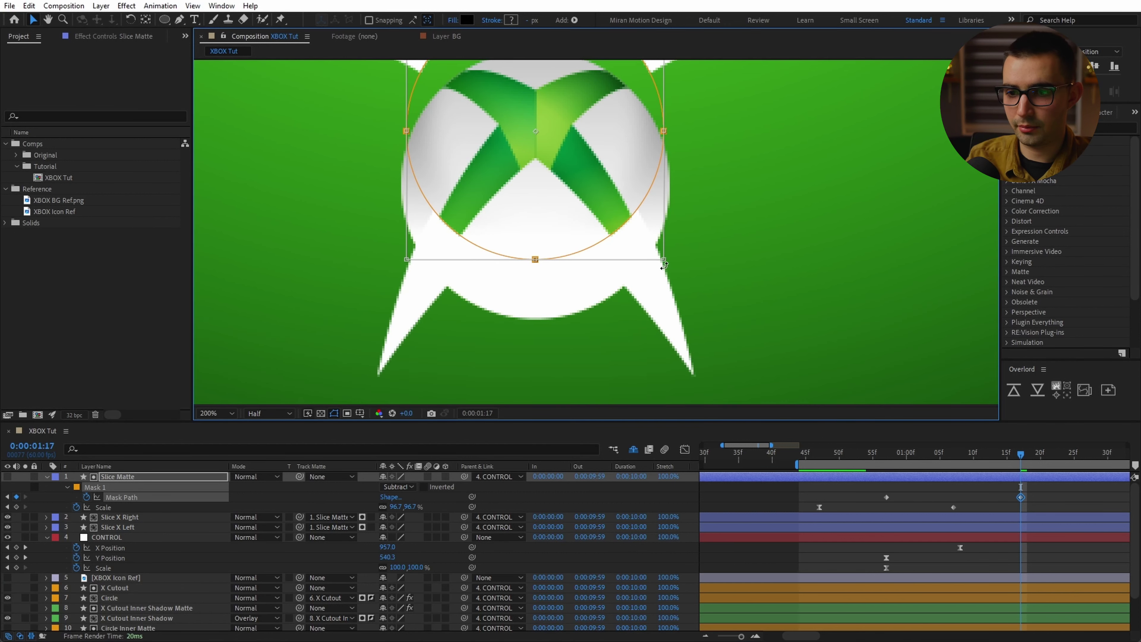
drag(667, 261, 836, 313)
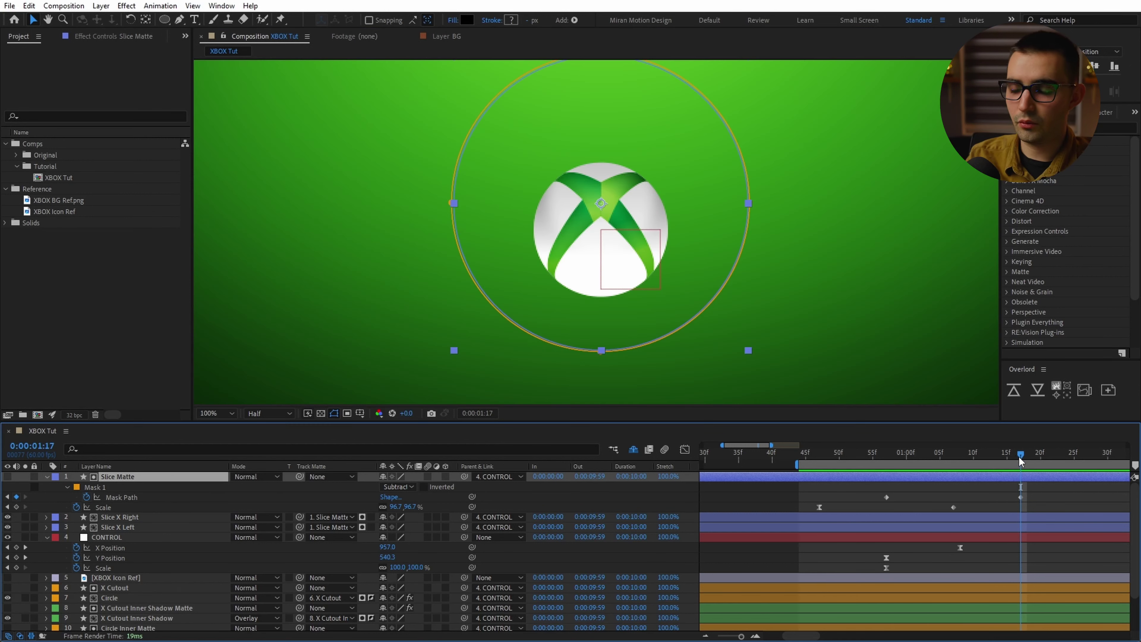
- At 0:00:00:56, keyframe the Slice Matte's Mask 1 point far outside the left edge of the frame
drag(1020, 453, 913, 486)
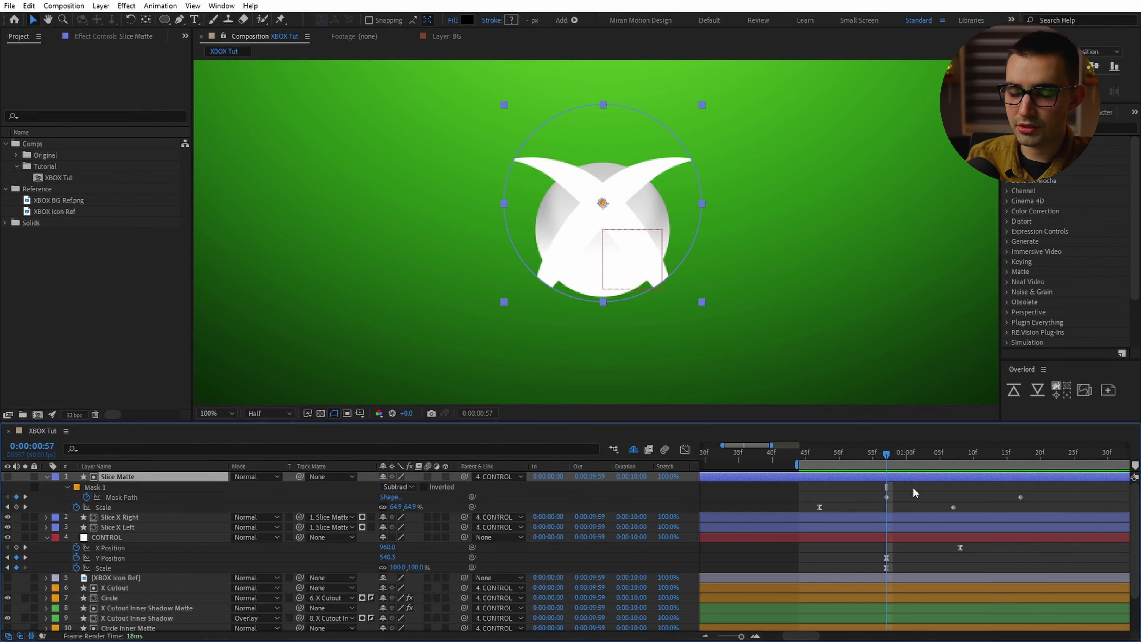
key(Page_Up)
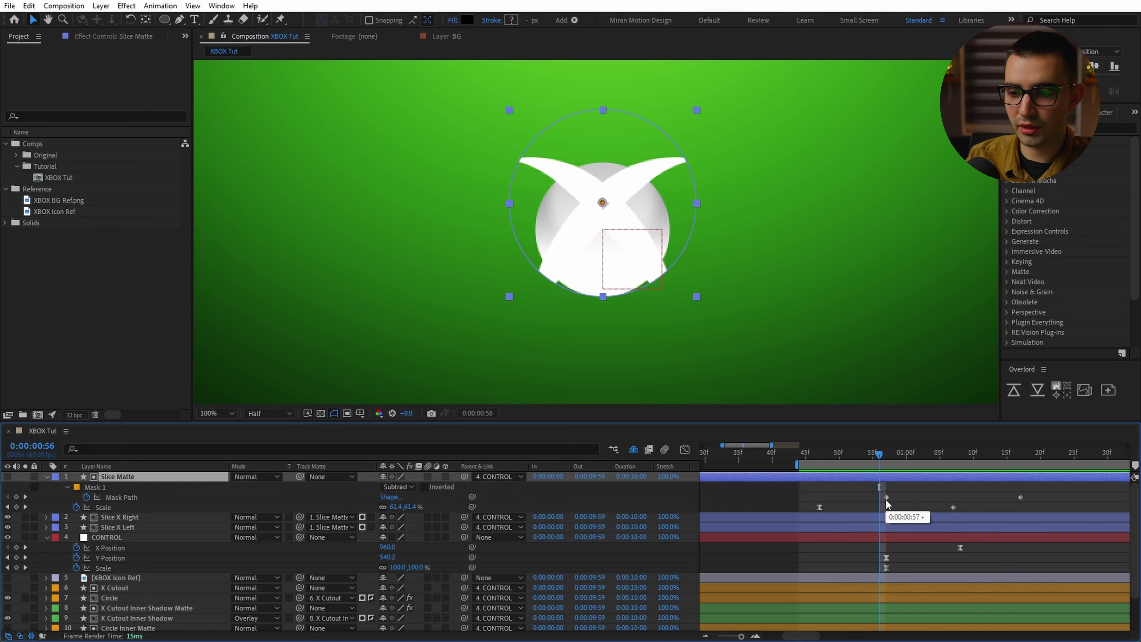
click(134, 489)
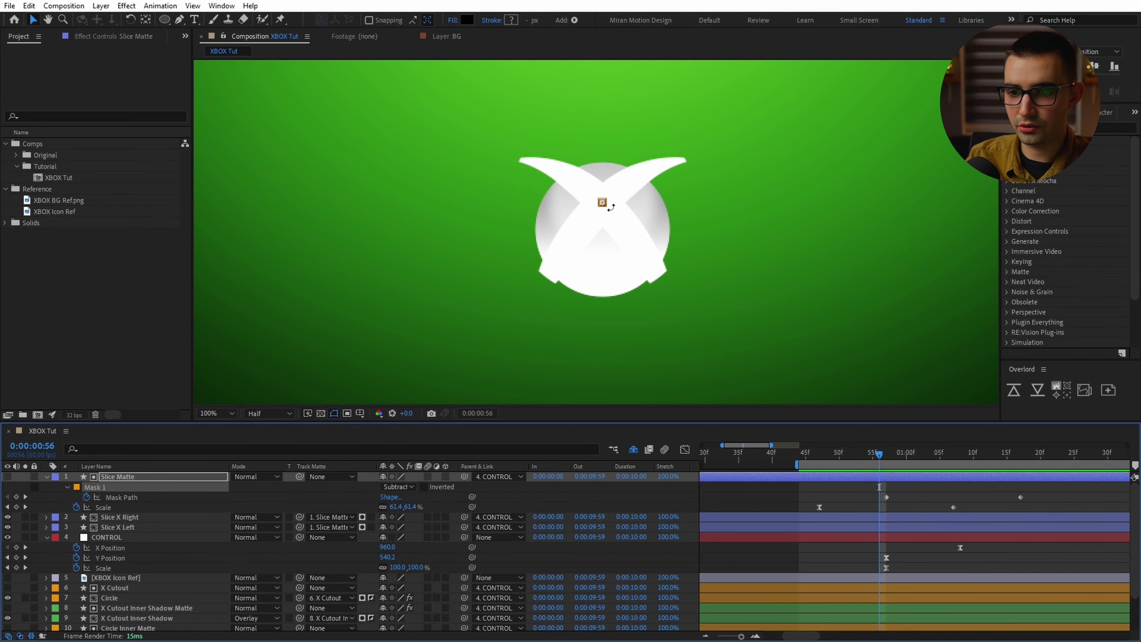
scroll(610, 207, up, 5)
scroll(611, 209, down, 14)
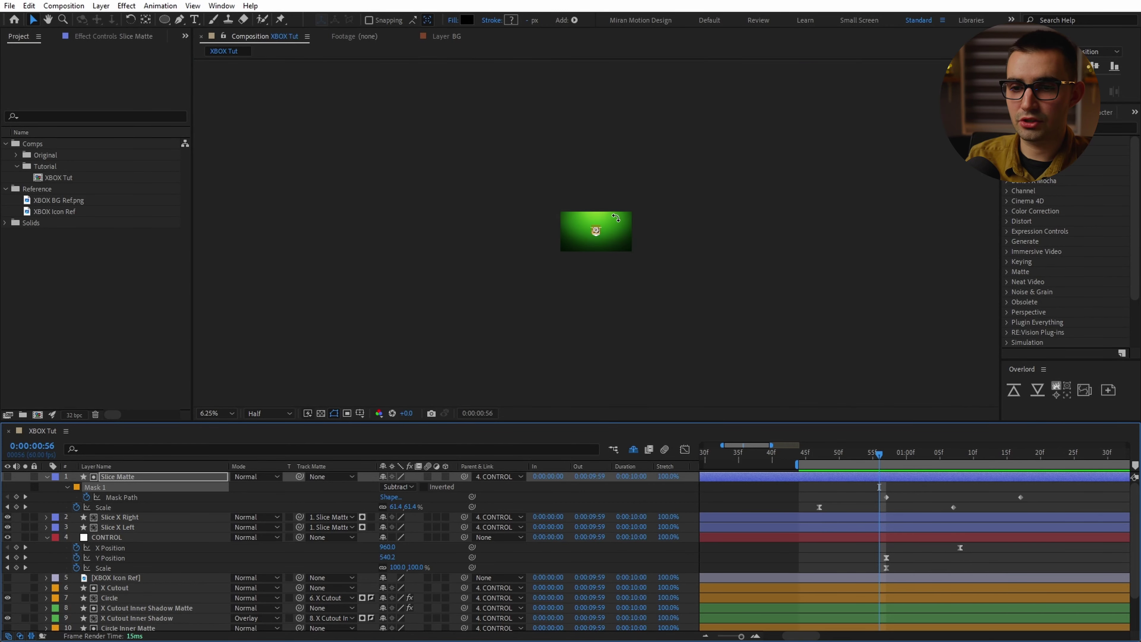
scroll(616, 218, up, 1)
key(shift+Left)
key(shift+Left)
key(shift+Left)
key(shift+Left)
key(shift+Left)
key(shift+Left)
key(shift+Left)
key(shift+Left)
key(shift+Left)
key(shift+Left)
key(shift+Left)
key(shift+Left)
key(shift+Left)
key(shift+Left)
key(shift+Left)
key(shift+Left)
key(shift+Left)
key(shift+Left)
key(shift+Left)
key(shift+Left)
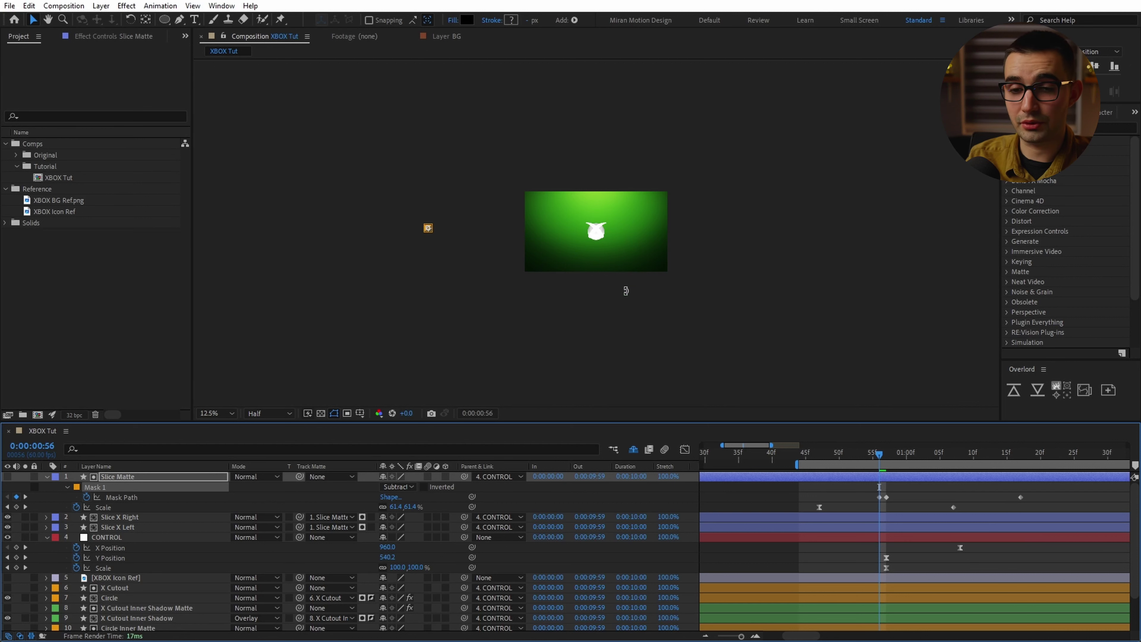
scroll(604, 211, up, 8)
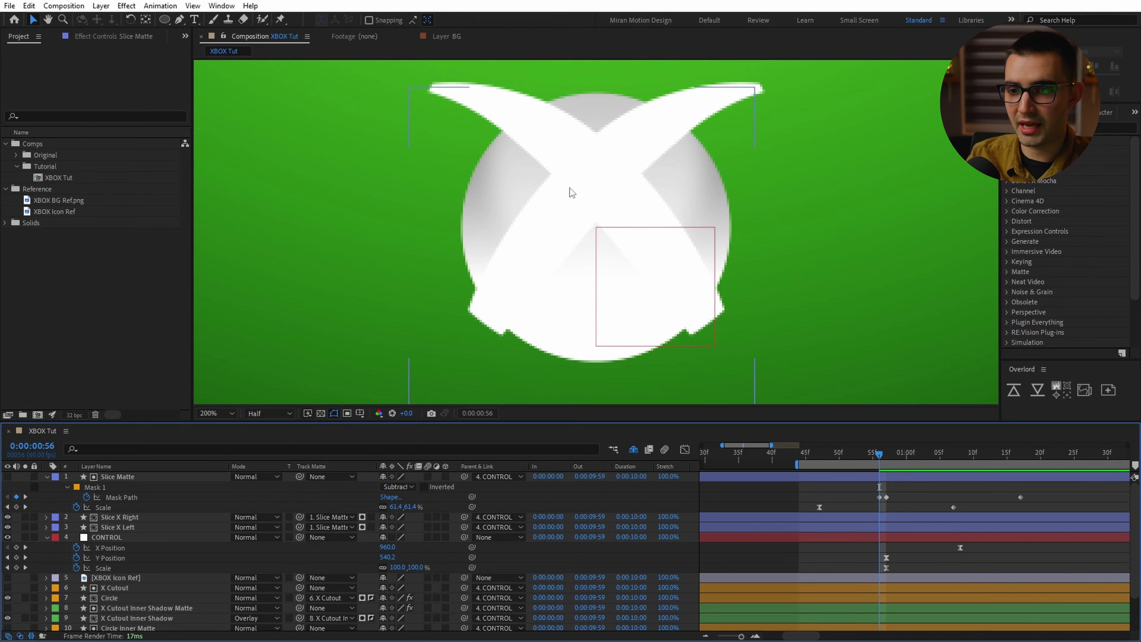
scroll(569, 188, up, 1)
drag(577, 120, 560, 217)
scroll(660, 215, down, 2)
- Trim the Slice Matte, Slice X Right and Slice X Left layers to run from 0:00:00:47 to 0:00:01:17
drag(1021, 453, 816, 477)
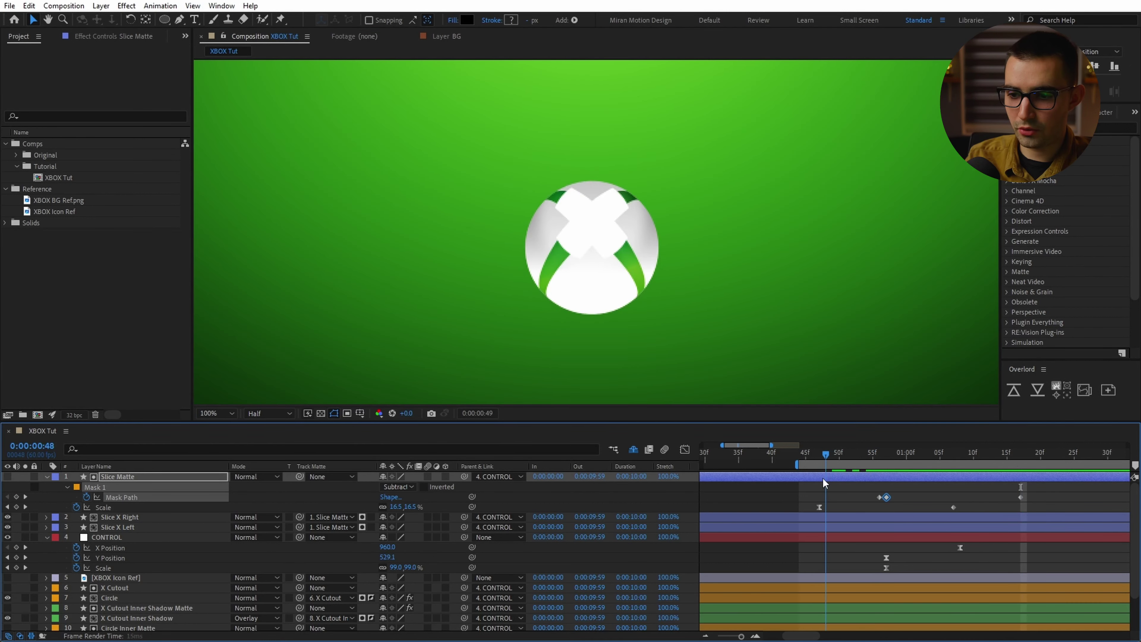
click(824, 479)
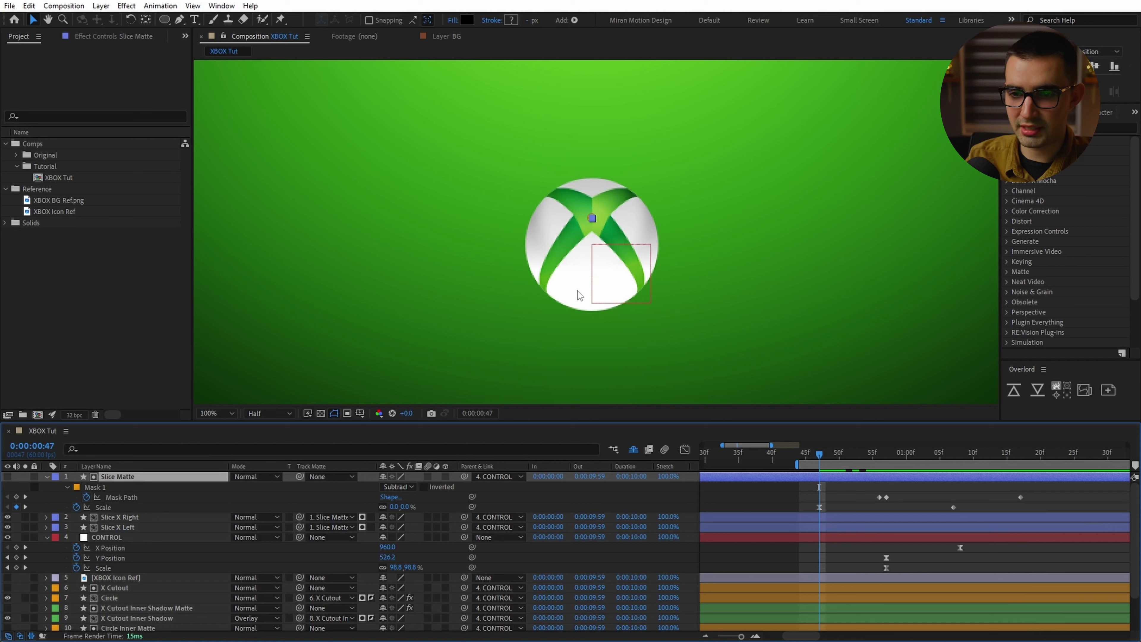
shift+click(846, 527)
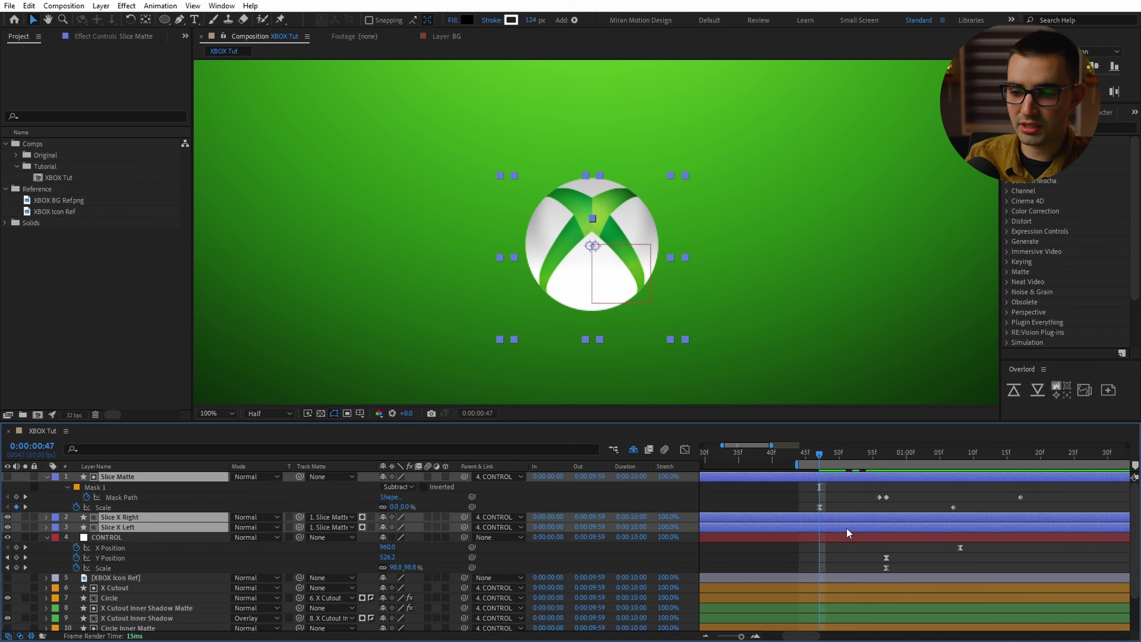
key(alt+bracketleft)
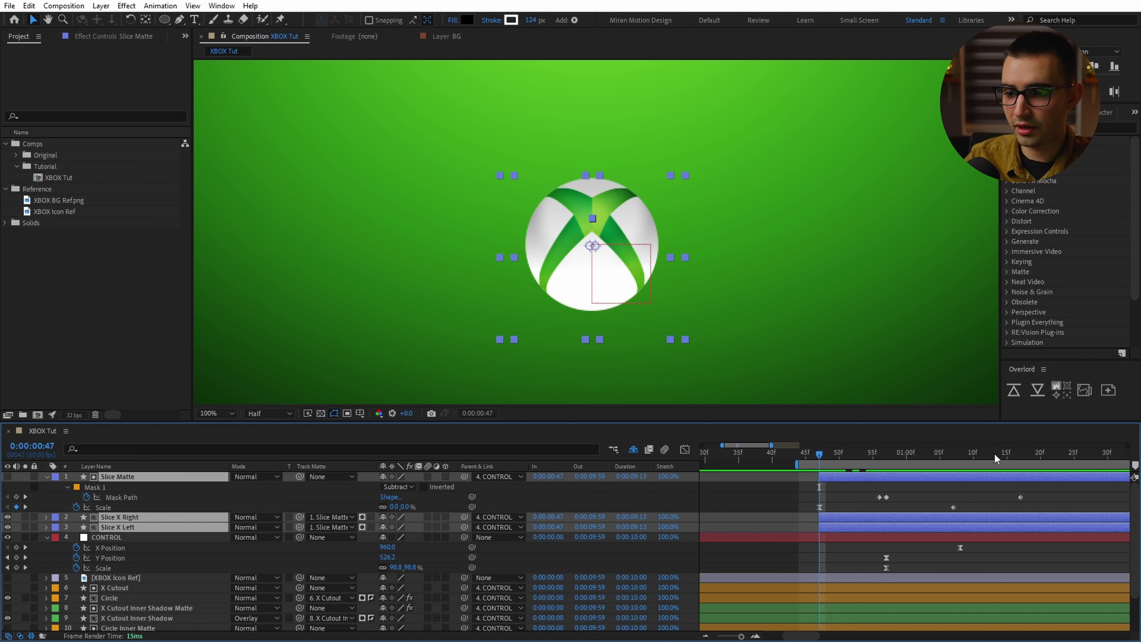
drag(994, 453, 1016, 453)
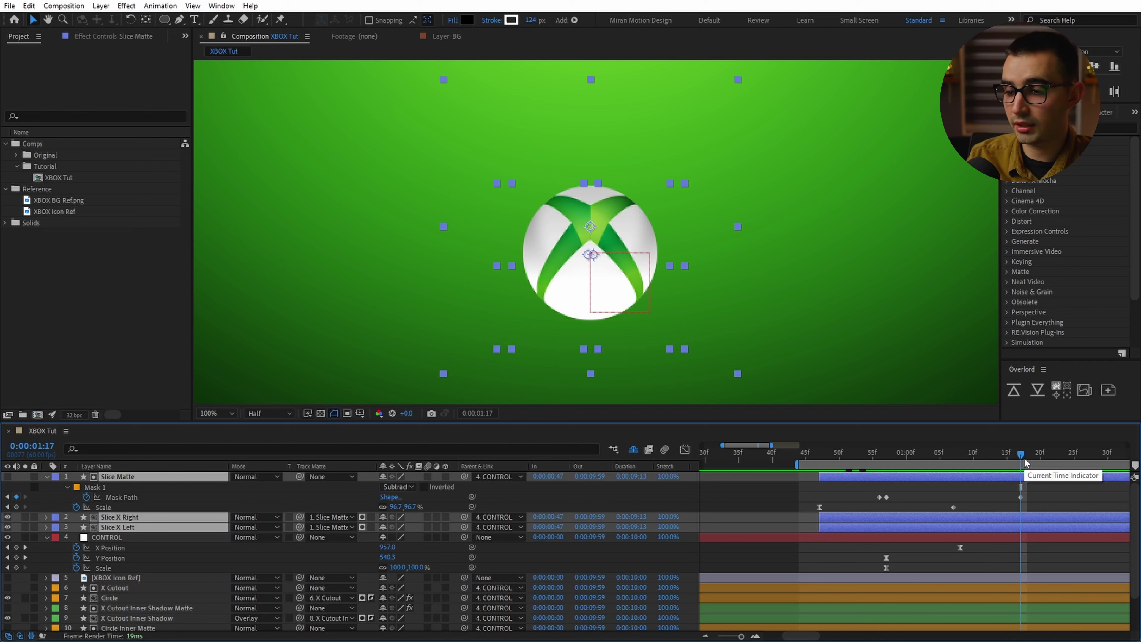
key(alt+bracketright)
click(785, 366)
key(minus)
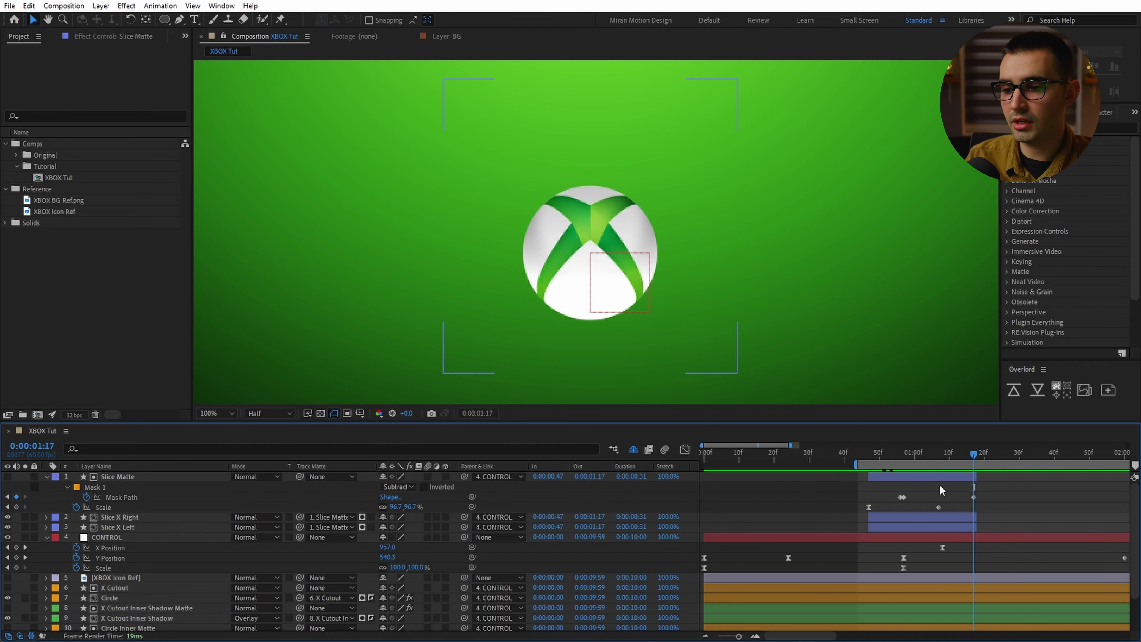
- Collapse the open properties of the Slice and CONTROL layers and go to 0:00:01:00
drag(957, 460, 931, 463)
click(929, 477)
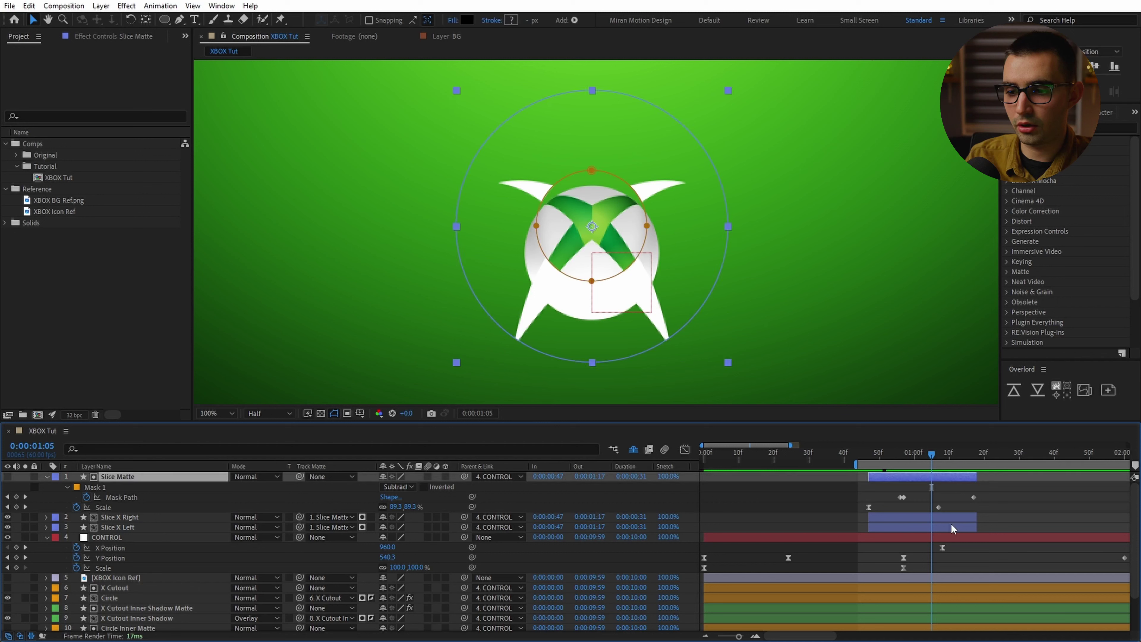
shift+click(949, 528)
click(46, 477)
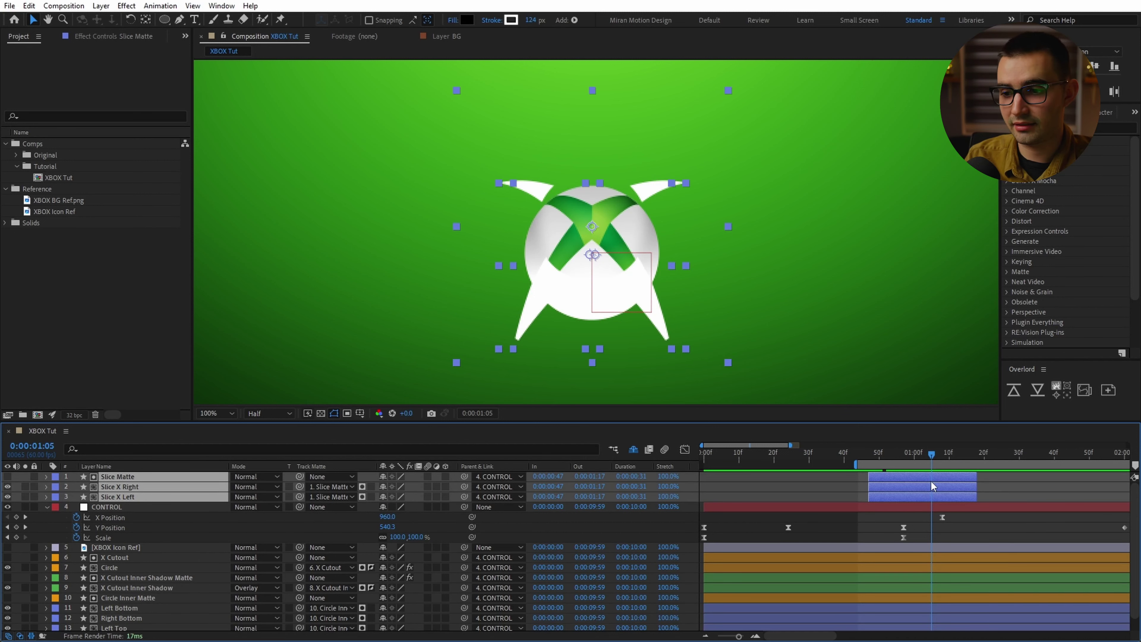
key(F2)
key(Page_Up)
key(Page_Up)
key(Page_Up)
key(Page_Up)
key(Page_Up)
click(48, 507)
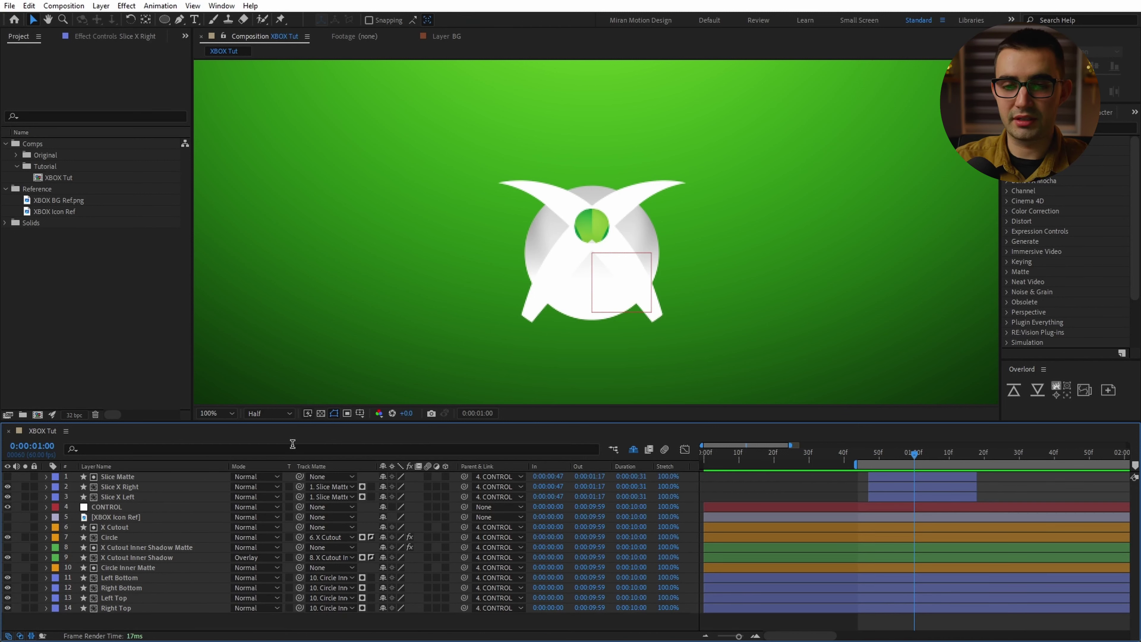
- Create a full-frame ellipse shape layer and set its Ellipse Path size to 1000 by 1000
double_click(164, 19)
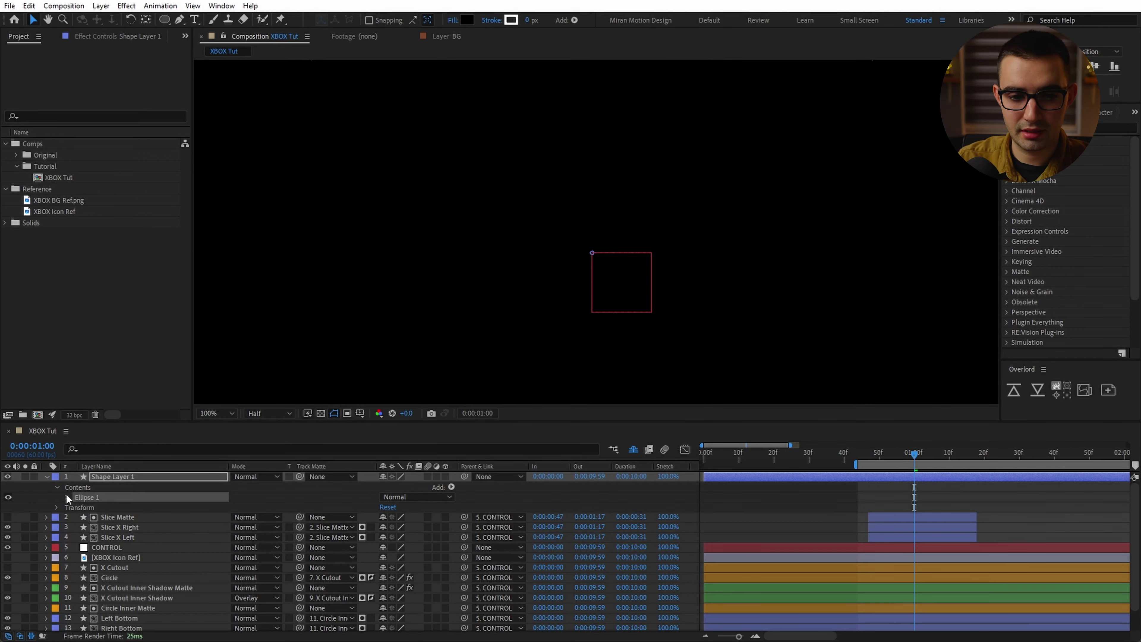
click(68, 496)
key(ctrl+shift+a)
click(76, 507)
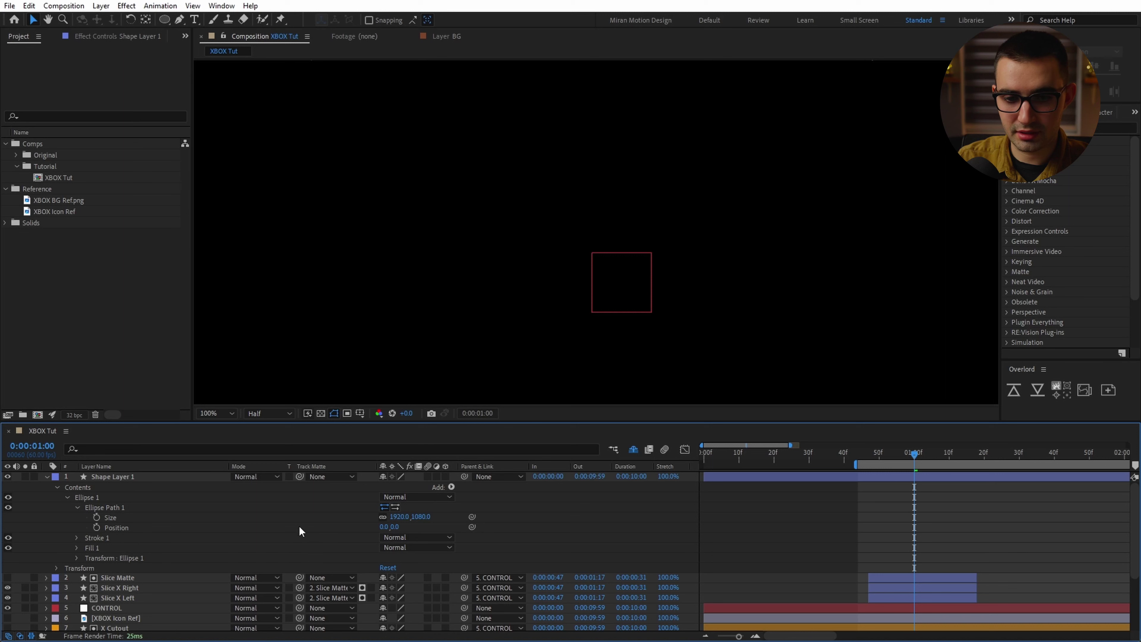
click(398, 517)
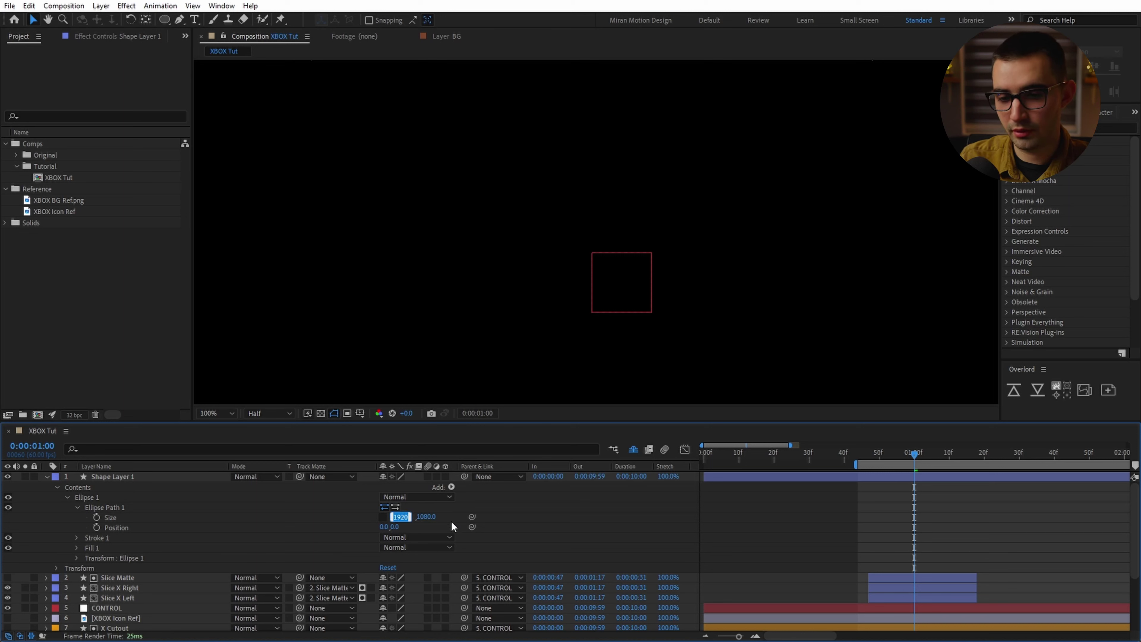
text(1000)
key(Tab)
text(1)
key(Return)
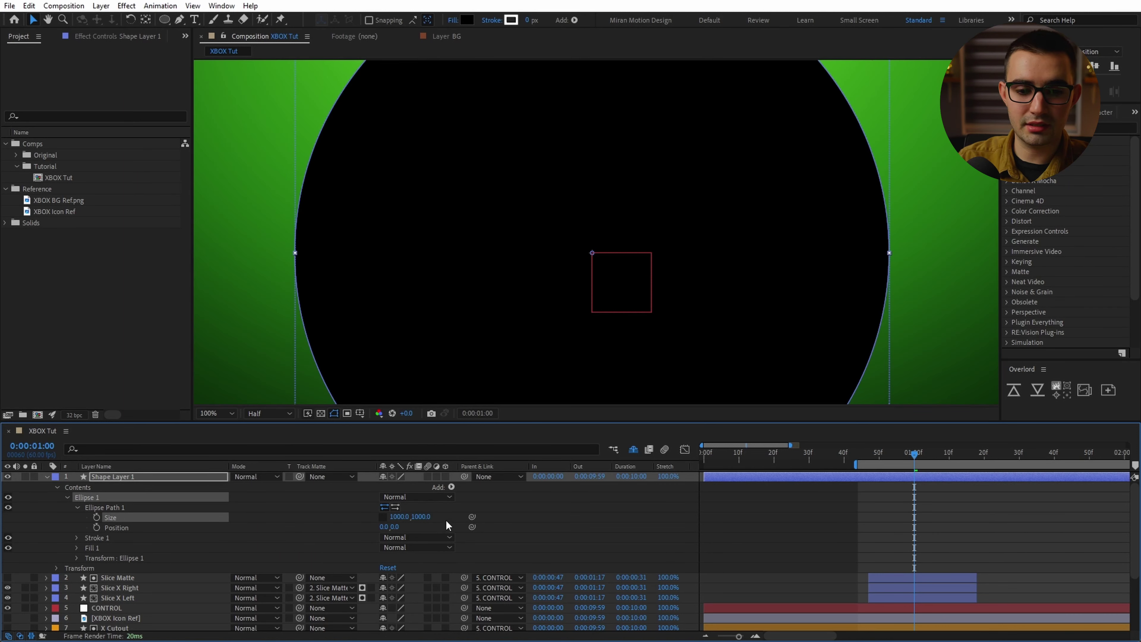
- Delete the new ellipse's fill and set its white stroke width to 75
click(95, 547)
key(Delete)
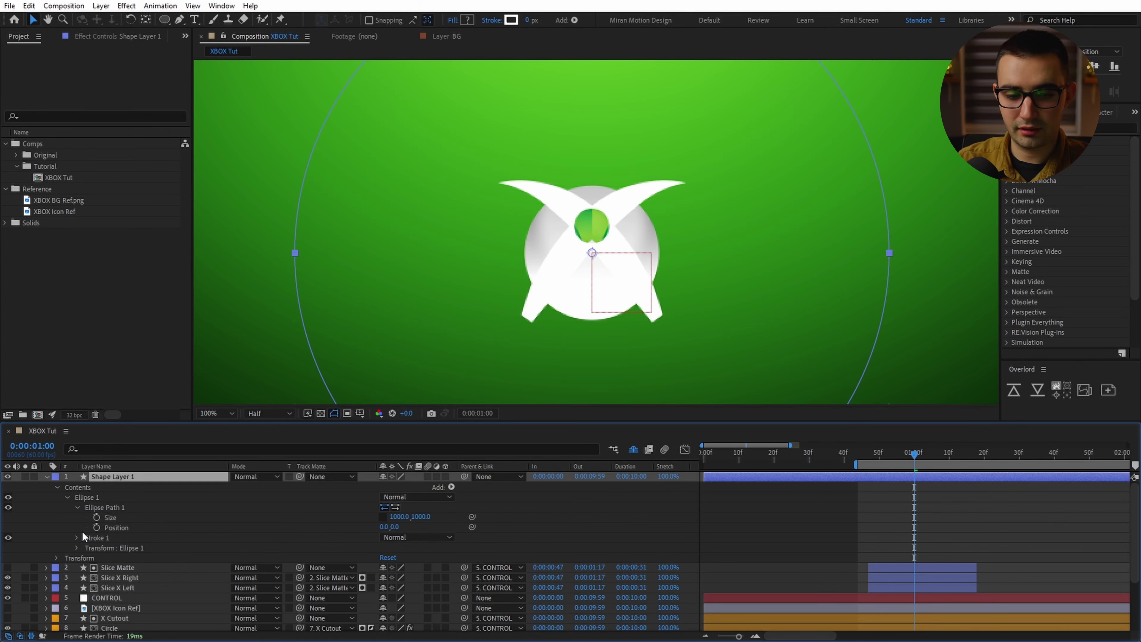
click(77, 537)
mouse_move(385, 564)
mouse_down()
mouse_move(423, 568)
mouse_move(385, 568)
mouse_up()
key(F2)
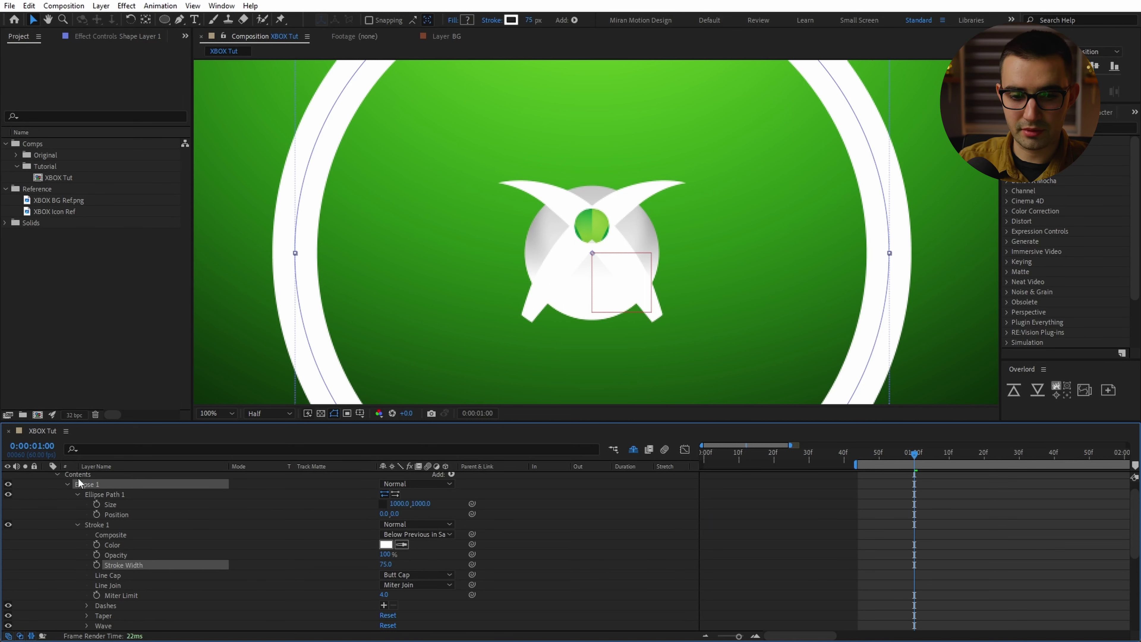
- Scale the ring's shape layer down to 31% and thin its stroke width to 25
scroll(78, 479, up, 1)
click(123, 478)
key(s)
drag(402, 487, 373, 498)
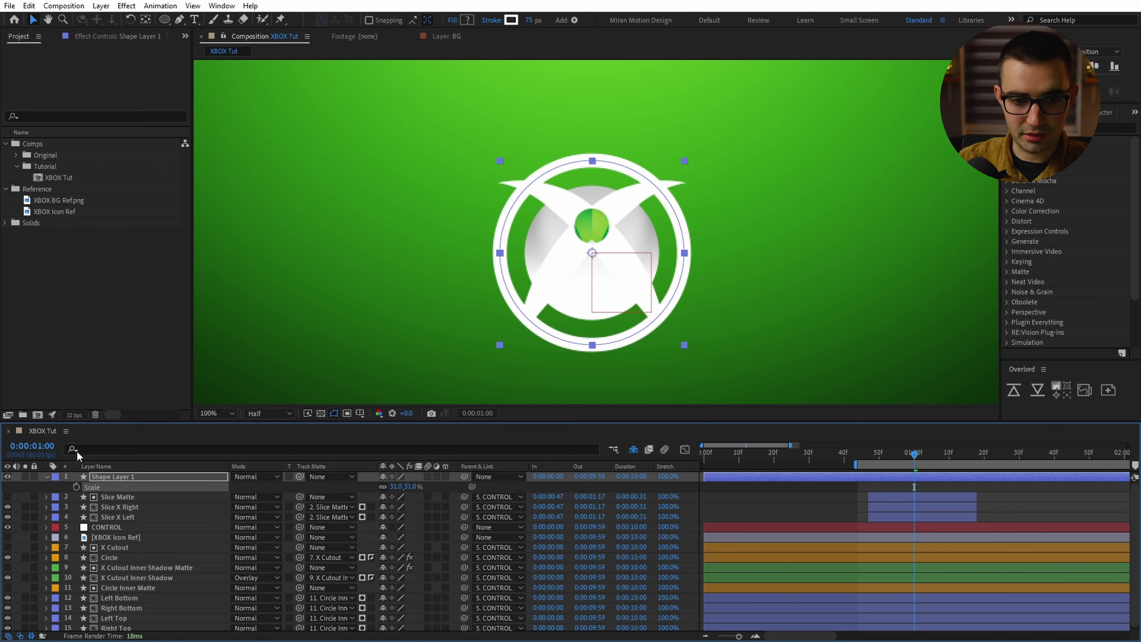
click(143, 479)
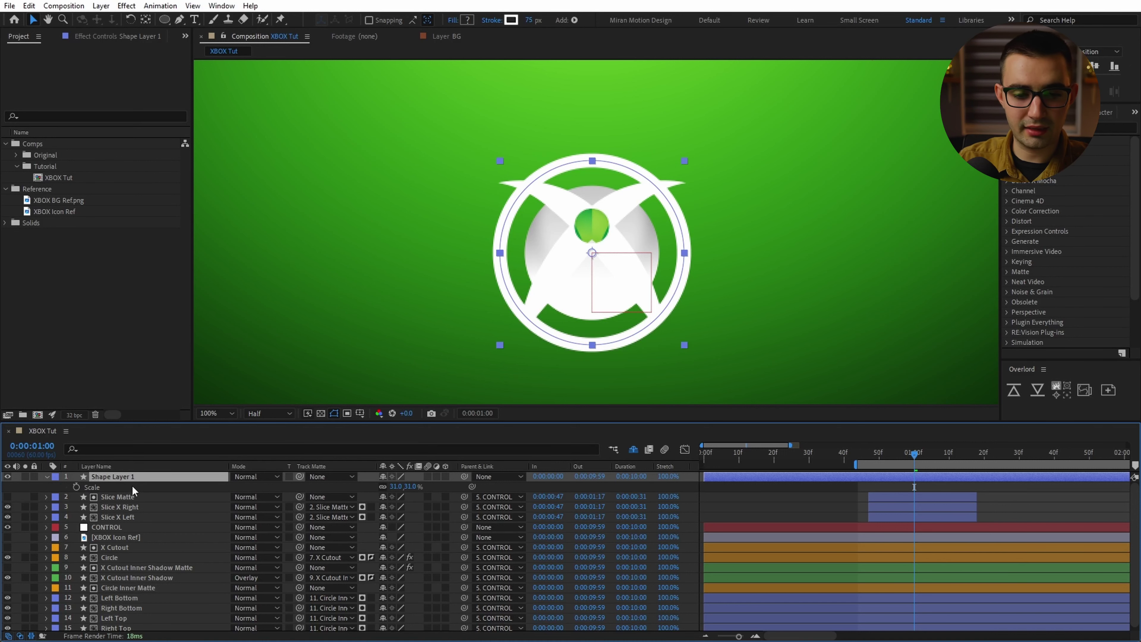
click(115, 450)
text(stroke)
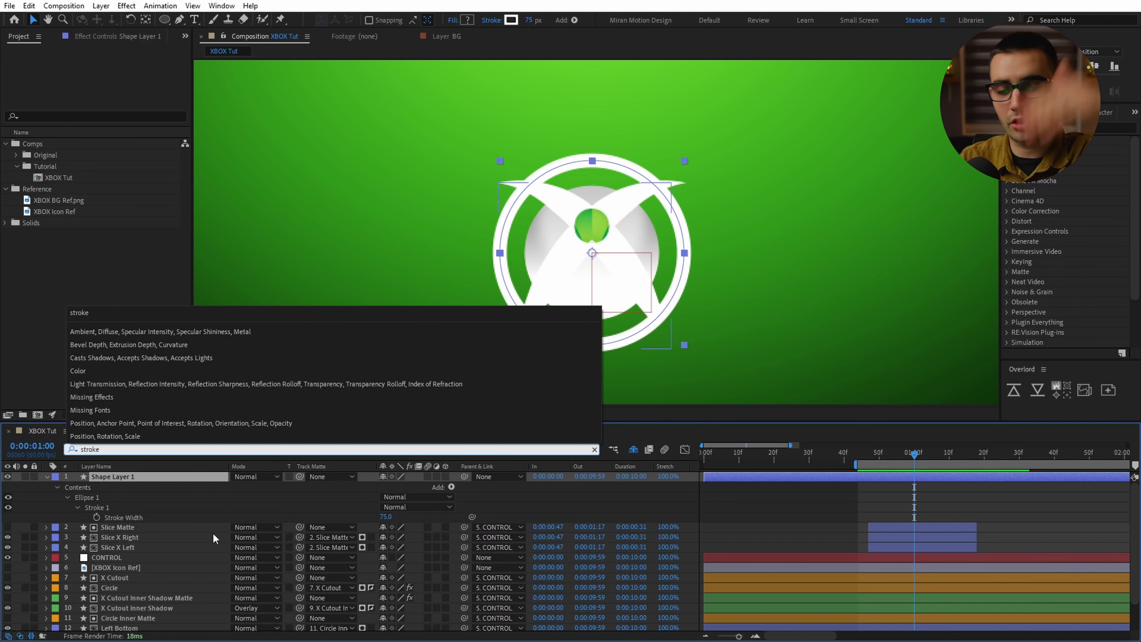
drag(384, 517, 381, 522)
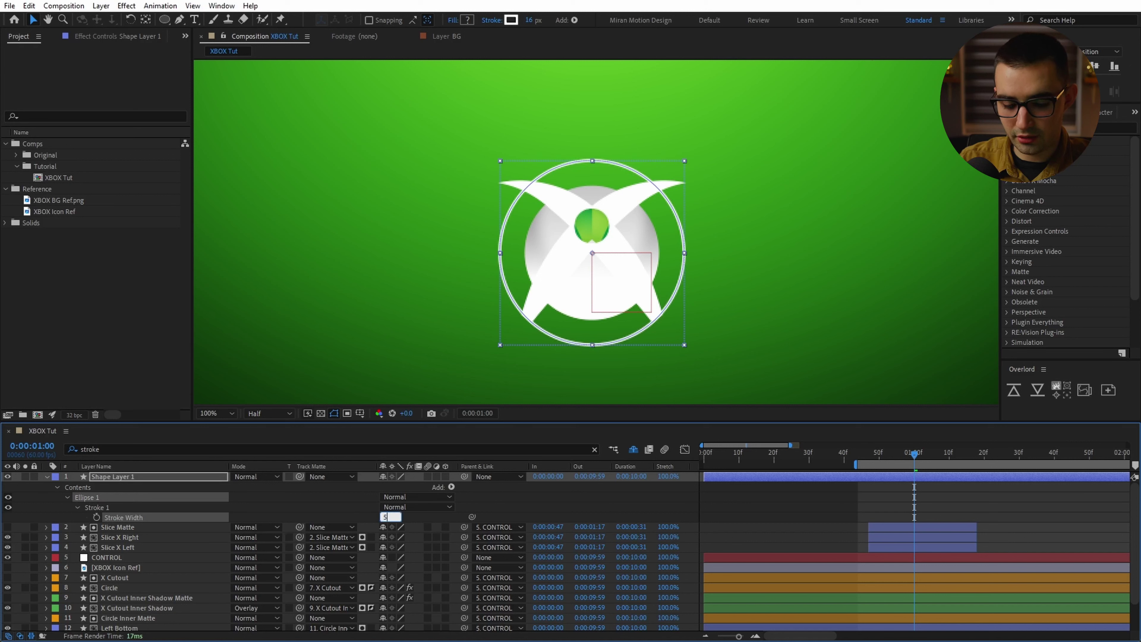
text(35)
key(Return)
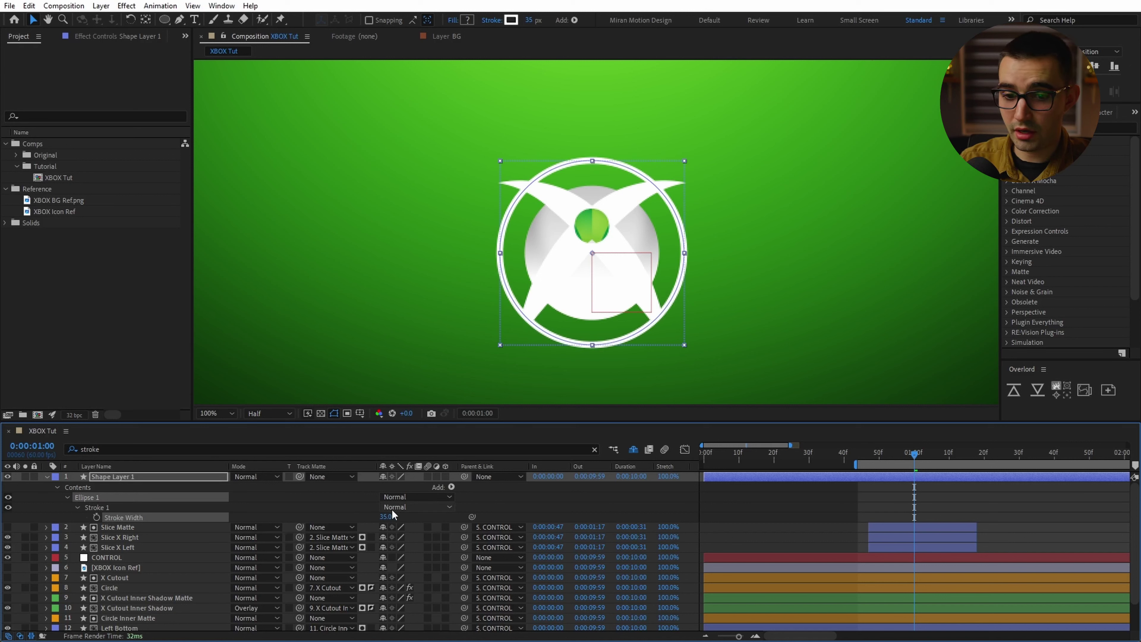
click(387, 516)
text(25)
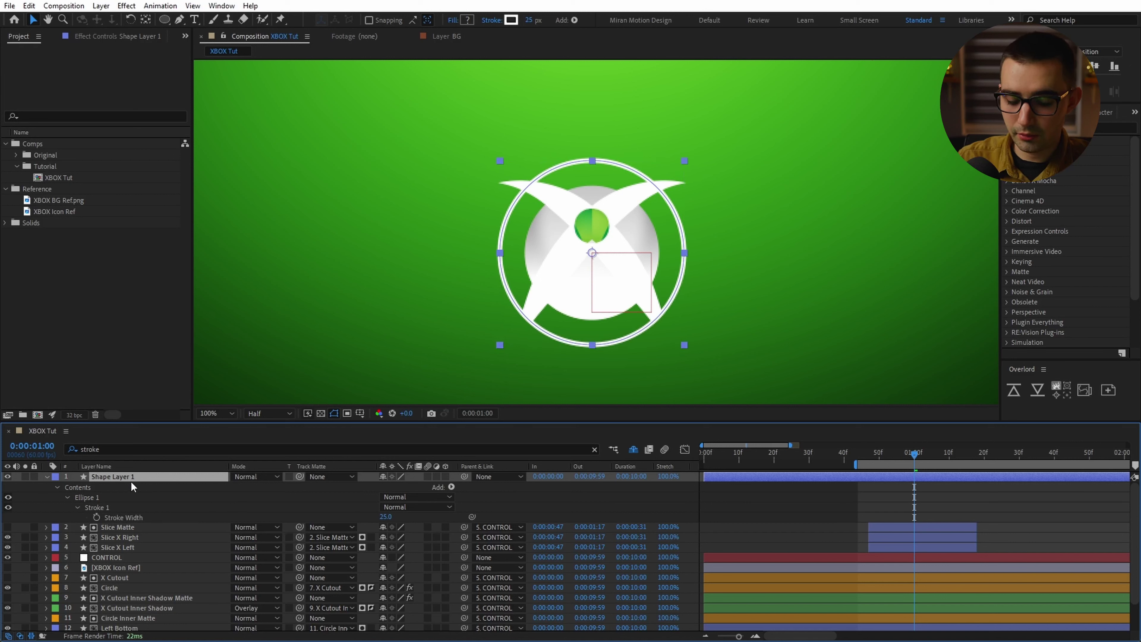
- Rename the ring's shape layer to Circle Wipe
key(Return)
text(Circle Wipe)
key(Return)
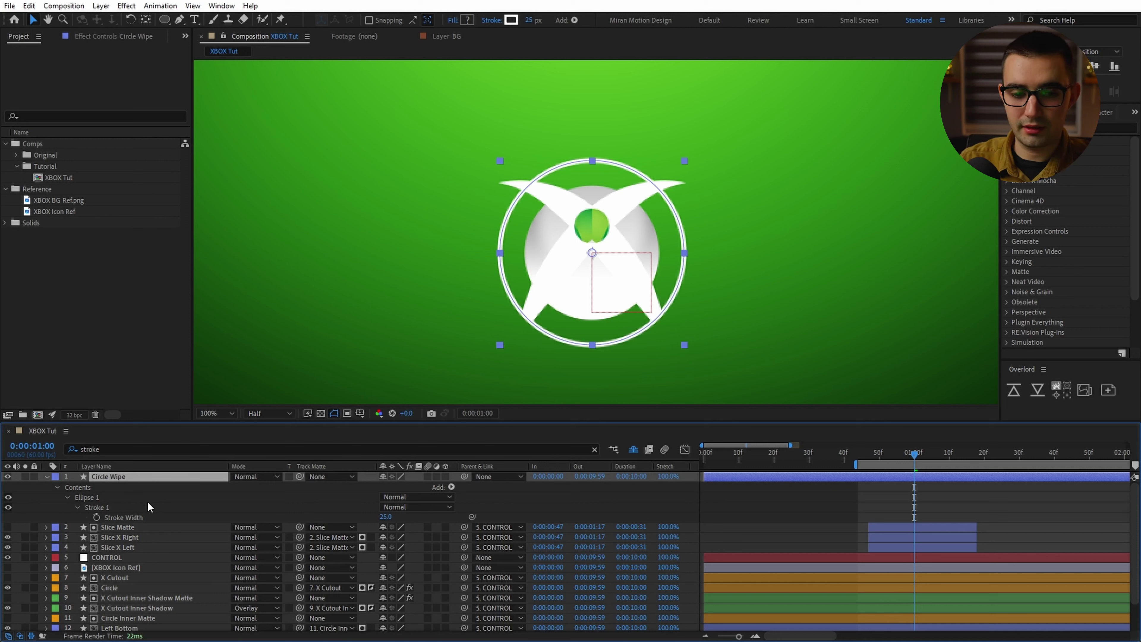
- Keyframe Circle Wipe's Scale at 0% at 0:00:01:00, and move the playhead to 0:00:01:20
key(s)
click(77, 487)
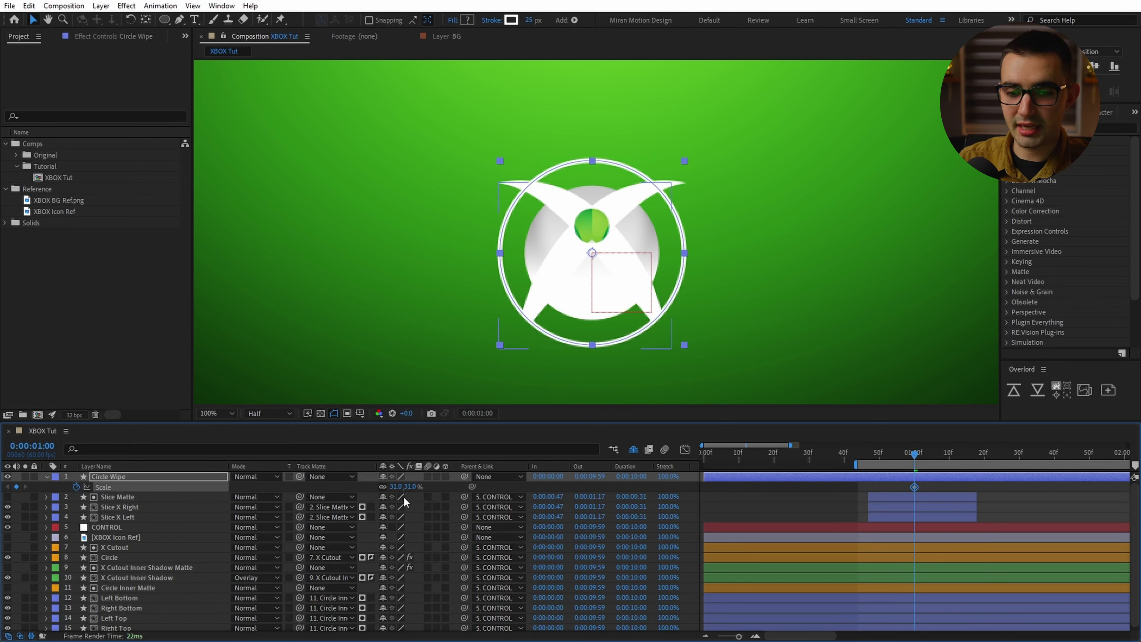
key(Return)
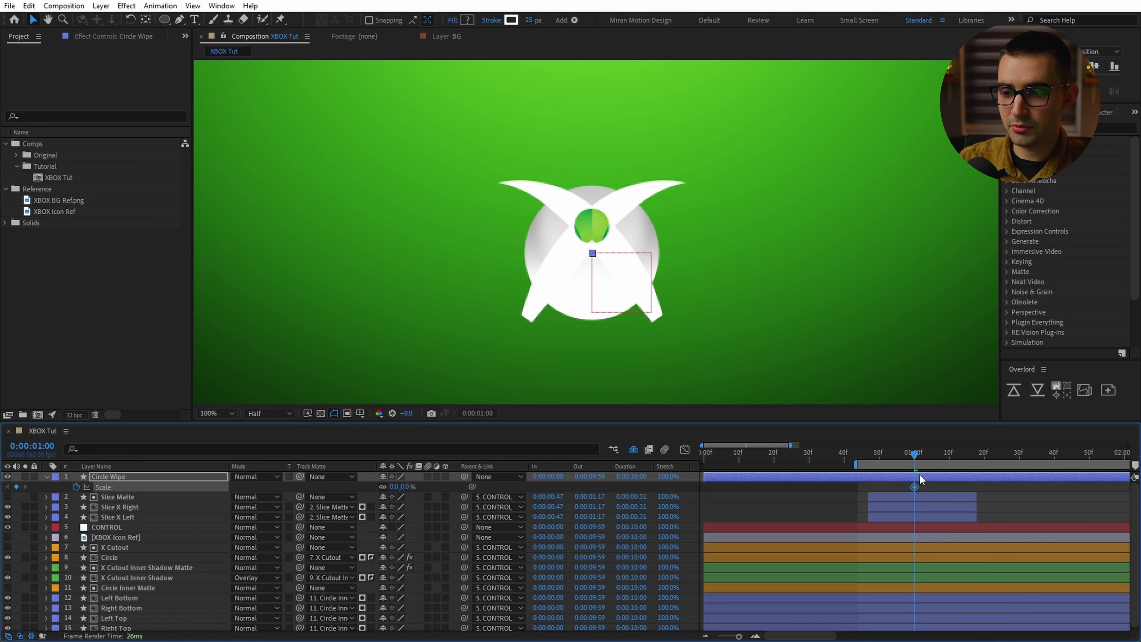
key(space)
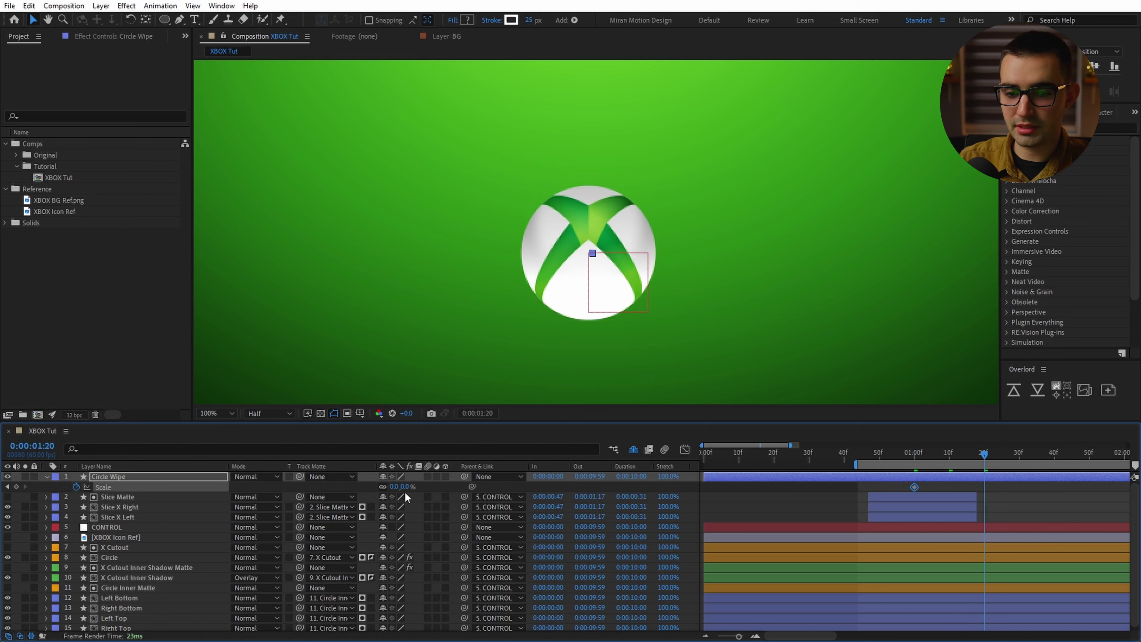
- At 0:00:01:20, keyframe Circle Wipe's Scale at 50% and animate its Stroke Width from 25 at 0:00:01:00 to 0
text(50)
key(Return)
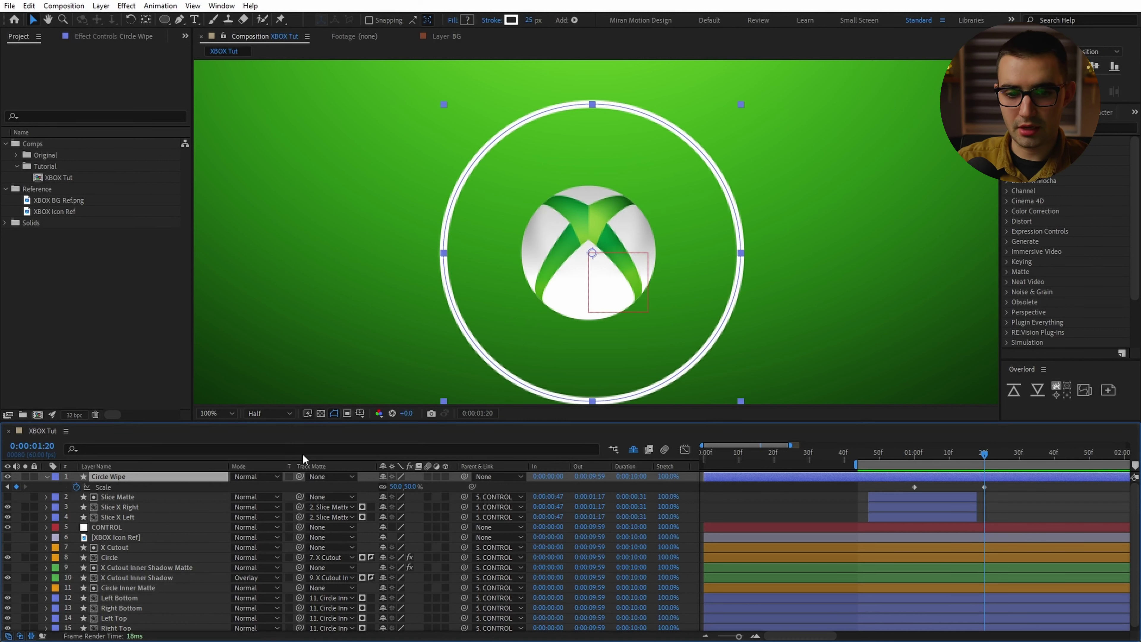
click(316, 446)
text(stroke)
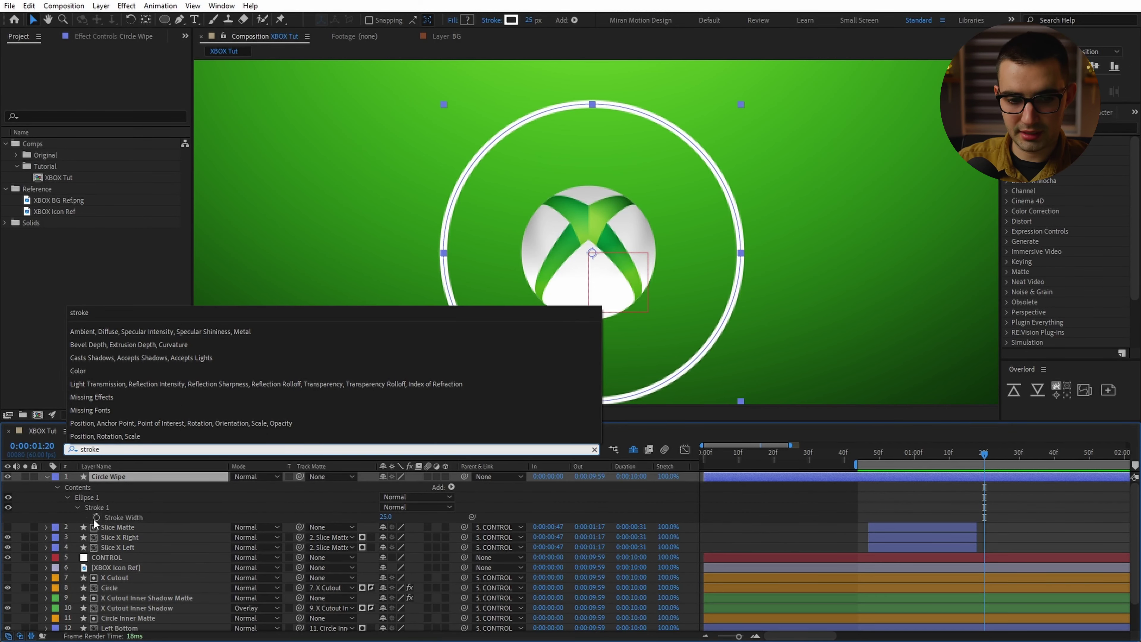
click(96, 517)
click(594, 449)
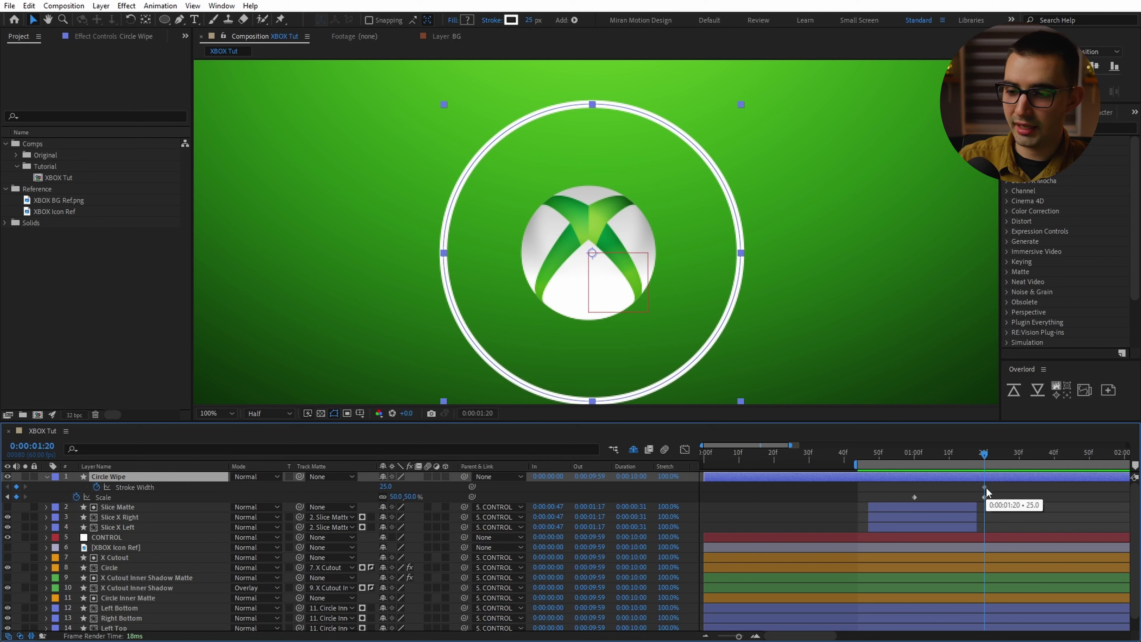
drag(984, 487, 914, 490)
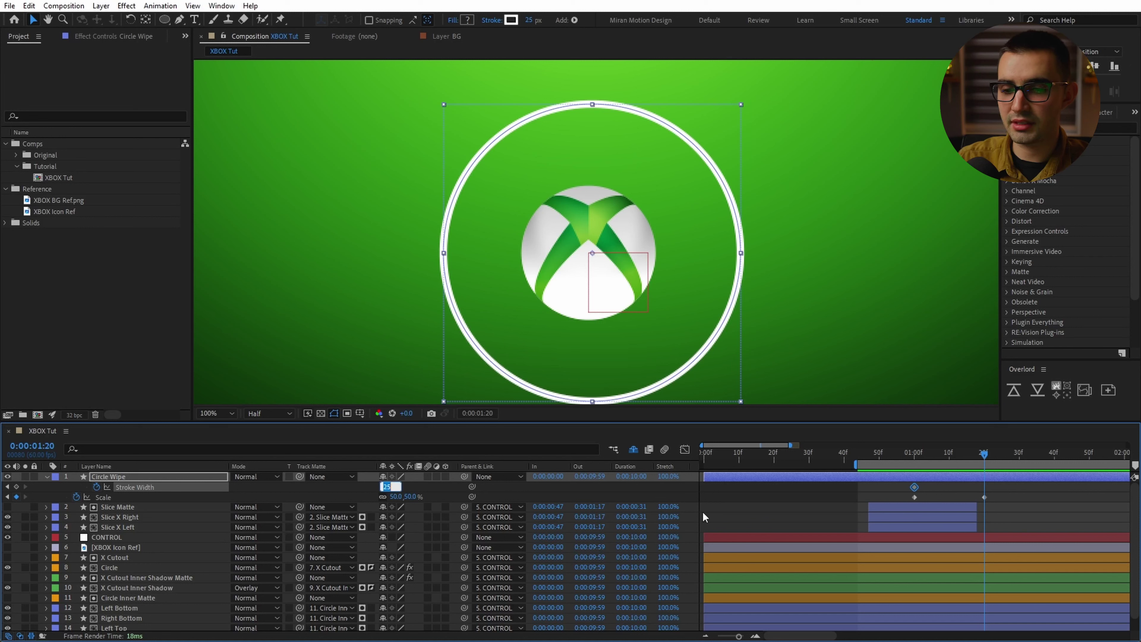
click(1013, 496)
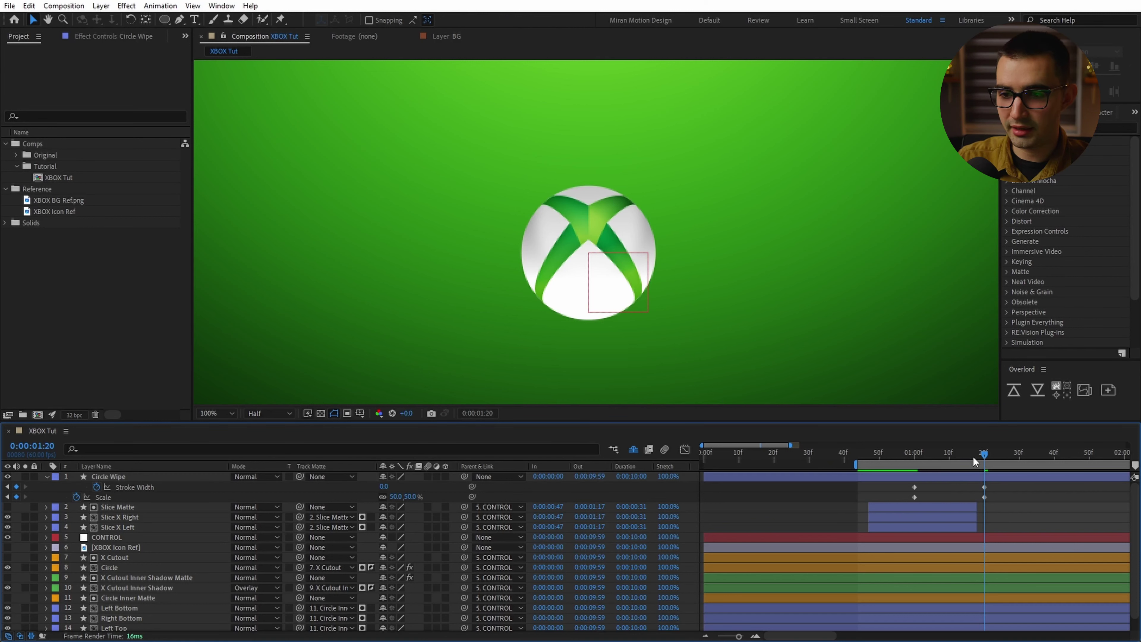
- Easy-ease Circle Wipe's first Stroke Width keyframe and adjust its outgoing curve in the graph
mouse_move(972, 456)
mouse_down()
mouse_move(908, 460)
mouse_move(988, 458)
mouse_move(925, 456)
mouse_move(983, 464)
mouse_move(947, 465)
mouse_move(960, 465)
mouse_up()
click(914, 486)
key(F9)
key(j)
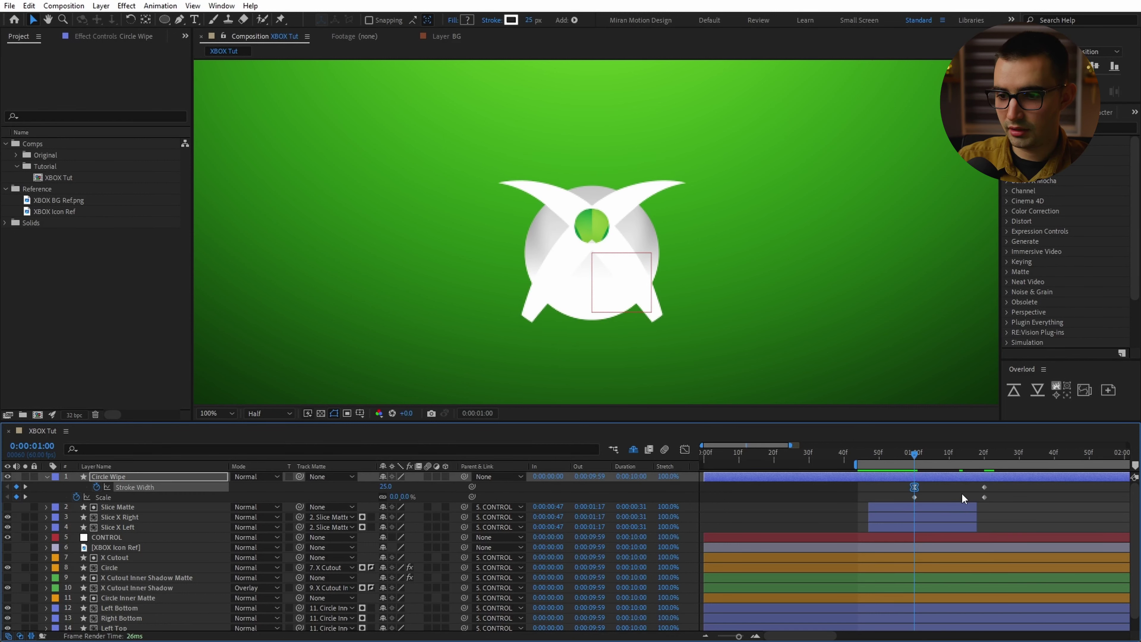
click(688, 449)
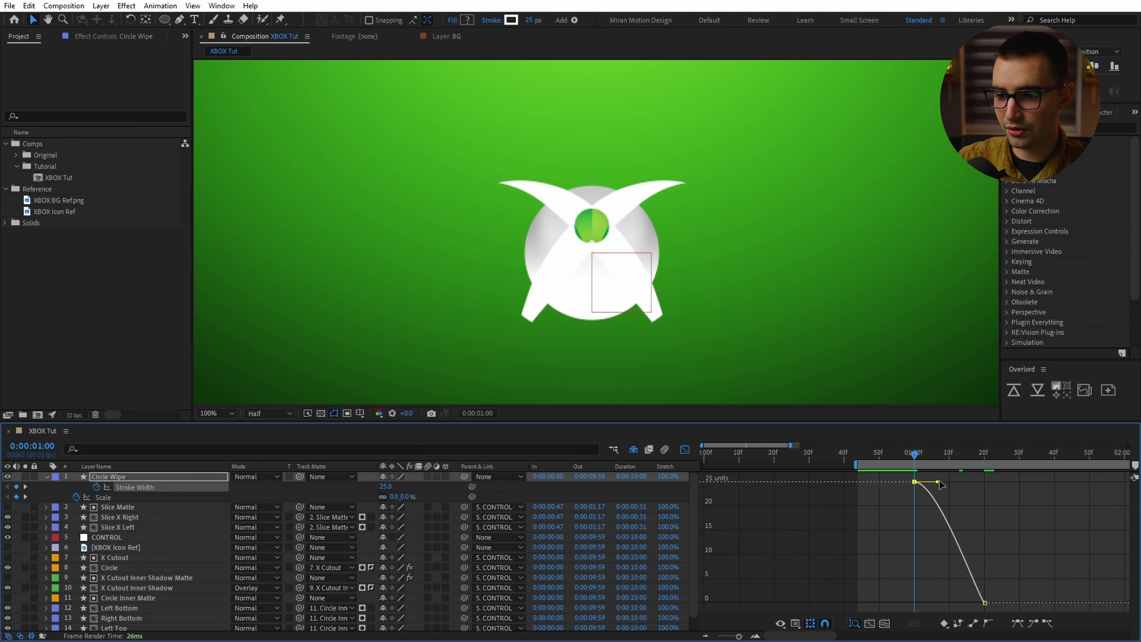
mouse_move(939, 481)
mouse_down()
mouse_move(975, 486)
mouse_move(865, 512)
mouse_up()
key(shift+F3)
- Shift the Circle Wipe layer to start at 0:00:00:43 and raise the ring to centre it on the white X
click(1004, 494)
drag(914, 487, 889, 469)
drag(618, 256, 617, 235)
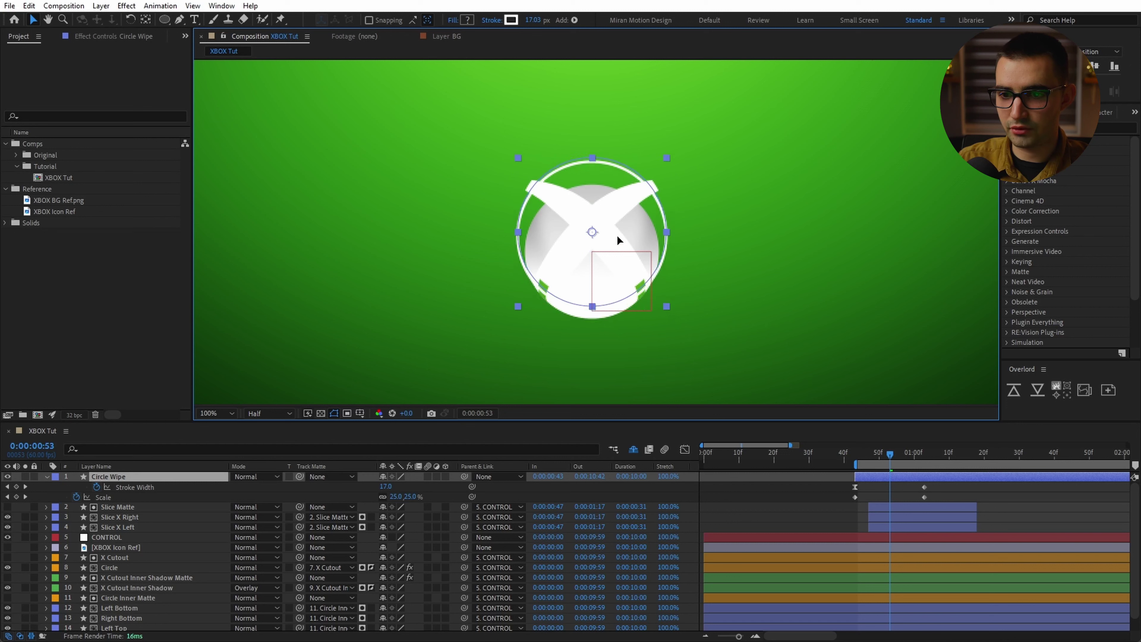
scroll(617, 234, up, 4)
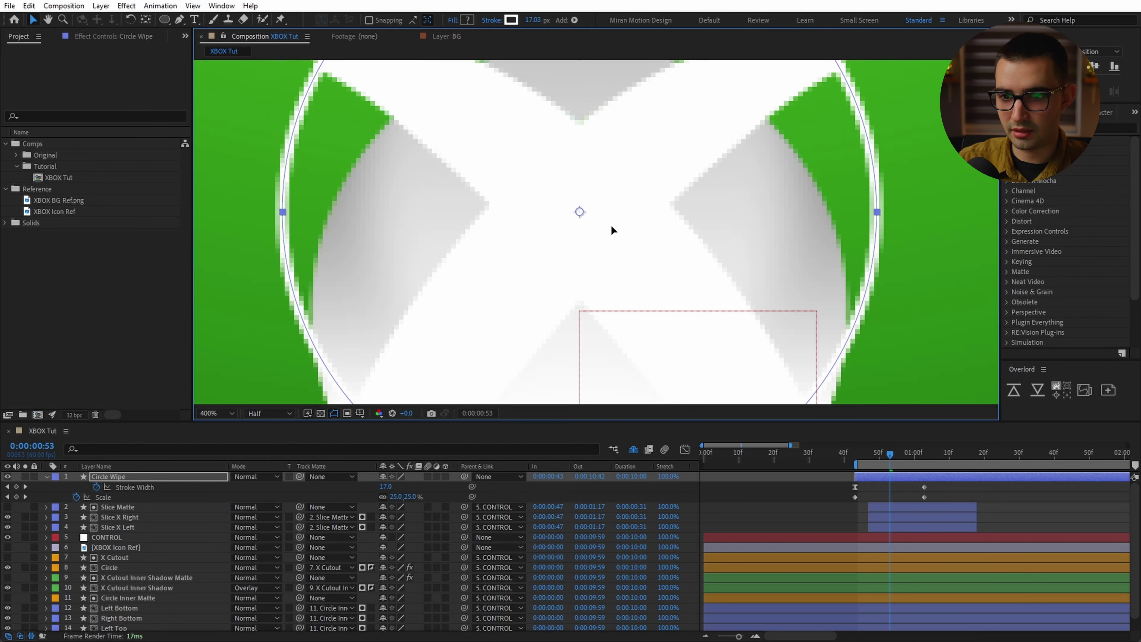
key(Up)
key(Up)
key(Up)
- Move Circle Wipe's ending Stroke Width and Scale keyframes to 0:00:01:13 and preview the slower expansion
drag(932, 482, 959, 489)
click(934, 492)
key(space)
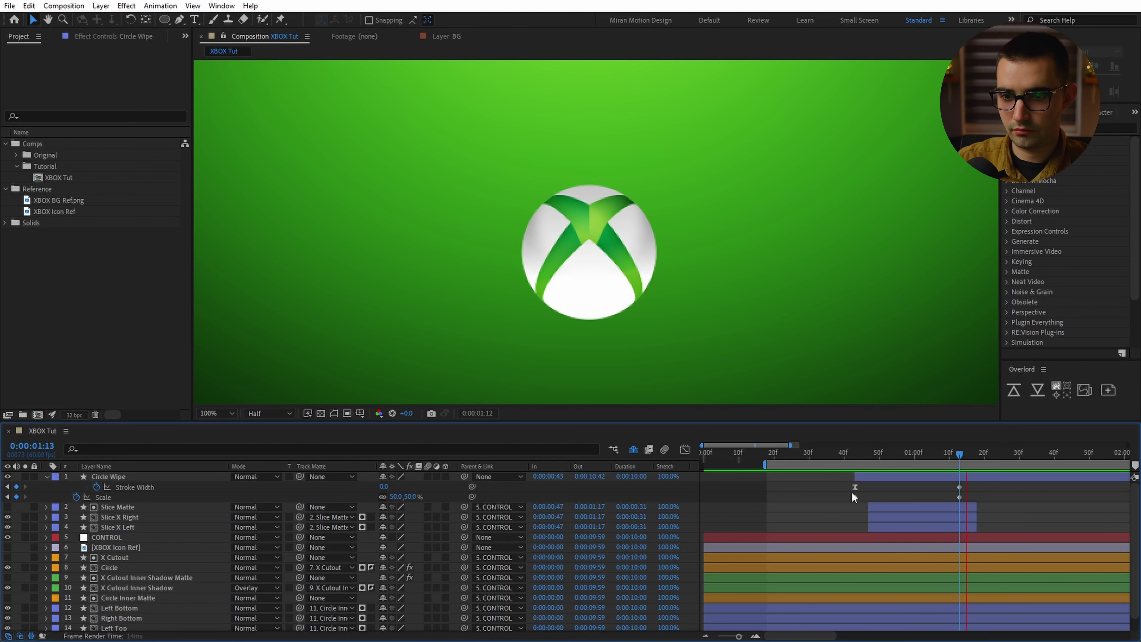
- Parent Circle Wipe to the CONTROL layer and preview the animation
key(j)
click(232, 480)
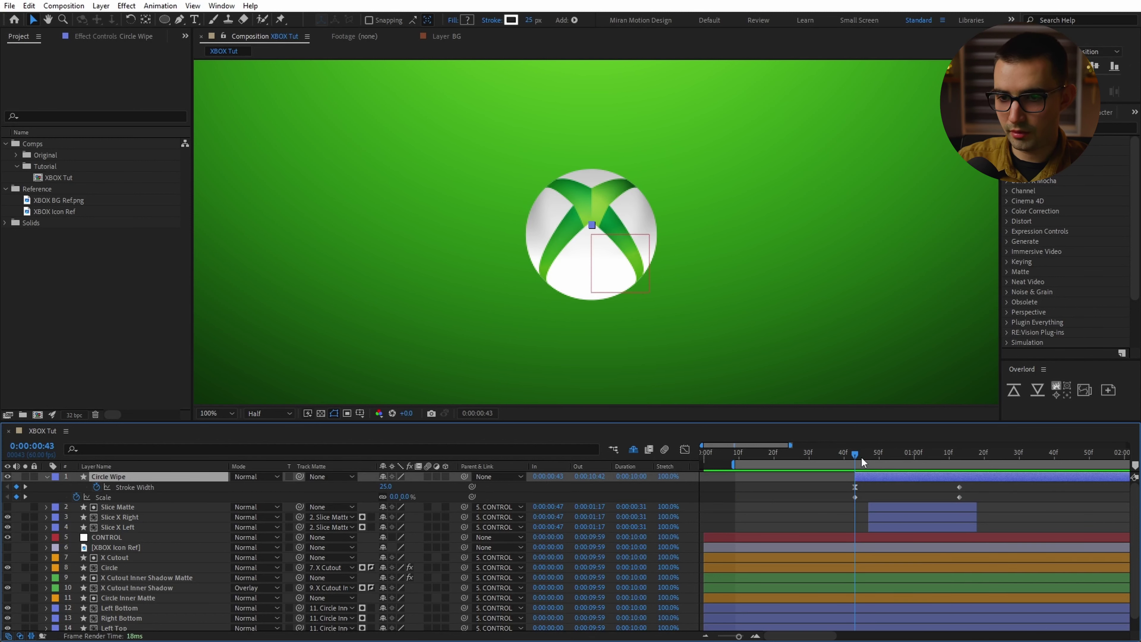
drag(861, 457, 901, 457)
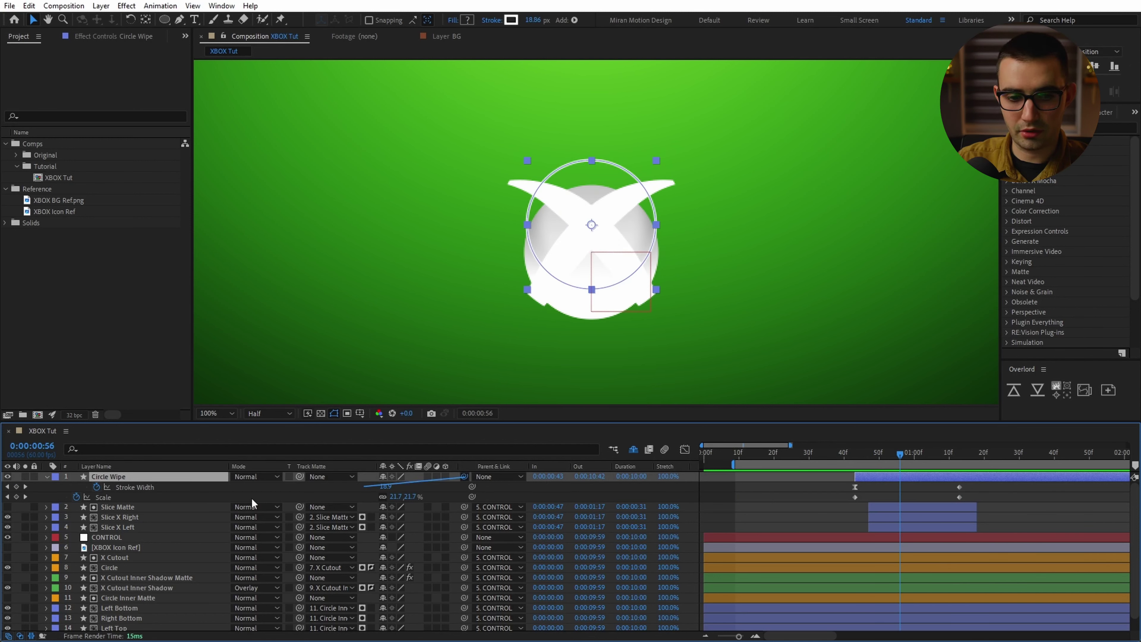
drag(253, 502, 107, 537)
key(space)
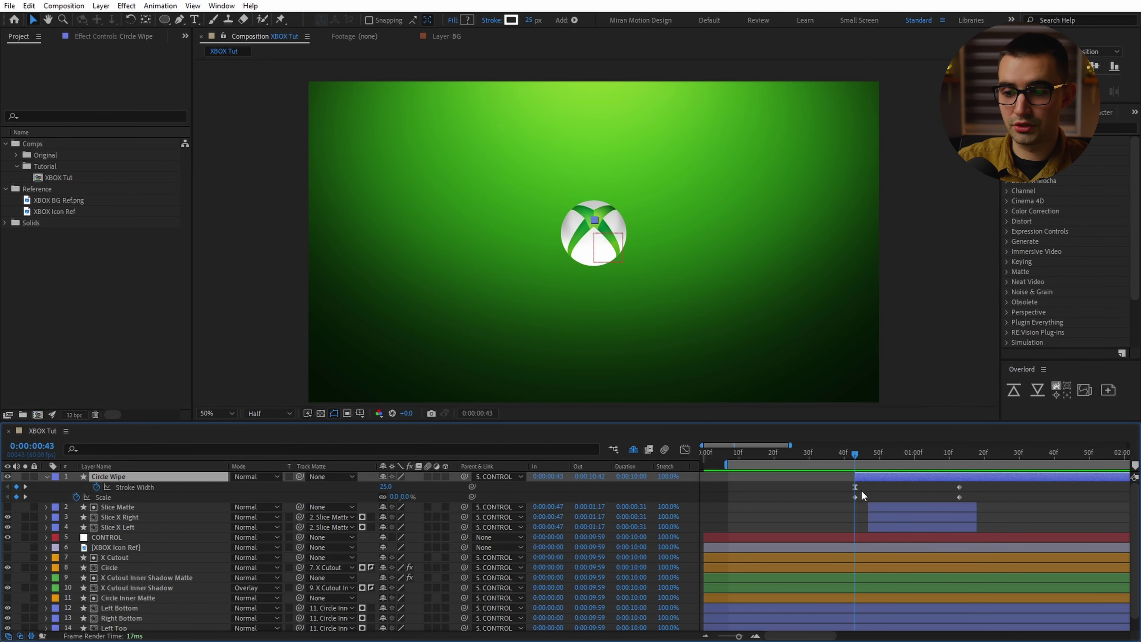
- Duplicate Circle Wipe and shift the copy five frames later to start at 0:00:00:48
key(ctrl+d)
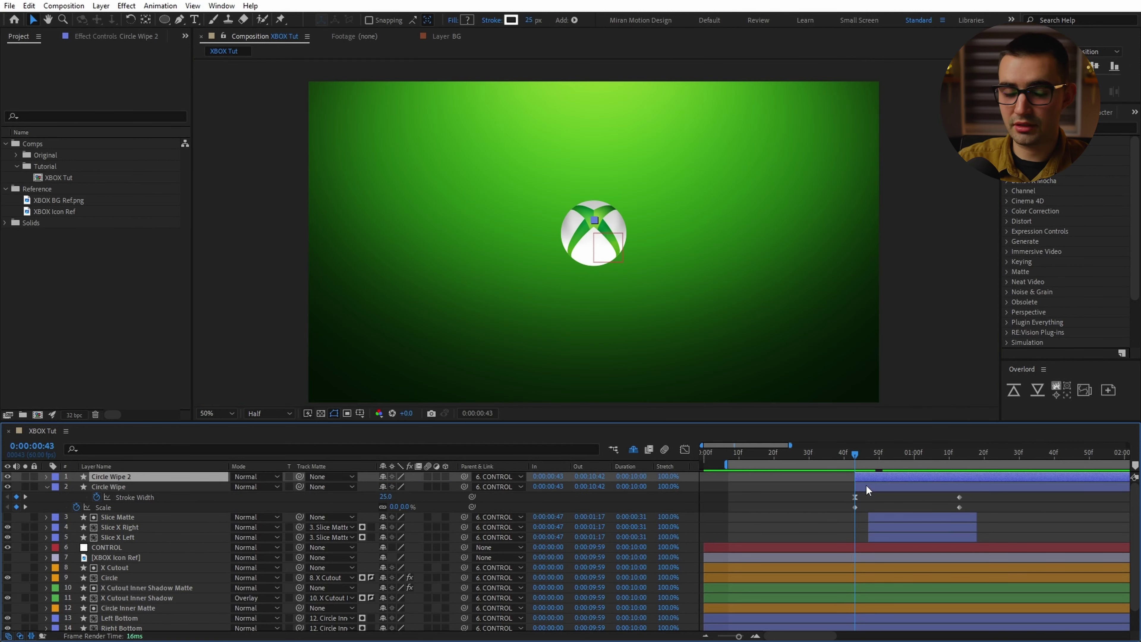
key(Page_Down)
key(Page_Down)
key(Page_Down)
key(Page_Down)
key(Page_Down)
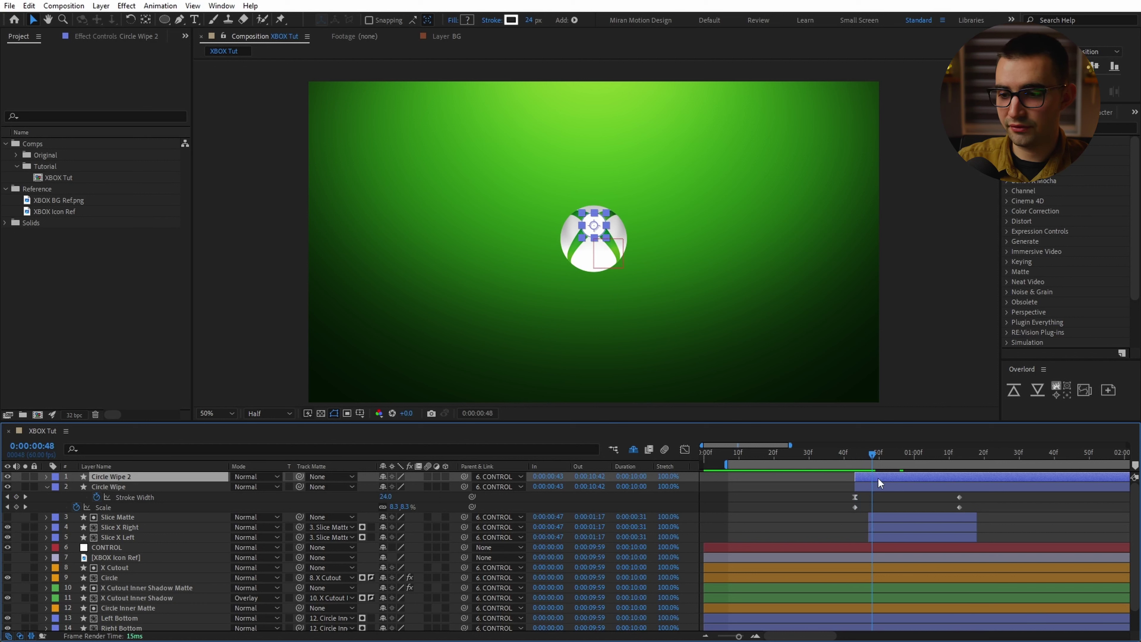
drag(878, 478, 887, 484)
- Set Circle Wipe 2's first Stroke Width keyframe to 50
key(u)
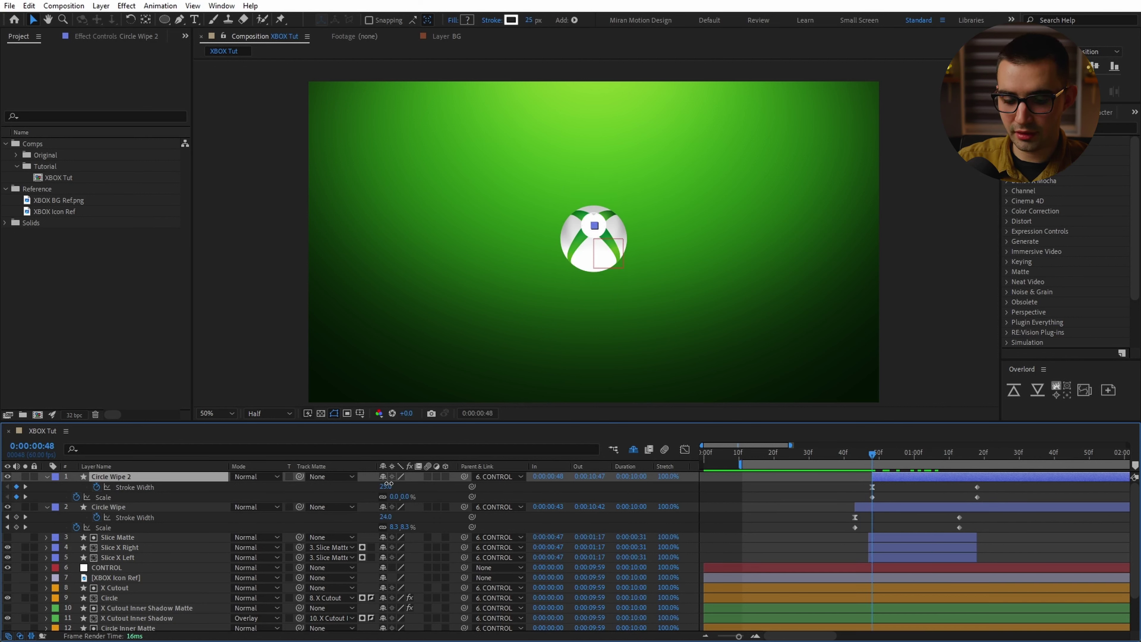
key(Return)
click(860, 481)
click(892, 453)
- Duplicate Circle Wipe 2 and set the copy's Stroke Width keyframe at 0:00:00:48 to 75
click(893, 477)
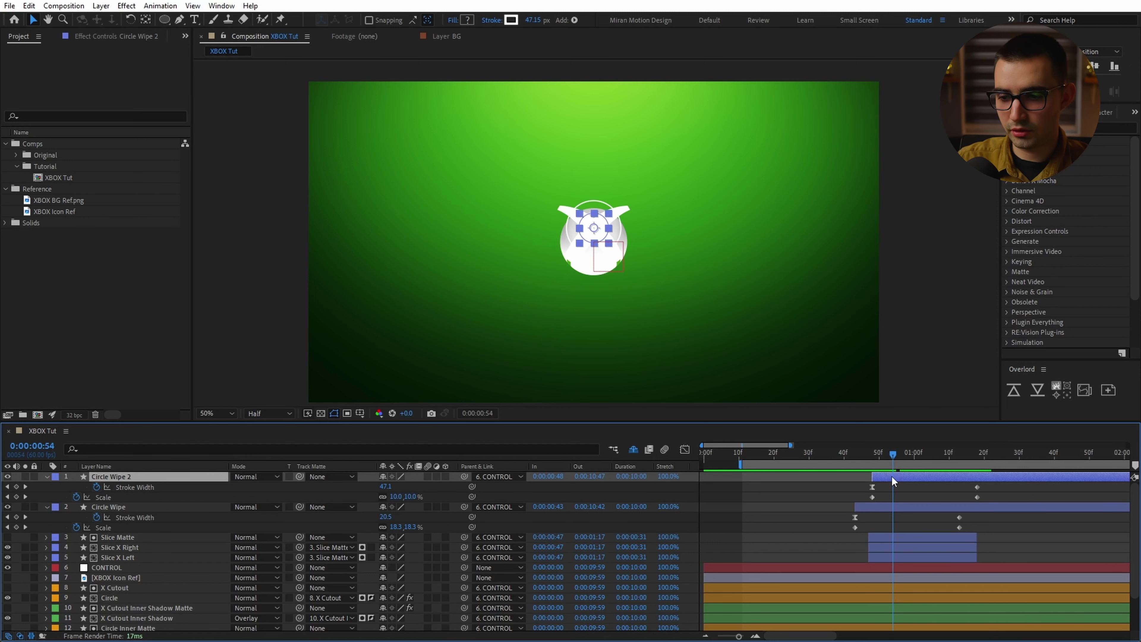
key(ctrl+d)
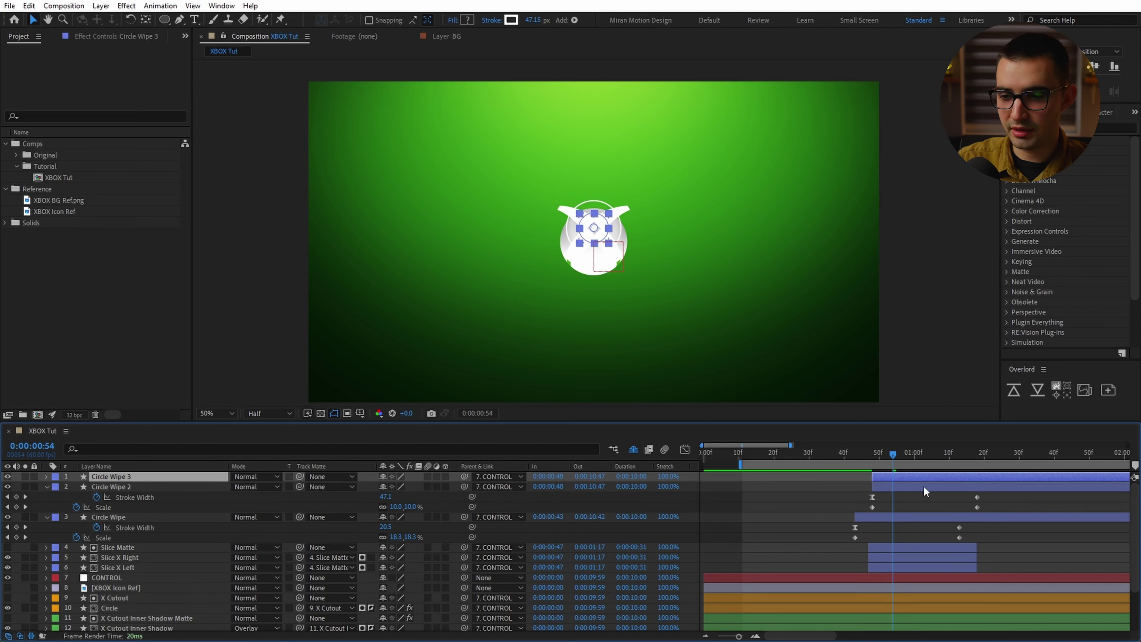
key(u)
click(872, 451)
click(385, 486)
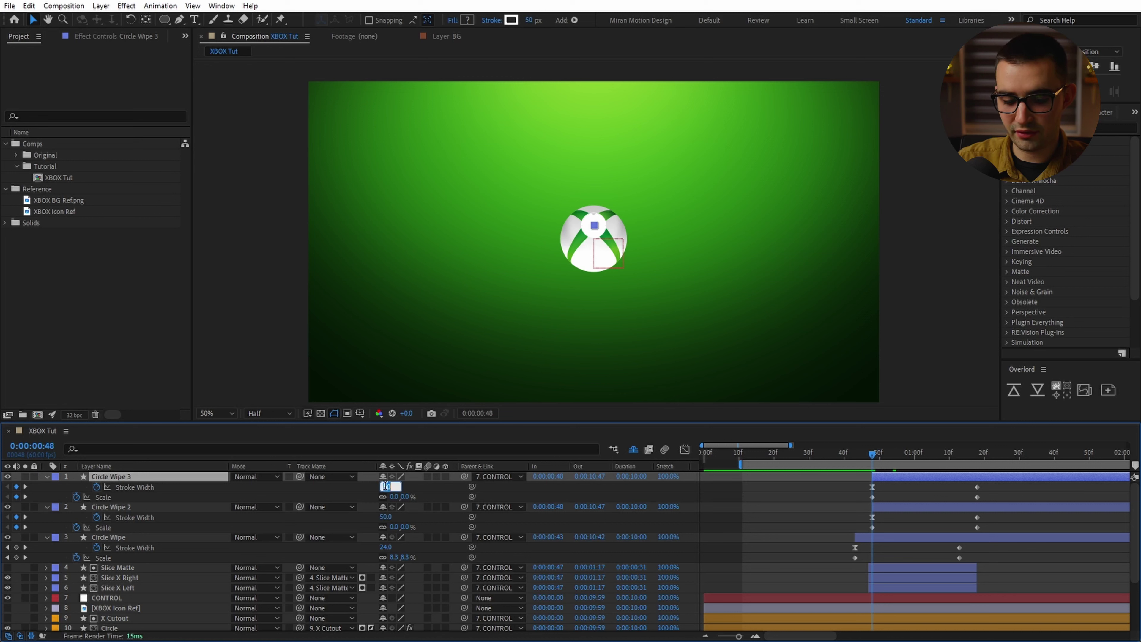
text(75)
- Shift the Circle Wipe 3 layer to start at 0:00:00:53 and preview the three rings
drag(872, 454, 890, 457)
drag(896, 477, 903, 478)
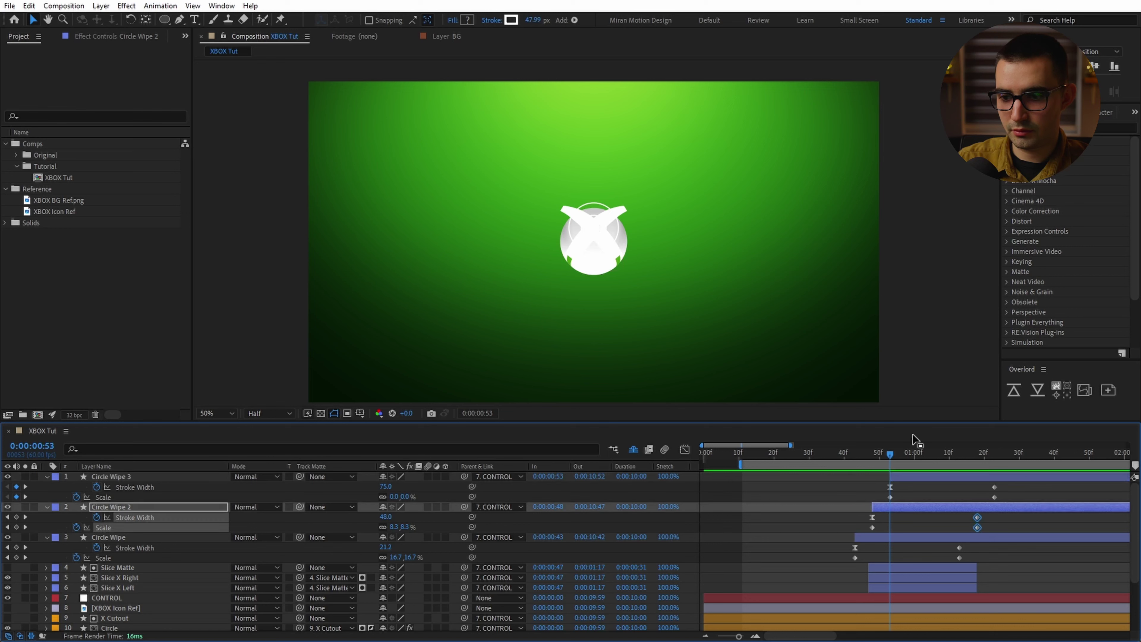
key(space)
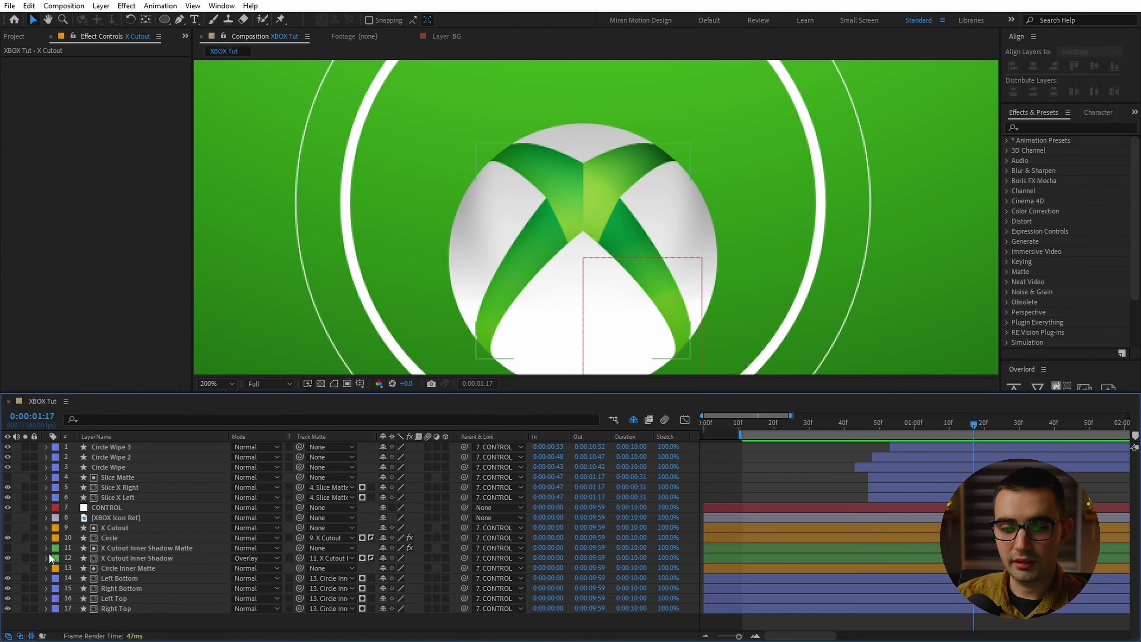
- Apply the Matte Choker effect to the X Cutout layer
click(114, 527)
click(1059, 128)
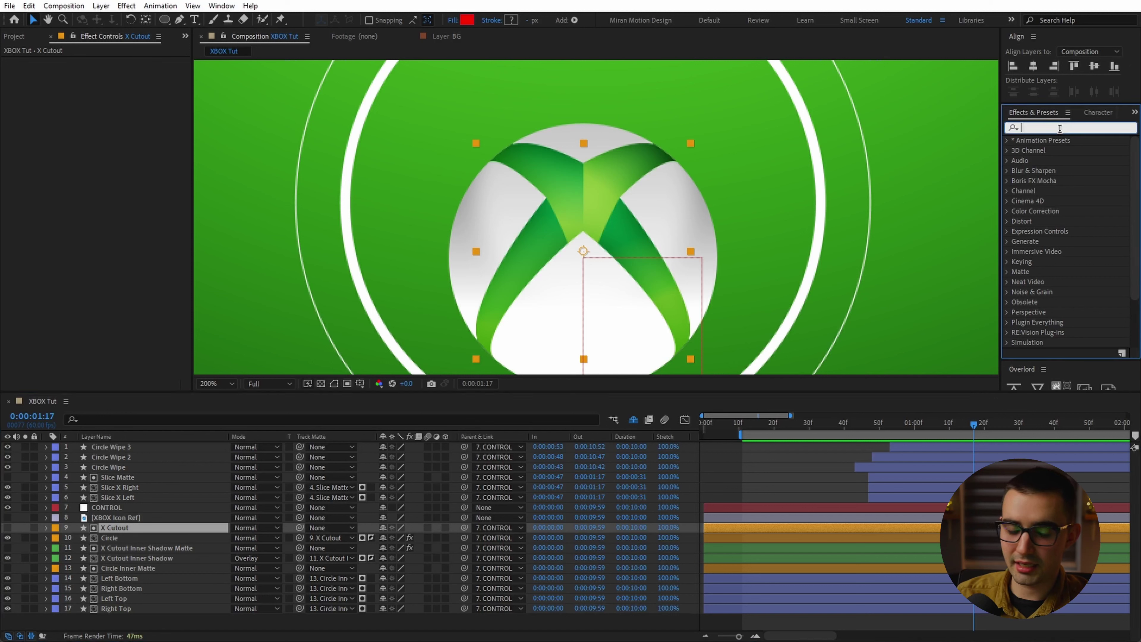
text(matte)
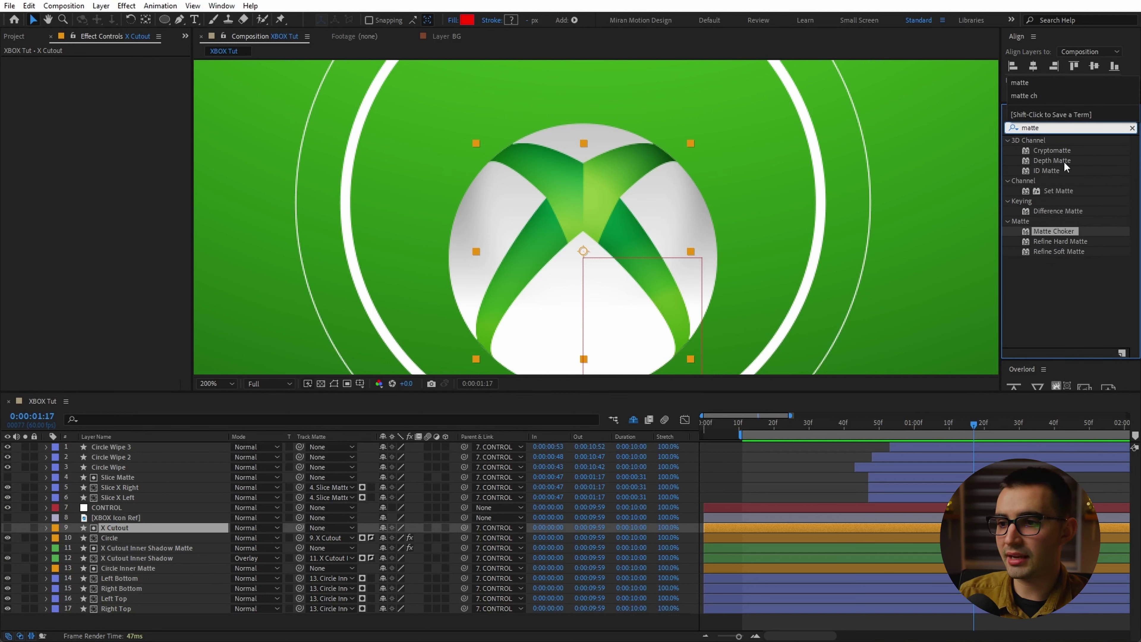
click(1066, 230)
drag(1066, 230, 153, 526)
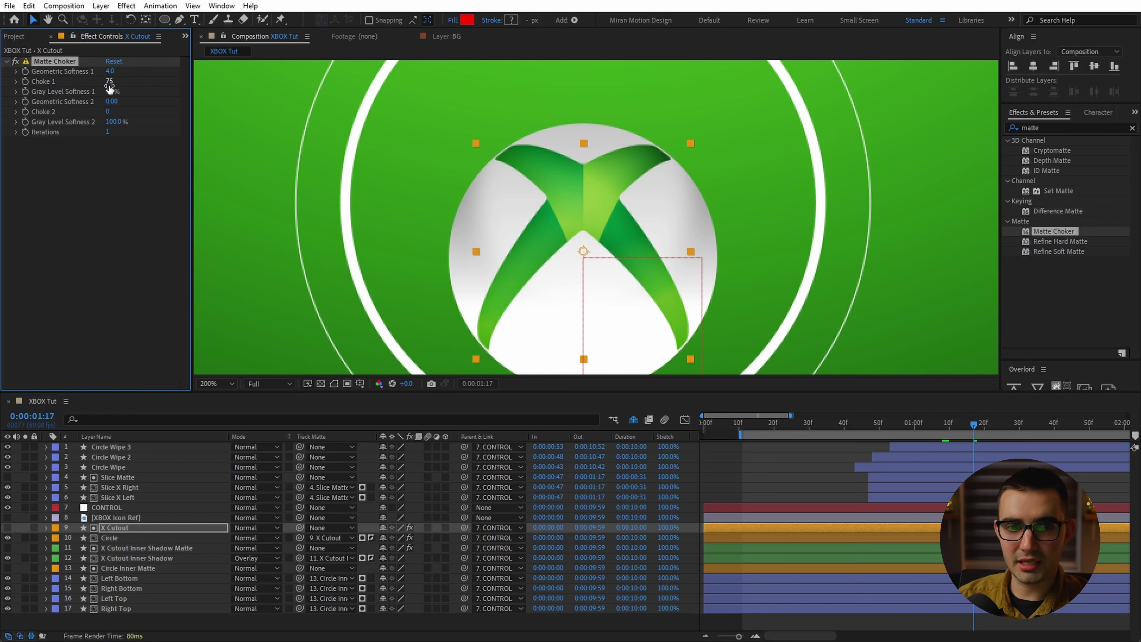
- Set X Cutout's Matte Choker to Choke 1 of 127, Geometric Softness 1 of 20.2 and Gray Level Softness 1 of 1%
drag(109, 85, 314, 116)
drag(109, 71, 215, 87)
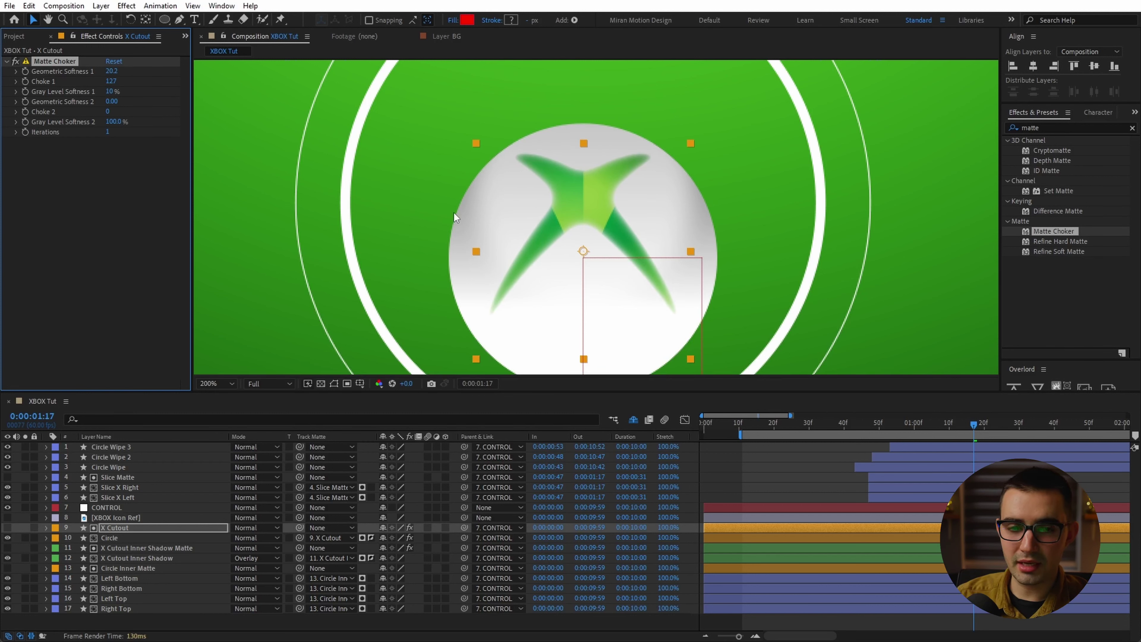
click(109, 91)
text(1)
click(187, 233)
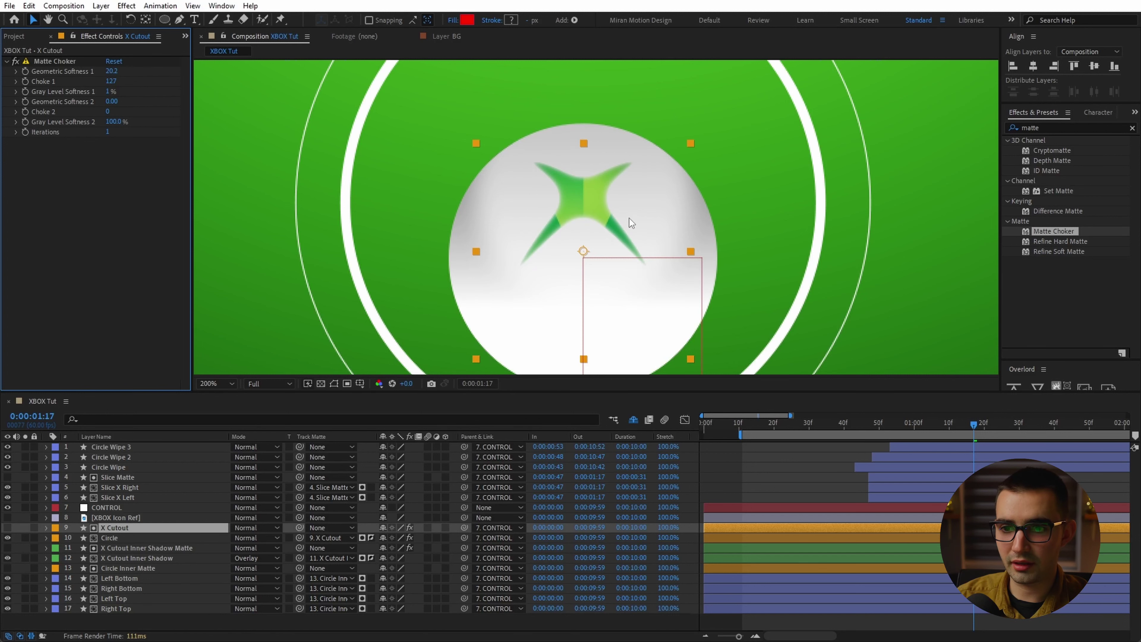
scroll(629, 217, up, 1)
scroll(672, 215, down, 1)
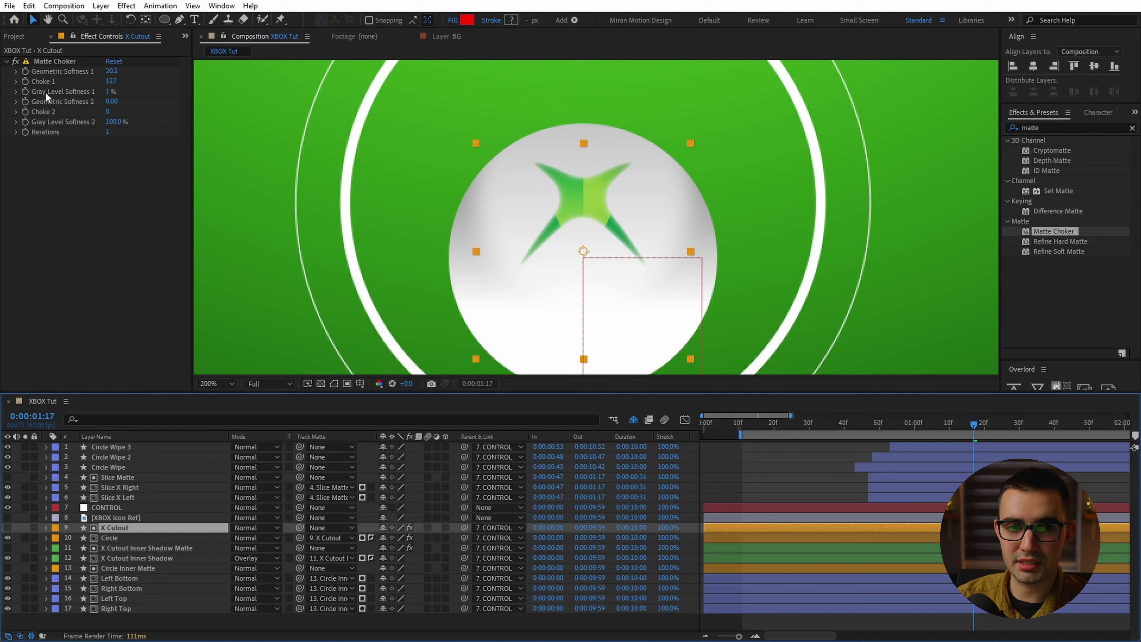
- Keyframe X Cutout's Geometric Softness 1, Choke 1, Gray Level Softness 1 and Scale at 0:00:01:17
click(26, 71)
click(27, 81)
click(26, 92)
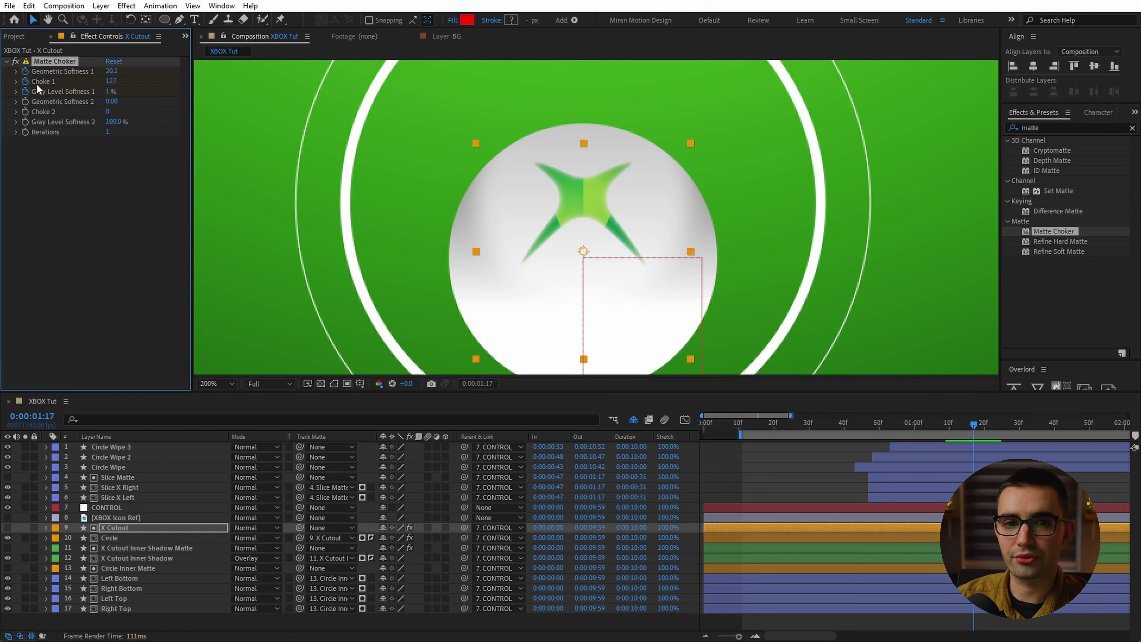
key(u)
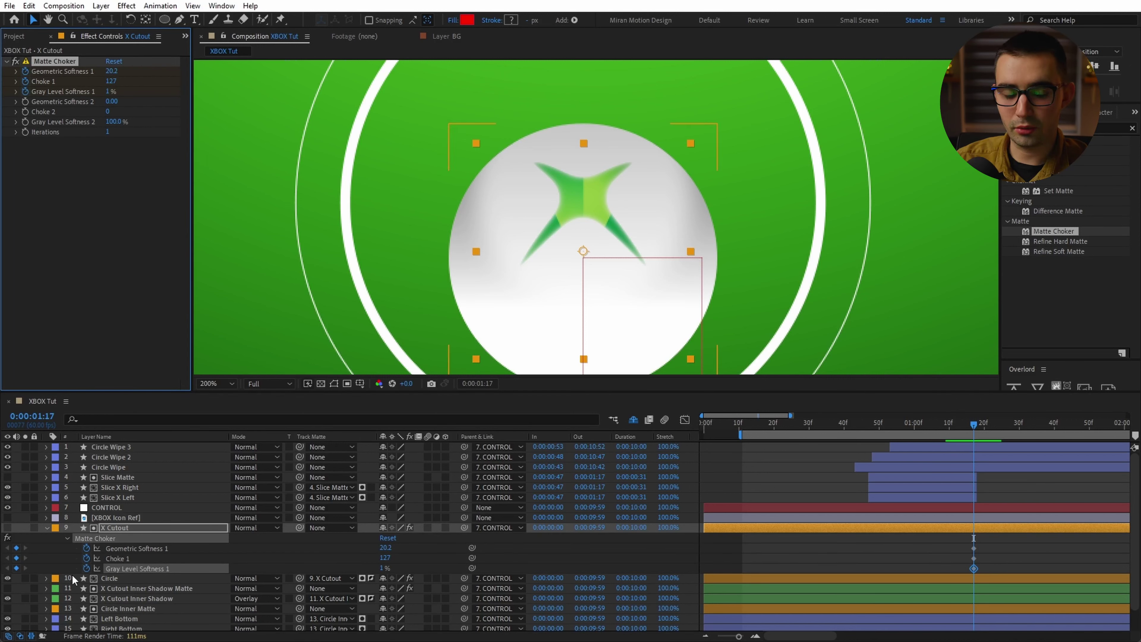
key(shift+s)
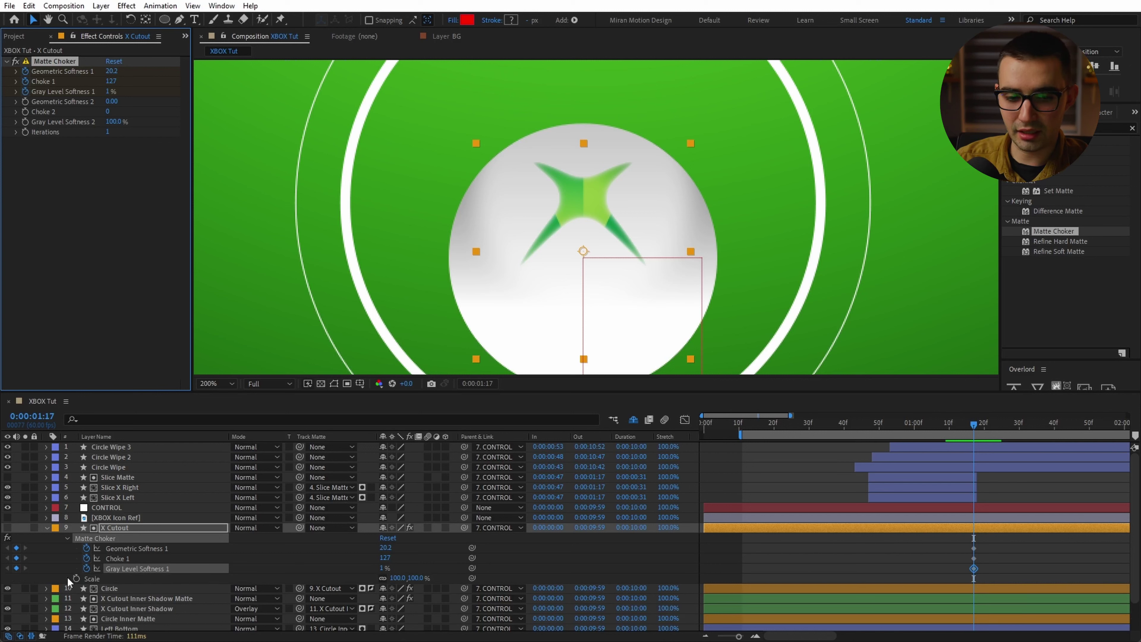
click(76, 578)
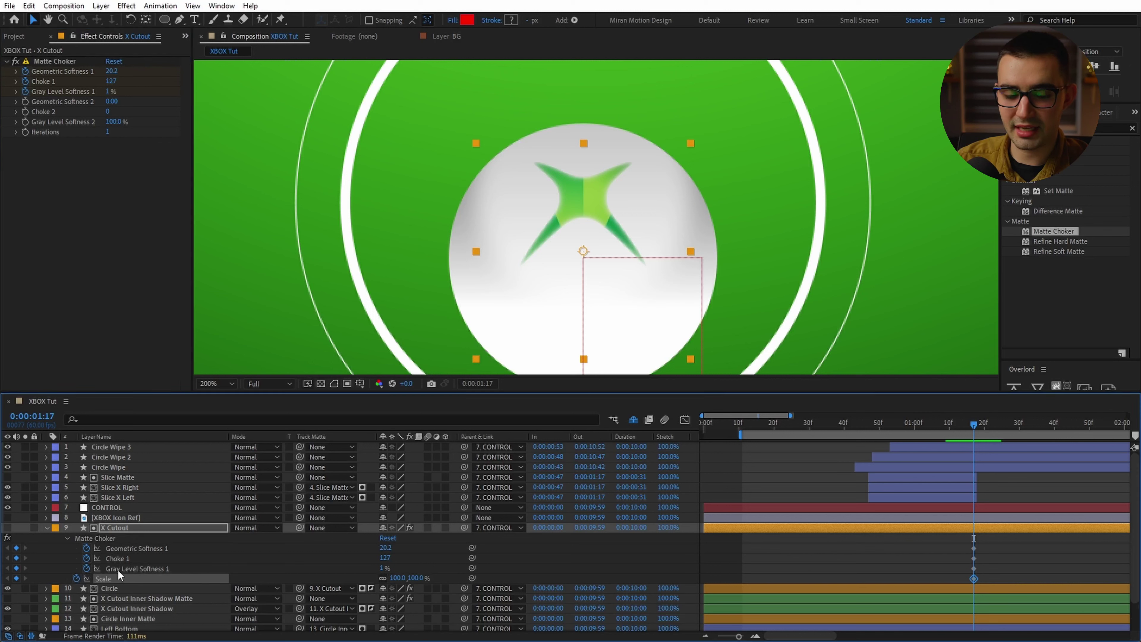
- Move X Cutout's anchor point up to the centre of the shrunken green X
click(126, 527)
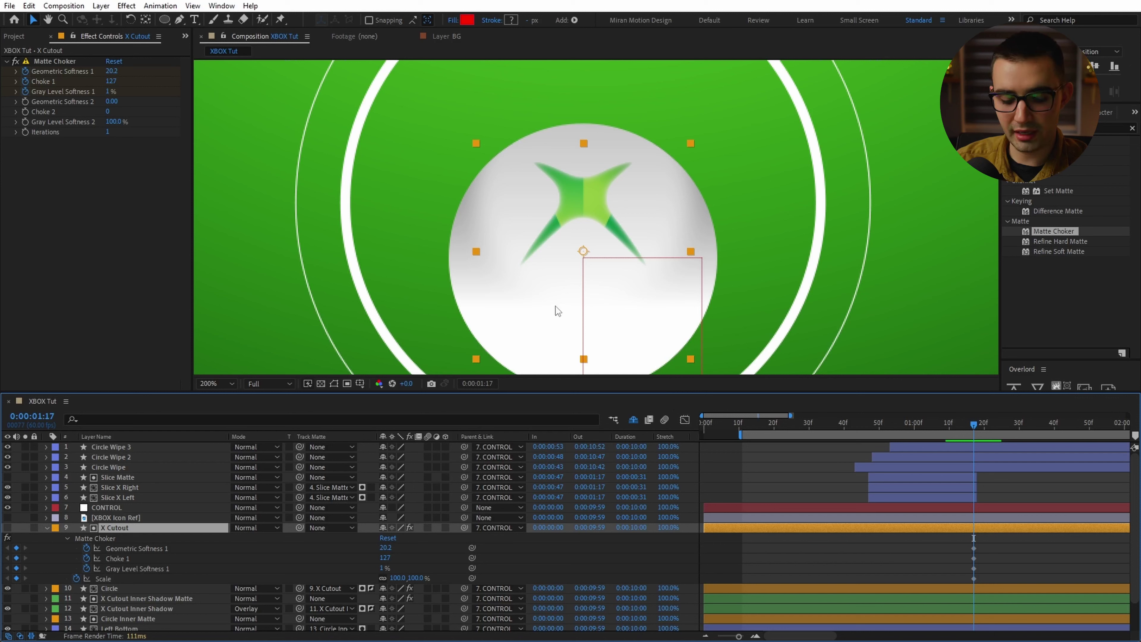
key(y)
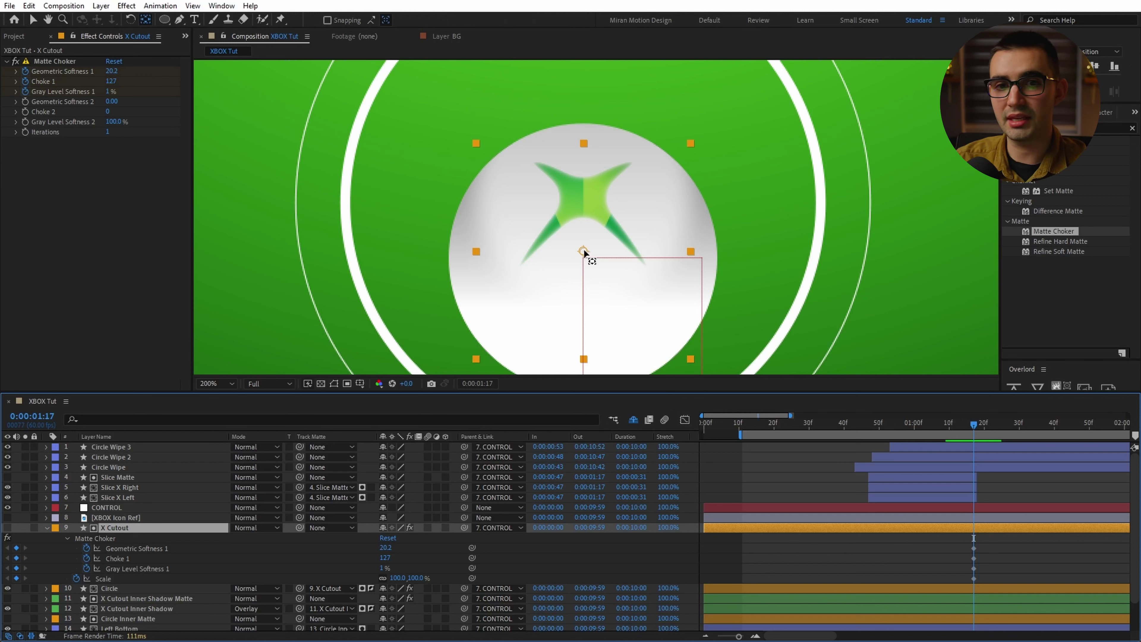
drag(584, 249, 583, 201)
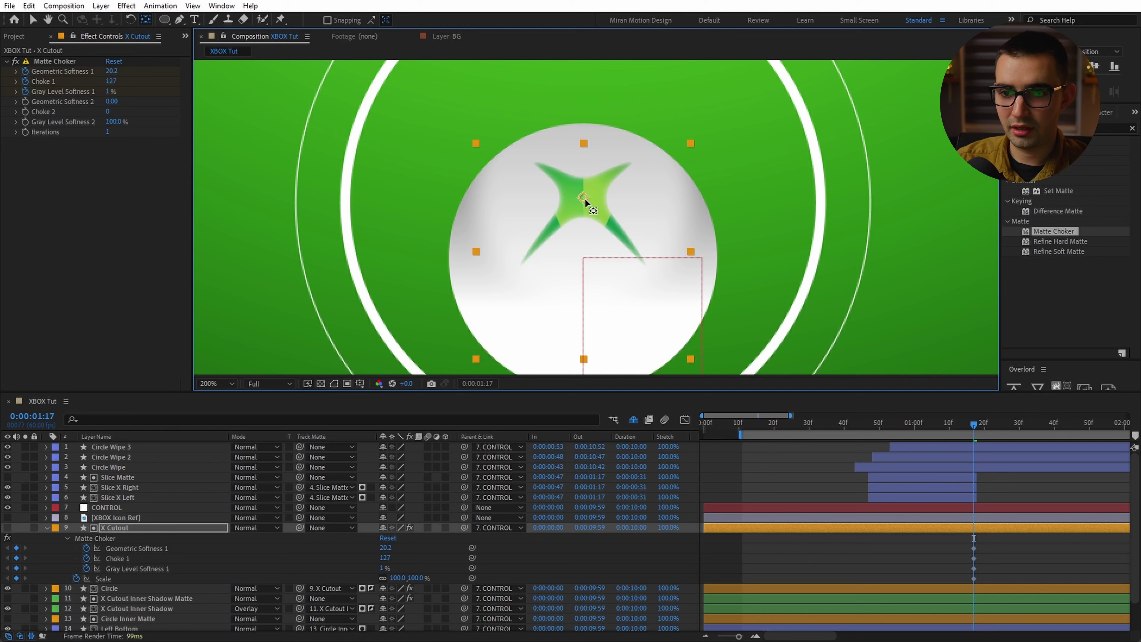
scroll(599, 207, up, 1)
scroll(600, 207, down, 1)
key(v)
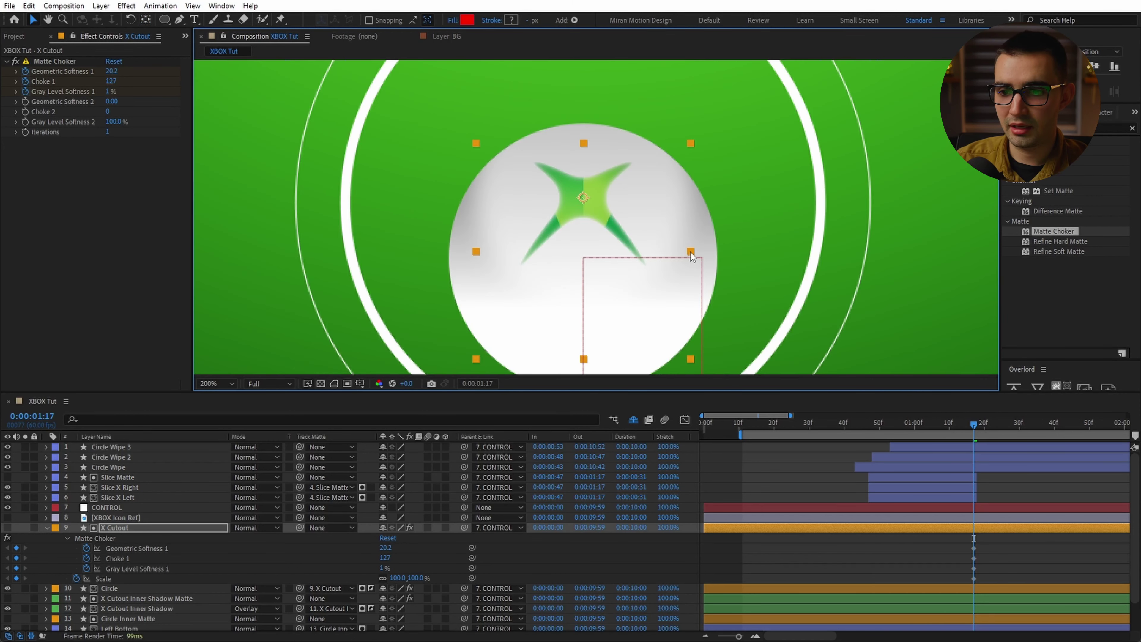
- Add keyframes for X Cutout's Geometric Softness 1, Choke 1, Gray Level Softness 1 and Scale at 0:00:01:47
mouse_move(691, 251)
mouse_down()
mouse_move(665, 245)
mouse_move(684, 253)
mouse_up()
key(ctrl+z)
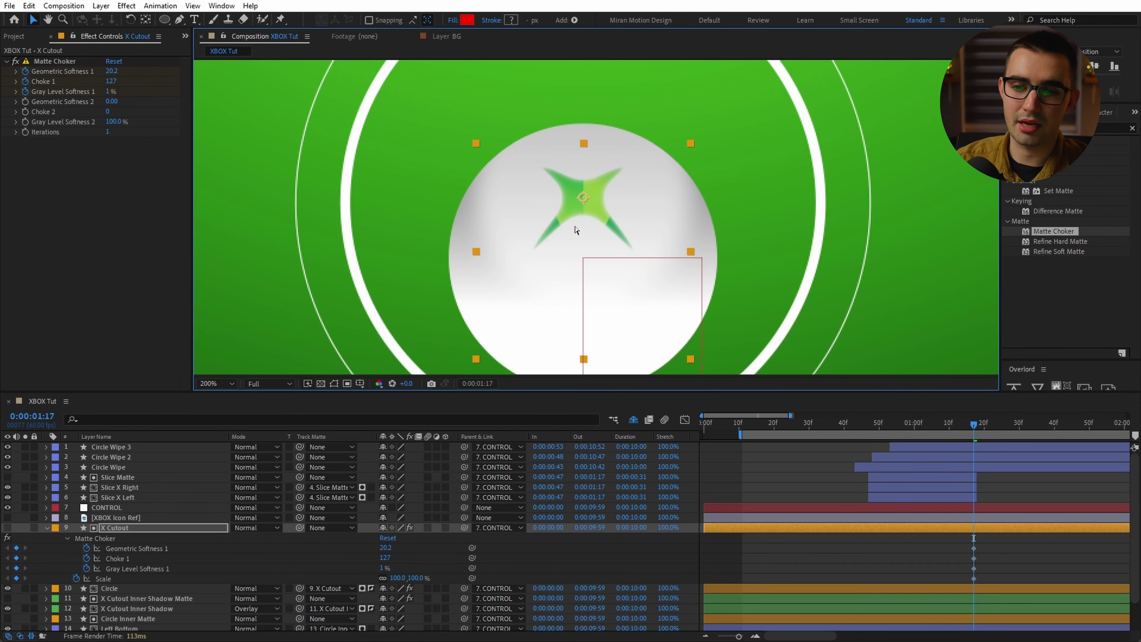
mouse_move(987, 433)
mouse_down()
mouse_move(1023, 431)
mouse_move(971, 422)
mouse_up()
key(space)
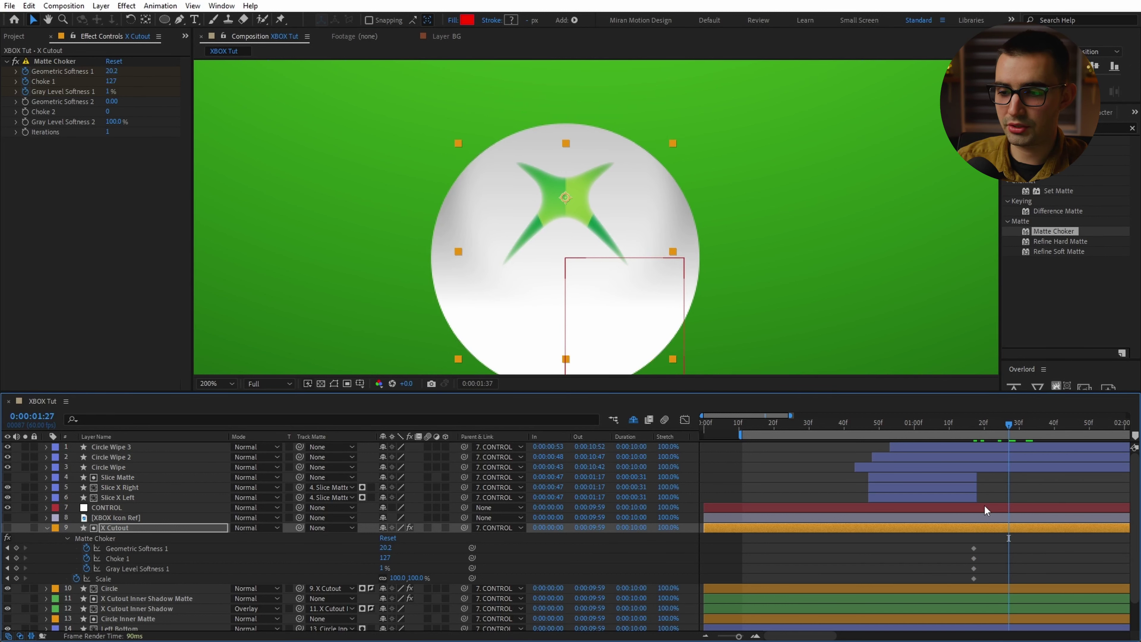
drag(17, 548, 17, 578)
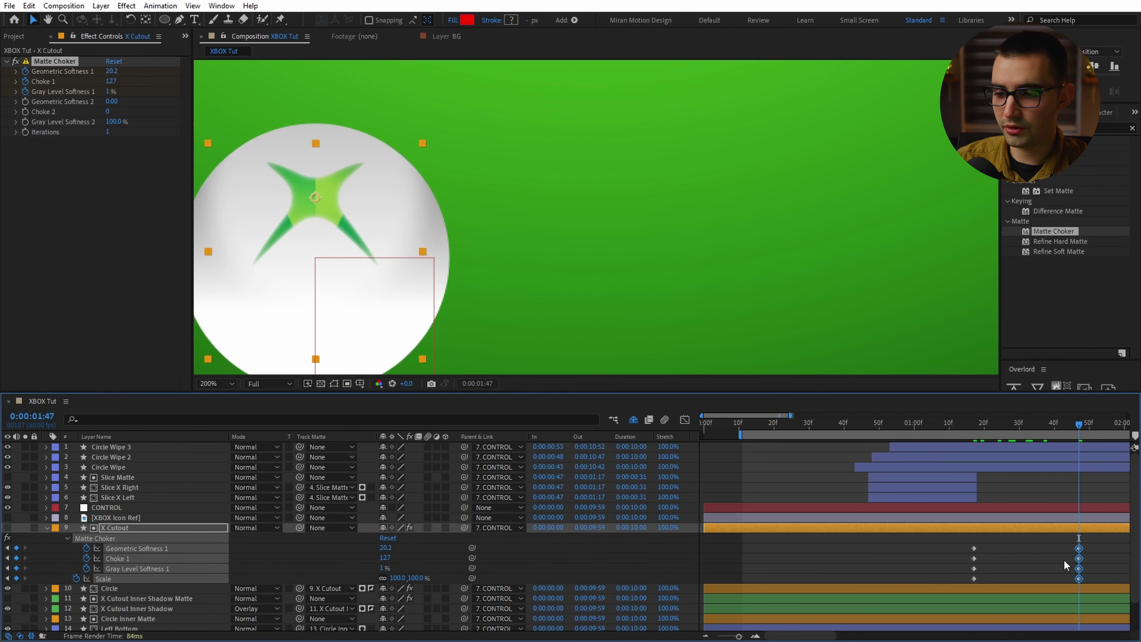
- Reduce X Cutout's Scale to about 41% on its starting keyframe at 0:00:01:17
key(shift+Page_Up)
key(shift+Page_Up)
key(shift+Page_Up)
key(F2)
drag(414, 578, 416, 579)
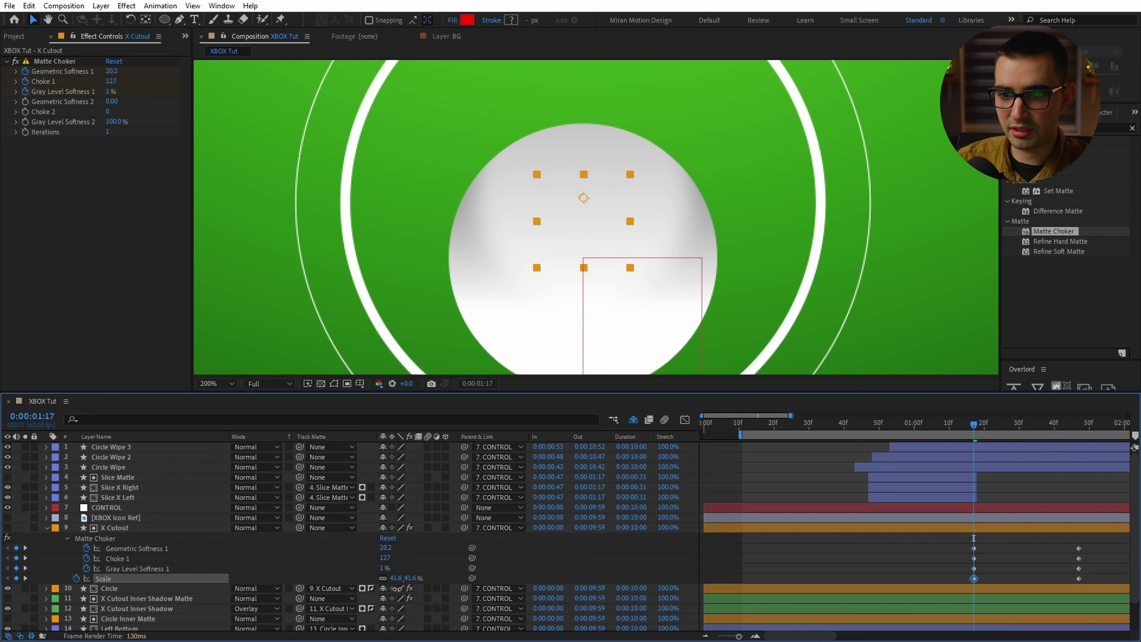
- At 0:00:01:47, set X Cutout's Choke 1 to 0, Geometric Softness 1 to 0 and Gray Level Softness 1 to 100%
drag(979, 424, 1073, 449)
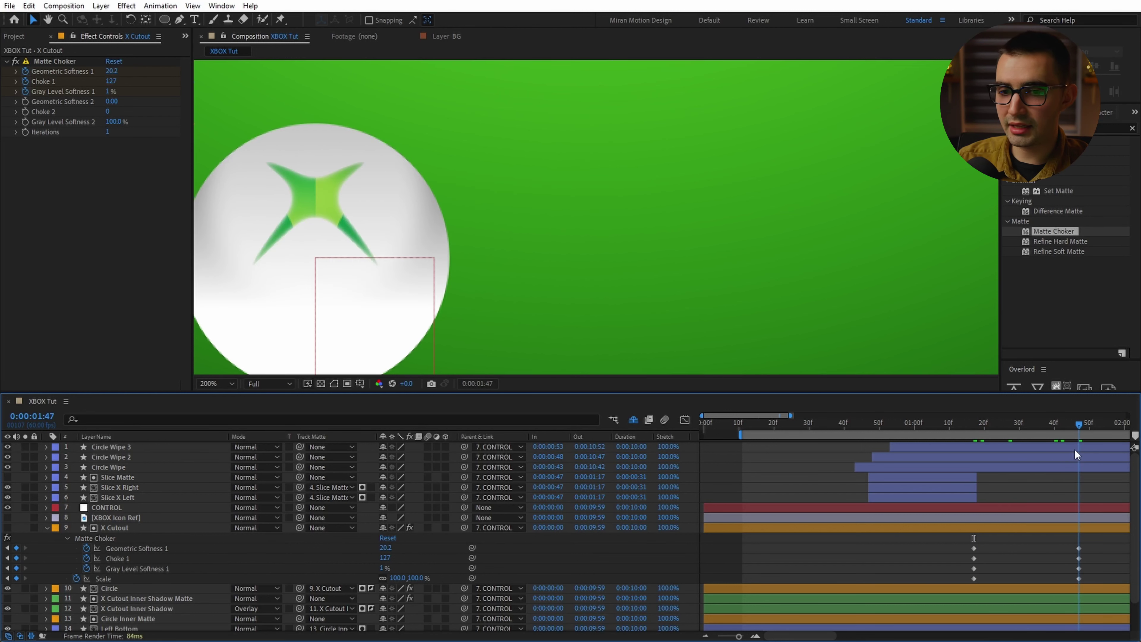
click(385, 557)
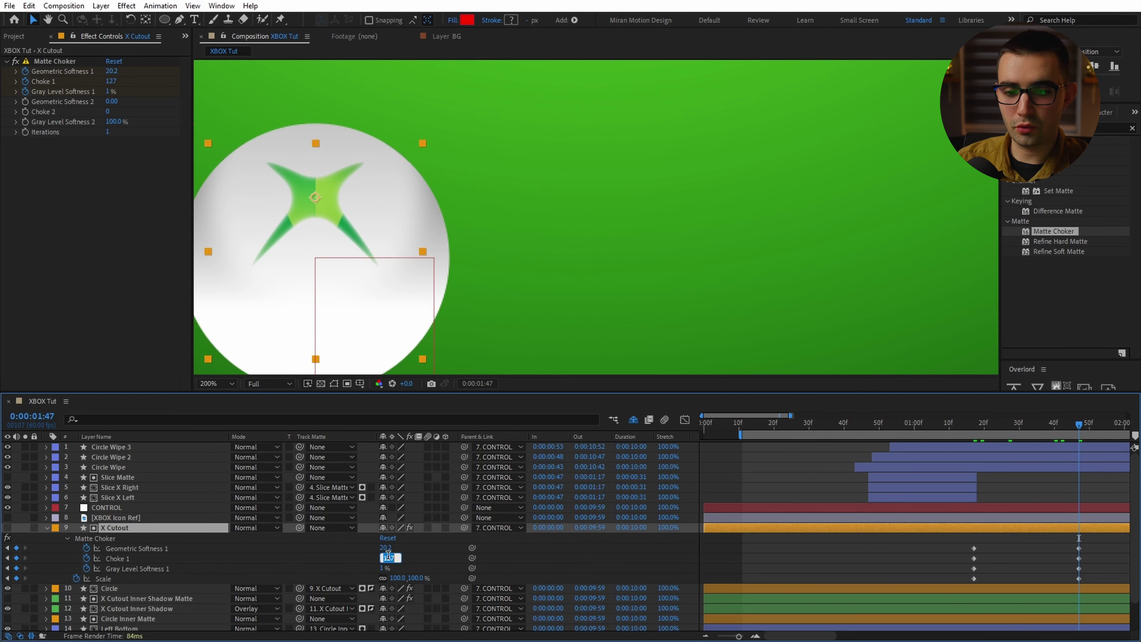
click(386, 547)
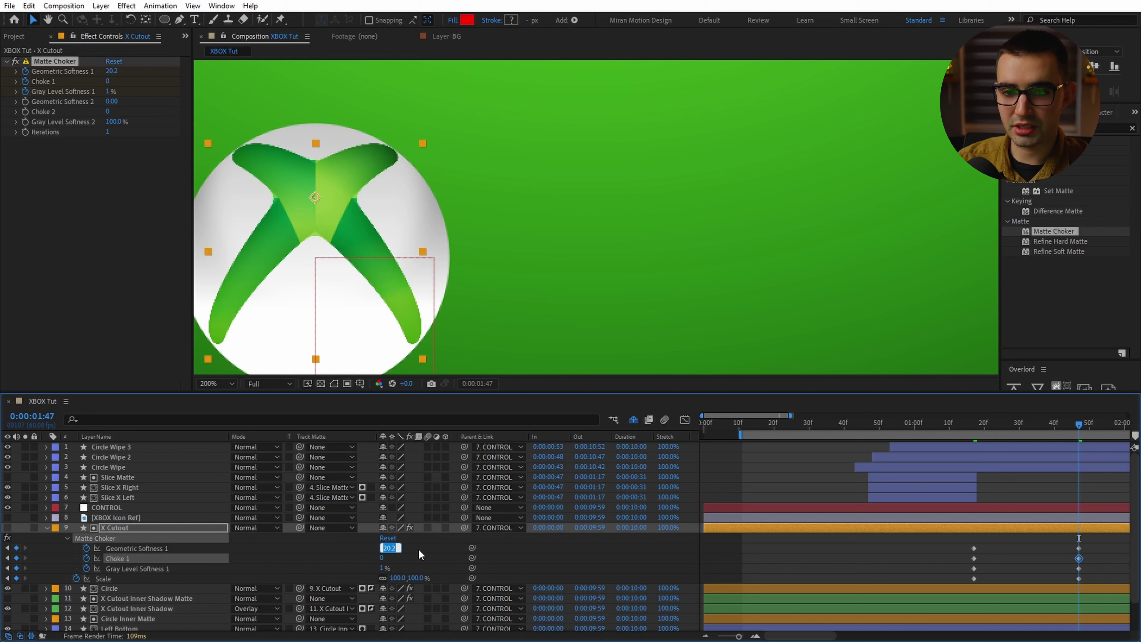
text(0)
click(421, 549)
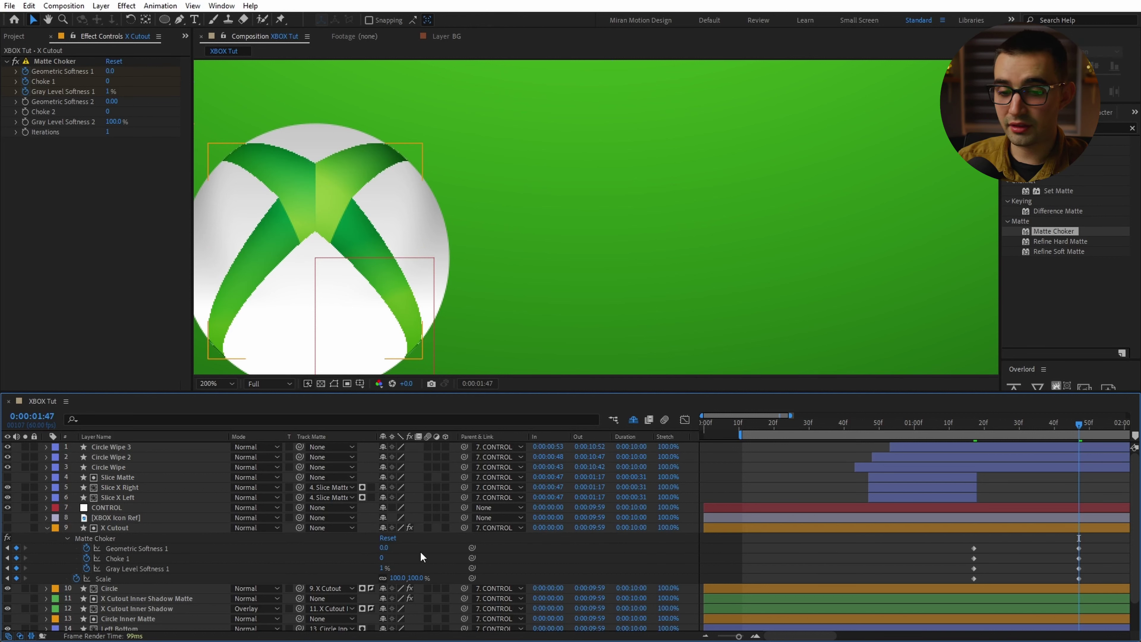
click(382, 568)
text(85)
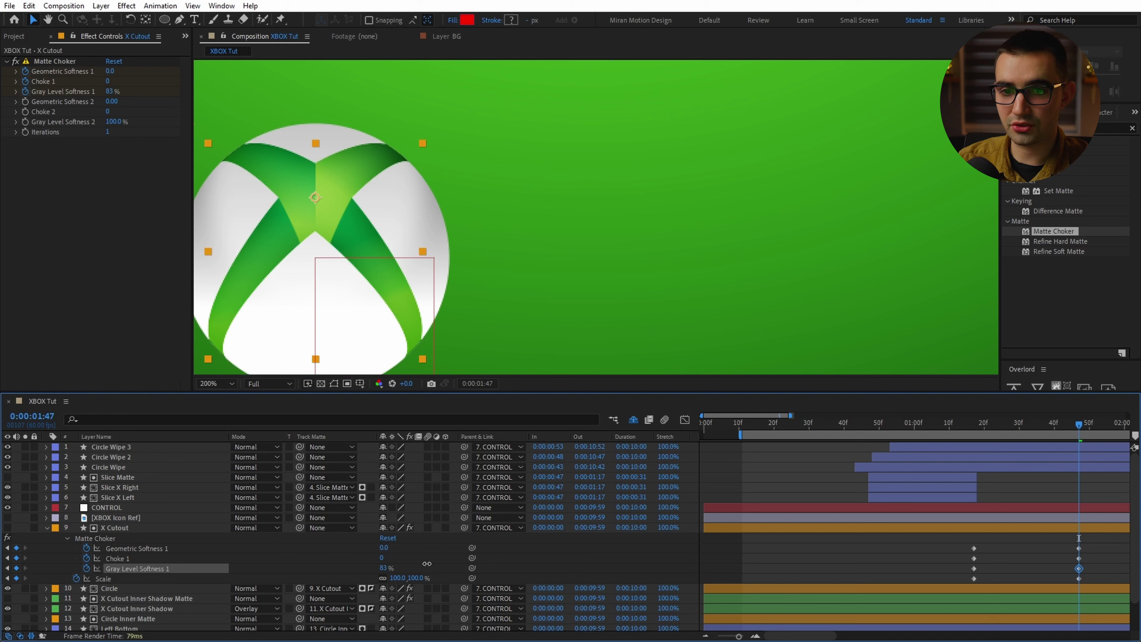
key(Return)
text(100)
click(661, 558)
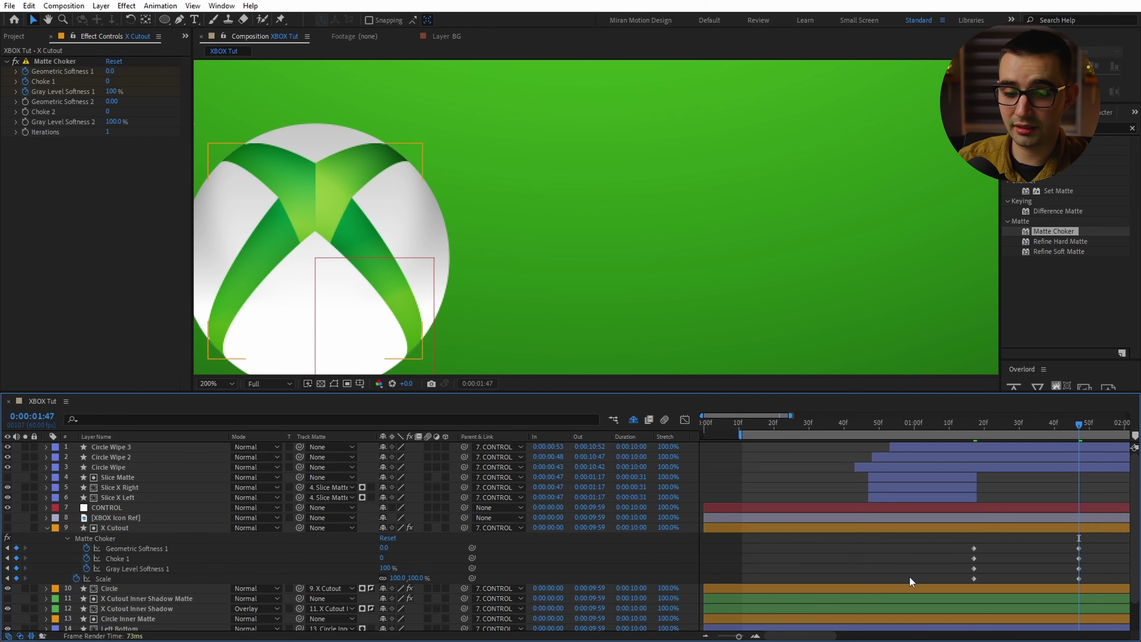
- Move the first Gray Level Softness 1 keyframe to 0:00:01:42 and apply Easy Ease to both of that property's keyframes
click(980, 568)
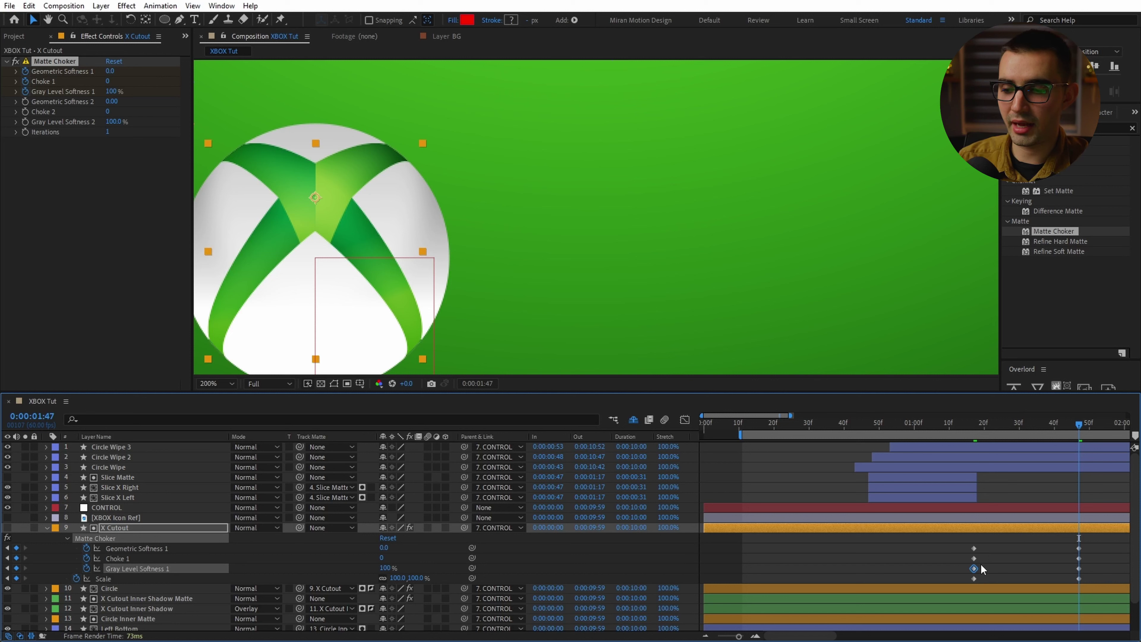
key(Page_Up)
key(Page_Up)
key(Page_Up)
key(Page_Up)
key(Page_Up)
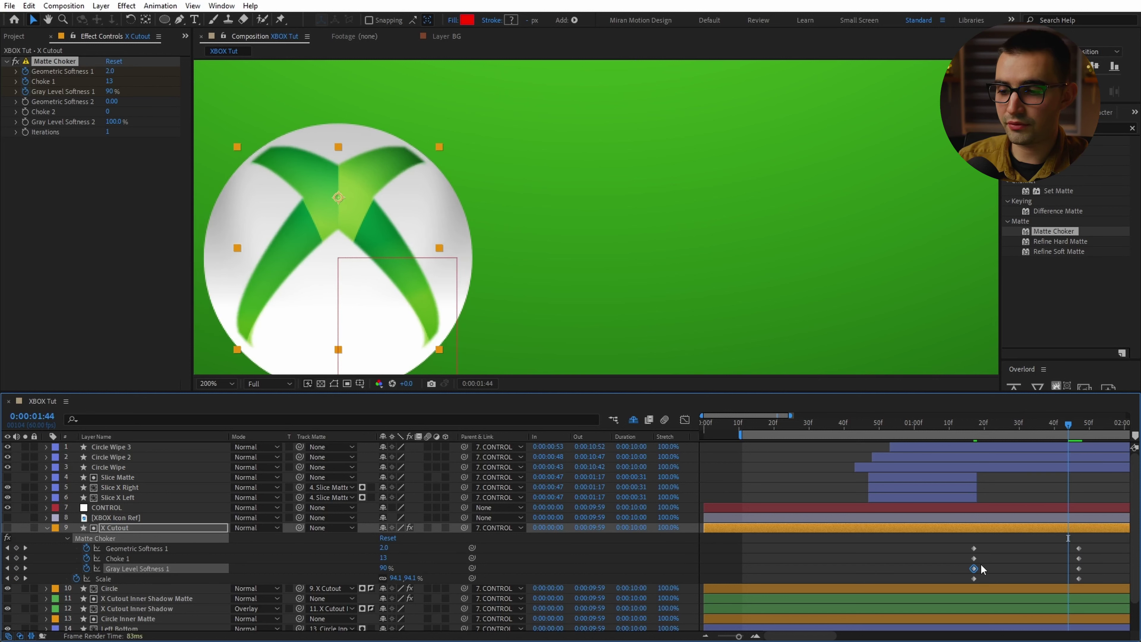
mouse_move(1053, 570)
mouse_down()
mouse_move(1062, 570)
mouse_move(1048, 568)
mouse_up()
key(F9)
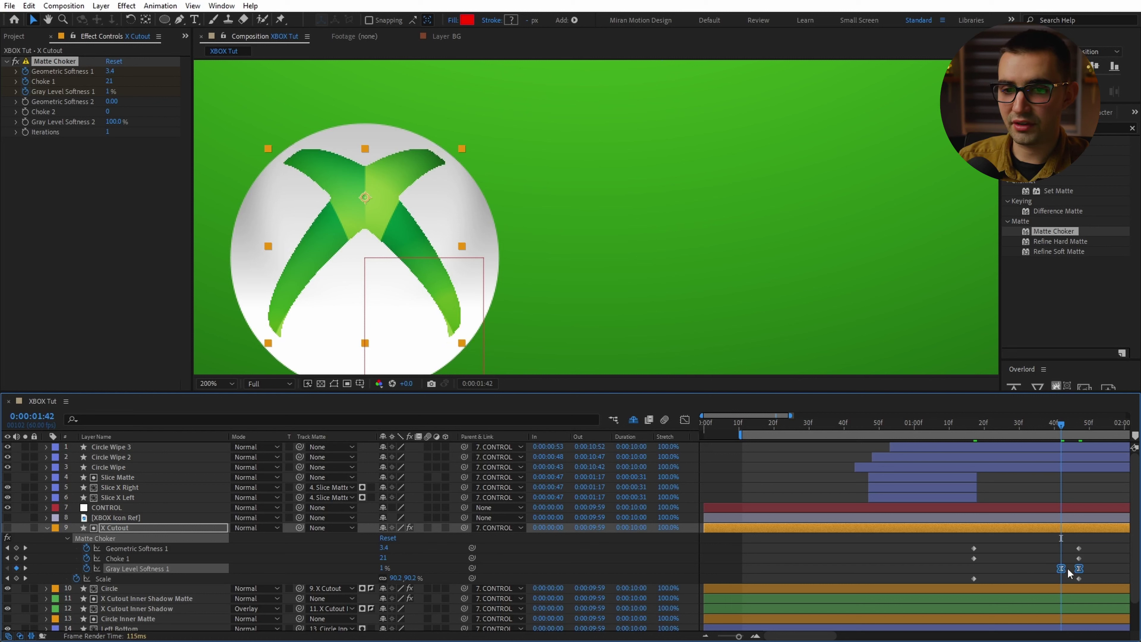
- Apply Easy Ease to X Cutout's ending keyframes for Geometric Softness 1, Choke 1 and Scale
click(1102, 565)
key(Page_Down)
key(Page_Down)
drag(1102, 546, 1076, 563)
key(F9)
click(1078, 578)
key(F9)
- Lengthen the incoming ease of the ending Geometric Softness 1, Choke 1 and Scale keyframes in the value graph for a strong slowdown
click(1078, 548)
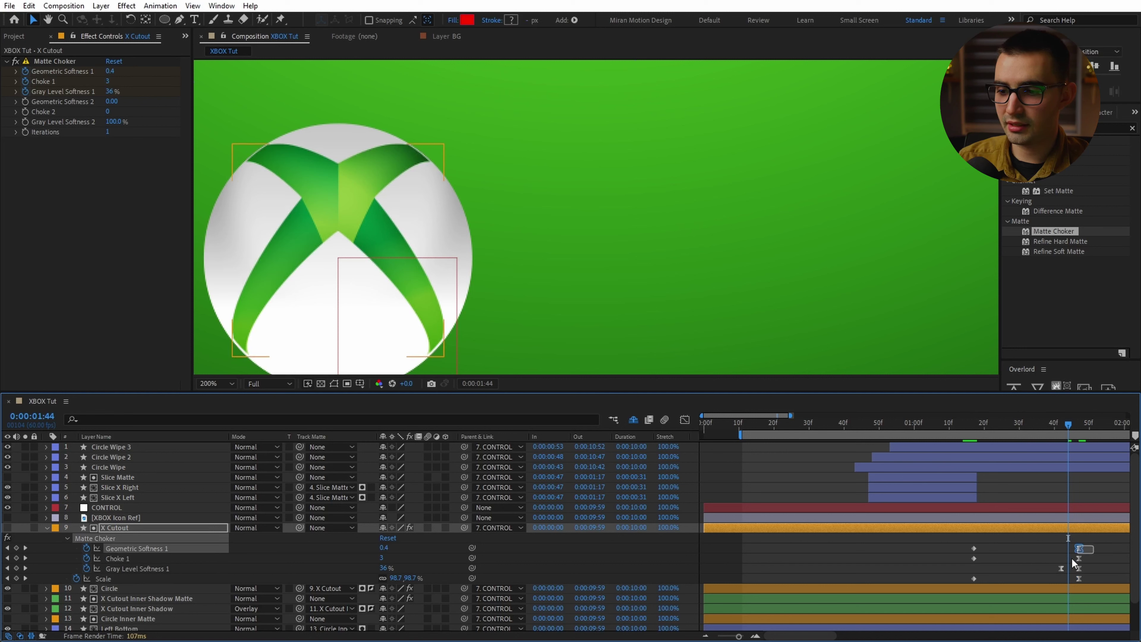
shift+click(1078, 558)
shift+click(1078, 578)
click(685, 420)
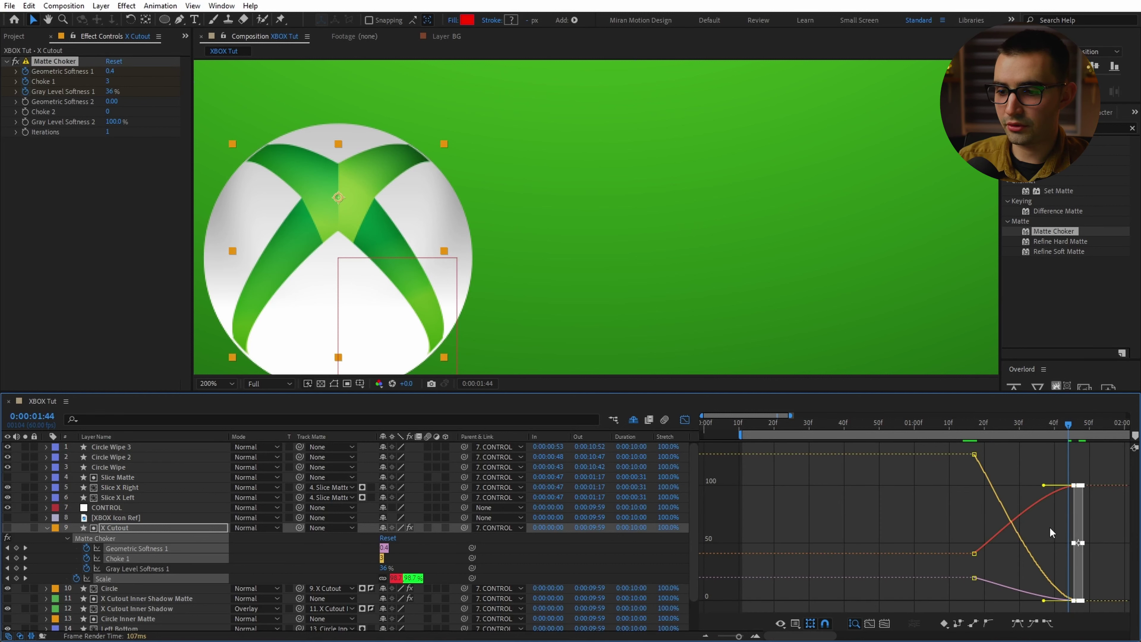
drag(1043, 600, 982, 602)
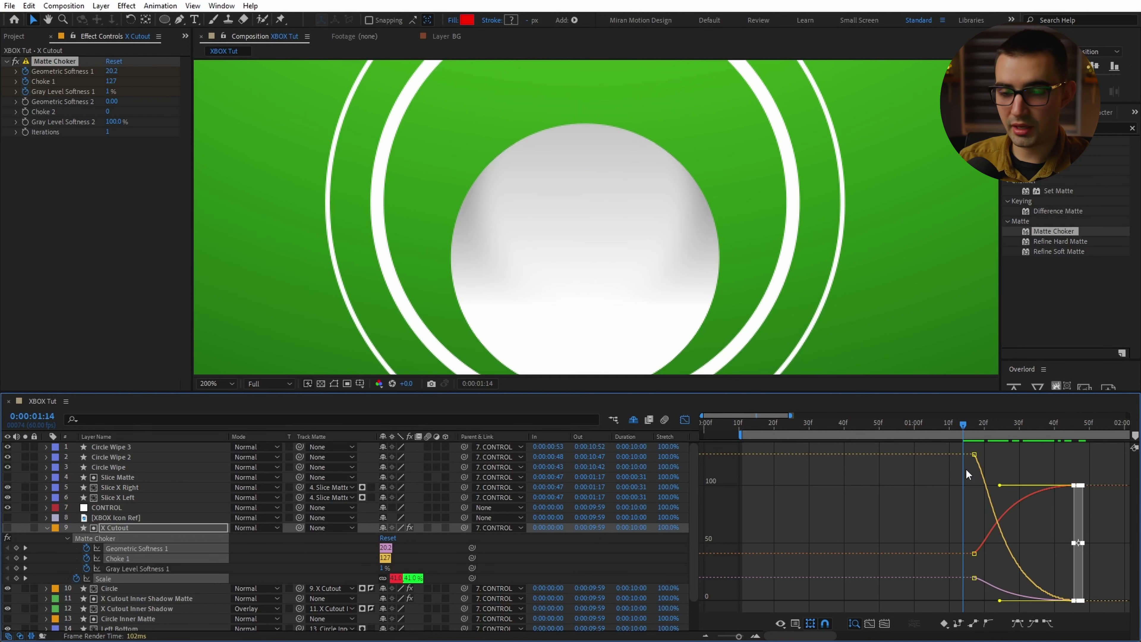
drag(970, 423, 1054, 429)
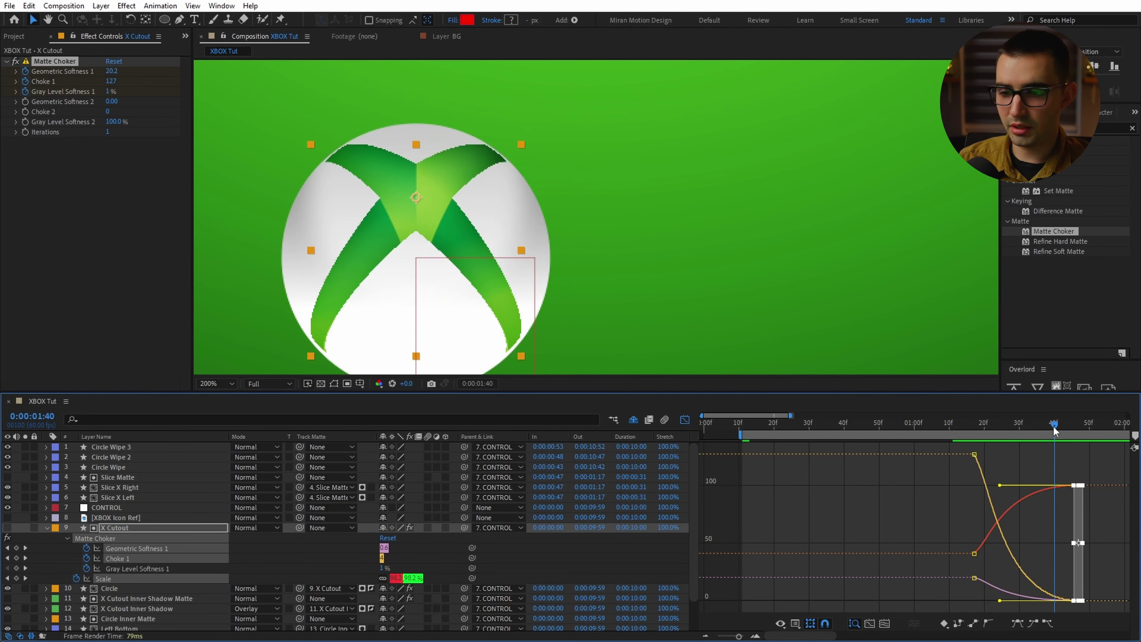
- Shift all X Cutout keyframes earlier so the last ones land at 0:00:01:29, and preview the reveal from 0:00:00:32
click(684, 420)
drag(1090, 545, 902, 586)
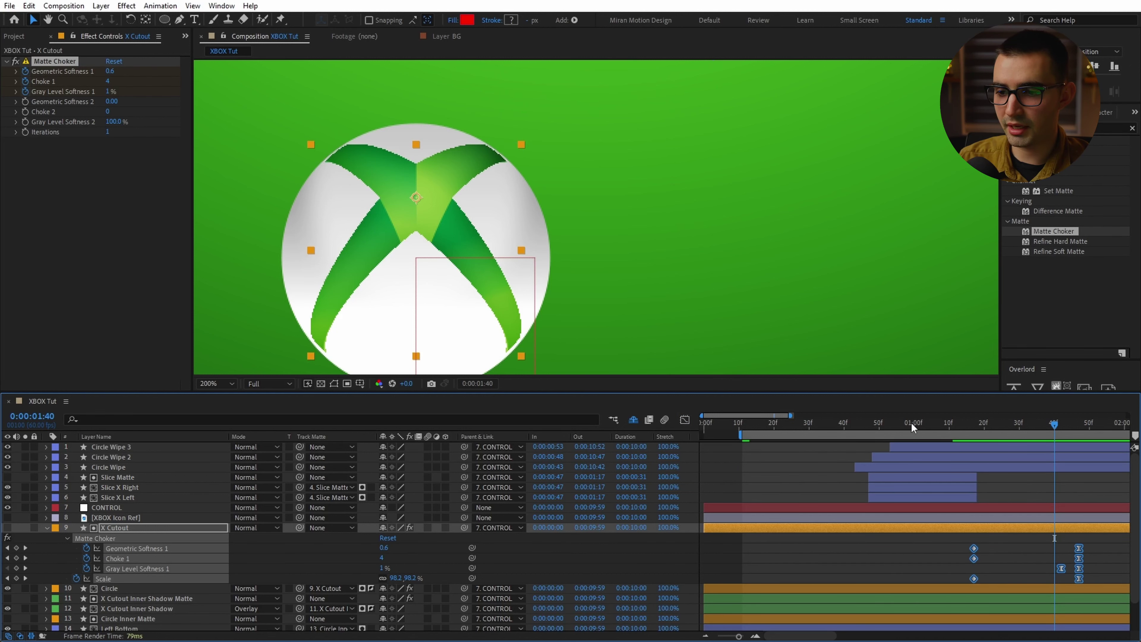
mouse_move(911, 423)
mouse_down()
mouse_move(872, 432)
mouse_move(916, 433)
mouse_up()
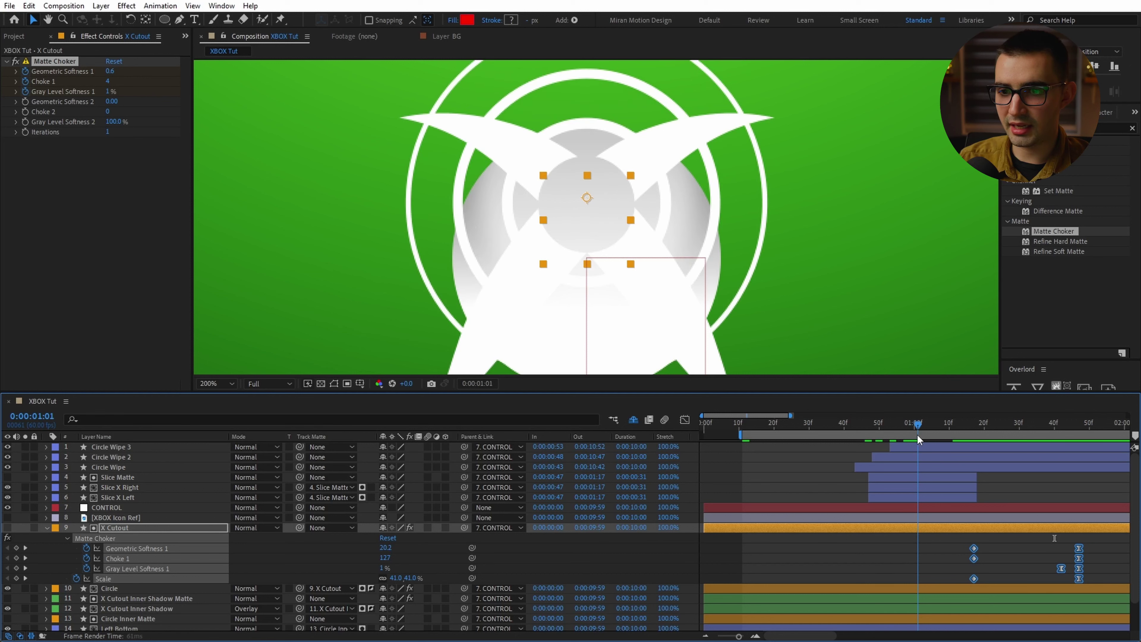
drag(973, 558, 910, 556)
click(915, 425)
drag(917, 423, 1040, 441)
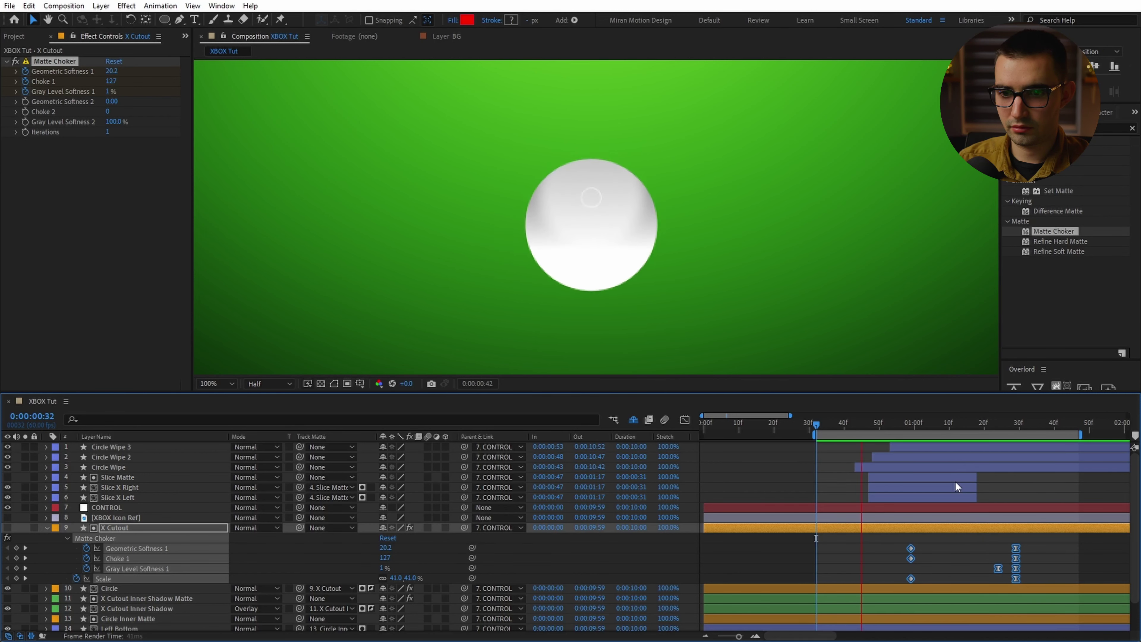
click(965, 551)
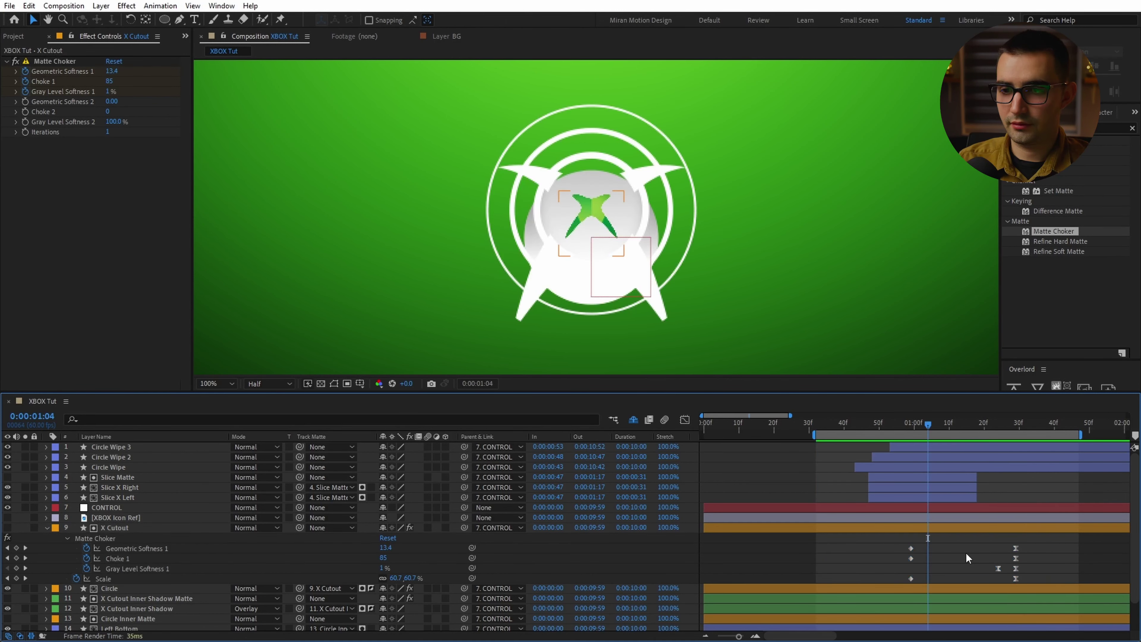
- Set the blending mode of Slice X Left, Slice X Right and all three Circle Wipe layers to Overlay, and preview the result
click(123, 498)
ctrl+click(134, 487)
ctrl+click(134, 466)
ctrl+click(139, 456)
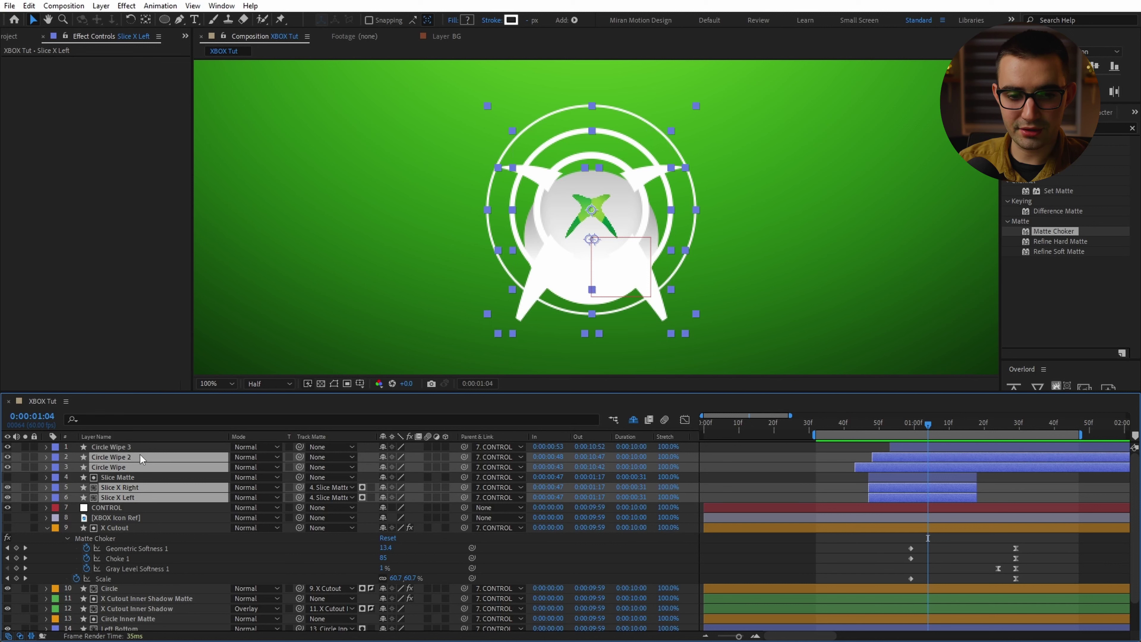
ctrl+click(143, 447)
click(264, 452)
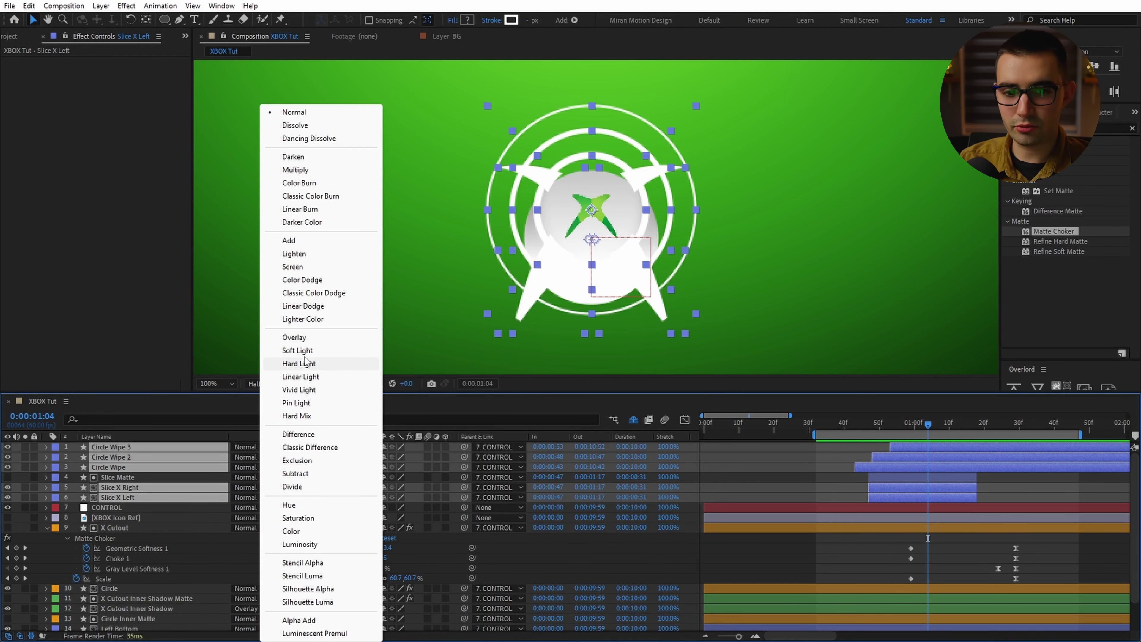
click(278, 337)
click(1040, 537)
key(space)
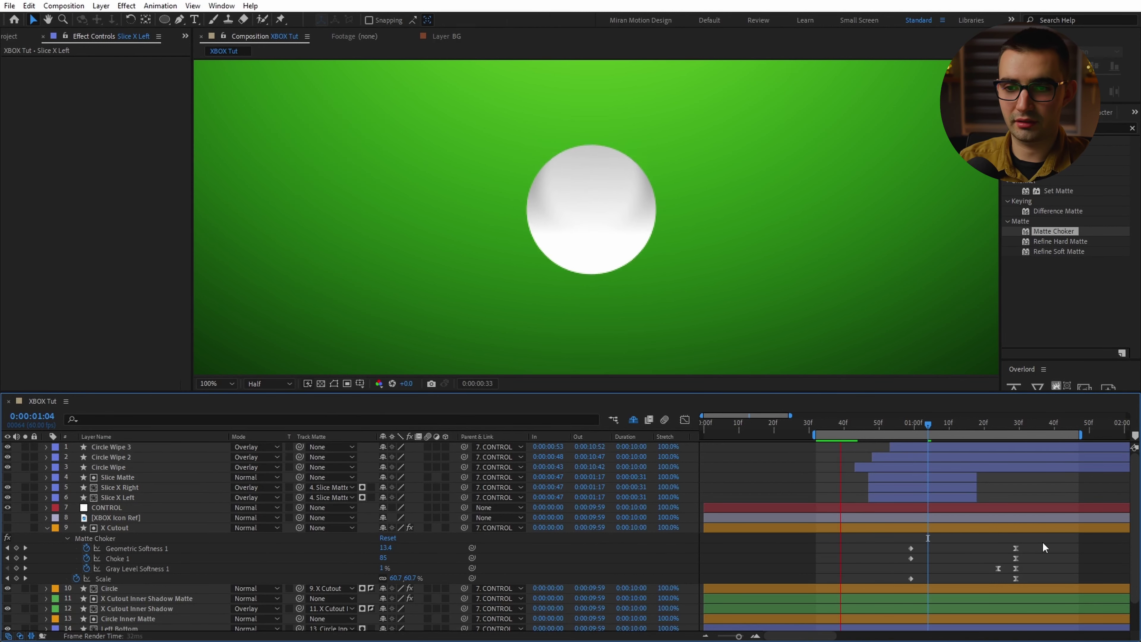
- Examine the growing X around 0:00:01:06 at full resolution, checking the Left Bottom and Right Bottom layers
key(period)
key(period)
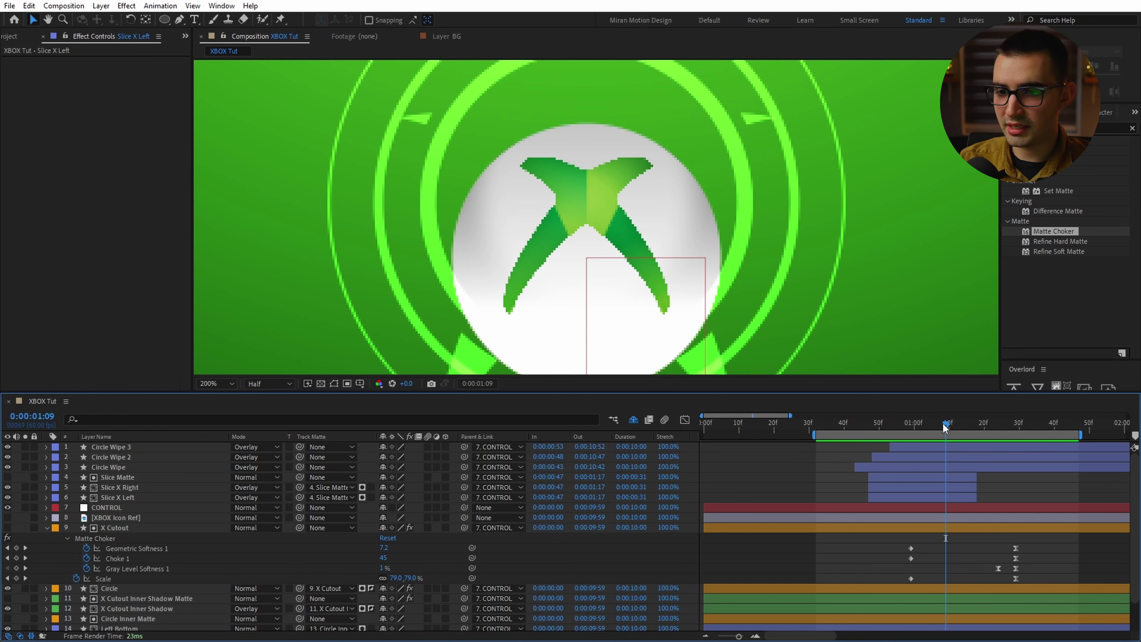
mouse_move(943, 424)
mouse_down()
mouse_move(924, 423)
mouse_move(935, 424)
mouse_up()
click(953, 528)
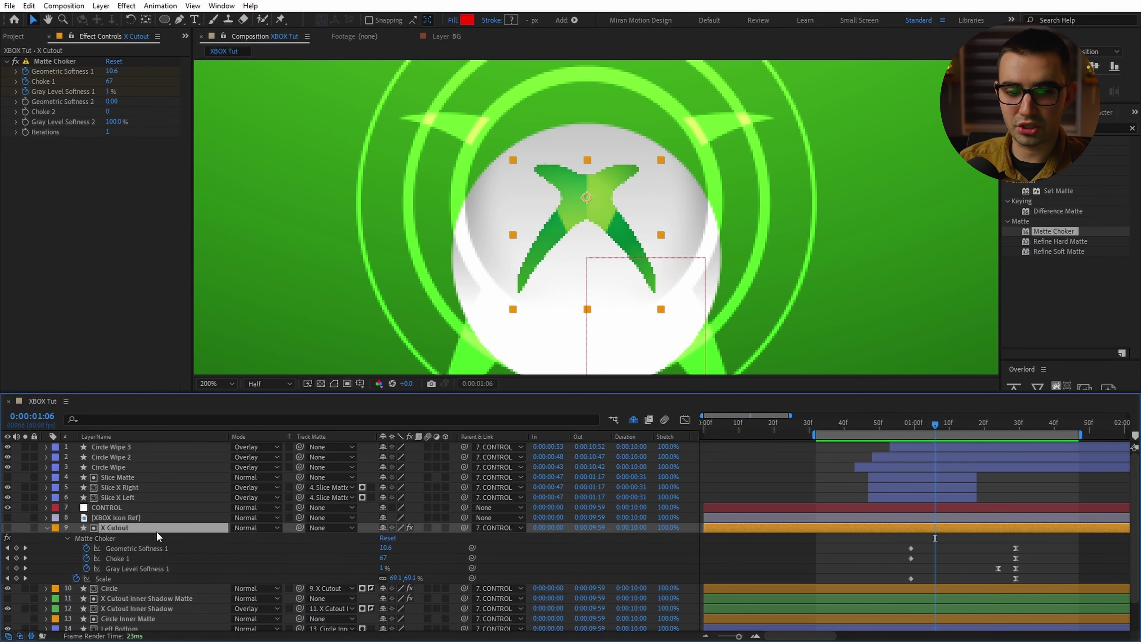
scroll(122, 619, down, 2)
click(122, 616)
click(128, 604)
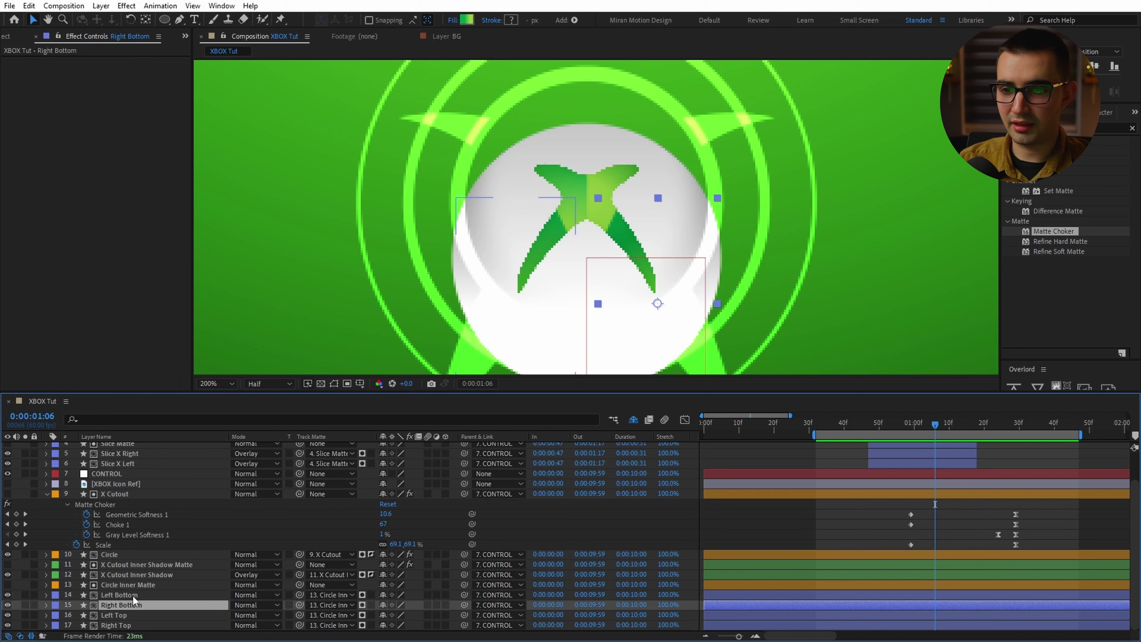
click(133, 596)
click(130, 605)
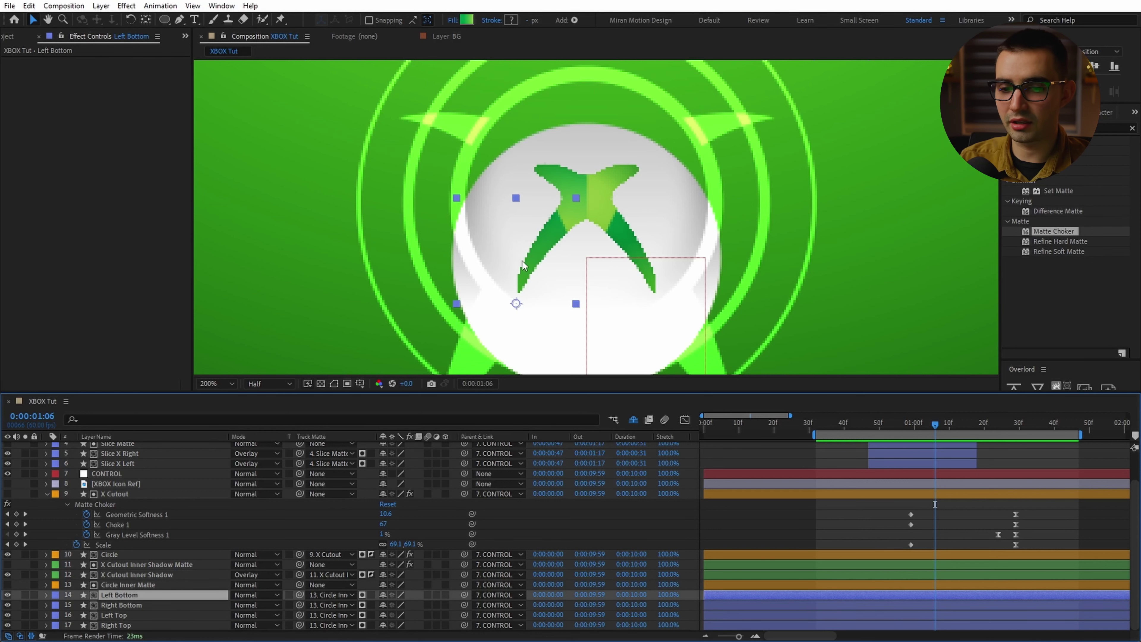
key(ctrl+j)
scroll(569, 254, up, 1)
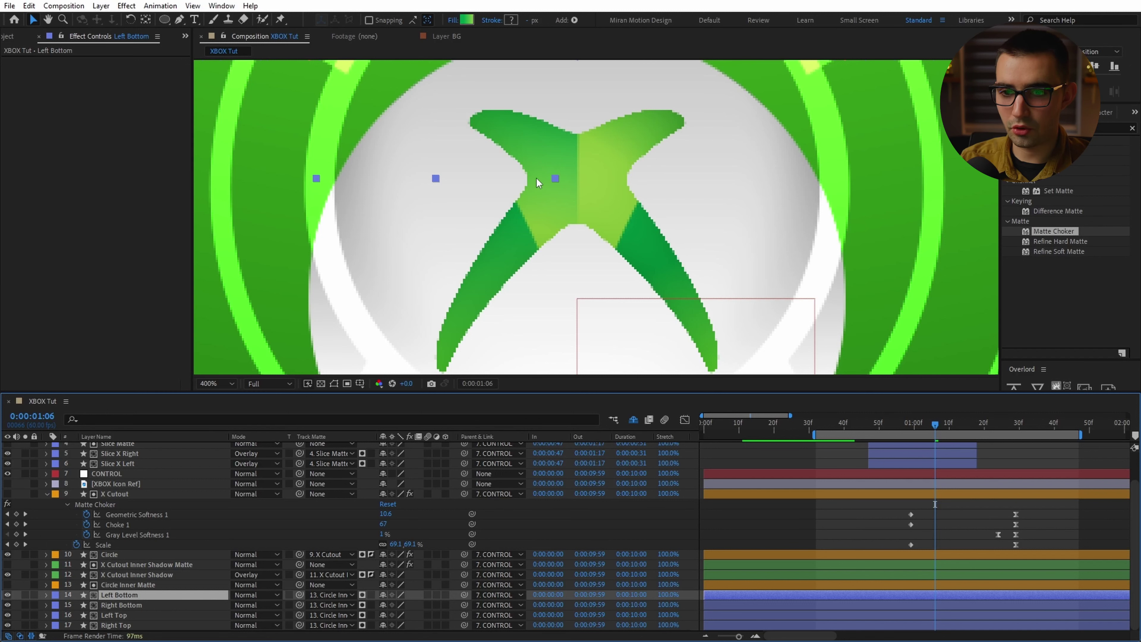
- Keyframe the Path of the Left Bottom and Right Bottom layers at 0:00:01:29
drag(937, 426, 1016, 435)
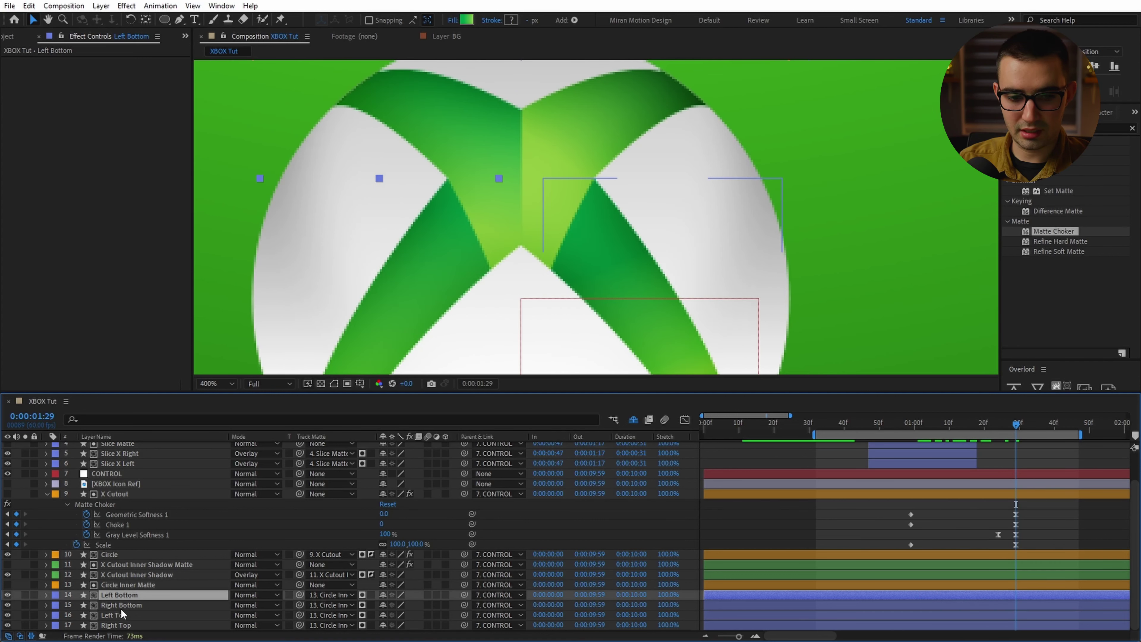
ctrl+click(143, 604)
click(188, 420)
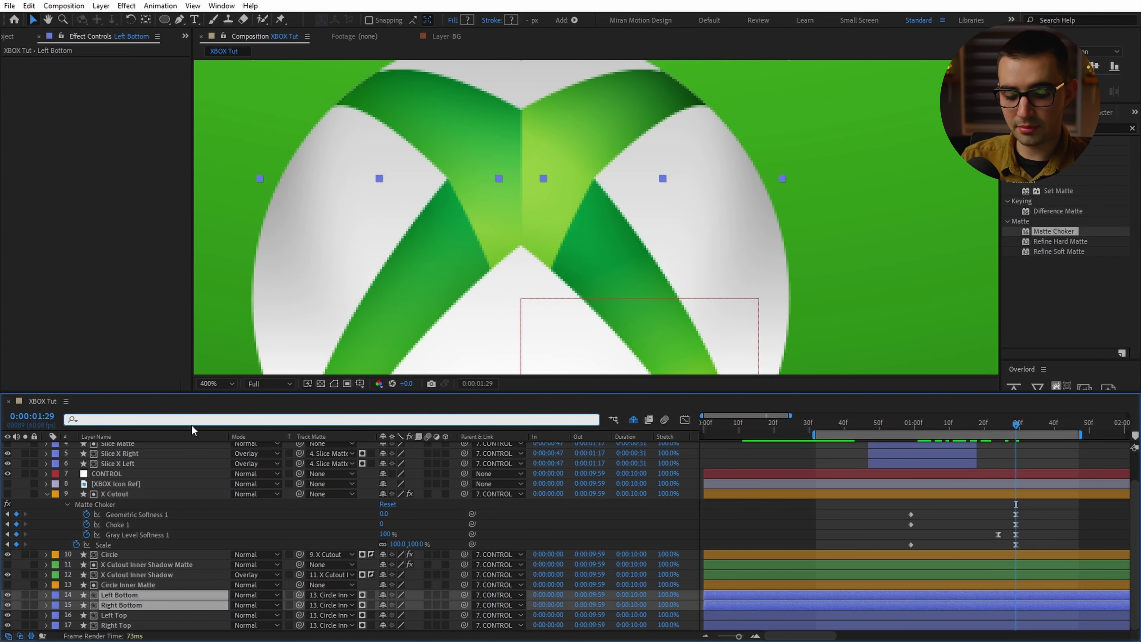
text(path)
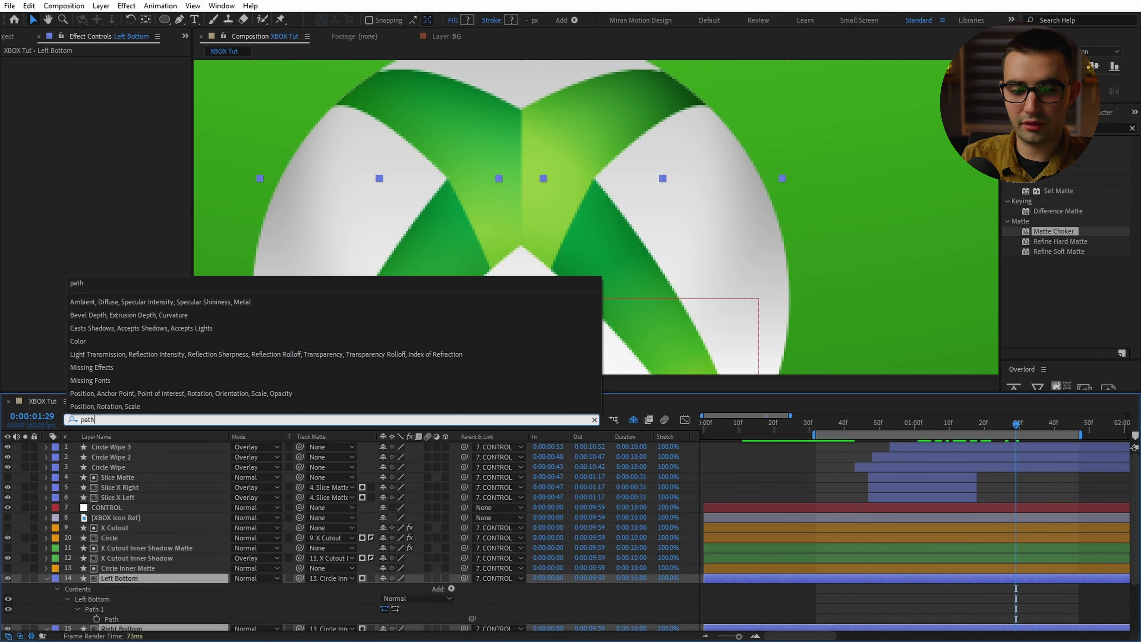
key(Return)
scroll(96, 629, down, 3)
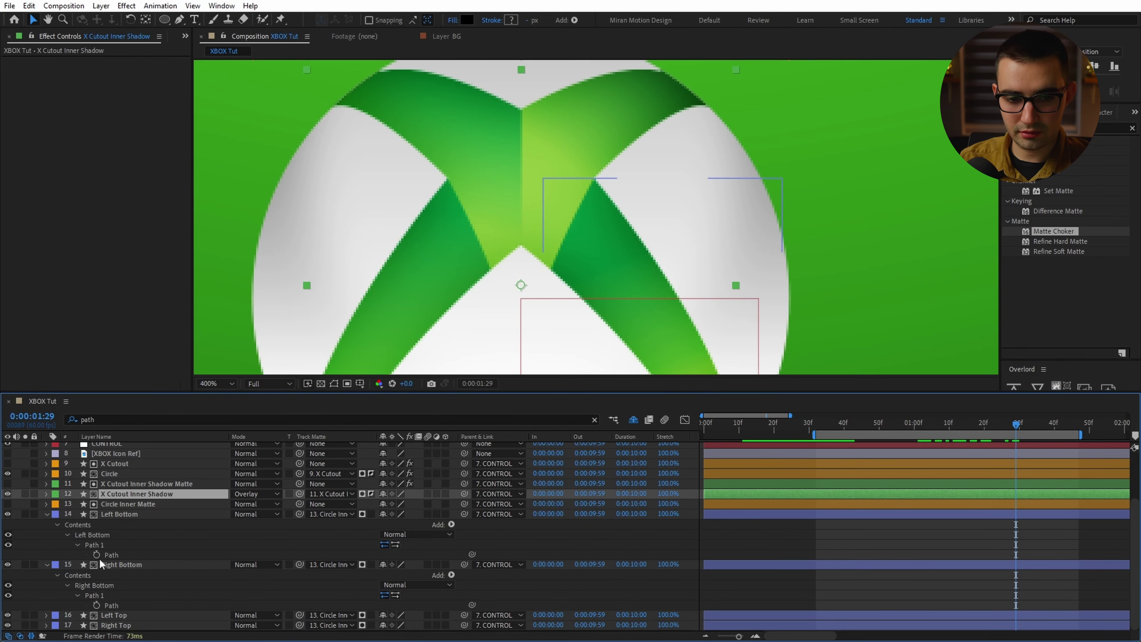
click(97, 554)
click(96, 604)
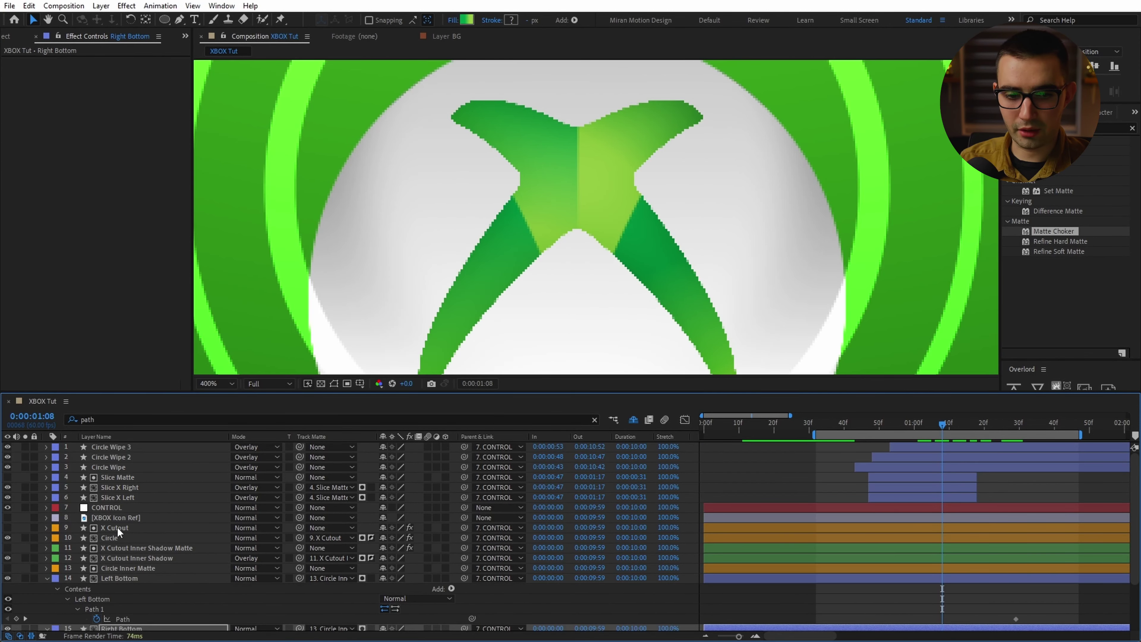
- At 0:00:01:03, reshape the Left Bottom path so its inner upper corner meets the left notch of the growing X
click(118, 529)
key(u)
mouse_move(923, 423)
mouse_down()
mouse_move(940, 423)
mouse_move(924, 427)
mouse_up()
scroll(967, 564, down, 2)
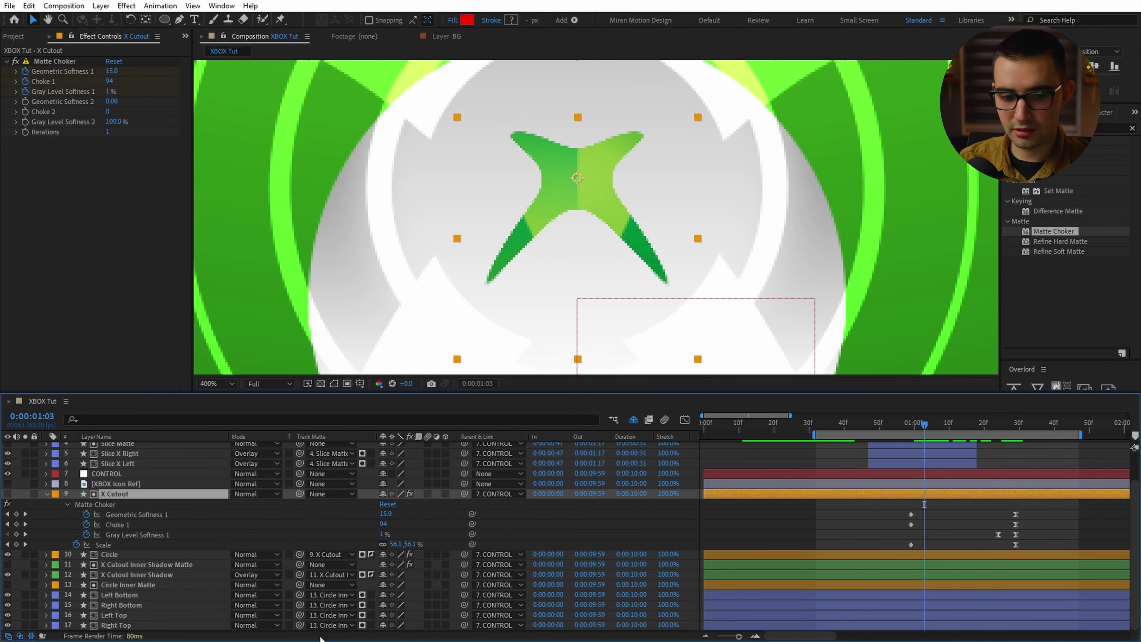
click(145, 605)
shift+click(146, 595)
key(u)
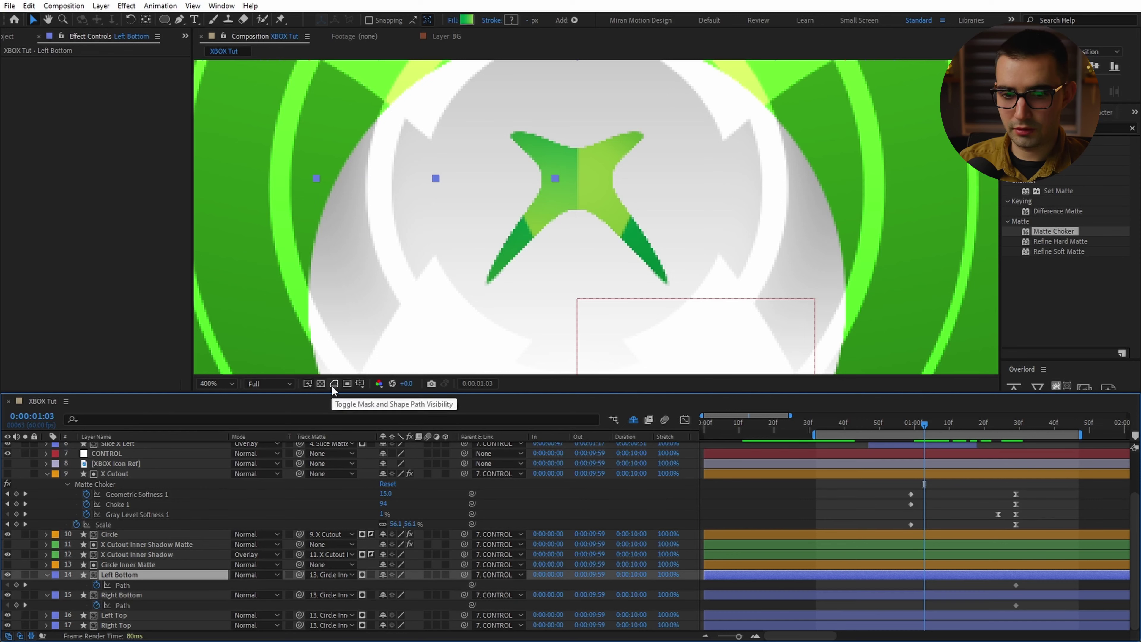
click(334, 385)
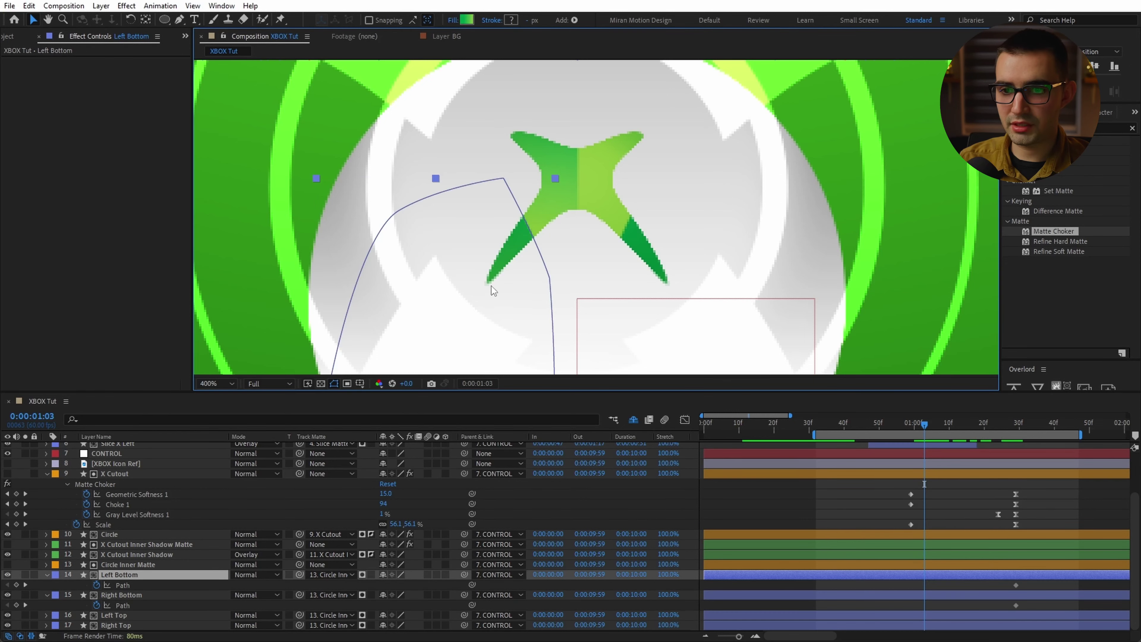
key(g)
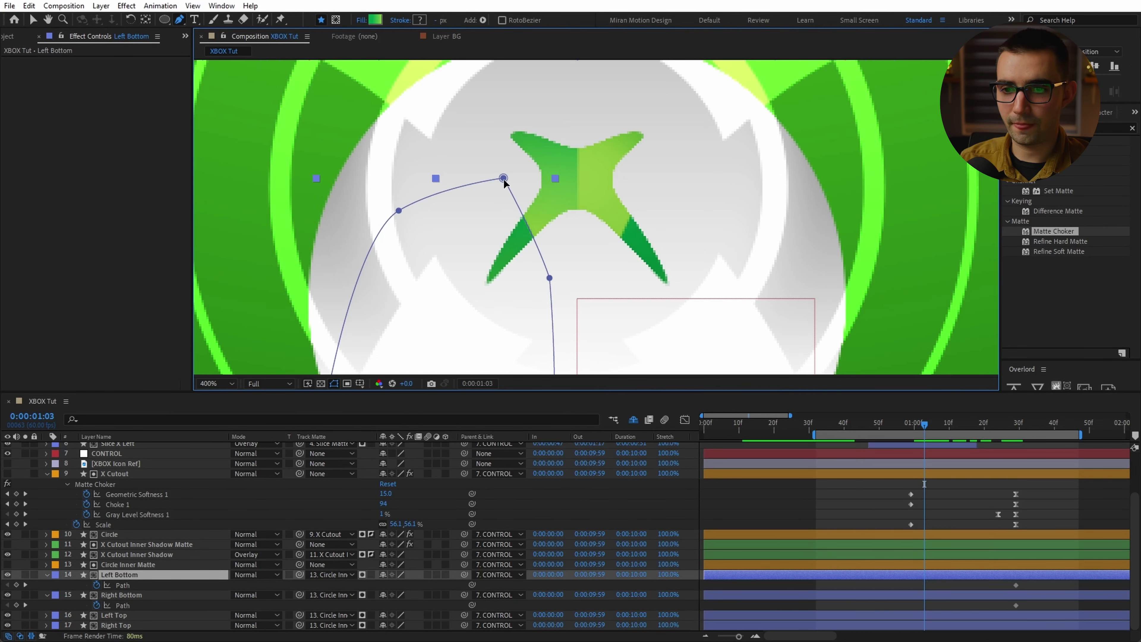
drag(504, 178, 541, 173)
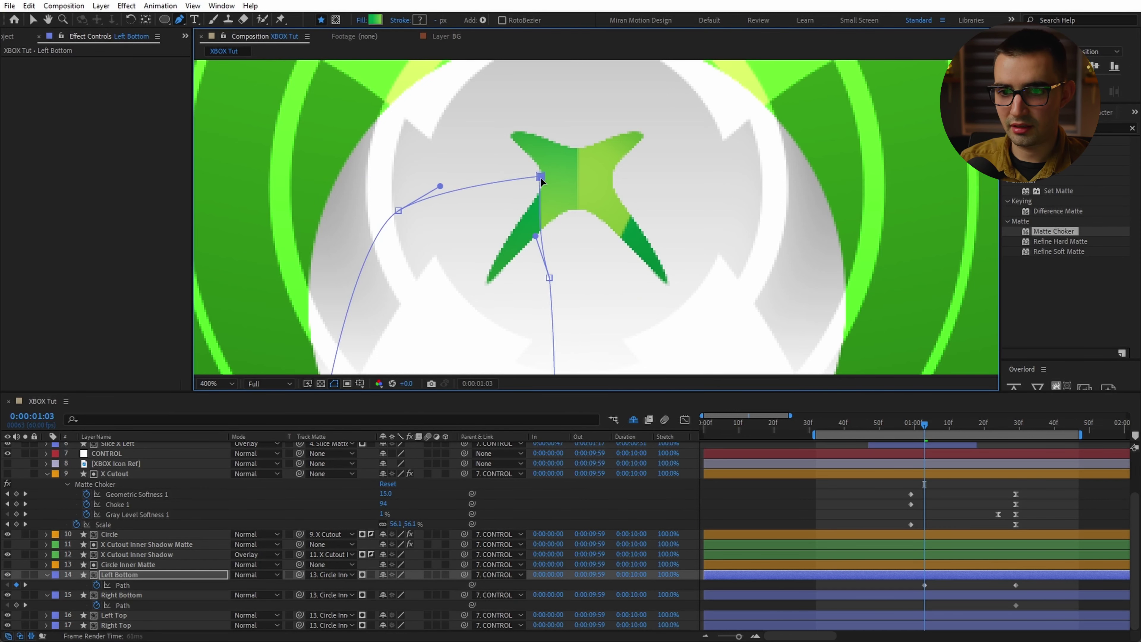
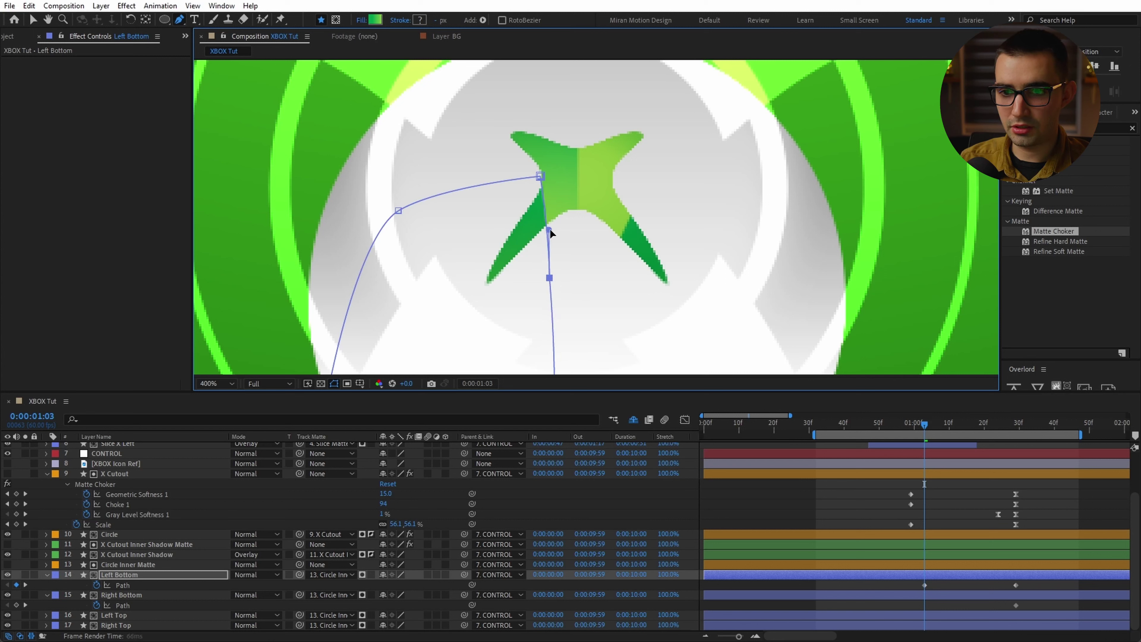
- Reshape the Right Bottom path at 0:00:01:03 to mirror the left arm, meeting the X's right notch
click(121, 595)
drag(650, 179, 630, 176)
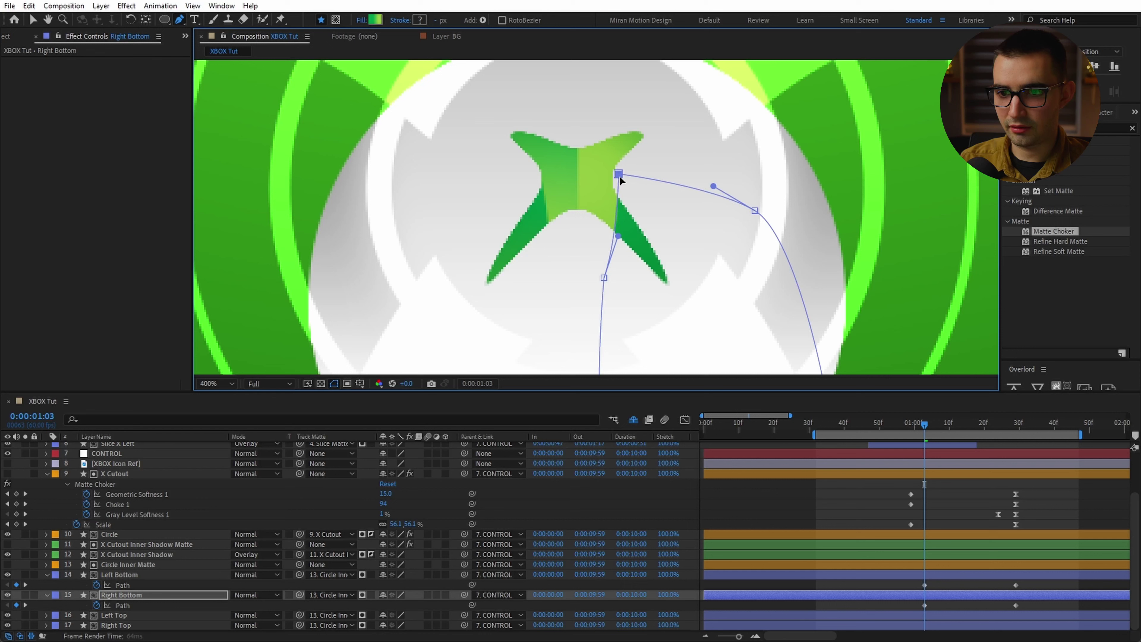
drag(618, 236, 597, 227)
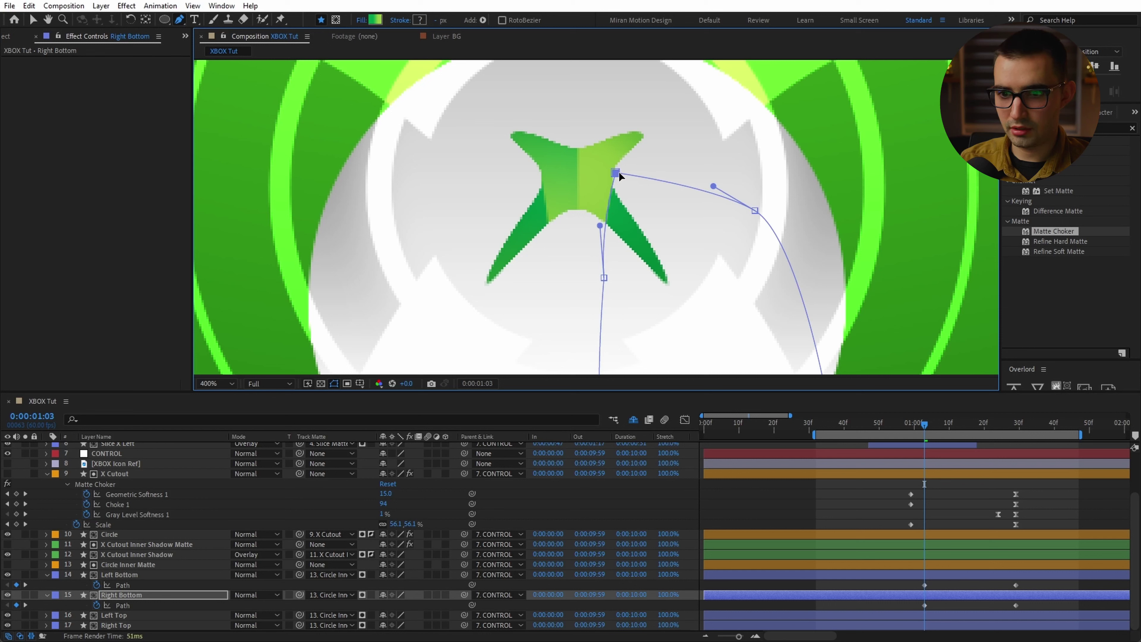
- Align the first Left Bottom and Right Bottom path keyframes with X Cutout's first keyframes, and ease the speed curve with a long slow finish
key(v)
mouse_move(907, 582)
mouse_down()
mouse_move(927, 620)
mouse_move(910, 585)
mouse_up()
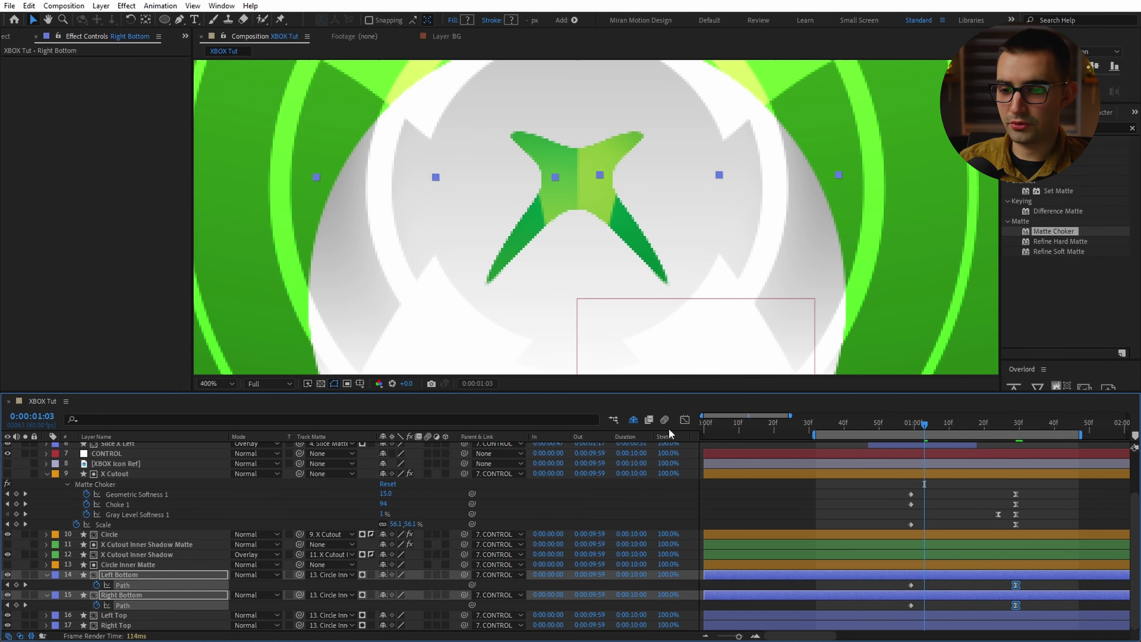
key(shift+F3)
drag(996, 597, 967, 599)
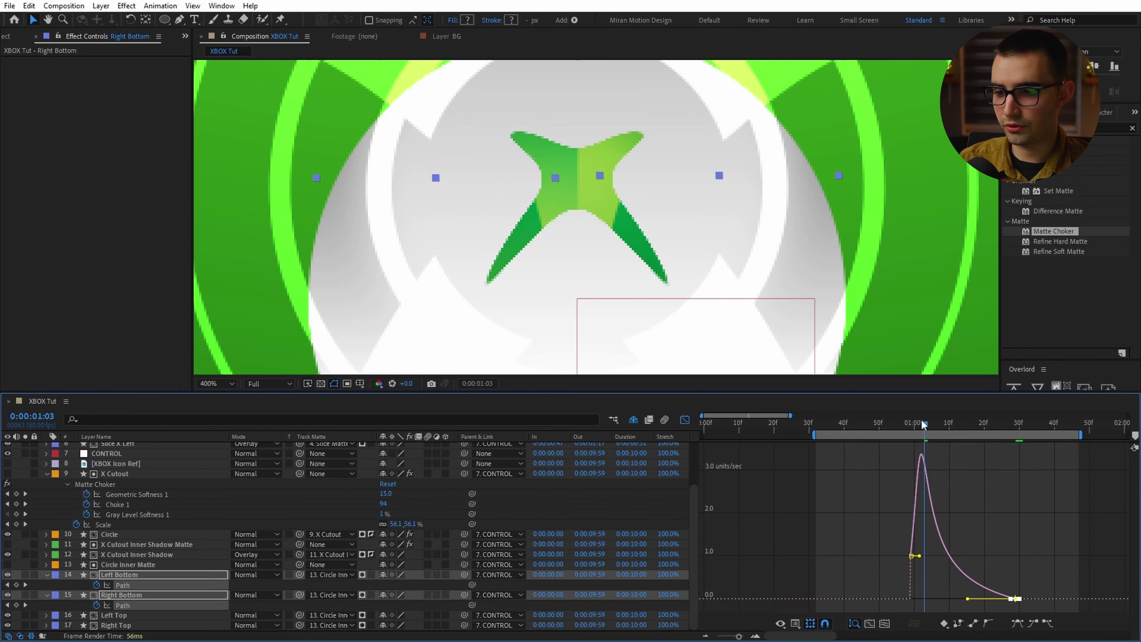
key(space)
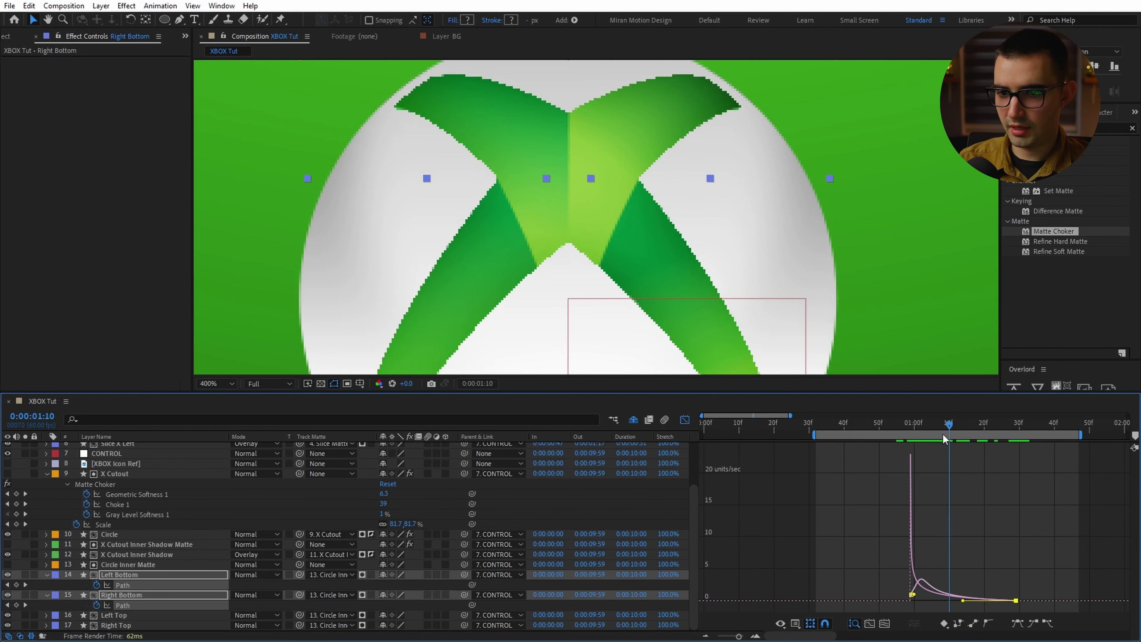
drag(945, 434, 956, 439)
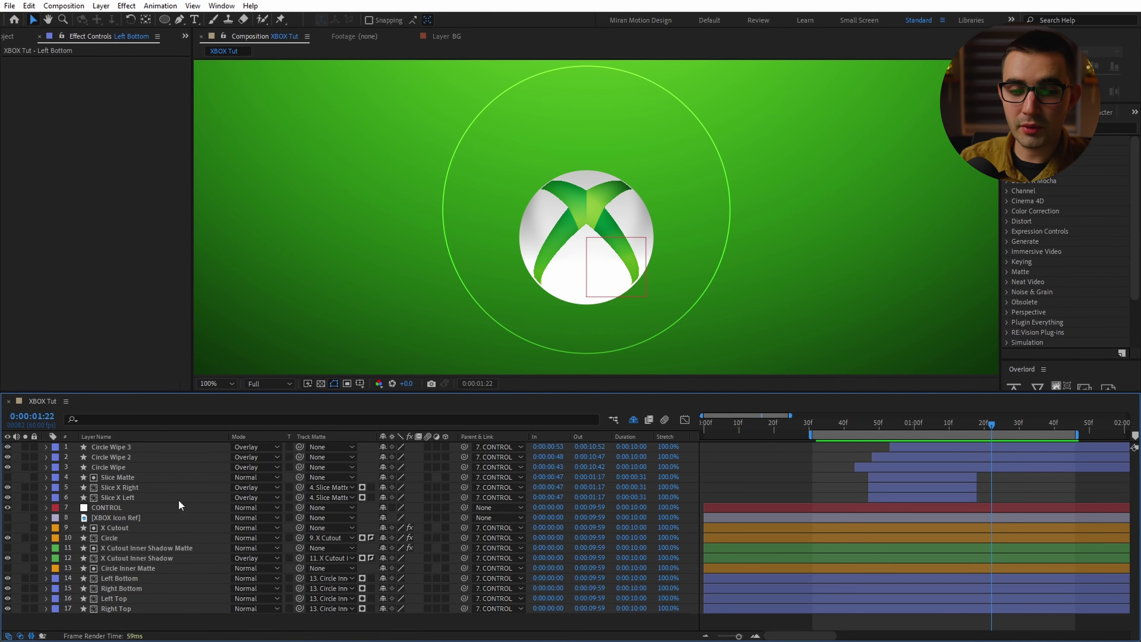
- Examine the X Cutout Inner Shadow Matte in isolation and over the logo at 0:00:01:22
click(142, 547)
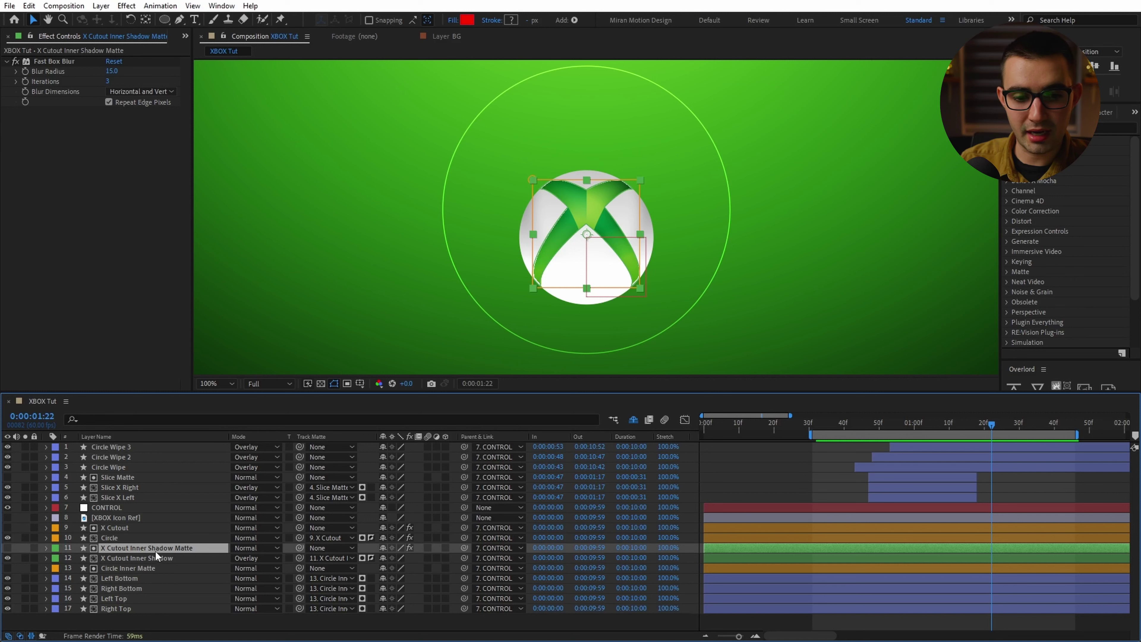
click(7, 547)
click(25, 547)
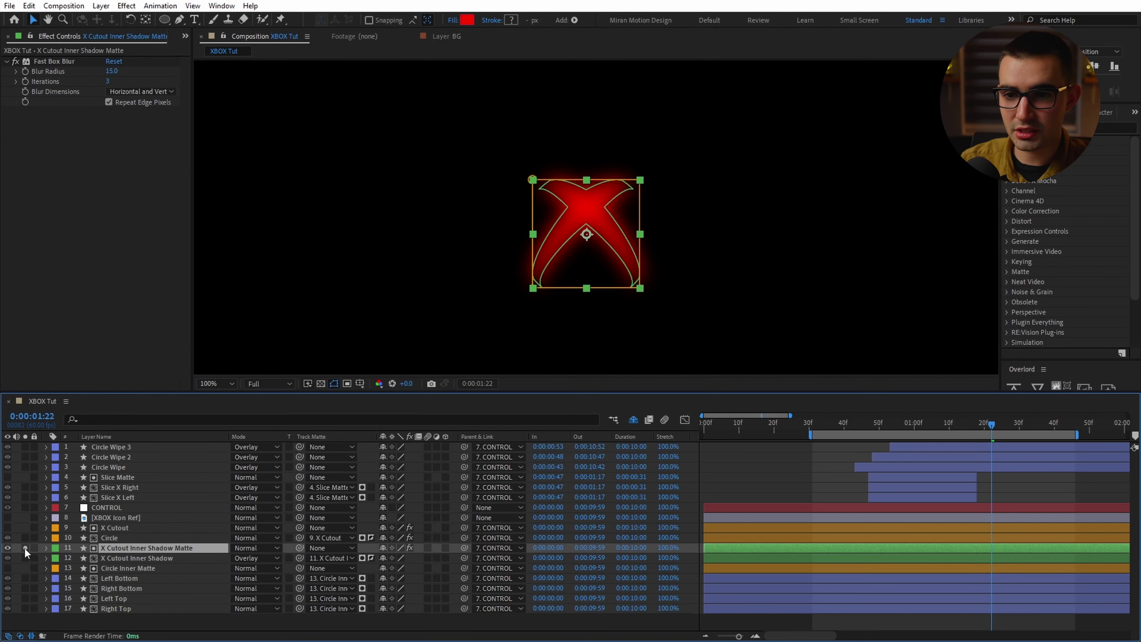
click(24, 547)
key(period)
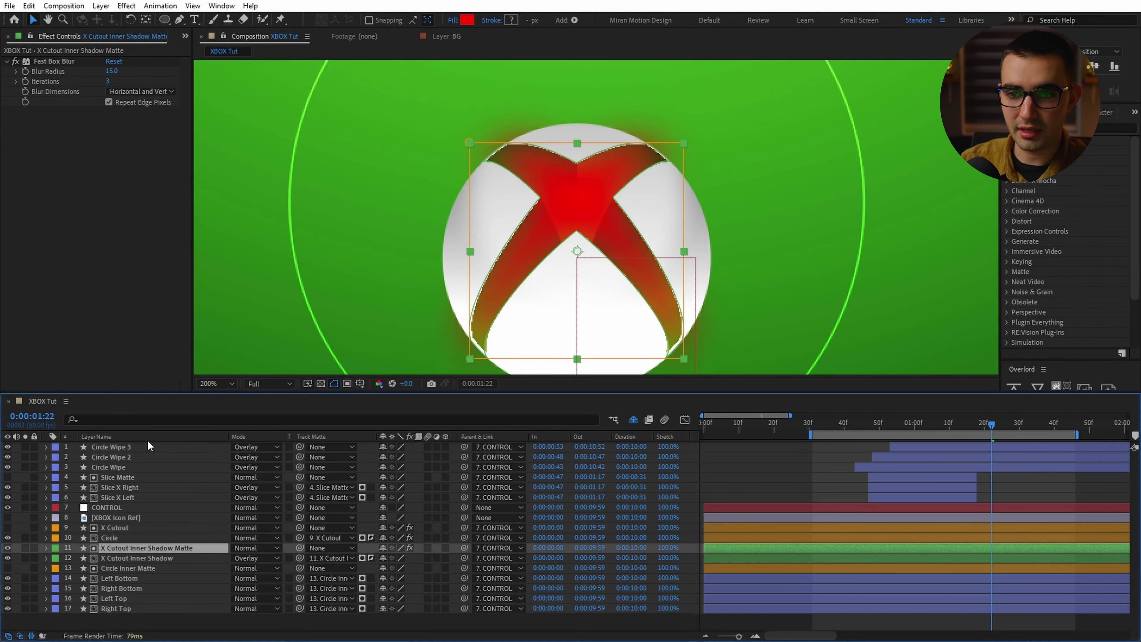
click(8, 547)
- Apply a Set Matte effect to X Cutout Inner Shadow Matte and place it above Fast Box Blur
key(ctrl+space)
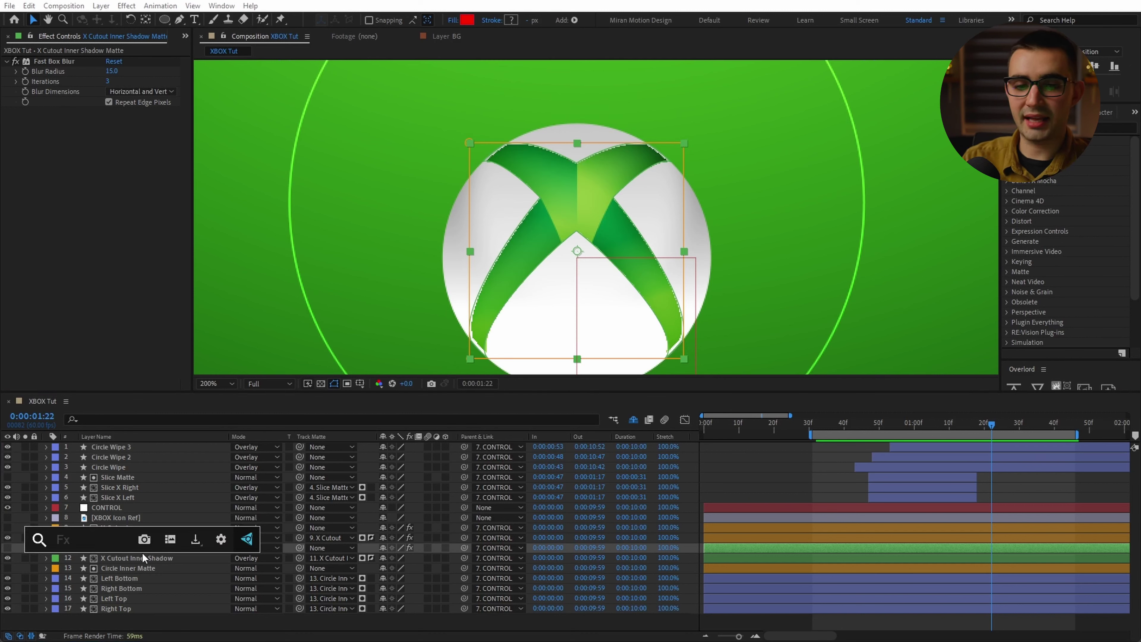
text(set)
key(Down)
key(Return)
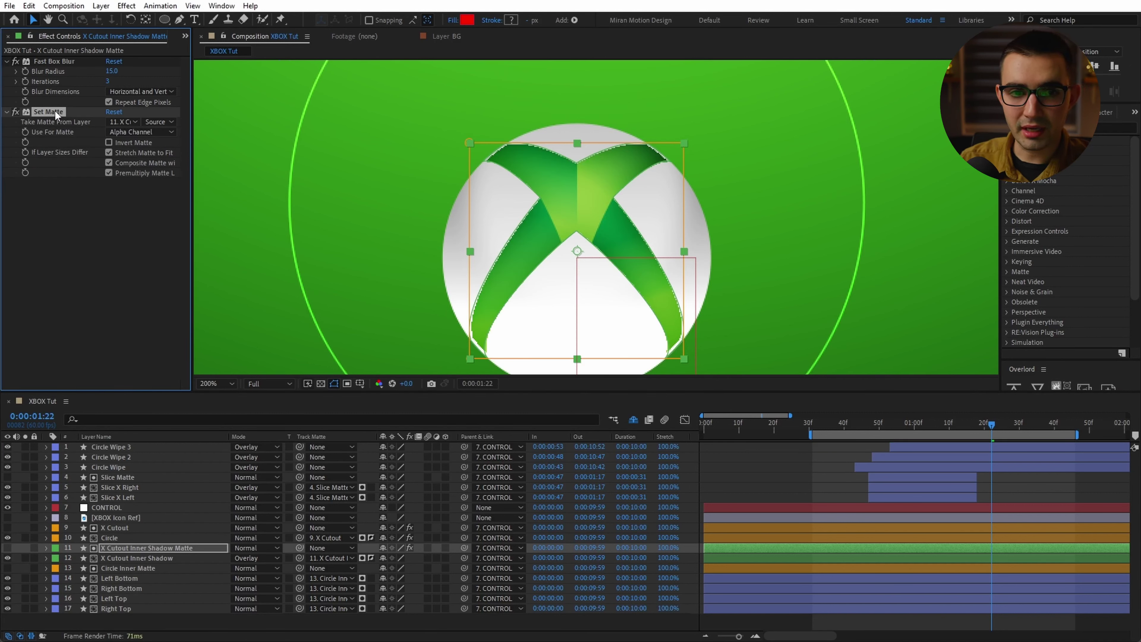
drag(50, 111, 89, 77)
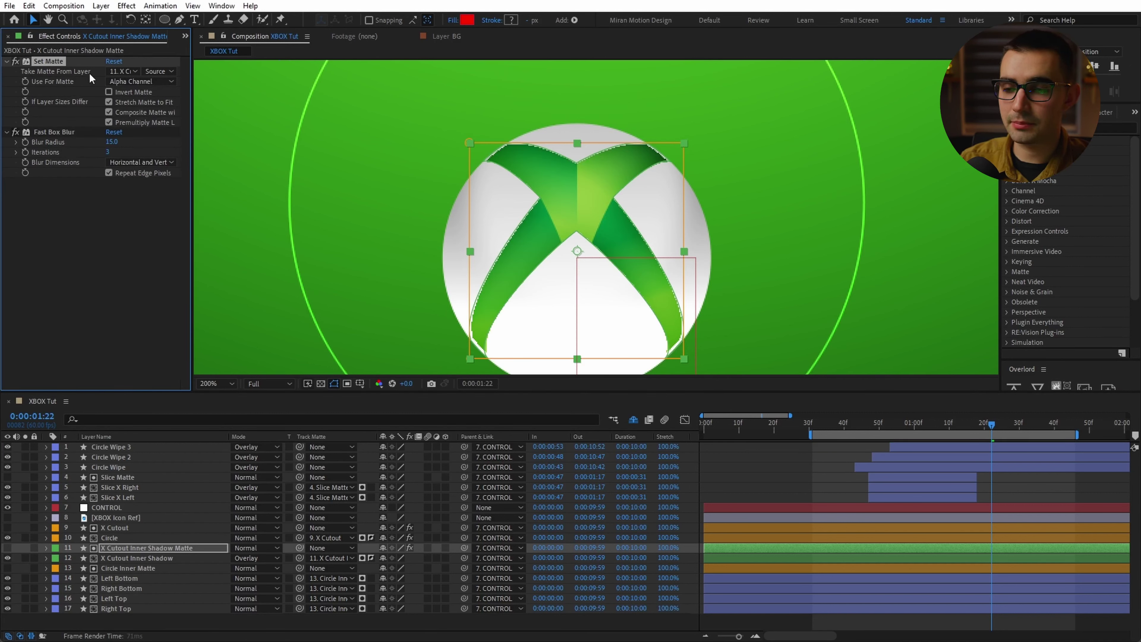
- Make Set Matte take its matte from the X Cutout layer with Effects & Masks included
click(122, 72)
click(166, 209)
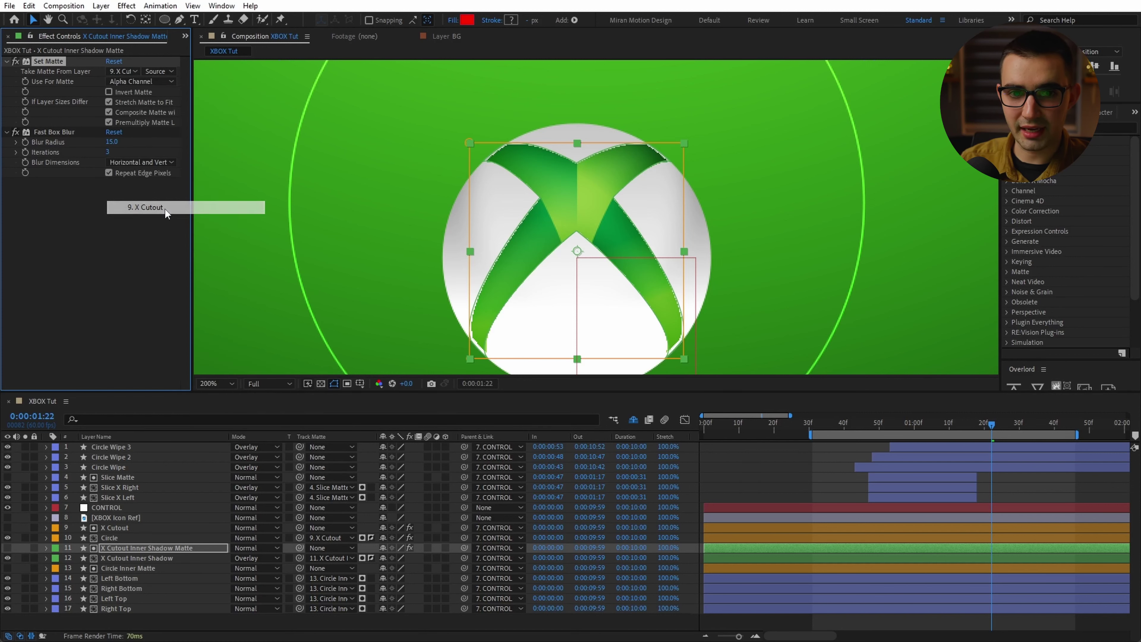
click(159, 71)
click(189, 110)
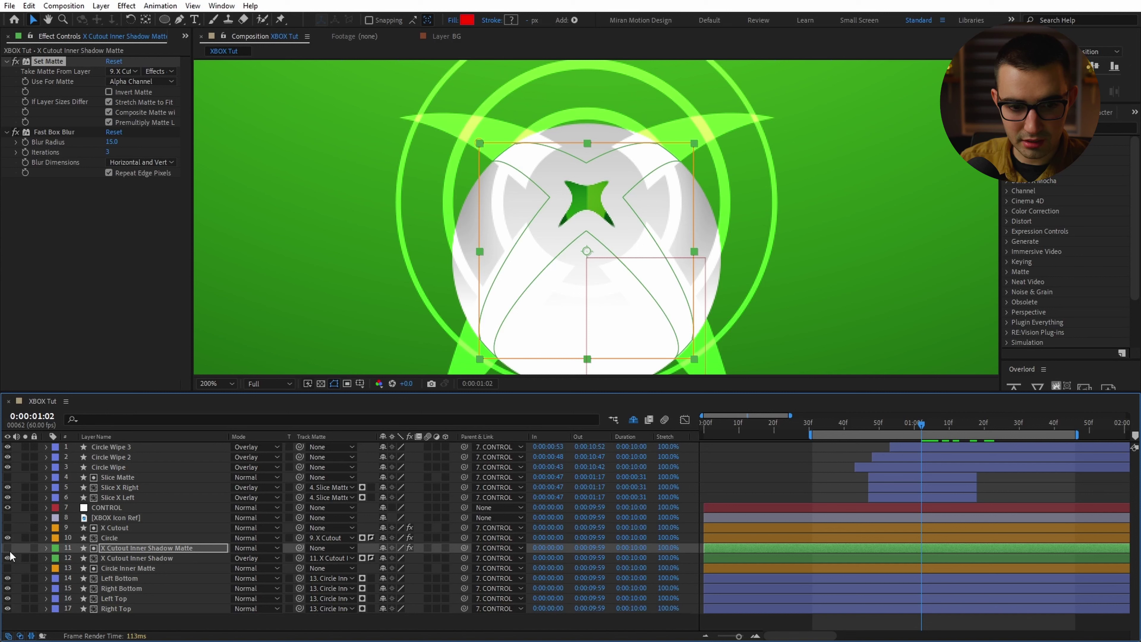
- Check the isolated Inner Shadow Matte at 0:00:01:02 with Fast Box Blur disabled, comparing its shape with X Cutout
click(25, 547)
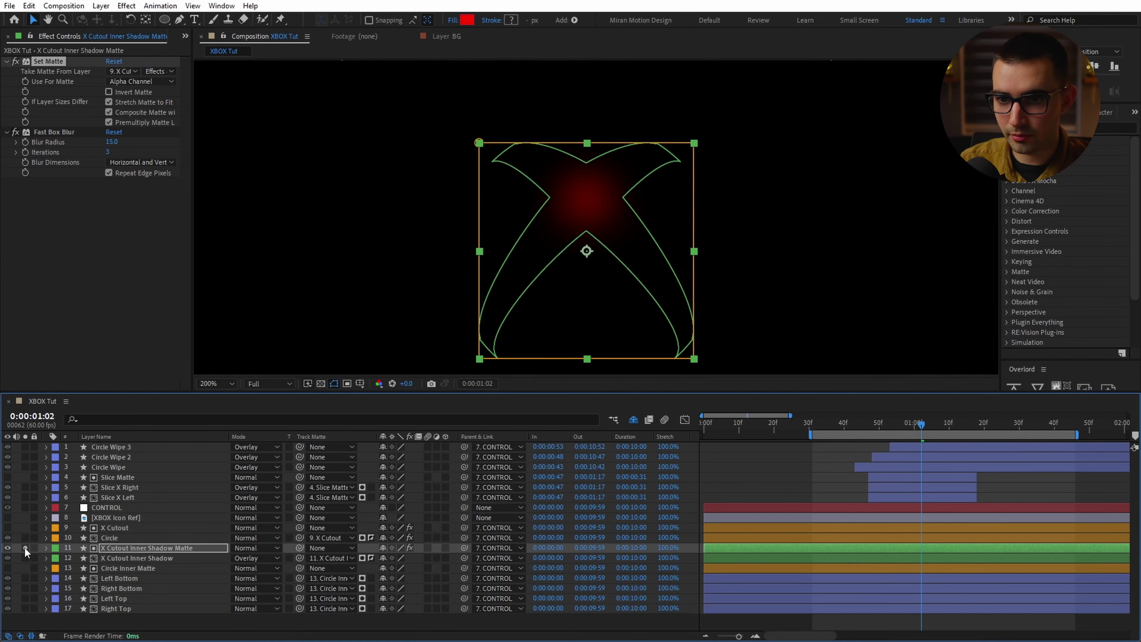
click(17, 132)
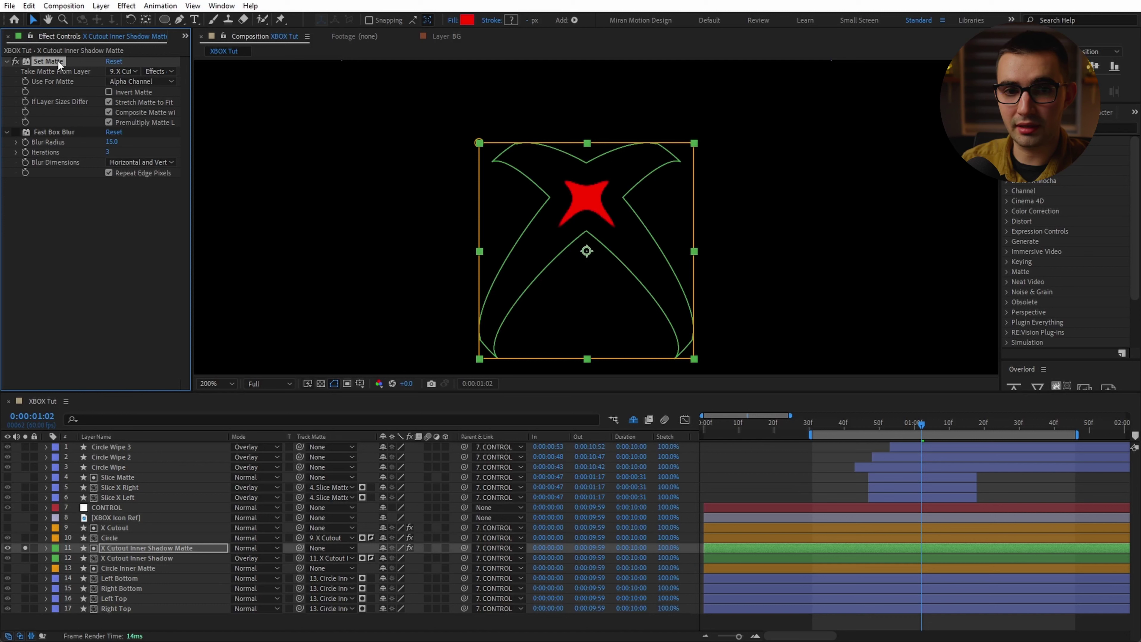
click(111, 528)
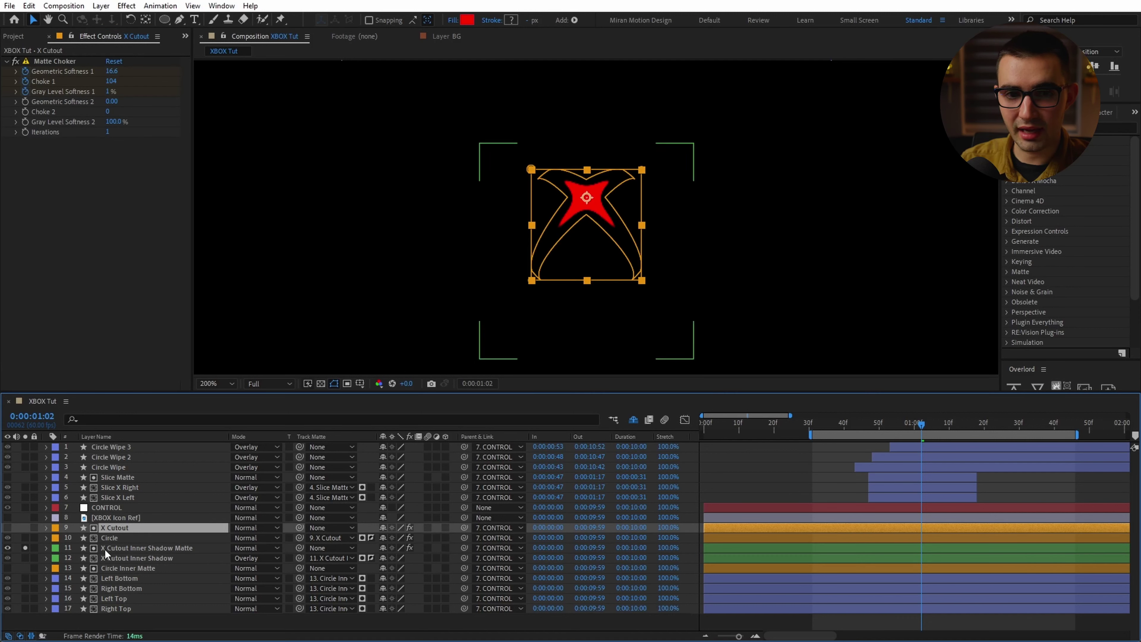
click(105, 547)
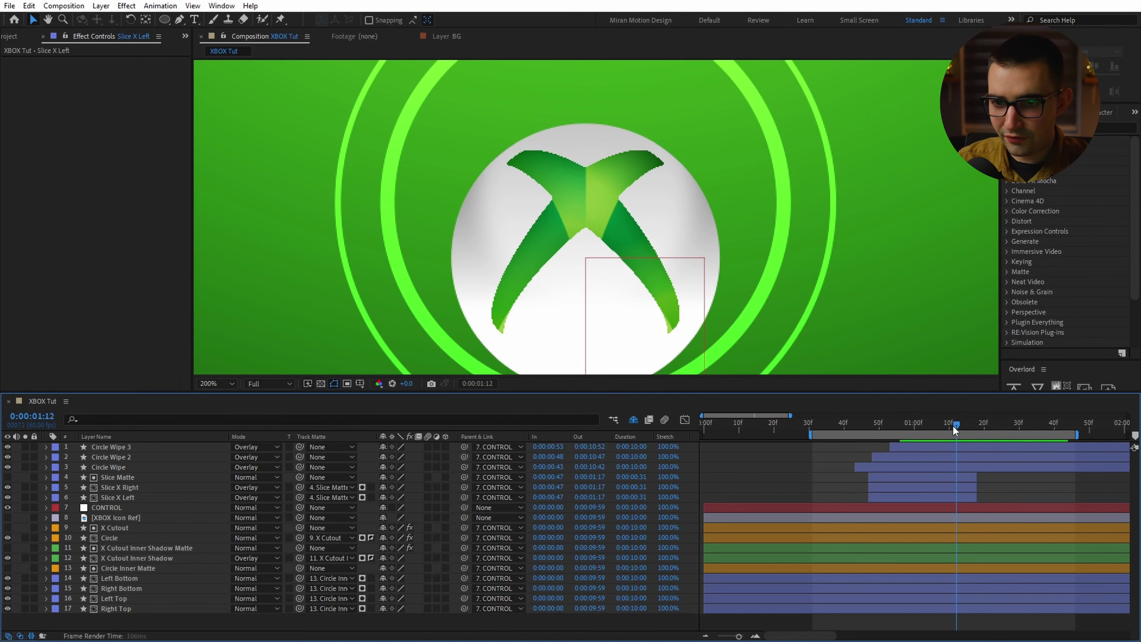
- Compare the growing X's inner shadow with Set Matte off and on between 0:00:01:04 and 0:00:01:16
drag(954, 425, 928, 430)
key(period)
click(149, 559)
click(150, 548)
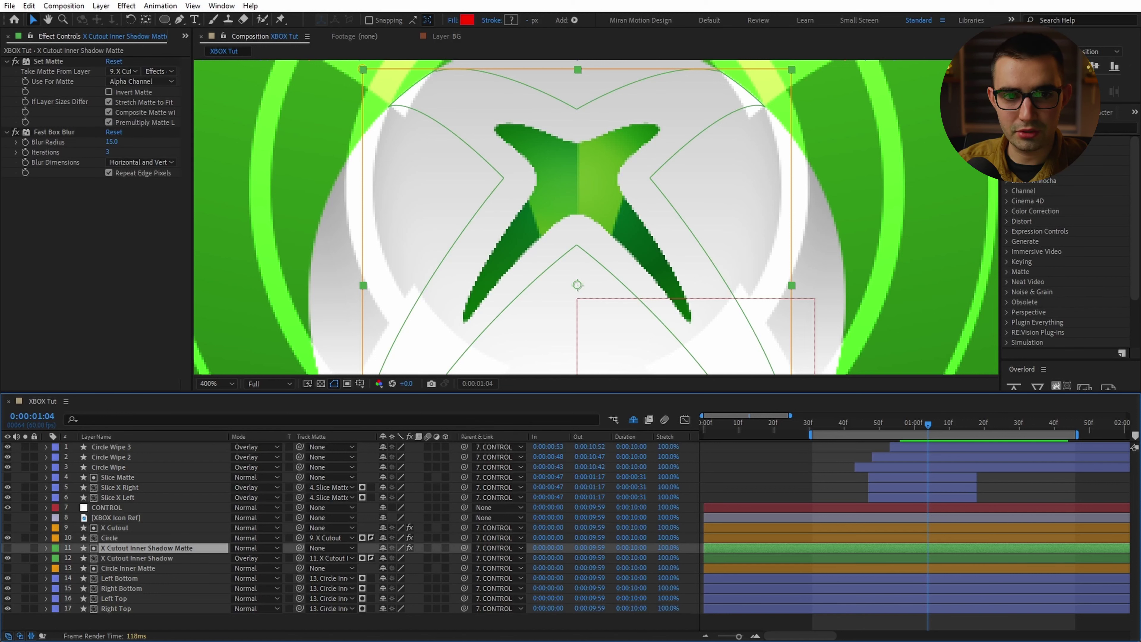
click(15, 61)
drag(932, 428, 972, 428)
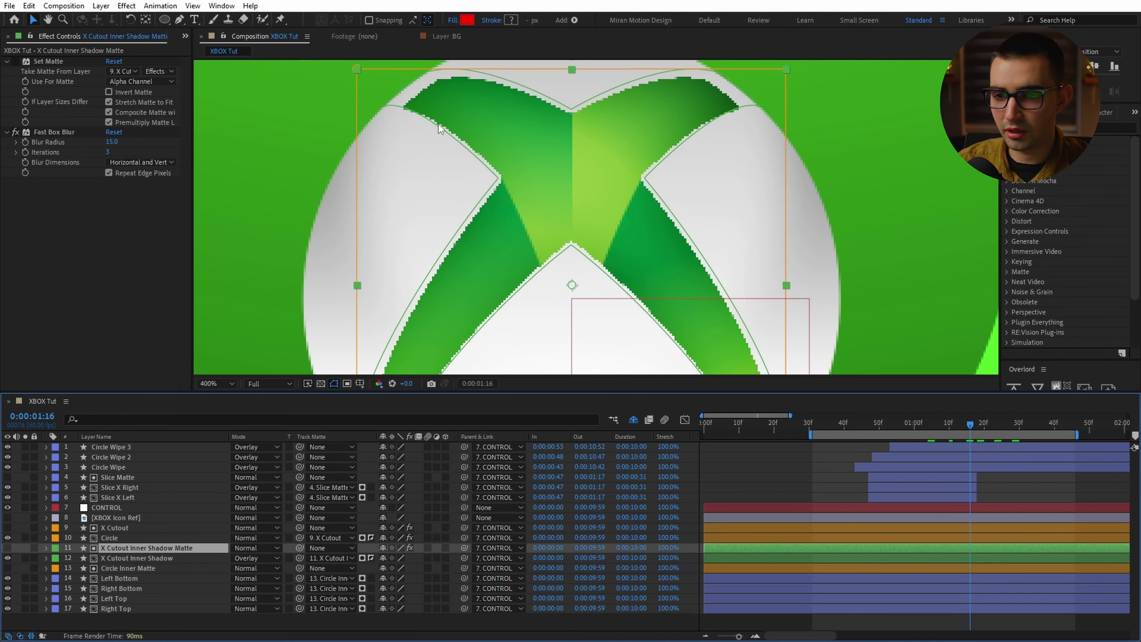
mouse_move(948, 428)
mouse_down()
mouse_move(878, 435)
mouse_move(929, 424)
mouse_up()
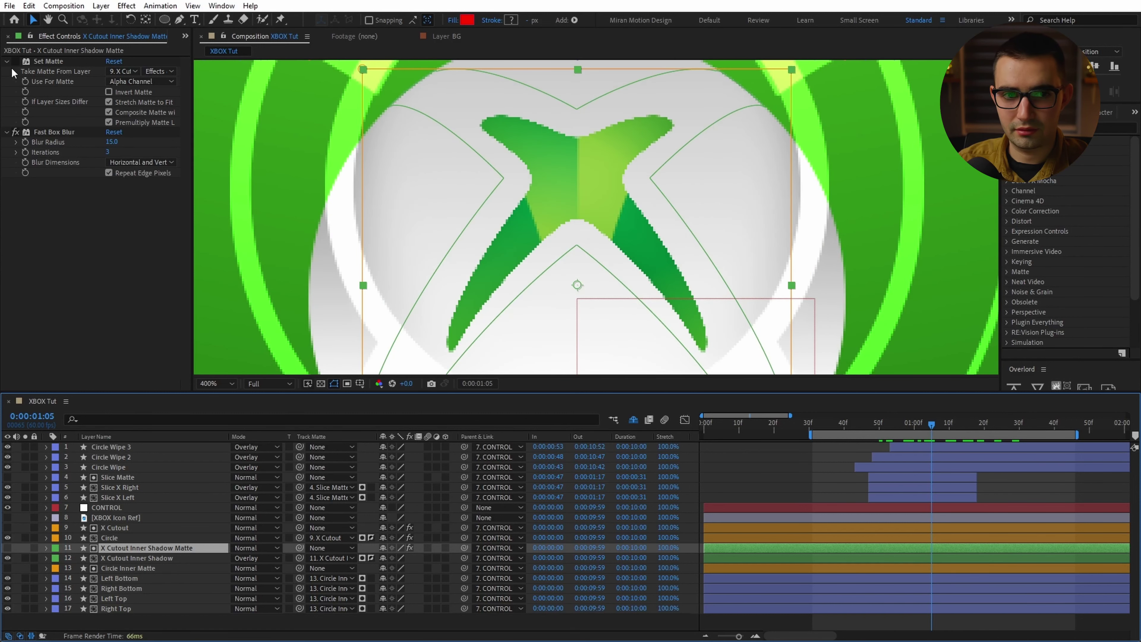
click(15, 61)
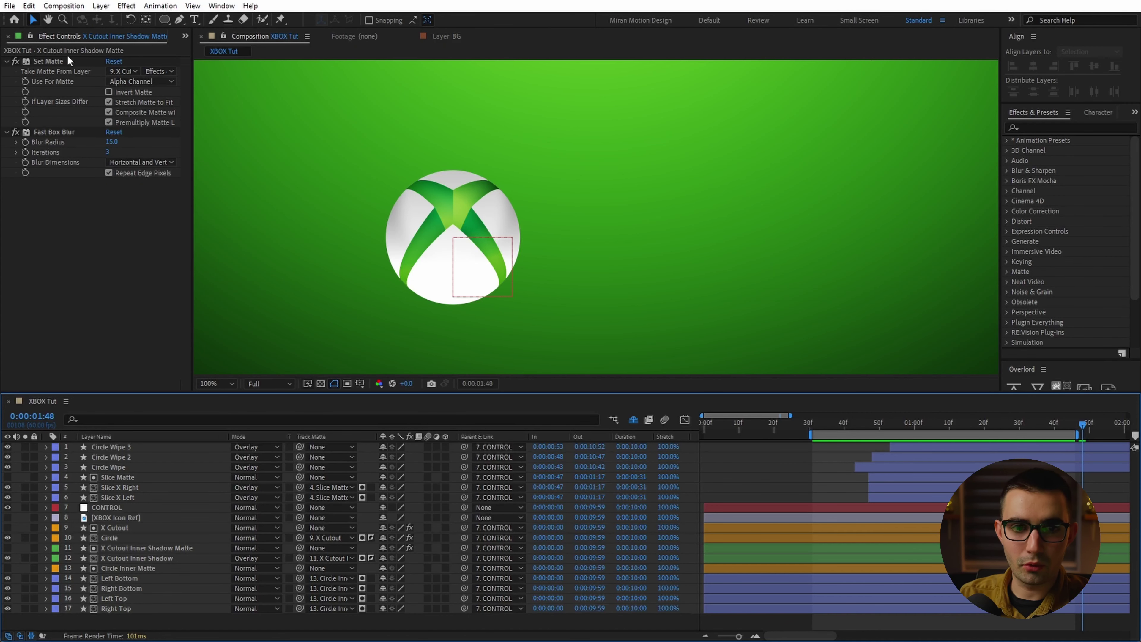
- Create a white 1920 x 1080 px solid layer named Rays
click(101, 6)
mouse_move(135, 20)
click(380, 31)
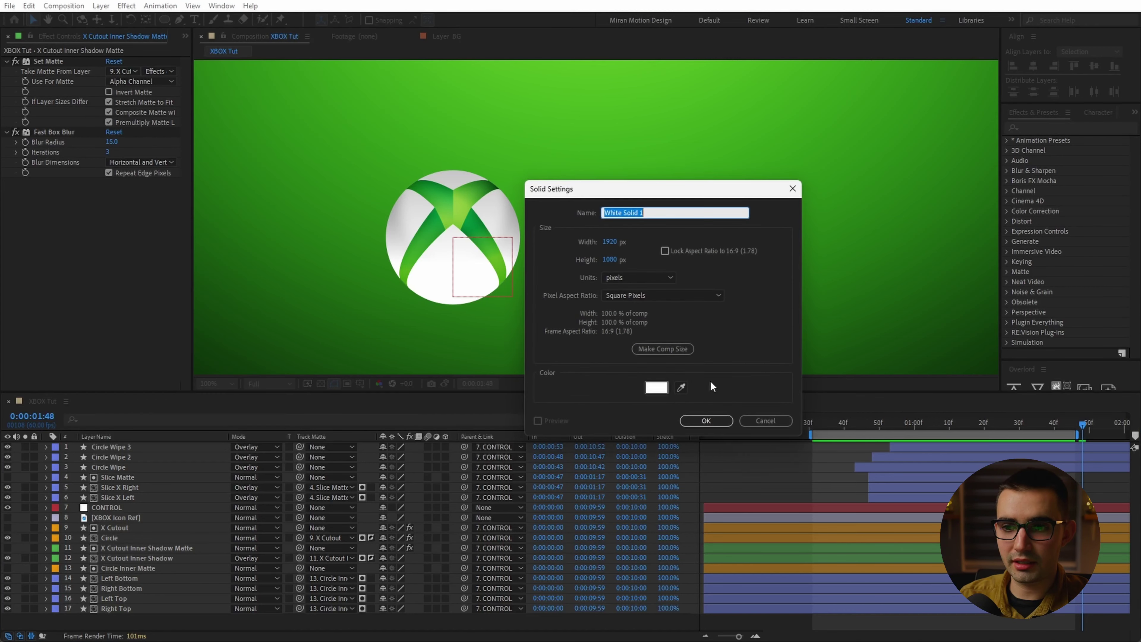
text(Ray)
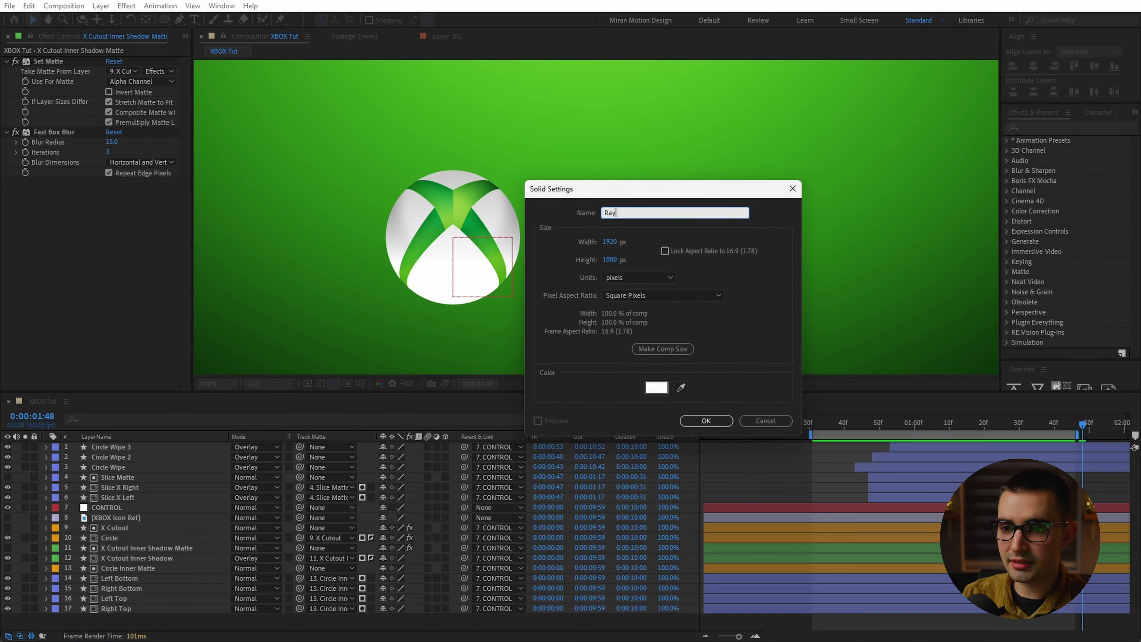
text(s)
key(Return)
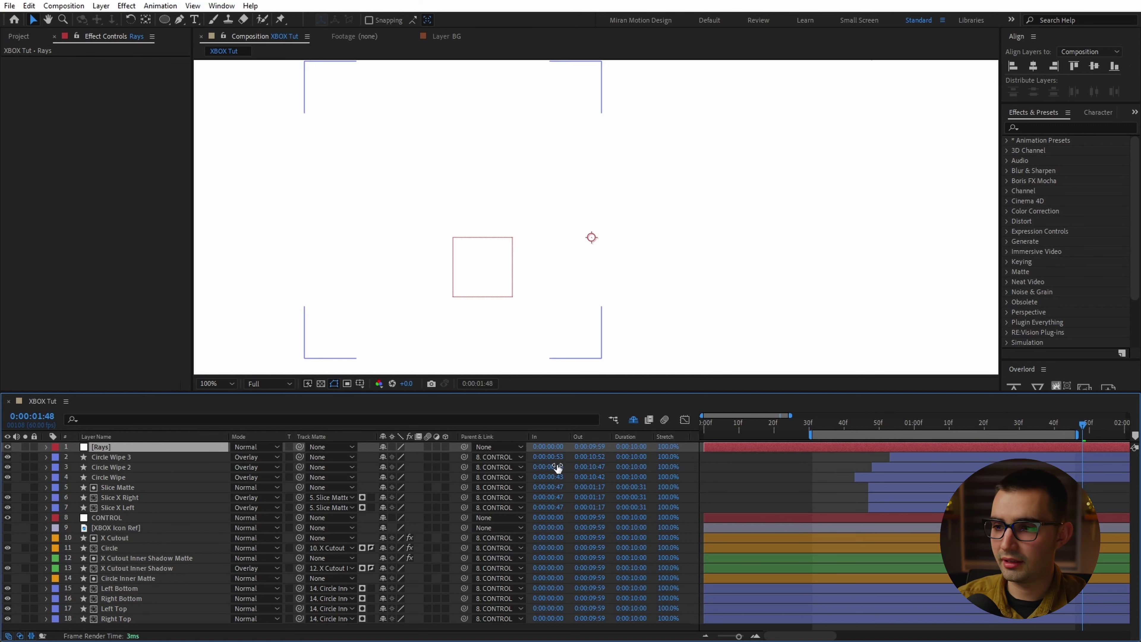
- Find the Fractal Noise effect and apply it to the Rays layer
click(1069, 128)
text(fracta)
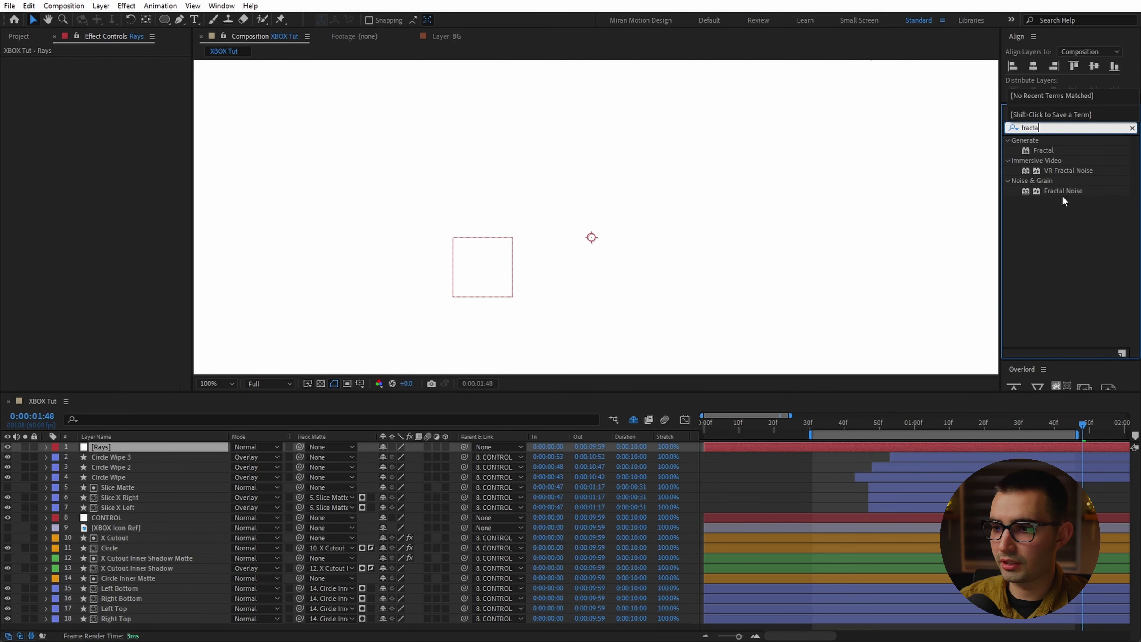
drag(1062, 201, 123, 447)
scroll(650, 250, down, 2)
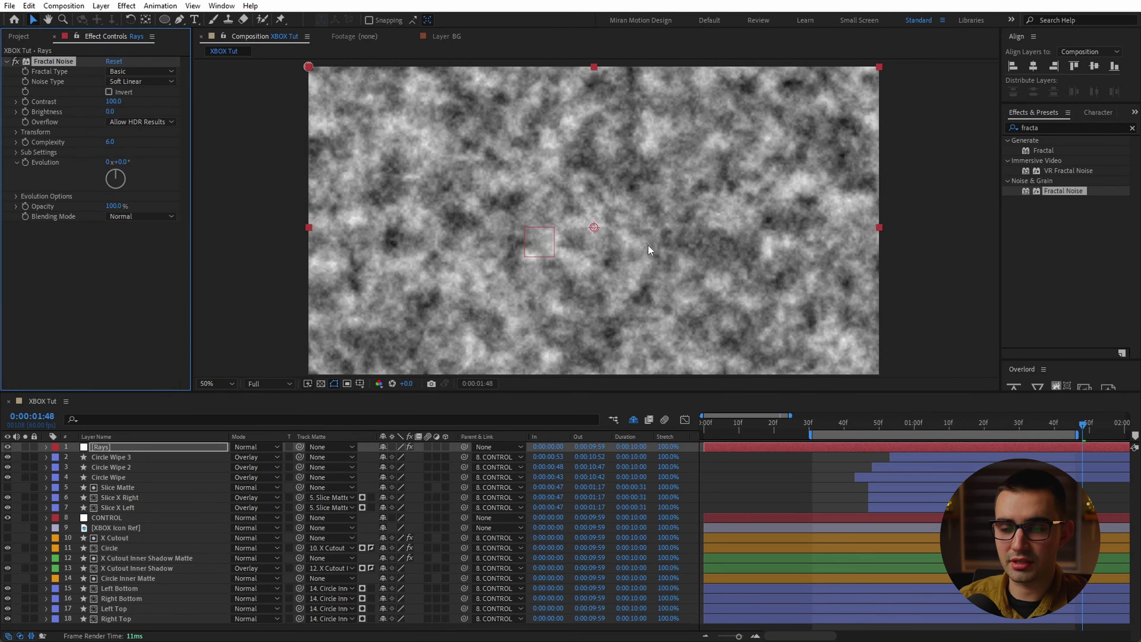
- Set the Rays layer's Fractal Noise contrast to 303, disable uniform scaling, and stretch the noise vertically to a Scale Height of 3625
drag(112, 102, 253, 118)
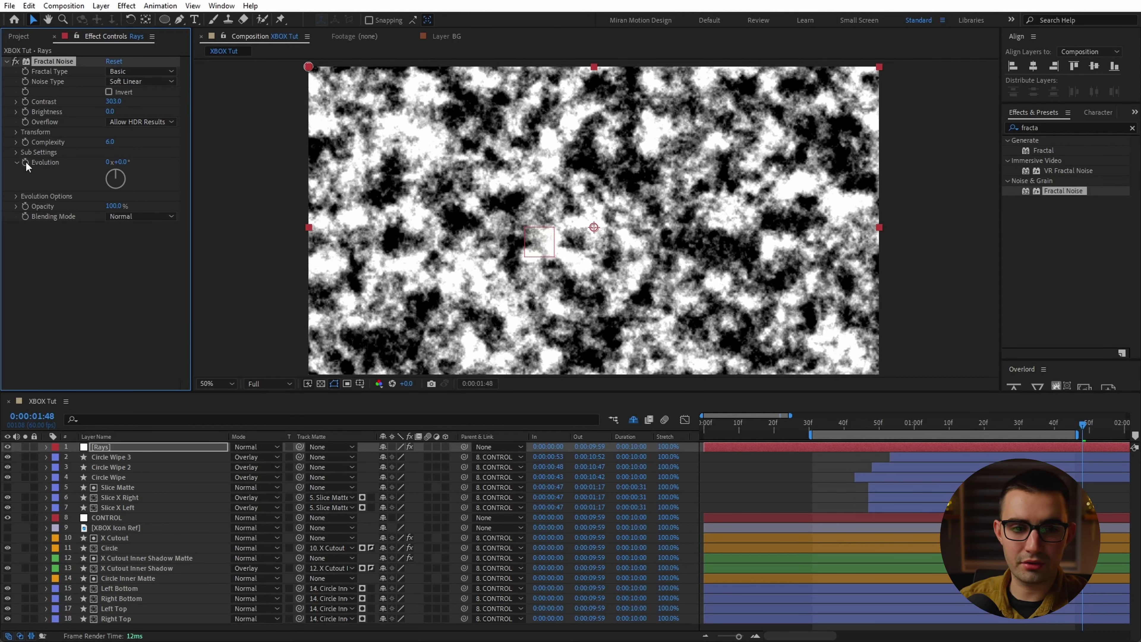
click(16, 132)
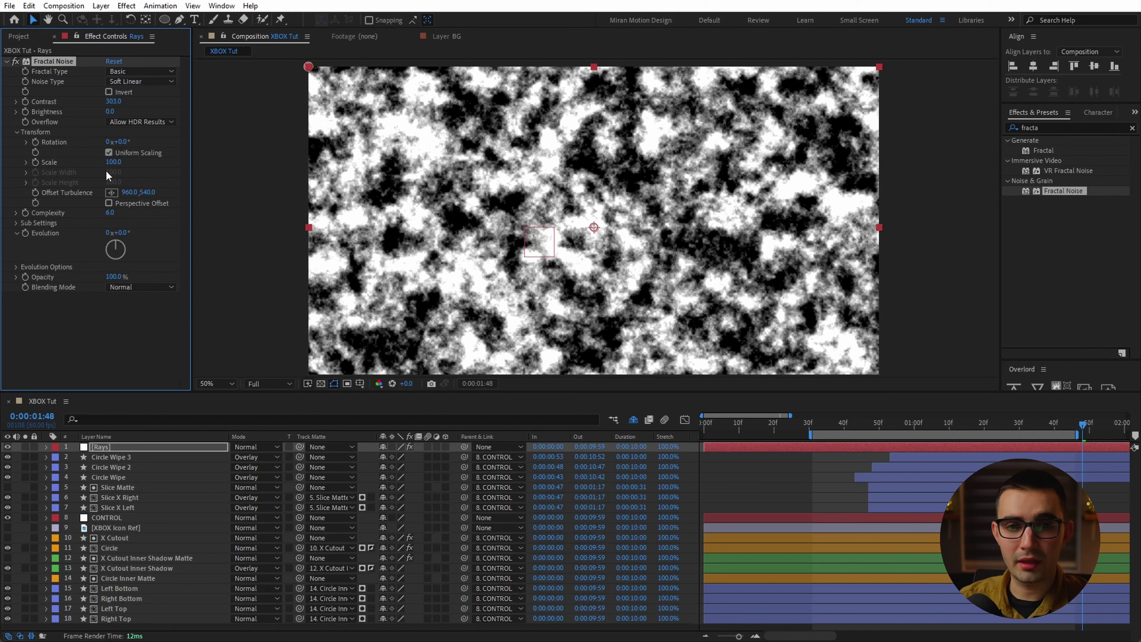
click(109, 152)
drag(63, 189, 221, 215)
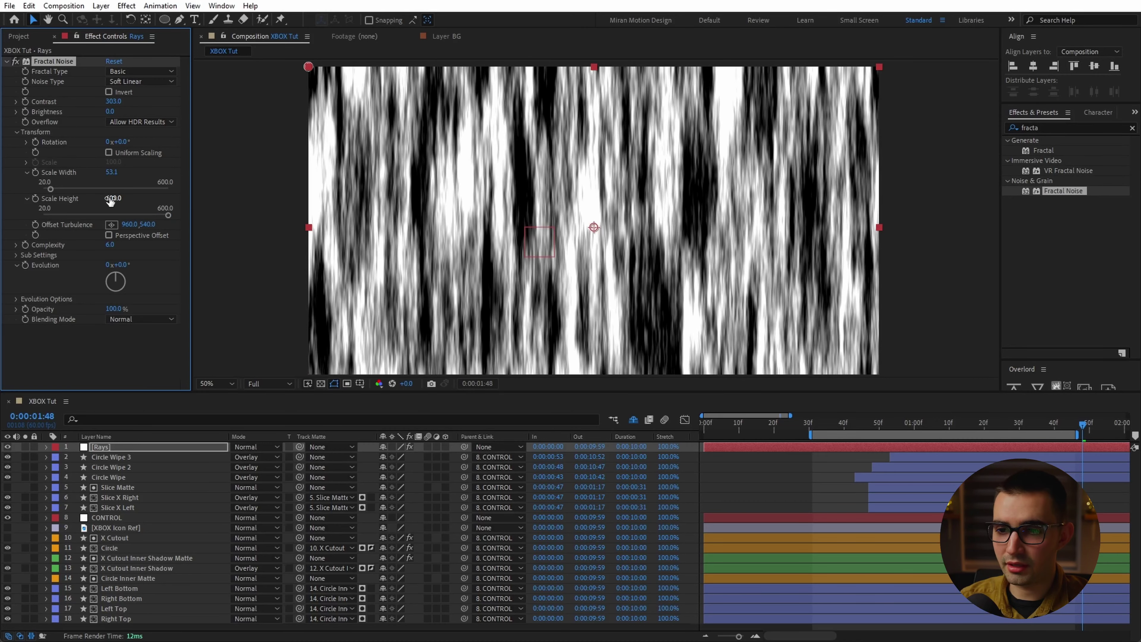
drag(110, 201, 229, 215)
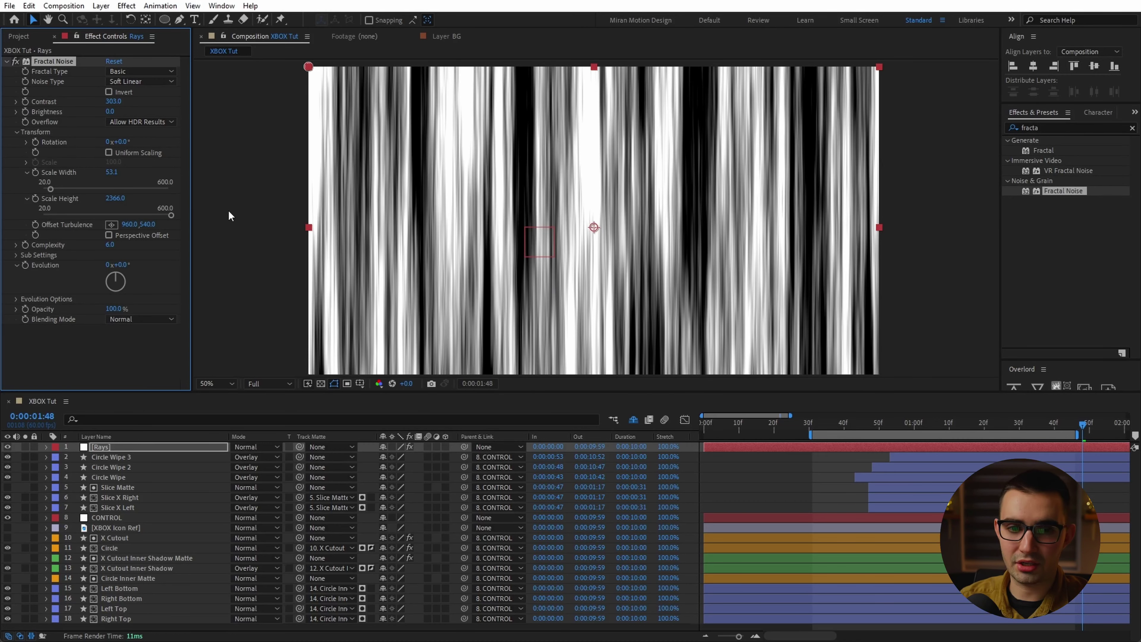
mouse_move(118, 198)
mouse_down()
mouse_move(494, 144)
mouse_move(517, 115)
mouse_move(682, 126)
mouse_up()
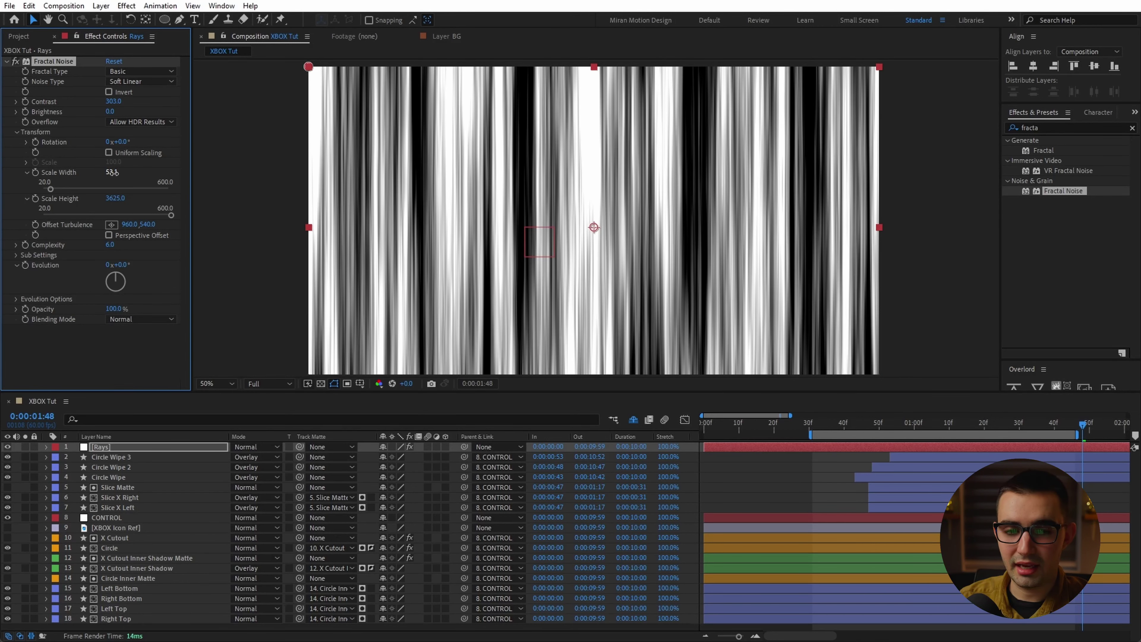
- Set the Fractal Noise Scale Width to 25 for thin vertical streaks
drag(113, 172, 104, 187)
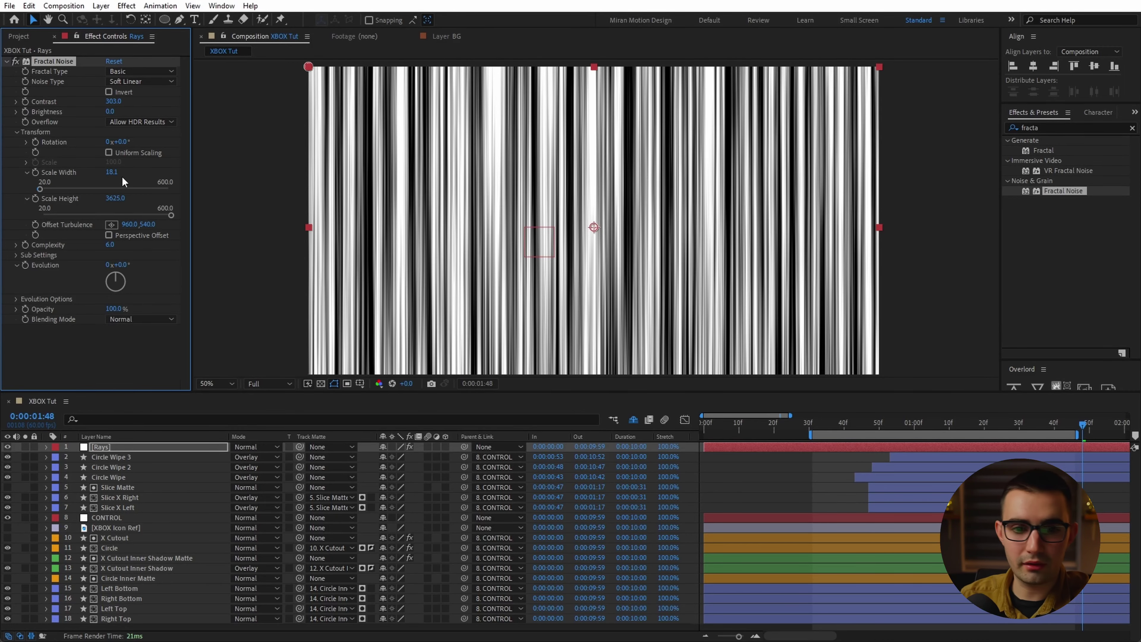
click(113, 172)
text(25)
key(Return)
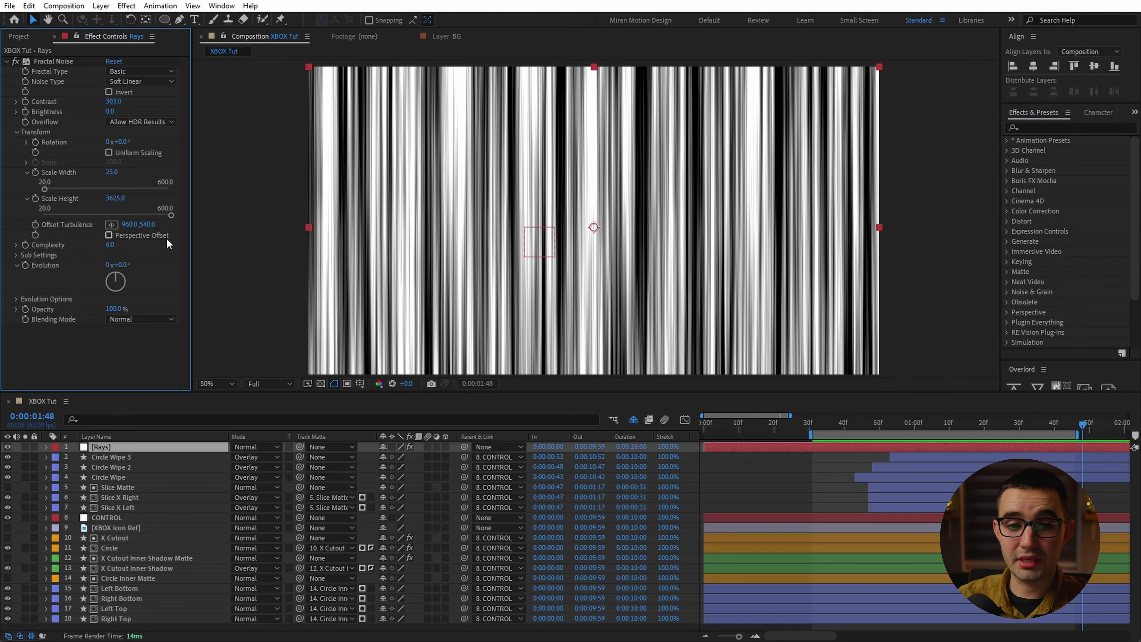
- Try animating the Fractal Noise Evolution with keyframes starting at 256°, and undo those changes
mouse_move(116, 273)
mouse_down()
mouse_move(119, 300)
mouse_move(144, 282)
mouse_move(76, 317)
mouse_move(26, 262)
mouse_up()
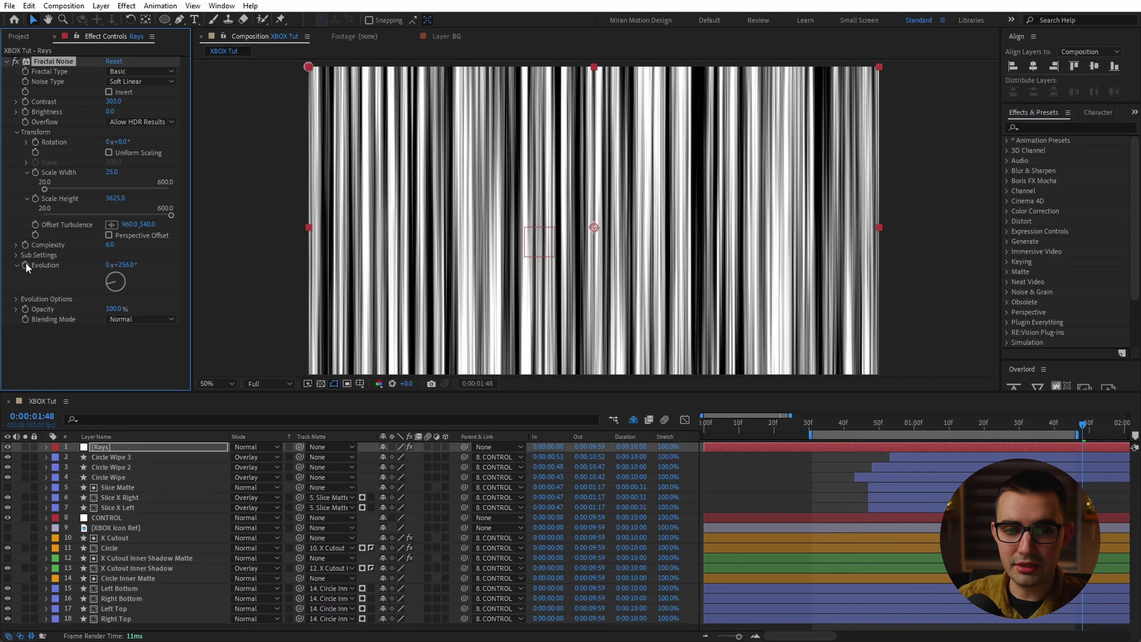
click(25, 265)
key(space)
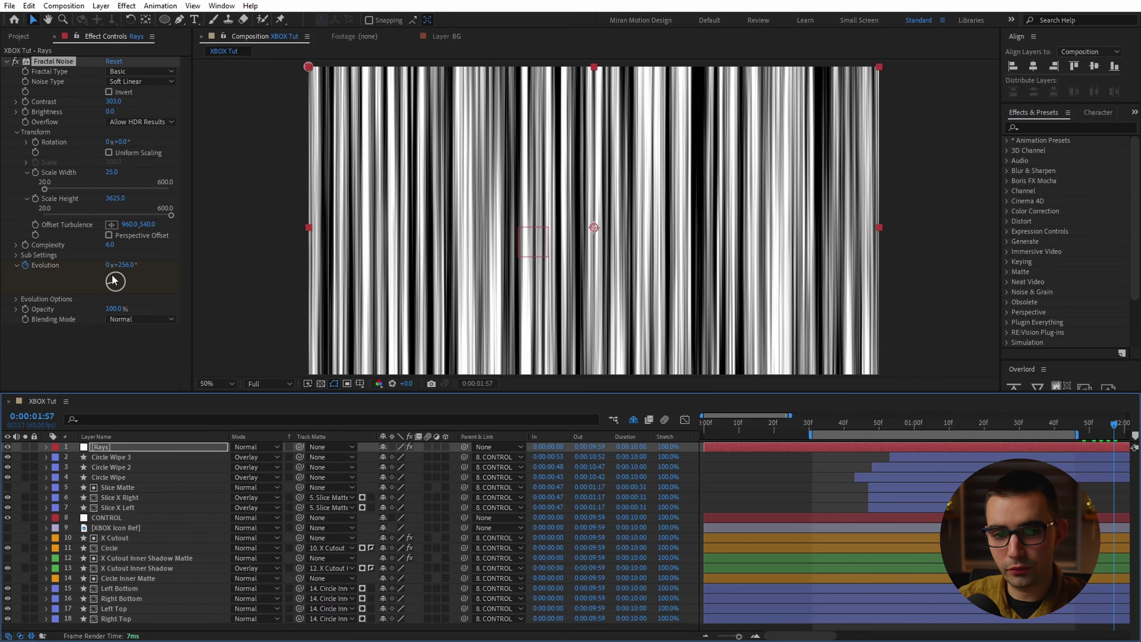
mouse_move(112, 275)
mouse_down()
mouse_move(150, 265)
mouse_move(214, 321)
mouse_move(200, 340)
mouse_up()
key(ctrl+z)
key(ctrl+z)
key(ctrl+z)
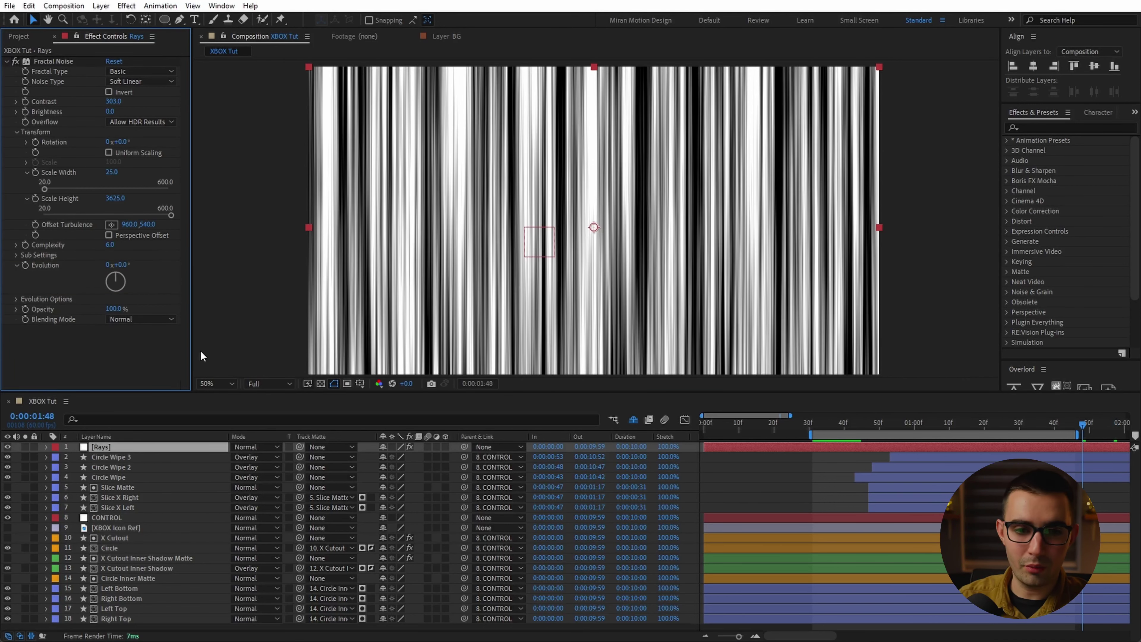
- Drive the Rays layer's Fractal Noise Evolution with the expression time*200 and preview the moving streaks
click(168, 446)
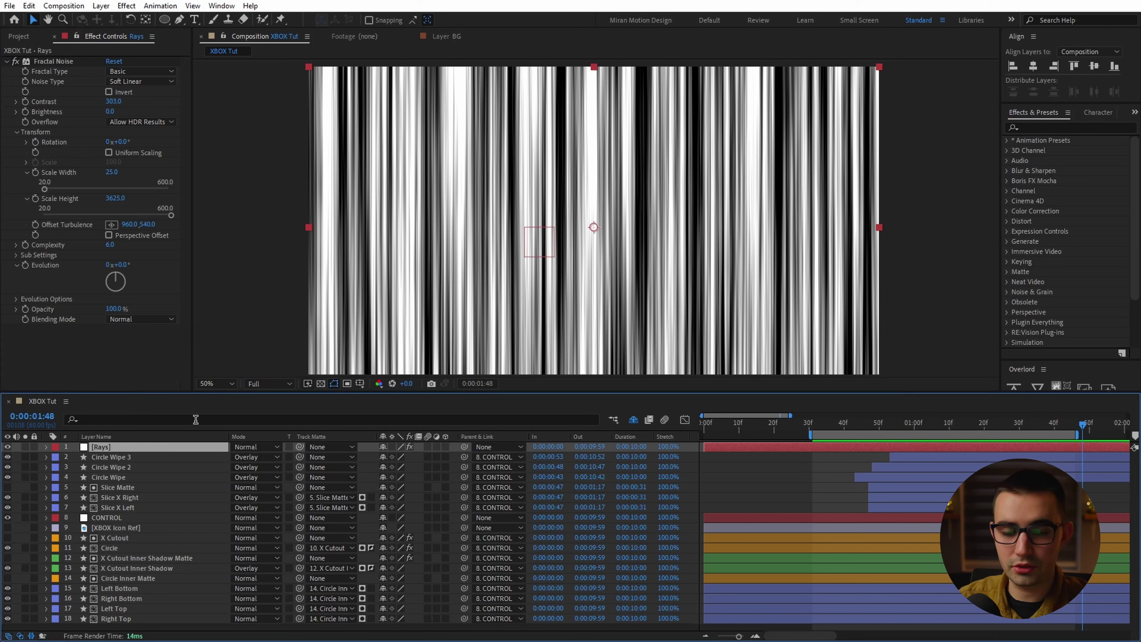
alt+click(26, 265)
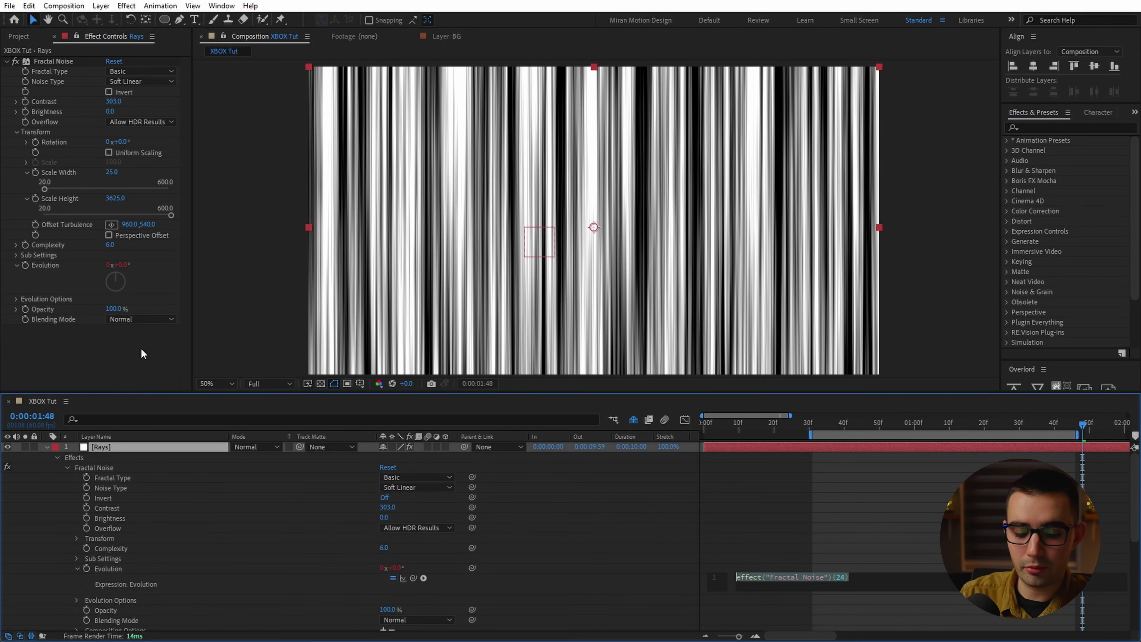
text(time)
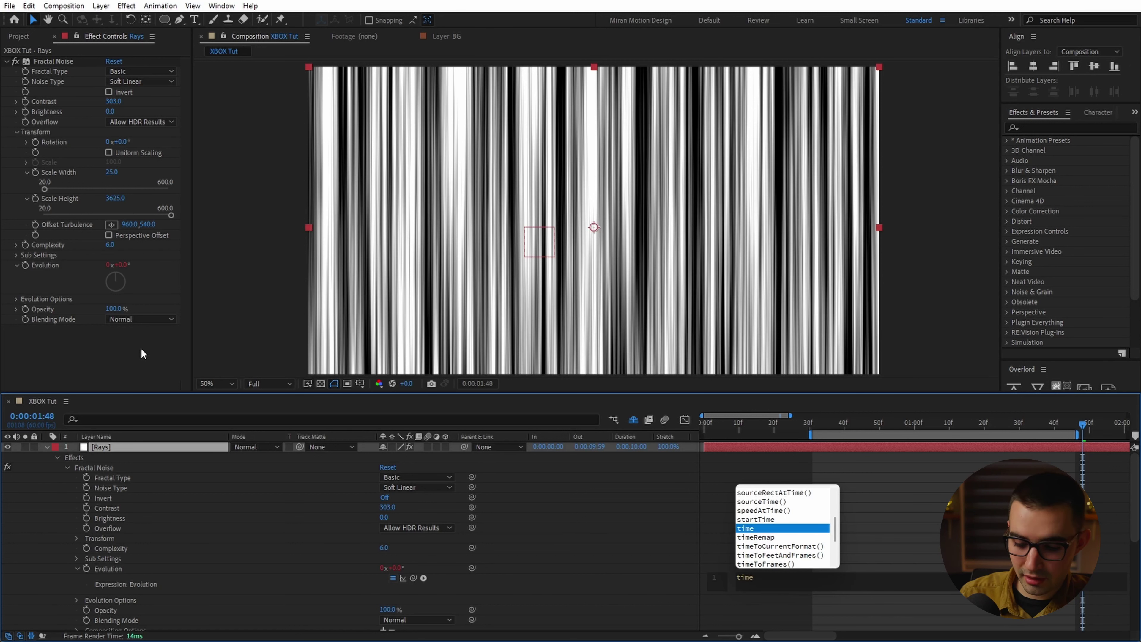
text(*200)
click(142, 353)
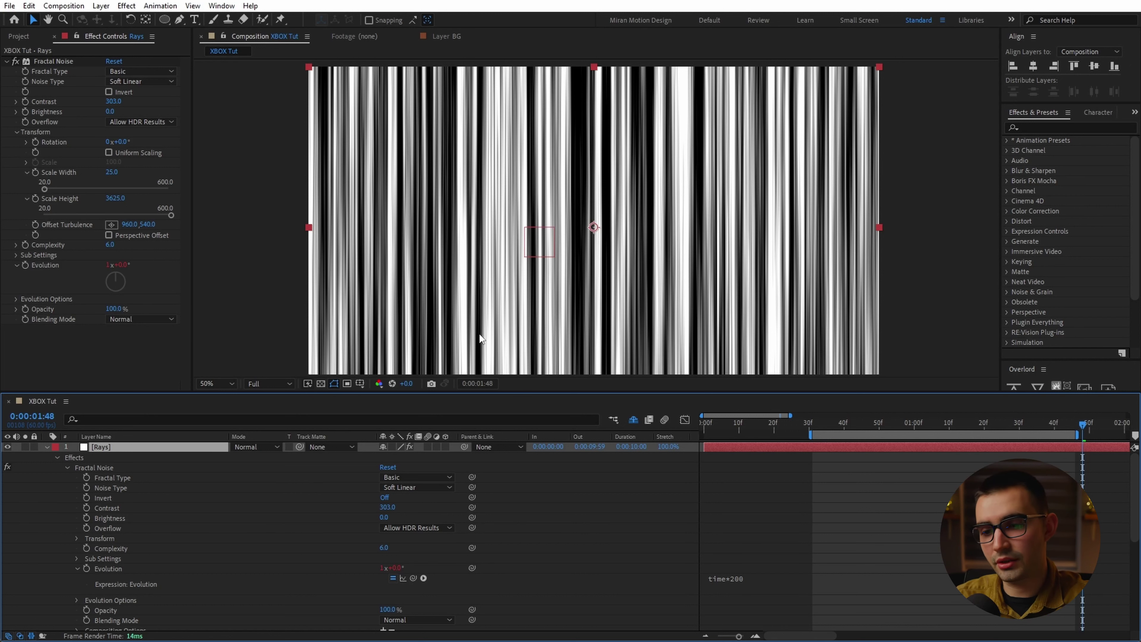
click(914, 426)
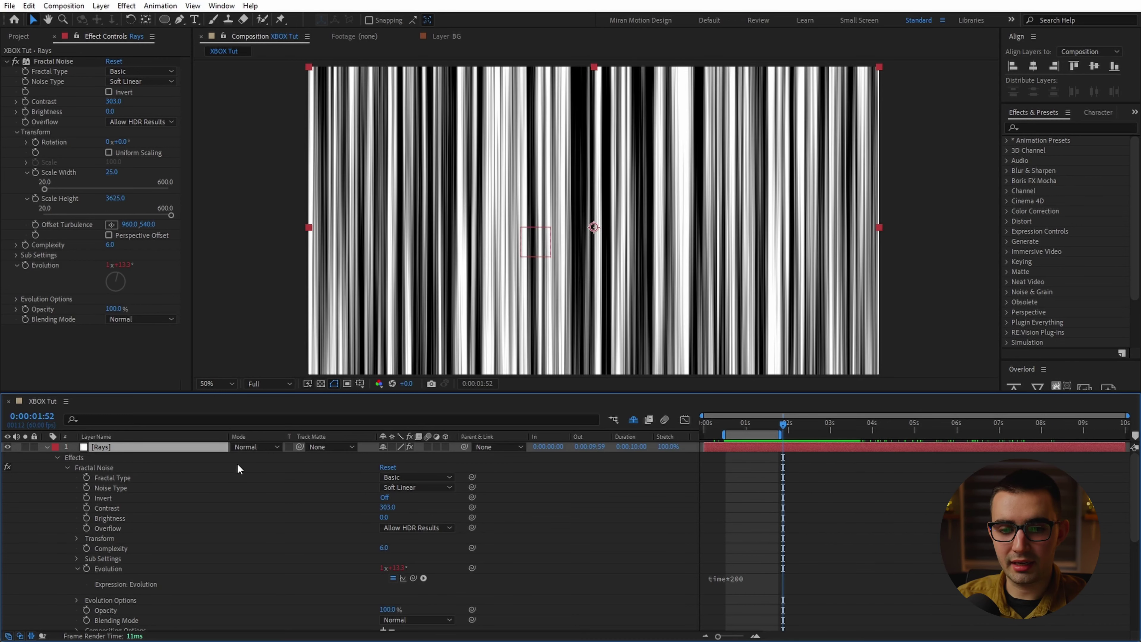
- Scale the Rays layer to 21% and move the current time to 0:00:01:03, before CONTROL's X Position animation
key(s)
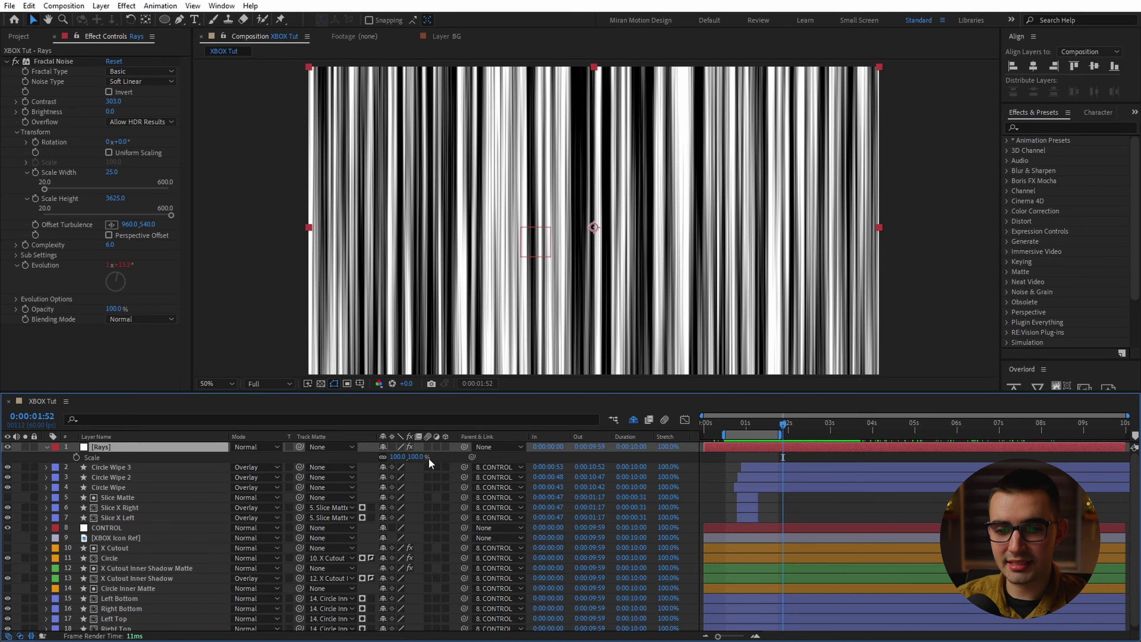
drag(429, 463, 195, 510)
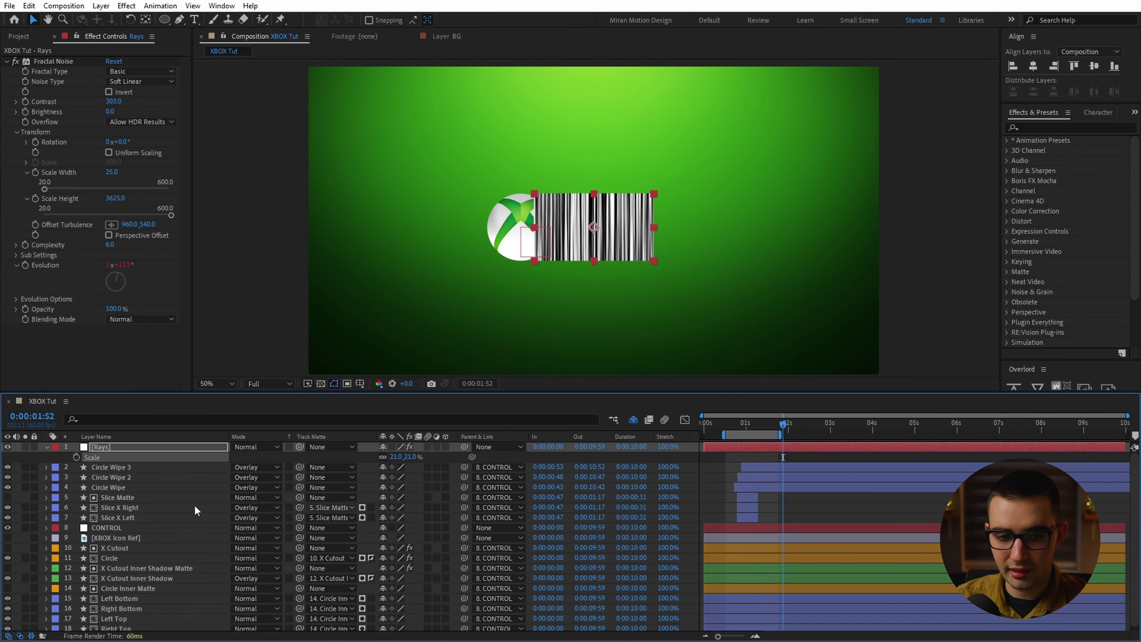
click(140, 528)
key(u)
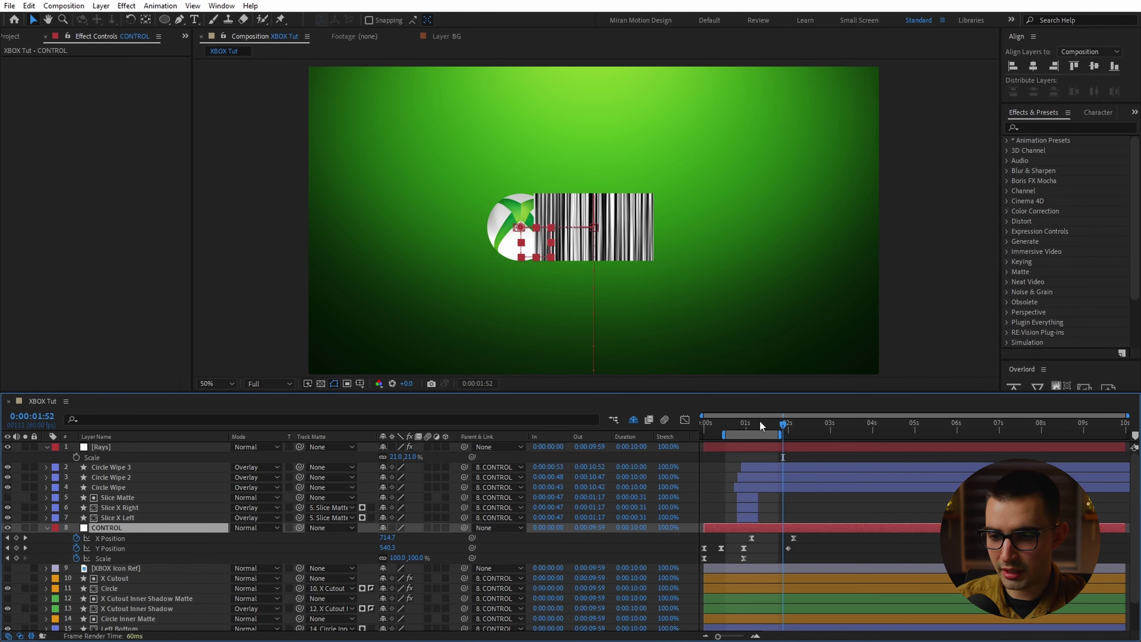
drag(760, 425, 748, 425)
key(/)
click(730, 448)
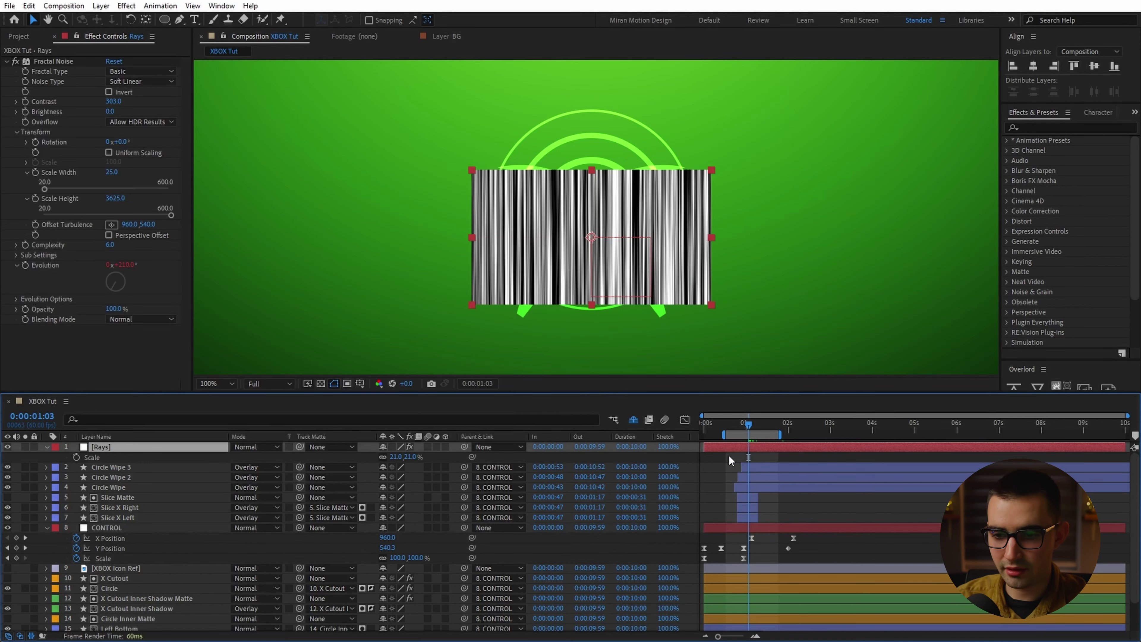
- Set the Rays layer's blending mode to Add and its Fractal Noise overflow to Clip
click(255, 447)
click(305, 242)
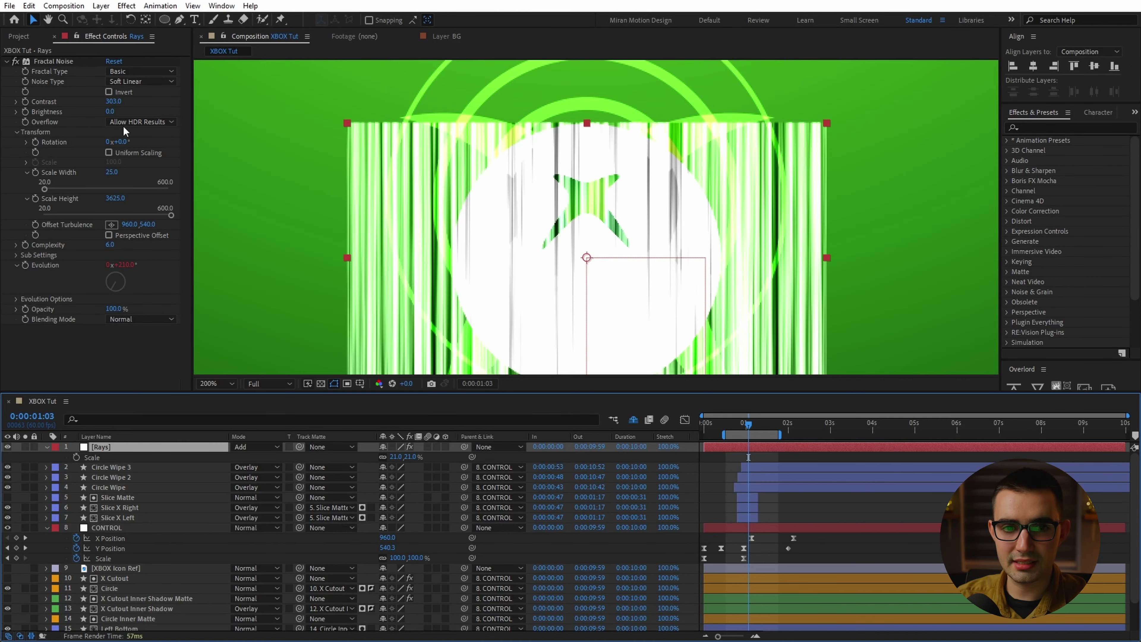
click(123, 128)
key(period)
drag(880, 234, 502, 232)
key(comma)
key(comma)
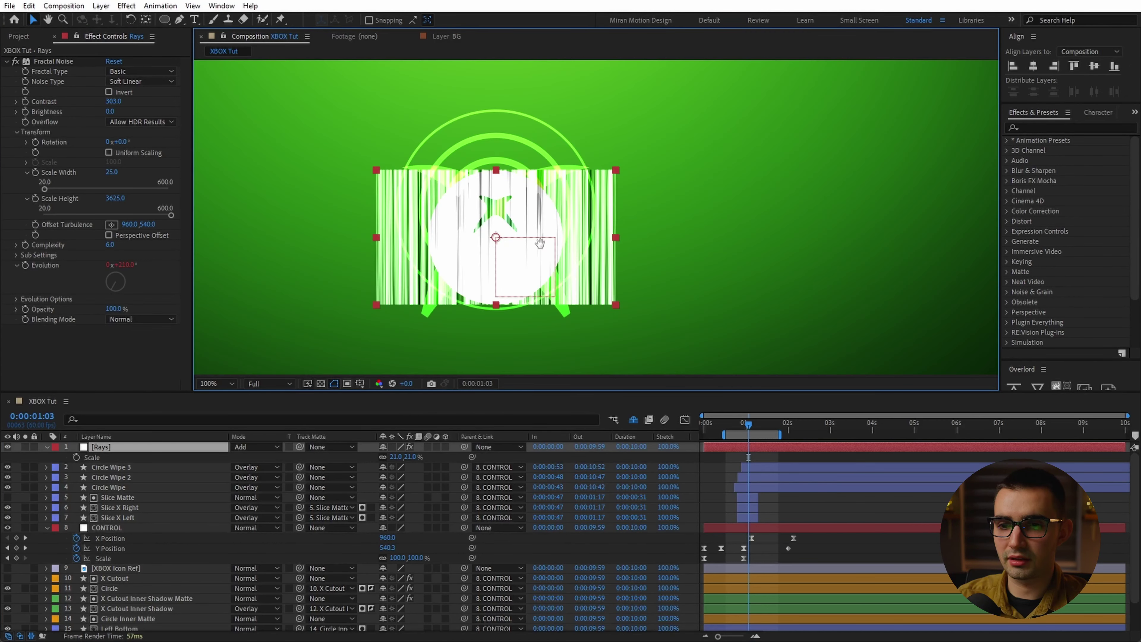
scroll(540, 243, up, 1)
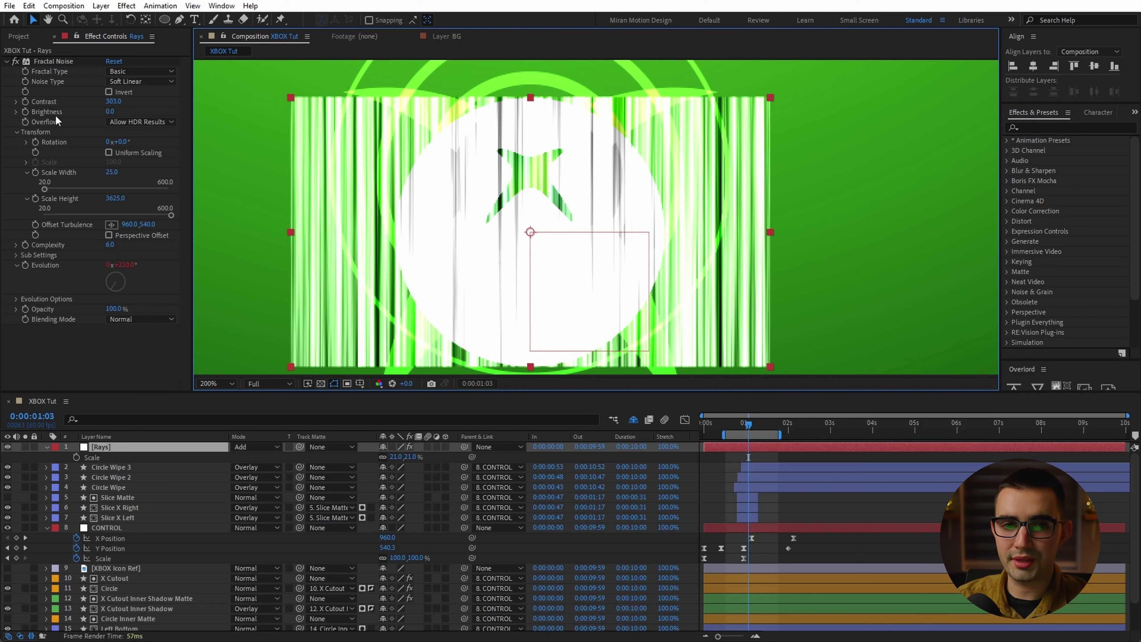
click(137, 122)
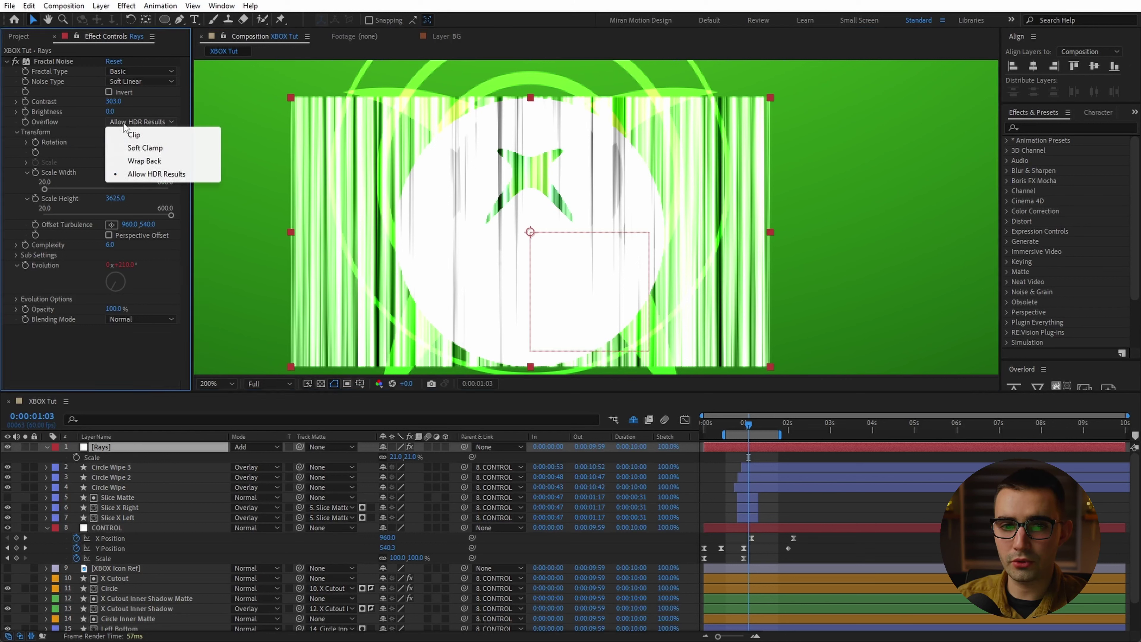
click(135, 135)
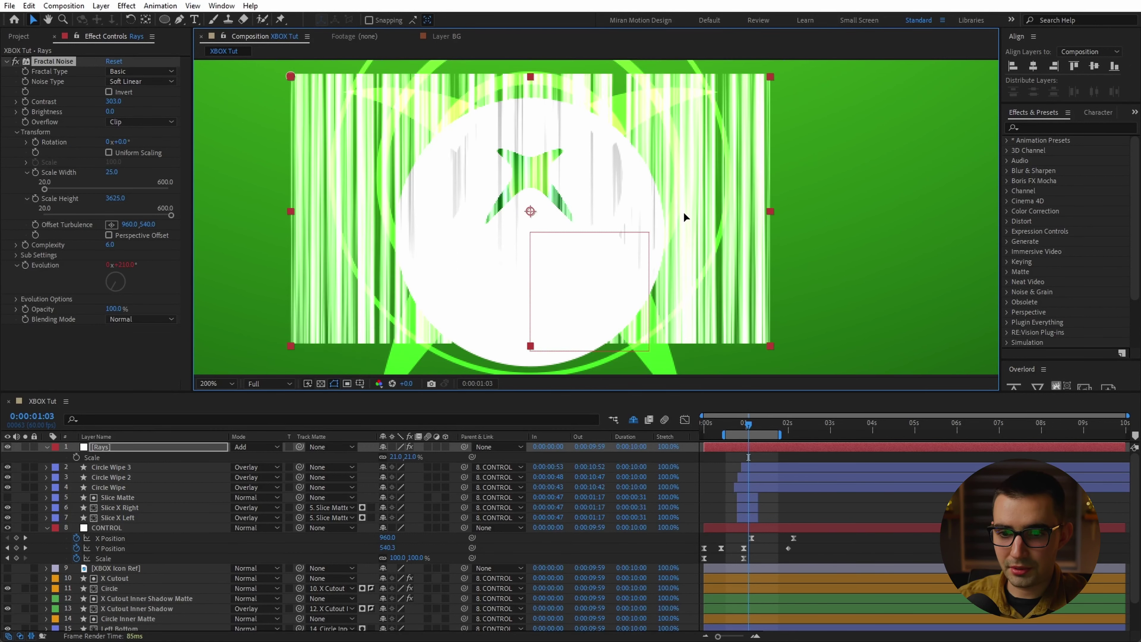
- Raise the Rays layer slightly over the logo and reshape it narrower and taller to cover the circle
drag(683, 212, 684, 218)
drag(773, 221, 724, 238)
key(Page_Up)
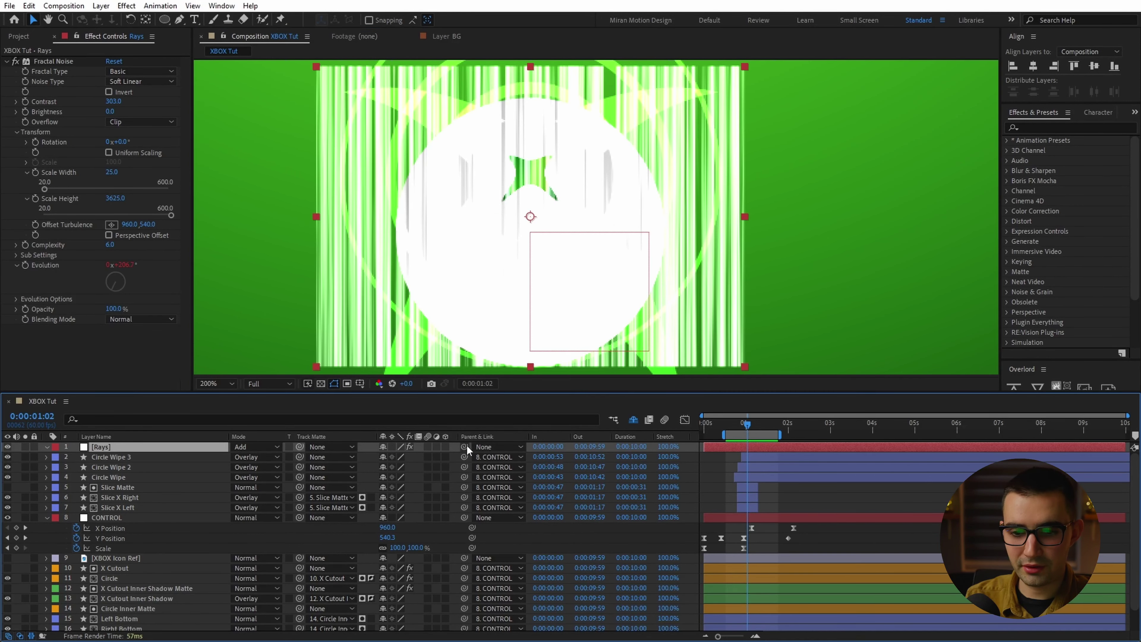
- Parent the Rays layer to CONTROL and check that it follows the logo at 0:00:03:46
drag(464, 446, 163, 523)
click(162, 520)
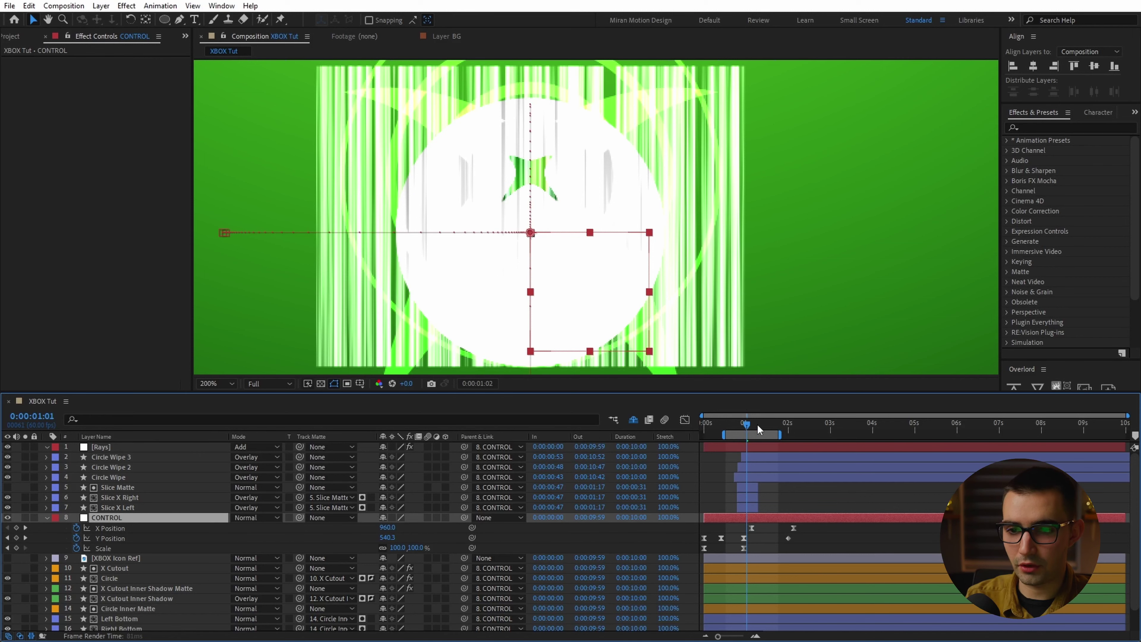
drag(758, 429, 862, 430)
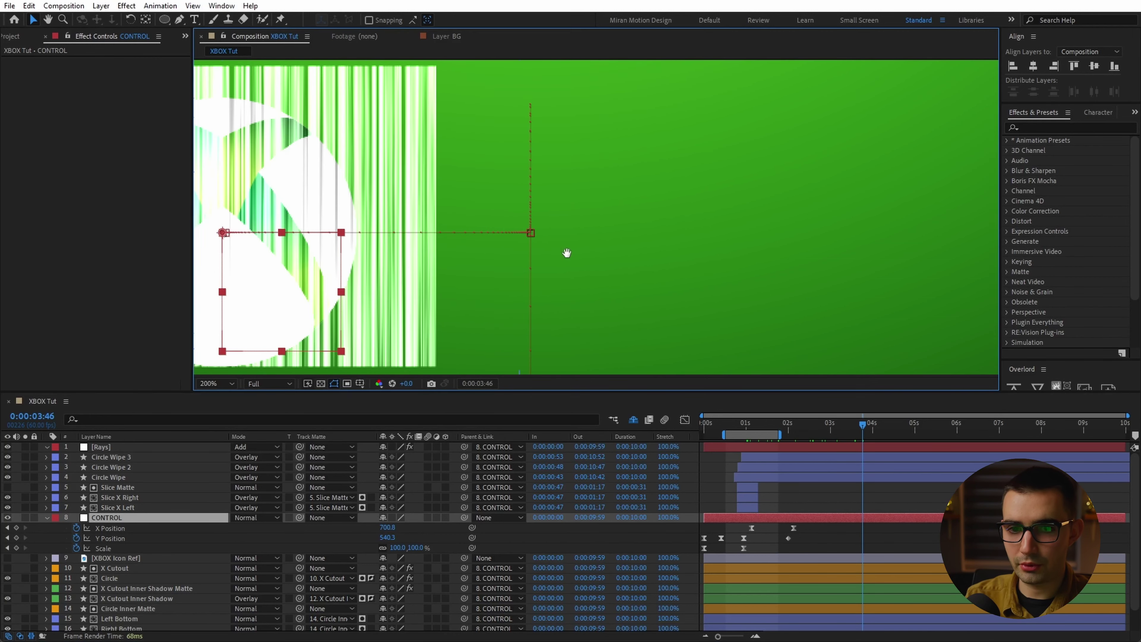
drag(566, 253, 874, 251)
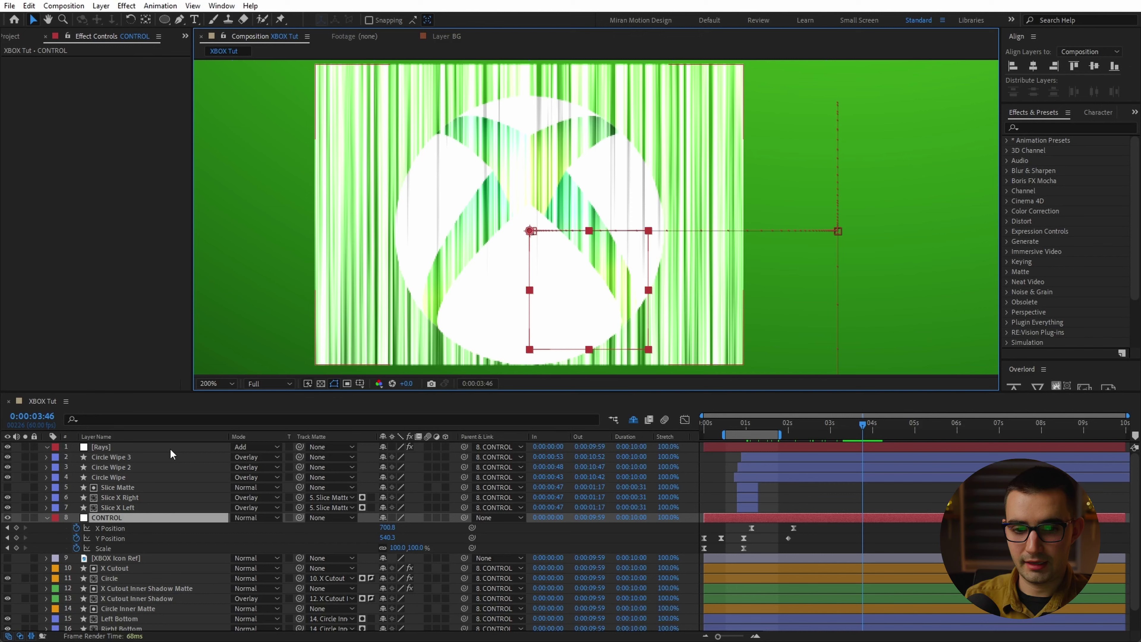
- Add an elliptical mask to the Rays layer, narrow it symmetrically, and raise it over the upper X
click(170, 448)
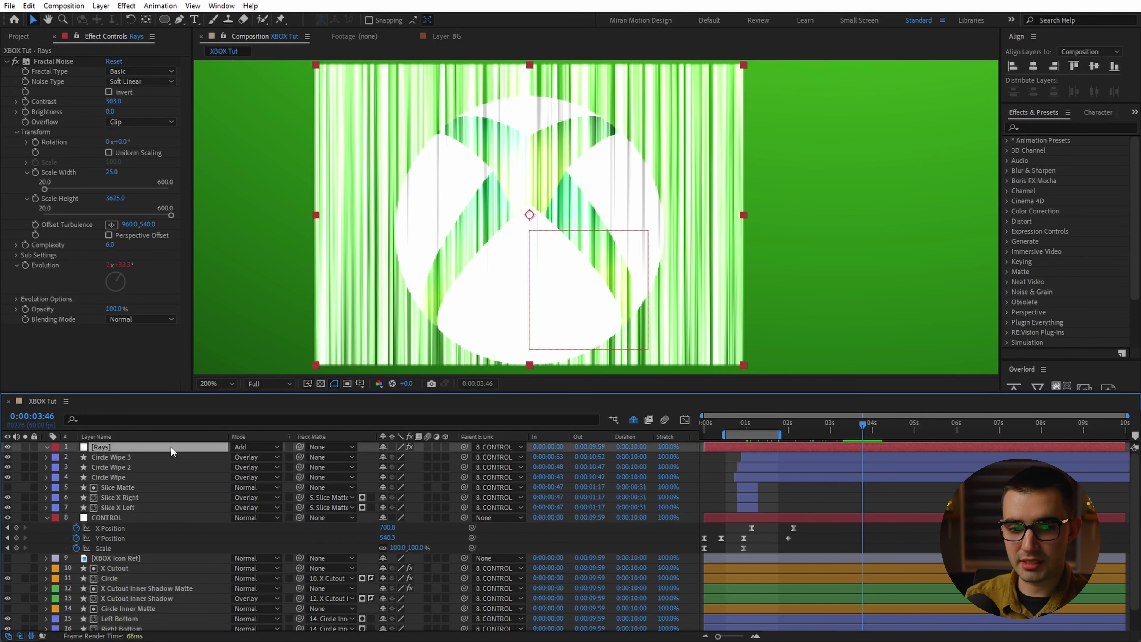
double_click(167, 19)
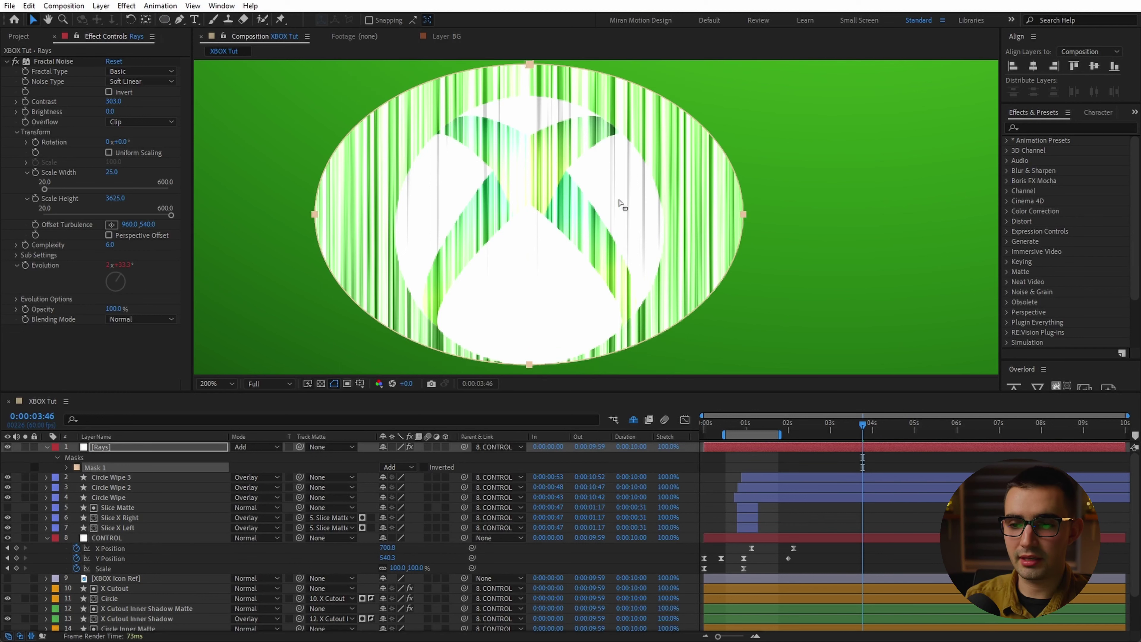
double_click(745, 216)
drag(744, 214, 583, 226)
drag(570, 235, 608, 170)
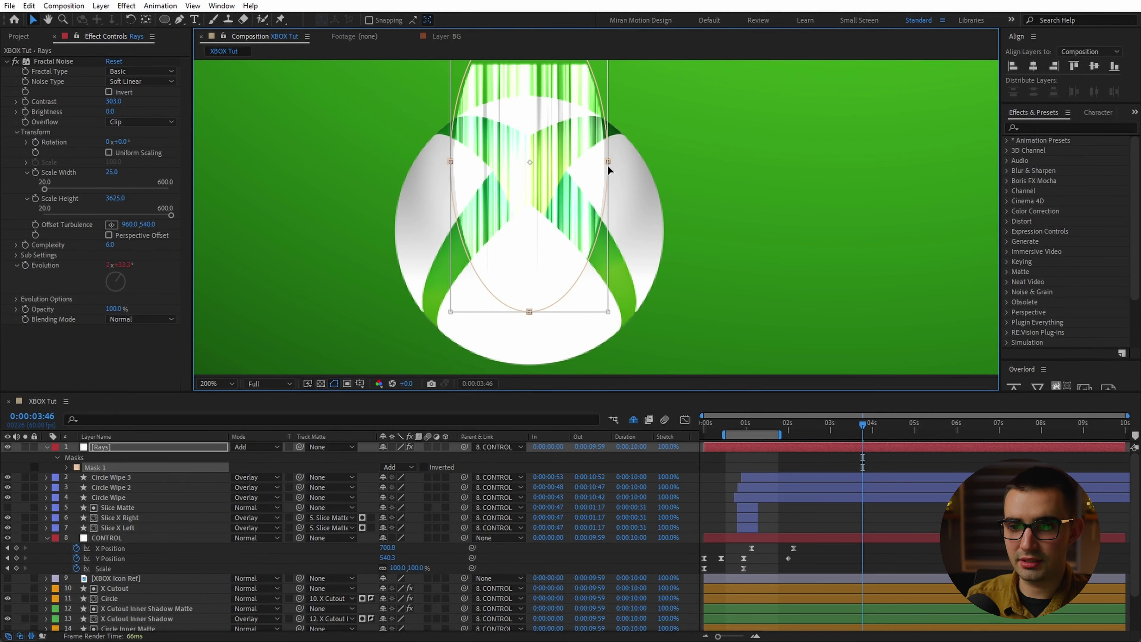
- Shorten the Rays mask to a near-circle over the middle of the X and set its feather to 303 pixels
drag(541, 92, 543, 122)
drag(539, 63, 546, 163)
drag(546, 165, 542, 124)
drag(541, 171, 542, 199)
key(f)
drag(409, 468, 553, 465)
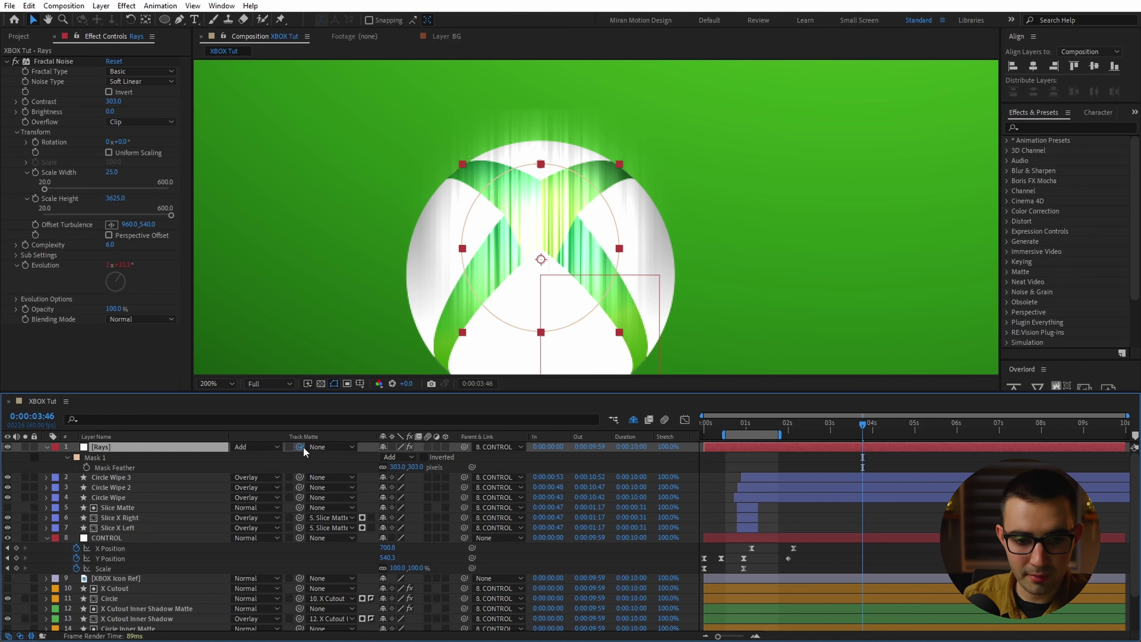
- Use X Cutout as the Rays layer's track matte and move Rays directly below CONTROL in the layer stack
drag(299, 447, 110, 587)
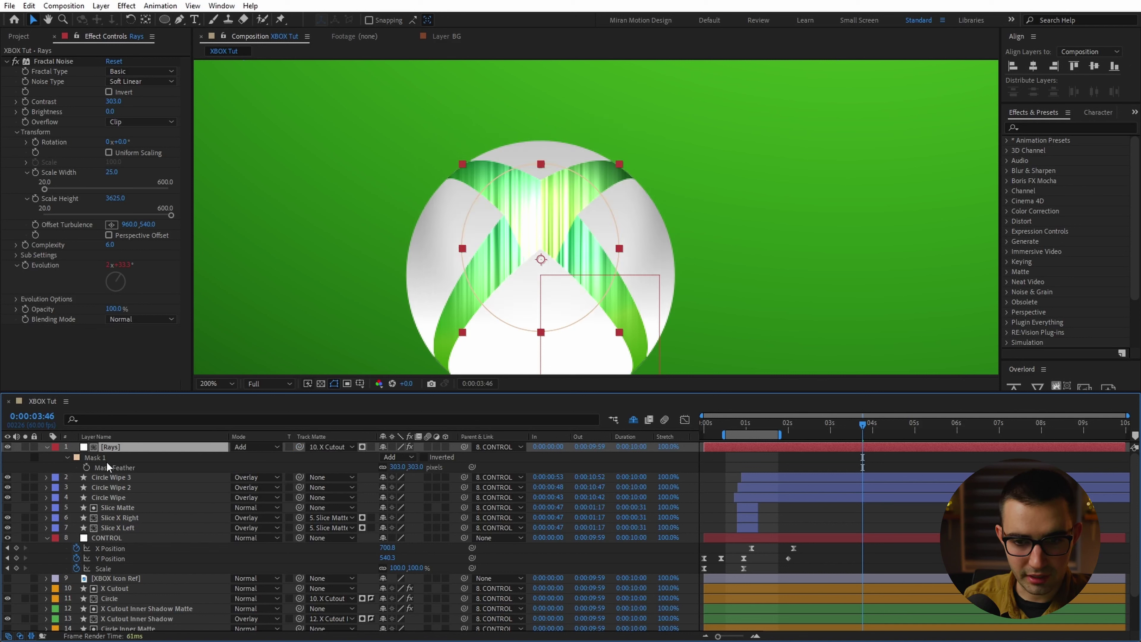
drag(122, 451, 135, 538)
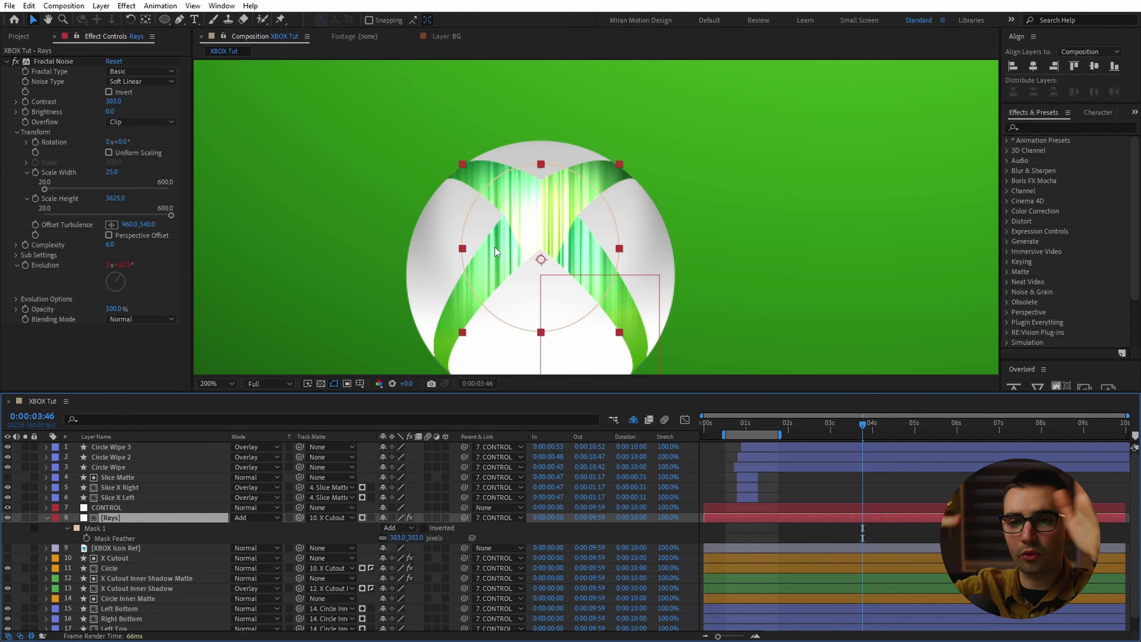
- Lower the Rays layer's opacity to 38% and add CC Radial Fast Blur with Brightest zoom and an amount of 88
key(t)
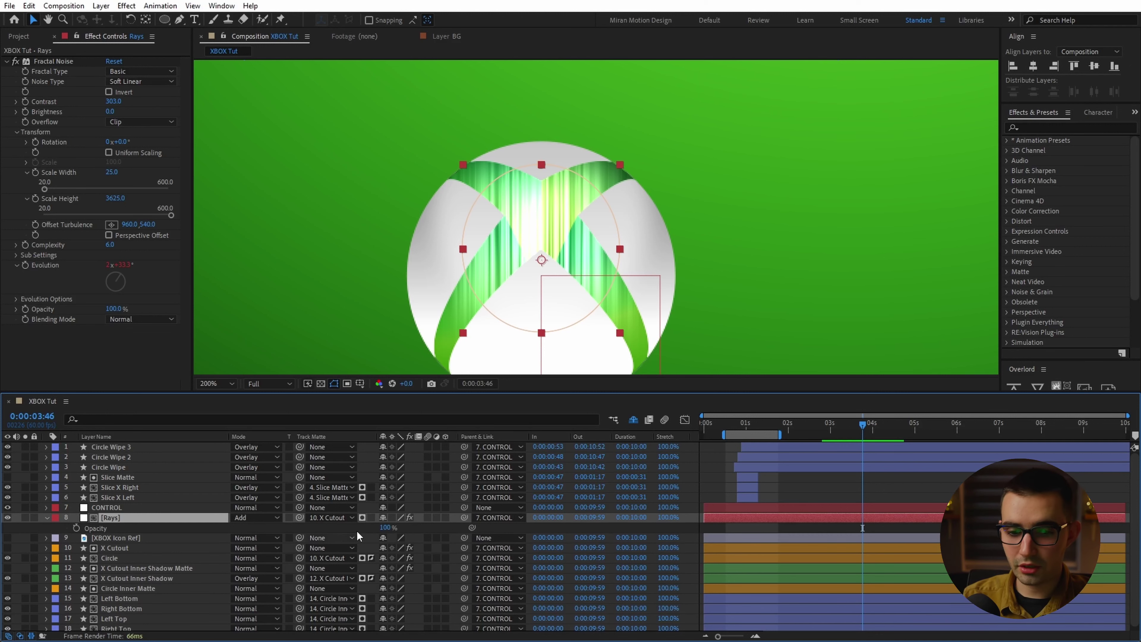
drag(384, 527, 347, 526)
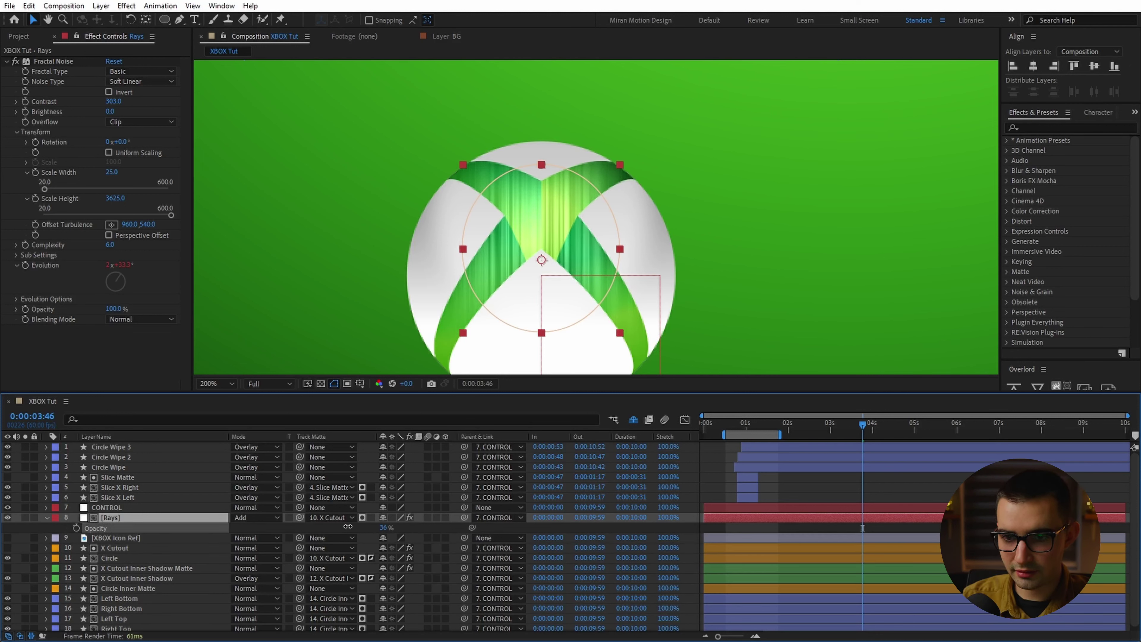
click(1064, 128)
text(cc rad)
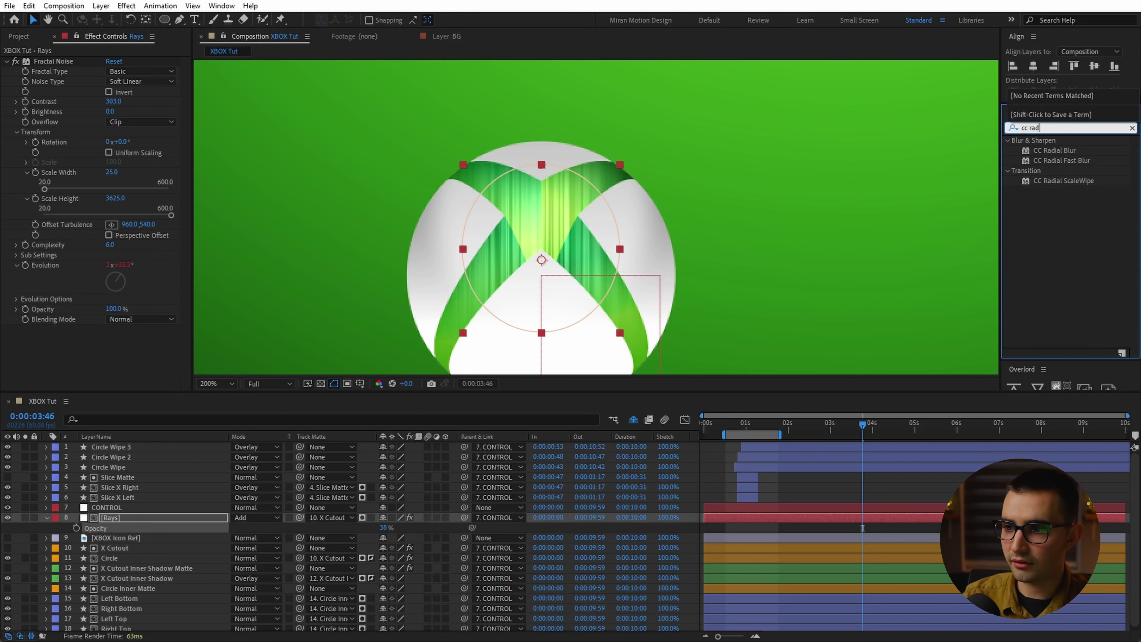
drag(1080, 163, 541, 249)
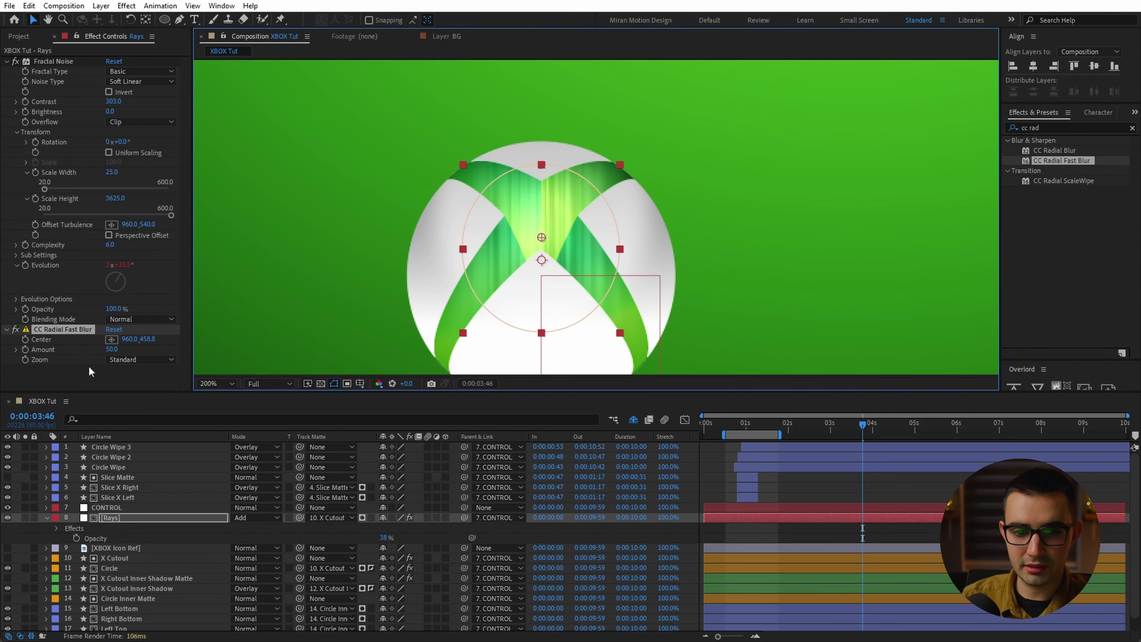
click(135, 359)
click(130, 384)
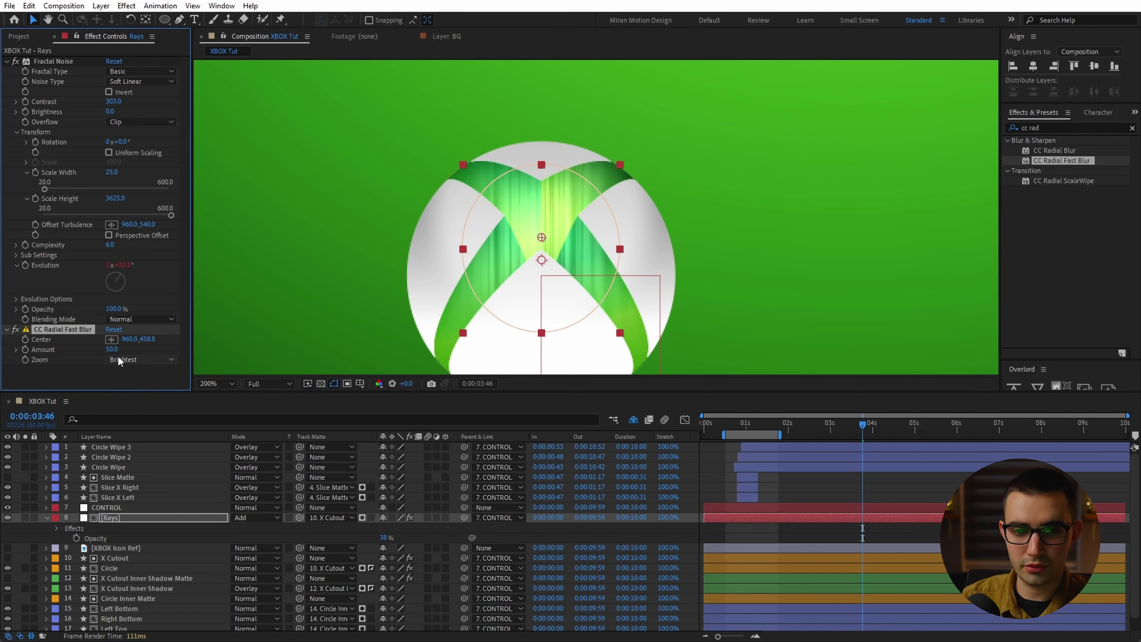
drag(121, 346, 131, 346)
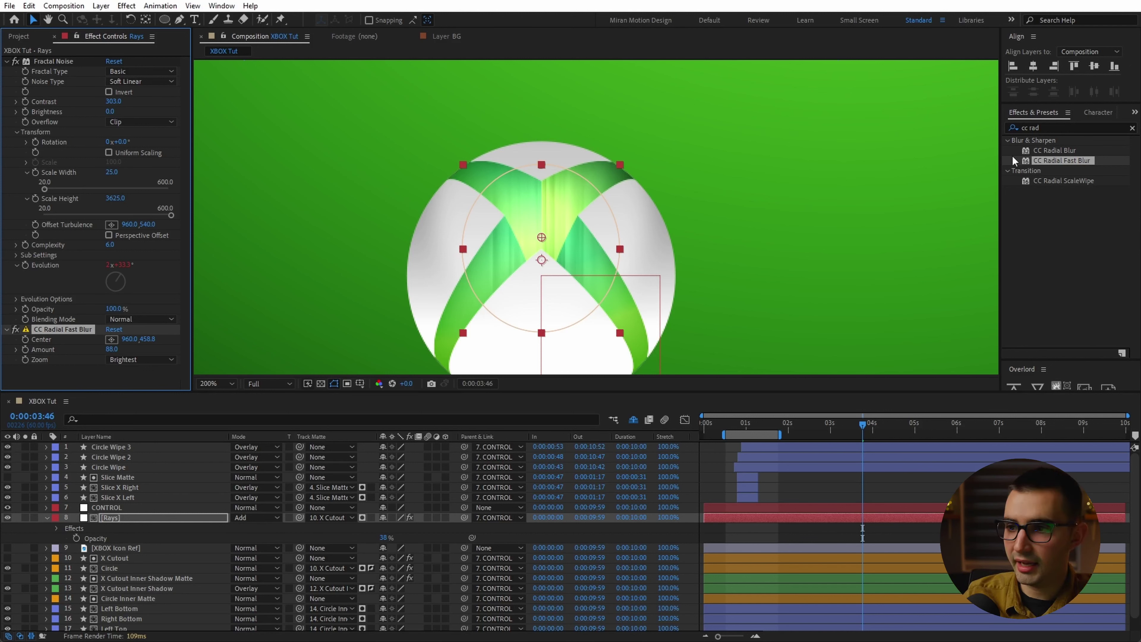
- Add Optics Compensation to Rays with Reverse Lens Distortion enabled and a field of view of 153.3
click(1018, 136)
click(1032, 127)
text(optic)
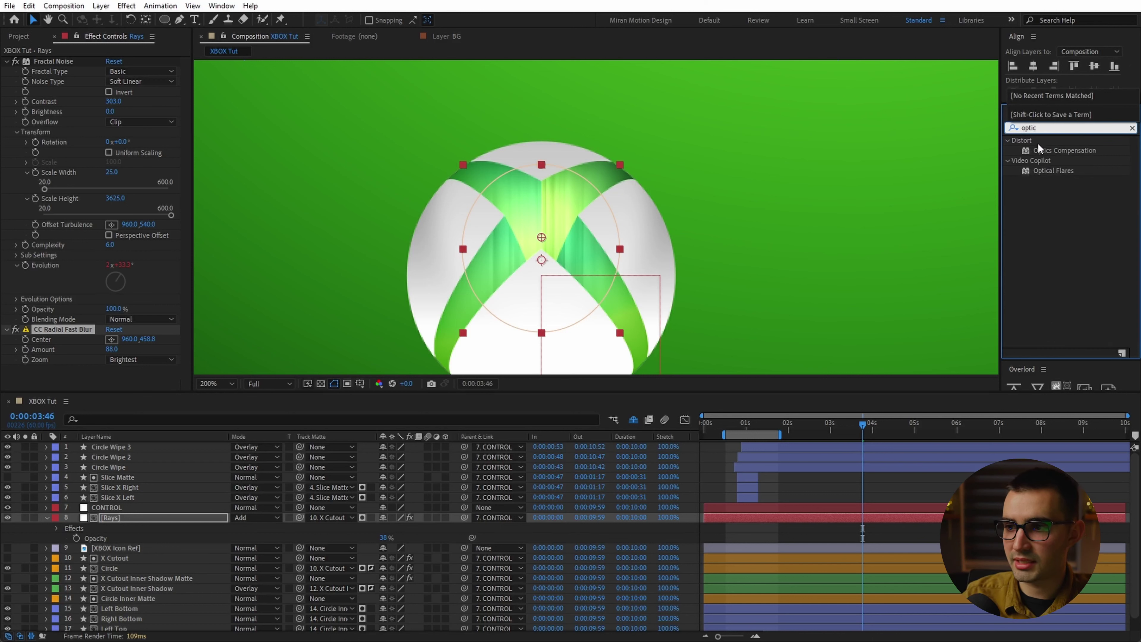
drag(1039, 148, 241, 332)
drag(629, 269, 854, 237)
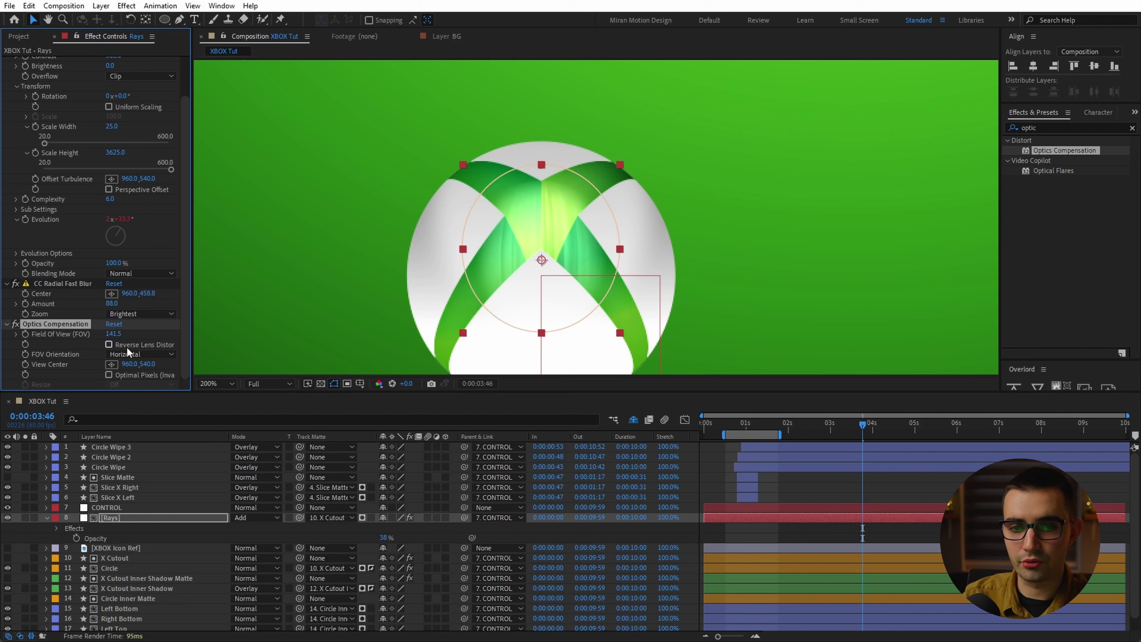
click(109, 344)
drag(121, 336, 165, 335)
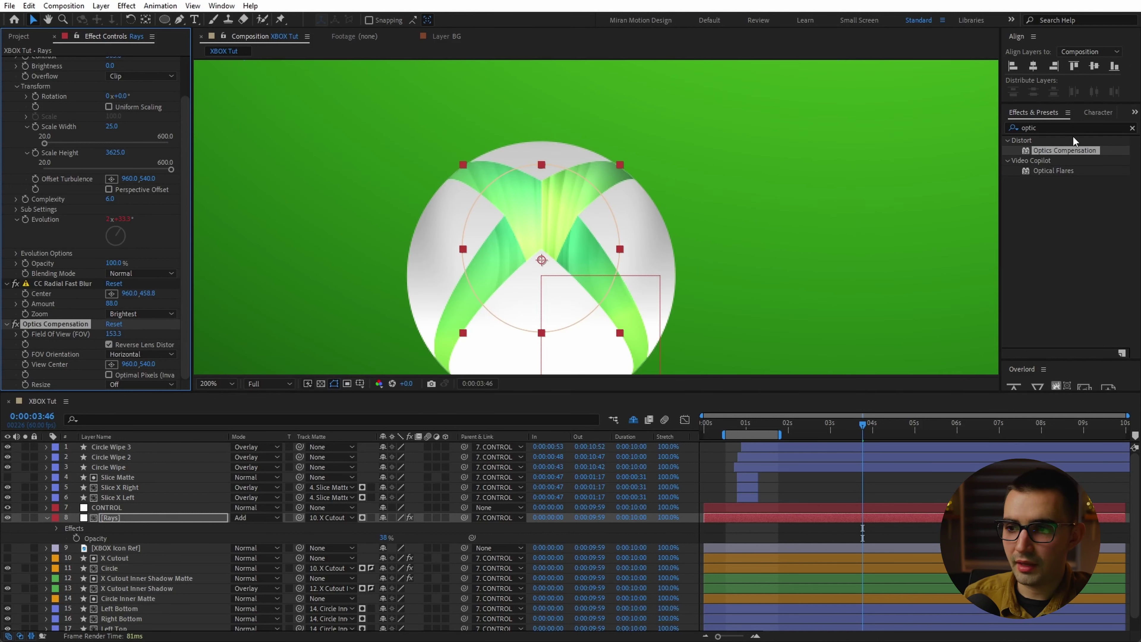
- Add Fast Box Blur to Rays below Optics Compensation with a blur radius of 5
double_click(1073, 128)
text(fas)
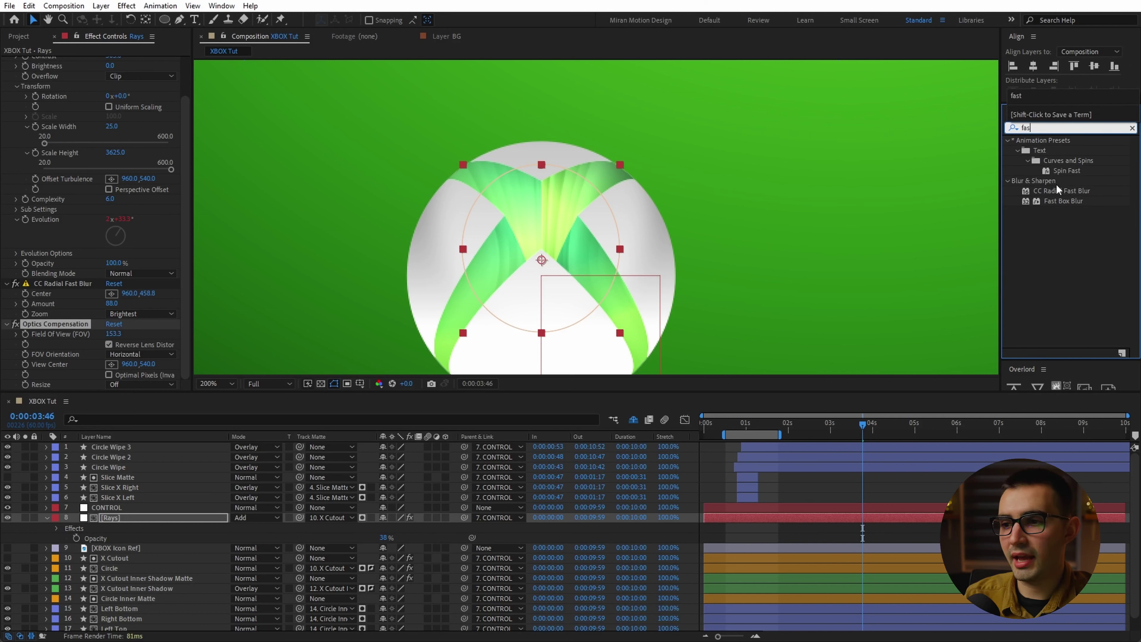
click(1060, 201)
drag(1058, 206, 108, 355)
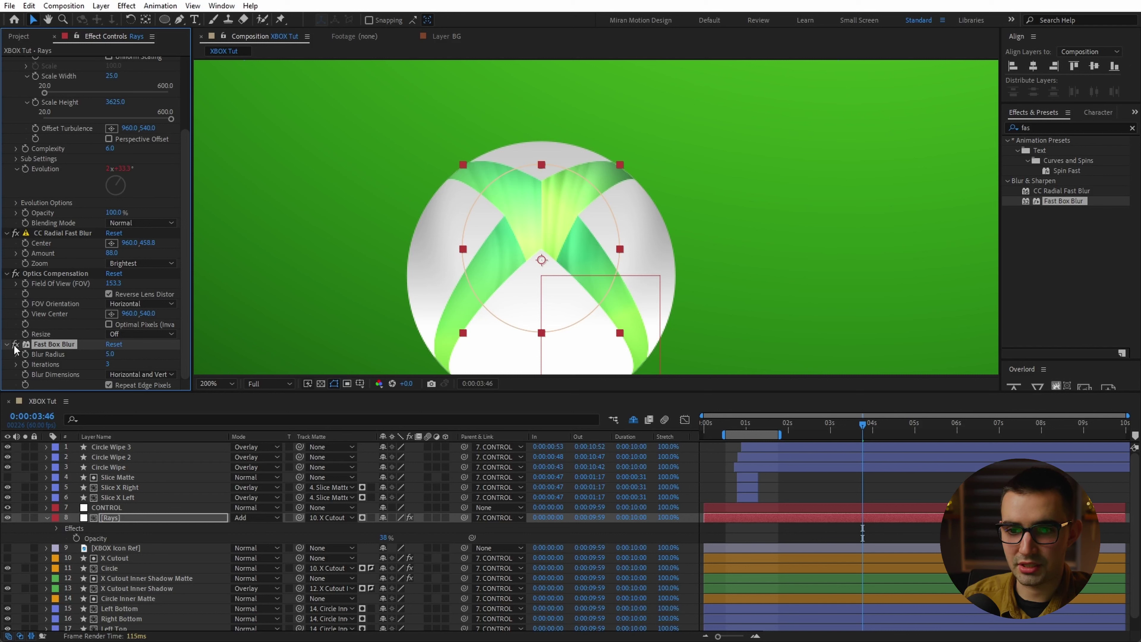
- Move the Optics Compensation view center down to about 960, 696 and reduce the Rays opacity to 28%
click(54, 274)
drag(541, 260, 549, 310)
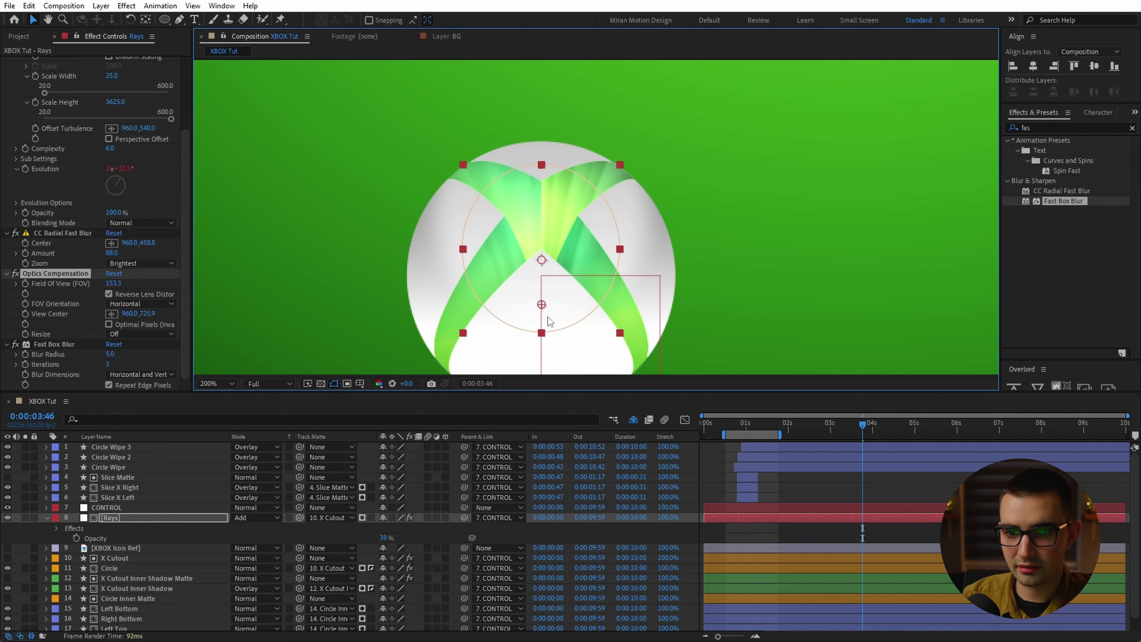
click(380, 537)
drag(380, 537, 377, 538)
- Set the Fractal Noise scale width on Rays to 40 and preview the rays from 0:00:03:46
scroll(90, 180, up, 5)
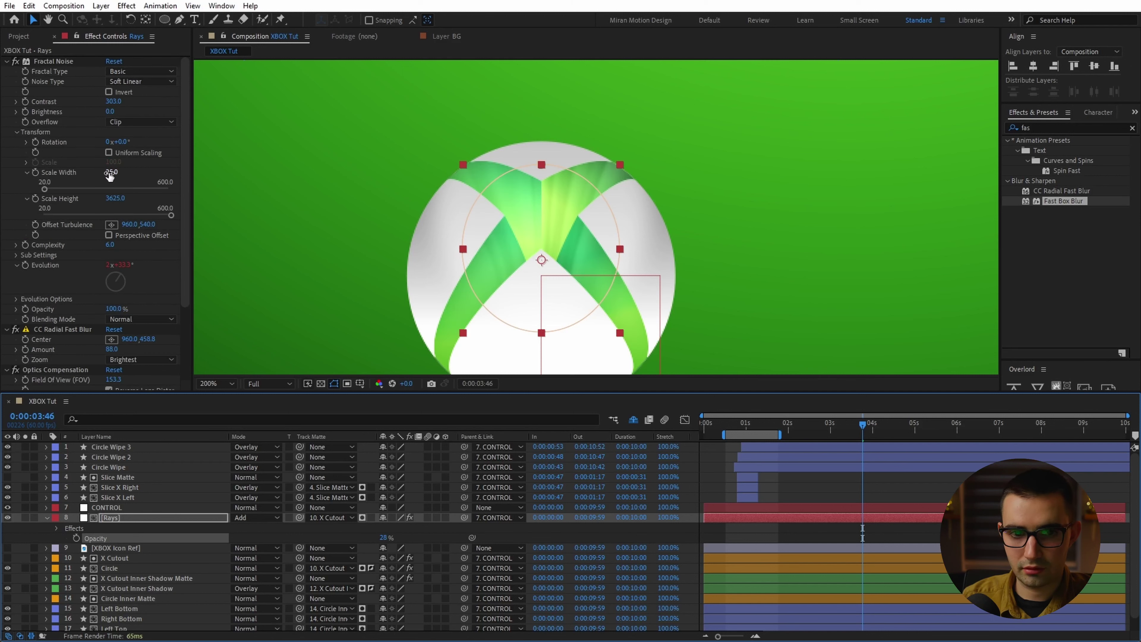
mouse_move(111, 172)
mouse_down()
mouse_move(138, 185)
mouse_move(110, 190)
mouse_up()
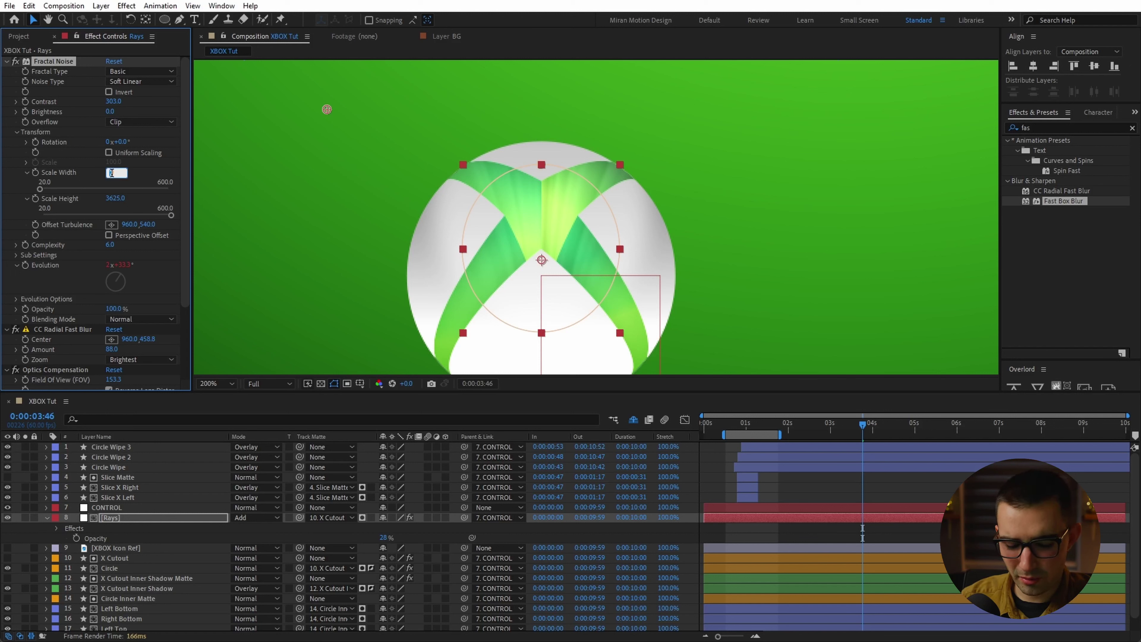
key(Return)
key(space)
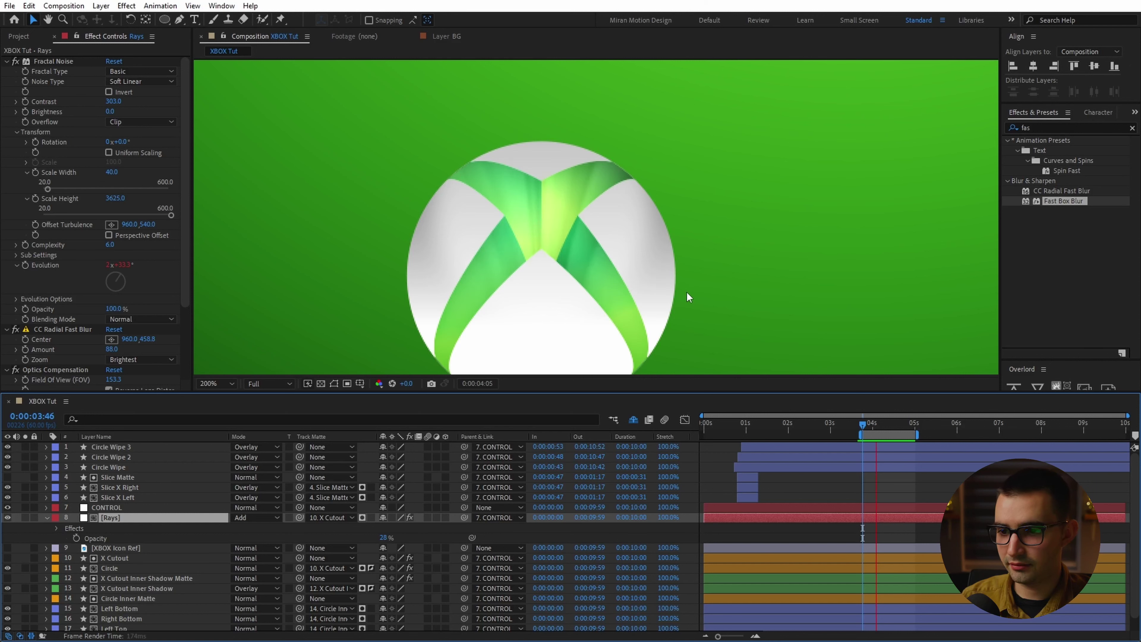
key(space)
scroll(110, 386, down, 3)
scroll(110, 386, down, 2)
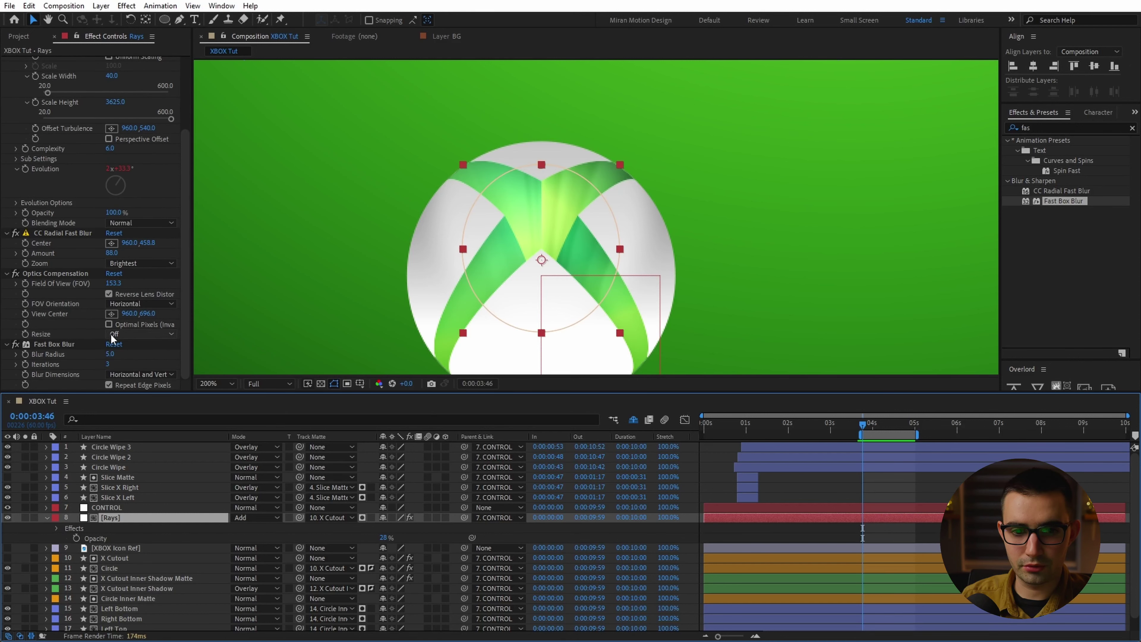
click(136, 368)
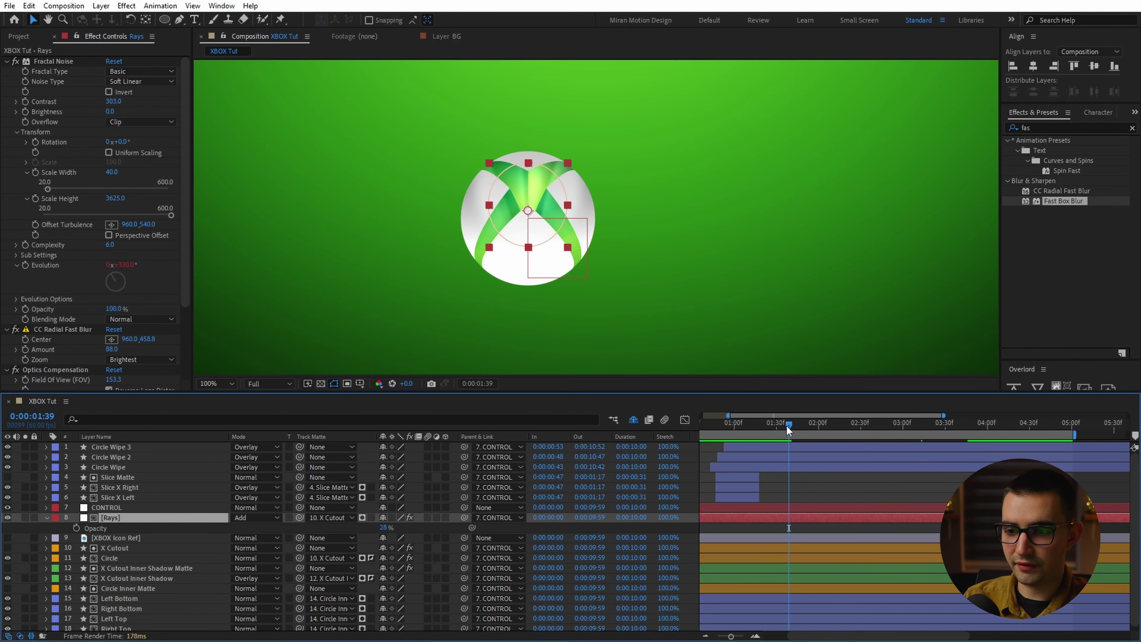
- Animate the Rays opacity from 0% at 0:00:01:38 to 28% at 0:00:02:04 with eased keyframes
mouse_move(786, 424)
mouse_down()
mouse_move(744, 438)
mouse_move(798, 445)
mouse_move(769, 442)
mouse_move(787, 444)
mouse_up()
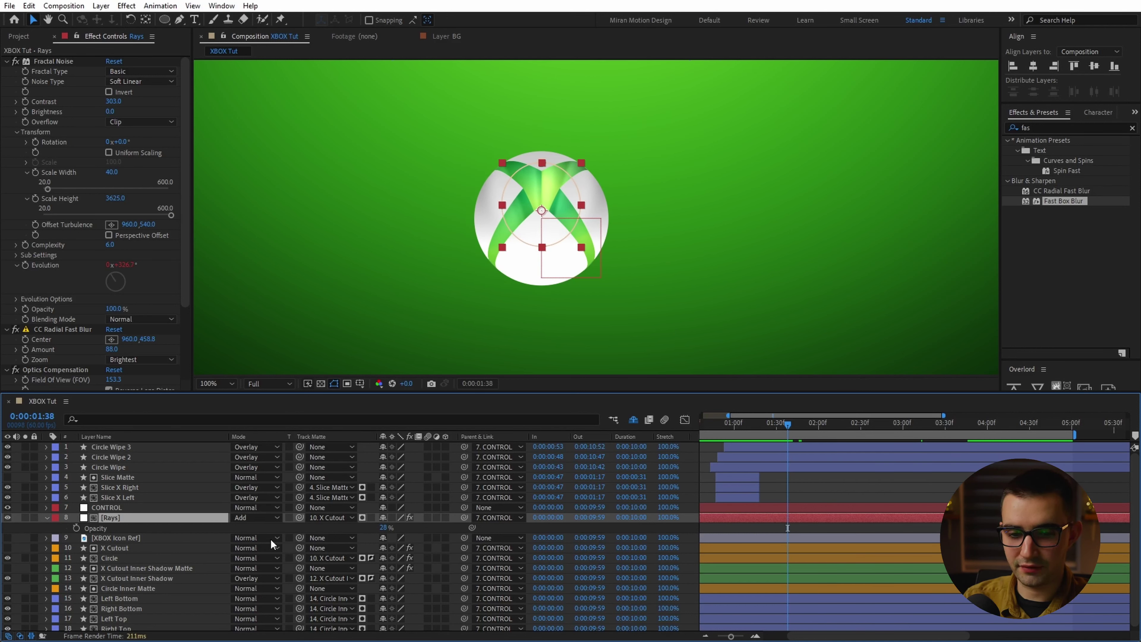
click(75, 528)
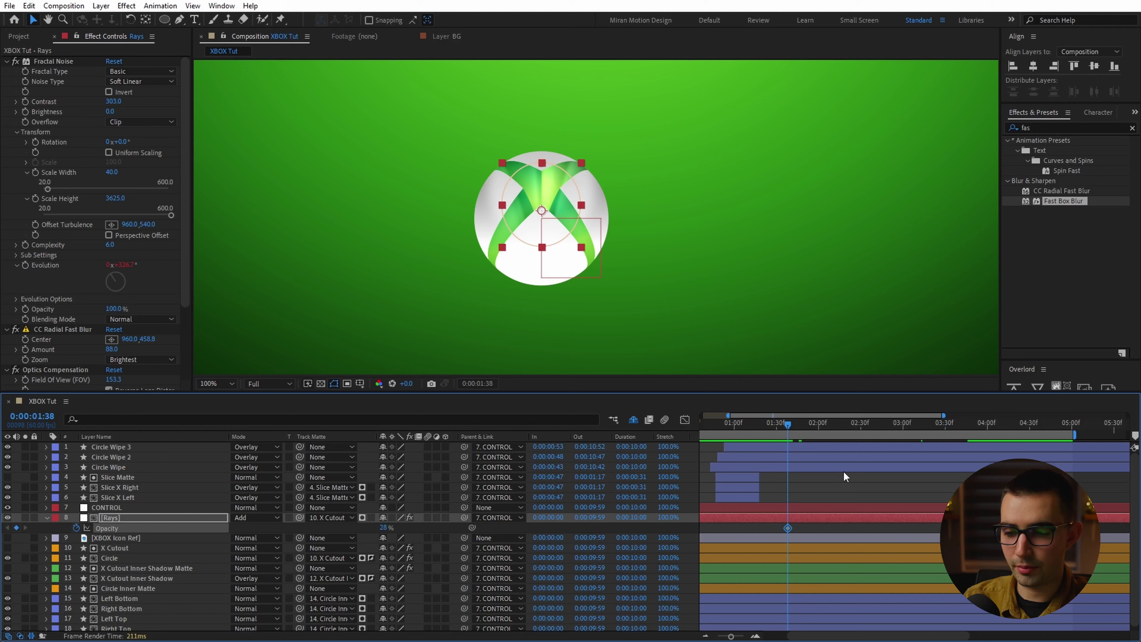
drag(789, 428, 824, 424)
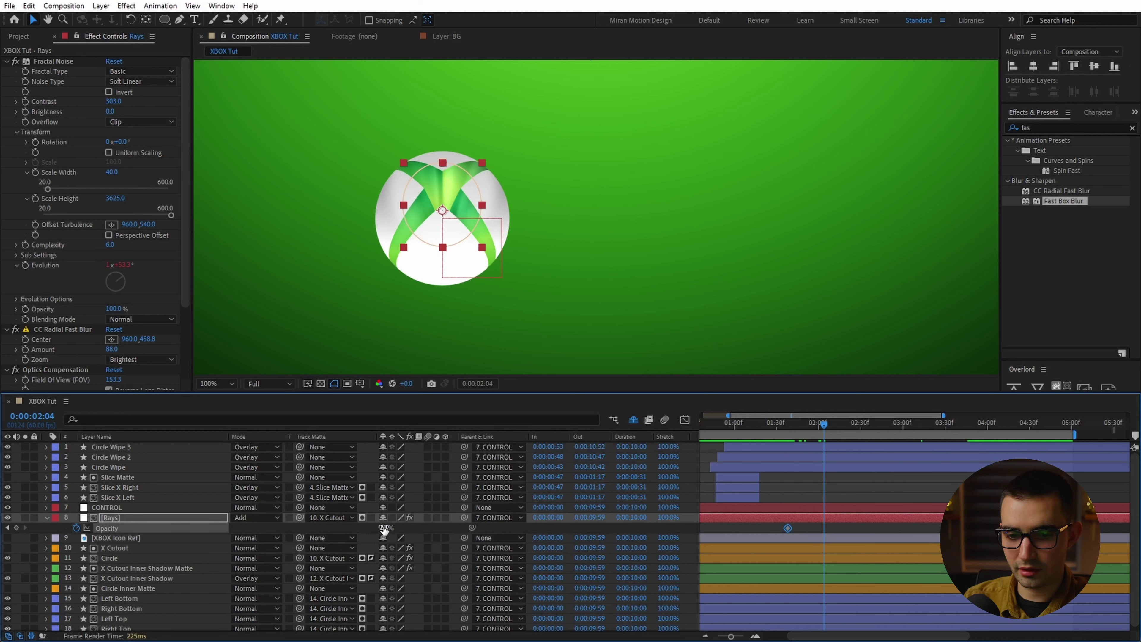
click(8, 527)
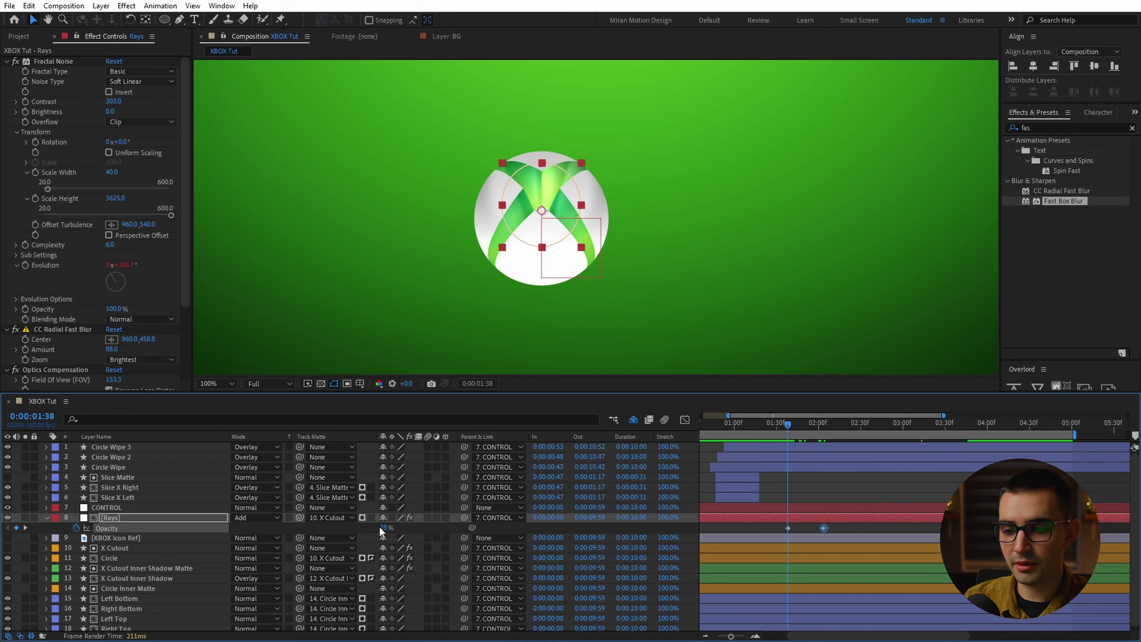
drag(379, 529, 324, 528)
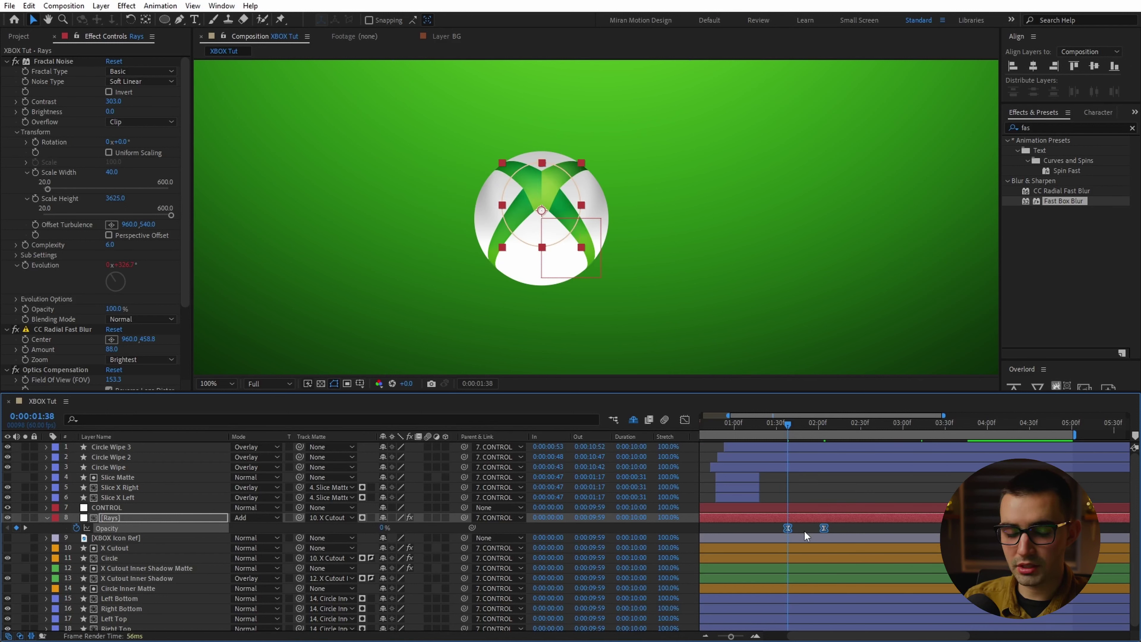
click(795, 532)
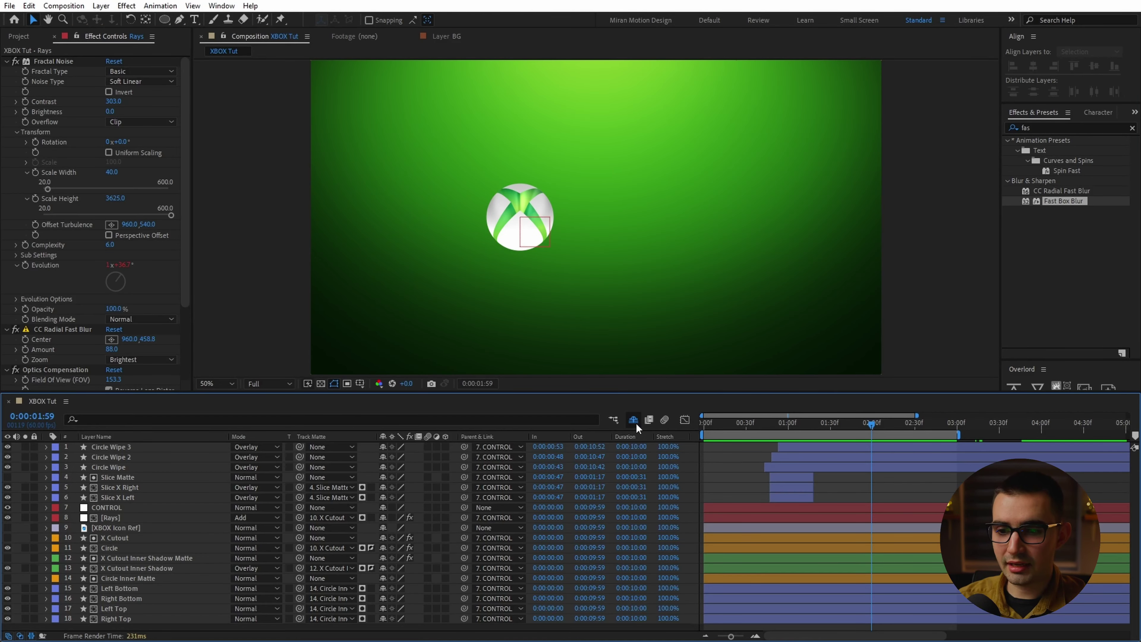
- Bring the four shy XBOX letter layers back into view, fill them white, and hide the remaining shy layers
click(634, 421)
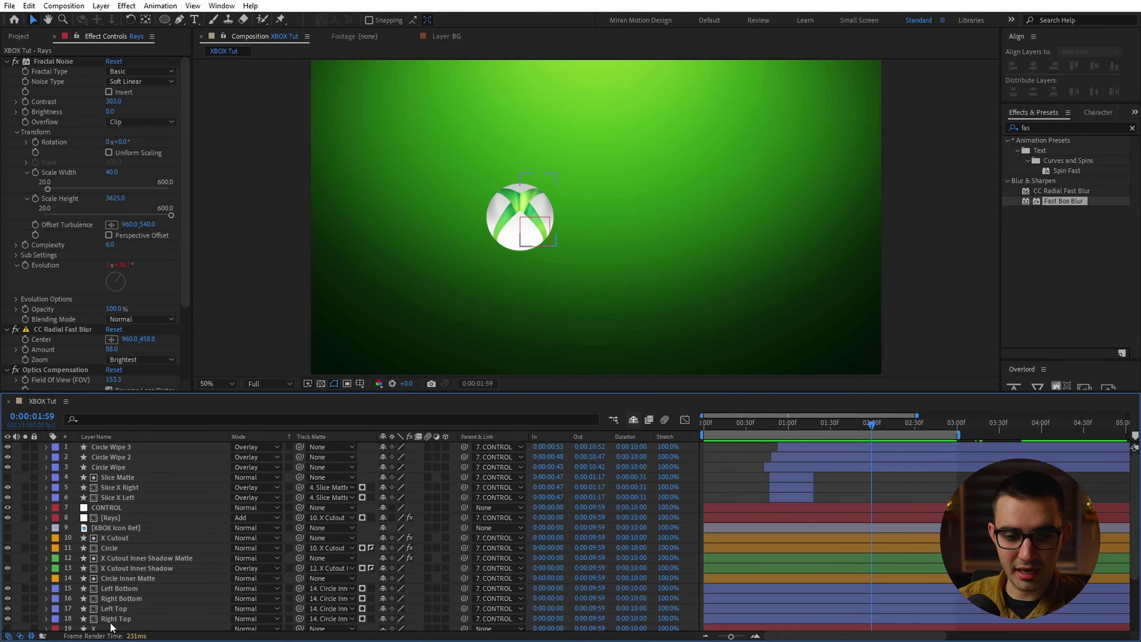
scroll(55, 581, down, 3)
click(93, 554)
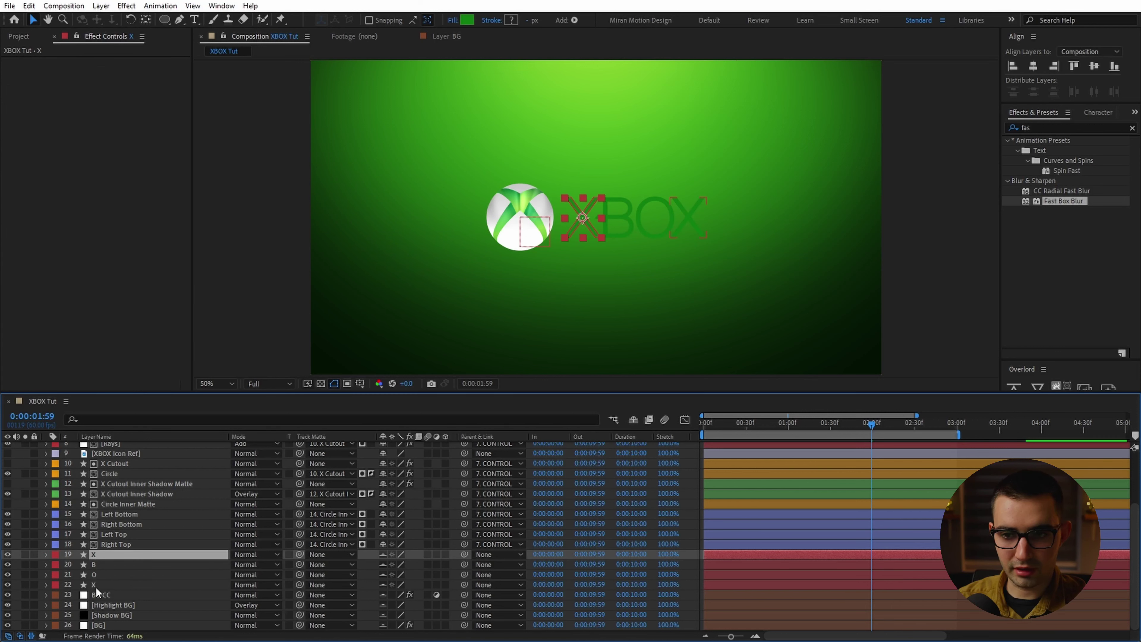
shift+click(95, 584)
click(467, 20)
drag(713, 321, 678, 277)
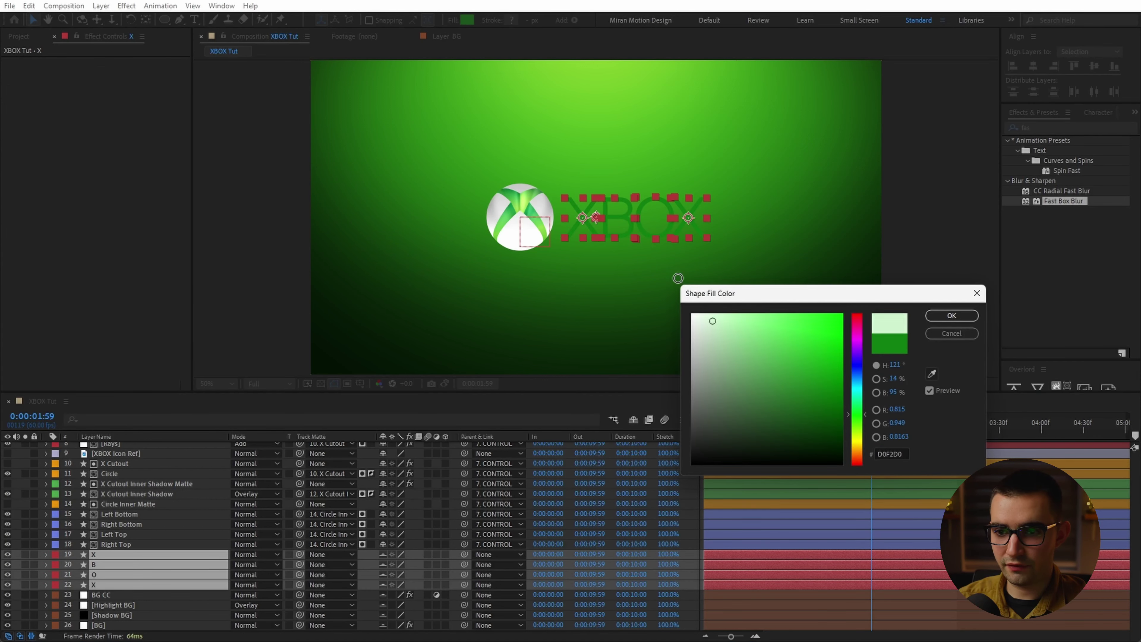
click(966, 318)
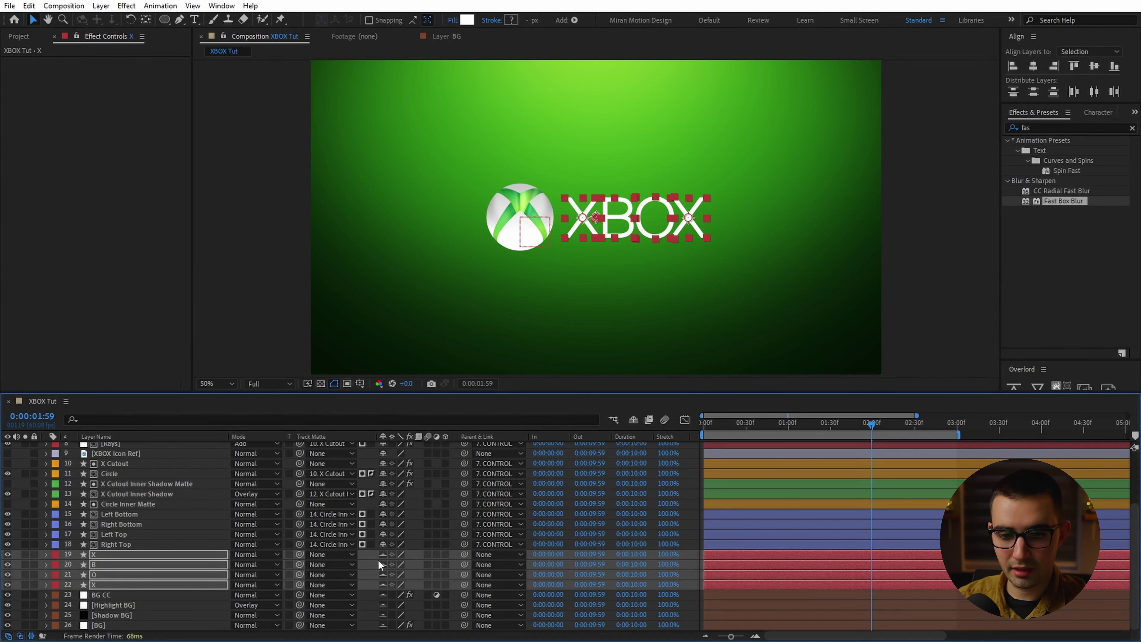
click(634, 420)
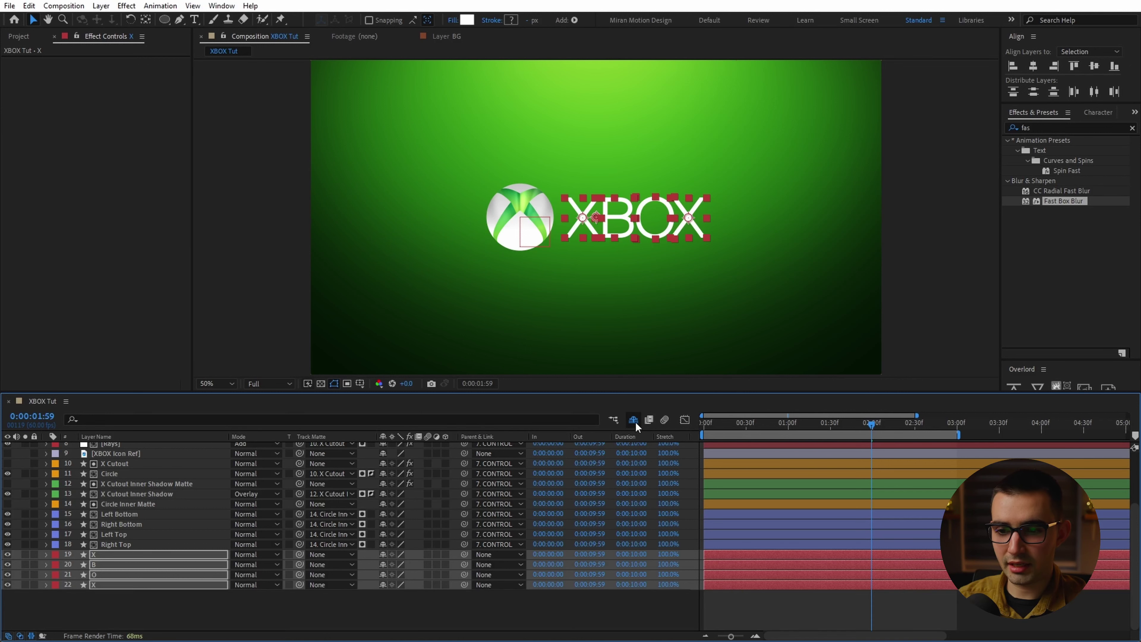
click(207, 615)
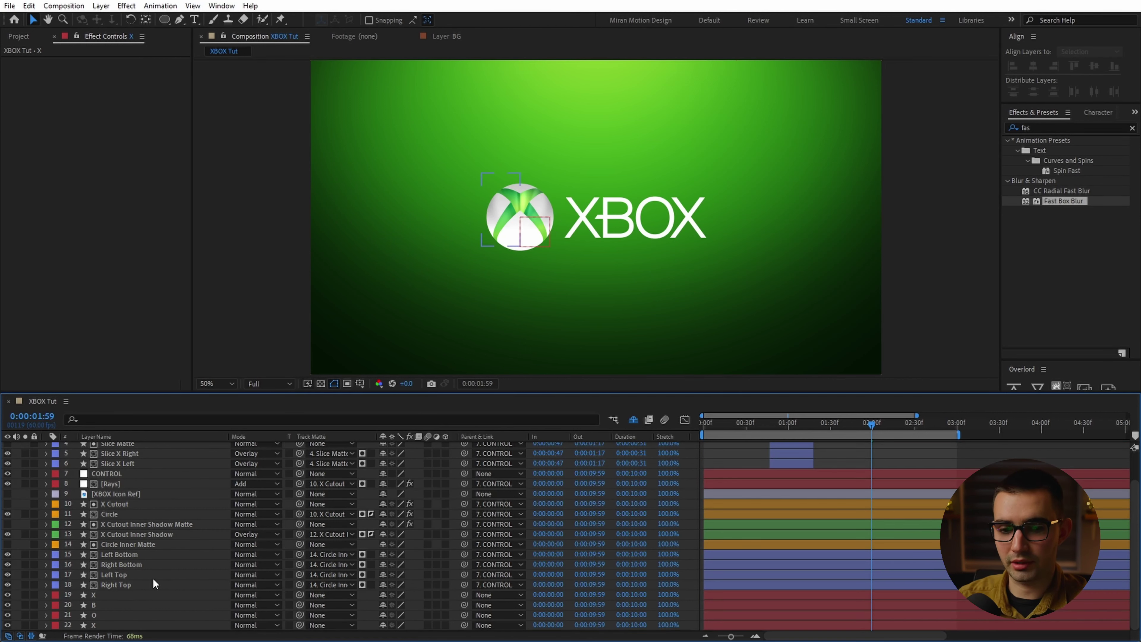
- Make the layers from Circle Wipe 3 through Slice X Left shy and save the project
scroll(107, 532, up, 2)
click(108, 456)
click(124, 448)
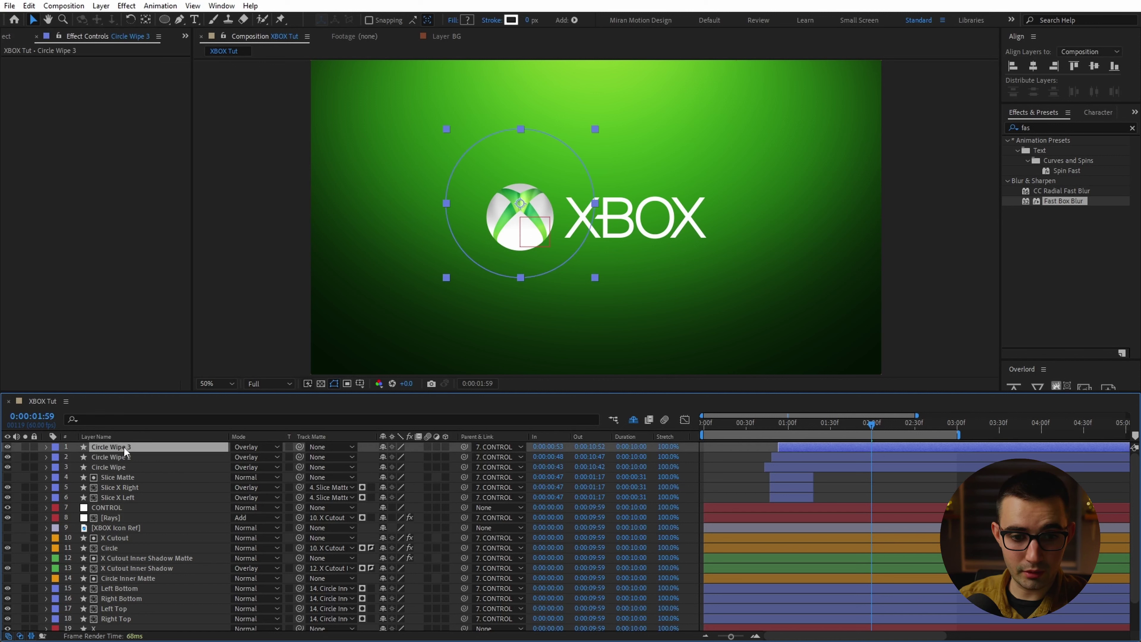
shift+click(121, 498)
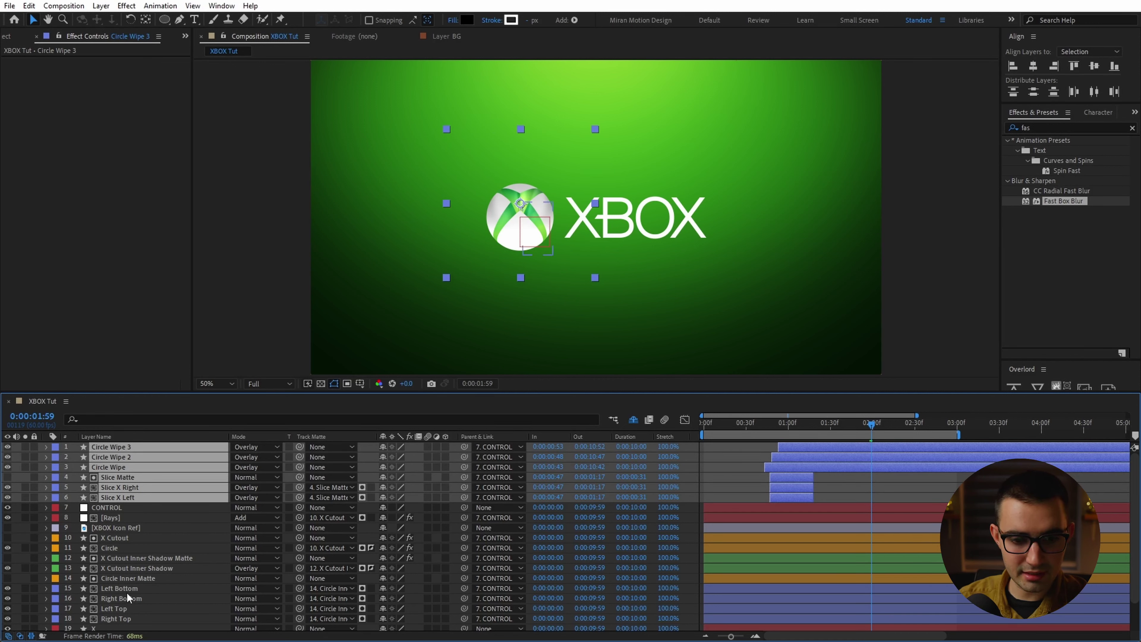
click(383, 455)
key(ctrl+s)
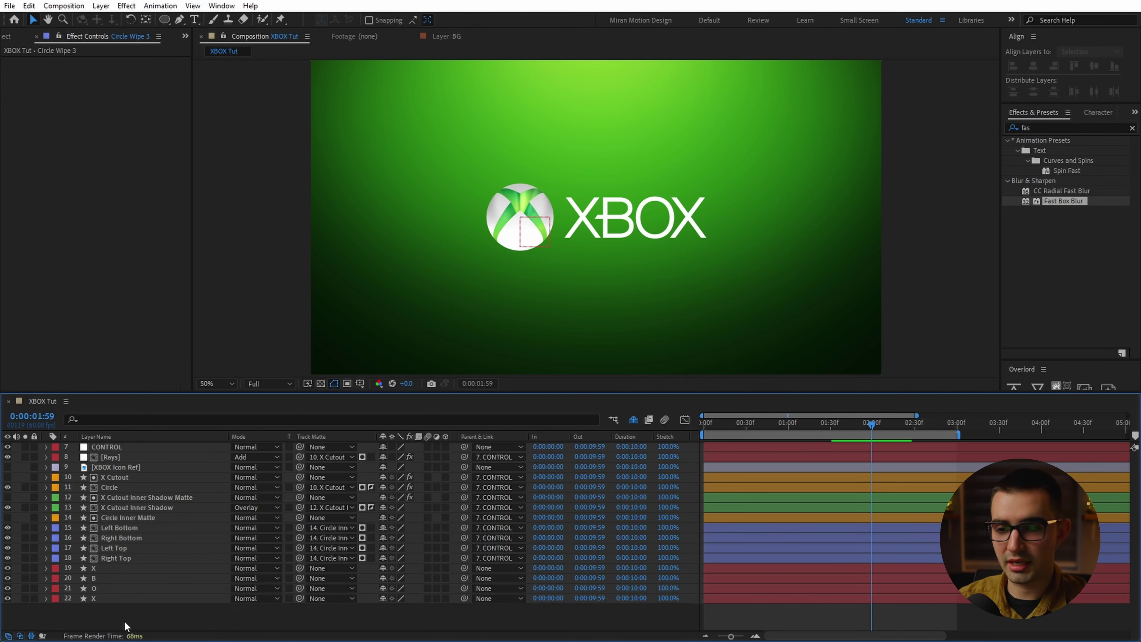
- Preview the logo up to 0:00:03:00 and parent the four XBOX letter layers to CONTROL
key(space)
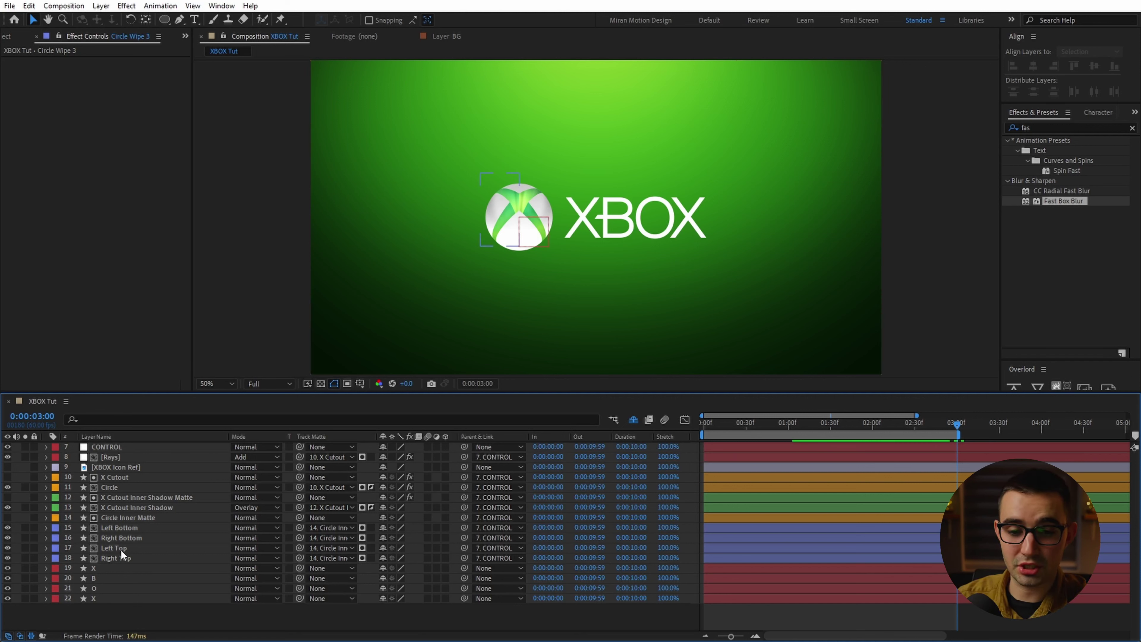
click(103, 598)
shift+click(103, 567)
drag(461, 568, 159, 450)
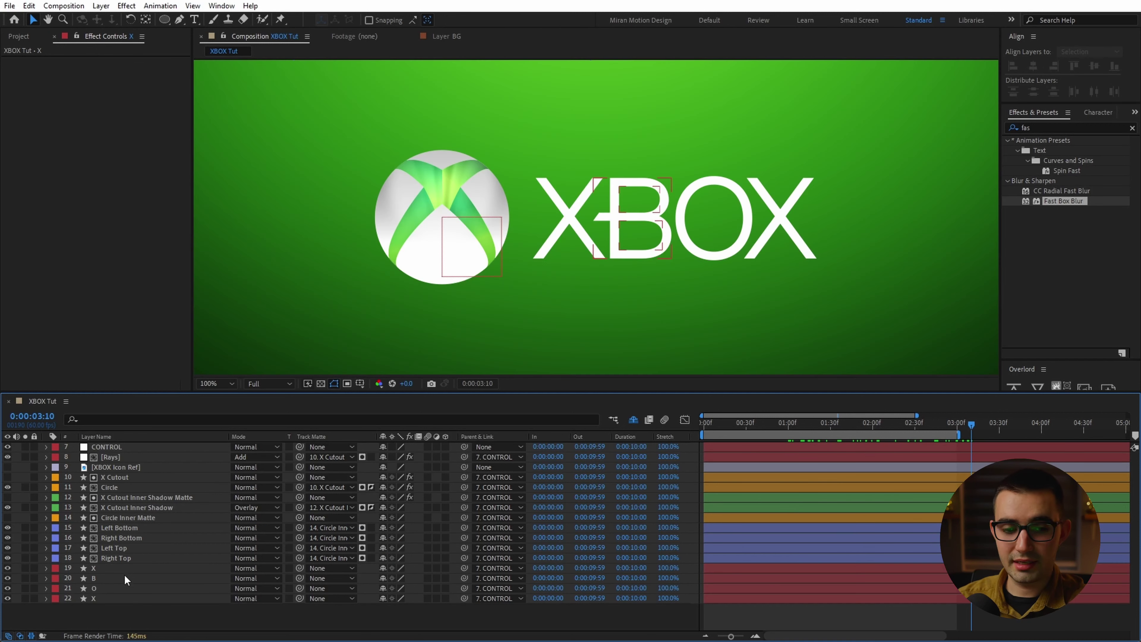
- Duplicate the wordmark's first X layer and delete the duplicate's vertices so only the bar from upper left to lower right remains
click(149, 569)
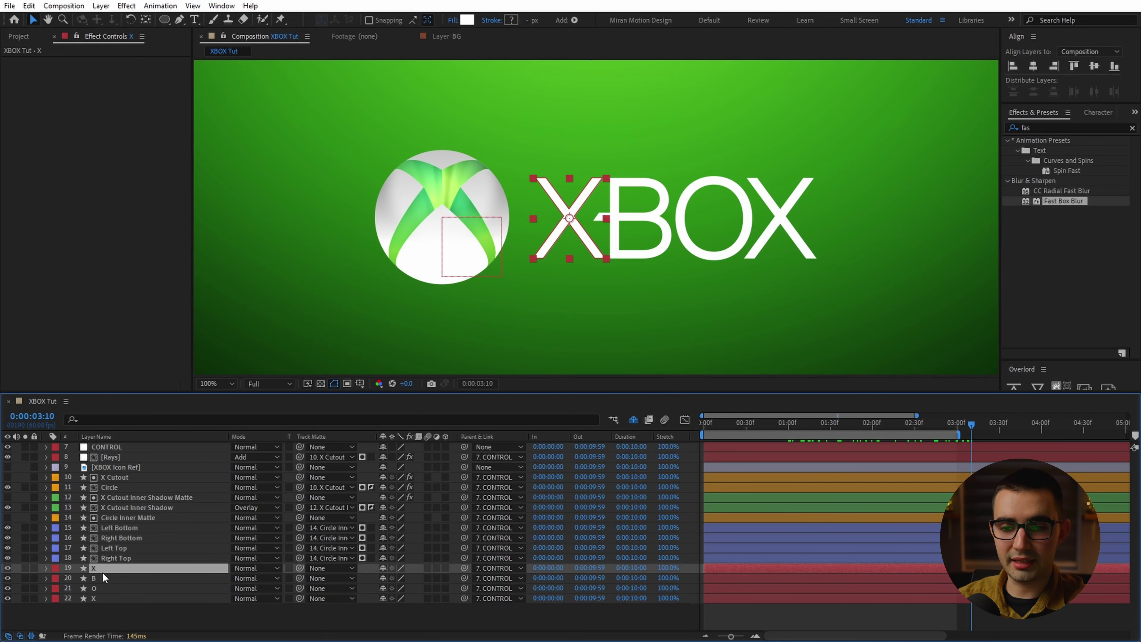
key(ctrl+d)
key(g)
key(period)
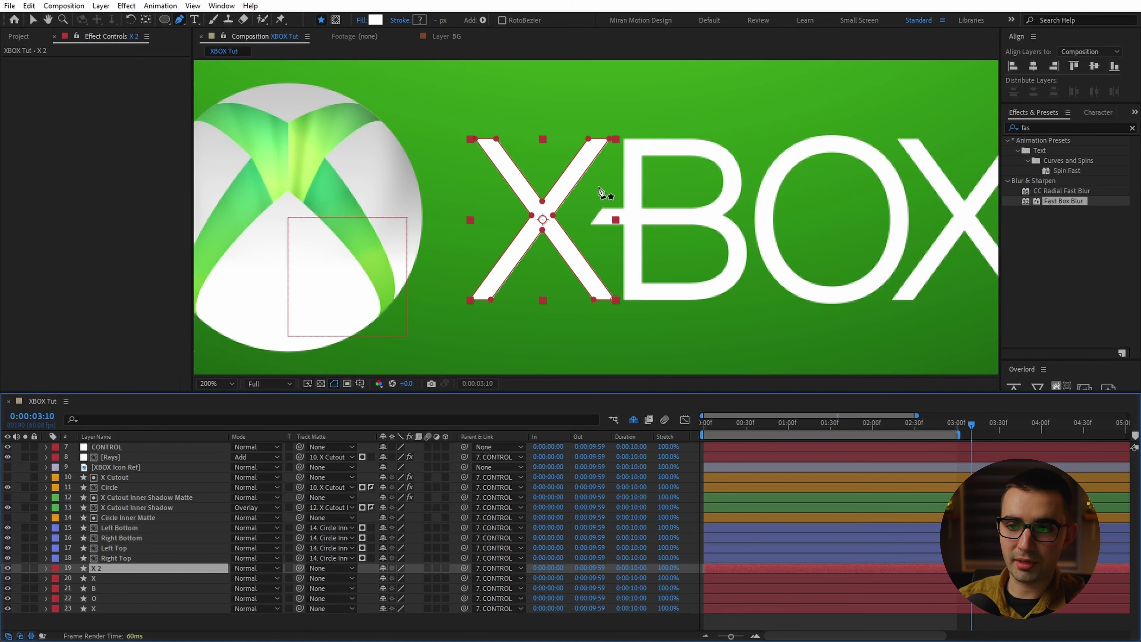
click(609, 139)
key(v)
drag(640, 119, 544, 218)
key(Delete)
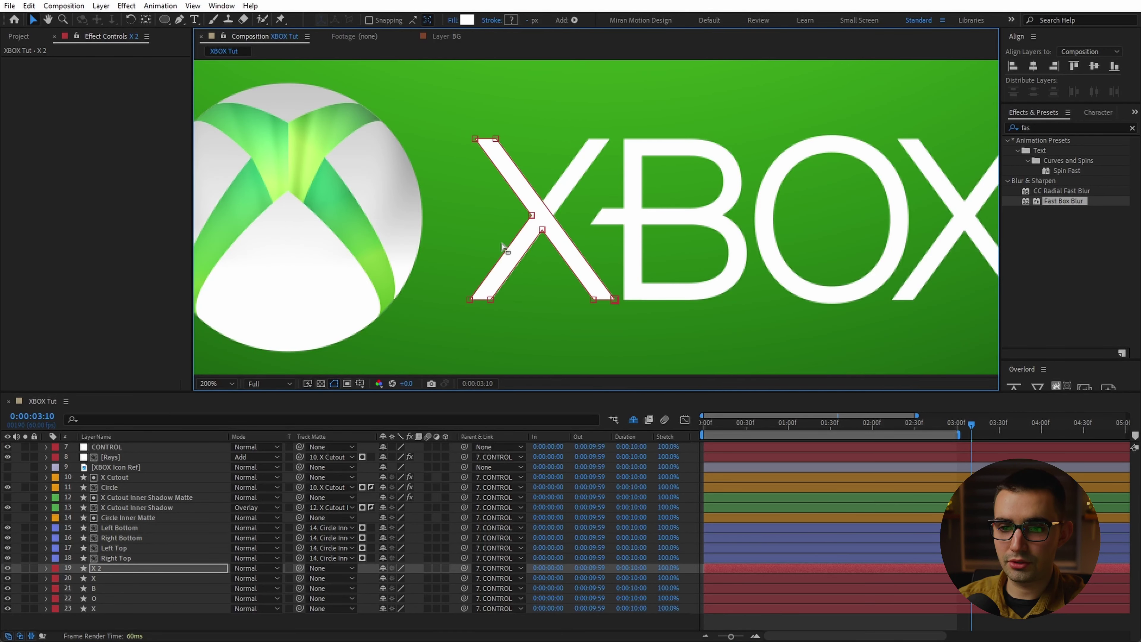
drag(442, 344, 557, 213)
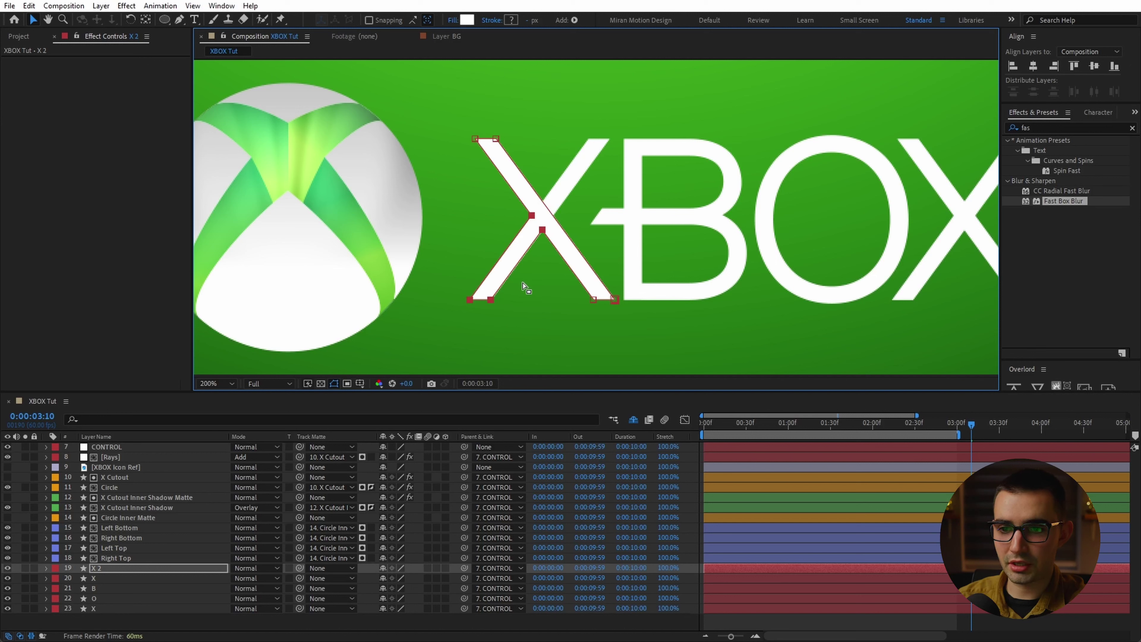
key(Delete)
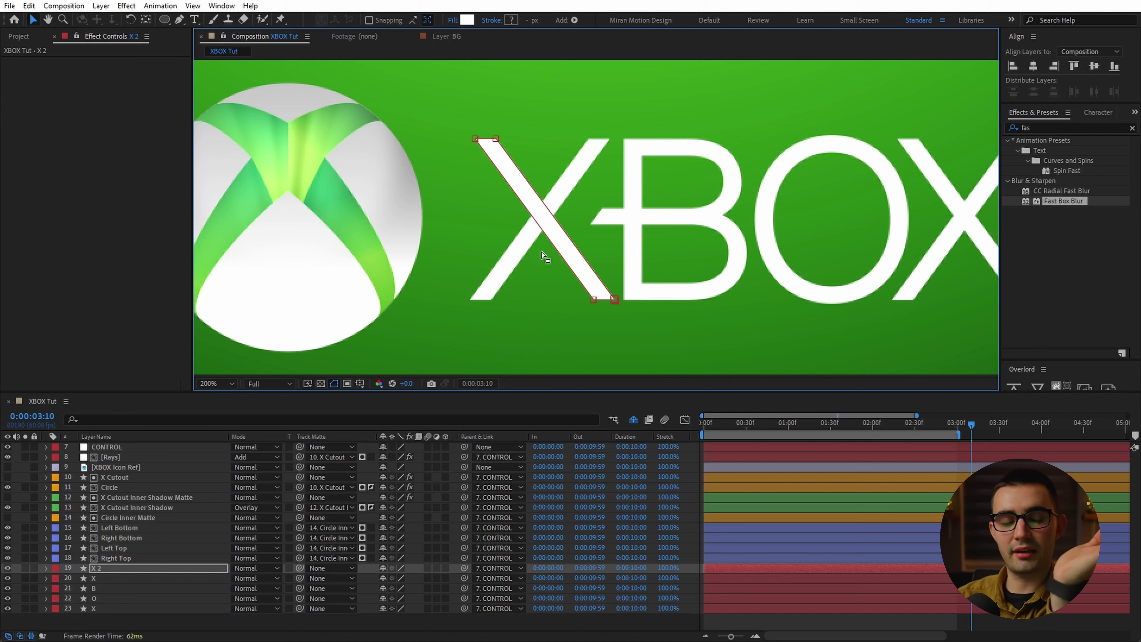
- Delete vertices of the original first X so only the bar from lower left to upper right remains
key(ctrl+Down)
key(g)
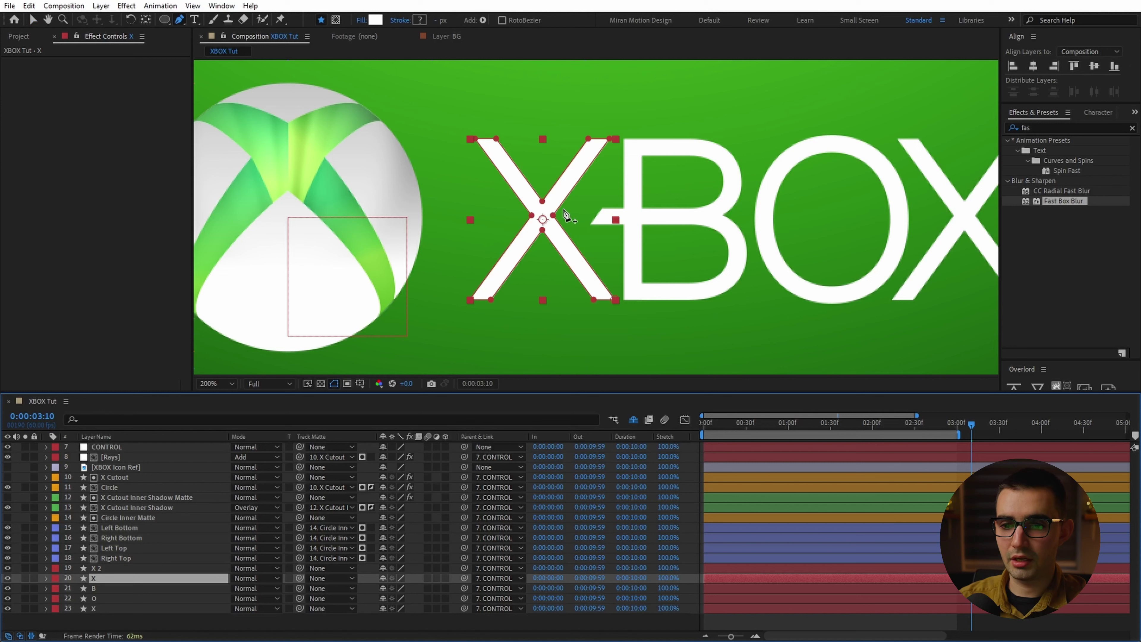
key(v)
drag(655, 206, 538, 349)
key(Delete)
drag(454, 123, 542, 220)
key(Delete)
- Toggle the visibility of the two first X bar layers to check each half separately
click(89, 581)
click(6, 570)
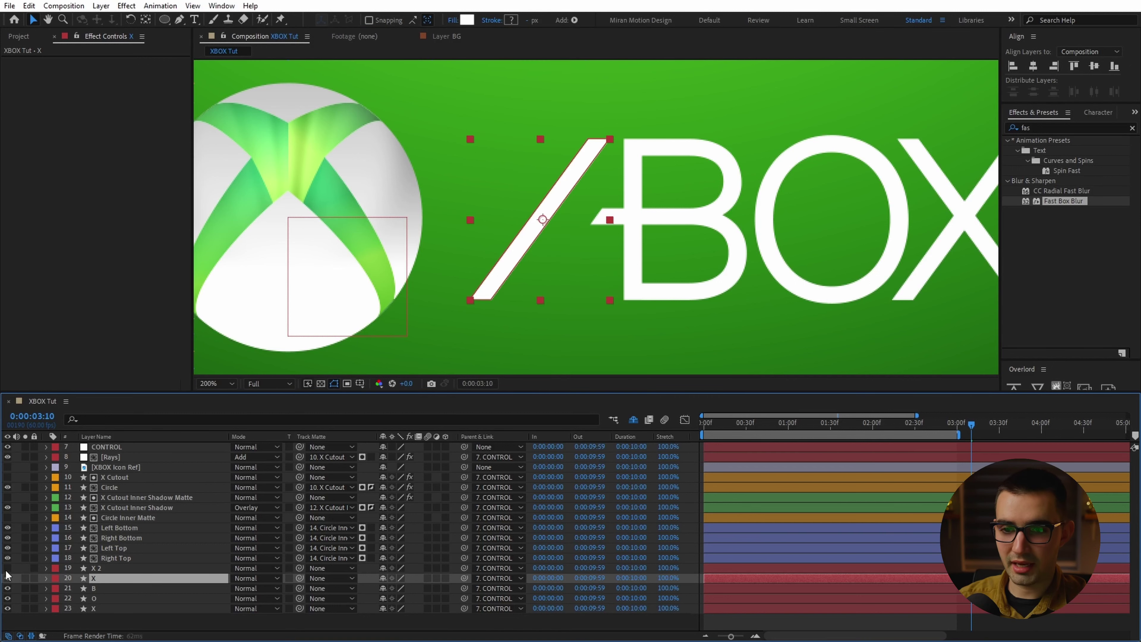
click(7, 569)
click(7, 578)
click(7, 579)
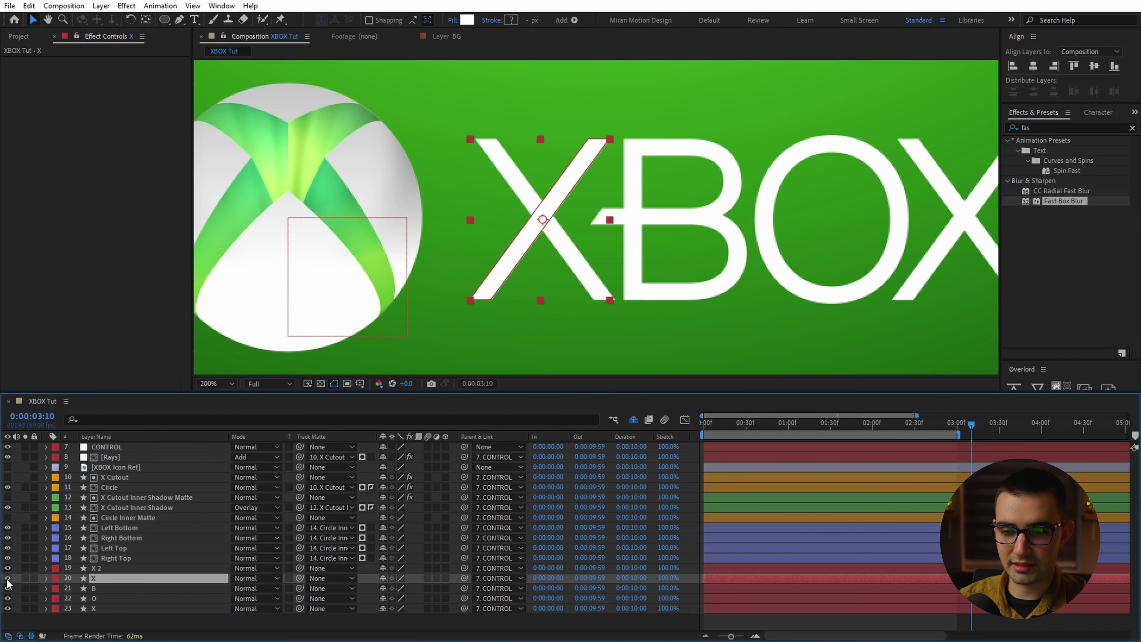
- Duplicate both X bar layers below O, align the copies over the wordmark's last X in its place, and order X 3 above X 4
ctrl+click(104, 568)
key(ctrl+d)
drag(97, 586, 100, 620)
drag(564, 237, 469, 267)
scroll(469, 267, up, 1)
drag(571, 264, 875, 263)
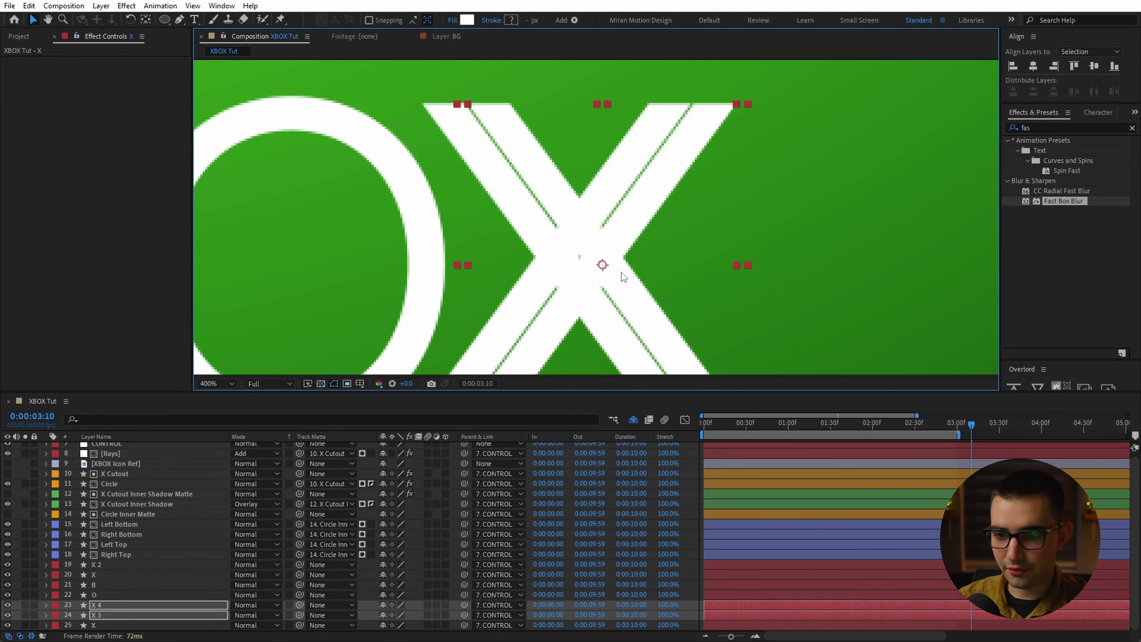
drag(621, 272, 577, 284)
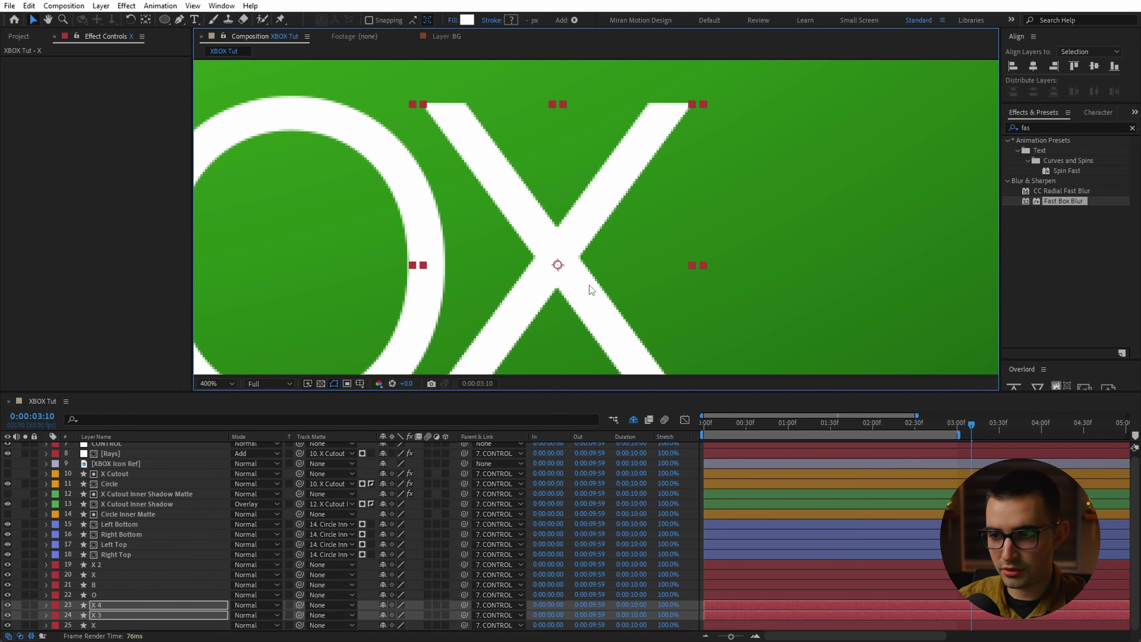
scroll(591, 296, down, 3)
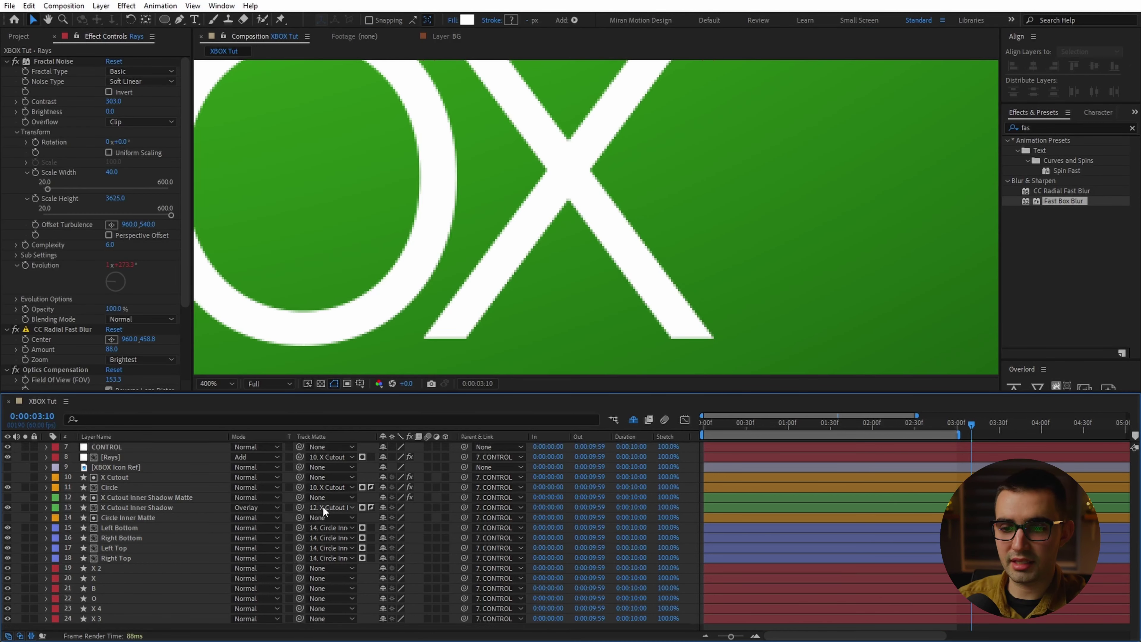
drag(104, 608, 106, 625)
- Duplicate the O layer and delete the inner oval path from the duplicate
click(104, 598)
scroll(520, 289, down, 1)
drag(557, 279, 767, 251)
key(ctrl+d)
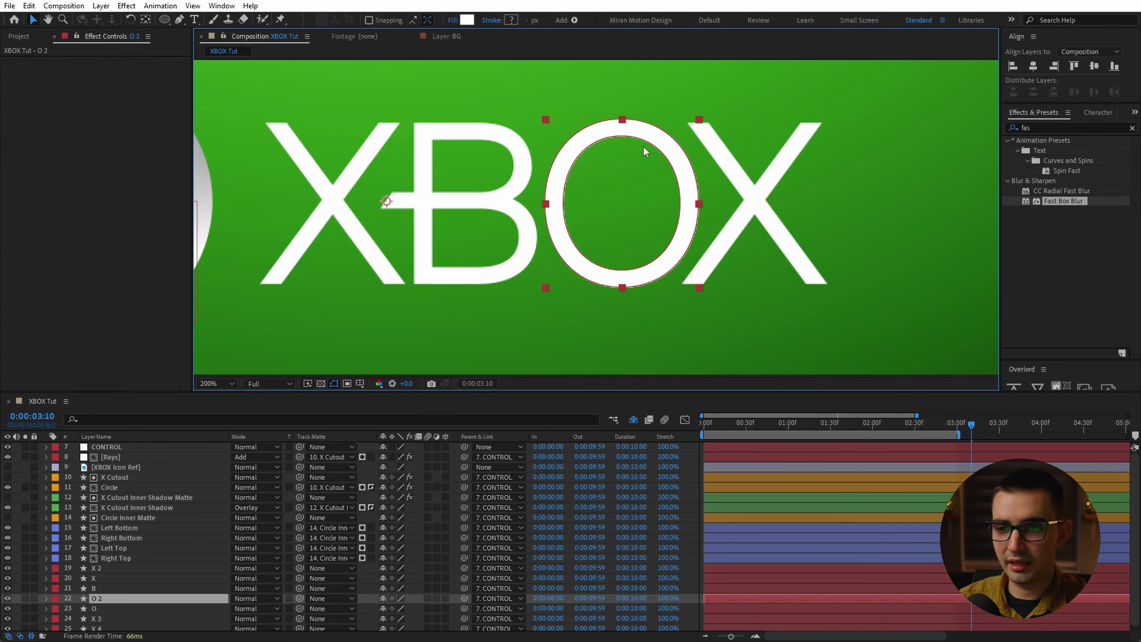
double_click(622, 134)
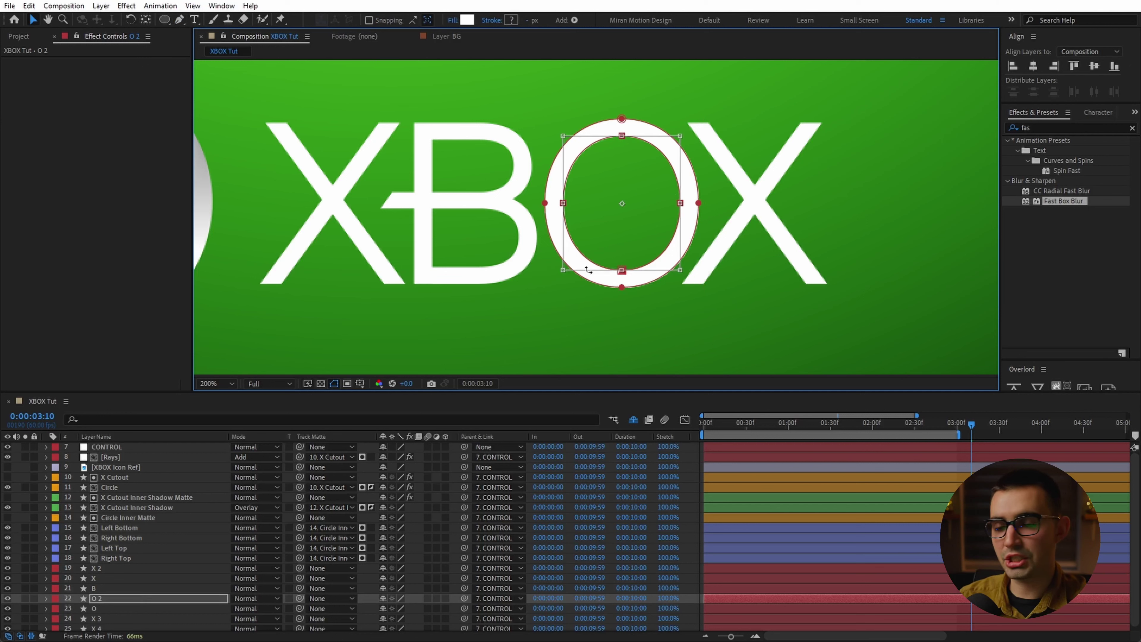
key(Delete)
- Scale the O 2 outer oval path inward so it runs along the middle of the O's outline
double_click(623, 119)
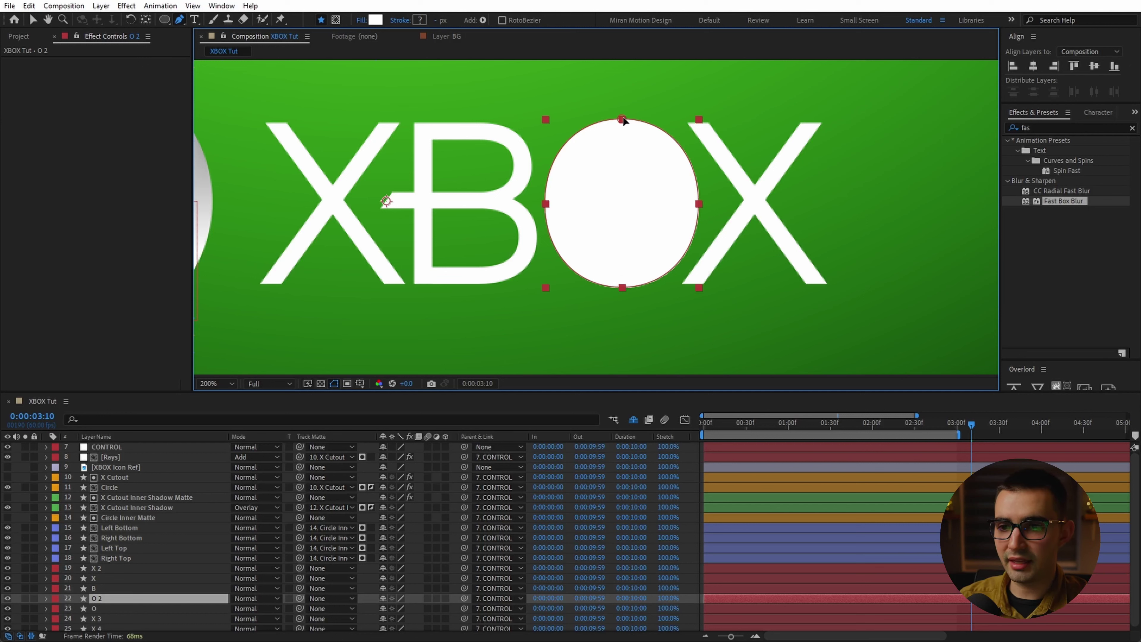
drag(696, 121, 683, 136)
drag(678, 139, 700, 129)
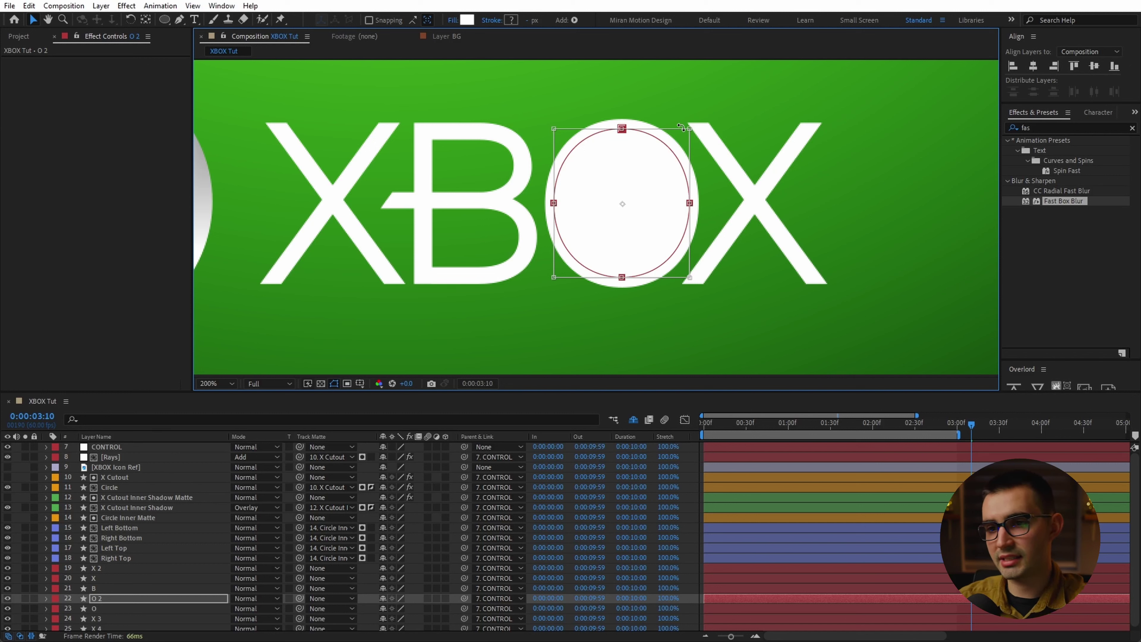
drag(687, 131, 714, 129)
- Delete the fill from the O 2 shape and add a stroke to its contents
click(42, 602)
click(47, 599)
click(56, 609)
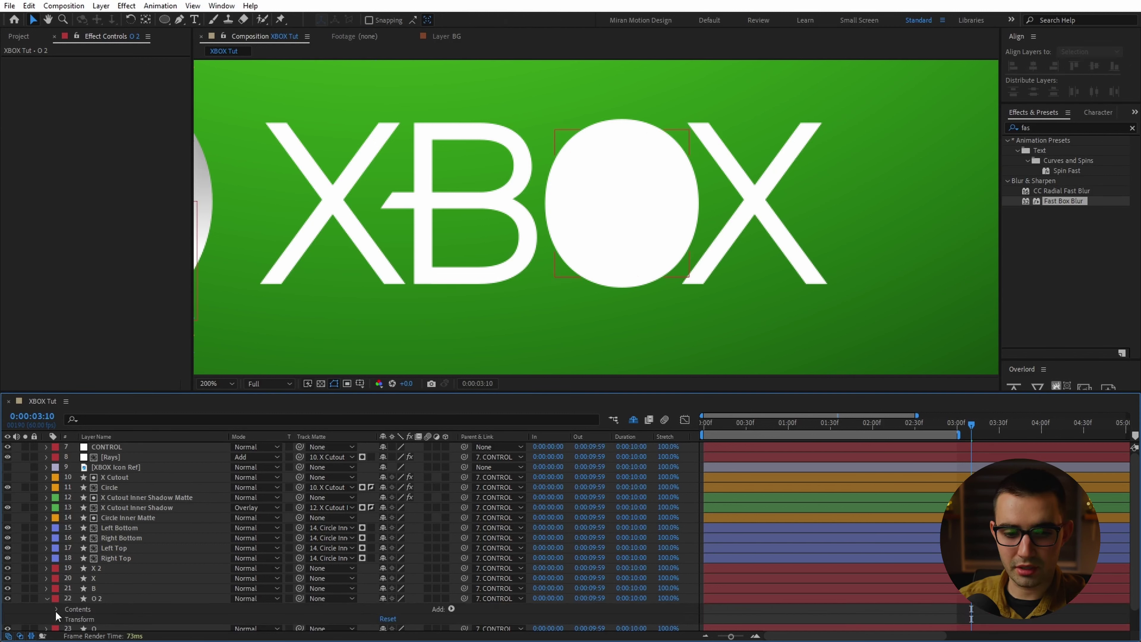
scroll(72, 614, down, 3)
click(68, 585)
click(92, 606)
key(Delete)
click(94, 574)
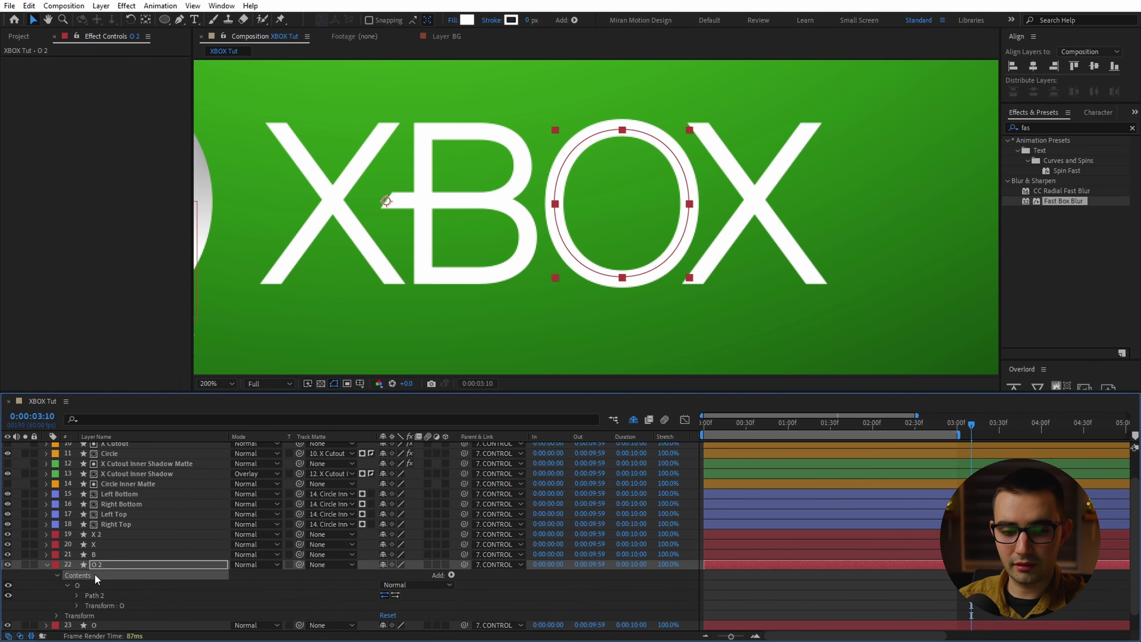
click(451, 575)
click(487, 400)
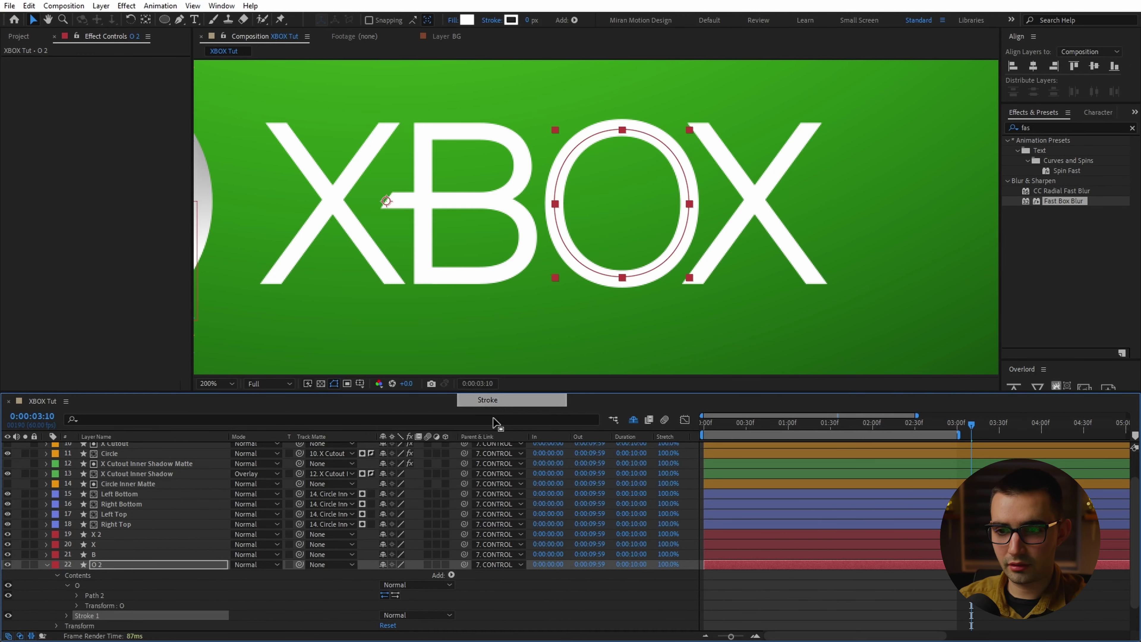
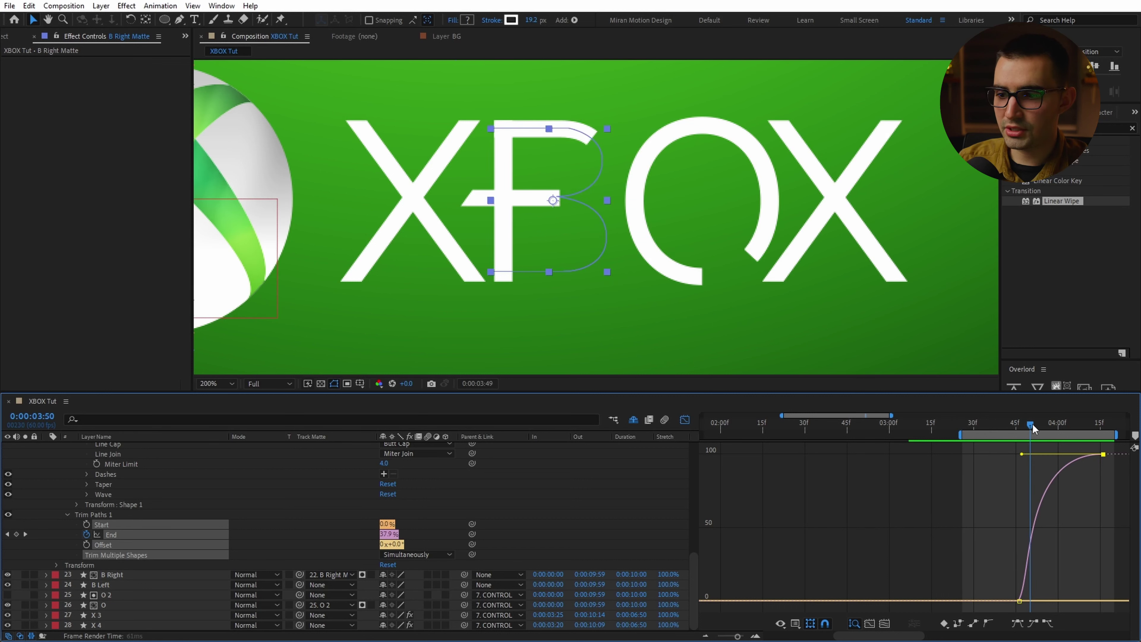
- Collapse the B Right Matte layer, find B Middle's Path property and add a Path keyframe at 0:00:03:51
key(Page_Down)
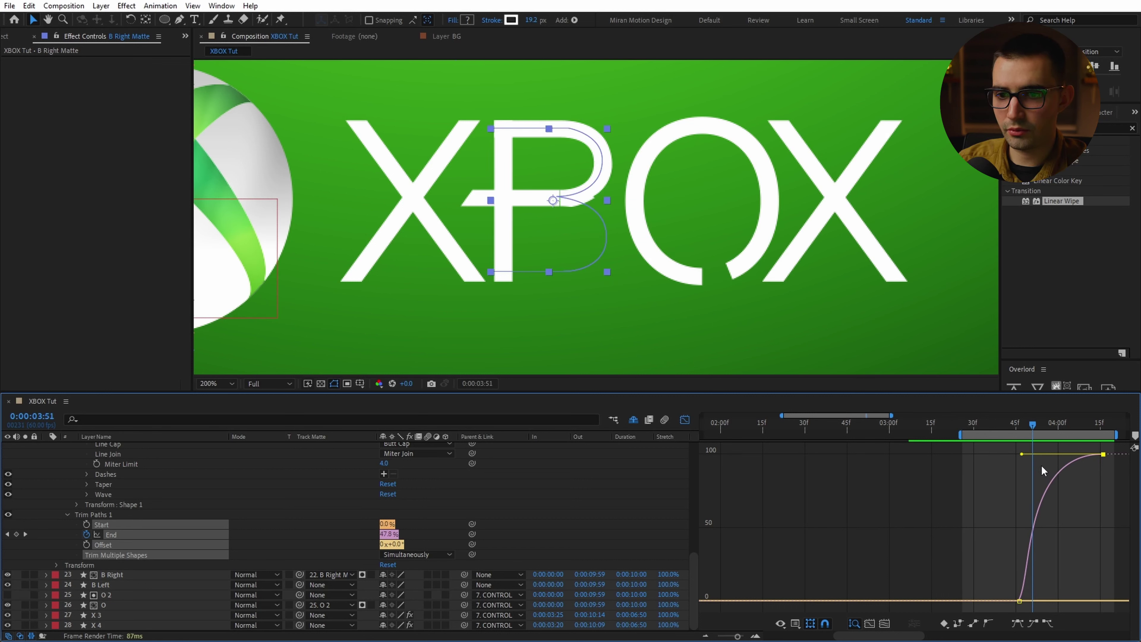
scroll(152, 506, up, 6)
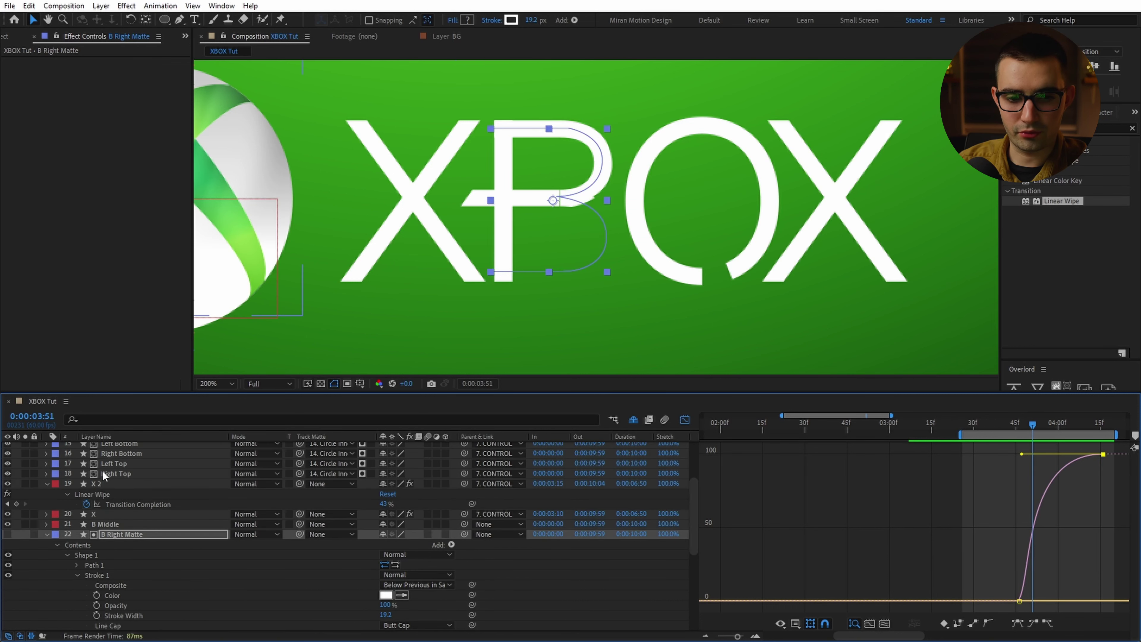
click(46, 534)
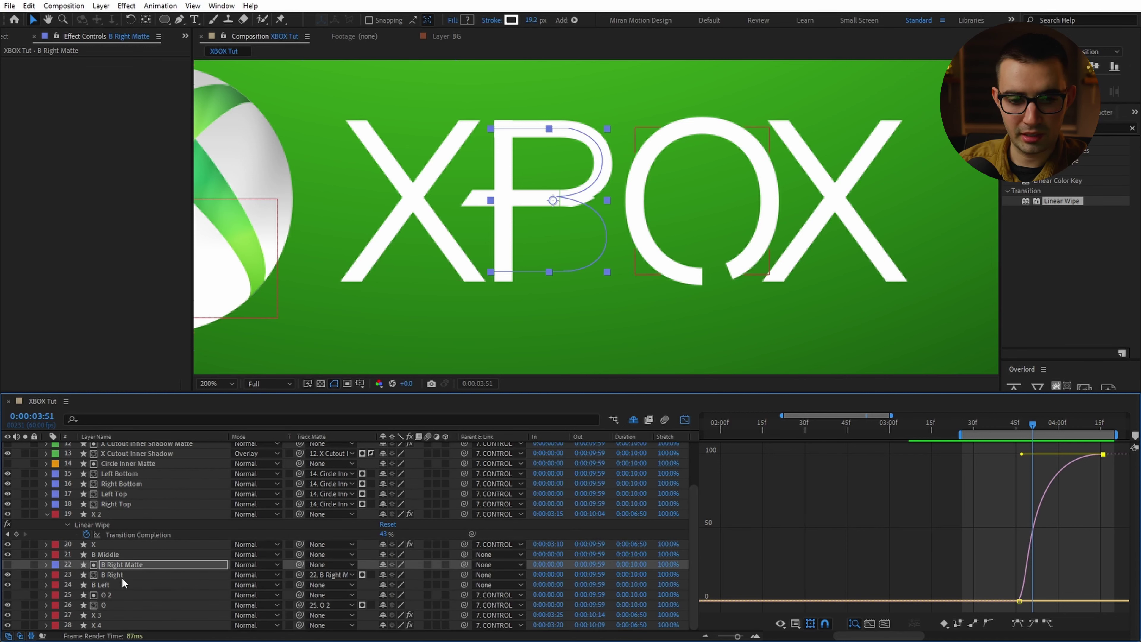
click(108, 554)
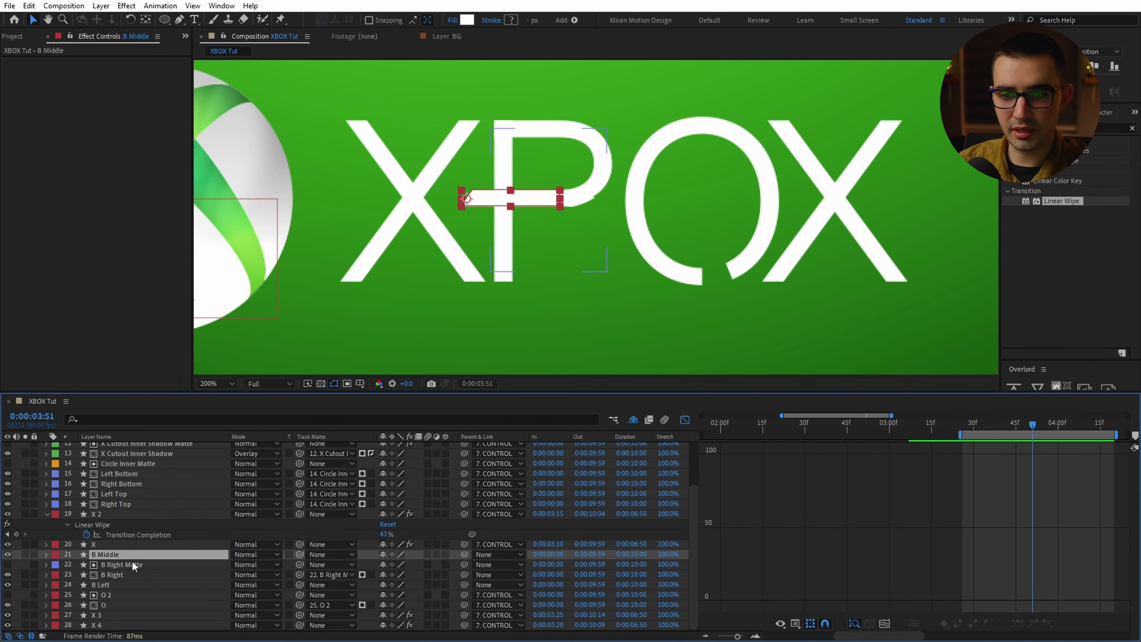
click(237, 420)
text(path)
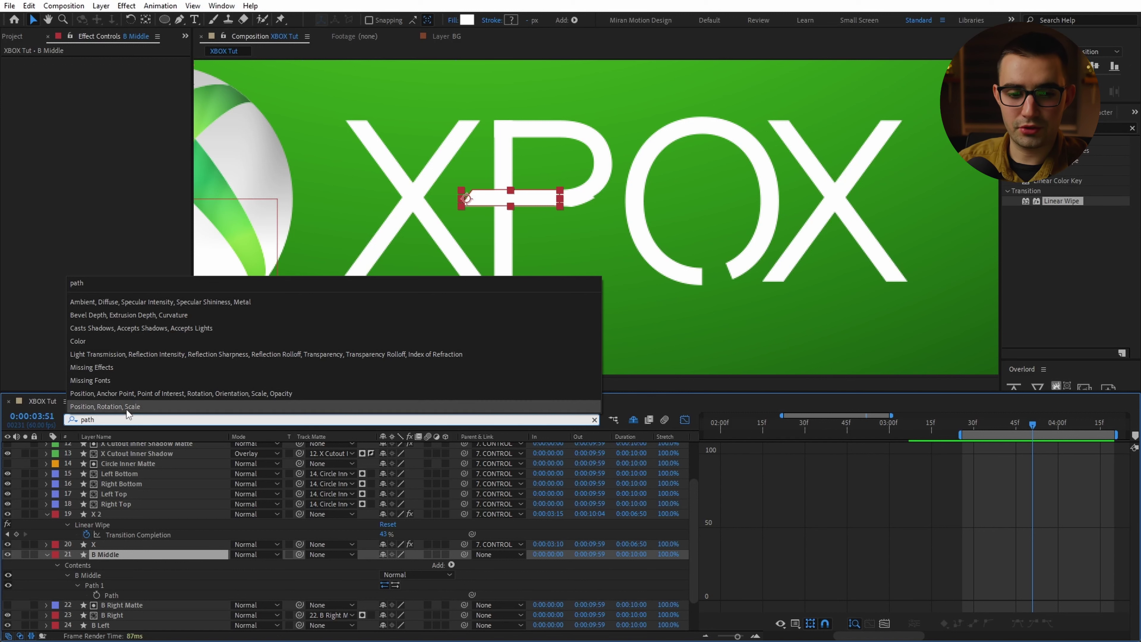
click(96, 594)
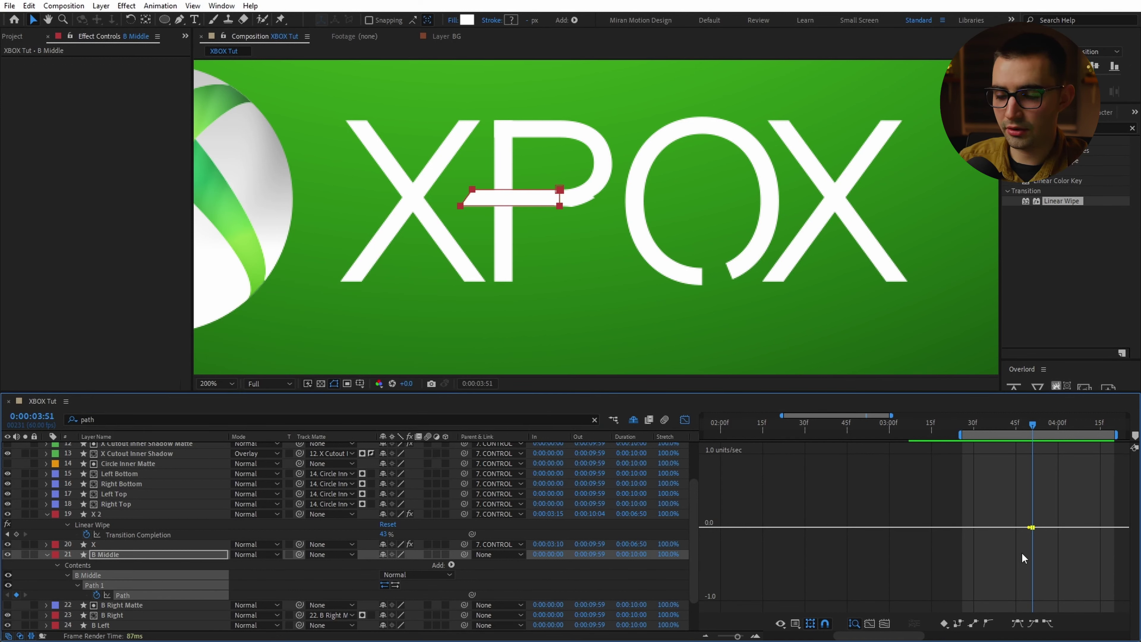
key(shift+F3)
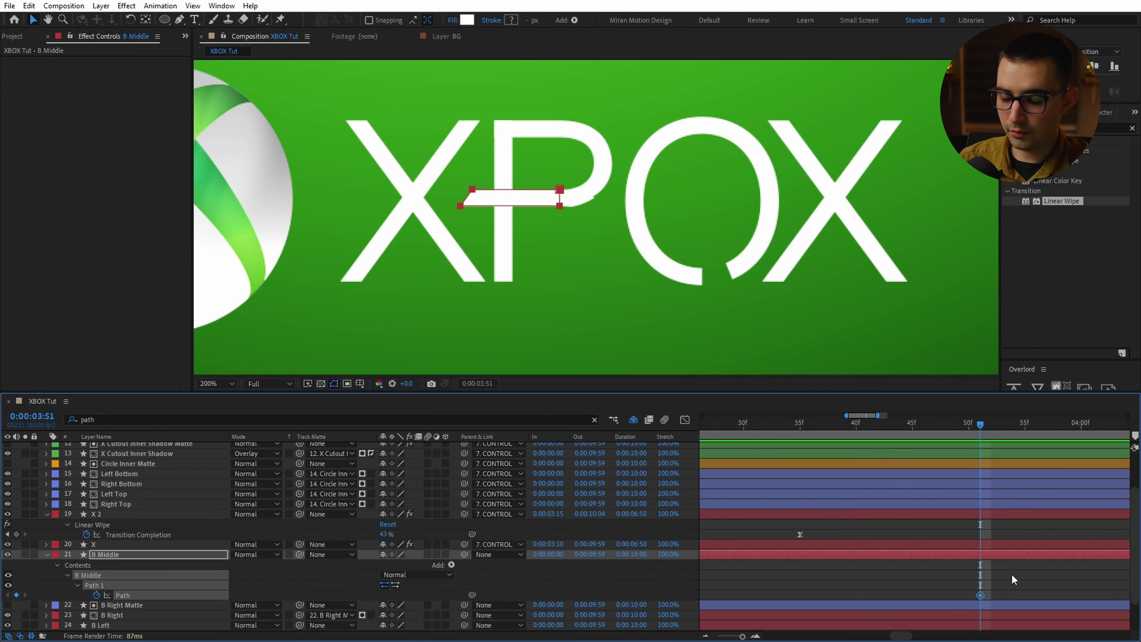
- At 0:00:04:01, keyframe the B Middle path by nudging its right end vertices slightly toward the B's curve
key(shift+Page_Down)
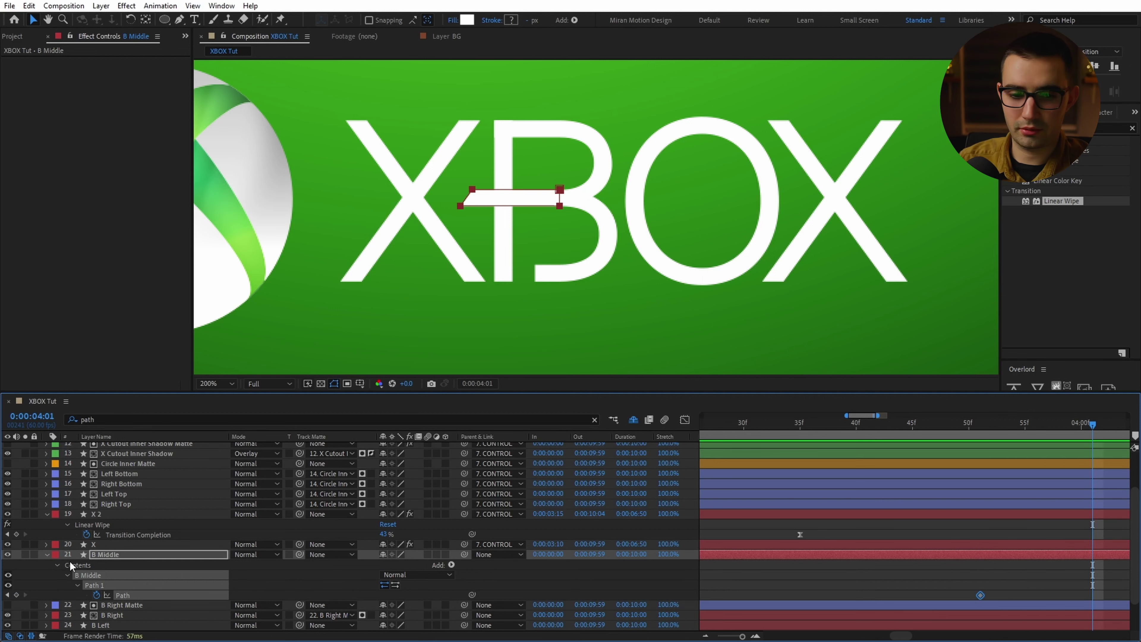
scroll(572, 190, up, 2)
drag(542, 173, 508, 283)
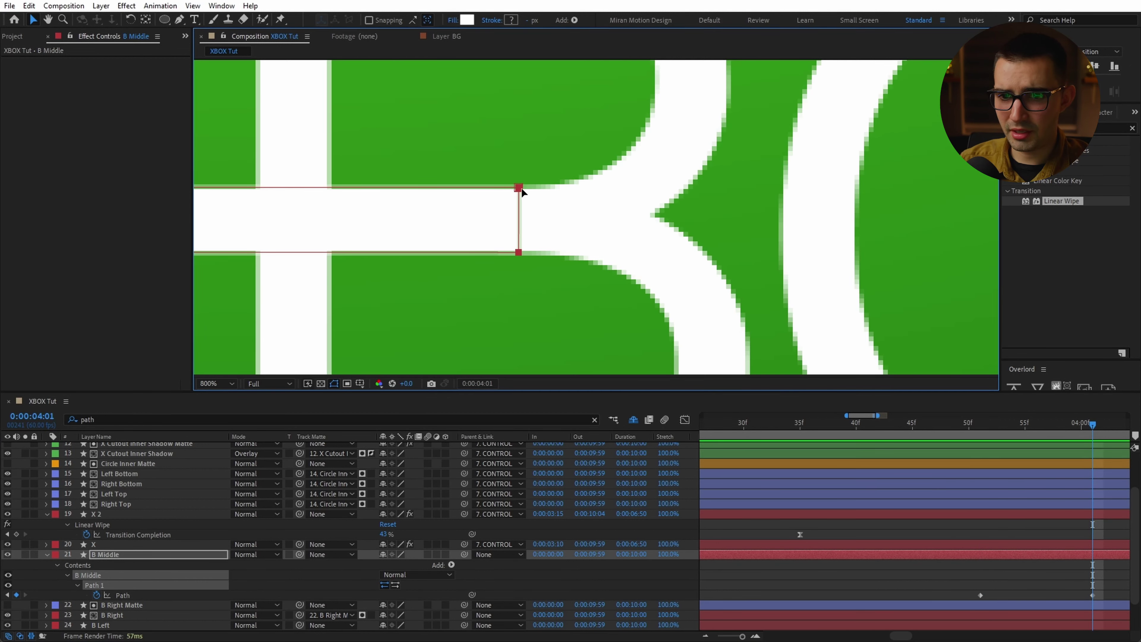
drag(521, 188, 524, 190)
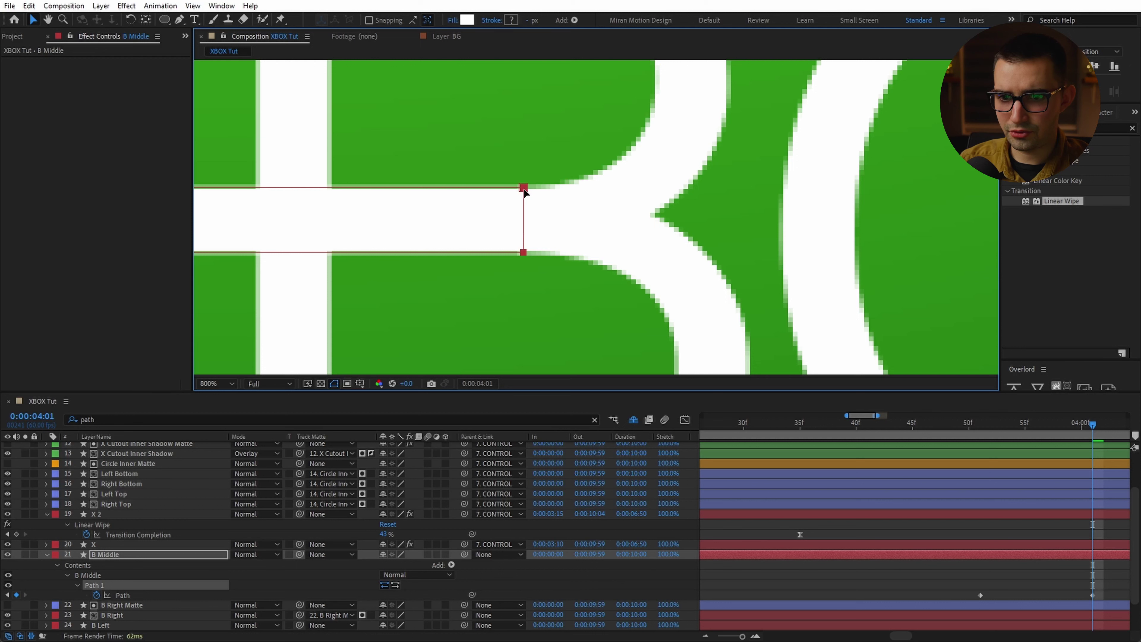
- Undo and redo the last nudge of B Middle's right end to compare the two shapes
click(883, 568)
scroll(560, 214, down, 1)
key(ctrl+z)
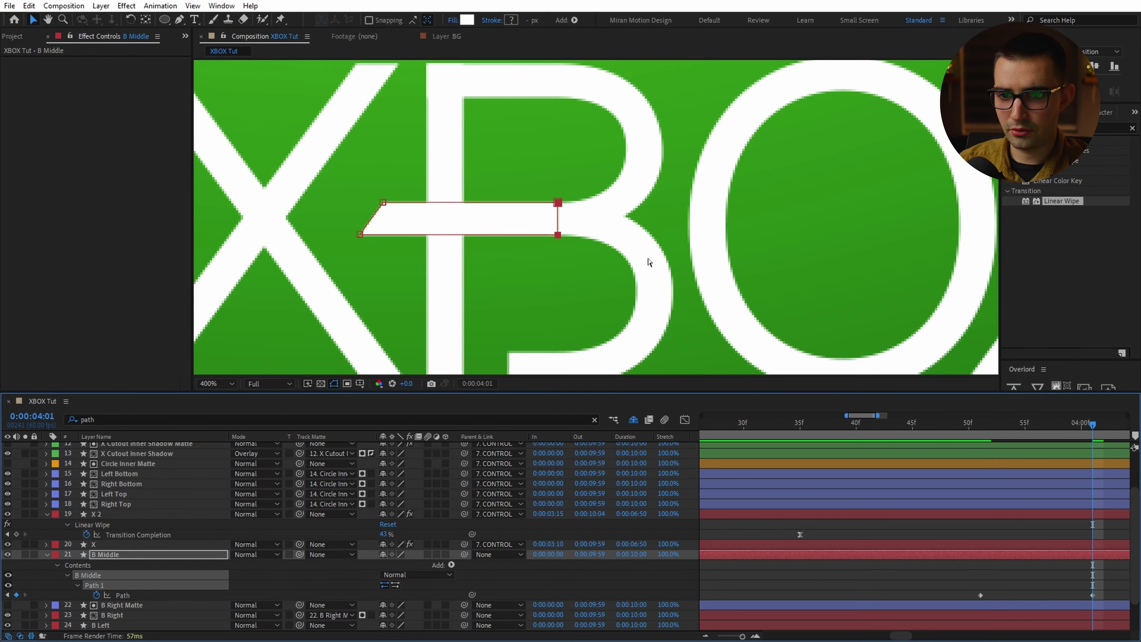
key(ctrl+z)
key(ctrl+z)
key(ctrl+shift+z)
key(ctrl+z)
key(ctrl+shift+z)
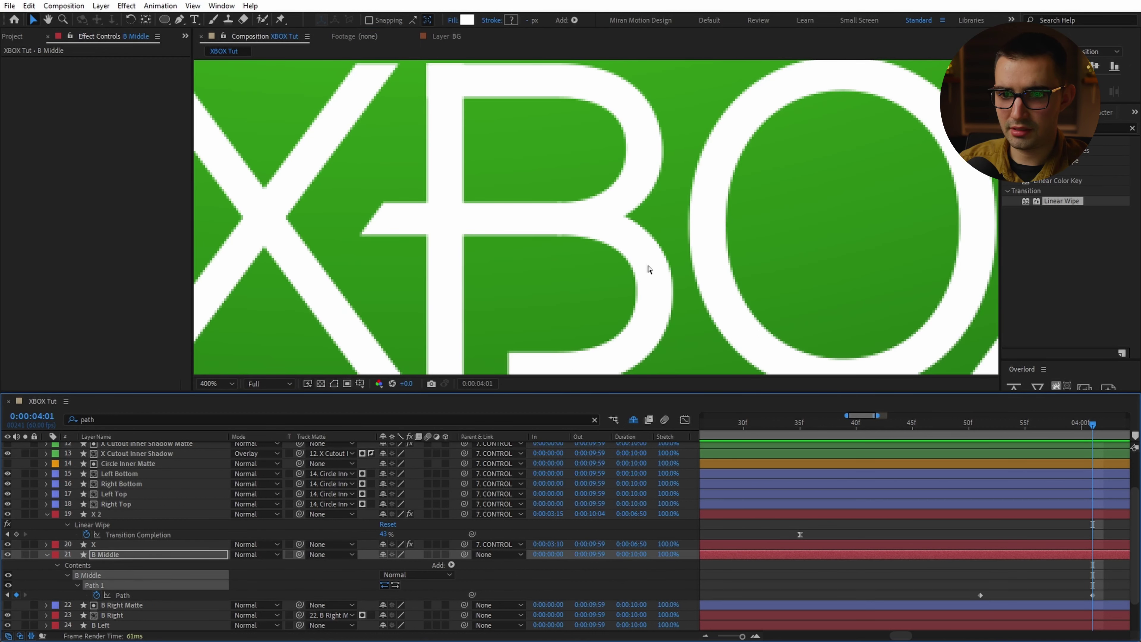
key(ctrl+z)
key(ctrl+shift+z)
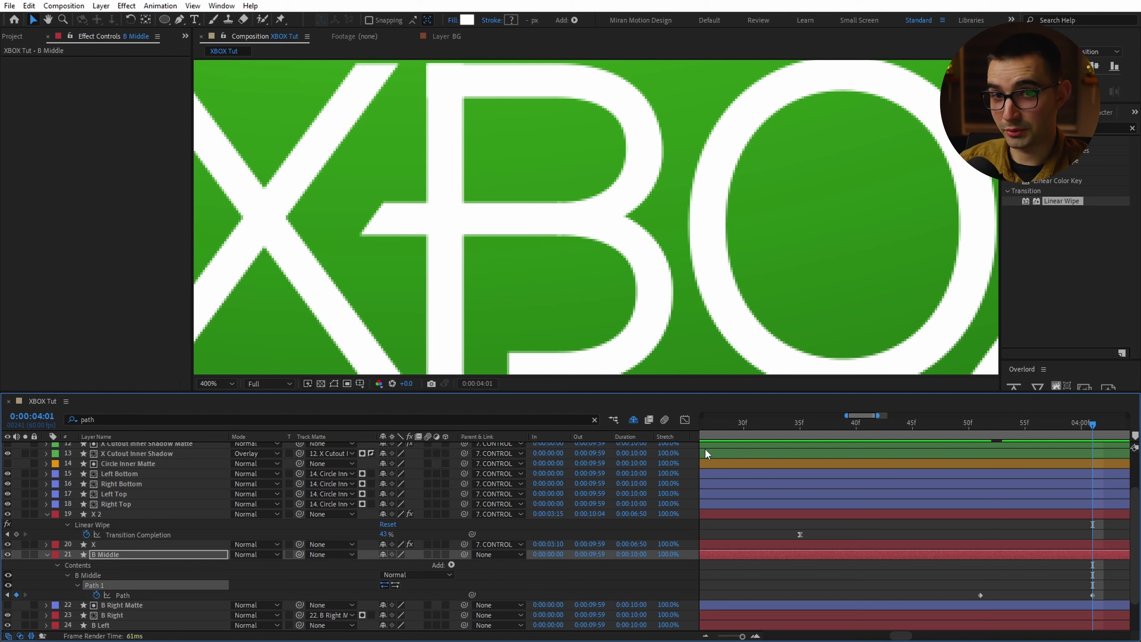
- Return to 0:00:03:51 and delete the B Middle Path keyframe there
key(j)
drag(999, 584, 954, 607)
key(Delete)
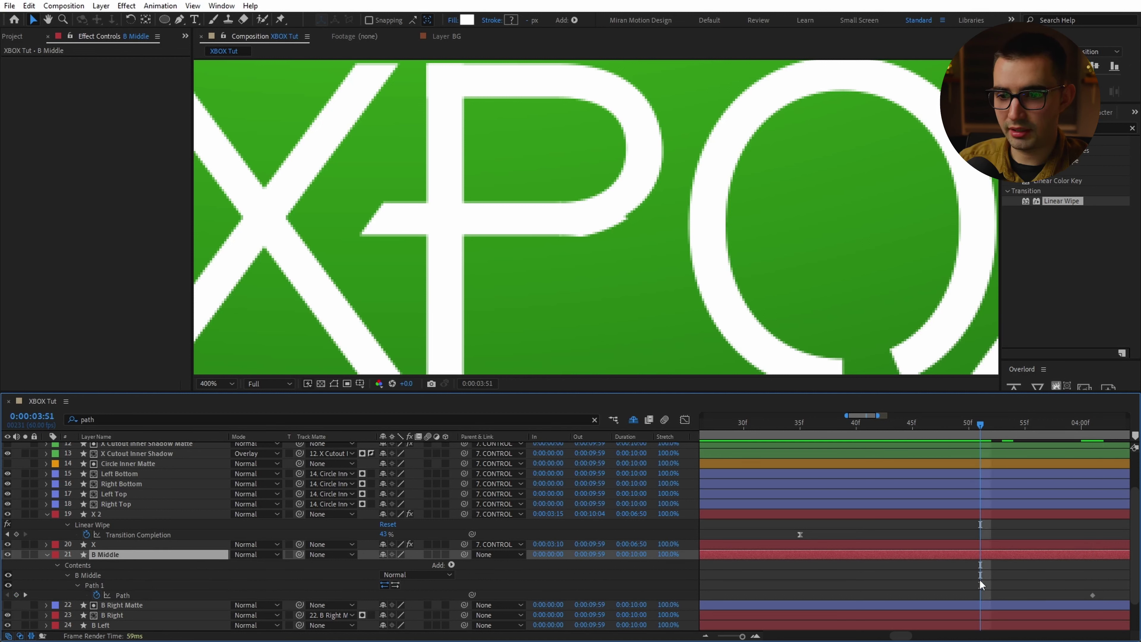
- At 0:00:03:51, keyframe the B Middle path by moving its left end vertices across to near its right end
drag(1105, 588, 1081, 609)
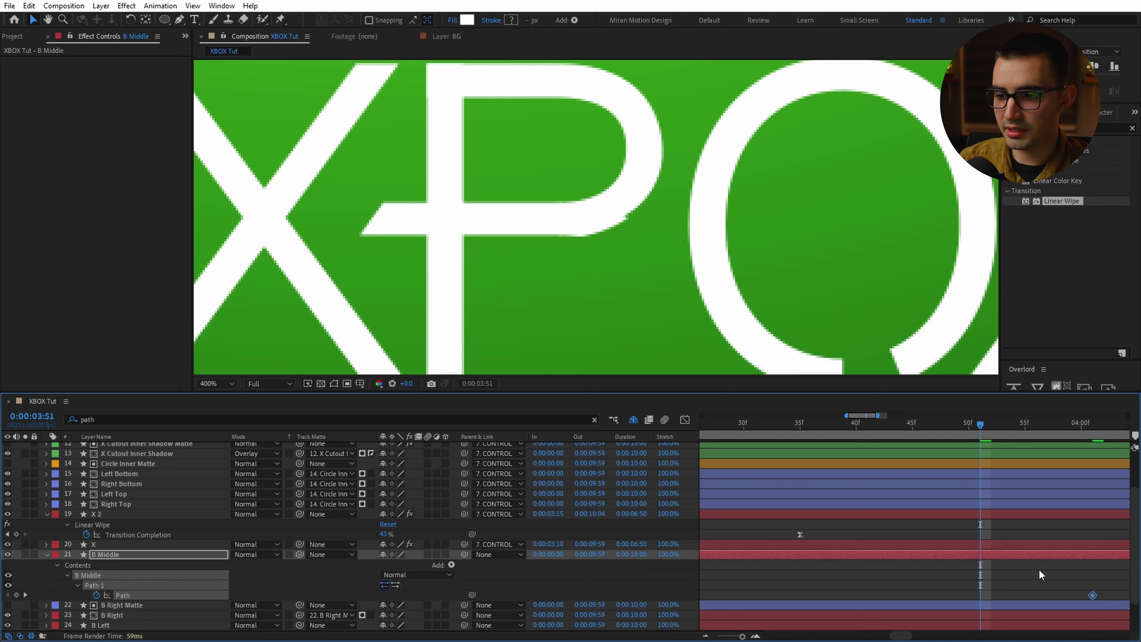
click(1038, 569)
key(ctrl+shift+h)
click(381, 206)
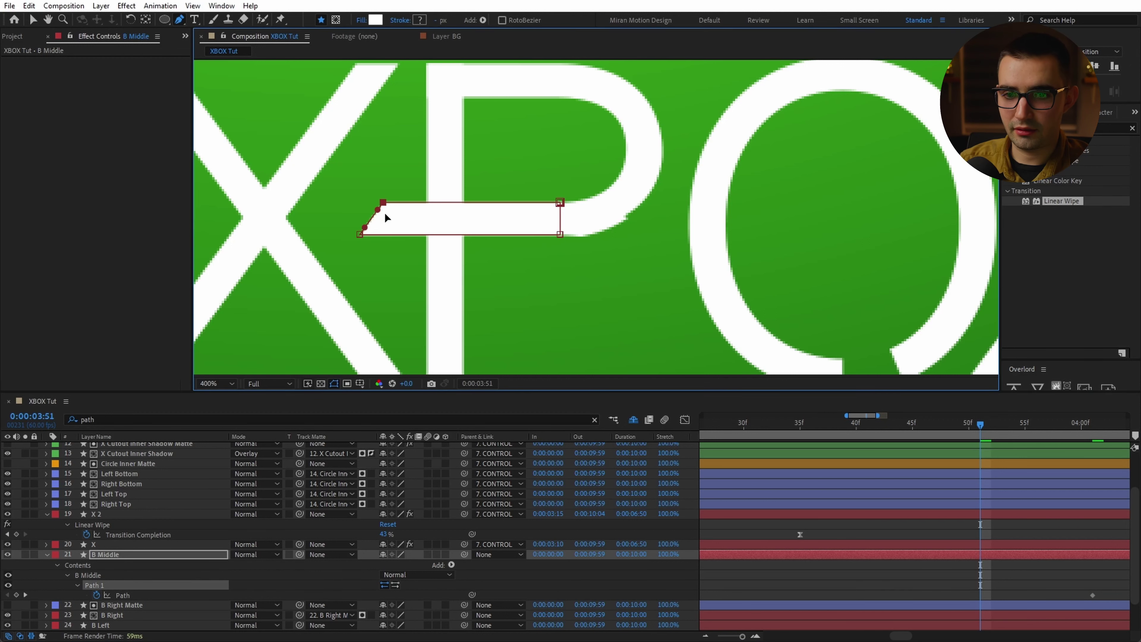
drag(389, 209, 545, 210)
key(period)
key(period)
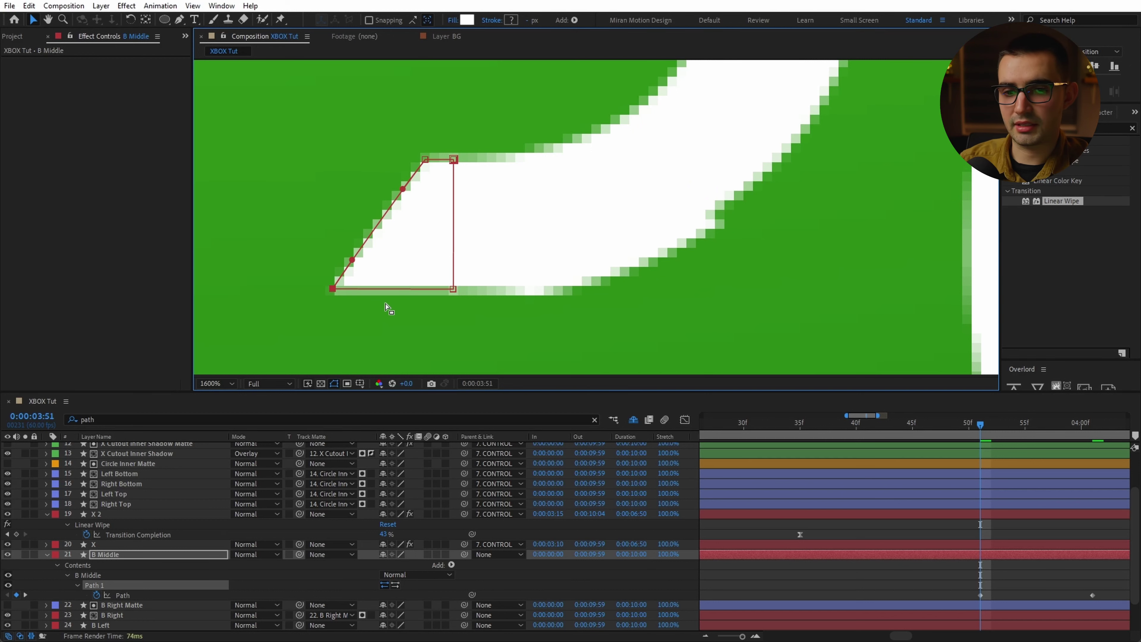
- Show the rulers, add a vertical guide at B Middle's lower left vertex, and align the two left vertices to it
key(comma)
key(comma)
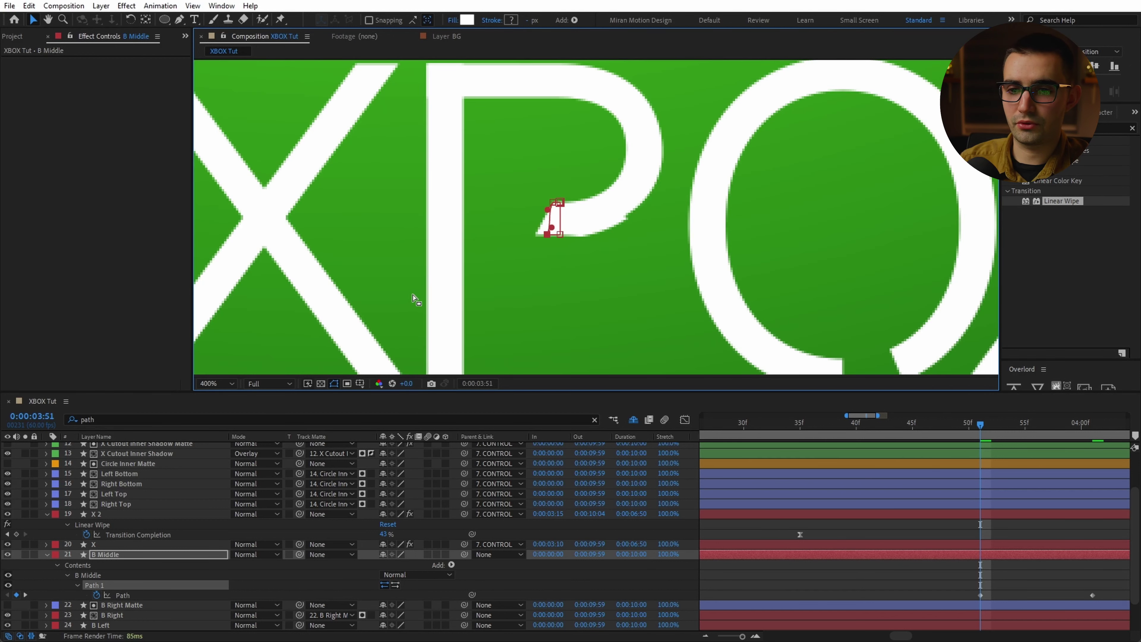
key(period)
key(period)
key(ctrl+r)
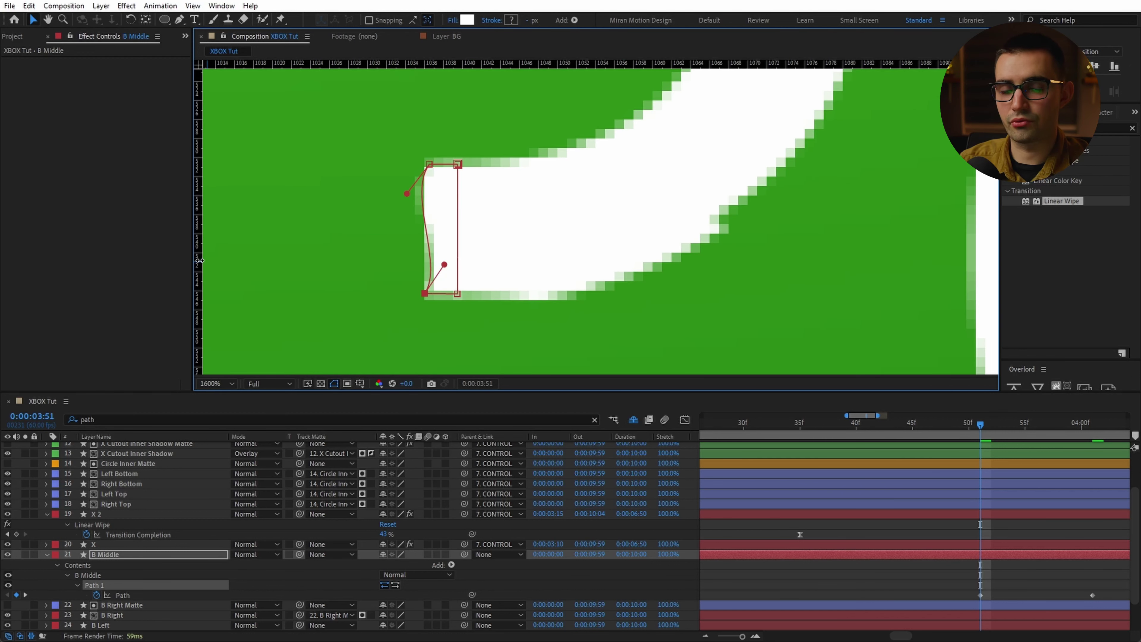
drag(199, 259, 426, 240)
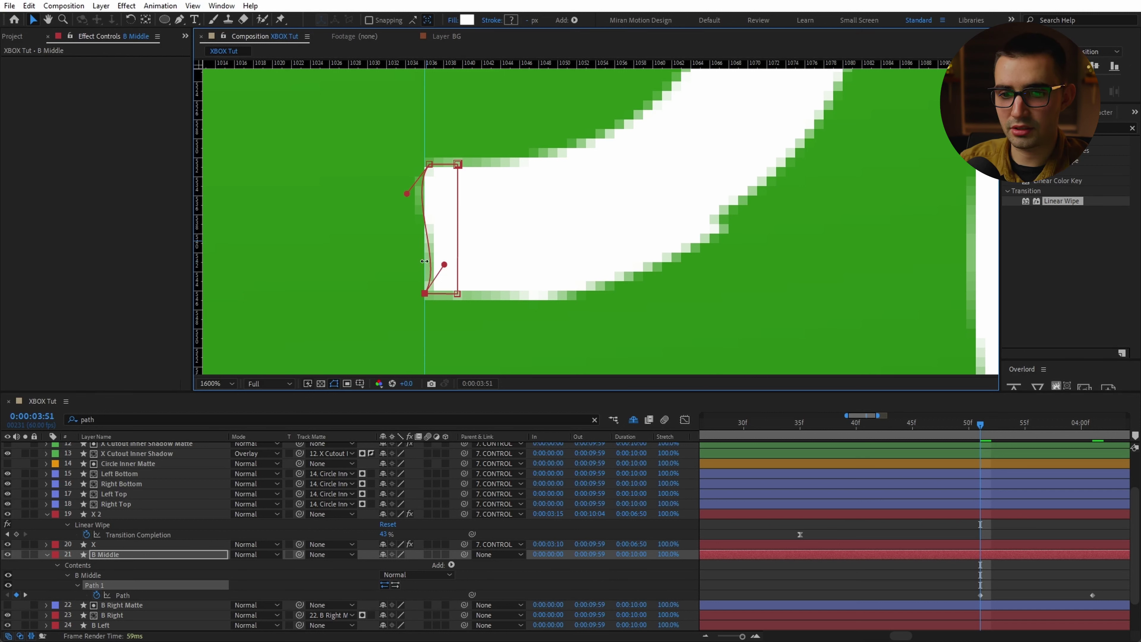
drag(411, 153, 439, 194)
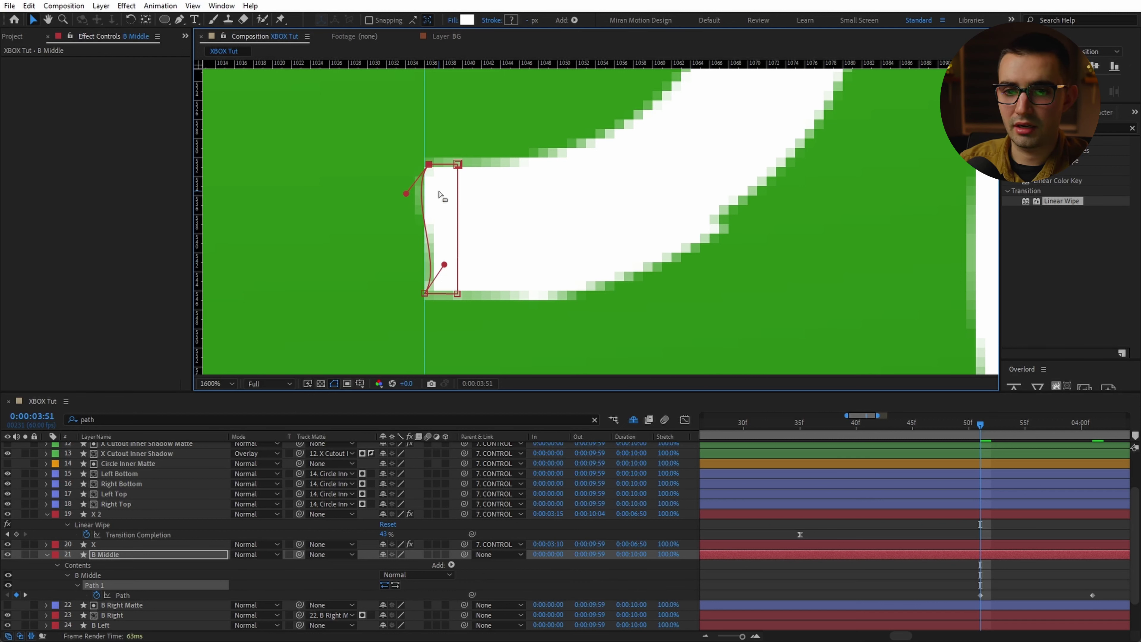
key(Left)
key(Left)
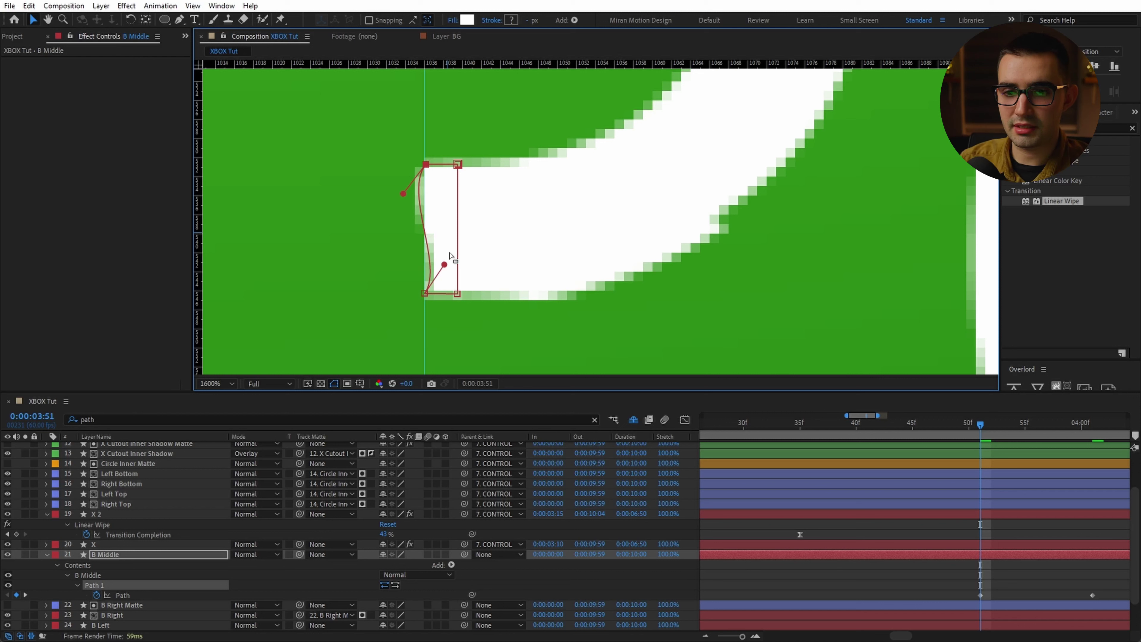
- Convert B Middle's two left vertices to corner points so its left end forms a straight edge
key(g)
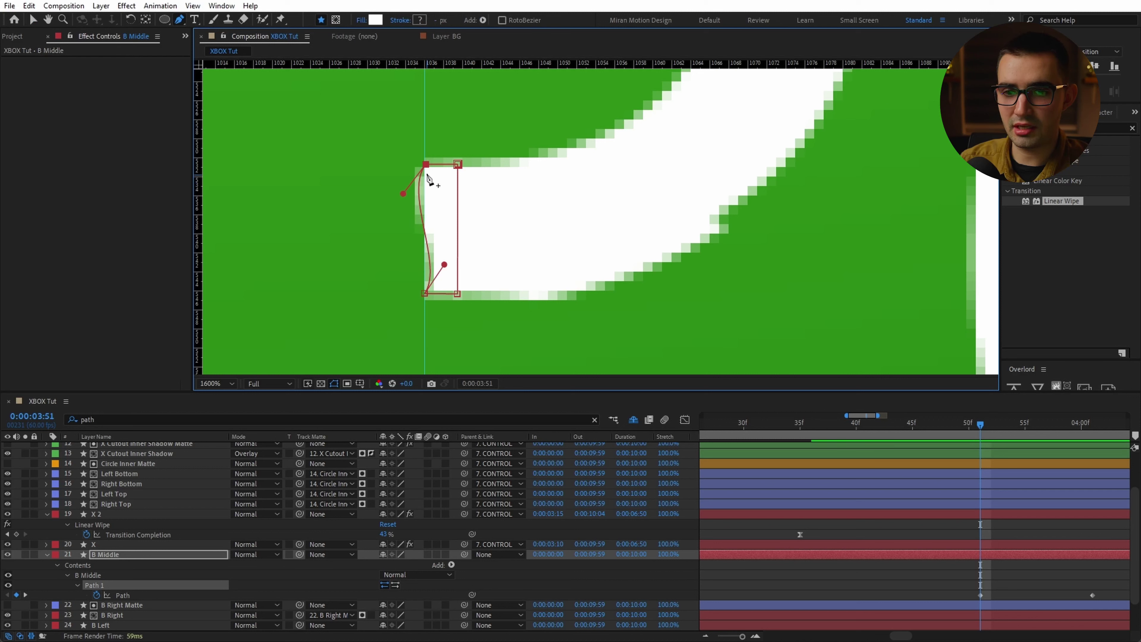
click(427, 166)
click(425, 294)
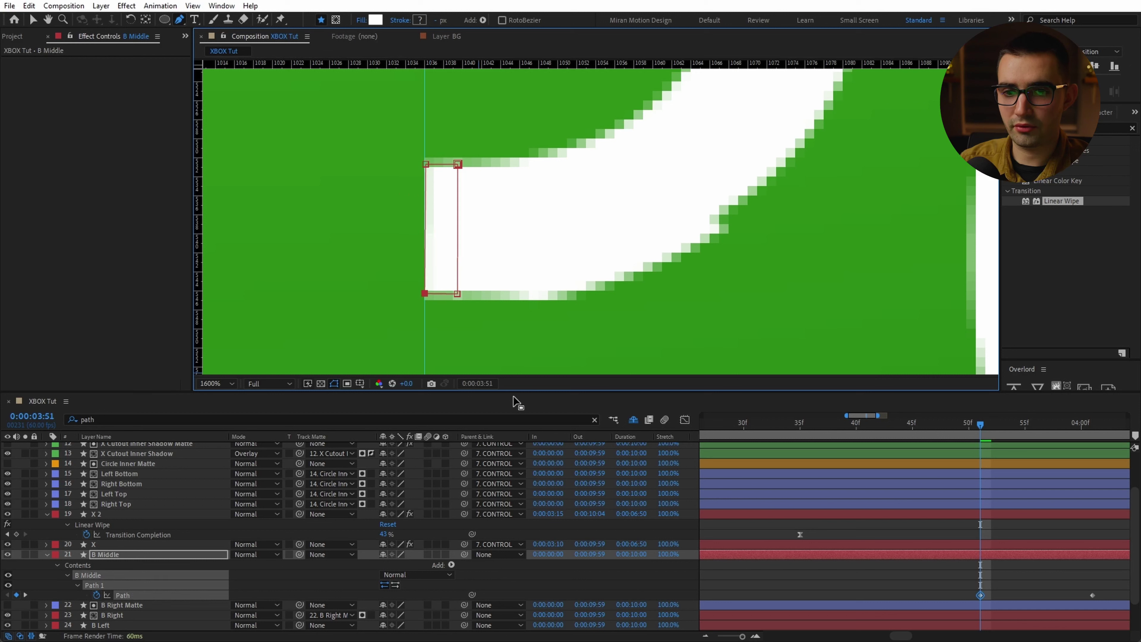
key(v)
- Ease B Middle's final Path keyframe at 0:00:04:01 and check its speed graph
click(1092, 595)
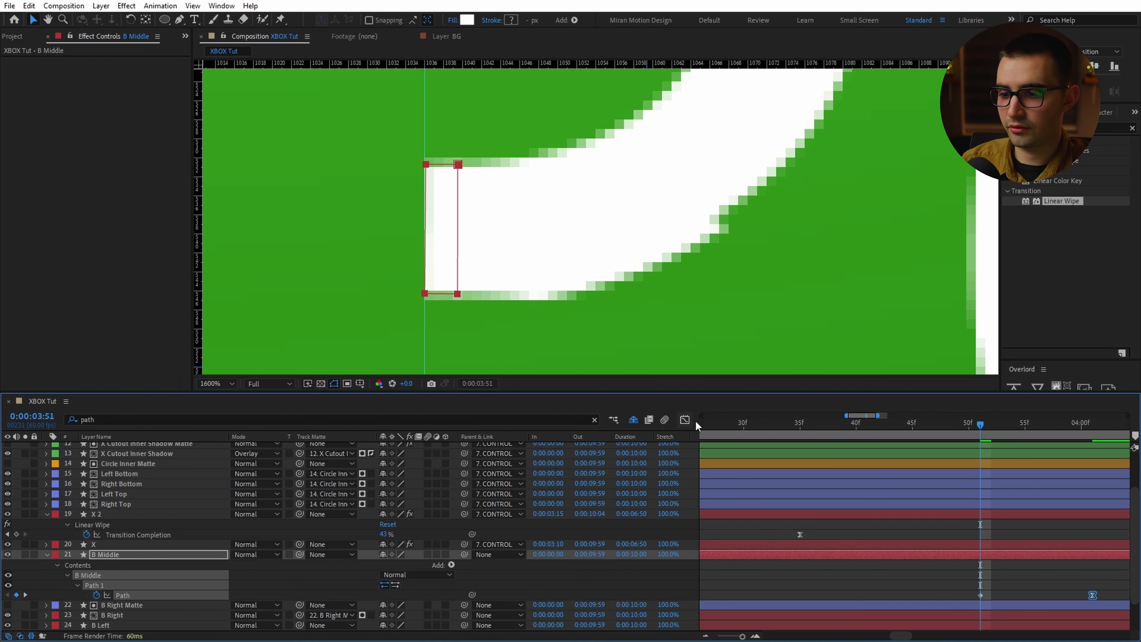
click(685, 420)
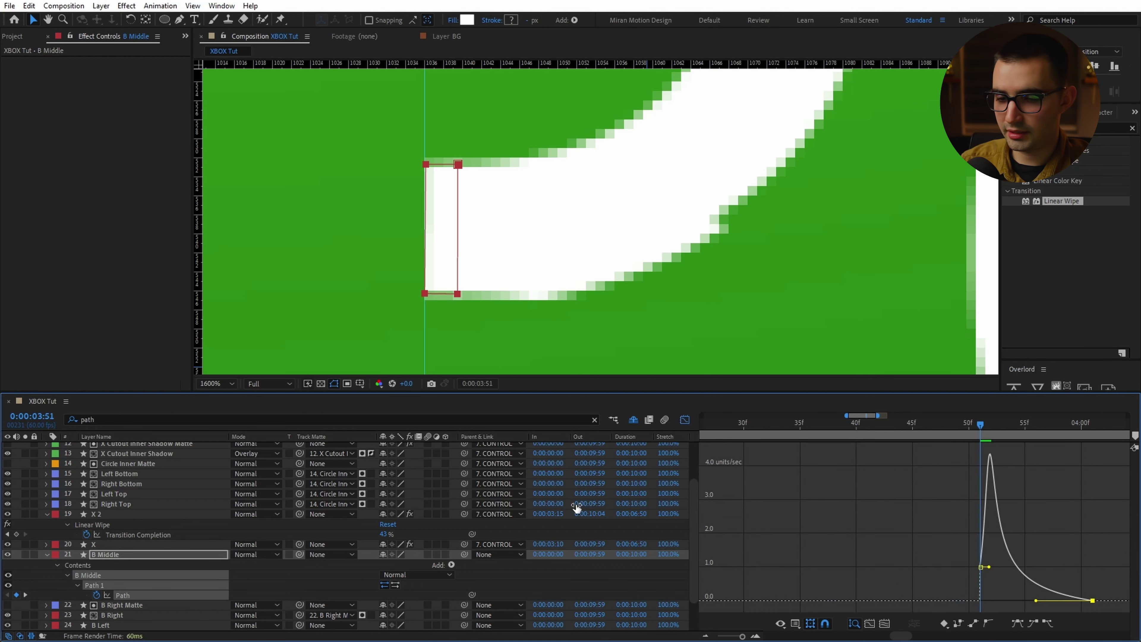
click(685, 420)
- Trim the start of the B Middle layer to 0:00:03:51
key(comma)
key(comma)
key(comma)
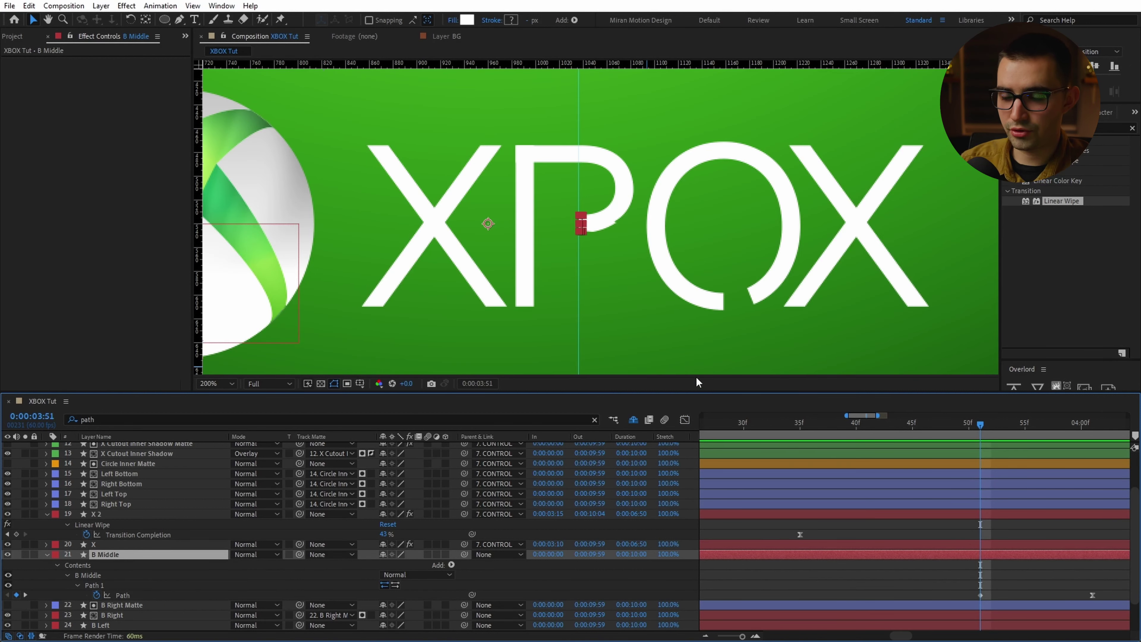
key(alt+bracketleft)
click(954, 557)
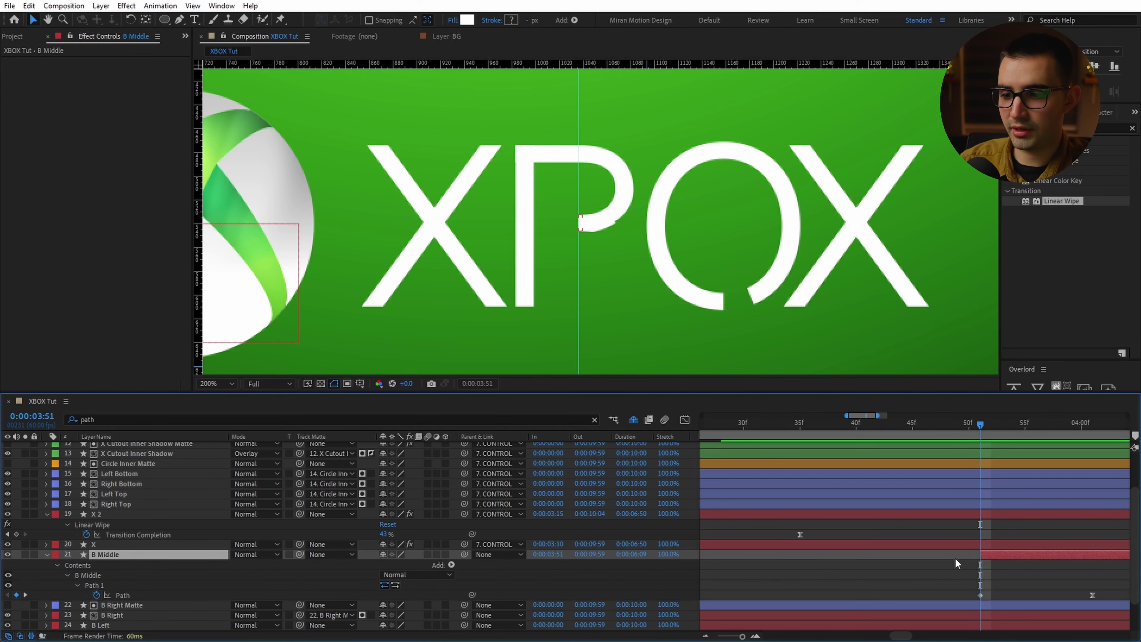
- Trim the start of the B Right Matte, B Right and B Left layers to 0:00:03:35
key(Page_Up)
key(j)
scroll(954, 558, down, 1)
click(87, 573)
shift+click(108, 594)
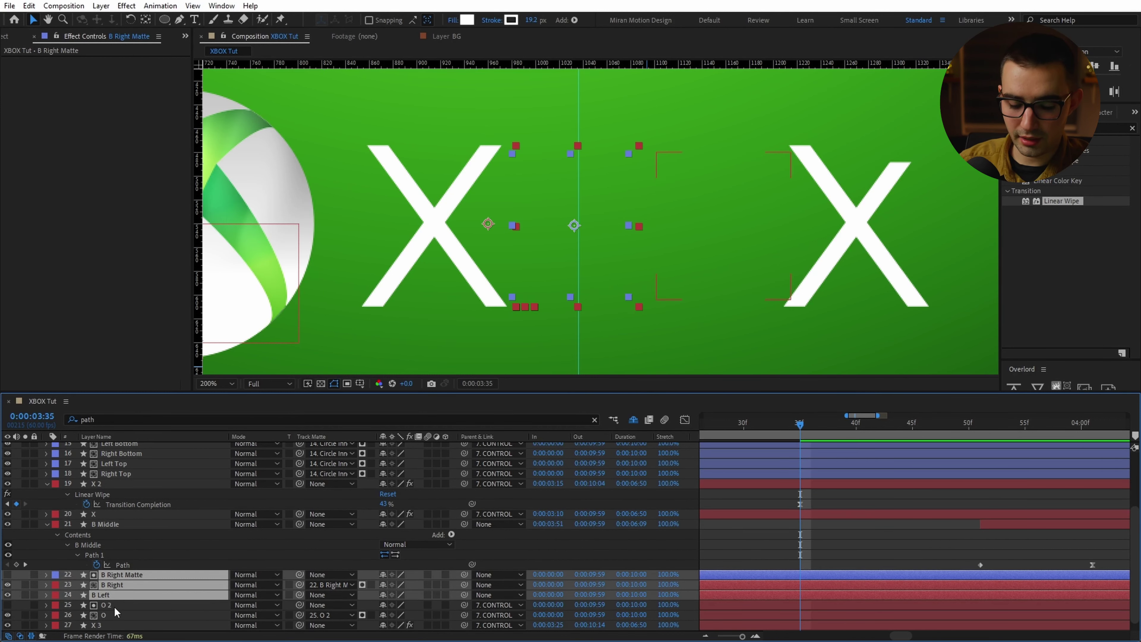
key(alt+bracketleft)
- Reveal the O layers' keyframes and trim the start of O 2 and O to the first Start keyframe at 0:00:03:37
key(minus)
key(minus)
key(minus)
scroll(98, 601, down, 1)
click(98, 602)
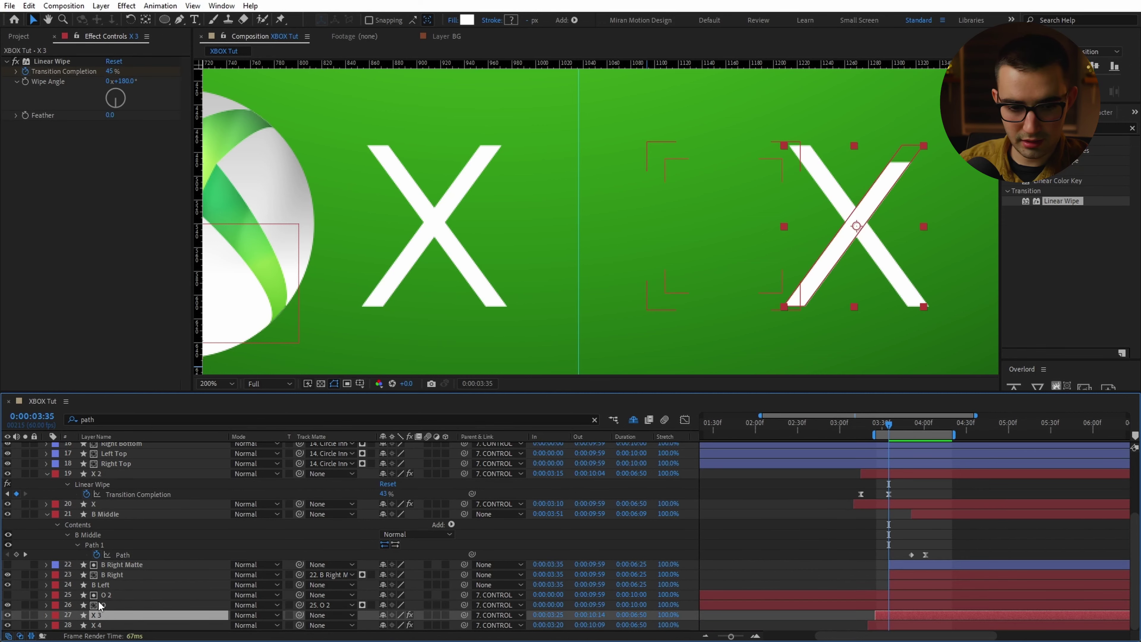
shift+click(120, 596)
key(u)
key(equal)
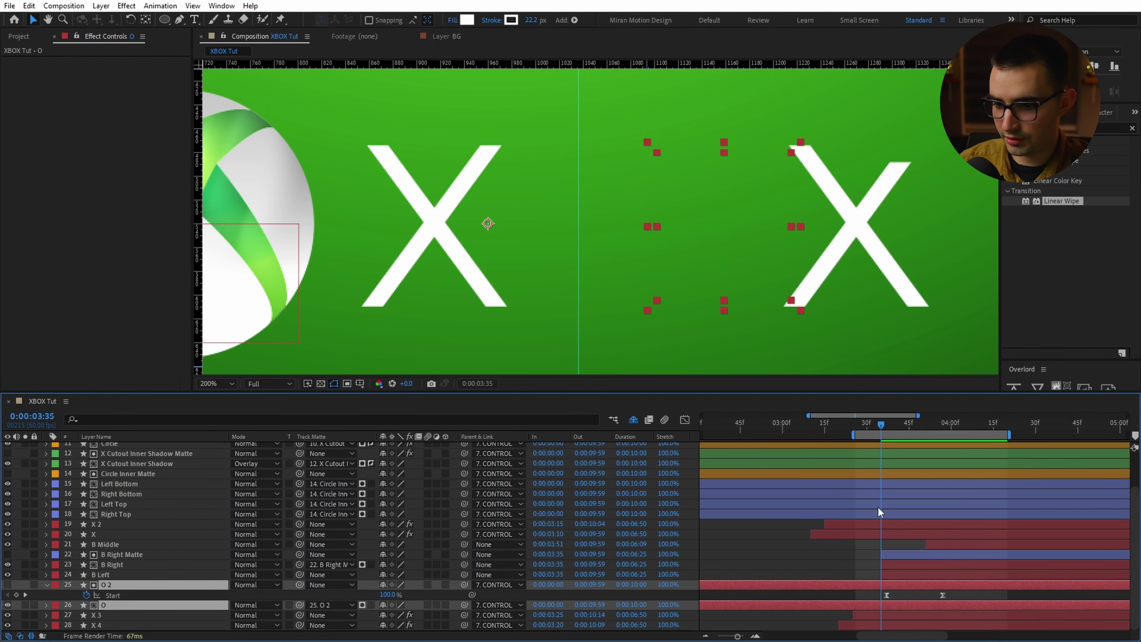
key(k)
key(alt+bracketleft)
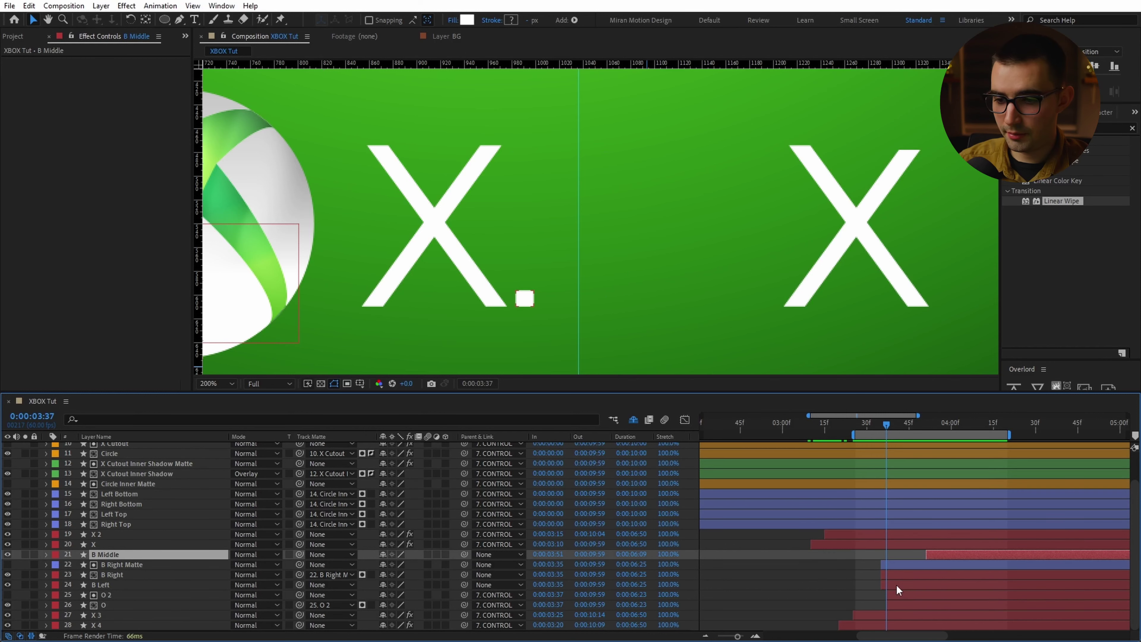
- Change the label colour of the four B layers to pink and deselect them
shift+click(896, 586)
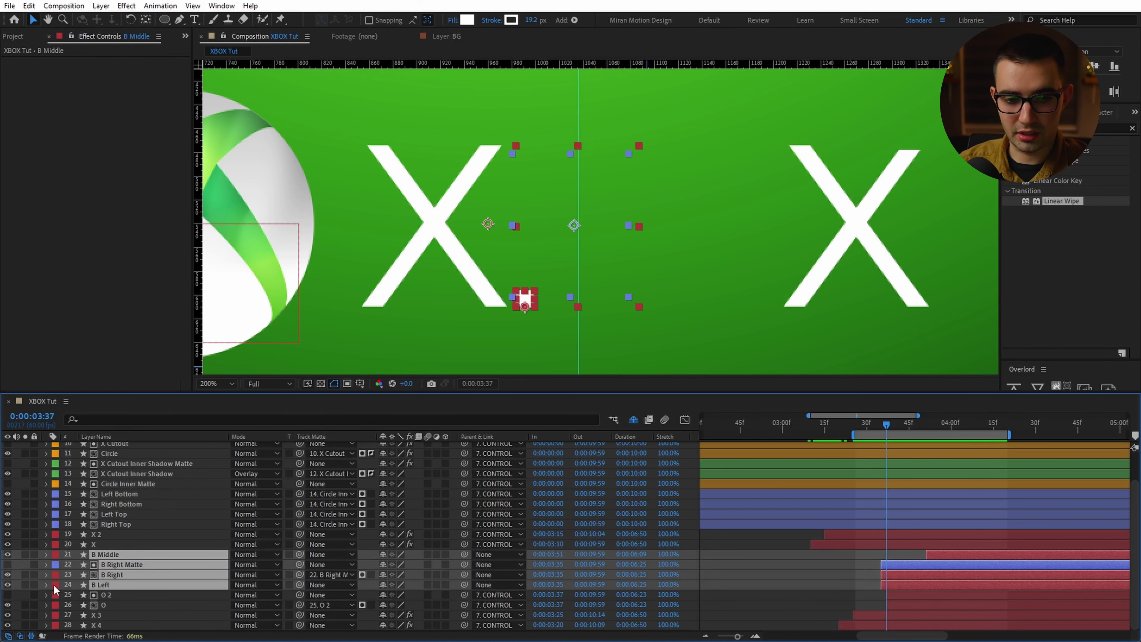
click(53, 584)
click(110, 406)
key(F2)
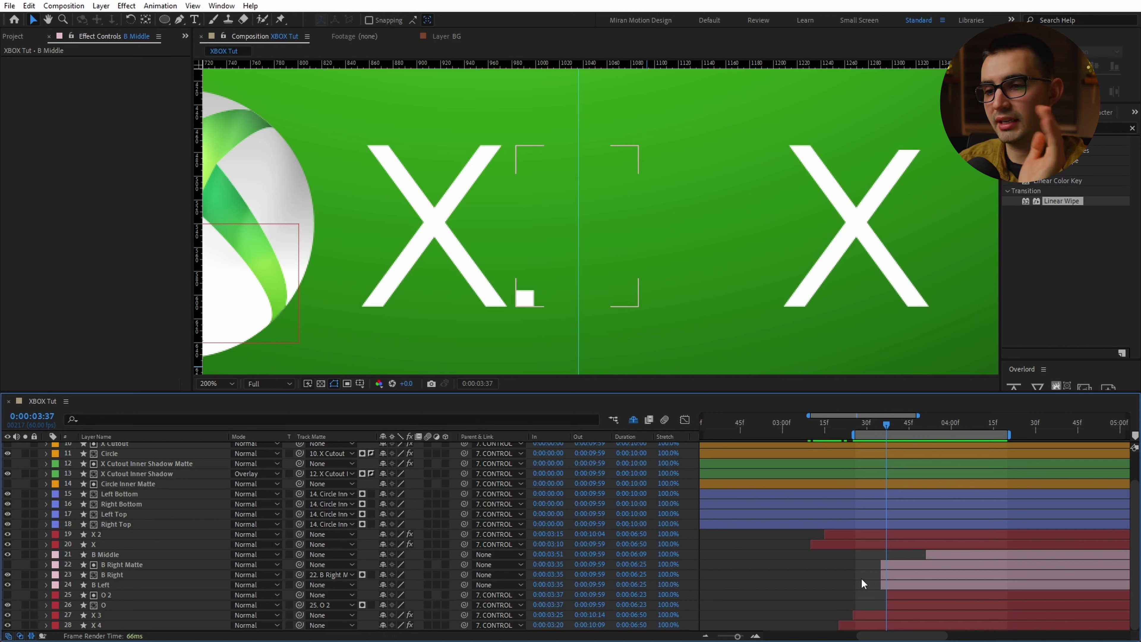
- Shift the four B layers earlier together so that B Left and the B Right layers start at 0:00:03:20
click(823, 426)
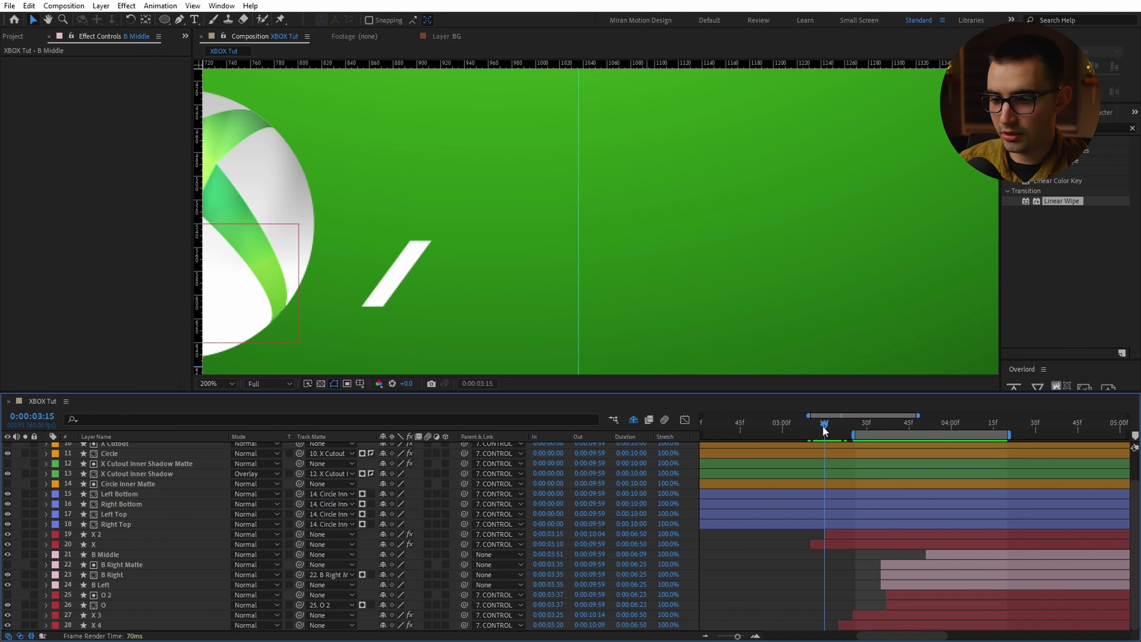
key(Page_Down)
key(Page_Down)
key(Page_Down)
key(Page_Down)
key(Page_Down)
click(927, 554)
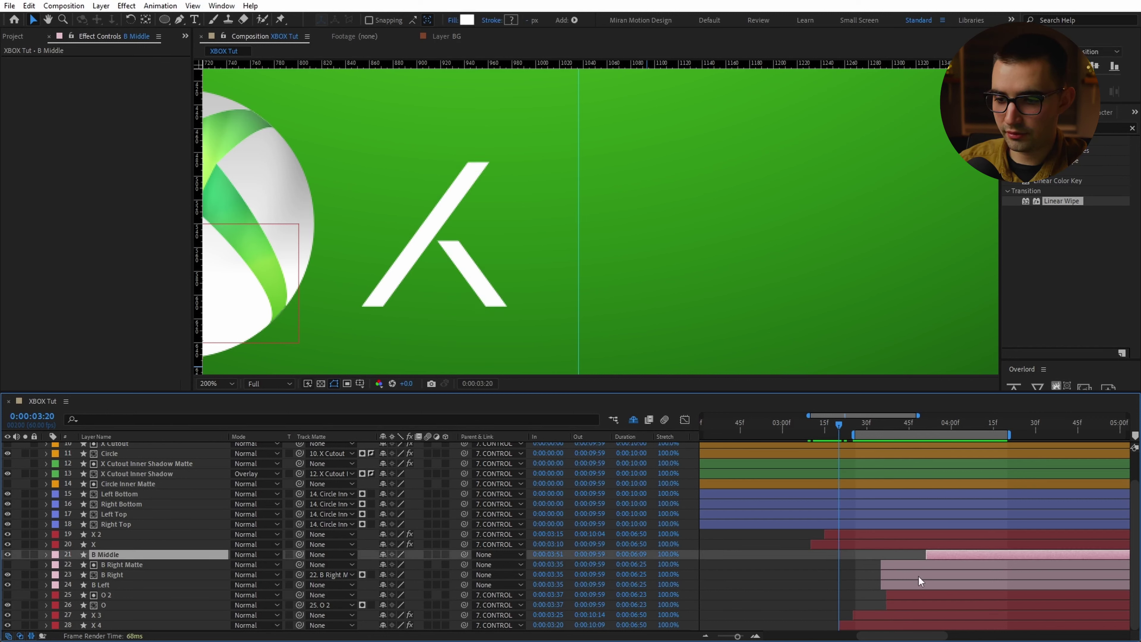
shift+click(917, 582)
drag(916, 576, 875, 580)
scroll(795, 511, right, 2)
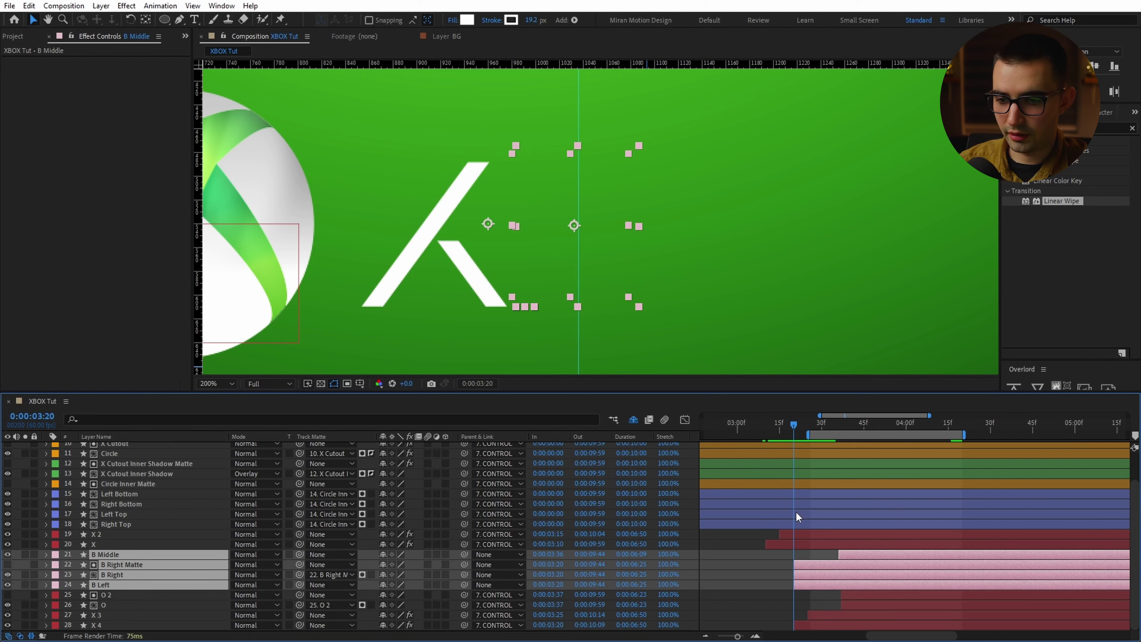
- Move the O 2 and O layers to start at 0:00:03:35
click(789, 432)
drag(788, 433, 836, 436)
click(836, 614)
shift+click(836, 625)
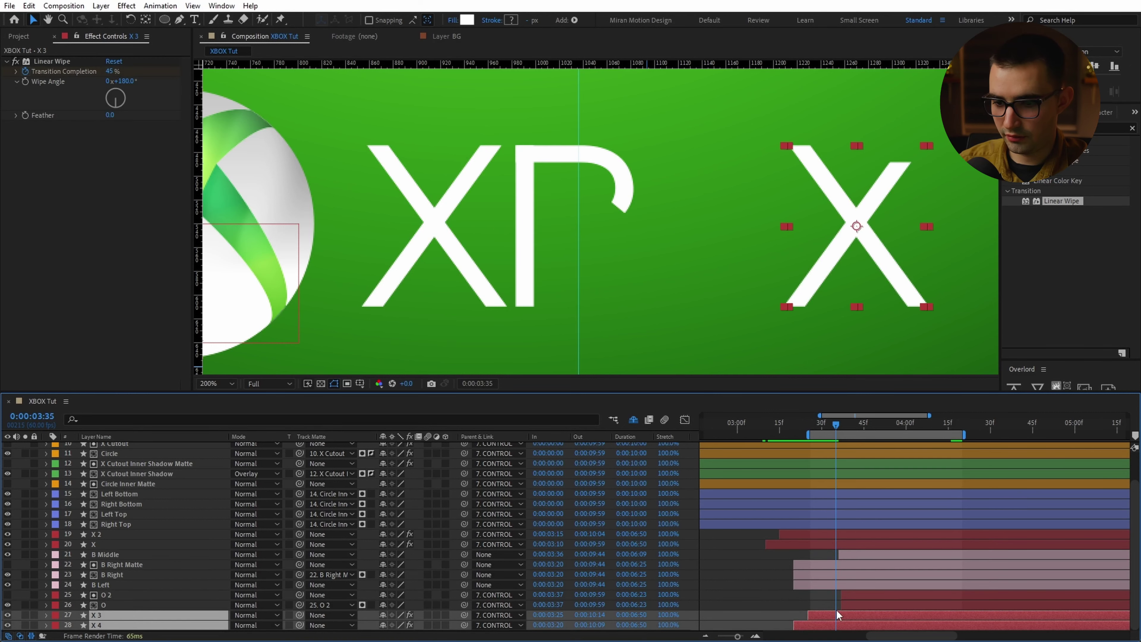
click(843, 607)
shift+click(854, 596)
key(bracketleft)
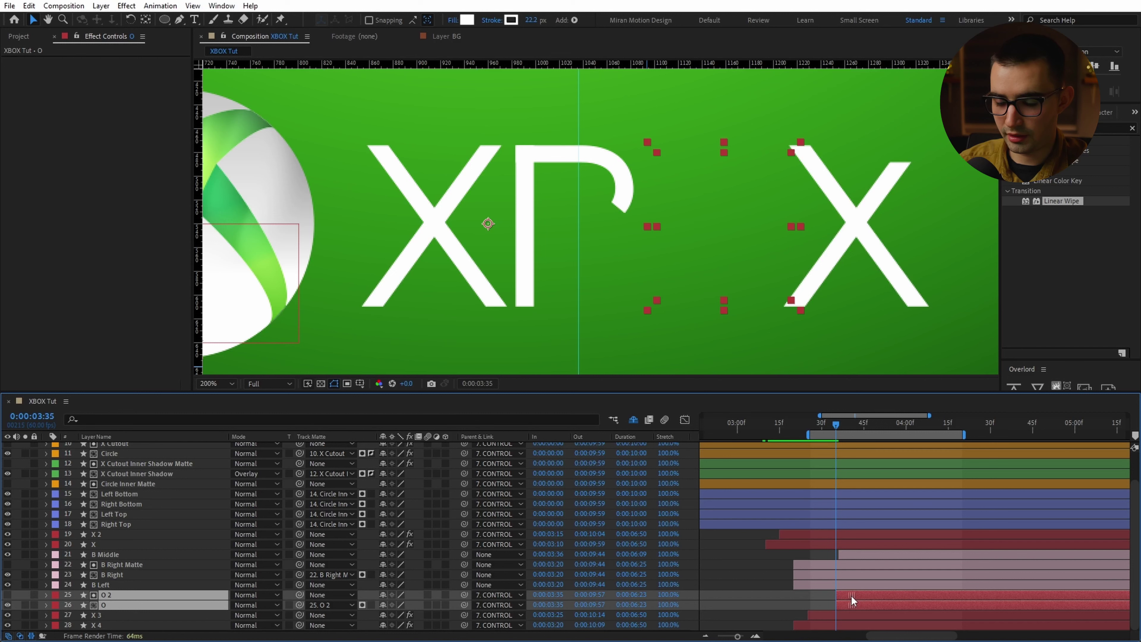
- Move X 3 to start at 0:00:03:45 and X 4 at 0:00:03:40, and play the wordmark animation
click(822, 614)
shift+click(816, 622)
drag(816, 620, 865, 623)
key(space)
key(space)
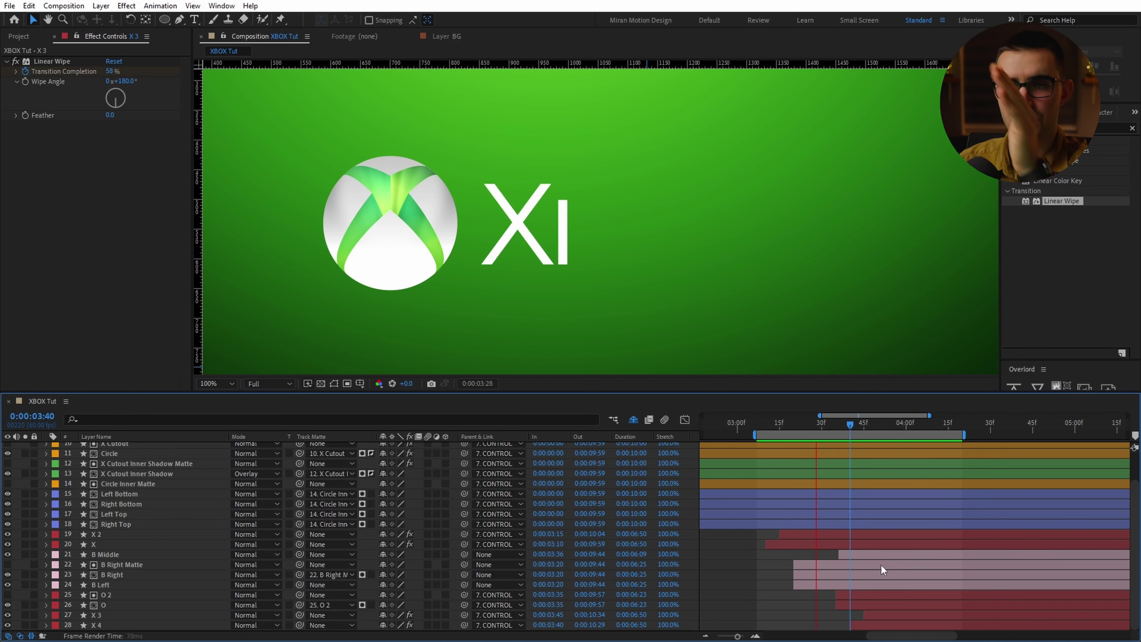
- Reveal B Left's Scale keyframes and move the first one to 0:00:03:26
click(116, 586)
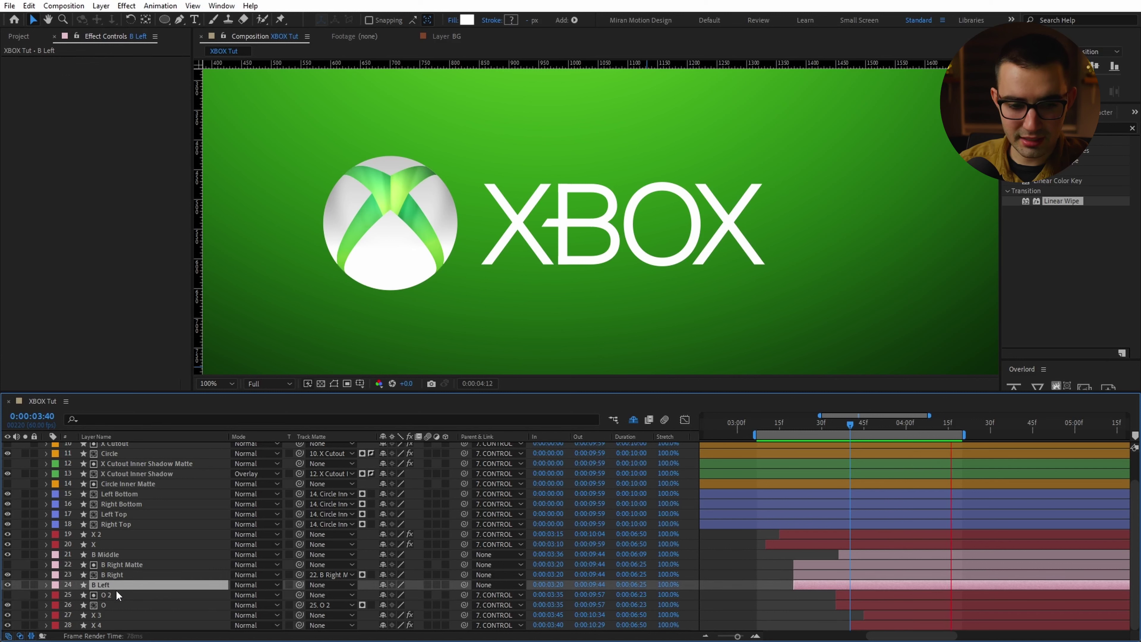
key(s)
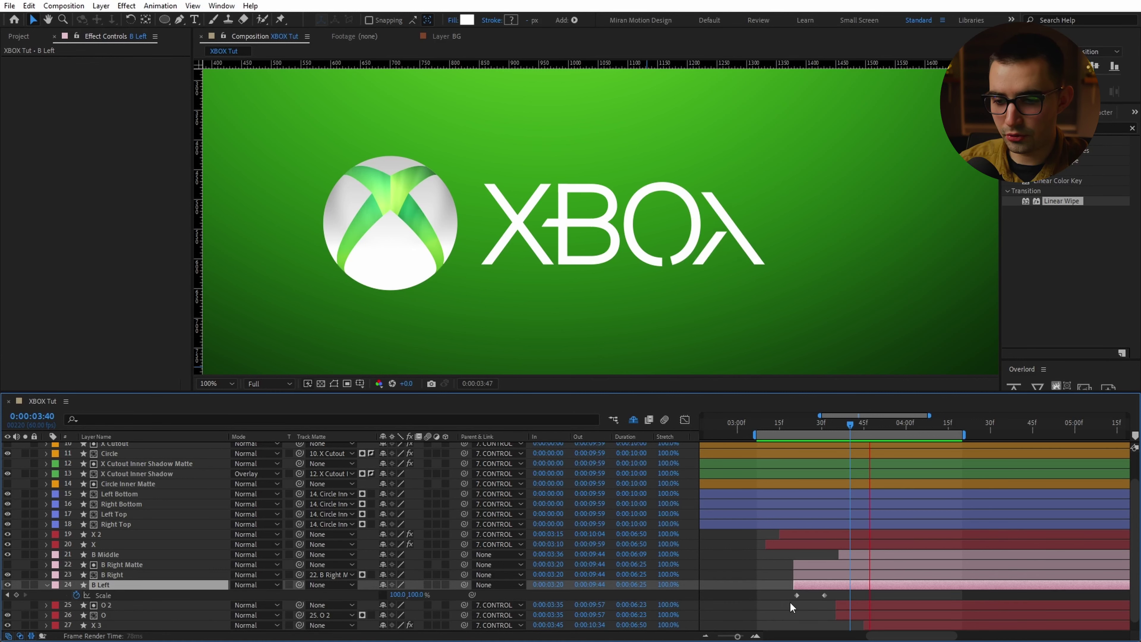
click(822, 424)
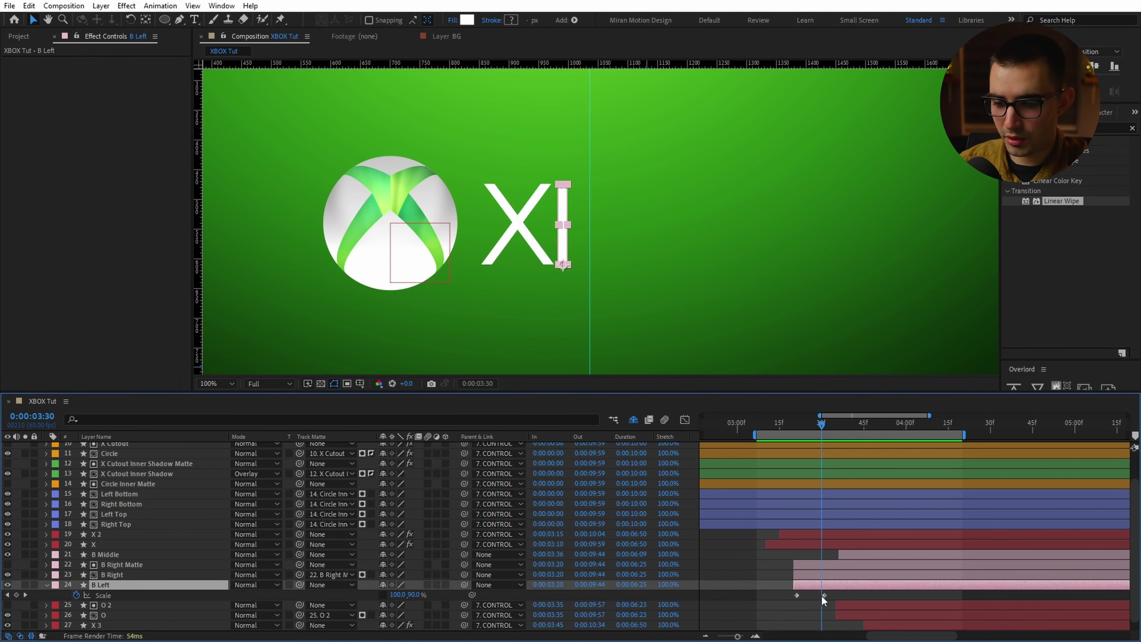
key(Page_Up)
key(Page_Up)
key(Page_Up)
key(Page_Up)
drag(796, 595, 809, 595)
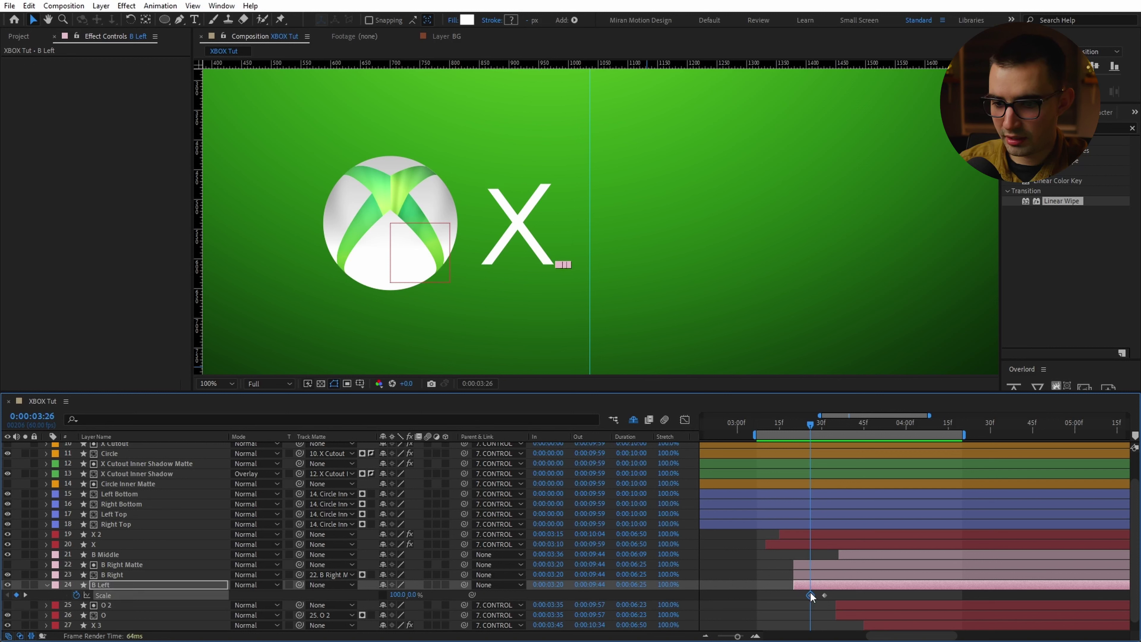
- Trim B Left to start at 0:00:03:26 and the B Right and B Right Matte layers at 0:00:03:31, matching their first keyframes
shift+click(819, 564)
key(u)
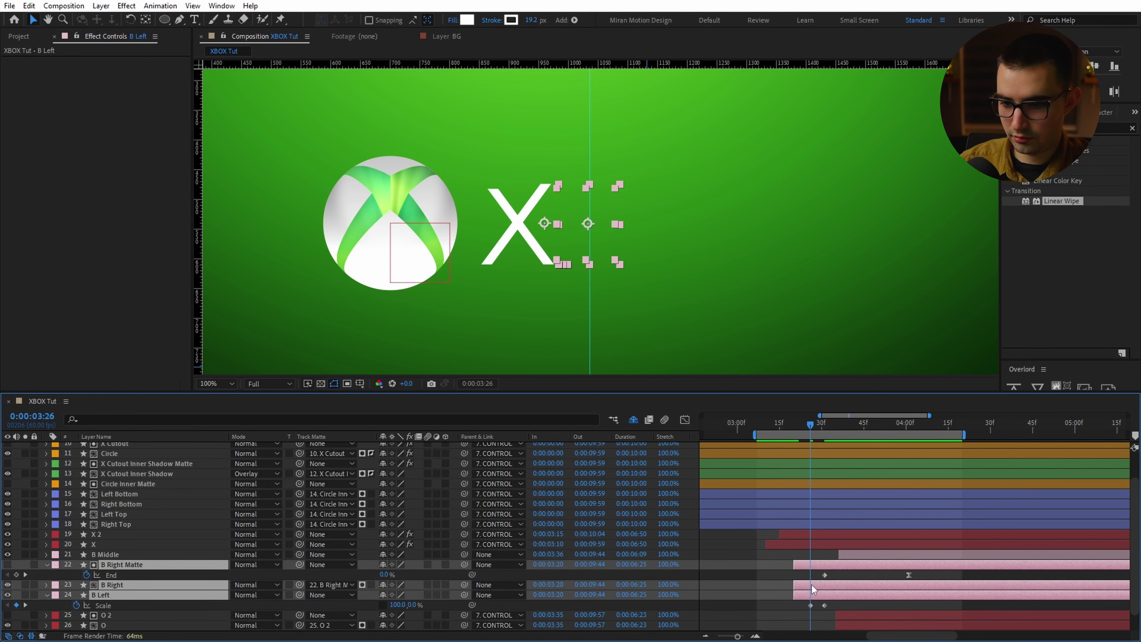
click(781, 569)
click(812, 581)
shift+click(797, 566)
drag(796, 568, 810, 595)
click(792, 596)
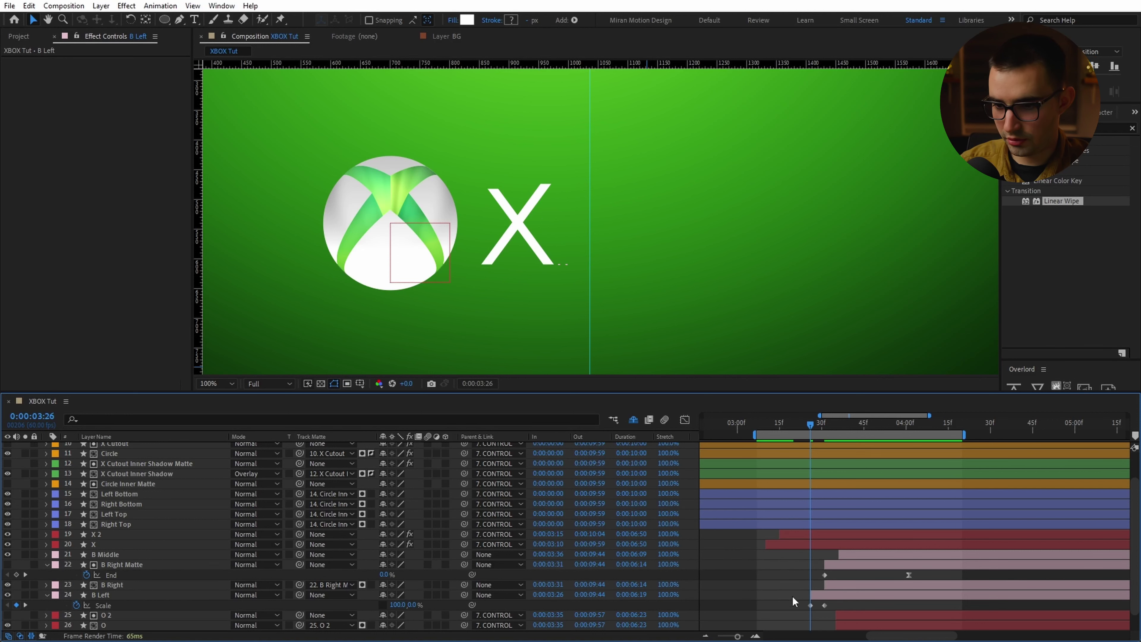
- Try to shift all layers from B Middle through X 4 about five frames earlier
click(863, 555)
scroll(871, 612, down, 1)
shift+click(869, 624)
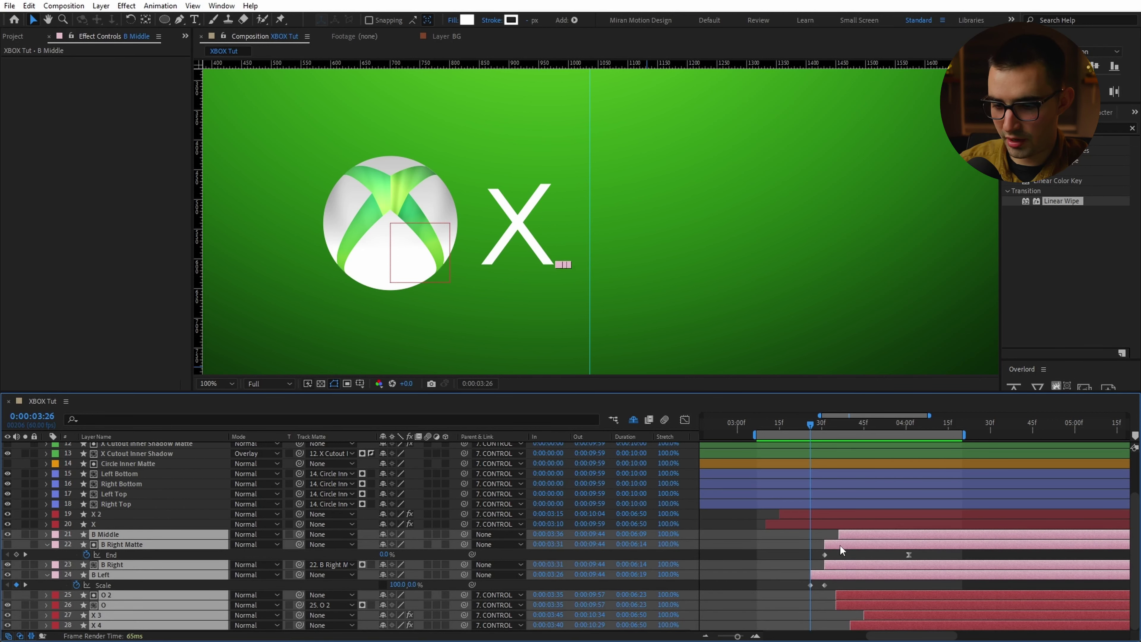
key(Page_Up)
key(Page_Up)
key(Page_Up)
key(Page_Up)
key(Page_Up)
drag(825, 576, 813, 575)
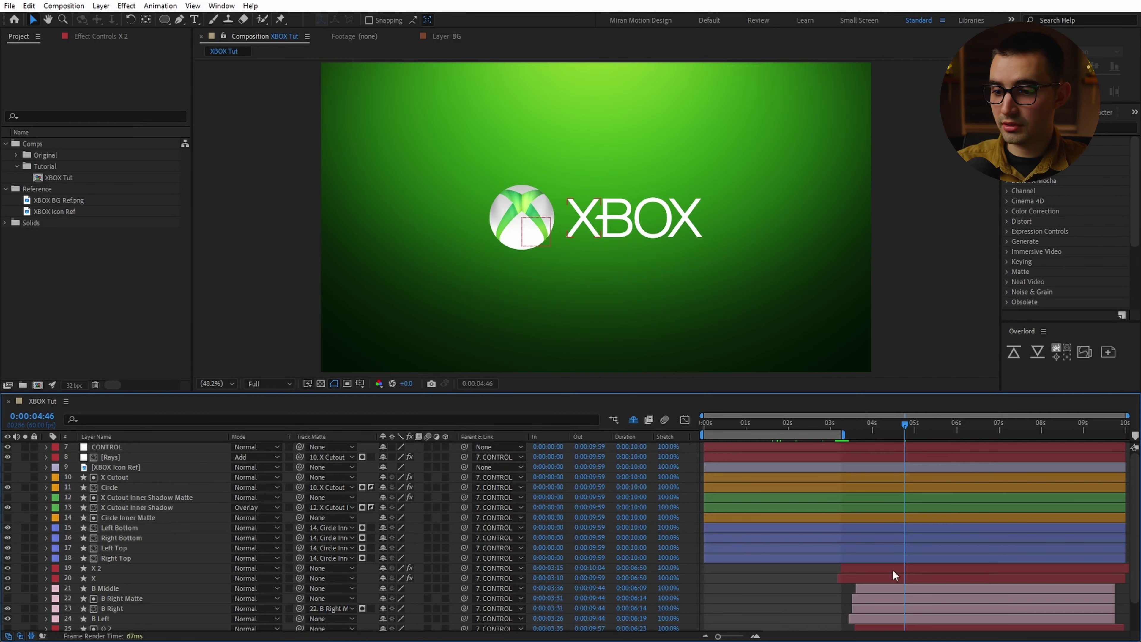
- Shift all letter layers from X 2 through X 4 earlier together, so X starts at 0:00:01:36 and X 2 at 0:00:01:41
click(892, 569)
scroll(899, 578, down, 2)
shift+click(880, 624)
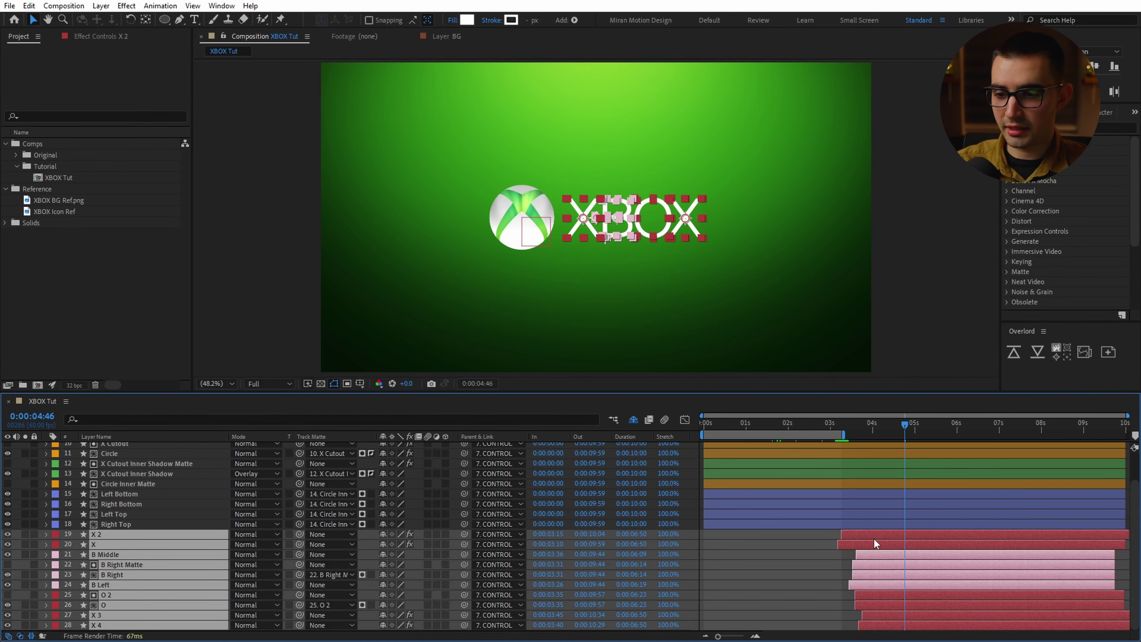
drag(873, 539, 783, 542)
mouse_move(761, 418)
mouse_down()
mouse_move(734, 425)
mouse_move(773, 431)
mouse_up()
drag(765, 534, 787, 533)
drag(775, 427, 759, 433)
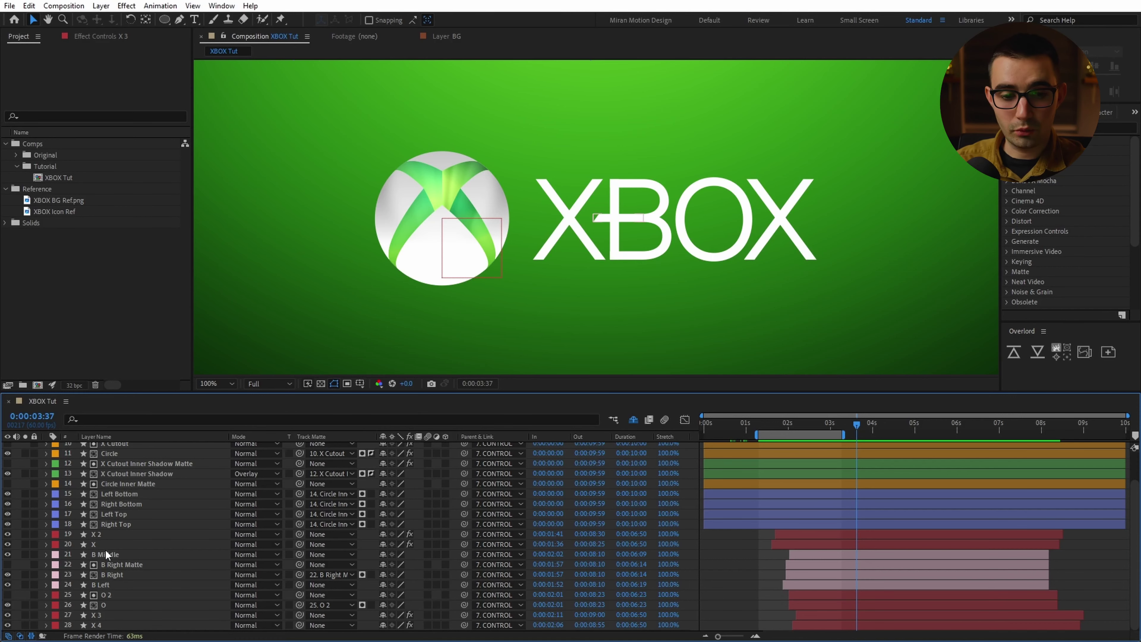
- Unparent all letter layers from X 2 through X 4 and extend their out points to the composition's end at 0:00:09:59
click(112, 535)
shift+click(93, 625)
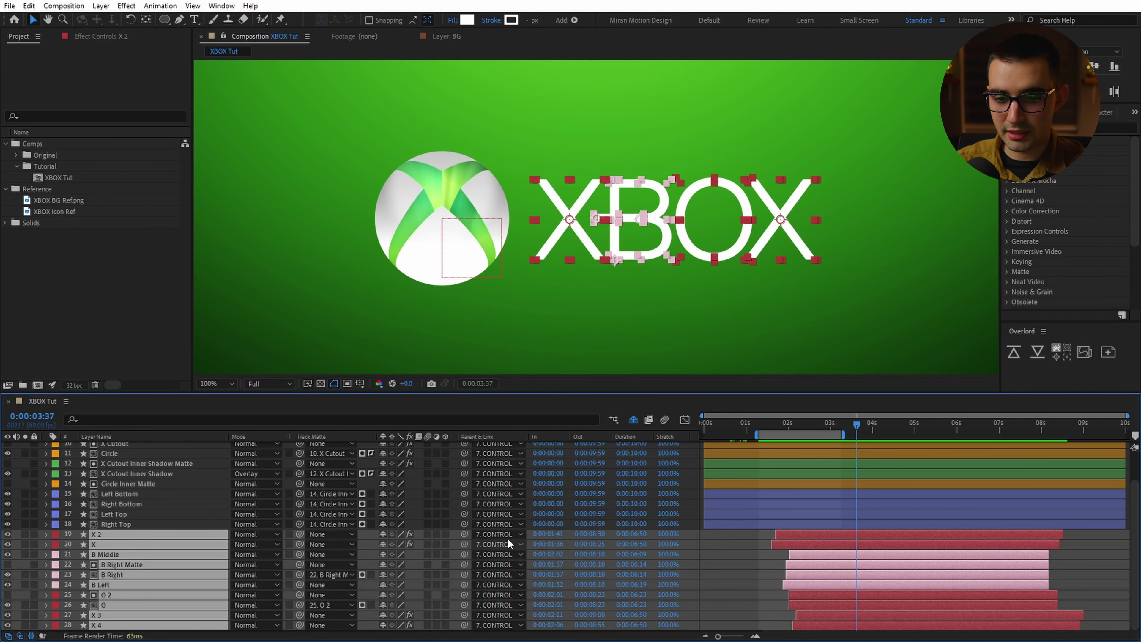
click(499, 545)
click(502, 98)
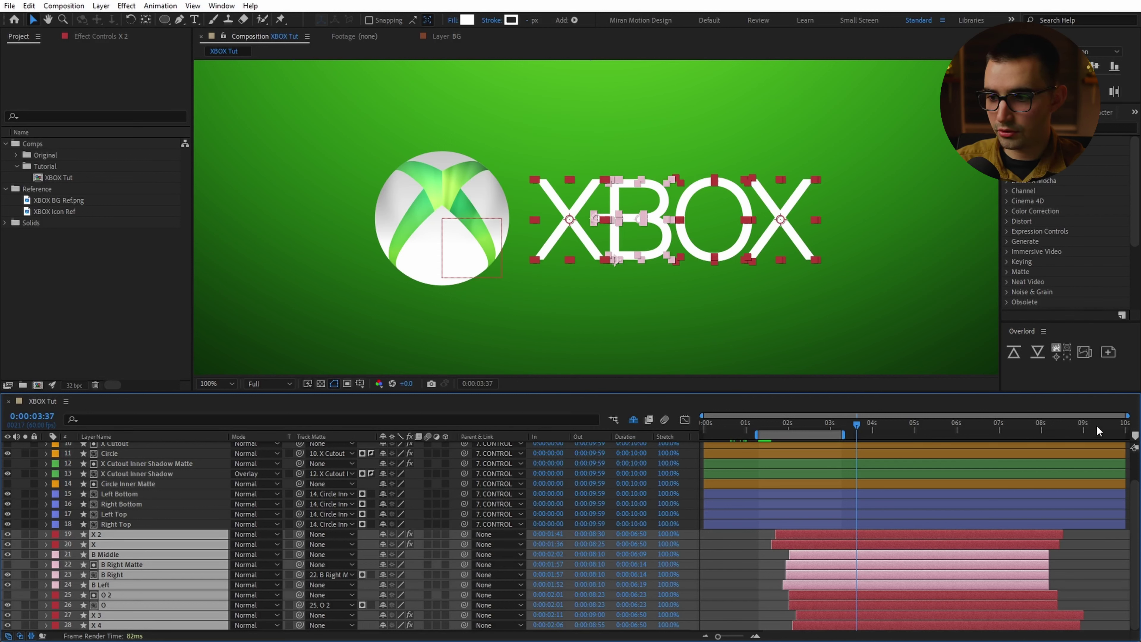
key(End)
key(alt+bracketright)
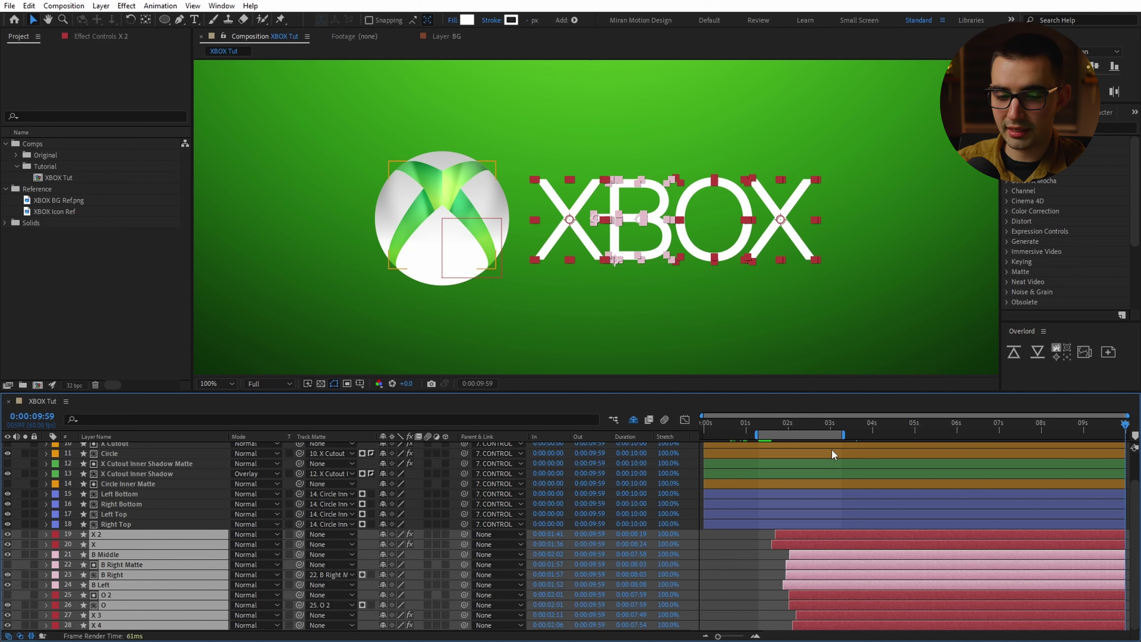
- Pre-compose the selected letter layers into a new composition named "XBOX Letters TUT", moving all attributes into it
click(99, 5)
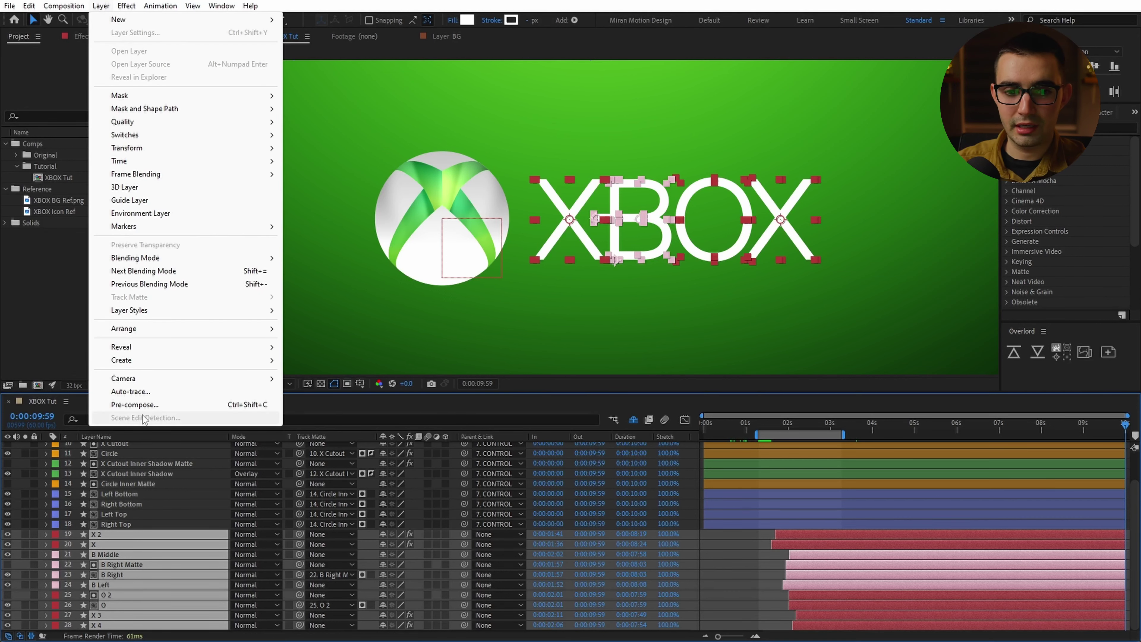
click(117, 419)
text(XB)
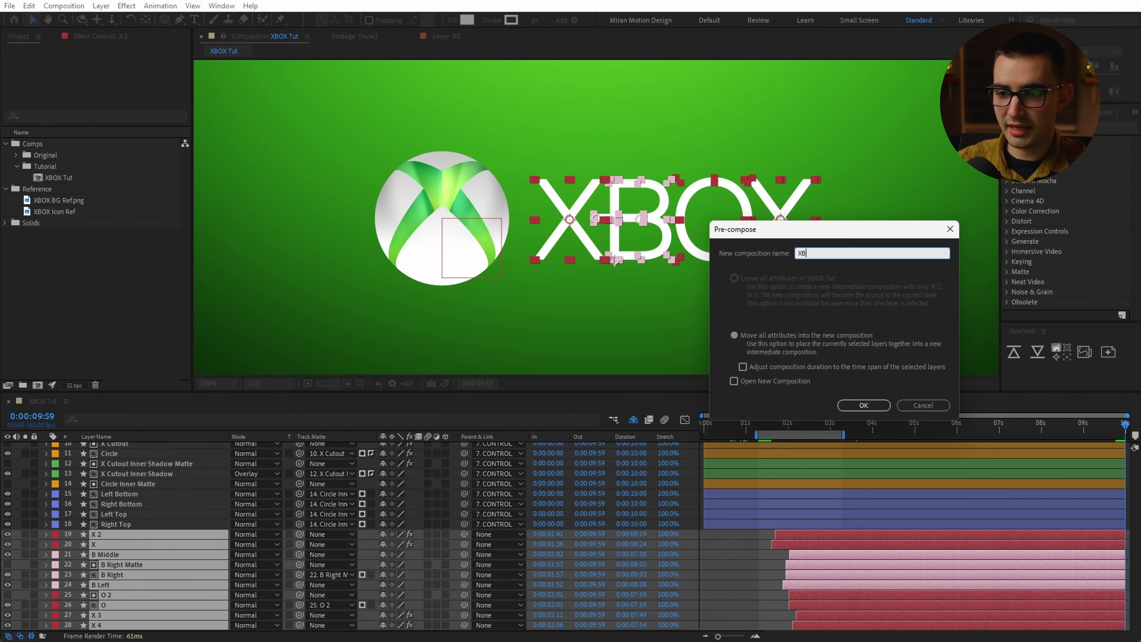
text(OX Letters TUT)
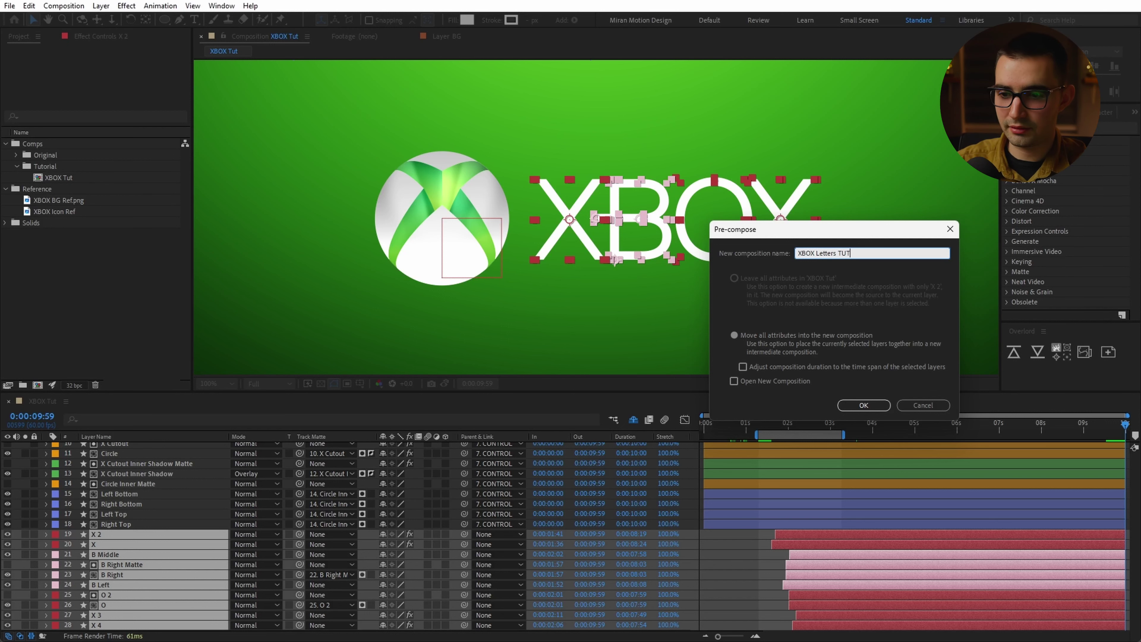
key(Return)
- Check the XBOX Letters TUT layer by toggling its visibility, and parent it to the CONTROL layer
click(7, 567)
click(7, 567)
click(7, 567)
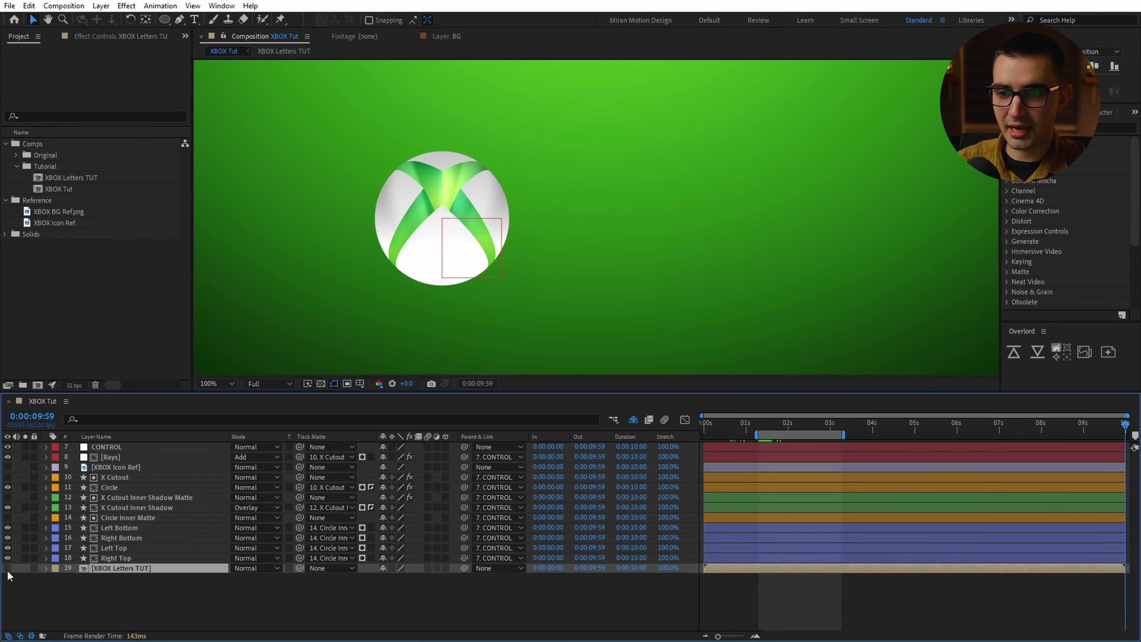
click(7, 567)
drag(660, 228, 712, 206)
key(ctrl+z)
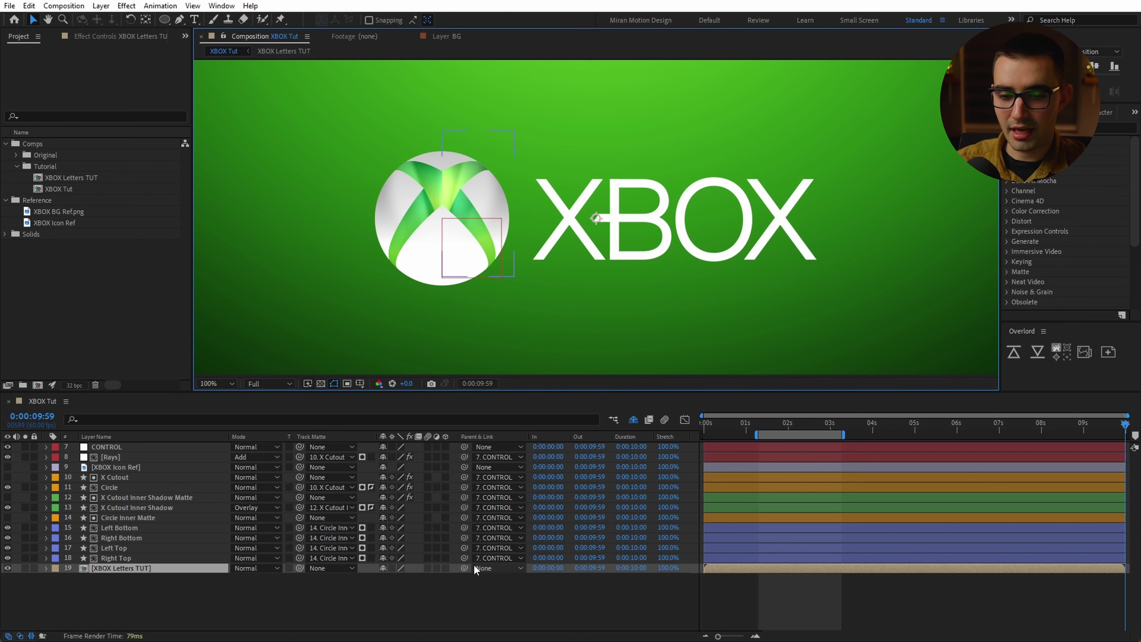
drag(464, 567, 106, 446)
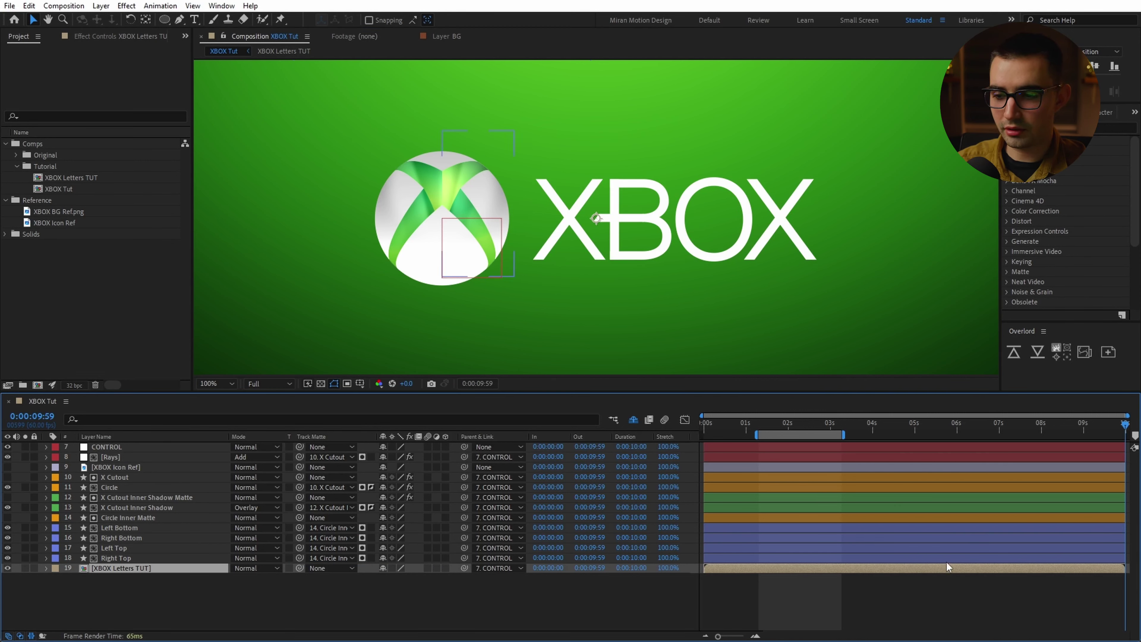
- Add an Inner Shadow layer style to the XBOX Letters TUT layer and expand its settings
right_click(173, 569)
mouse_move(234, 373)
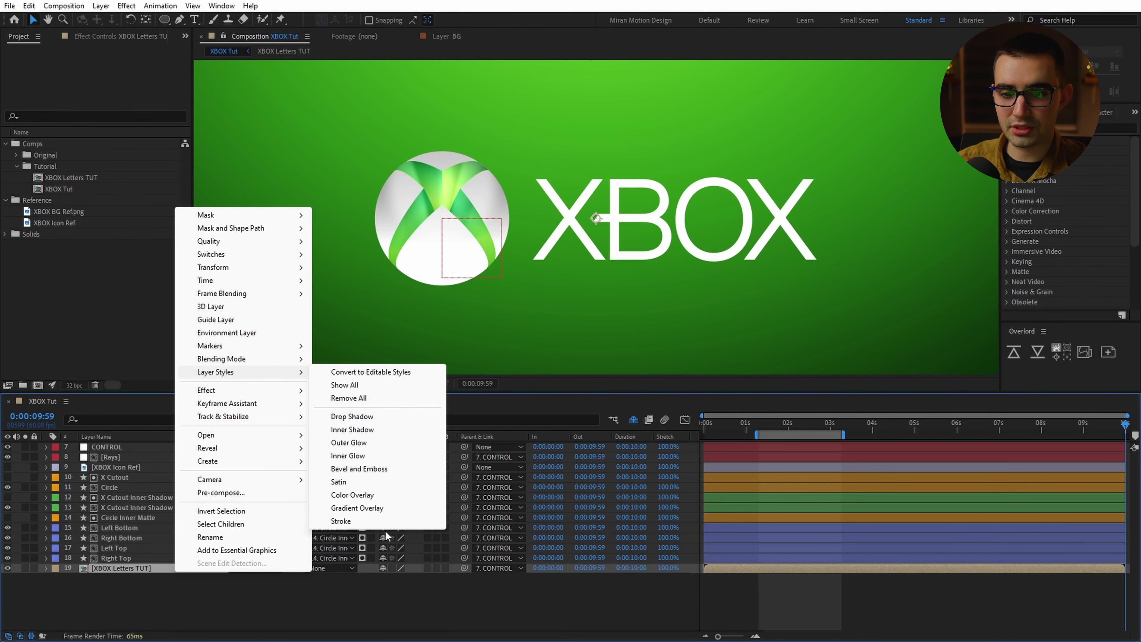
click(352, 429)
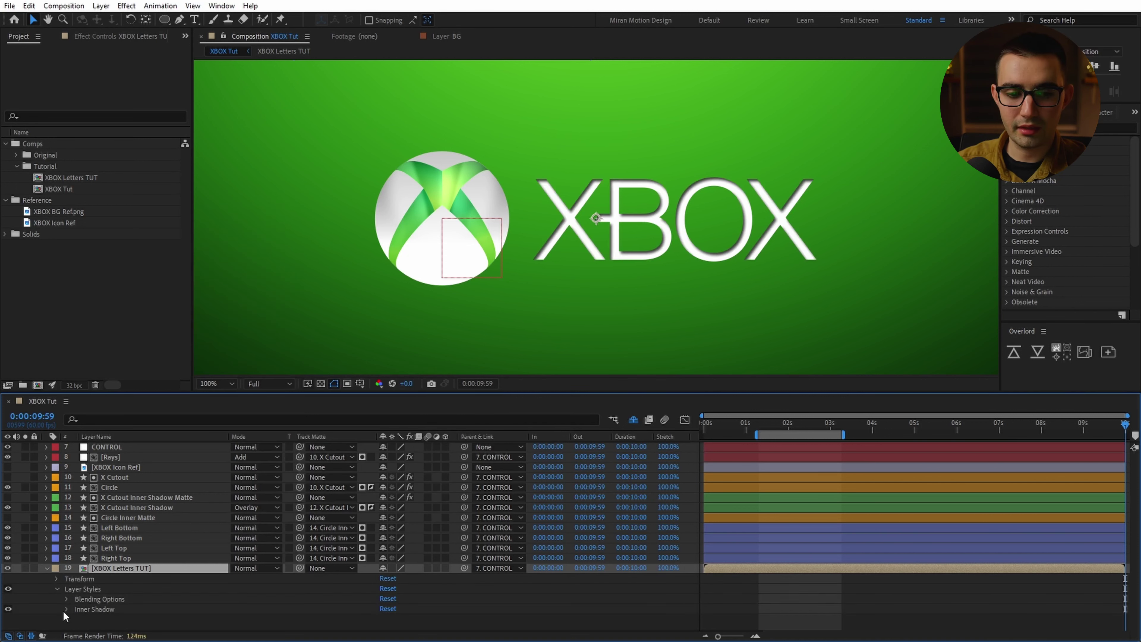
scroll(740, 243, up, 2)
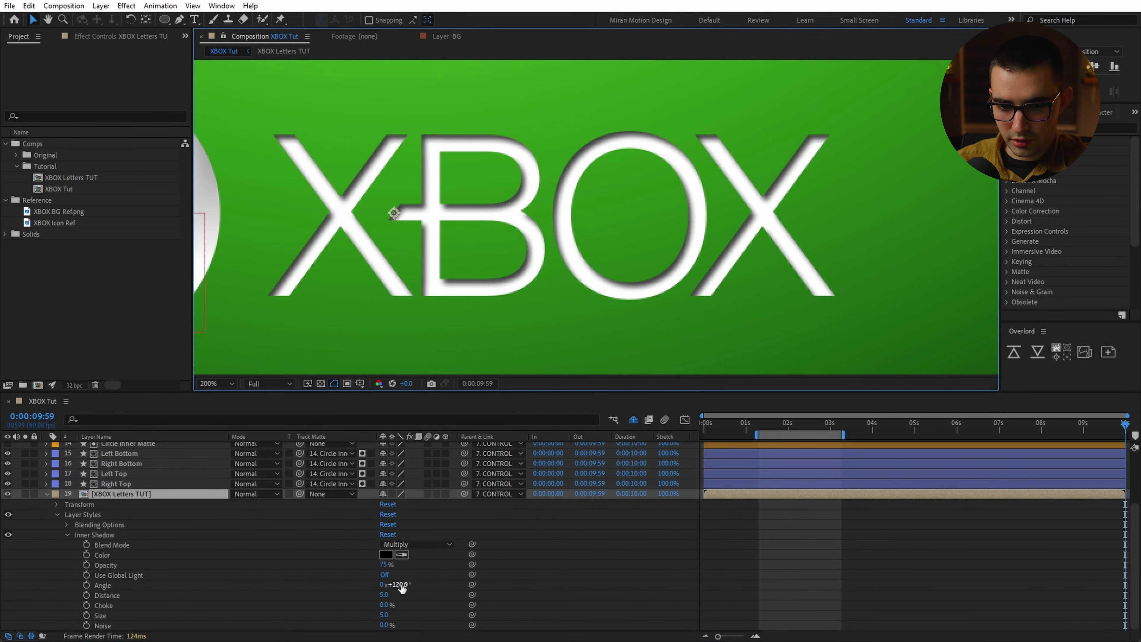
- Set the Inner Shadow's angle to -90°, opacity to 50%, distance to 3 and size to 10, and compare the letters with and without it
drag(389, 584, 347, 587)
click(395, 585)
text(-90)
key(Return)
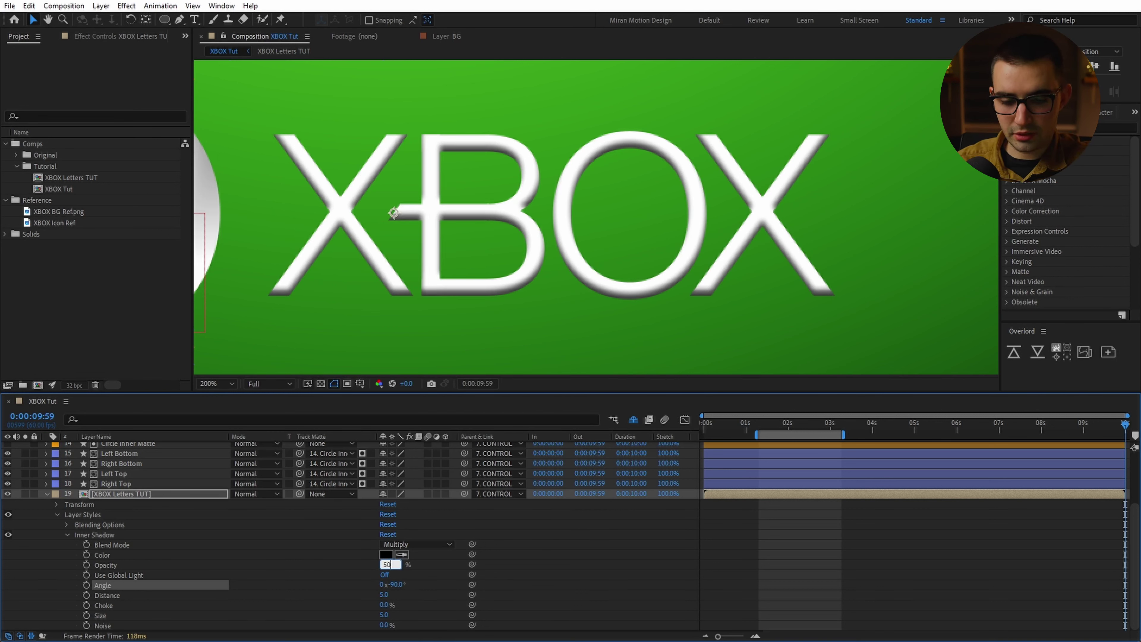
key(Return)
drag(386, 598, 414, 612)
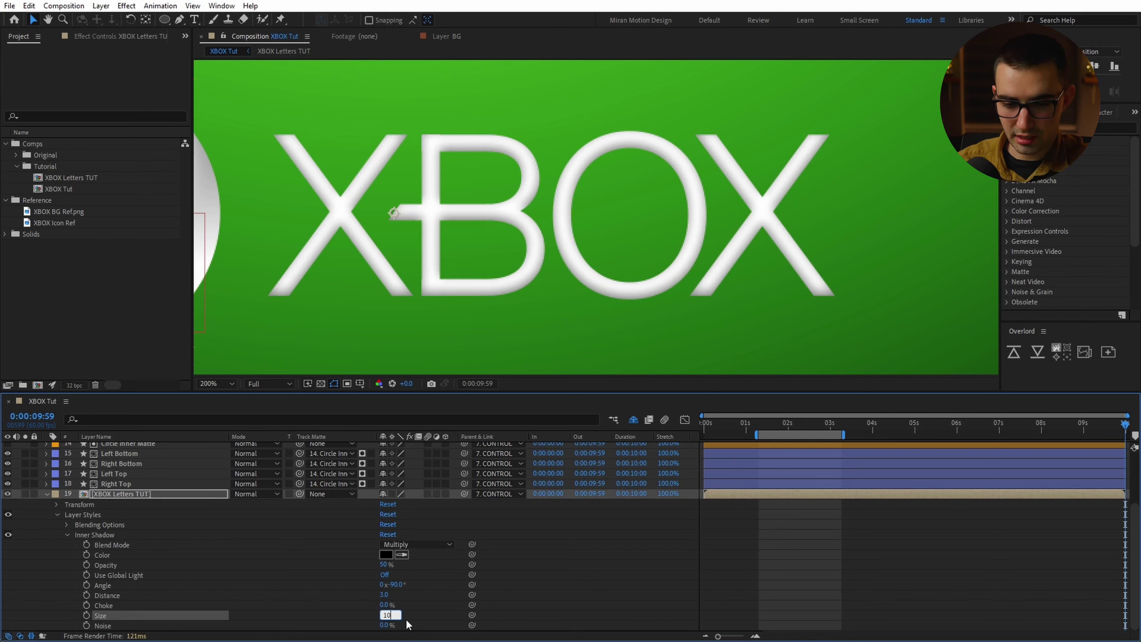
click(8, 535)
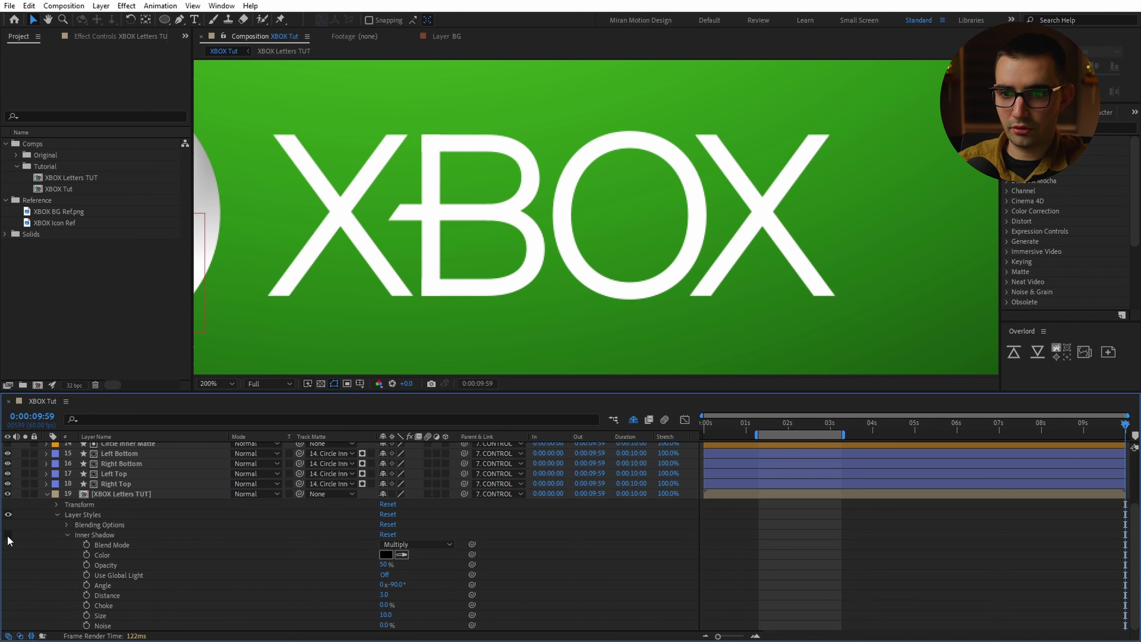
click(8, 535)
click(8, 535)
click(8, 535)
click(8, 535)
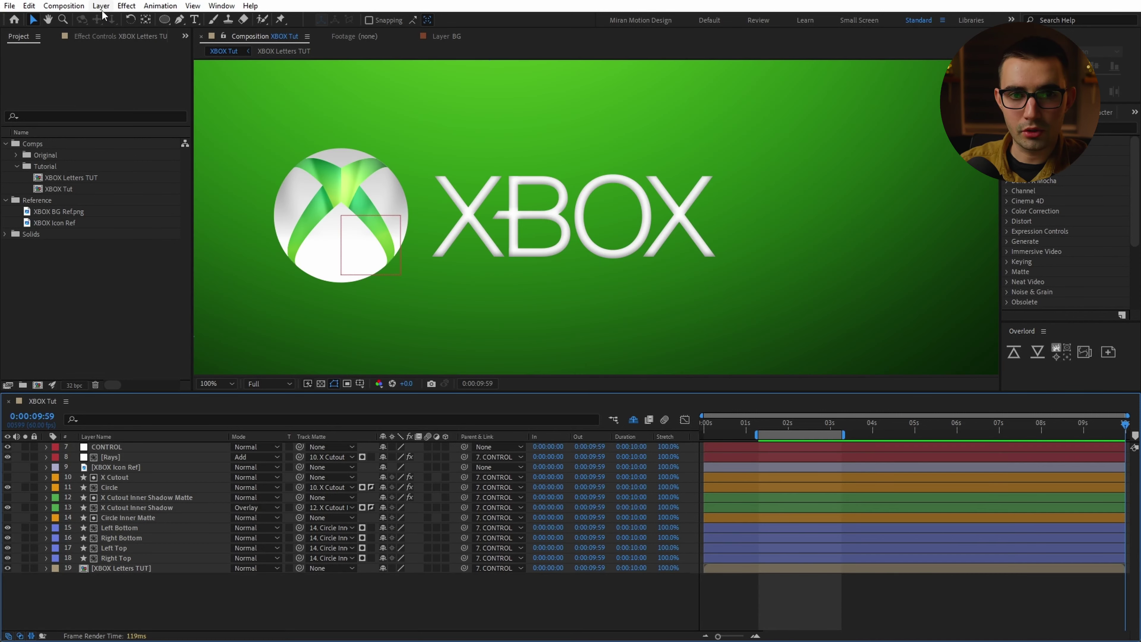
- Create a new adjustment layer above all the others, rename it CC and give it a pink label
click(101, 5)
mouse_move(135, 21)
click(355, 98)
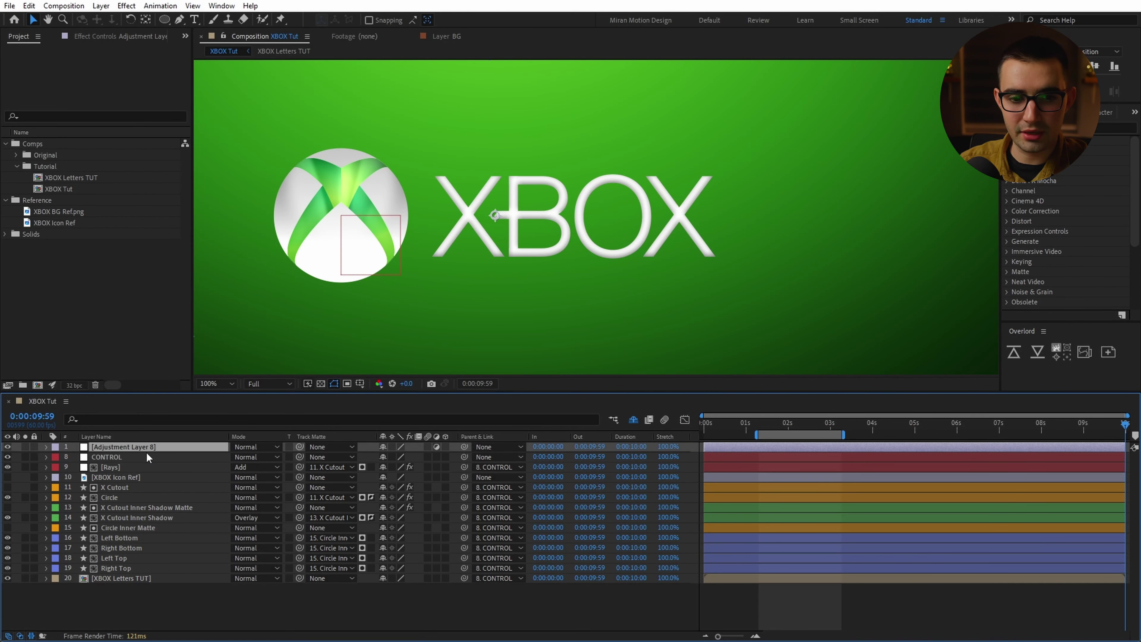
key(Return)
text(CC)
key(Return)
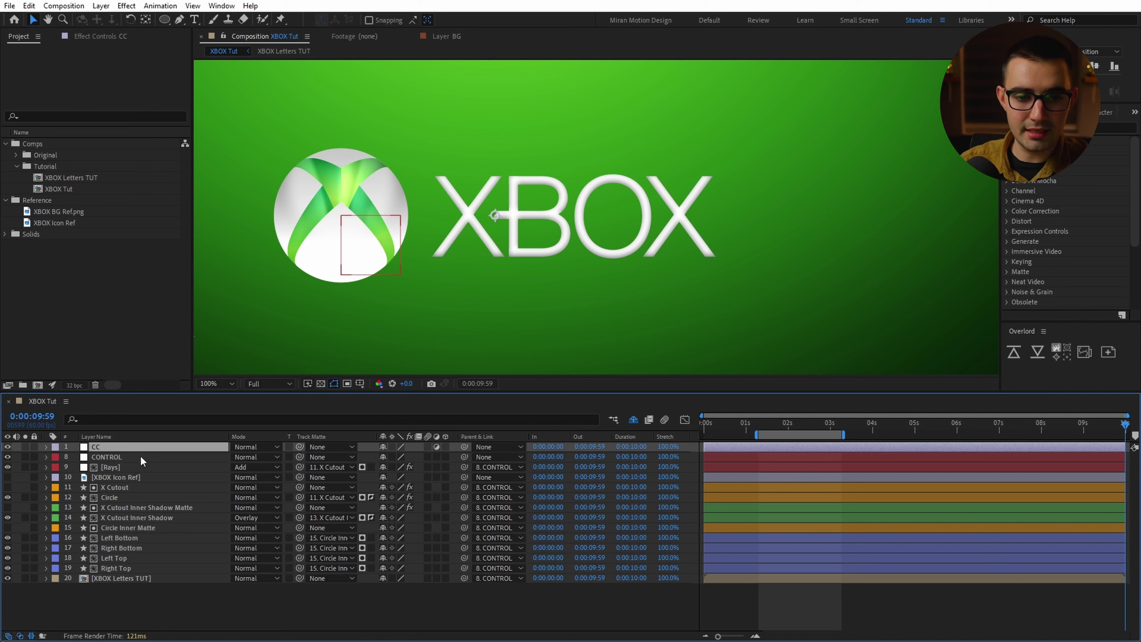
click(56, 446)
click(89, 399)
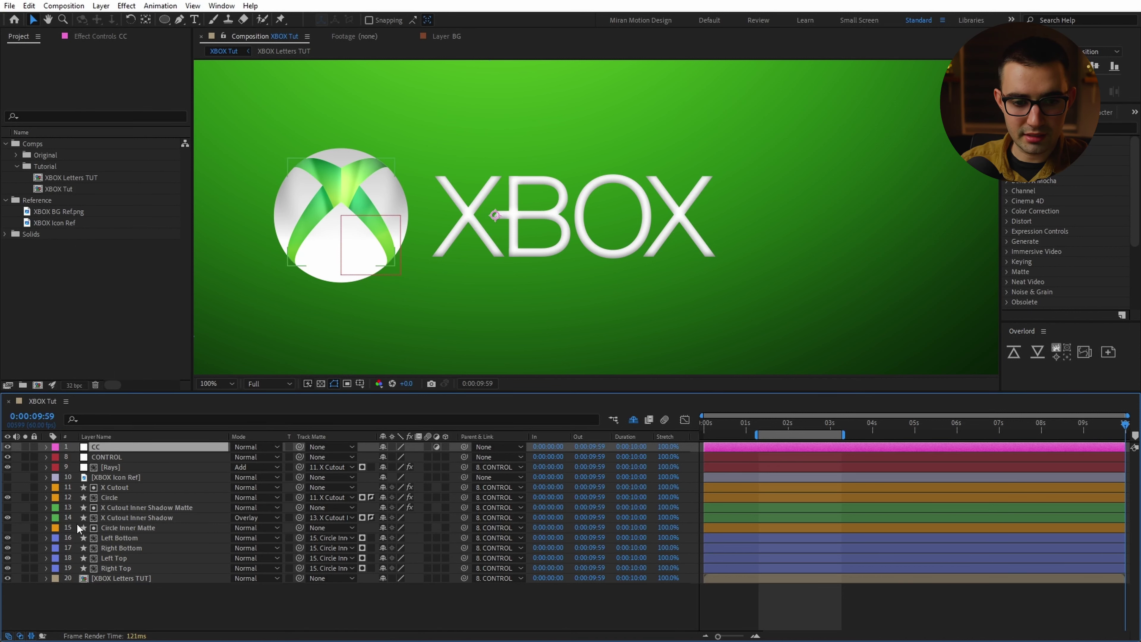
- Apply the Curves effect to the CC layer and shape a slight S-curve that darkens the shadows and lifts the highlights
click(1105, 127)
text(curv)
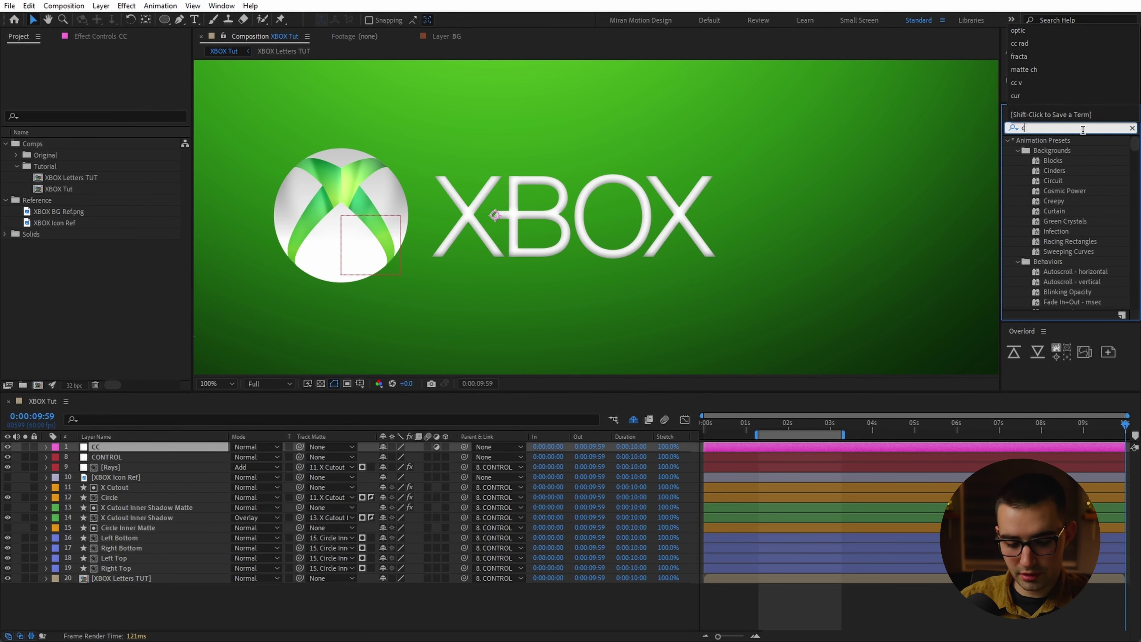
drag(1053, 180, 145, 449)
scroll(560, 270, down, 1)
drag(85, 198, 85, 202)
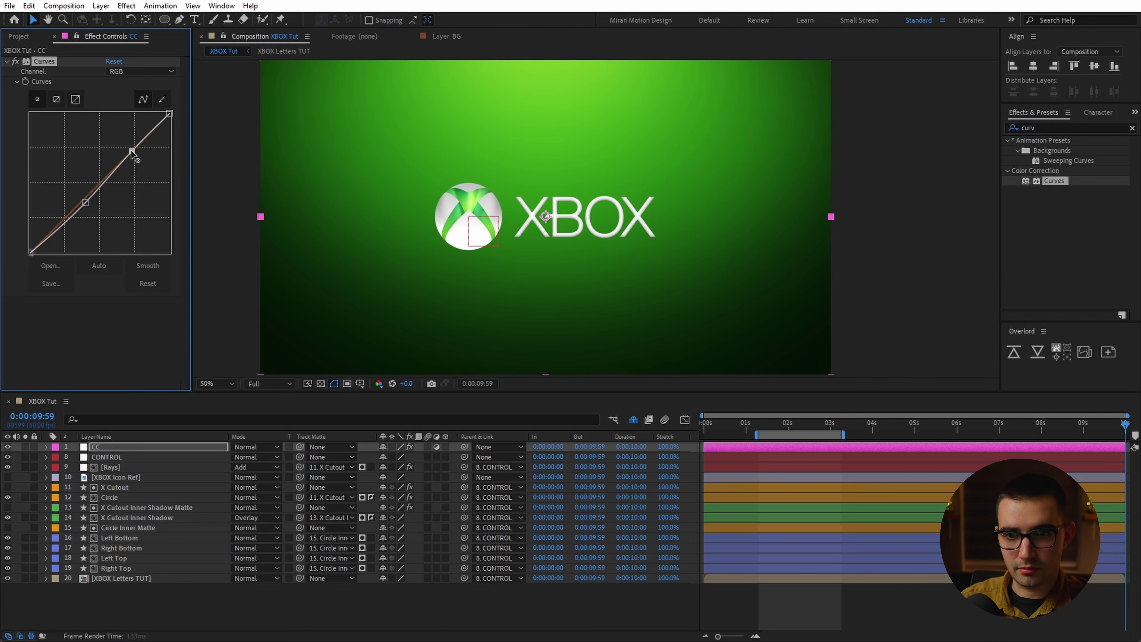
drag(132, 152, 131, 149)
drag(85, 202, 86, 204)
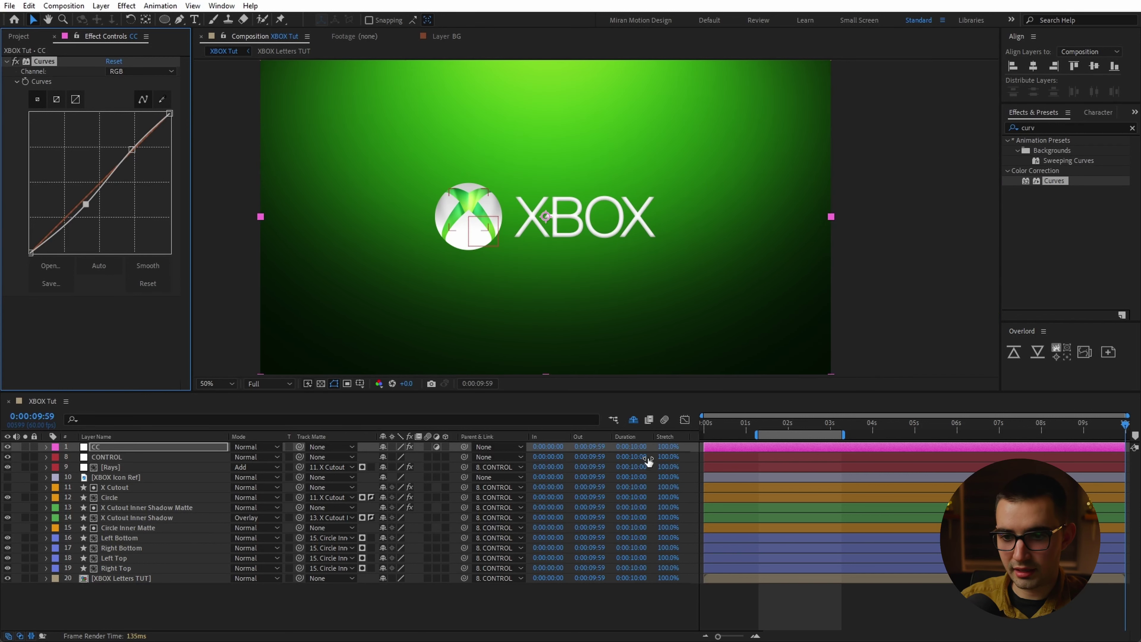
- Unhide the shy layers, reduce the Shadow BG layer's opacity slightly, and hide the shy layers again
click(632, 419)
scroll(153, 581, down, 3)
click(112, 614)
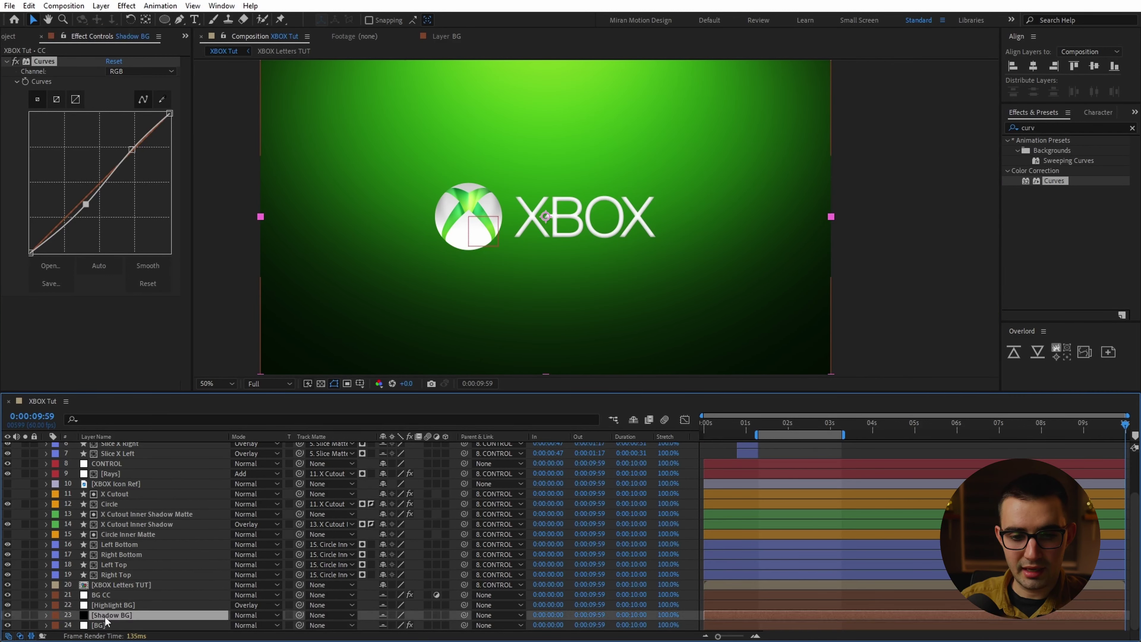
key(t)
drag(377, 628, 27, 624)
key(t)
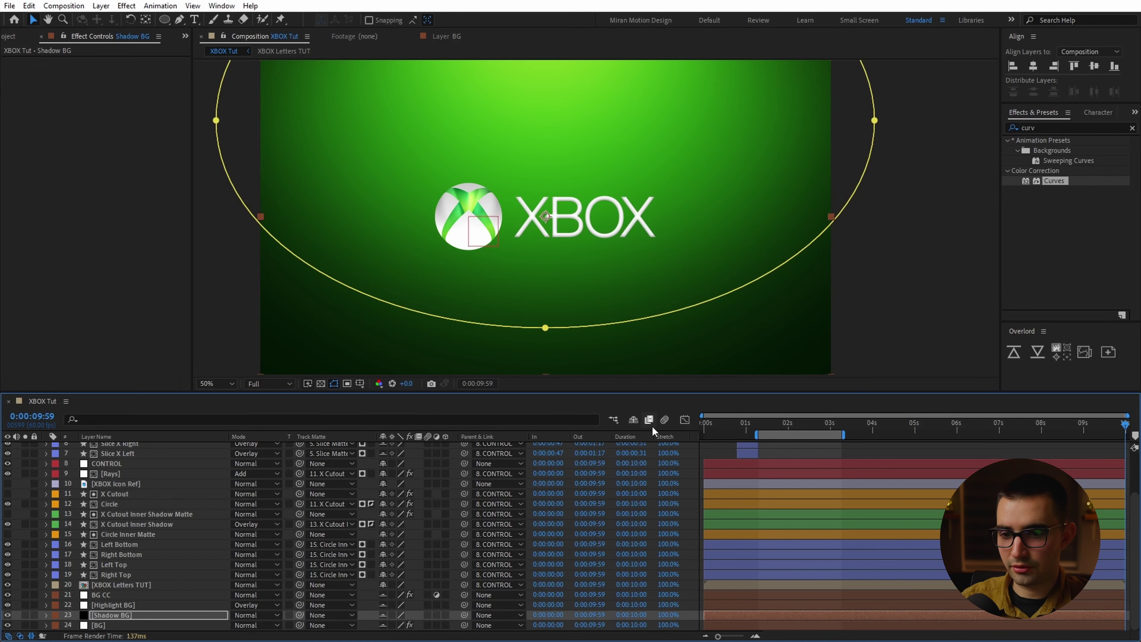
click(633, 419)
- Refine the CC layer's Curves by lowering the shadow point further and nudging the highlight point
click(112, 446)
drag(84, 205, 87, 207)
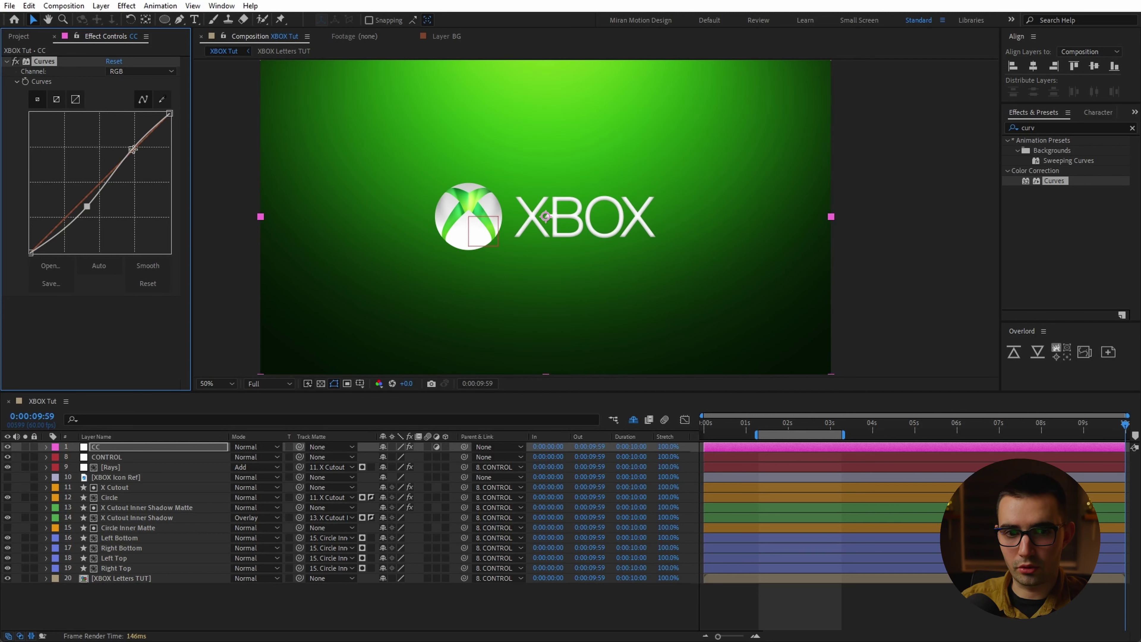
drag(131, 149, 135, 149)
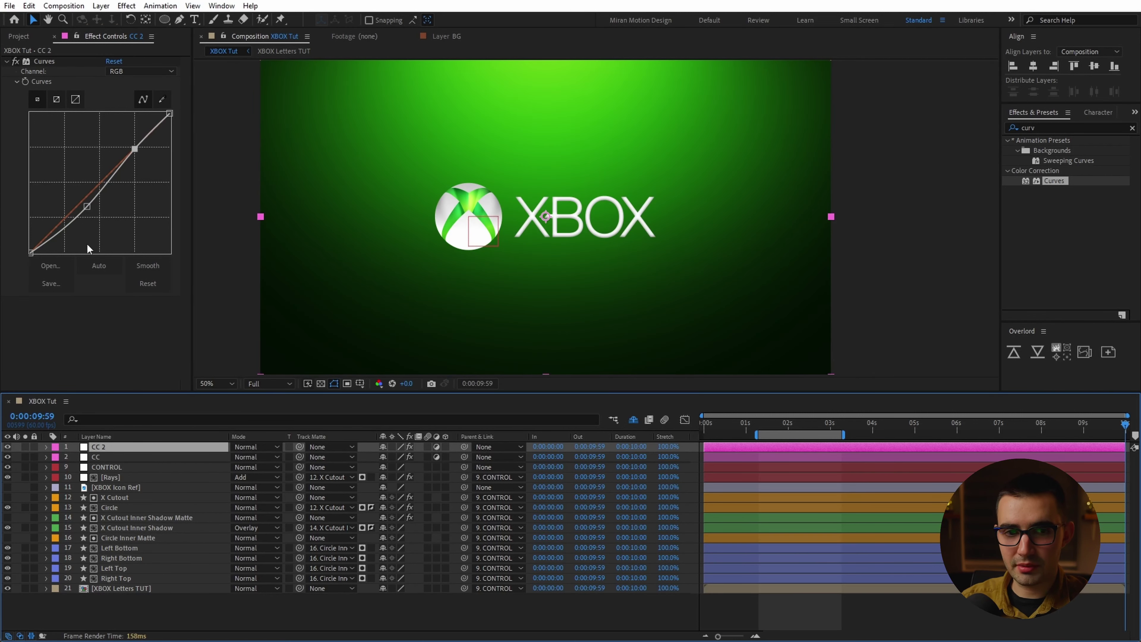
- Duplicate the CC layer and replace the copy's Curves effect with a Fast Box Blur at a blur radius of 10
click(44, 61)
key(Delete)
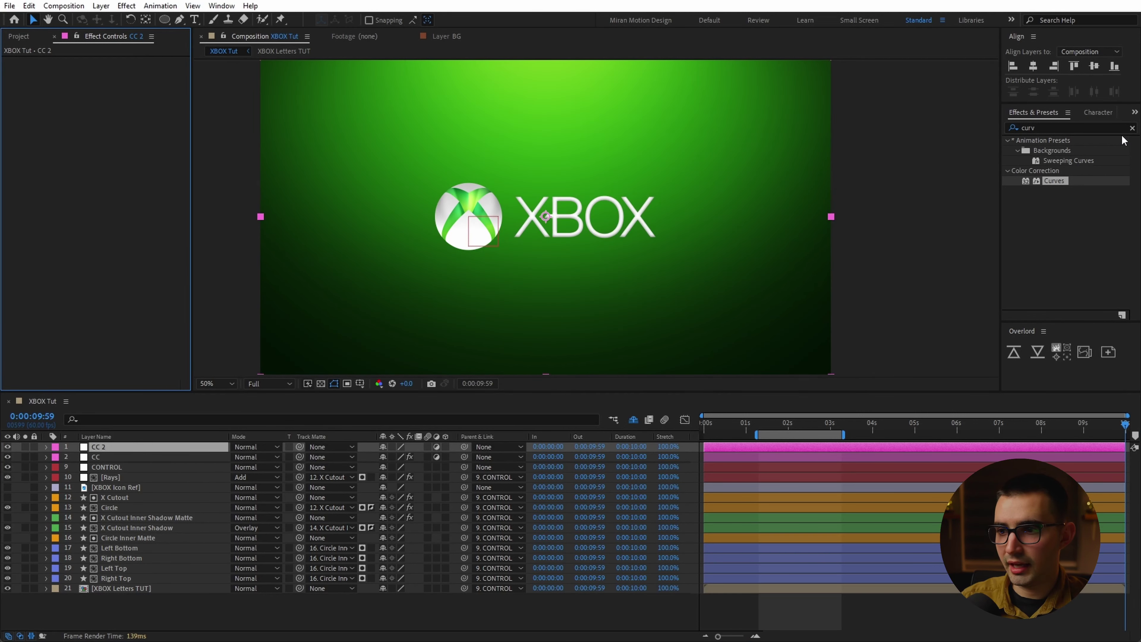
click(1109, 128)
text(fast)
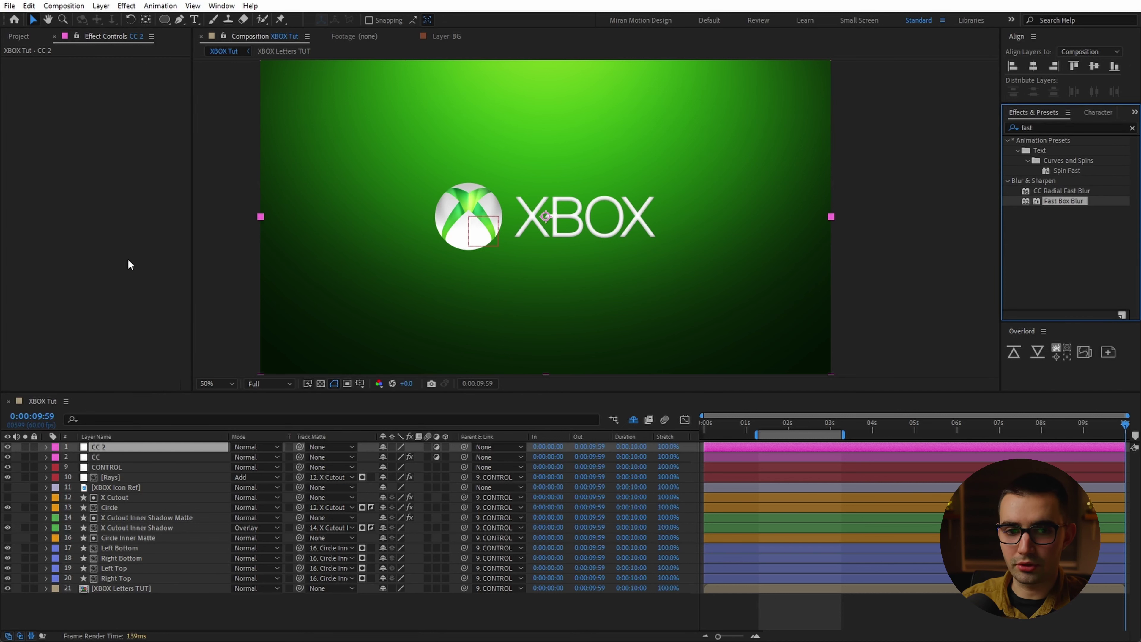
key(Return)
click(113, 71)
text(10)
key(Return)
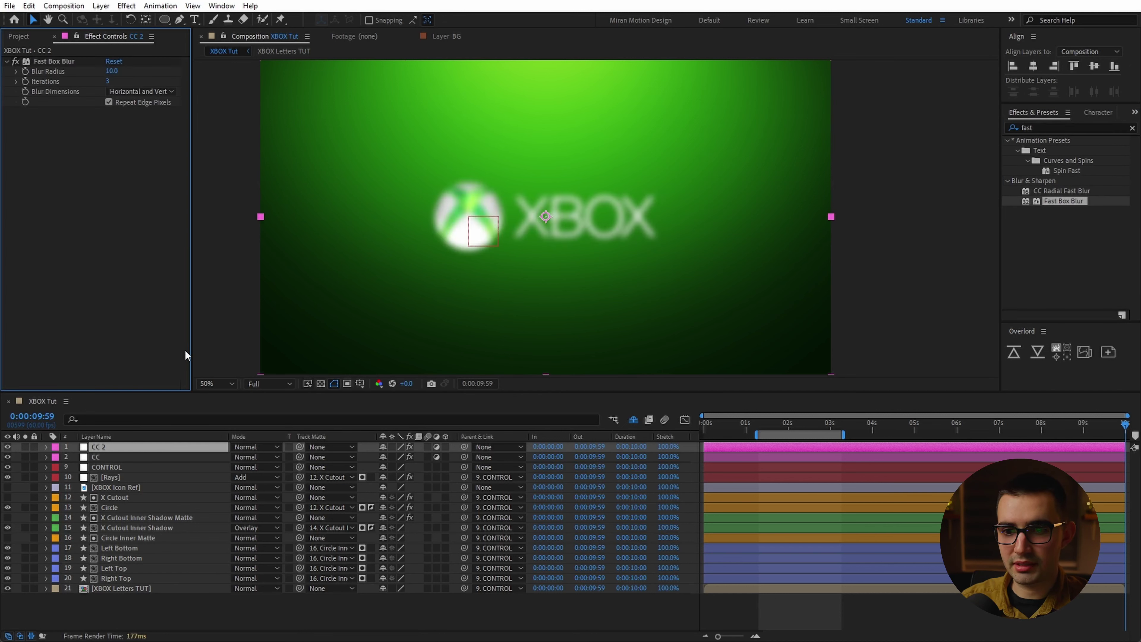
- Set the CC 2 layer's blending mode to Lighten and lower its opacity to 26%
click(254, 447)
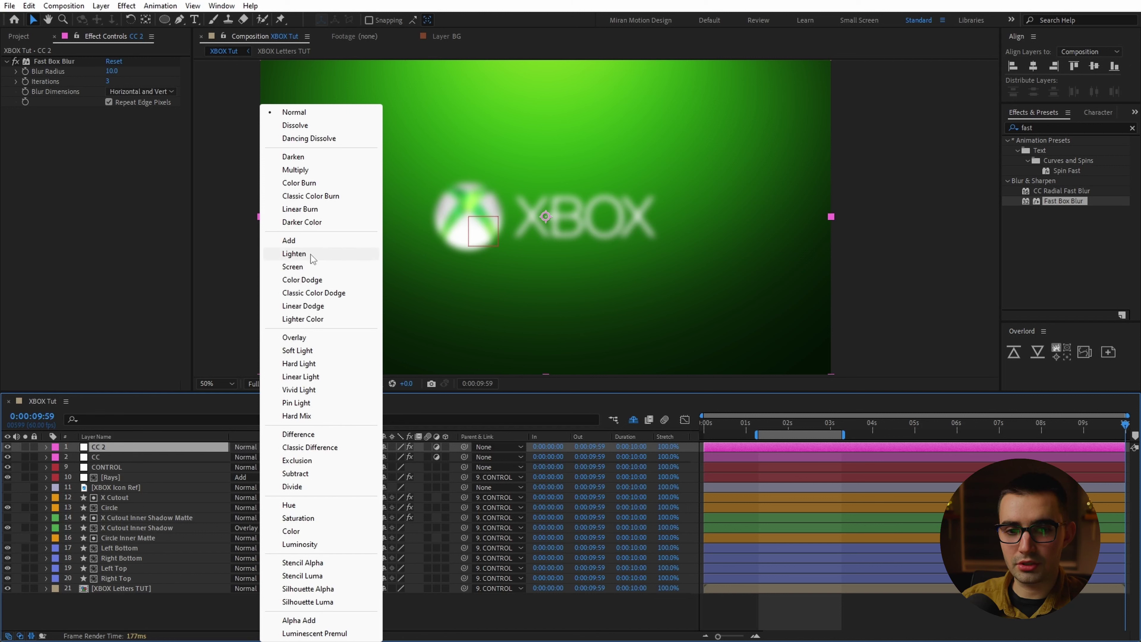
click(294, 253)
key(t)
drag(384, 457, 343, 466)
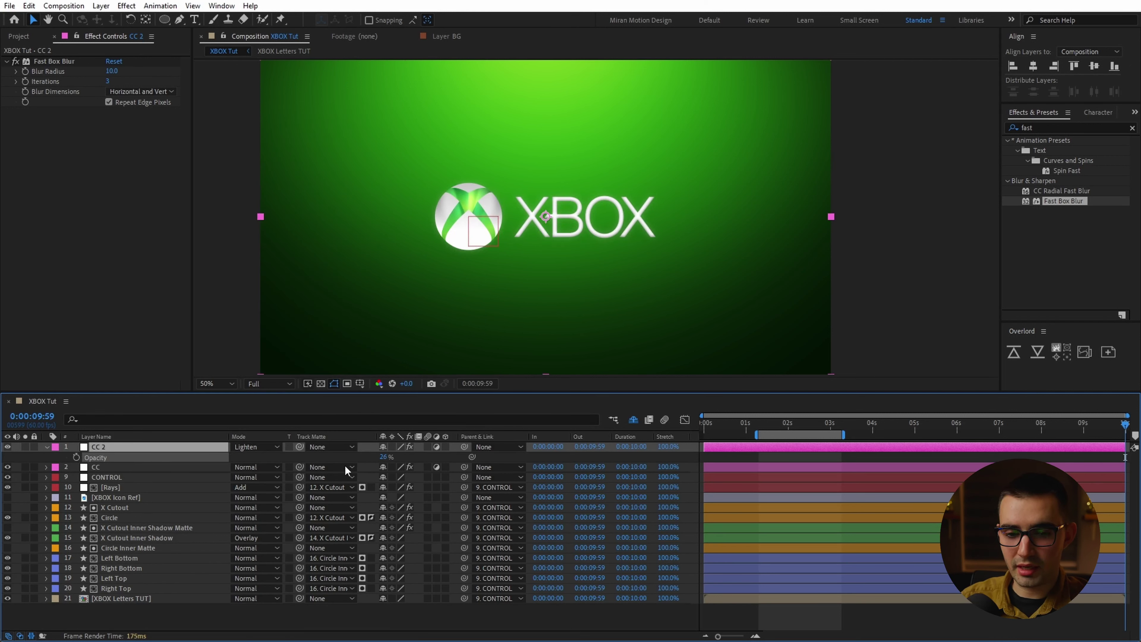
scroll(558, 244, up, 1)
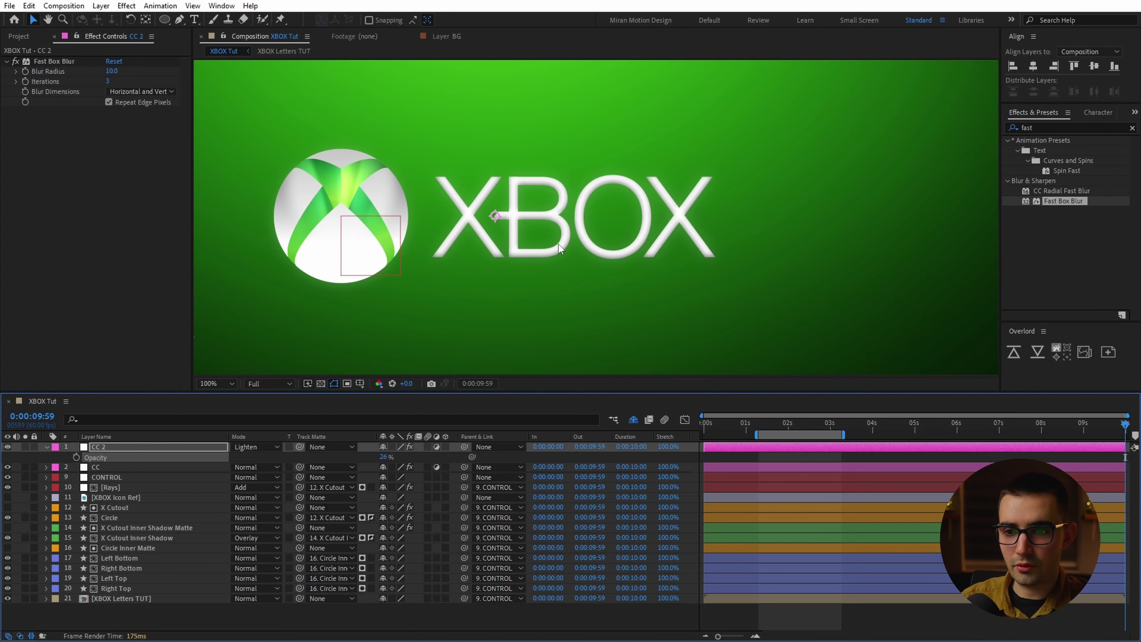
- Move the CC 2 layer below the CC layer and rename it Glow, clearing the effects search
click(1131, 128)
drag(100, 449, 100, 468)
key(Return)
text(Glow)
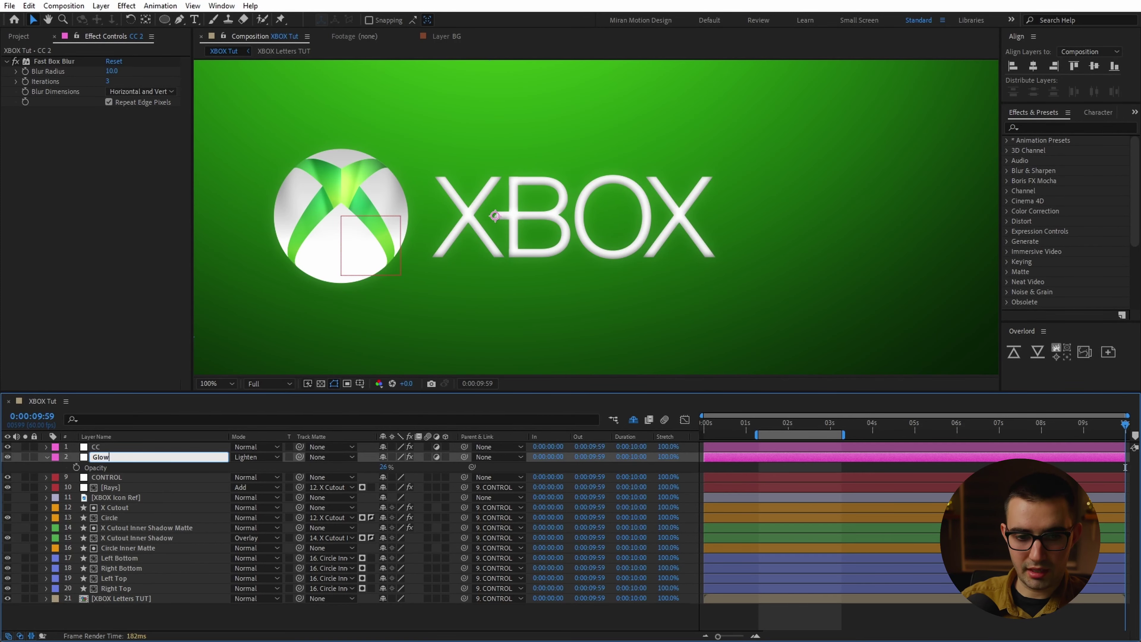
key(Return)
- Duplicate the Glow layer and rename the copy Glow Broad
key(ctrl+d)
key(Return)
text(Glow B)
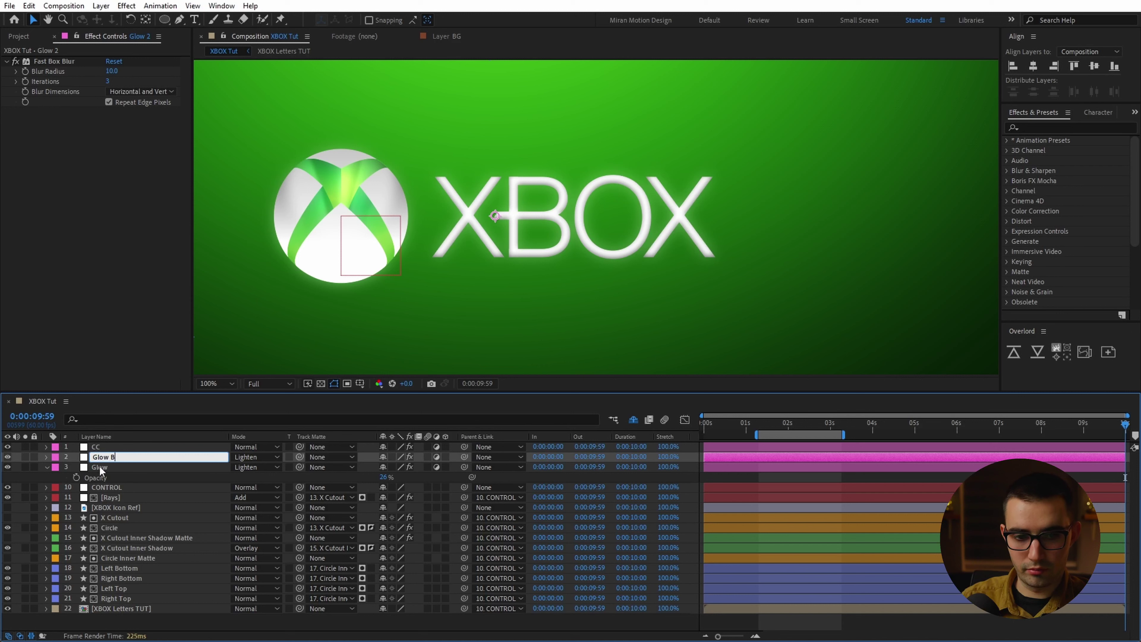
text(road)
key(Return)
- Raise the Glow Broad layer's Fast Box Blur radius to about 71 and increase the layer's opacity slightly
drag(112, 71, 143, 69)
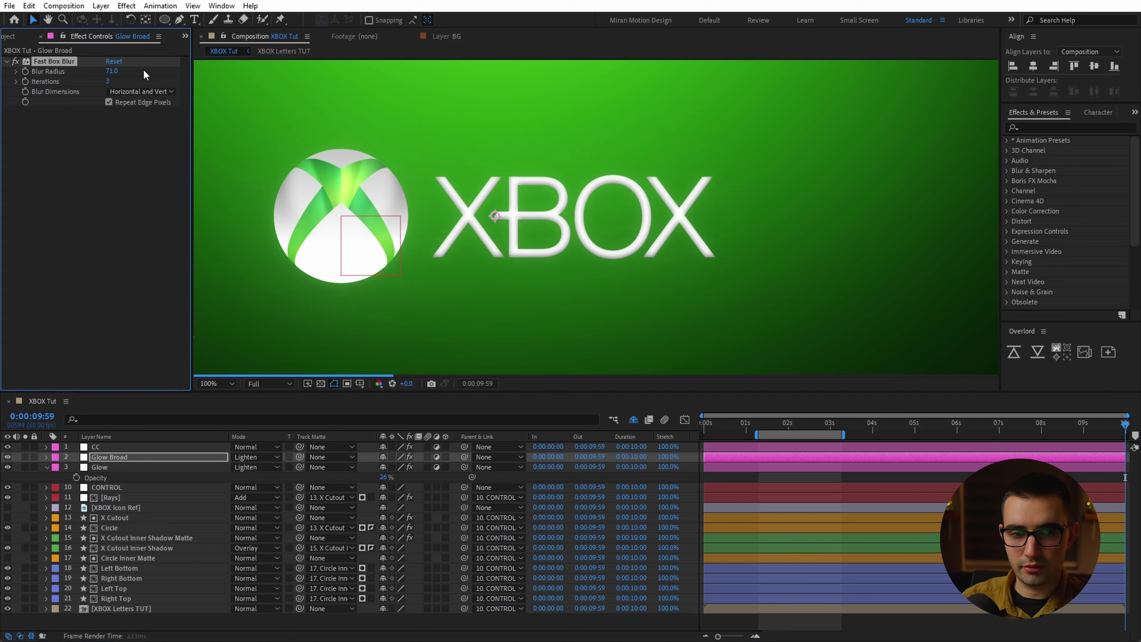
key(t)
drag(383, 467, 392, 466)
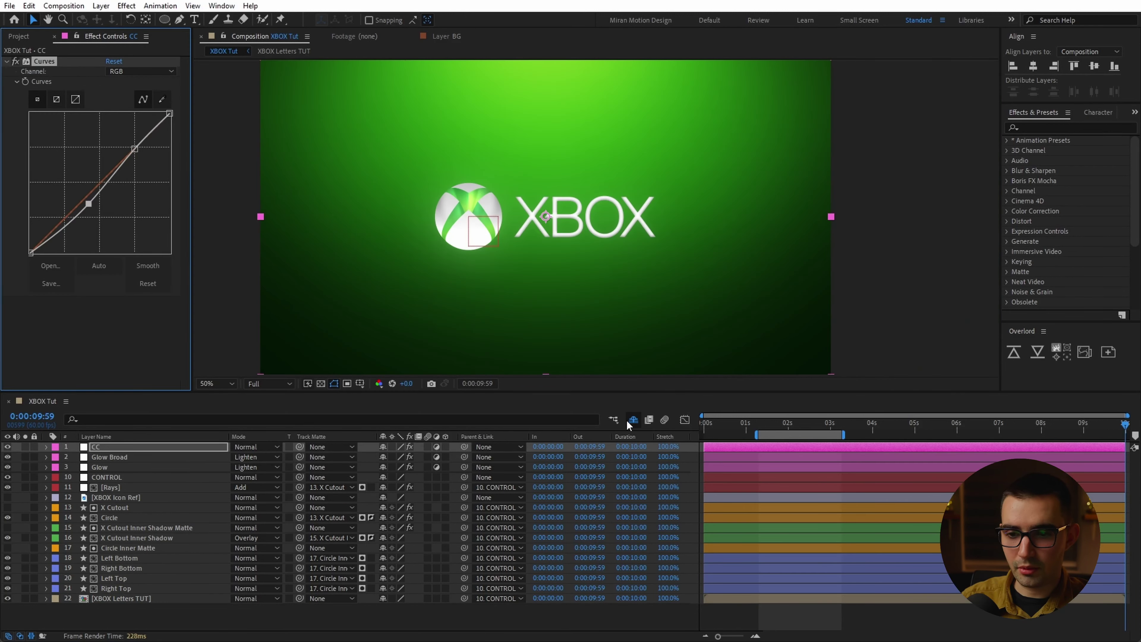
- Apply a Tint effect to the Circle layer, map white to black, and lower the tint amount so the circle darkens only slightly
click(108, 518)
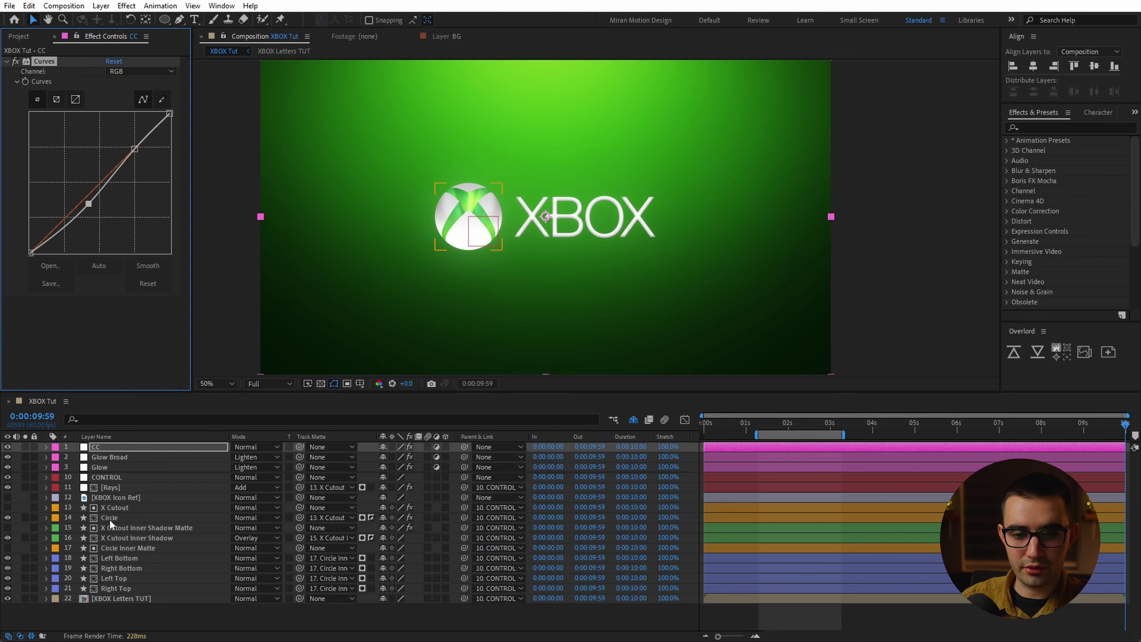
scroll(455, 270, up, 1)
drag(463, 263, 550, 265)
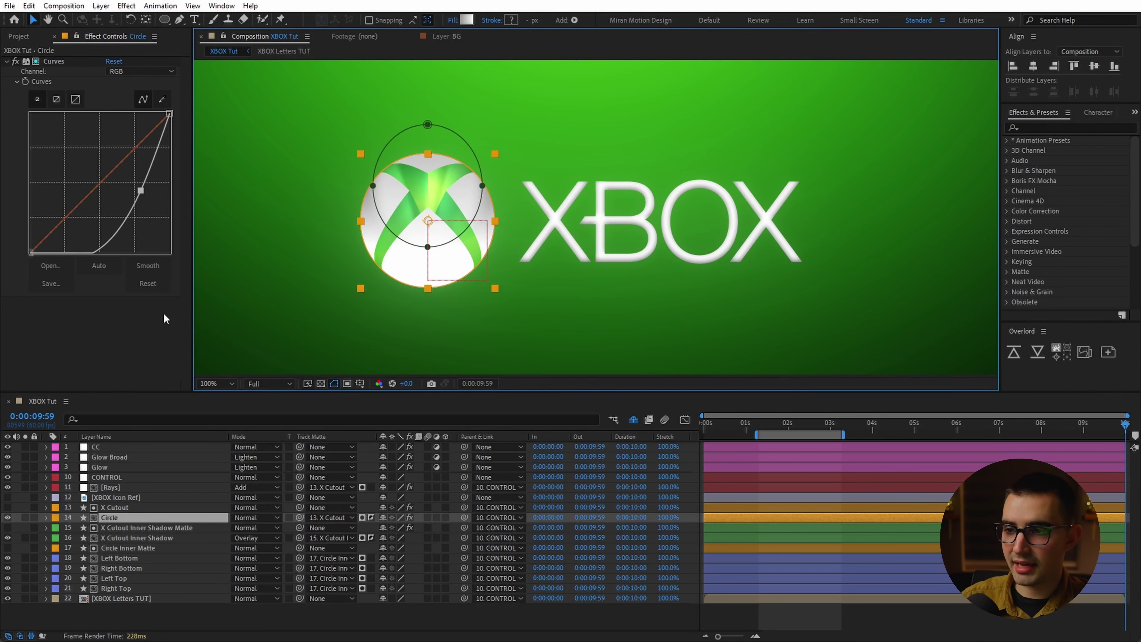
click(1107, 127)
text(tint)
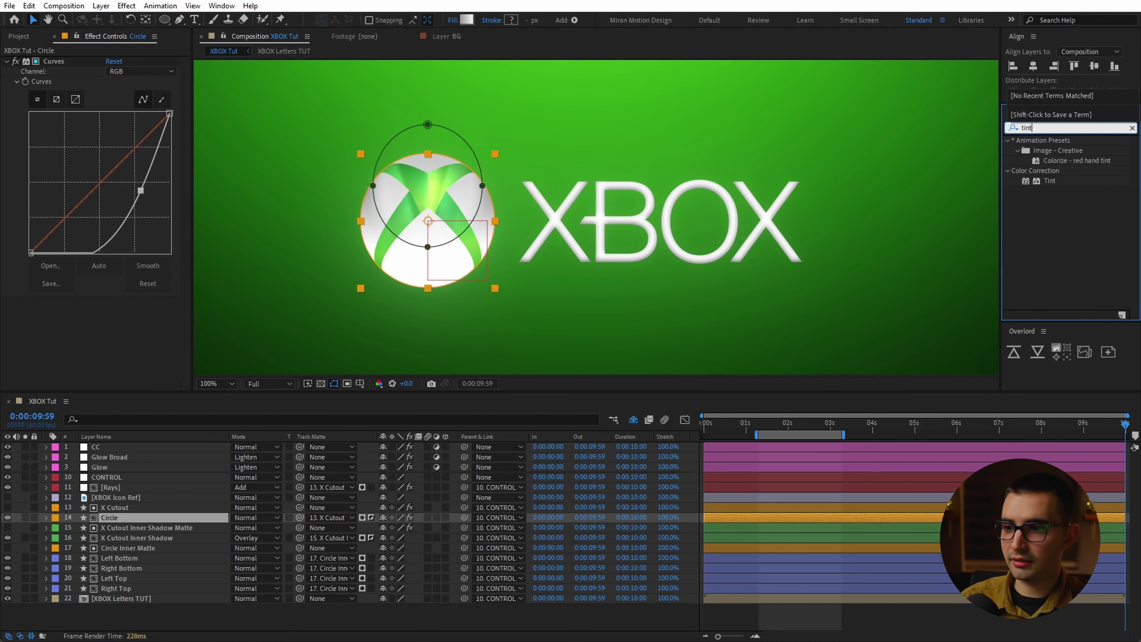
drag(1050, 181, 129, 329)
click(127, 323)
click(115, 311)
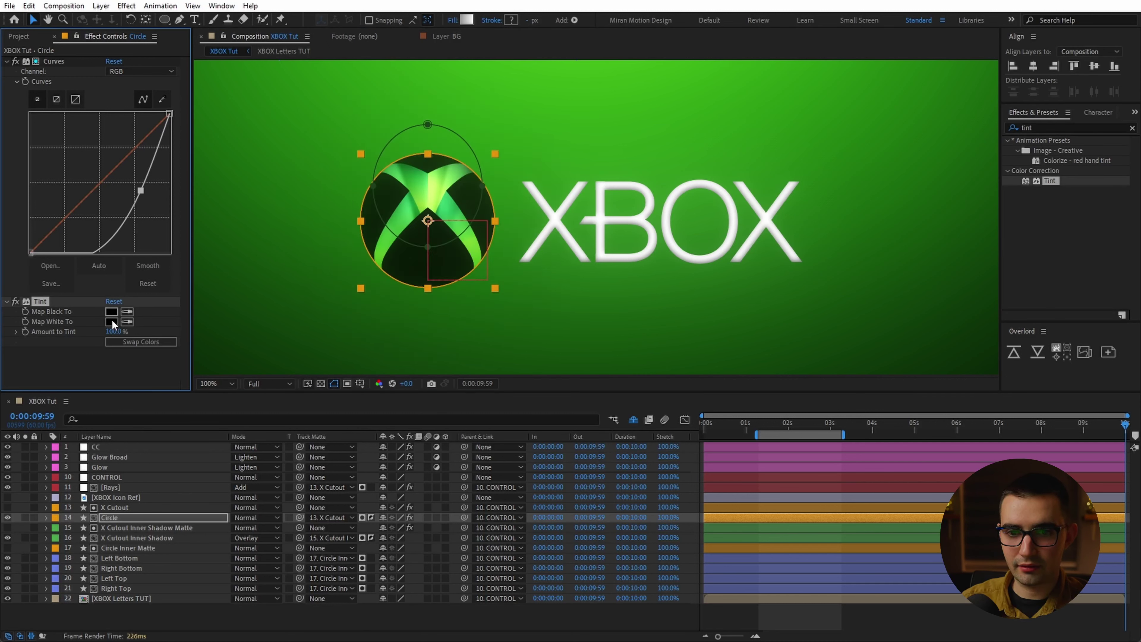
drag(113, 331, 65, 331)
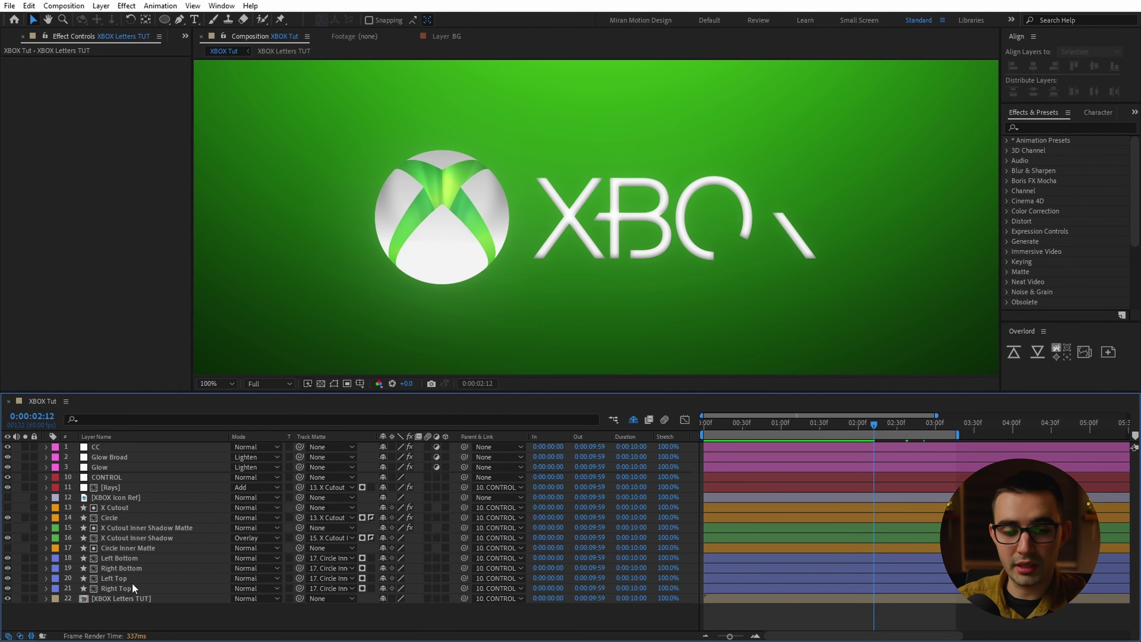
- Duplicate the XBOX Letters TUT layer and turn off the Inner Shadow and layer styles on the lower copy
click(123, 598)
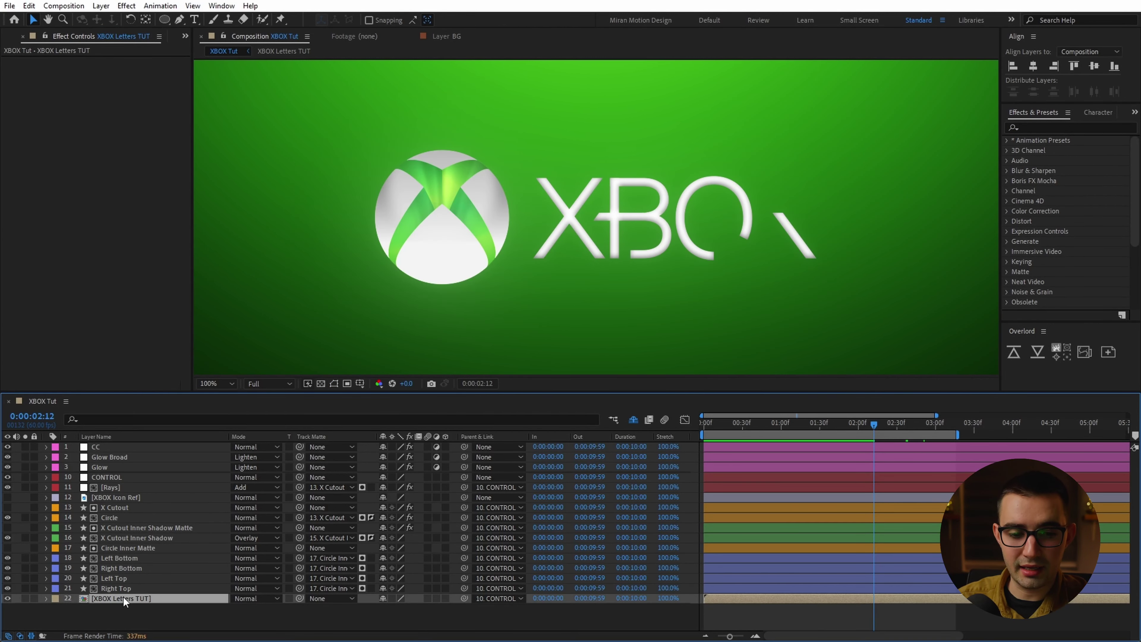
key(ctrl+d)
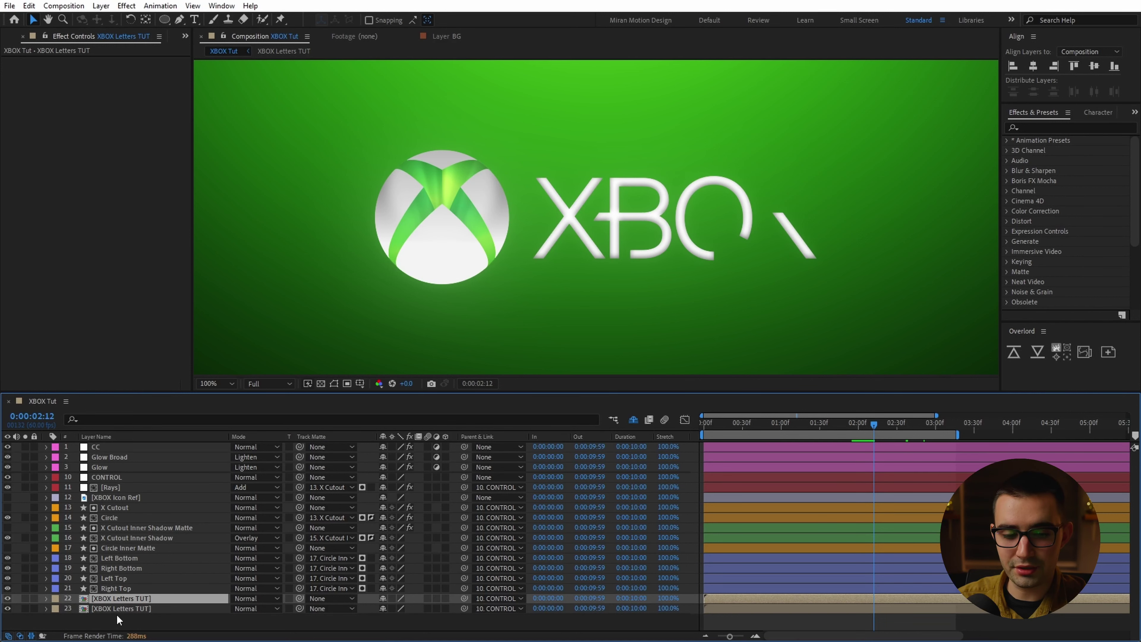
click(118, 610)
click(46, 608)
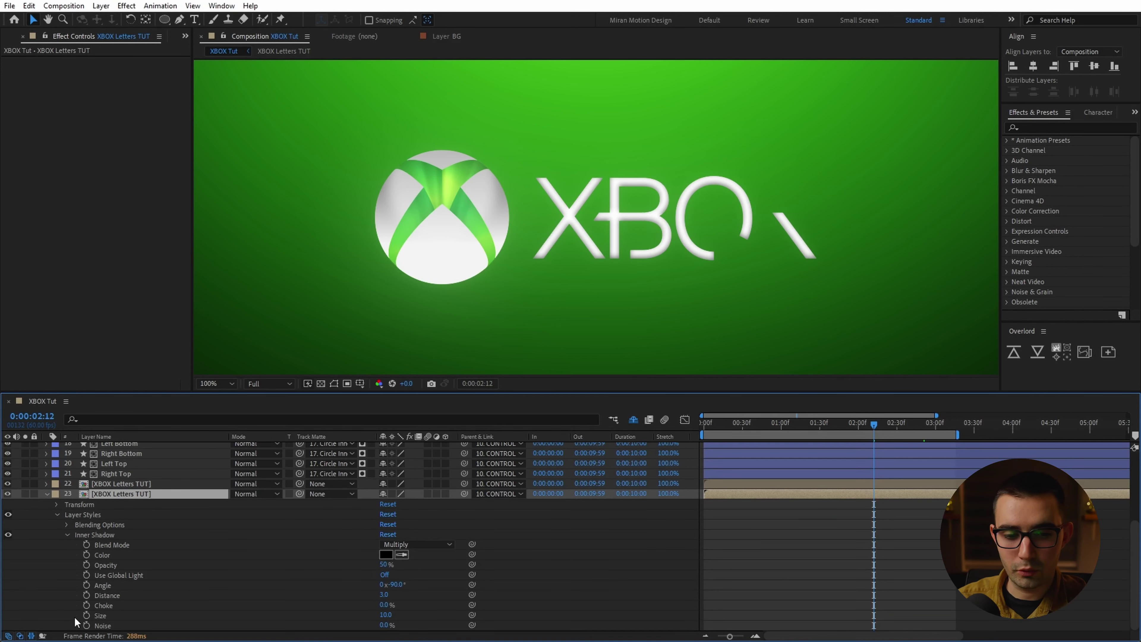
click(8, 534)
click(8, 514)
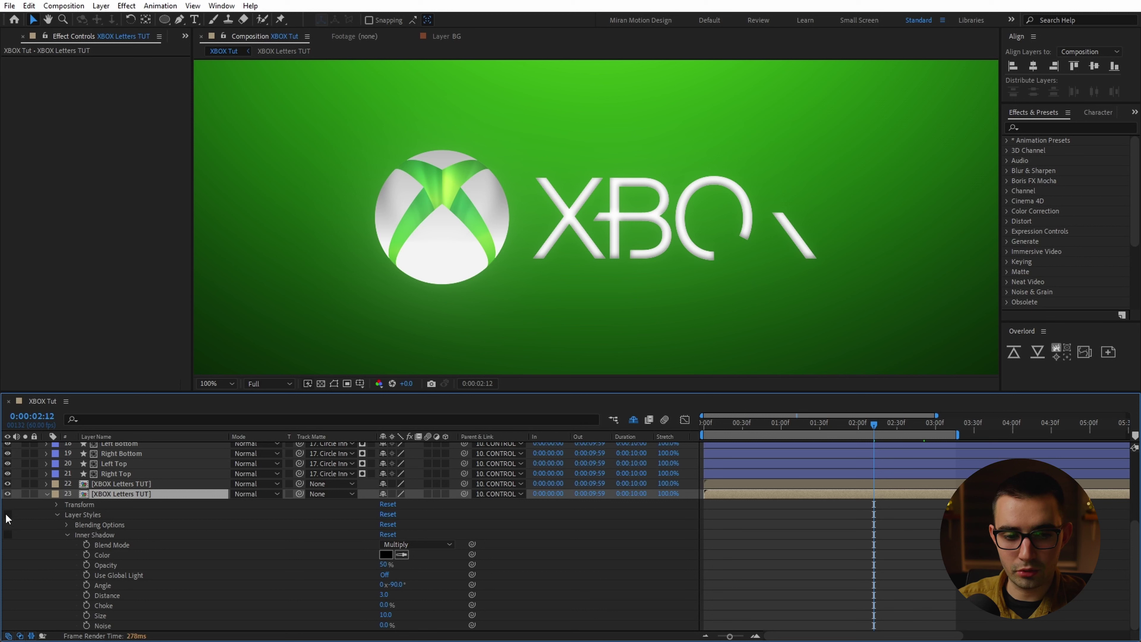
click(46, 494)
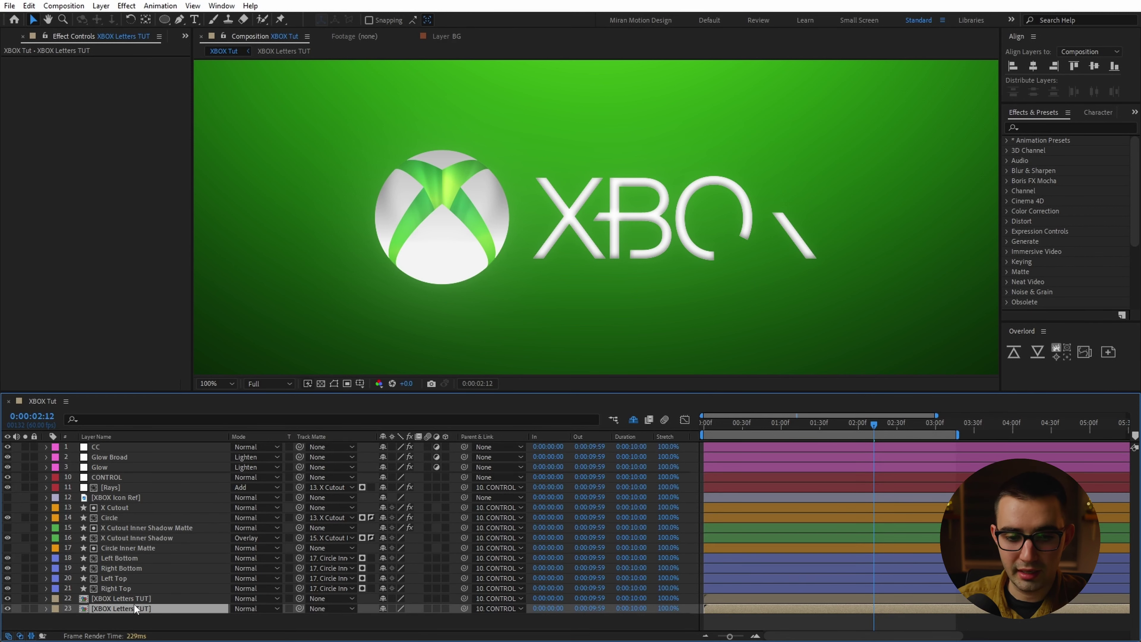
- Shift the upper XBOX Letters TUT layer five frames later in the timeline
click(157, 600)
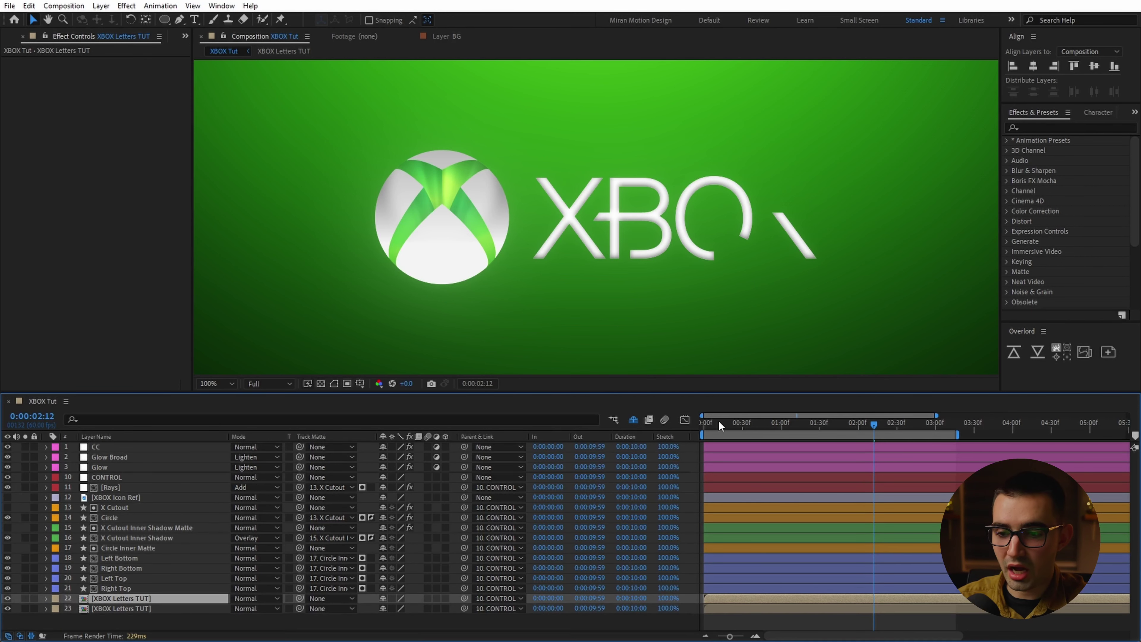
key(Home)
key(alt+Page_Down)
key(alt+Page_Down)
key(alt+Page_Down)
key(alt+Page_Down)
key(alt+Page_Down)
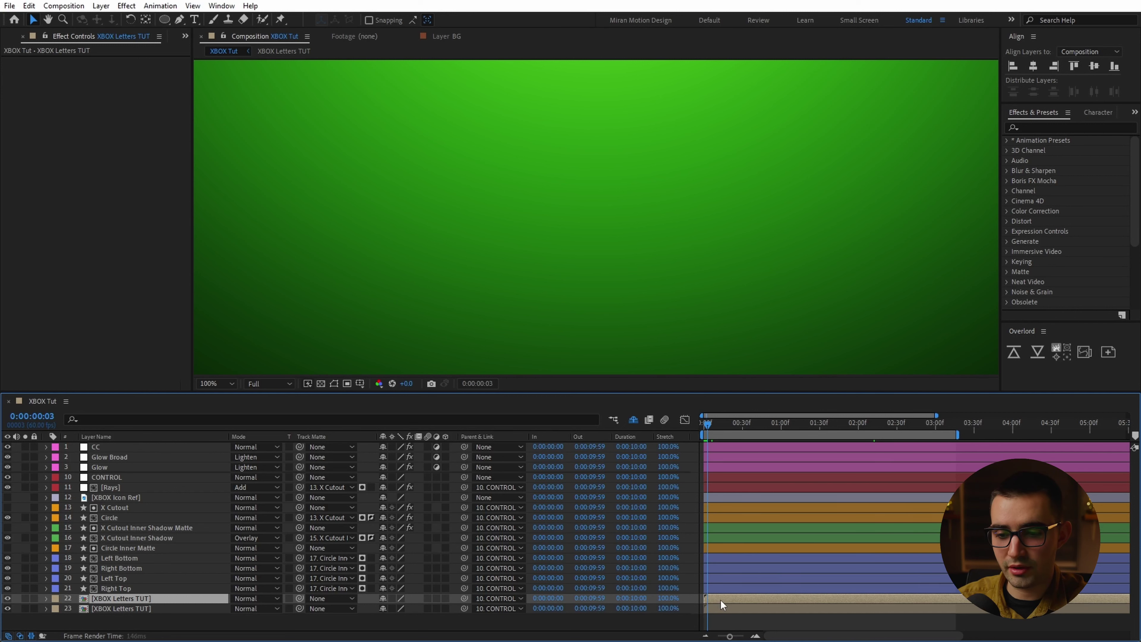
- Set the lower XBOX Letters TUT layer's blending mode to Overlay
click(182, 611)
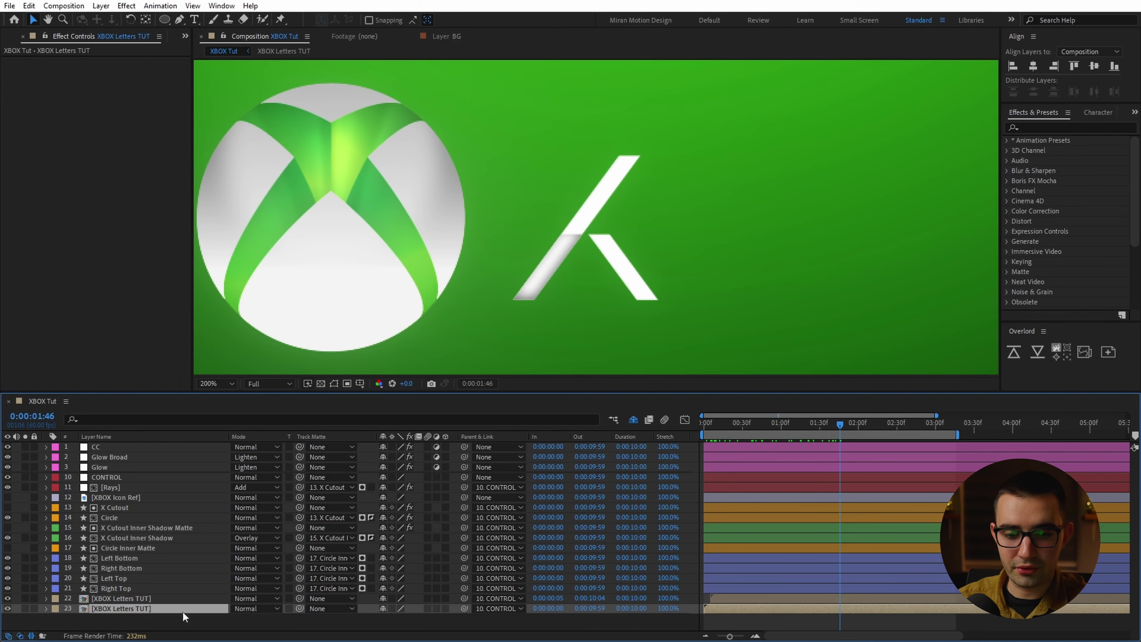
click(253, 608)
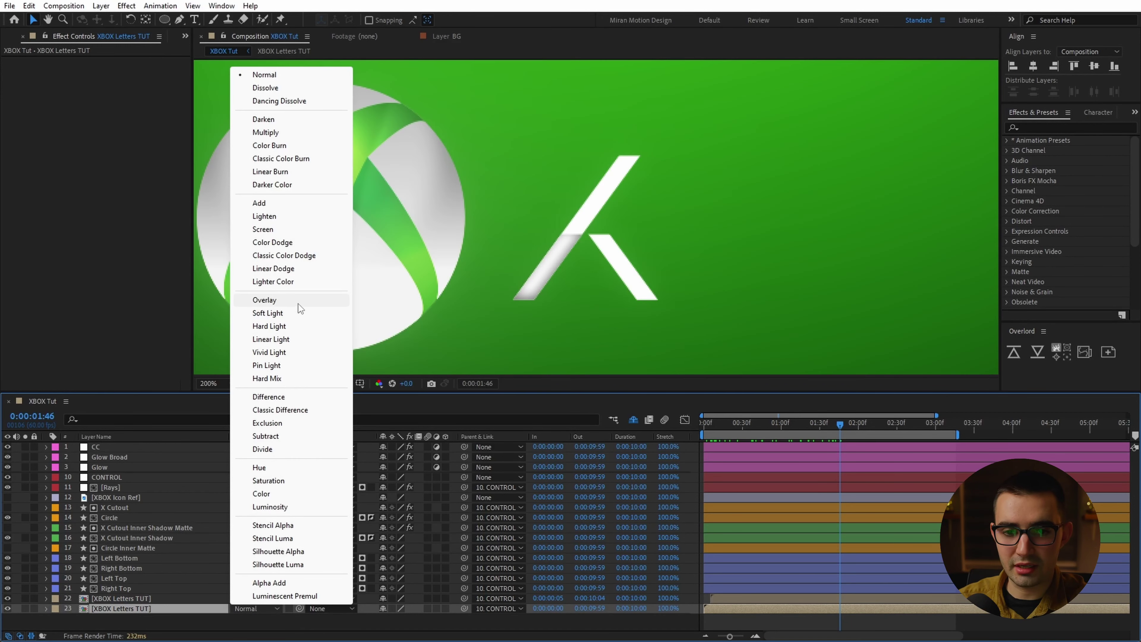
click(278, 296)
key(comma)
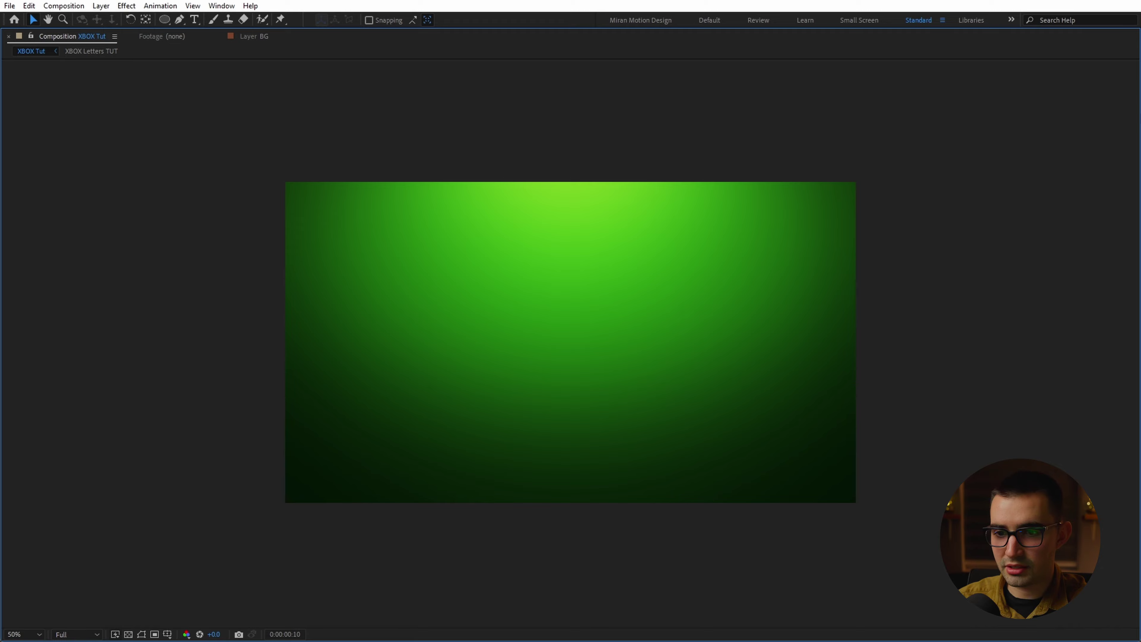